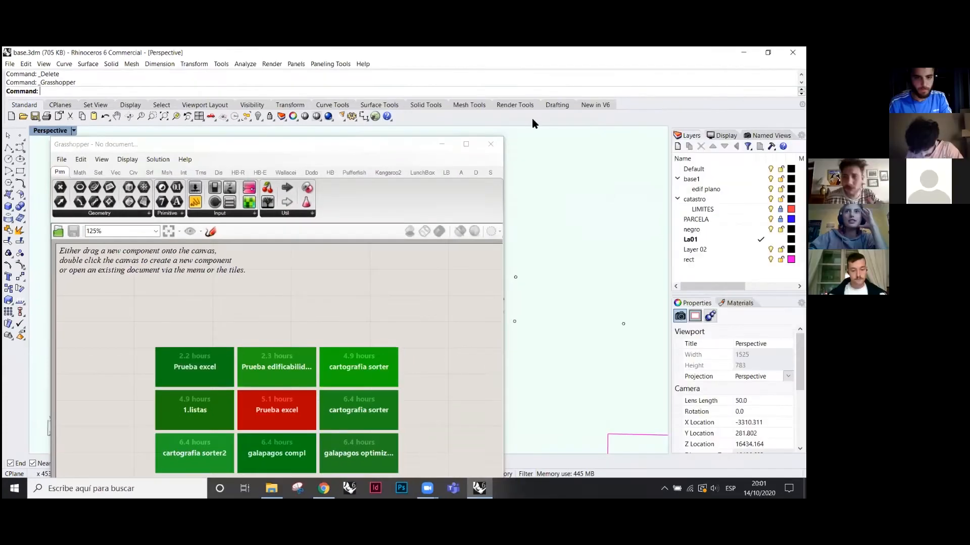
- Slide the empty Grasshopper window right to reveal the magenta rectangle, then switch to the Archivos grass folder
left_click_drag(301, 145, 558, 95)
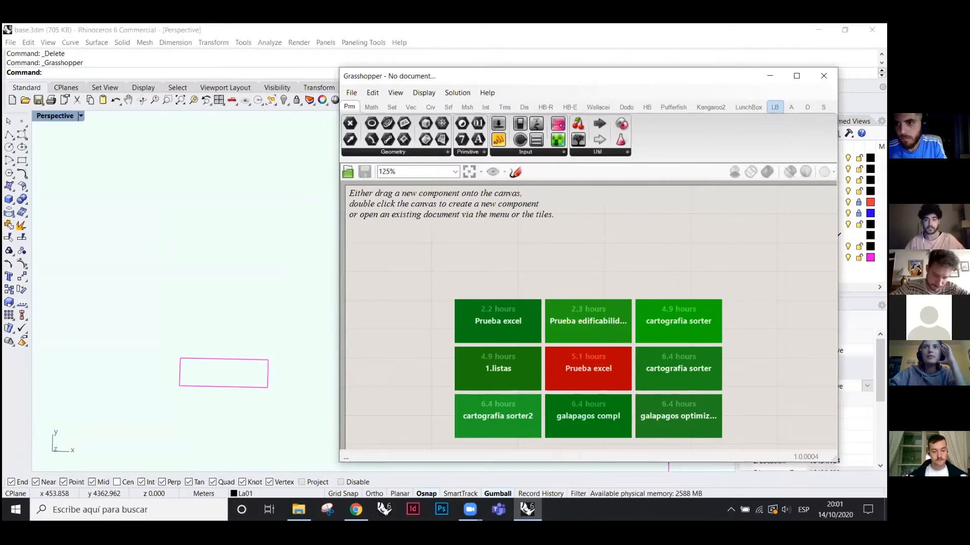
left_click_drag(677, 82, 695, 91)
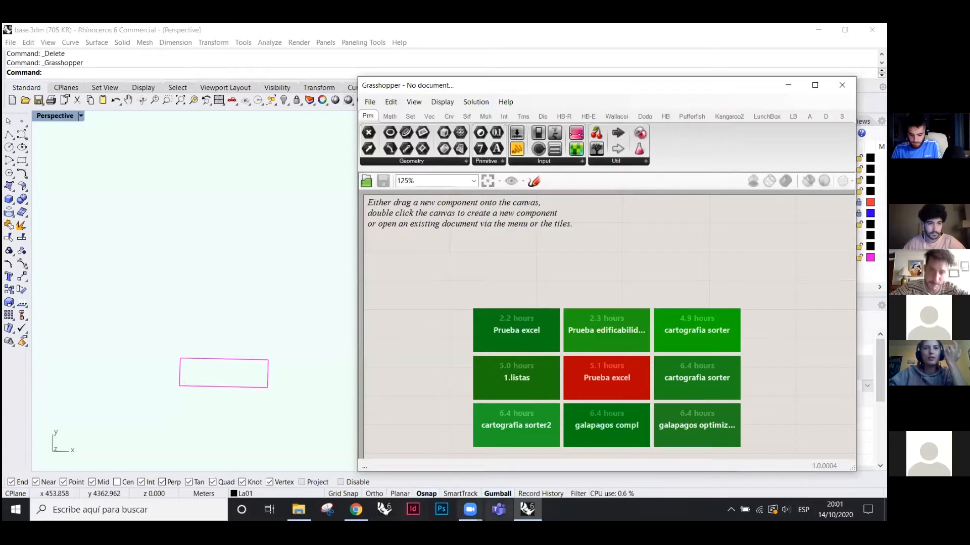
key("alt+Tab")
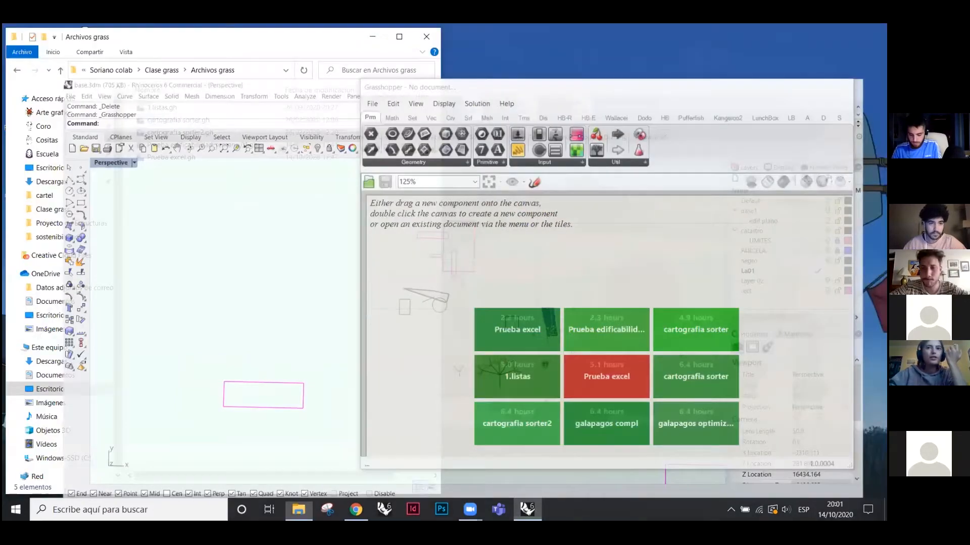
- Look over the Ladybug Tools downloads on Food4Rhino, then return to Rhino with Grasshopper
key("alt+Tab")
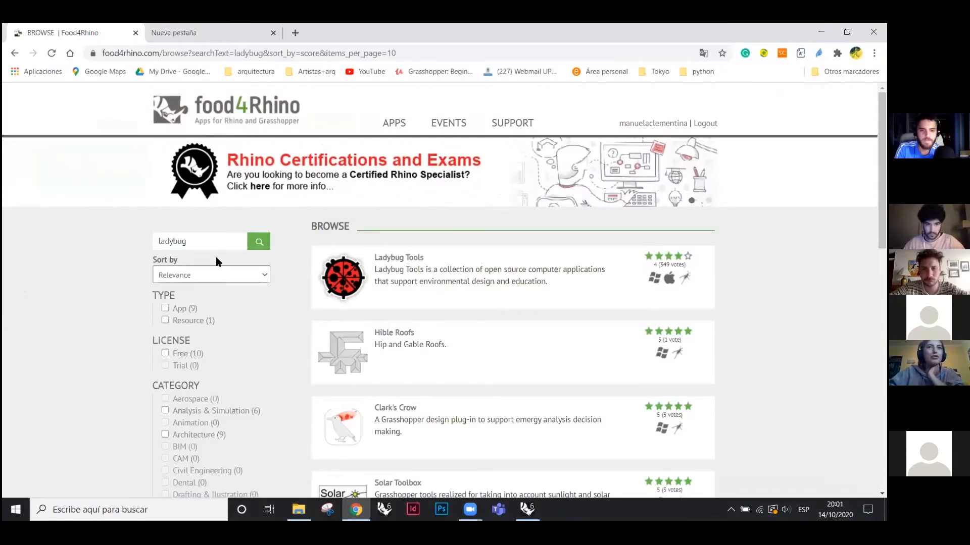
double_click(201, 239)
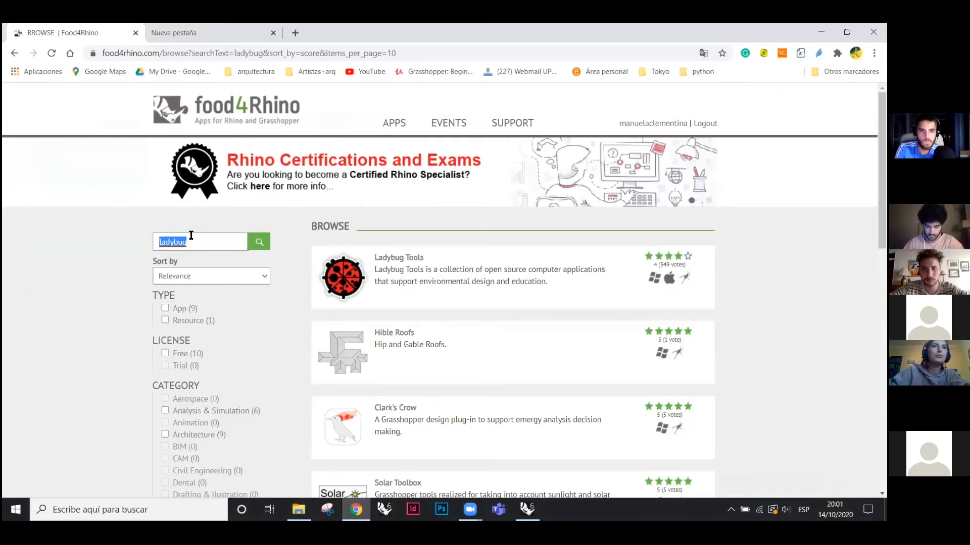
left_click(211, 241)
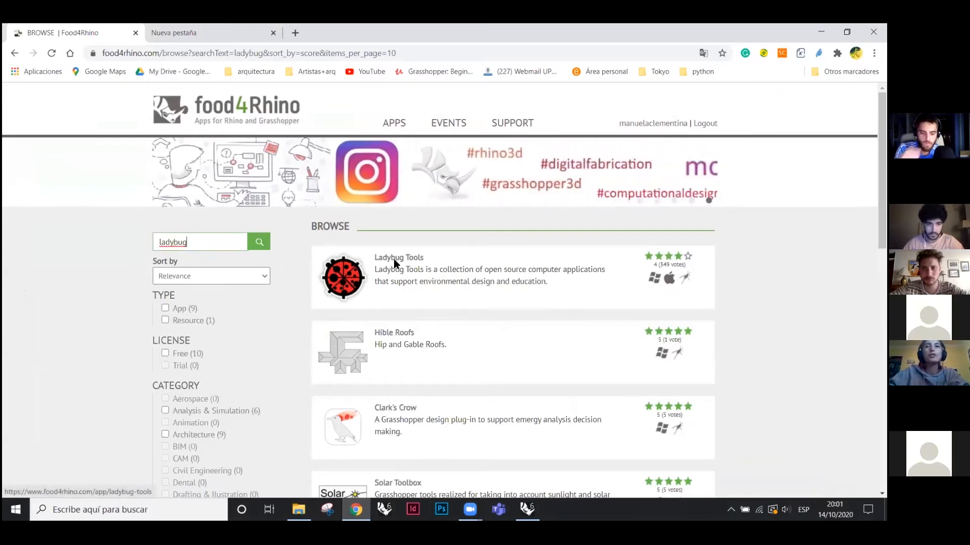
left_click(426, 271)
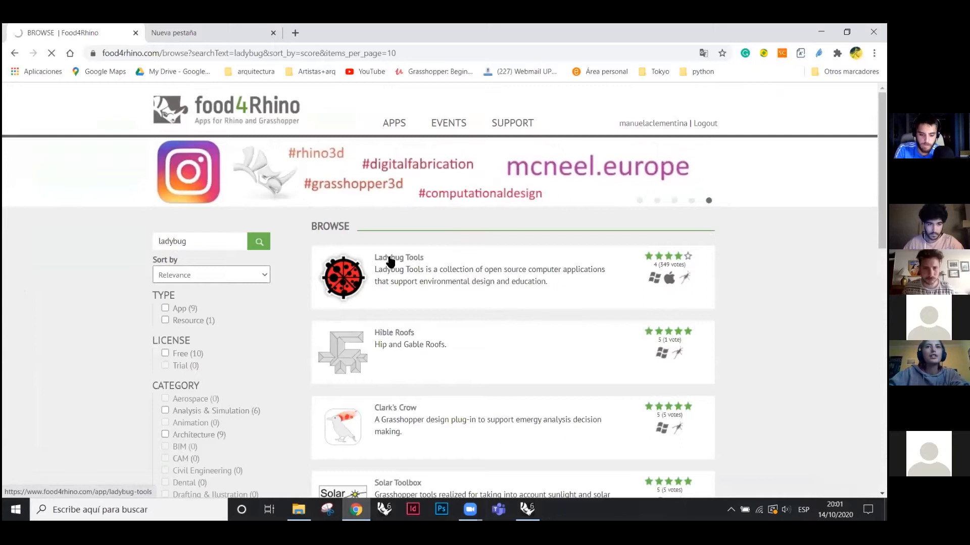
scroll(437, 365, "down", 7)
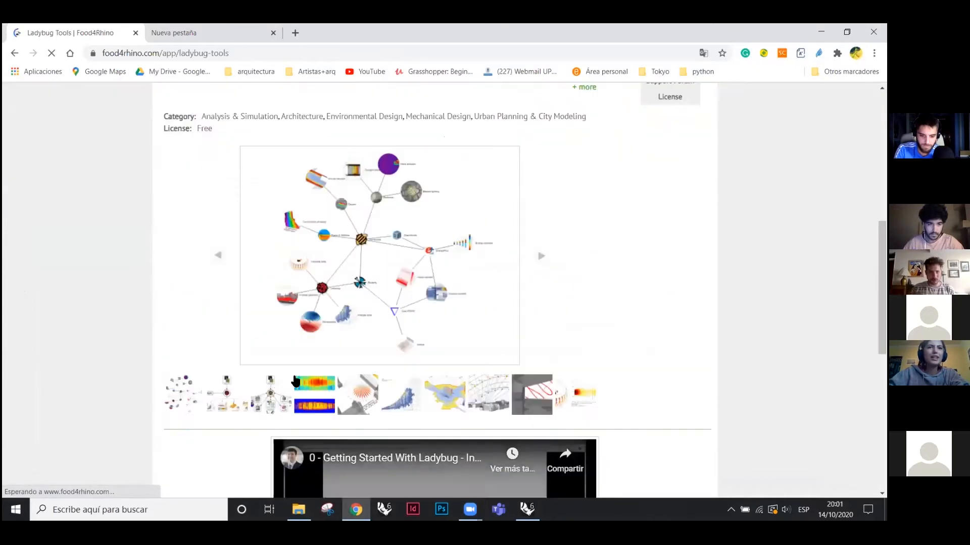
scroll(397, 232, "down", 3)
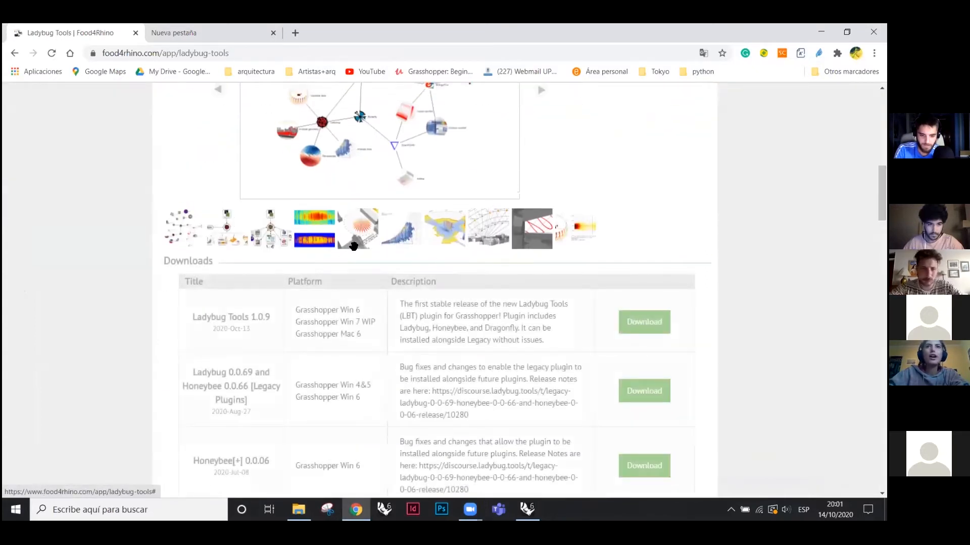
scroll(419, 248, "up", 3)
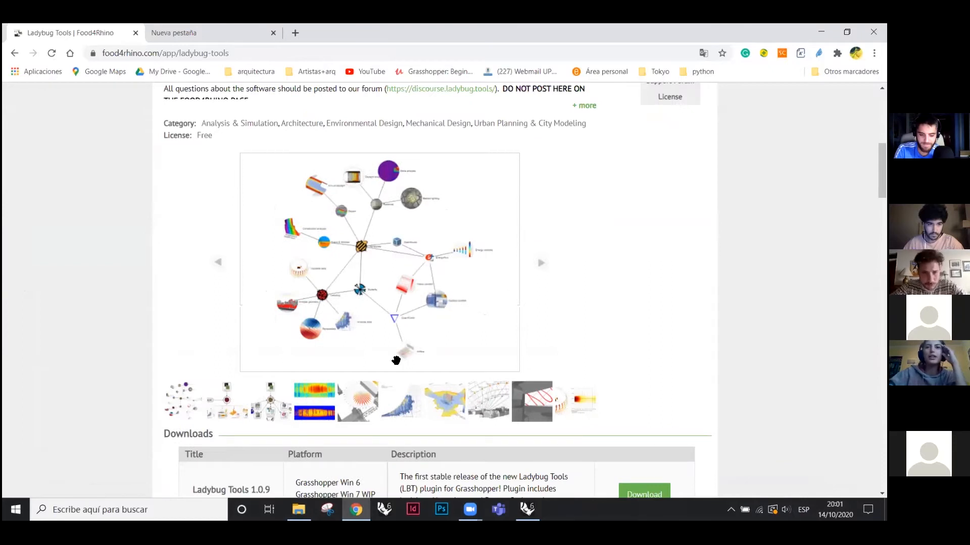
left_click(526, 510)
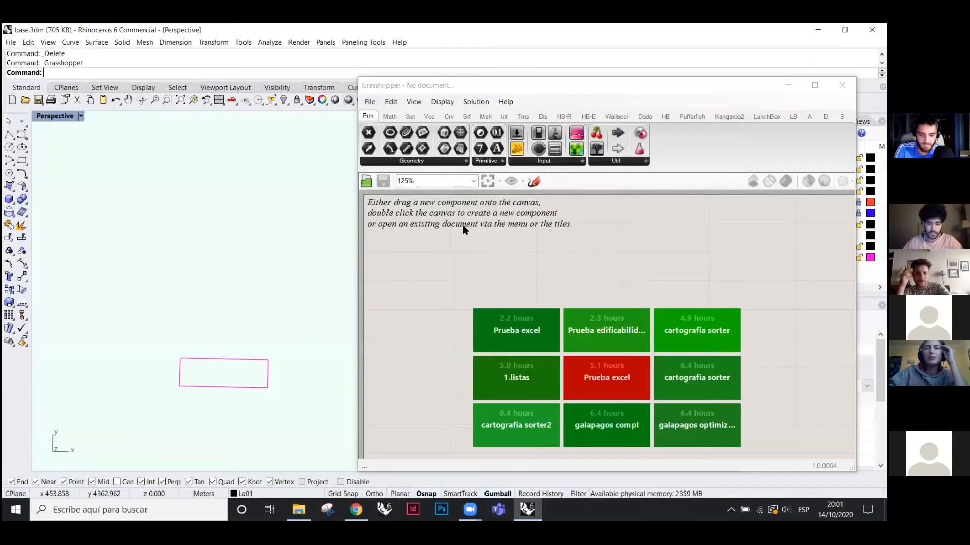
left_click(370, 103)
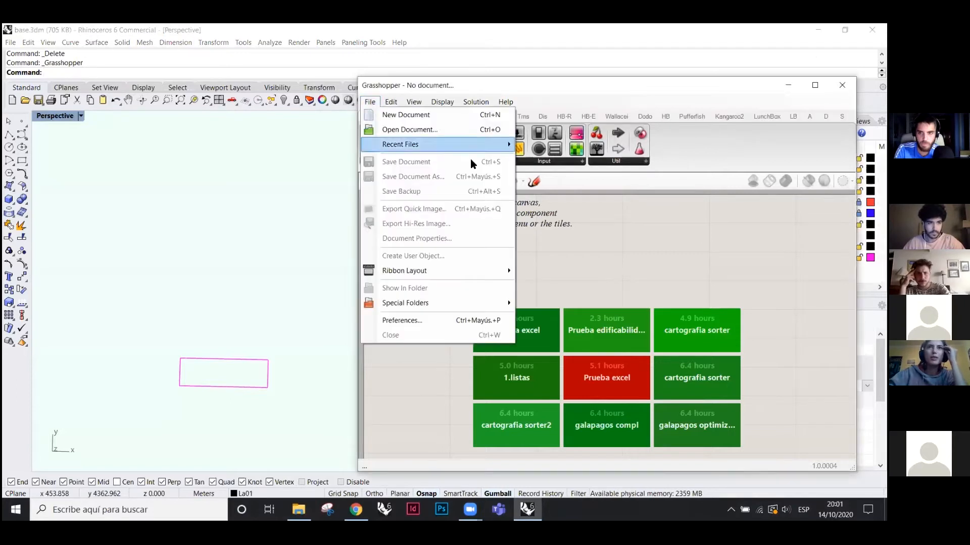
left_click(602, 243)
left_click(368, 103)
left_click(368, 103)
left_click(368, 102)
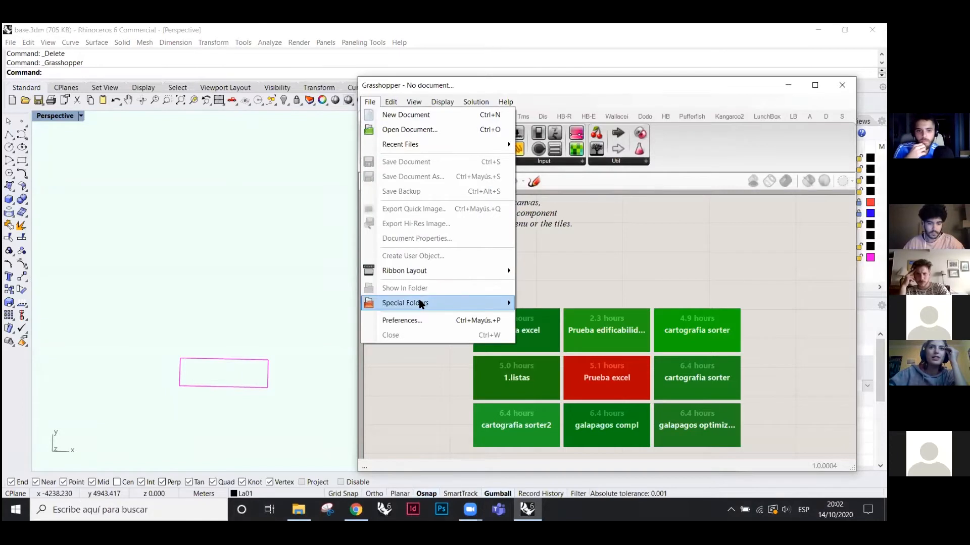
mouse_move(404, 305)
left_click(542, 304)
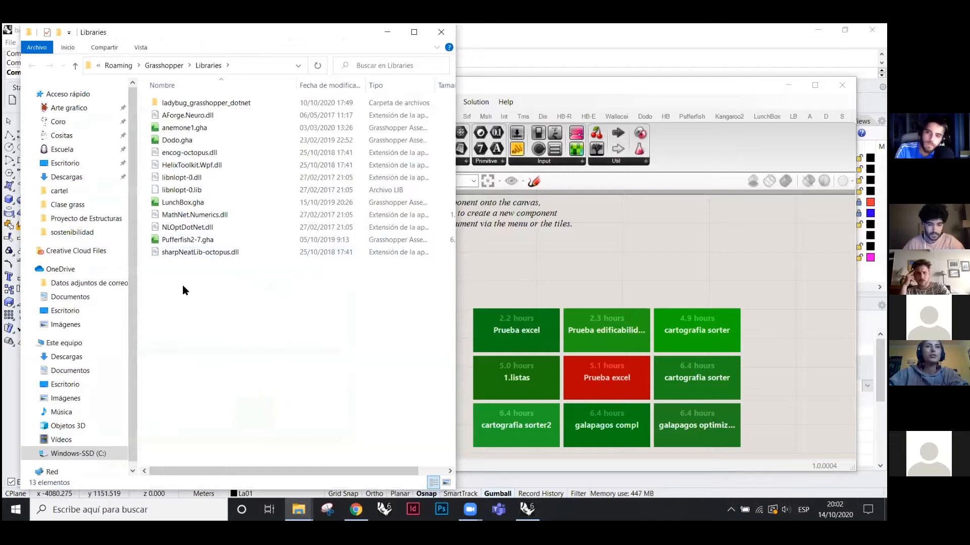
left_click(436, 29)
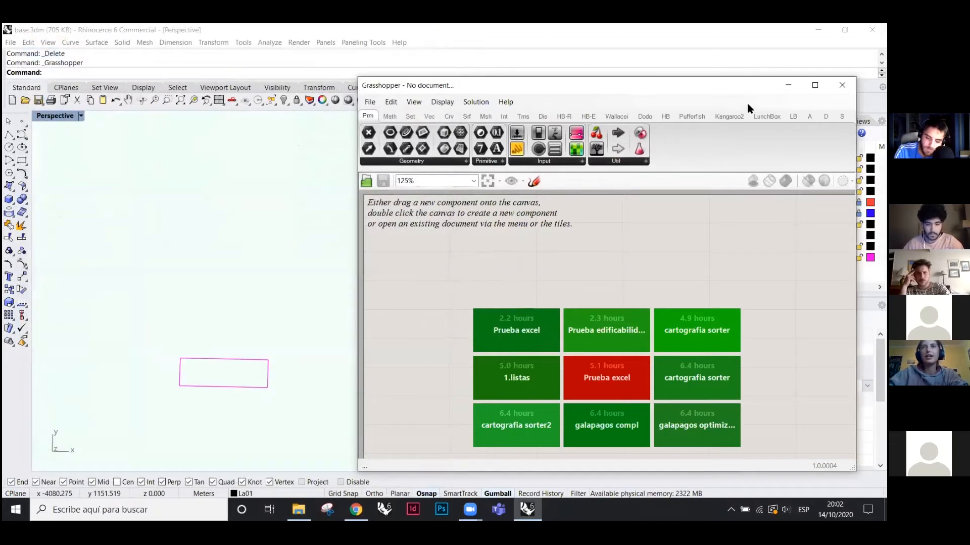
left_click(814, 85)
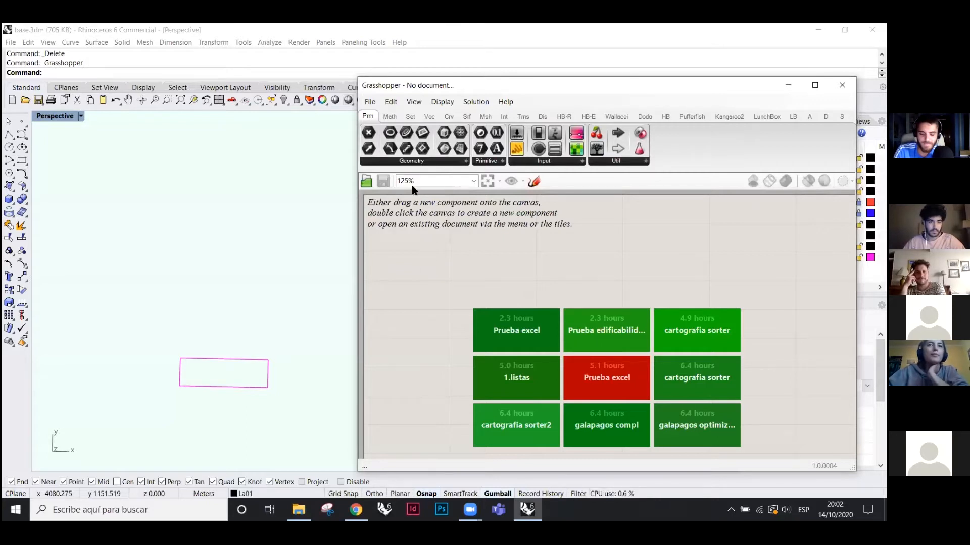
- Drag a Move component from Transform > Euclidean onto the Grasshopper canvas
left_click_drag(514, 80, 512, 74)
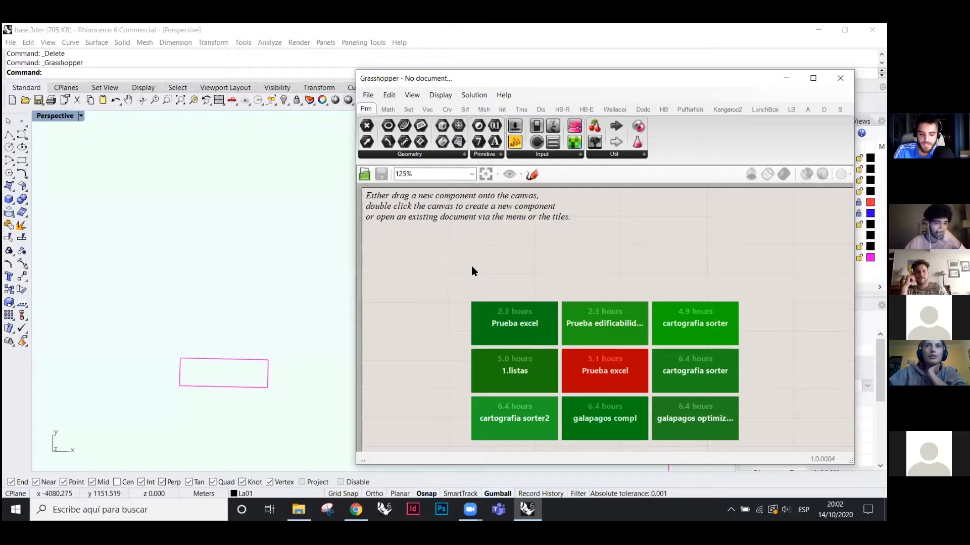
left_click(463, 109)
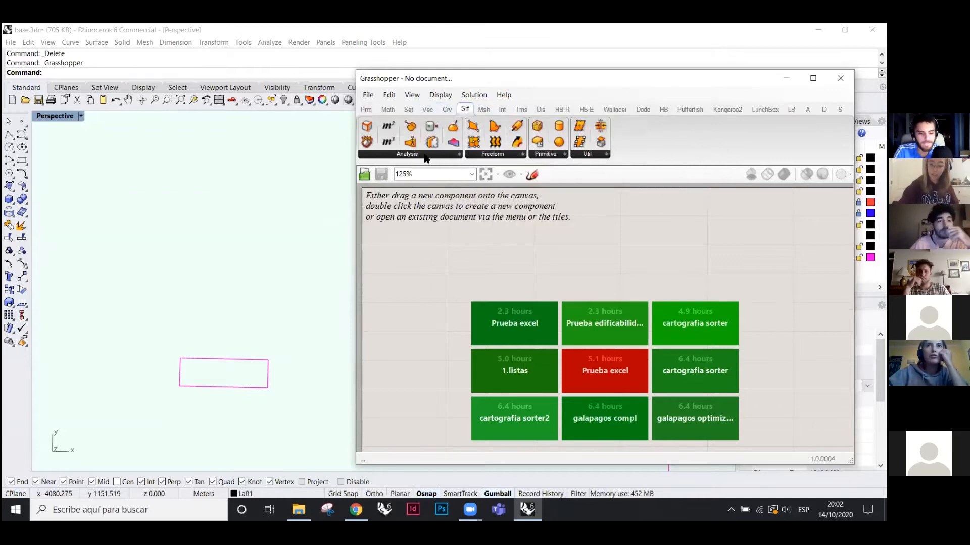
left_click(519, 110)
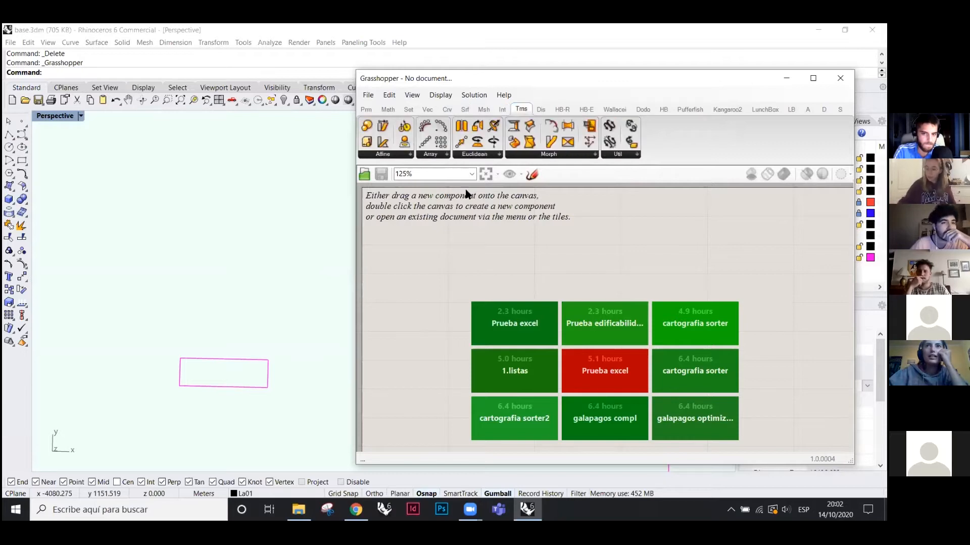
left_click(479, 155)
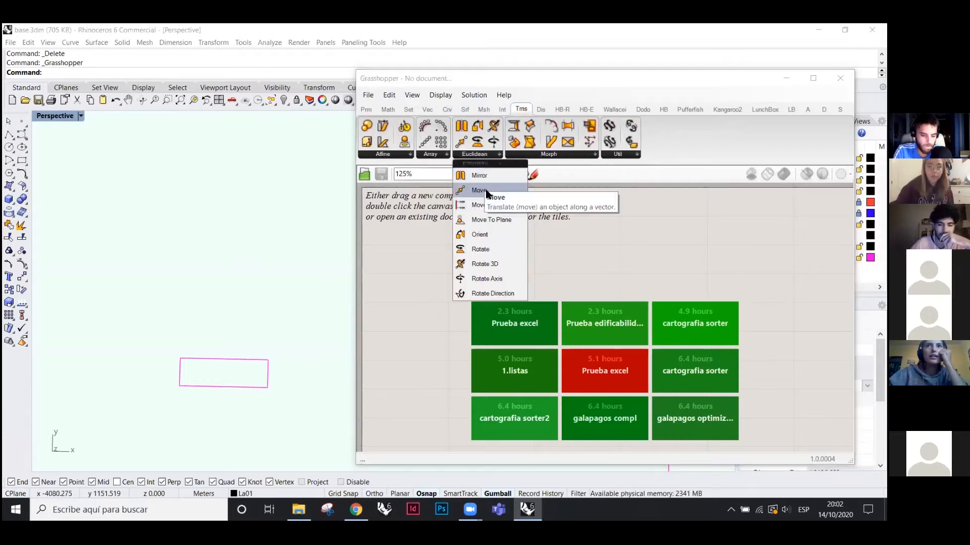
left_click_drag(472, 192, 474, 264)
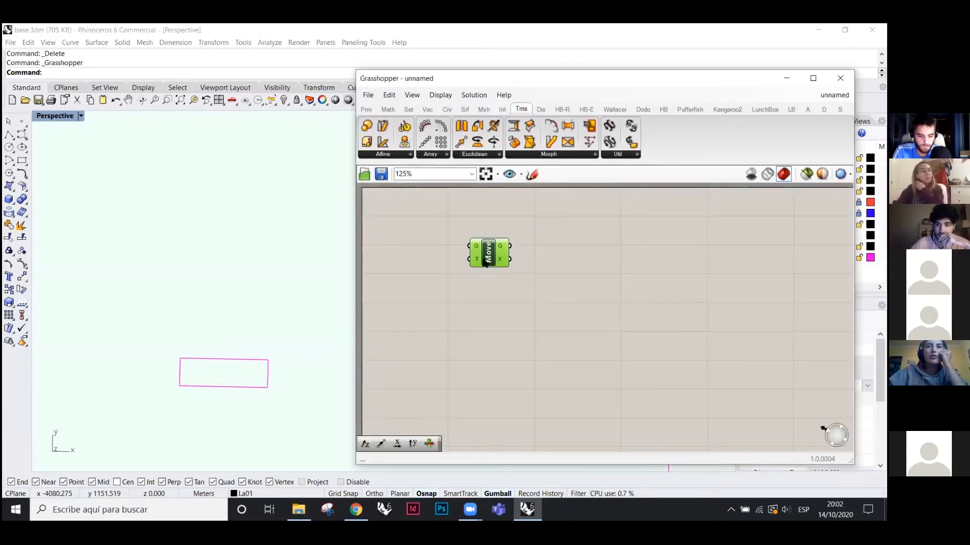
- Reposition the Move component on the canvas and select it
scroll(497, 285, "up", 2)
scroll(476, 251, "down", 1)
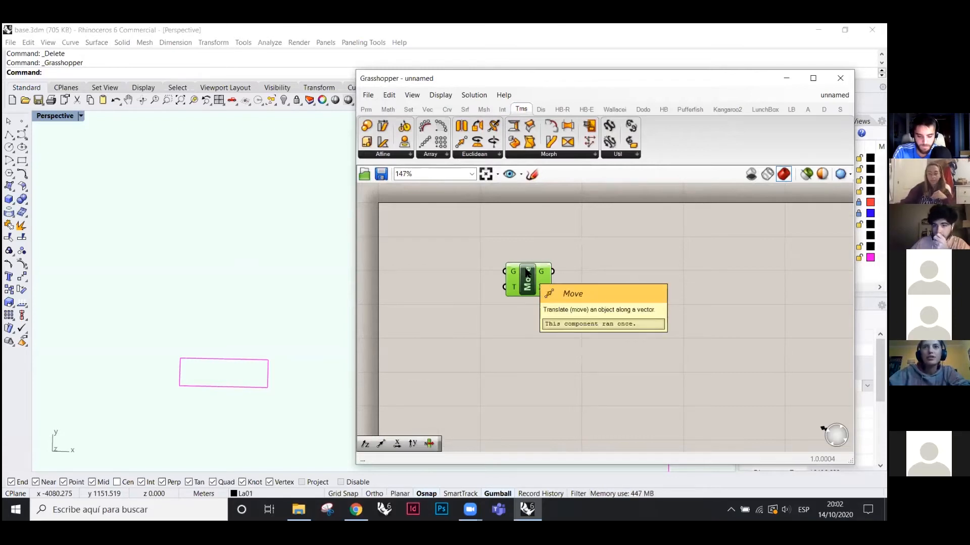
left_click_drag(527, 273, 516, 249)
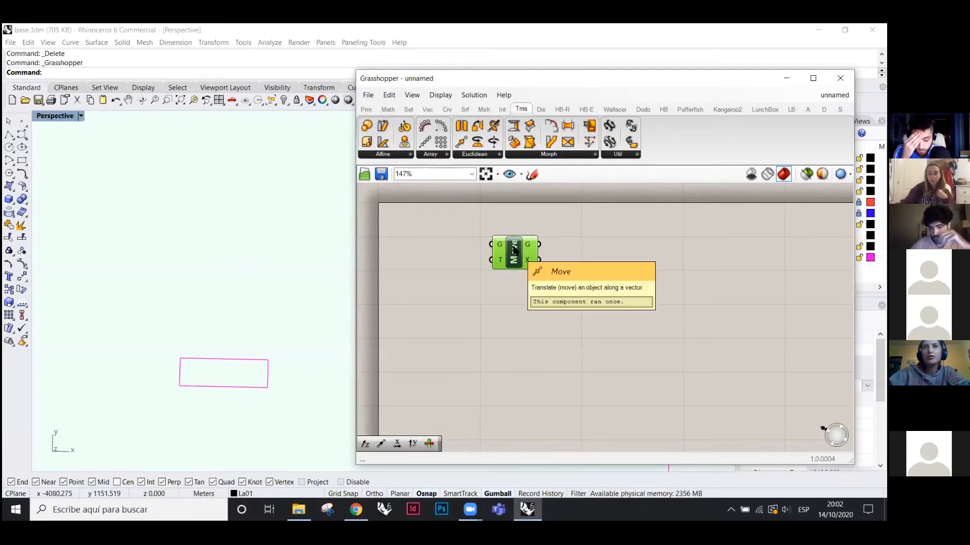
left_click(478, 263)
left_click_drag(484, 229, 507, 303)
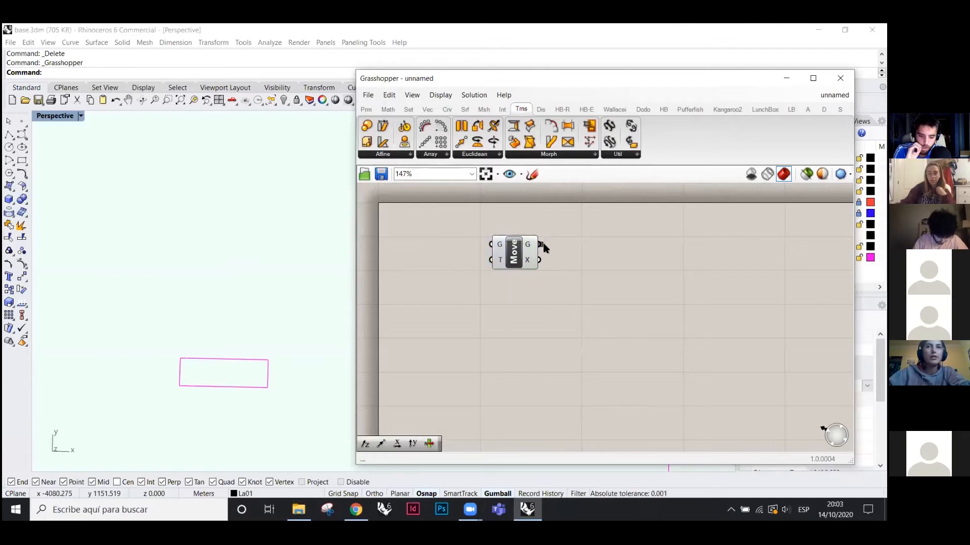
left_click_drag(524, 211, 589, 324)
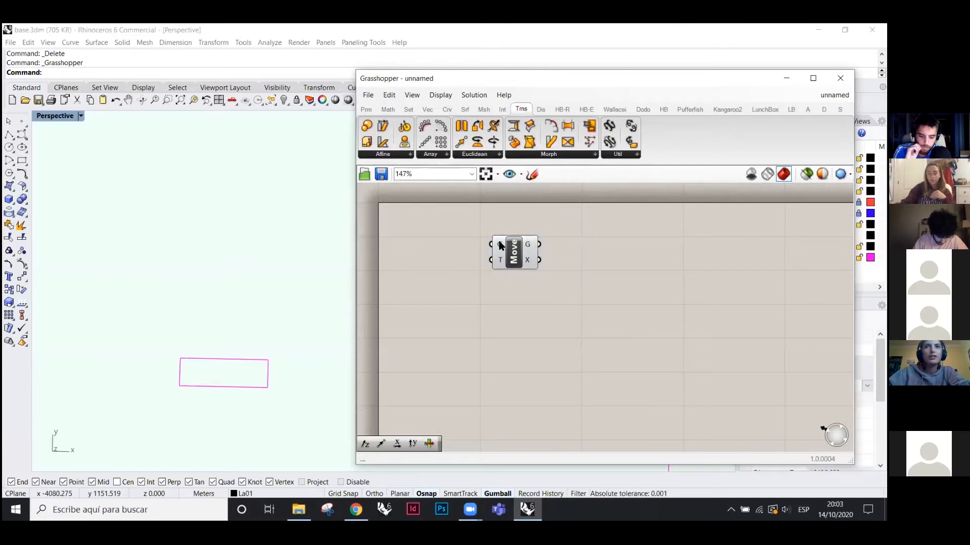
mouse_move(501, 245)
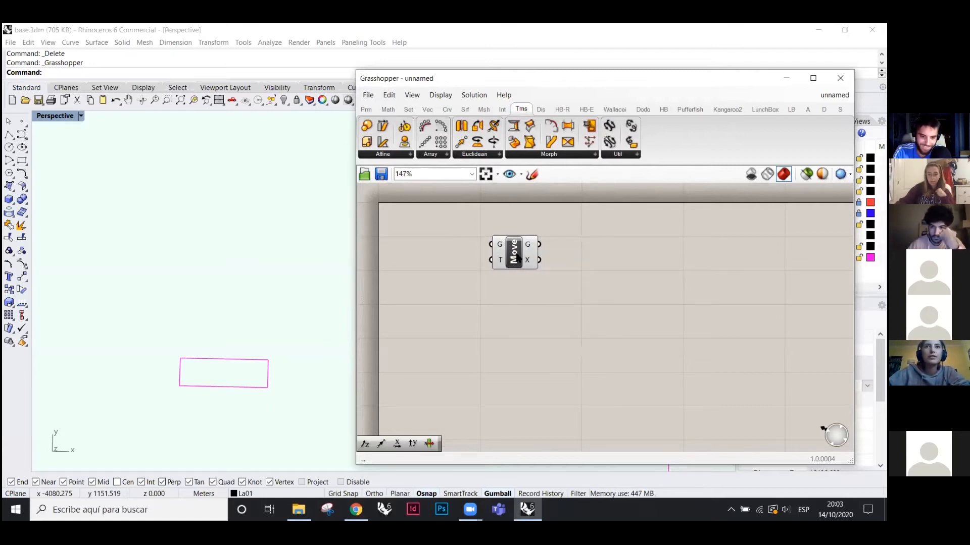
left_click(518, 257)
left_click(368, 109)
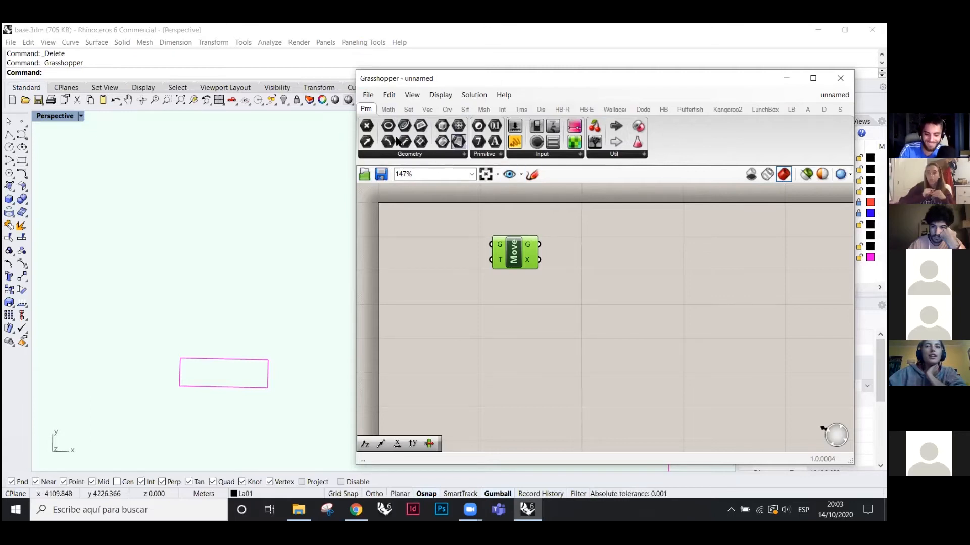
- Browse the Math, Sets, Vector, Curve, Surface, Mesh, Intersect, Transform and Display tabs, ending on Params
left_click(388, 109)
left_click(409, 109)
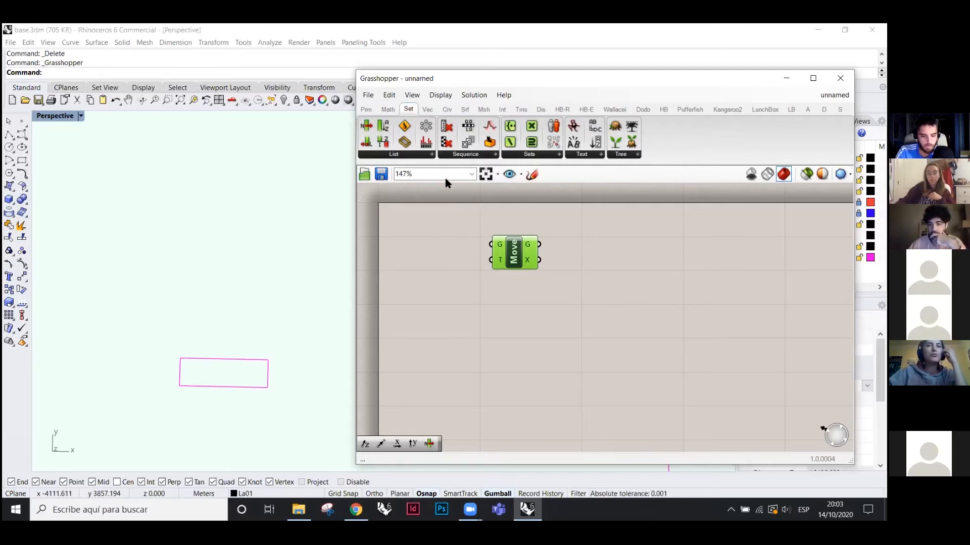
mouse_move(433, 111)
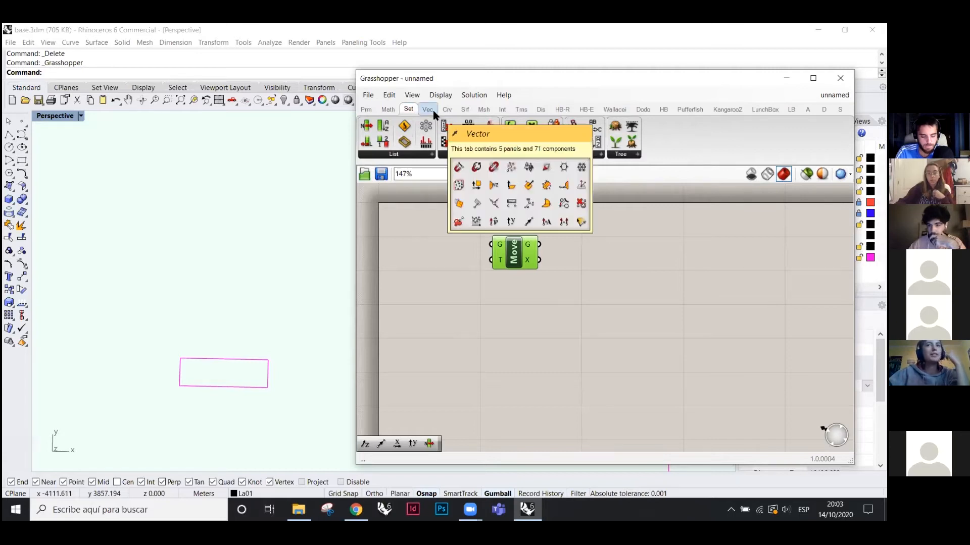
left_click(433, 111)
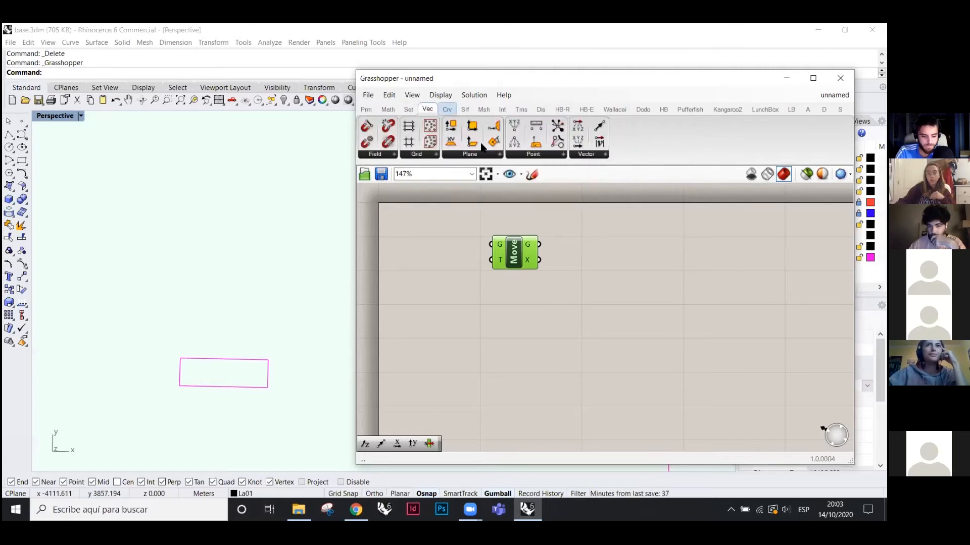
left_click(446, 109)
left_click(465, 110)
left_click(483, 109)
left_click(503, 109)
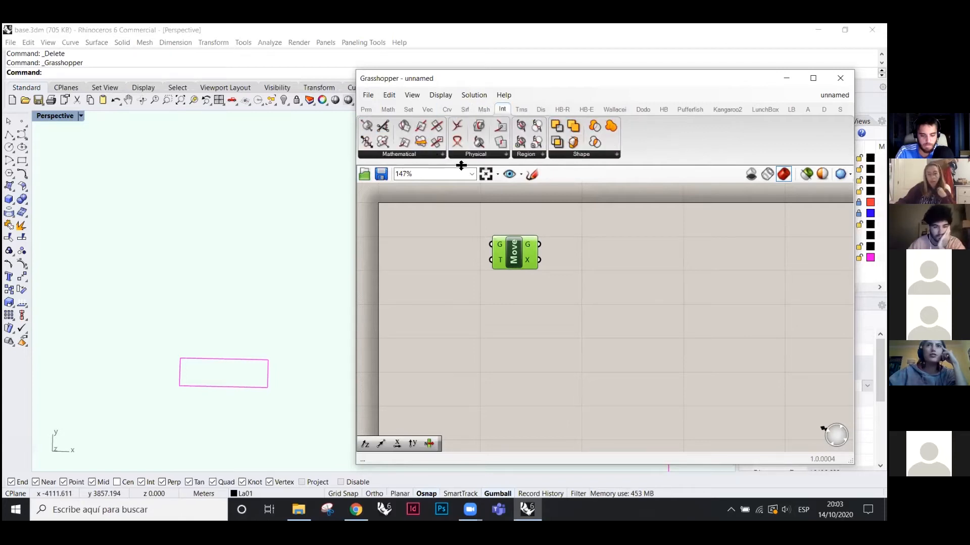
left_click(522, 109)
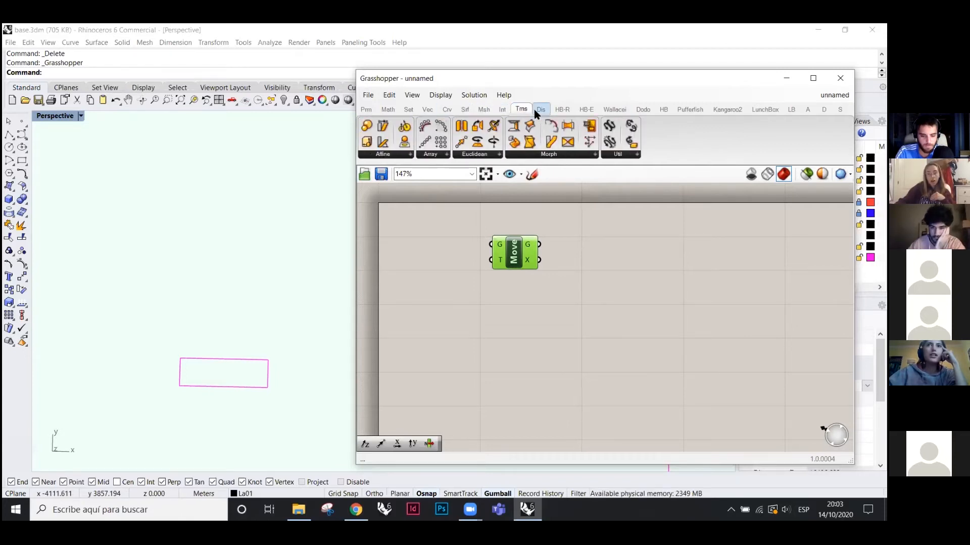
left_click(538, 110)
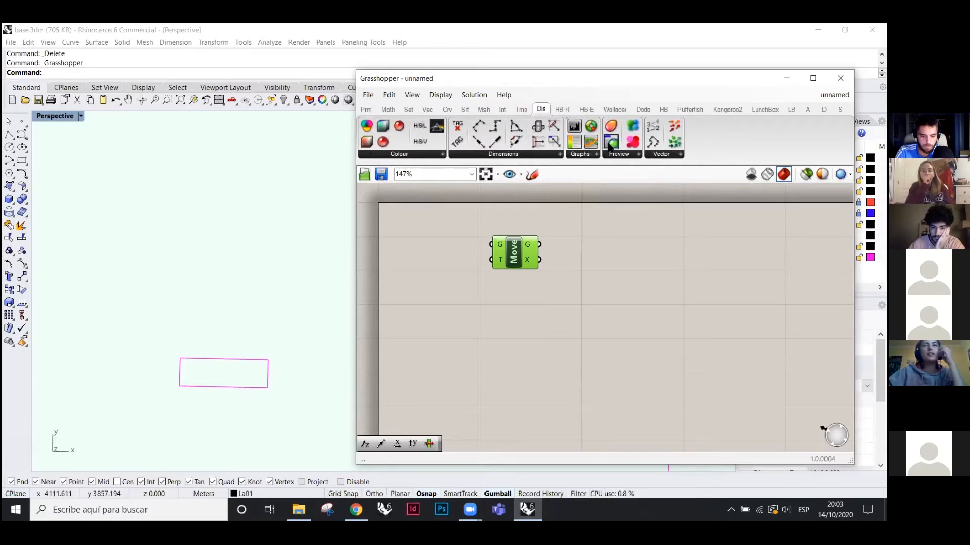
left_click(366, 110)
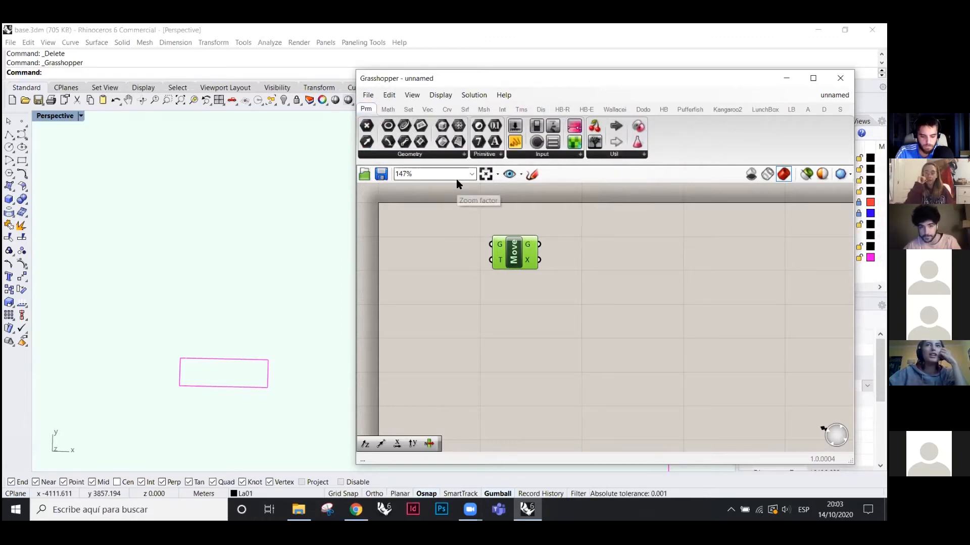
- Browse the Sets through Intersect tabs and Math once more, finishing on the Params tab
left_click(409, 109)
left_click(427, 110)
left_click(447, 109)
left_click(465, 110)
left_click(484, 110)
left_click(501, 109)
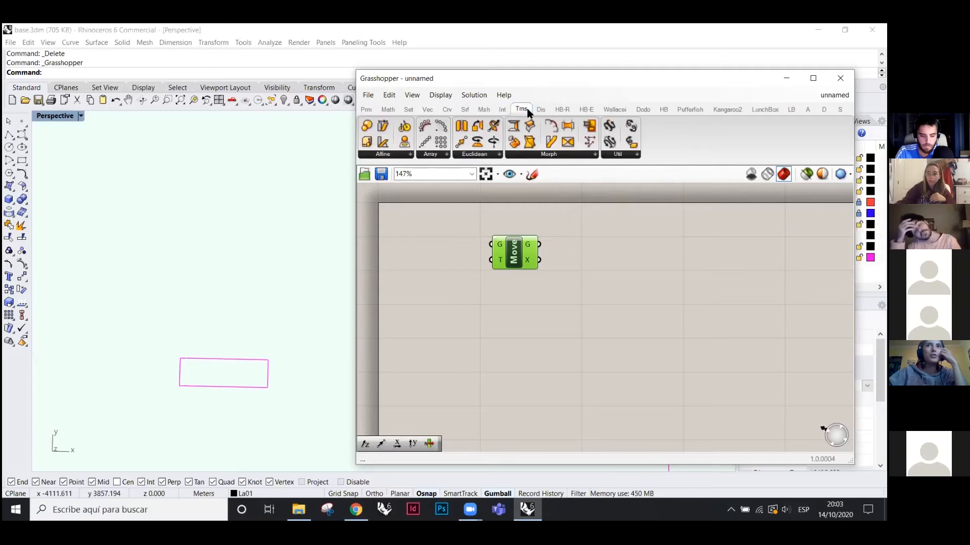
left_click(366, 109)
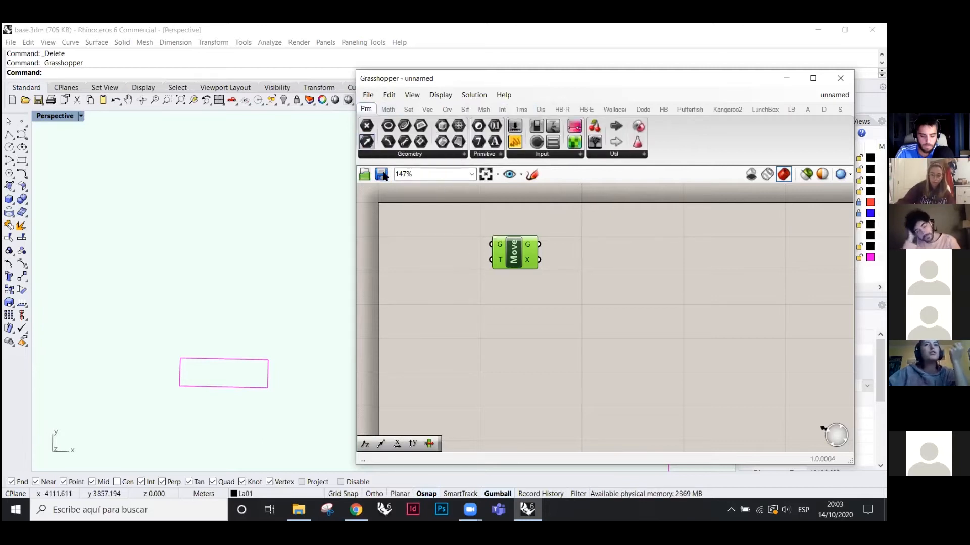
left_click(388, 109)
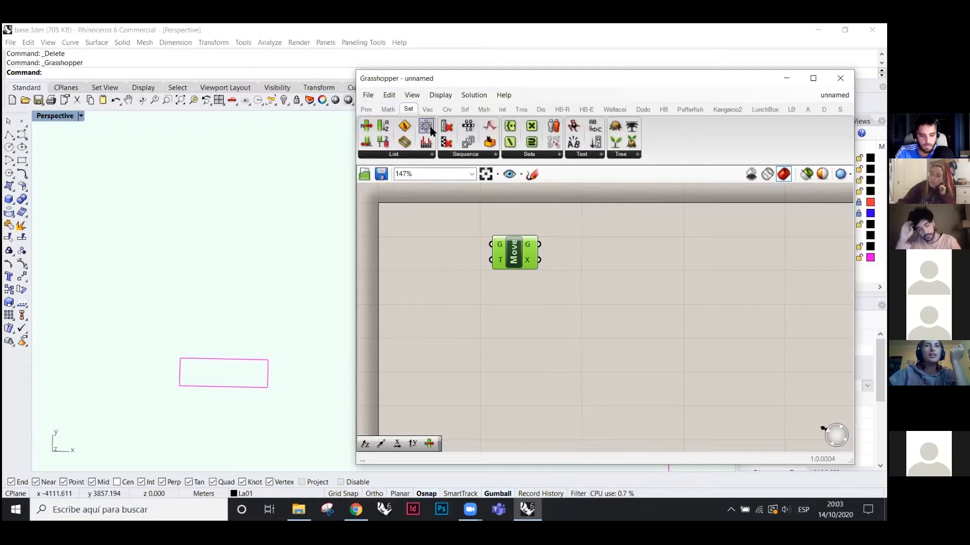
left_click(366, 109)
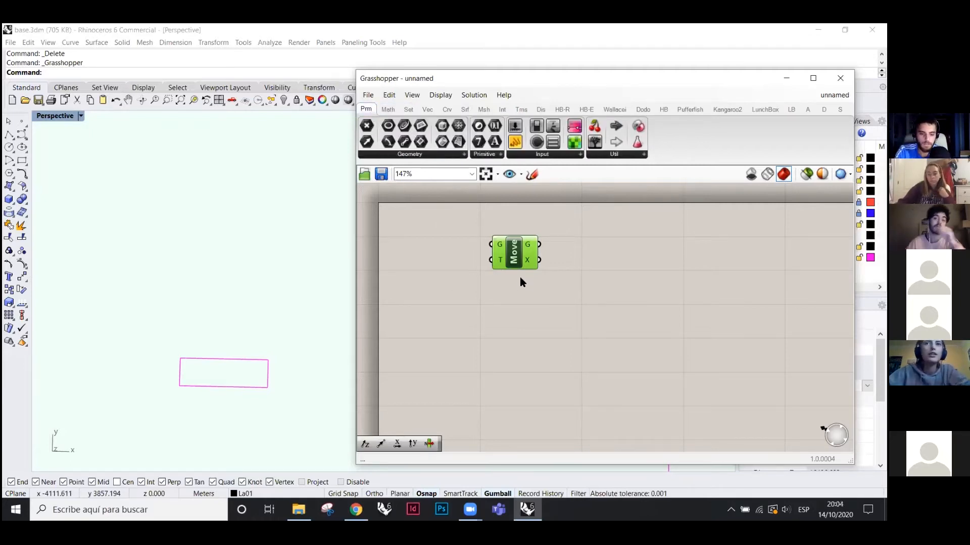
- Place Point, Curve and Brep parameters stacked to the left of Move
left_click_drag(517, 250, 522, 263)
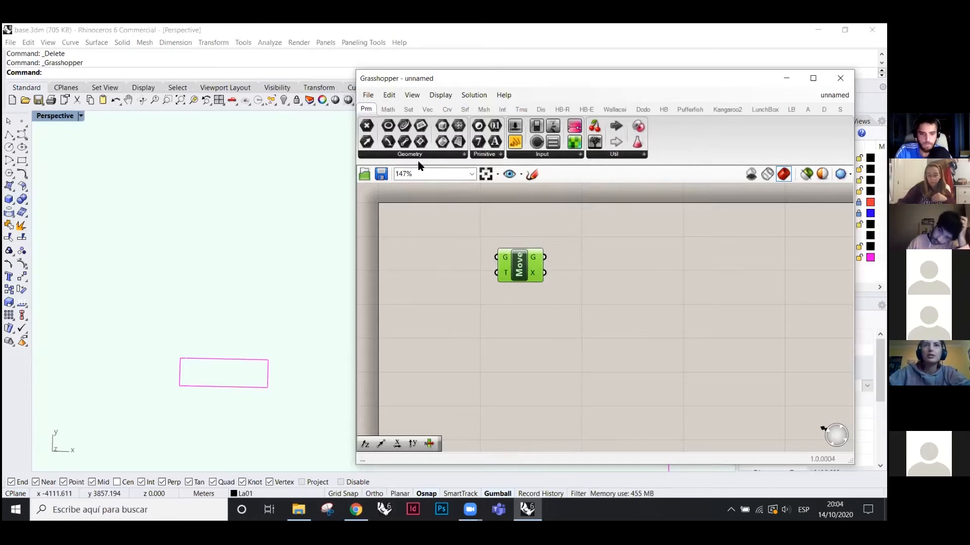
left_click_drag(366, 126, 457, 260)
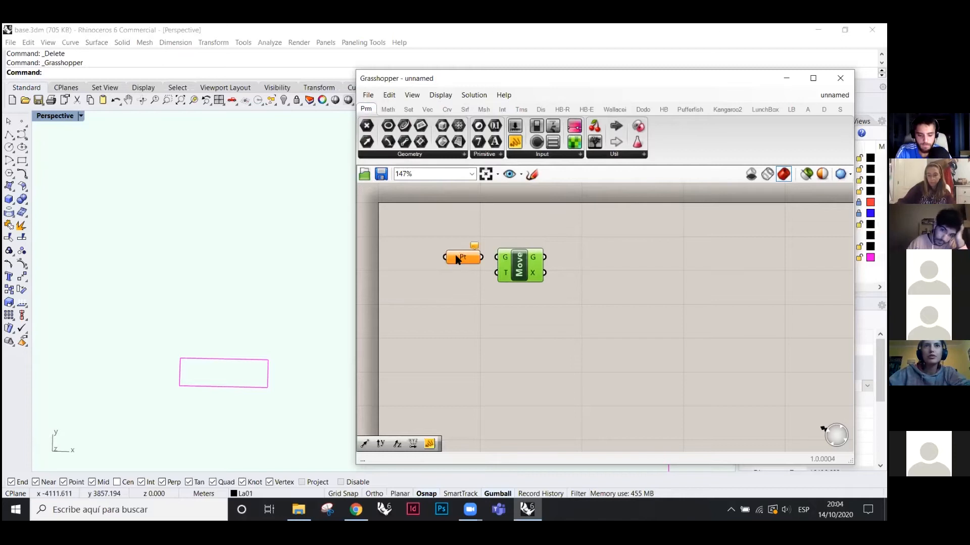
left_click_drag(452, 298, 452, 294)
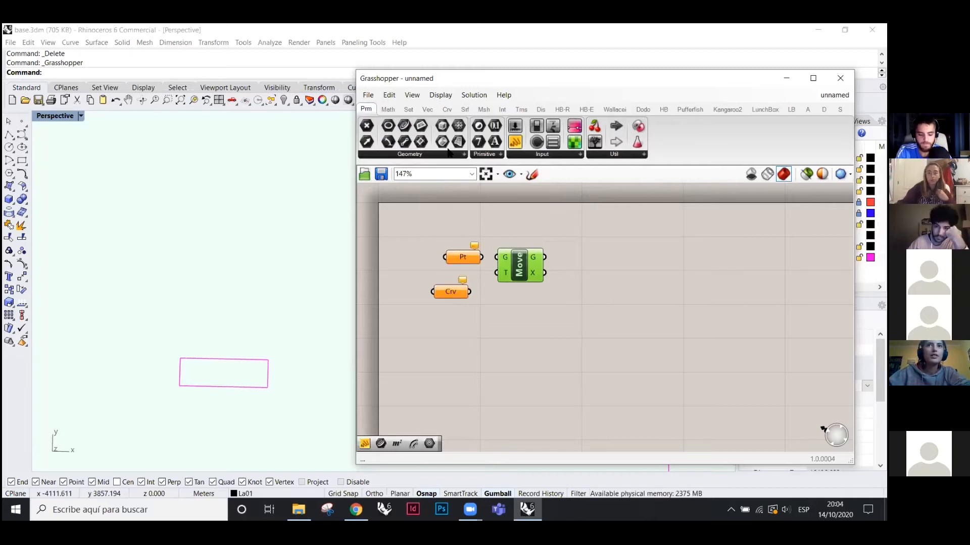
left_click_drag(442, 141, 449, 286)
left_click_drag(451, 253, 442, 251)
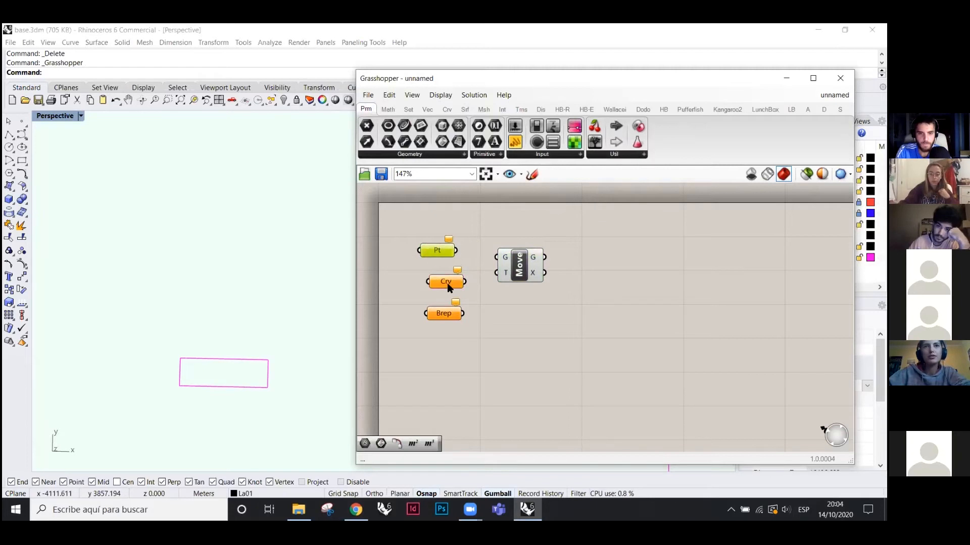
left_click_drag(447, 319, 435, 298)
left_click_drag(435, 267, 435, 303)
left_click(498, 305)
- Draw a point in Rhino and assign it to the Pt parameter with Set one Point
left_click(22, 121)
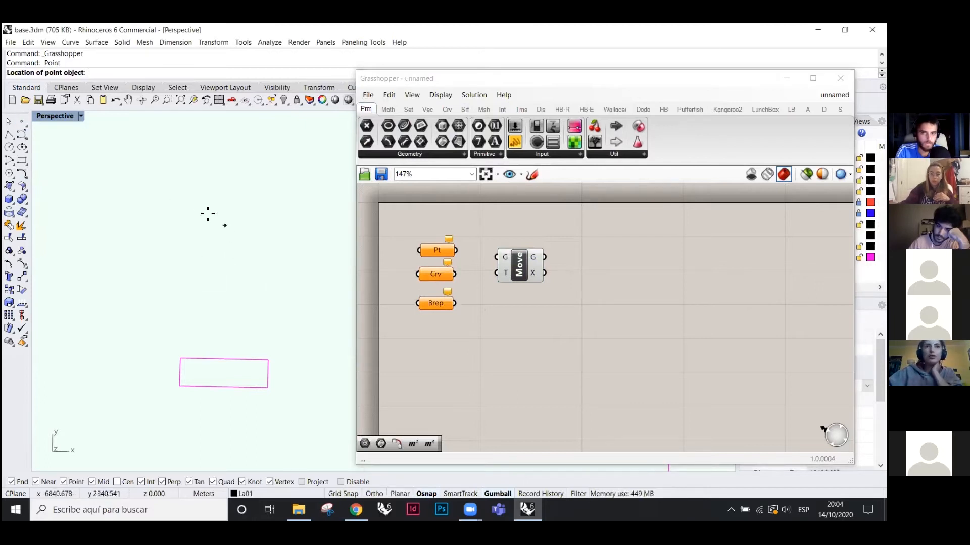
left_click(176, 206)
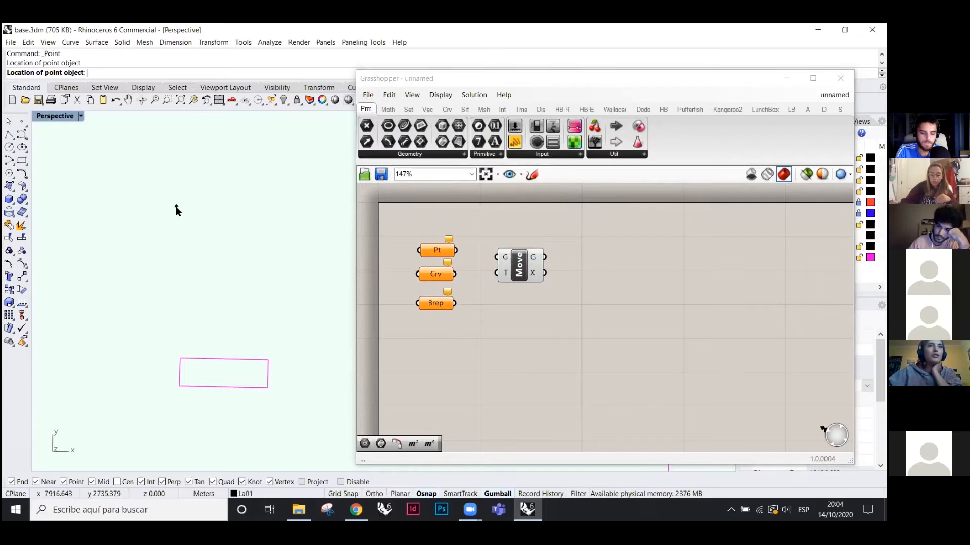
left_click_drag(438, 252, 437, 233)
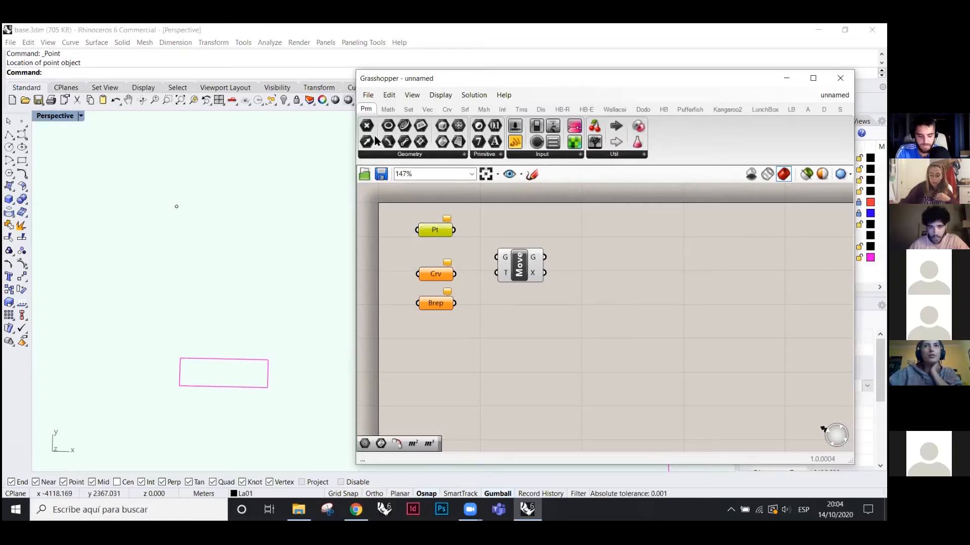
right_click(436, 232)
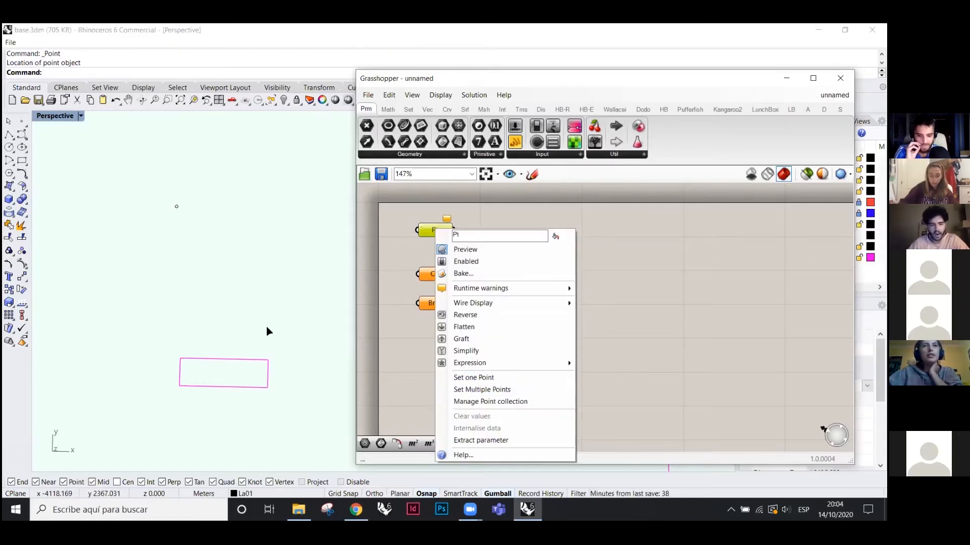
left_click(483, 377)
left_click_drag(154, 173, 228, 258)
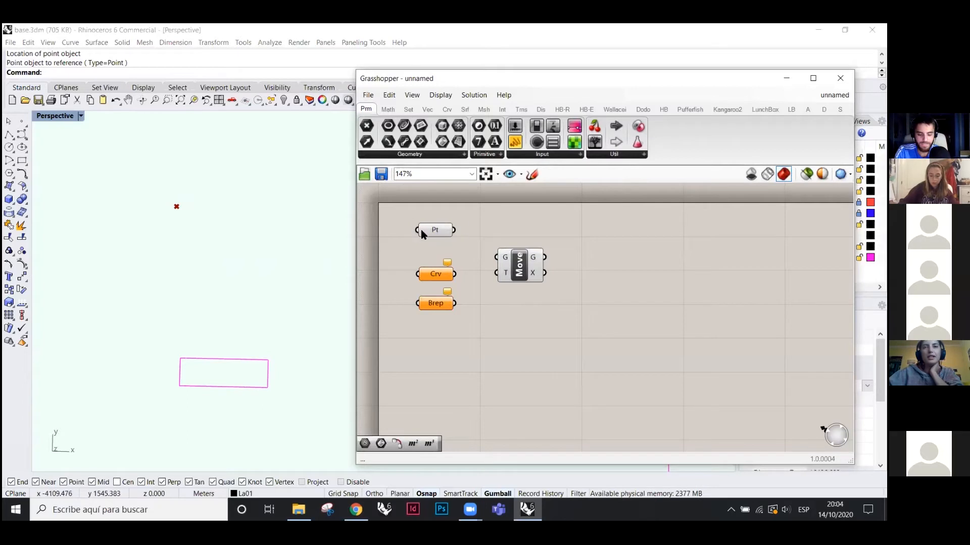
mouse_move(446, 263)
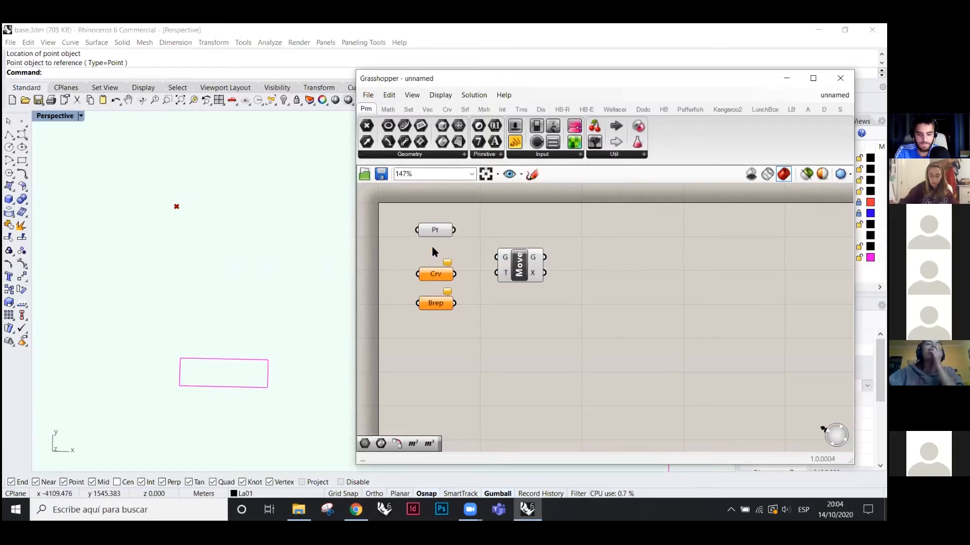
left_click(433, 230)
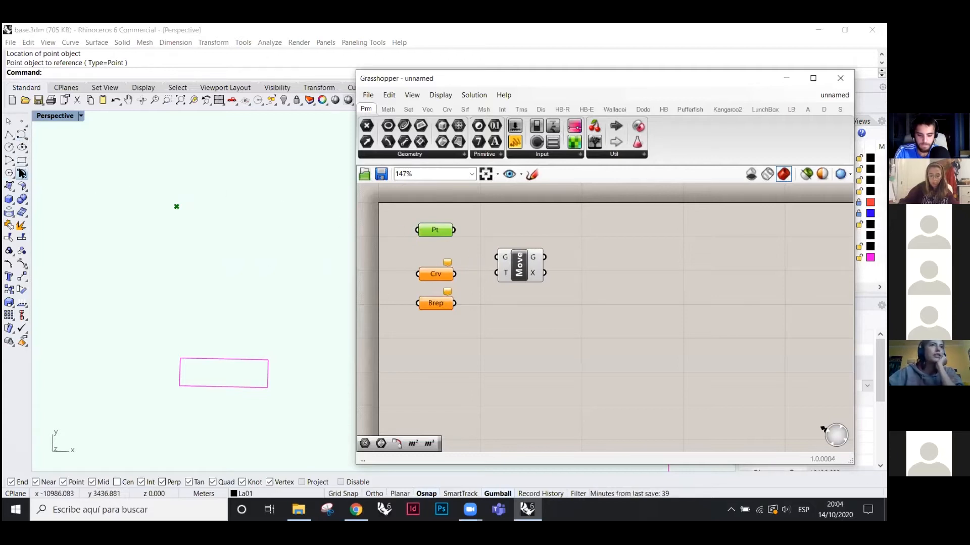
- Draw a five-point control-point curve in Rhino and assign it to Crv with Set one Curve
left_click(20, 135)
left_click(119, 199)
left_click(131, 279)
left_click(204, 285)
left_click(274, 265)
left_click(277, 313)
key("Return")
right_click(438, 273)
left_click(476, 413)
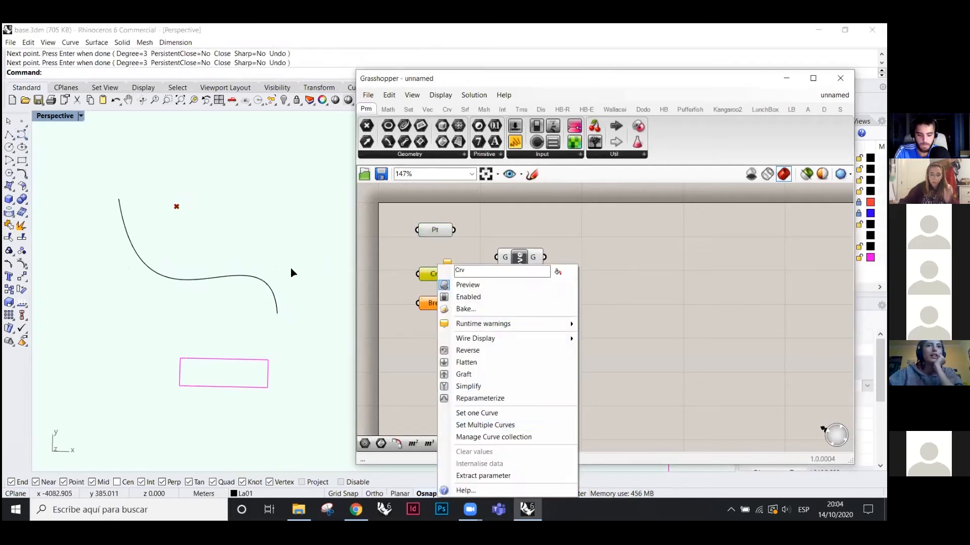
left_click(268, 276)
left_click(486, 339)
left_click(410, 154)
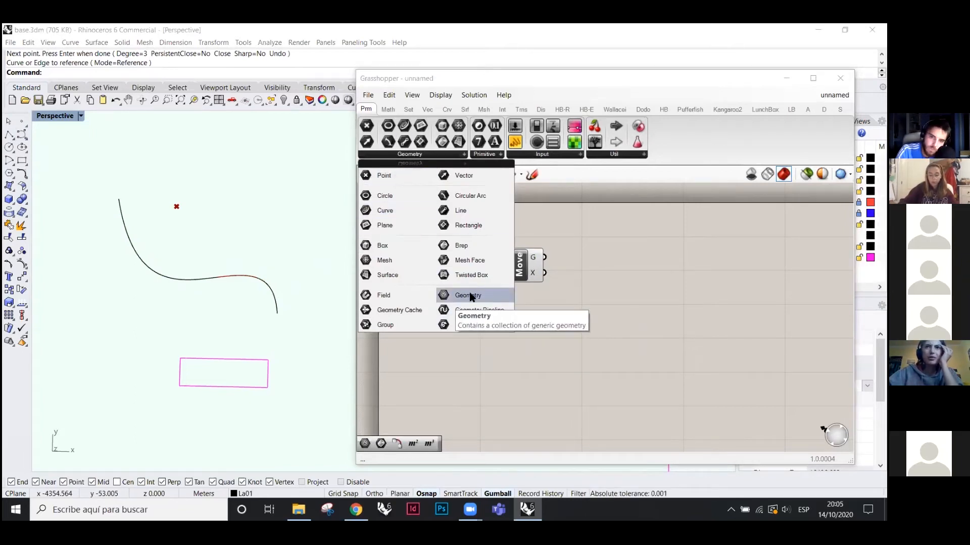
- Place a Geometry parameter below Brep and draw a rectangle in Rhino
left_click_drag(468, 298, 441, 348)
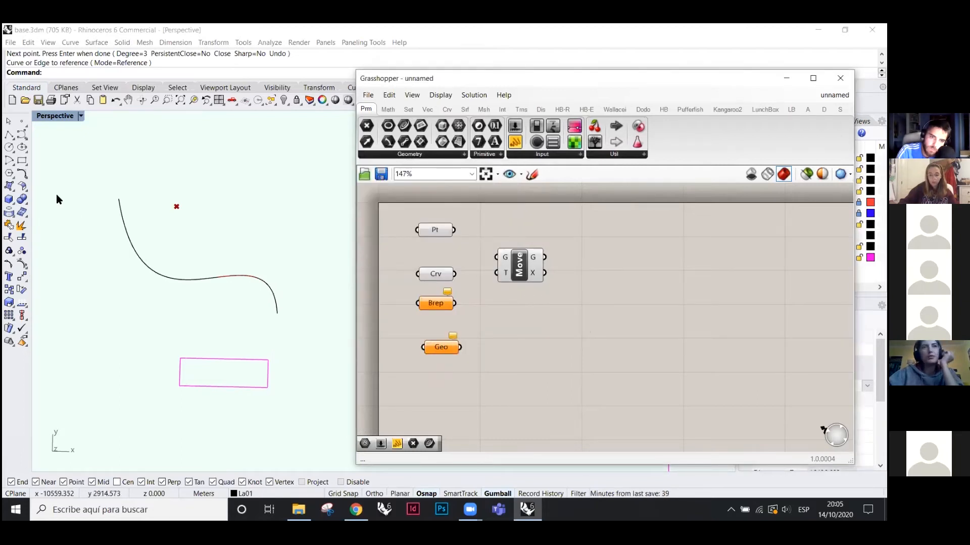
left_click(22, 161)
left_click(238, 162)
left_click(288, 236)
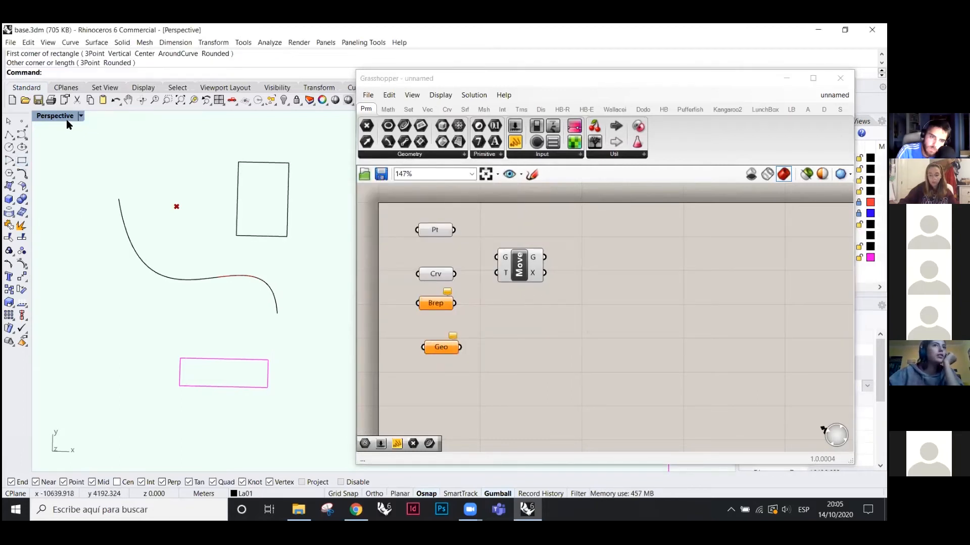
right_click_drag(154, 226, 146, 208)
- Draw a box in Rhino, then select the Geo parameter in Grasshopper
left_click(9, 199)
left_click(109, 207)
left_click(169, 171)
left_click(162, 150)
right_click_drag(212, 258, 214, 228)
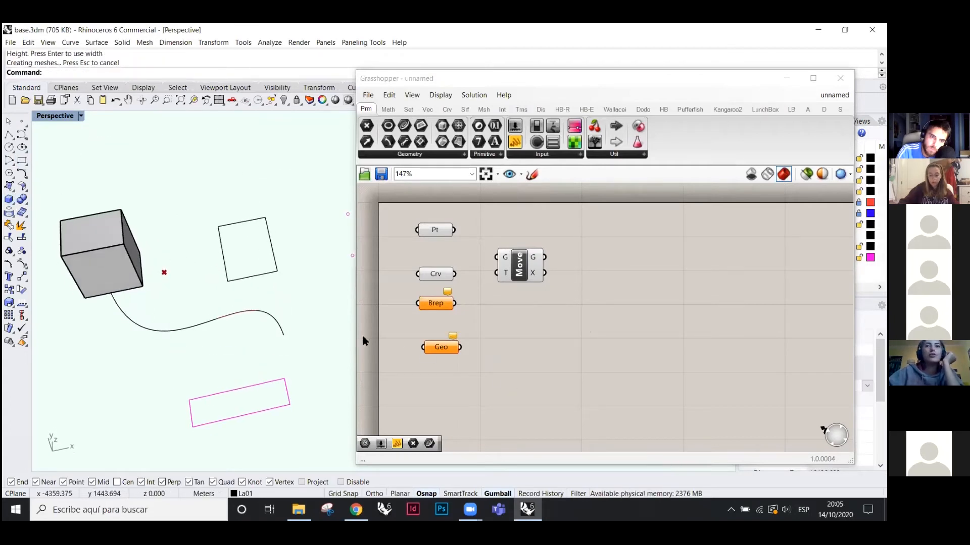
left_click(441, 361)
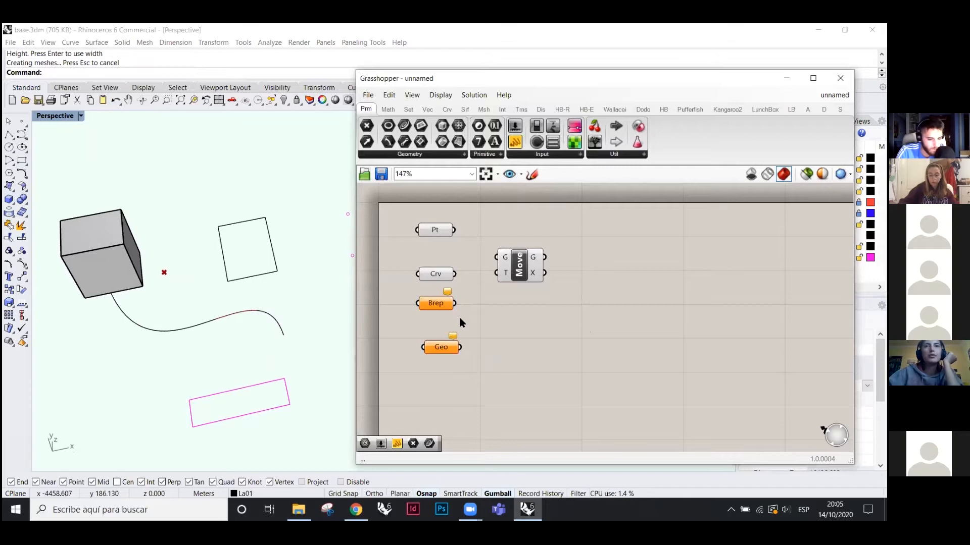
left_click(441, 348)
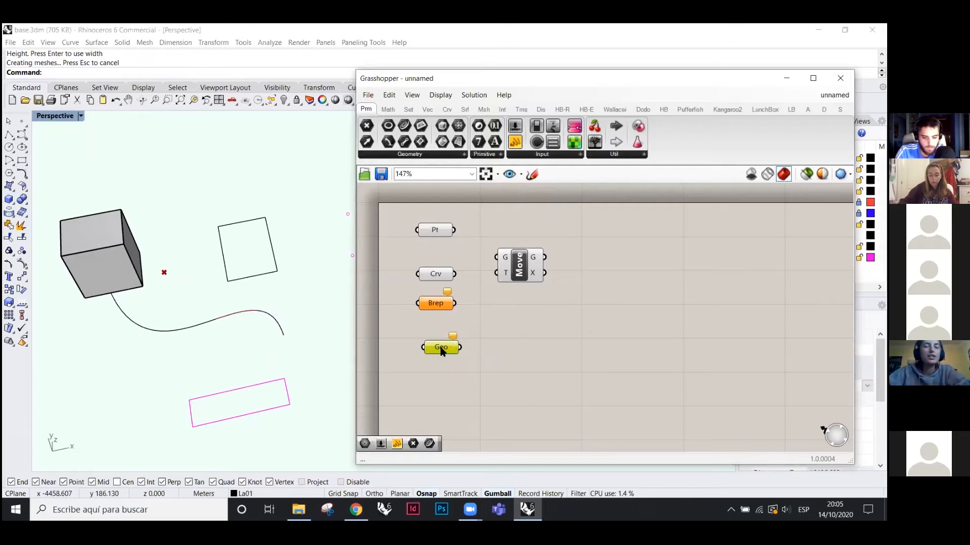
- Use Set Multiple Geometries to reference the box, square, curve and point in Geo
right_click(441, 349)
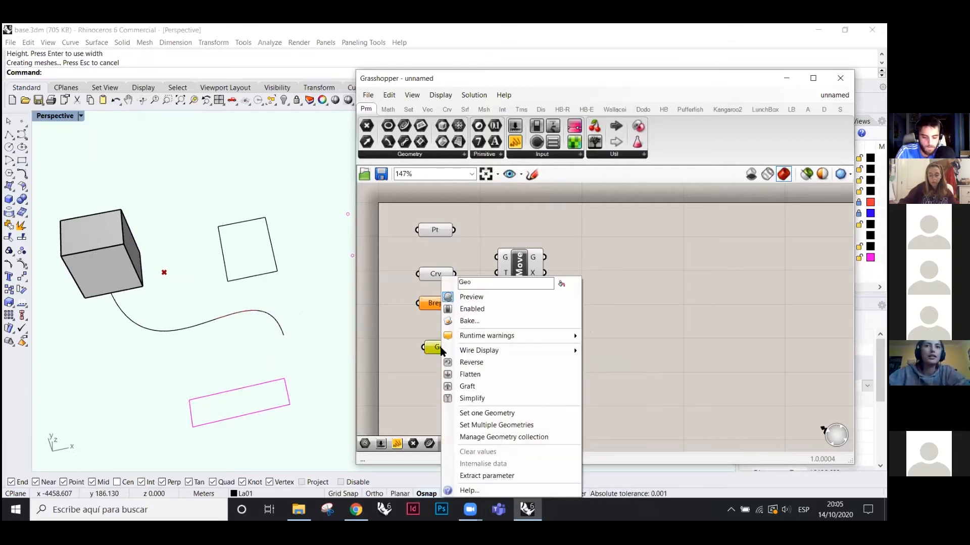
left_click(497, 428)
left_click_drag(255, 349, 87, 222)
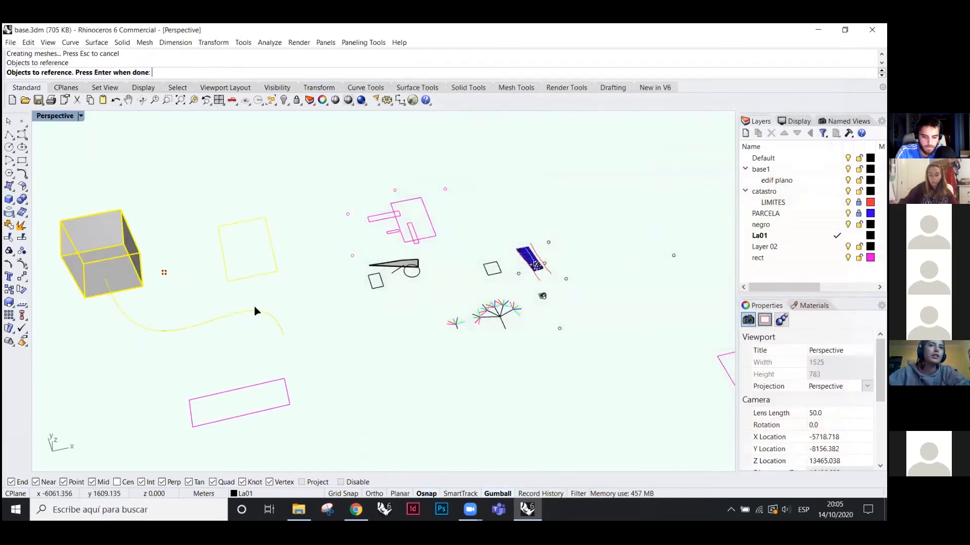
key("Return")
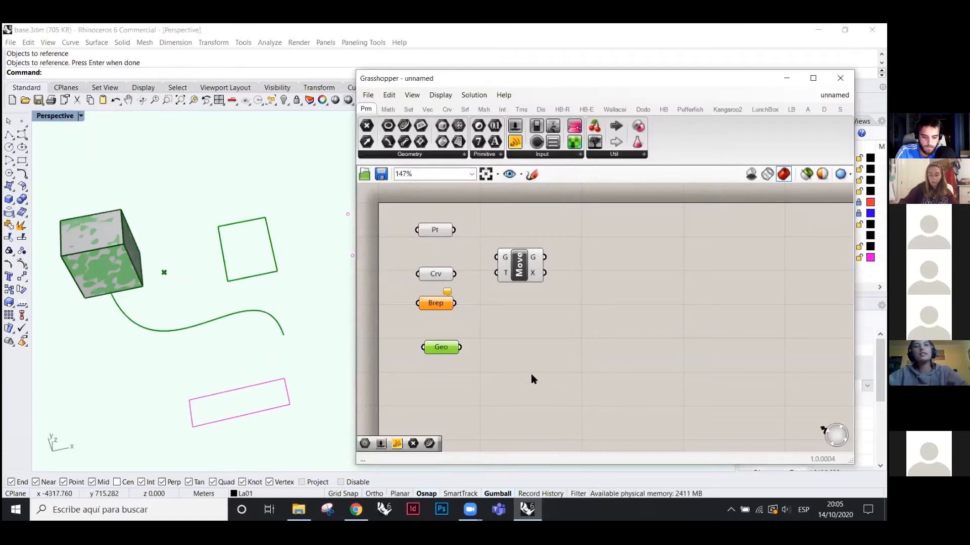
- Delete the Pt, Crv and Brep parameters and move Geo beside Move
left_click_drag(427, 348, 403, 229)
key("Delete")
left_click_drag(502, 347, 421, 247)
left_click(427, 295)
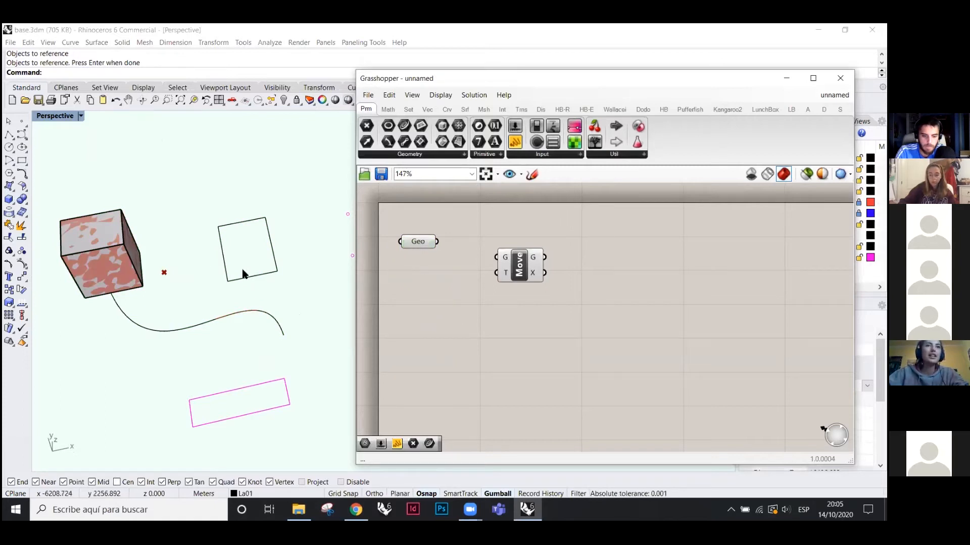
left_click_drag(418, 245, 431, 259)
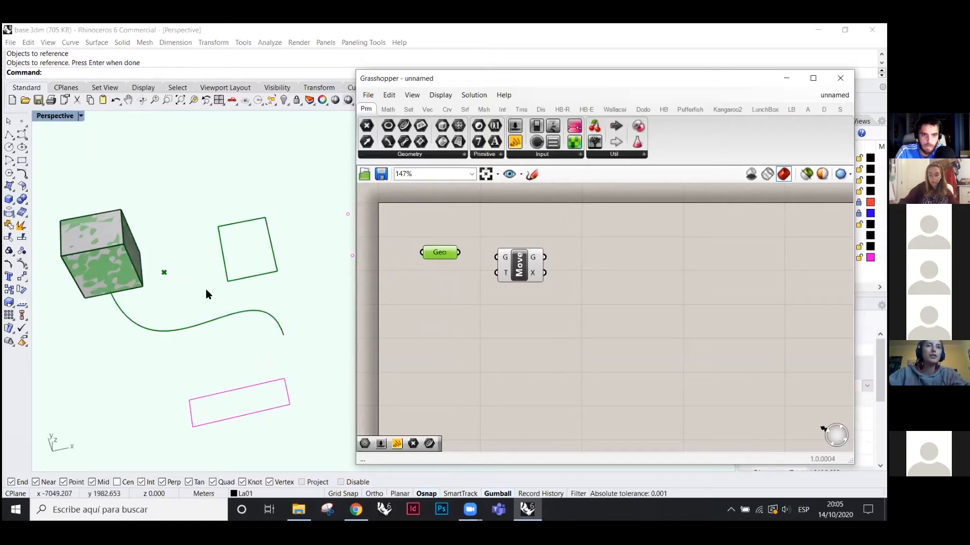
- Open Geo's persistent data list and inspect each referenced point, curve, polyline and Brep
right_click(442, 255)
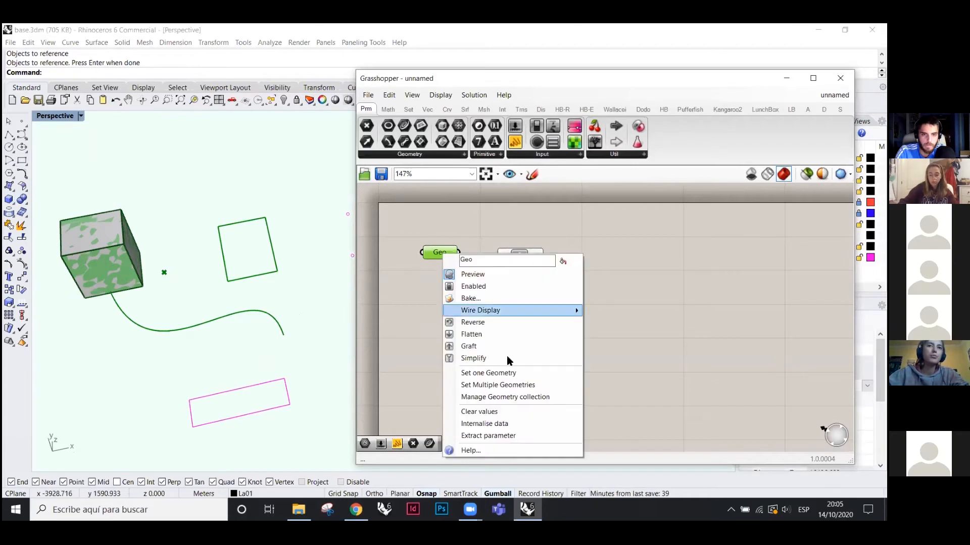
left_click(505, 398)
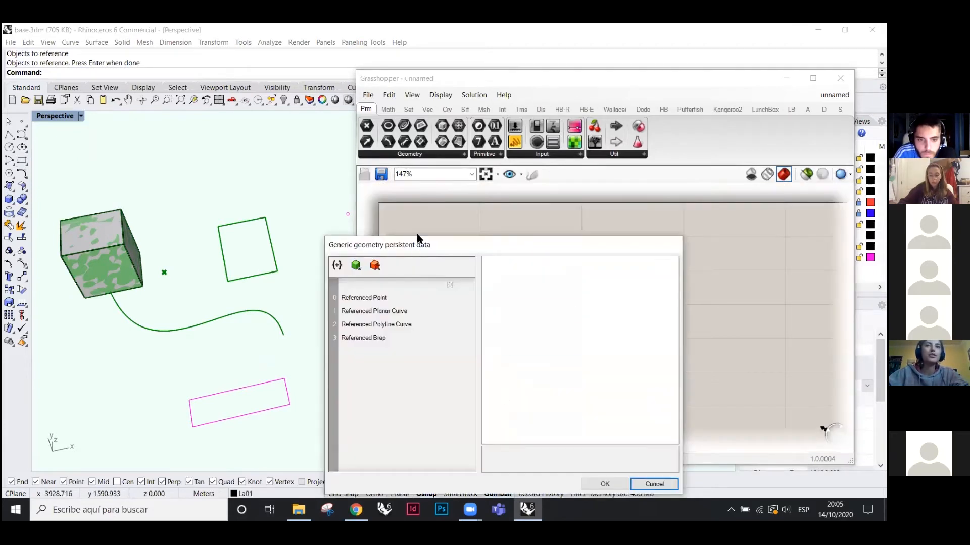
left_click(539, 280)
left_click(540, 294)
left_click(541, 308)
left_click(540, 269)
left_click(542, 282)
left_click(543, 295)
left_click(543, 308)
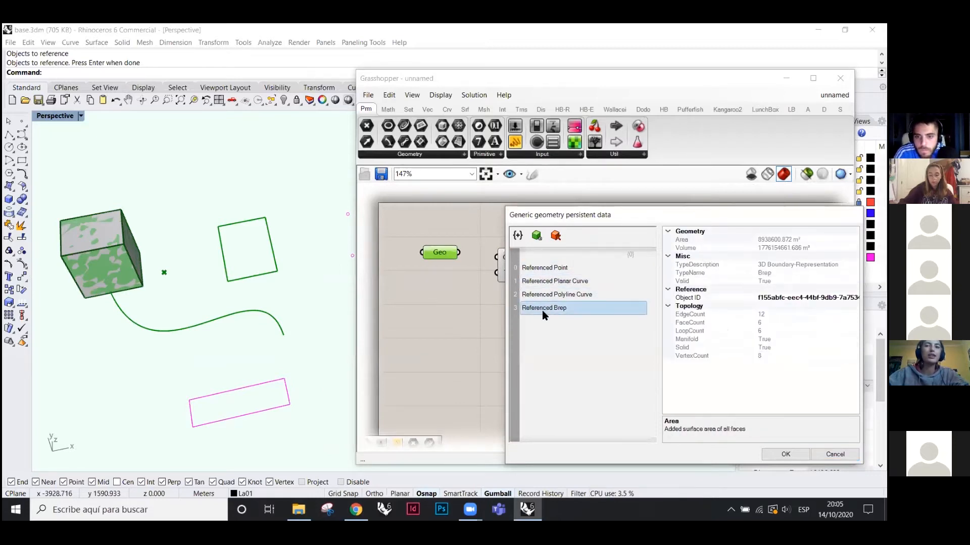
- Add the lower rectangle as a new item, remove the referenced Brep and confirm with OK
left_click(536, 240)
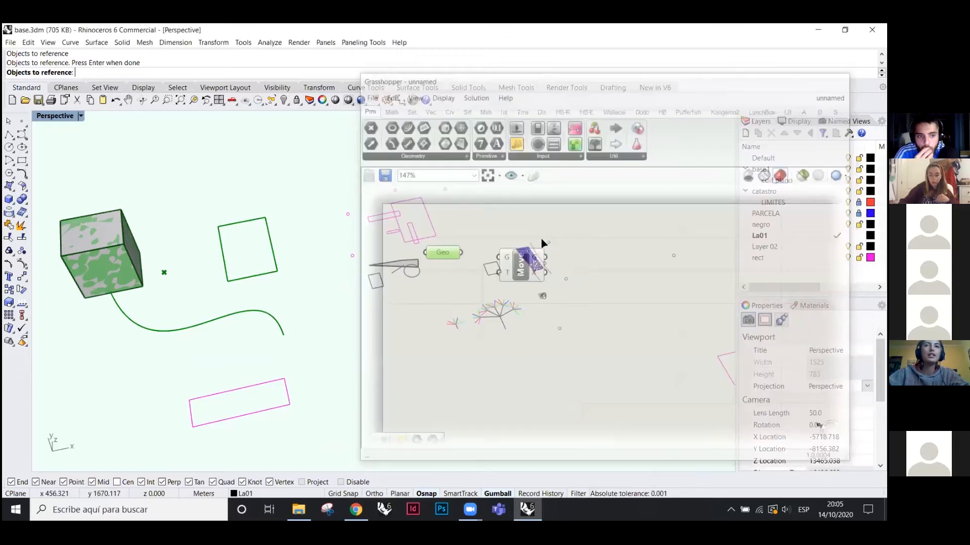
key("Return")
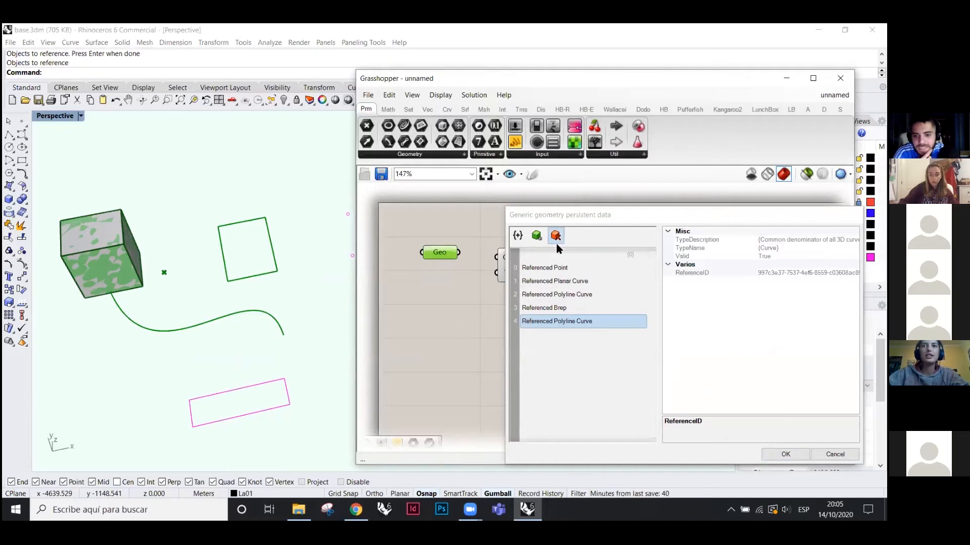
left_click(548, 309)
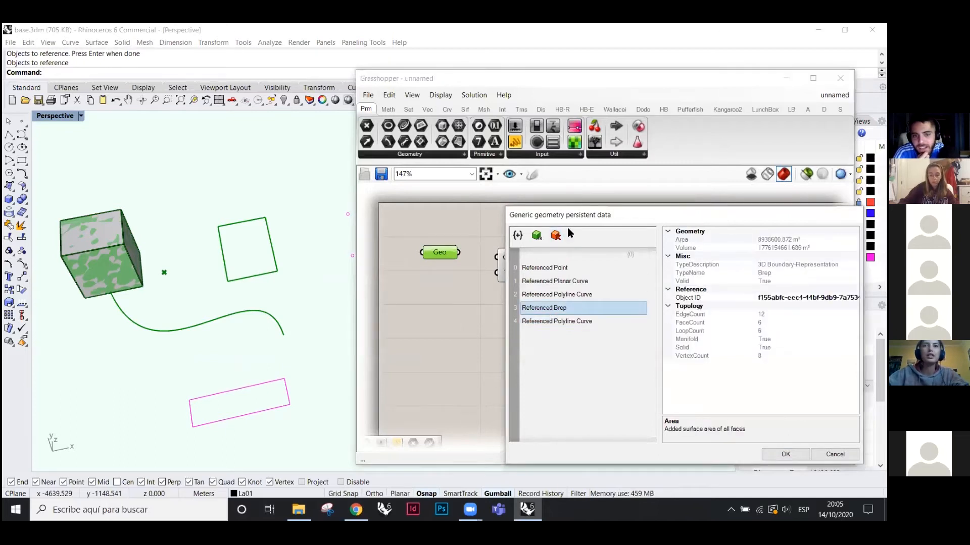
left_click(554, 239)
left_click(785, 455)
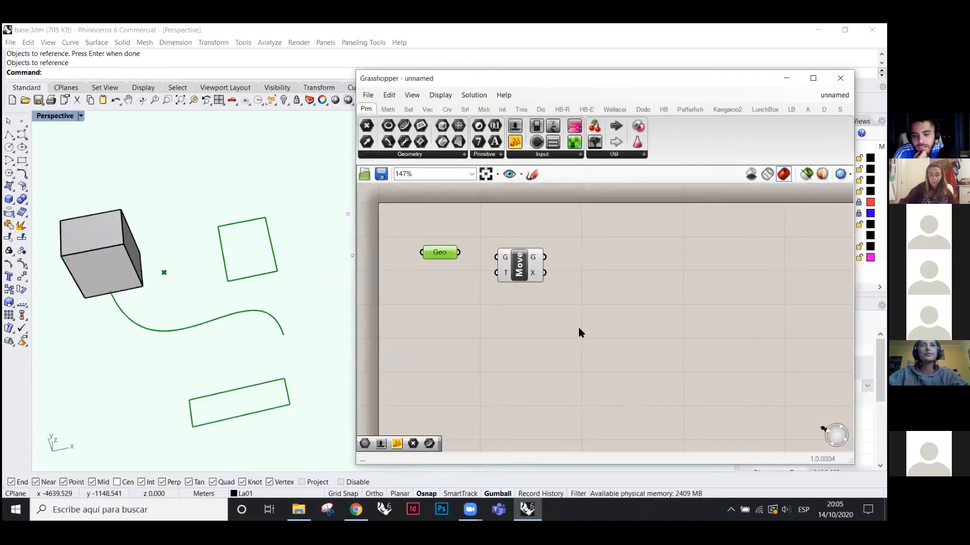
left_click(578, 328)
- Wire Geo's output into the Move component's G input
left_click(439, 255)
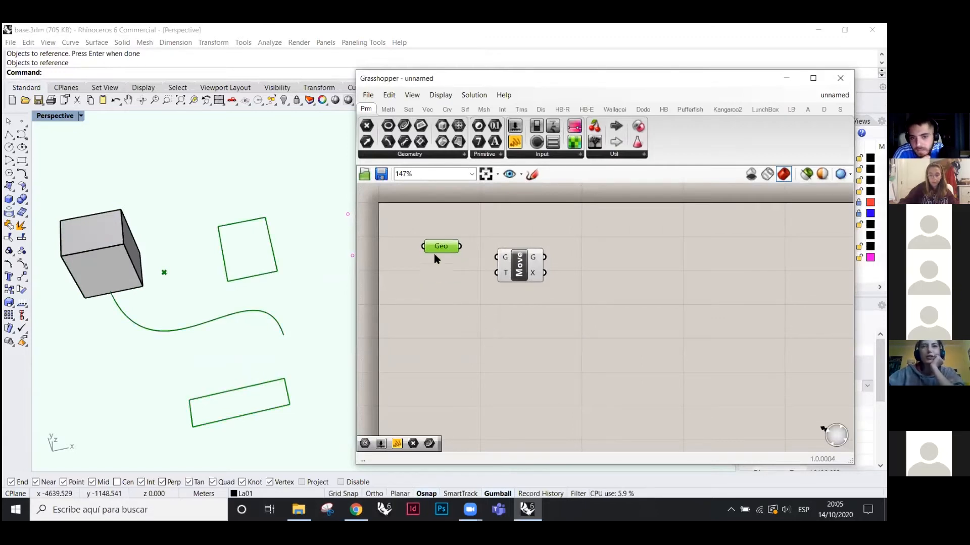
mouse_move(525, 263)
left_mouse_down()
mouse_move(529, 283)
mouse_move(527, 267)
left_mouse_up()
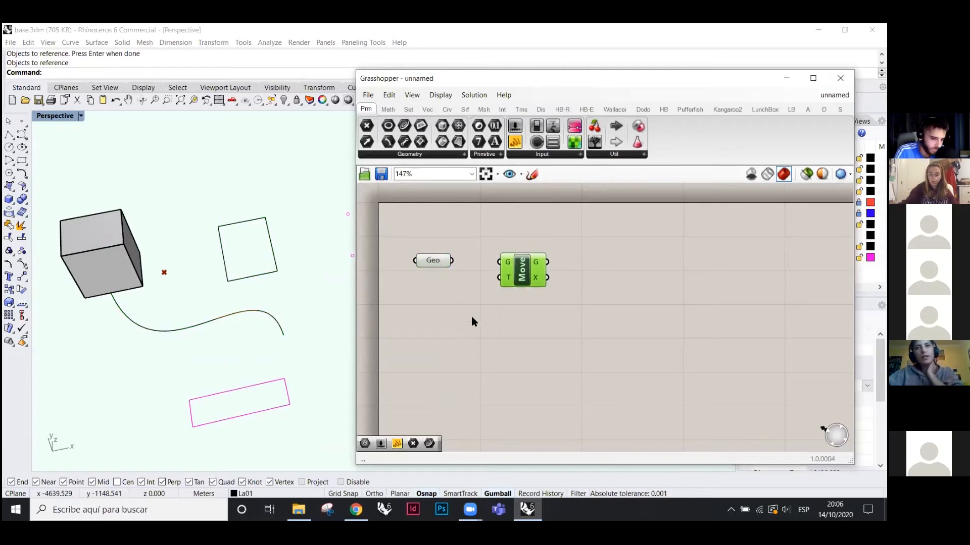
left_click_drag(523, 272, 524, 267)
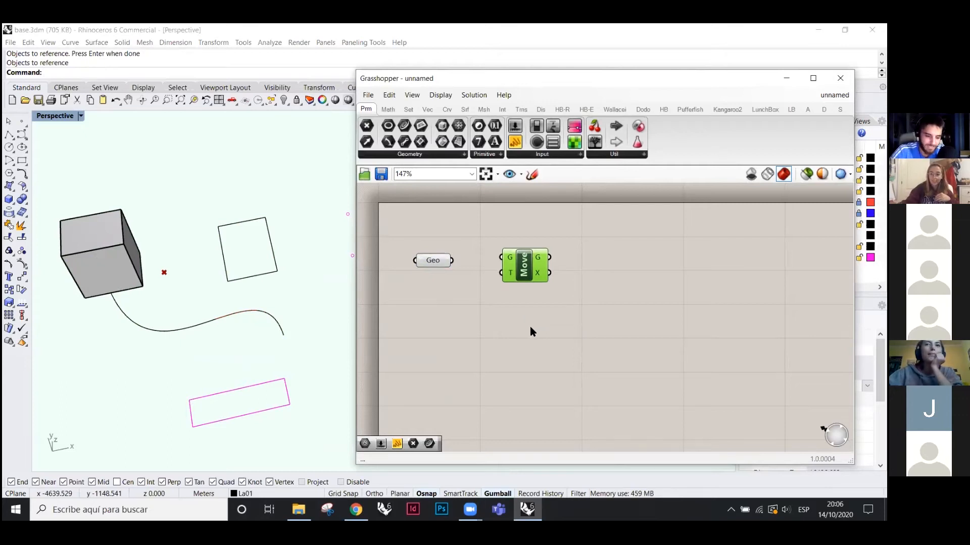
left_click_drag(430, 259, 501, 258)
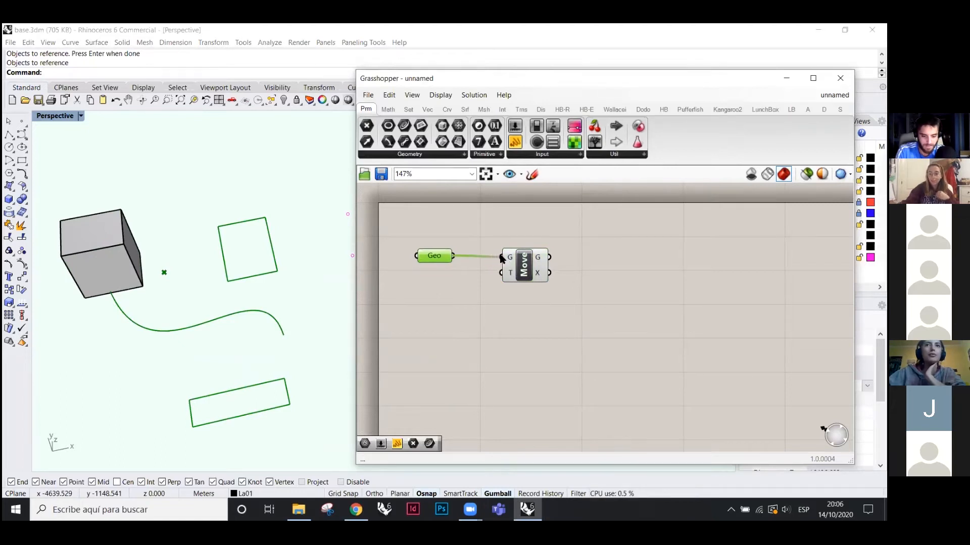
- Zoom the Rhino viewport out to see all objects, then start and cancel a polyline
scroll(225, 291, "down", 4)
right_click_drag(223, 313, 275, 349)
scroll(211, 337, "down", 5)
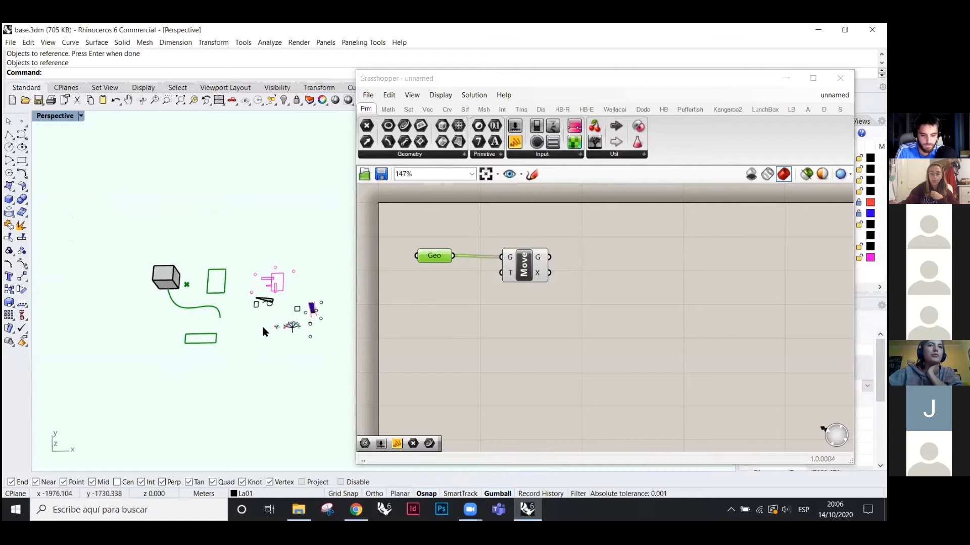
scroll(262, 327, "up", 6)
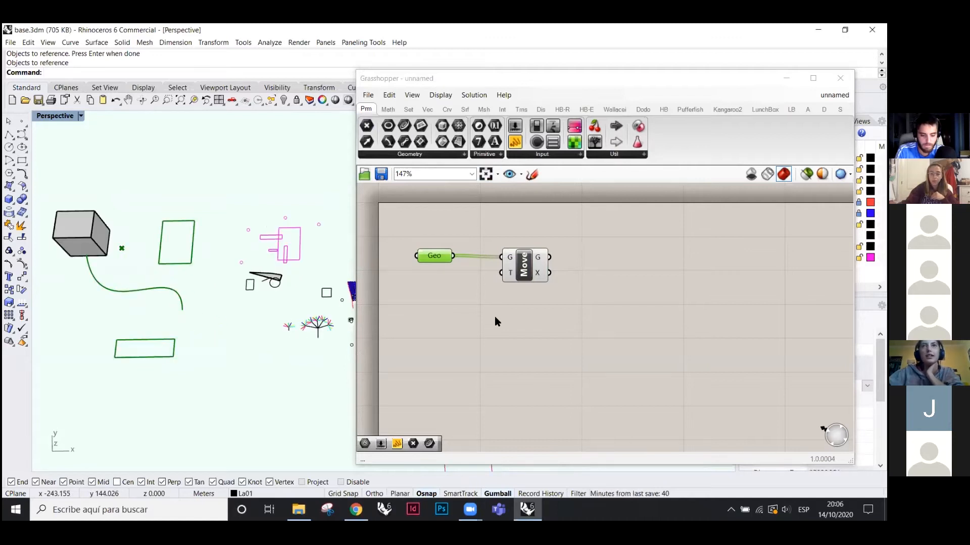
left_click(9, 135)
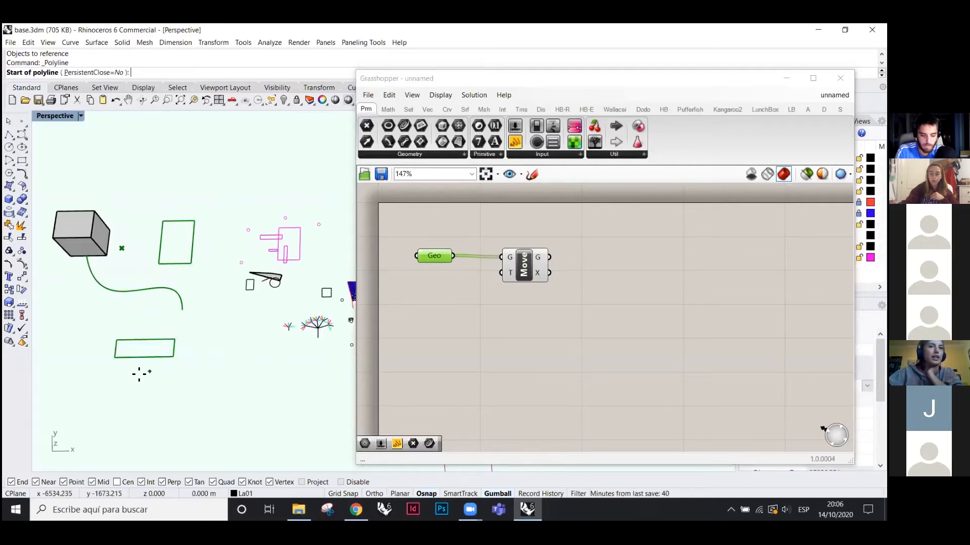
left_click(128, 375)
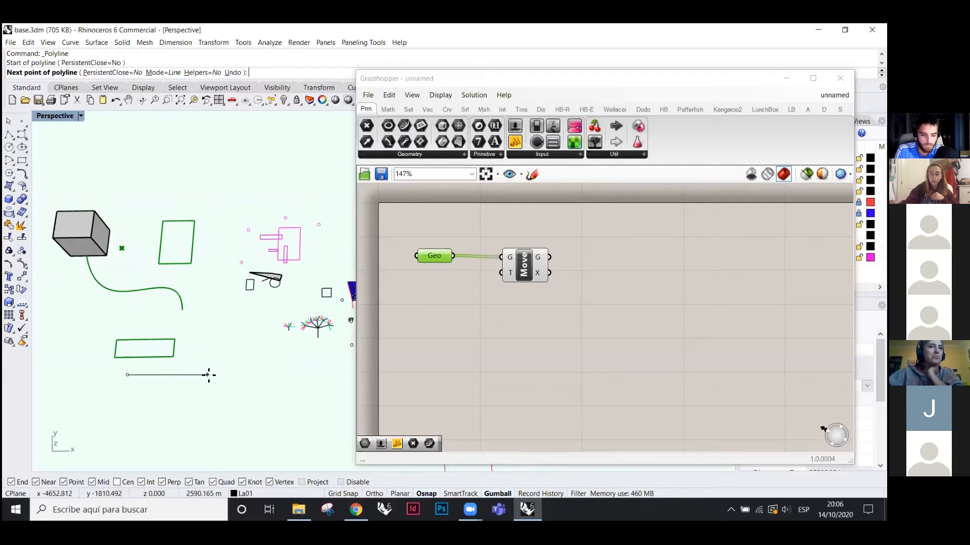
key("Escape")
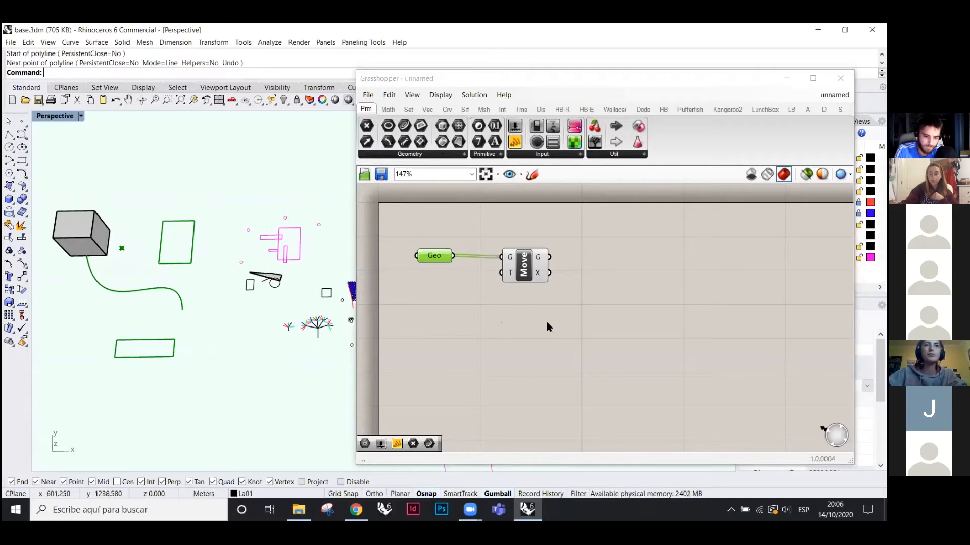
- Drag a Unit X component from Vector > Vector onto the canvas
left_click(392, 110)
left_click(411, 109)
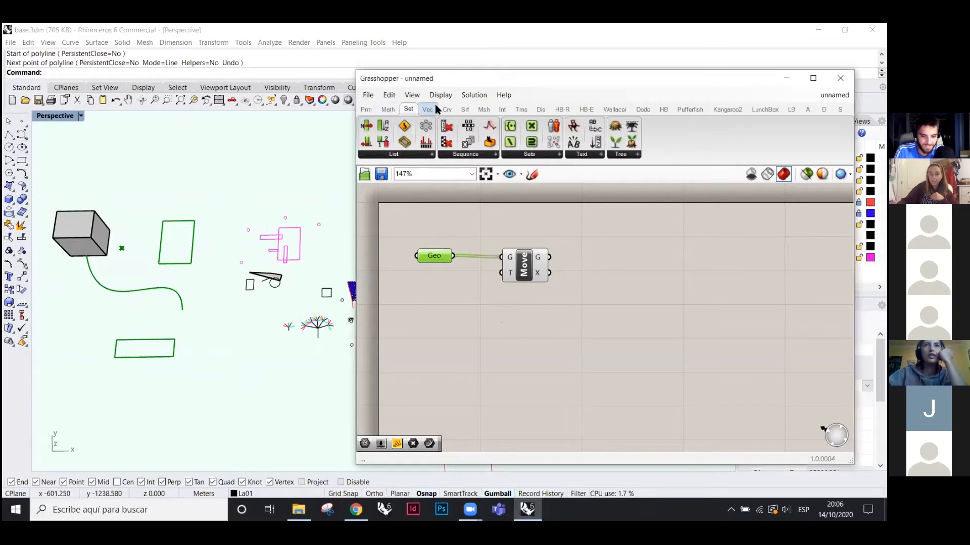
left_click(434, 107)
left_click(594, 156)
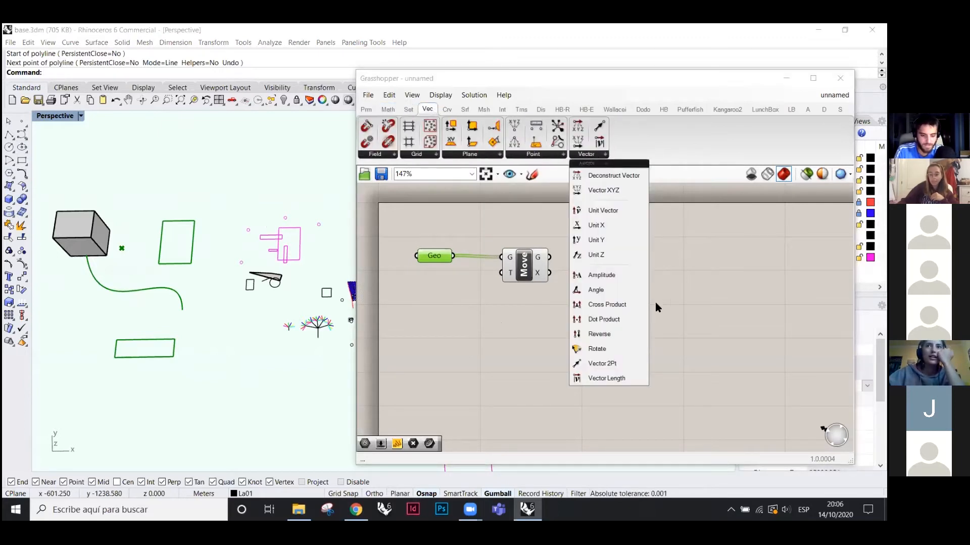
left_click_drag(590, 226, 459, 290)
scroll(440, 281, "up", 3)
left_click(465, 295)
scroll(528, 303, "down", 2)
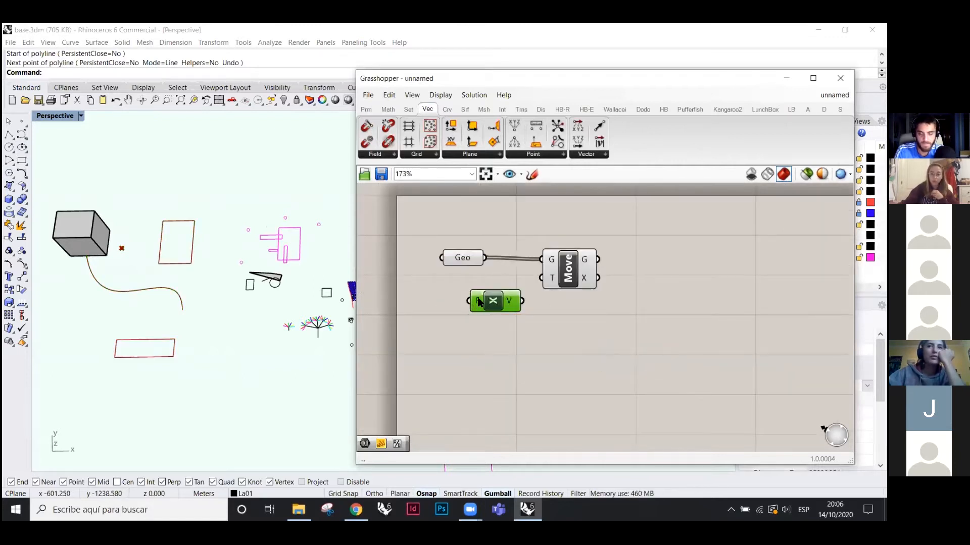
- Set Unit X's Factor to 2000, then shift the Move and Unit X components right
mouse_move(478, 302)
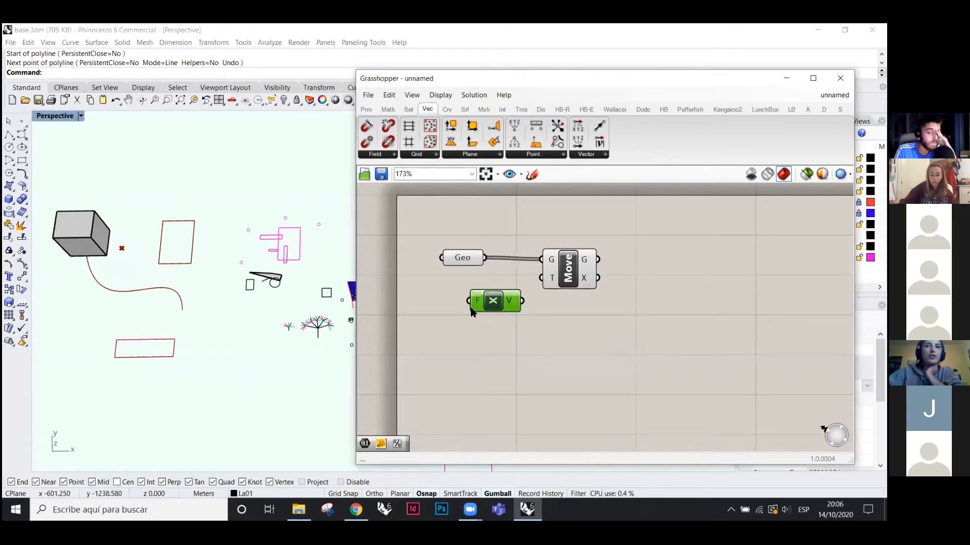
right_click(480, 305)
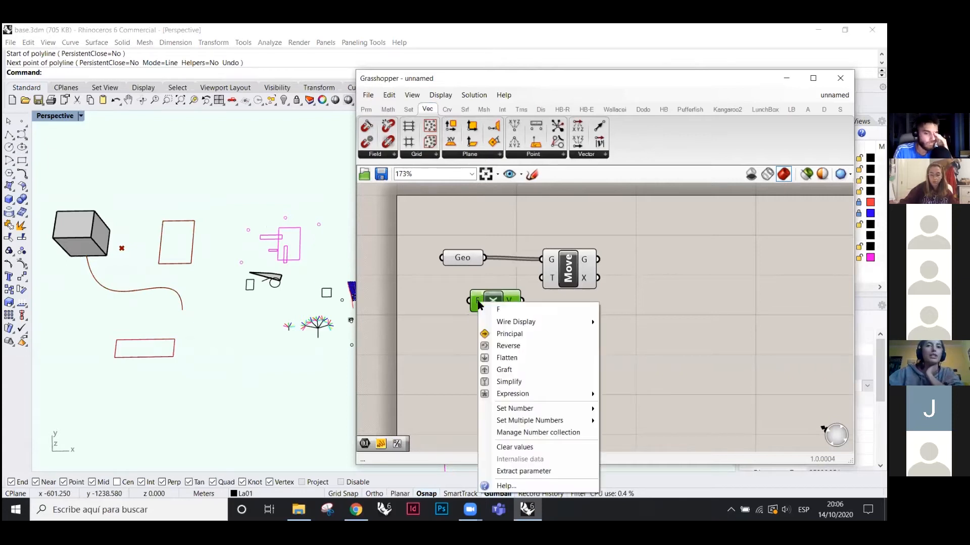
left_click(437, 307)
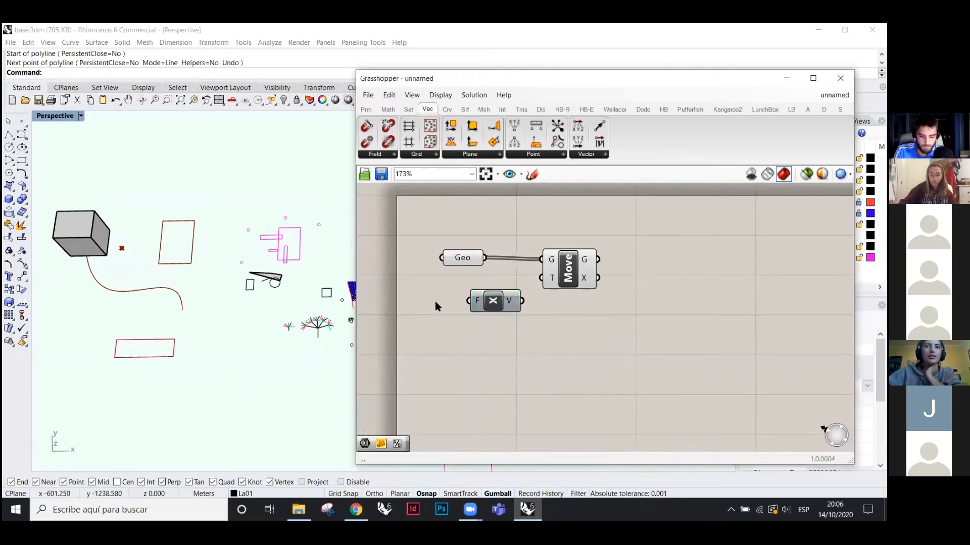
right_click(479, 305)
mouse_move(513, 411)
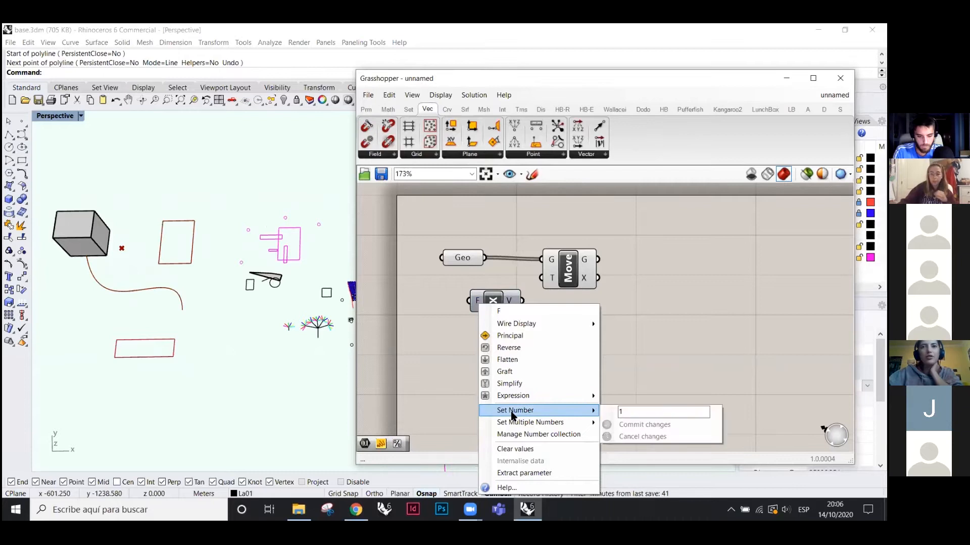
type("1")
type("2000")
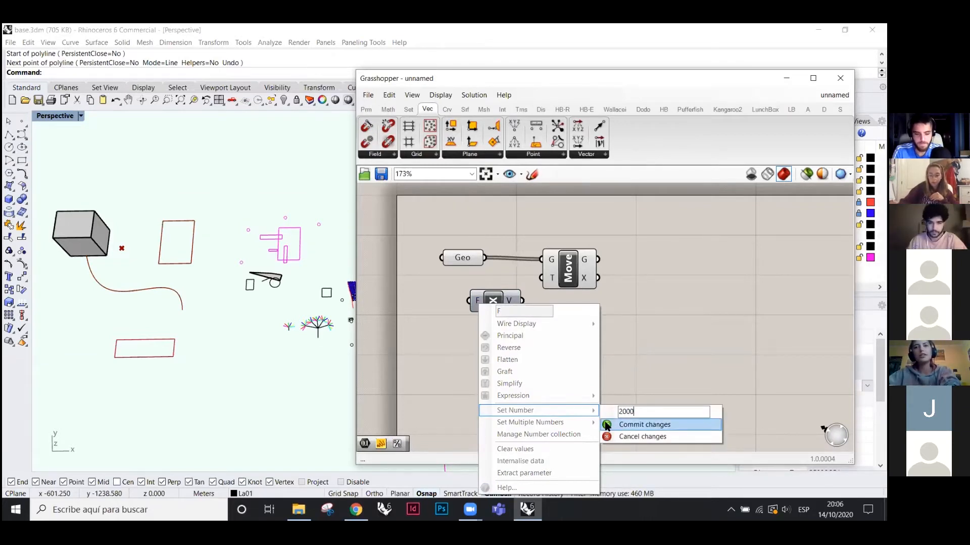
left_click(606, 427)
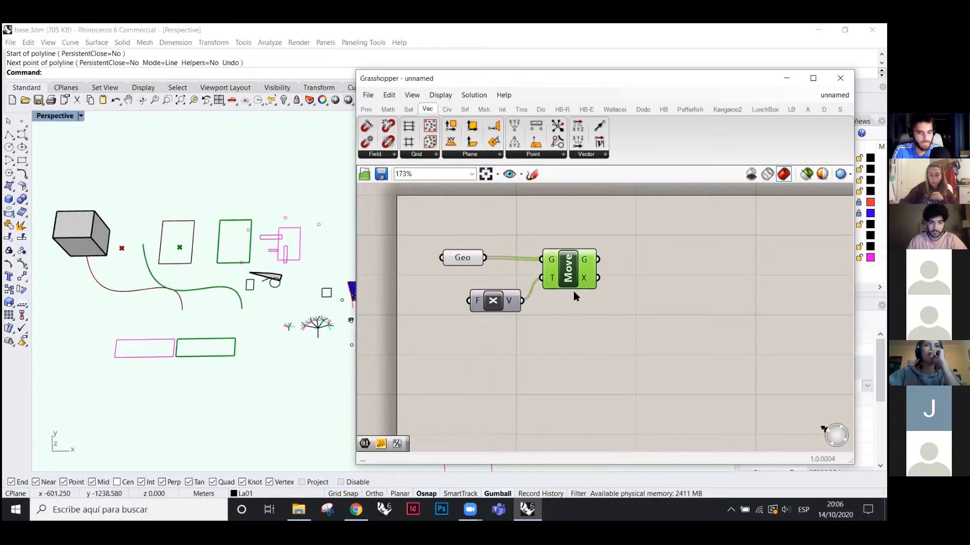
mouse_move(250, 285)
right_mouse_down()
mouse_move(264, 260)
mouse_move(257, 270)
right_mouse_up()
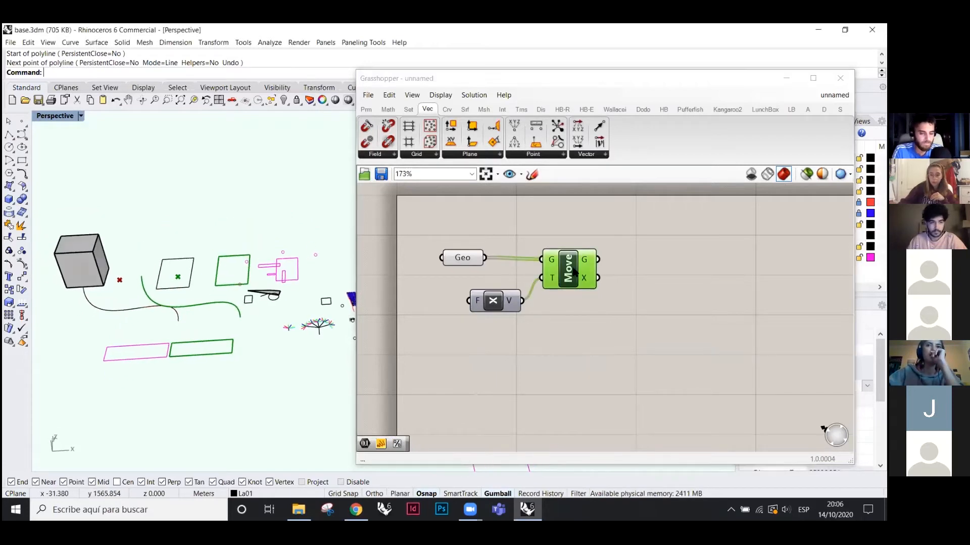
left_click_drag(574, 272, 661, 271)
left_click_drag(513, 306, 541, 300)
- Add a Panel, wire Move's G output into it and enlarge it below Move to list the geometry
left_click(365, 110)
left_click_drag(516, 142, 560, 351)
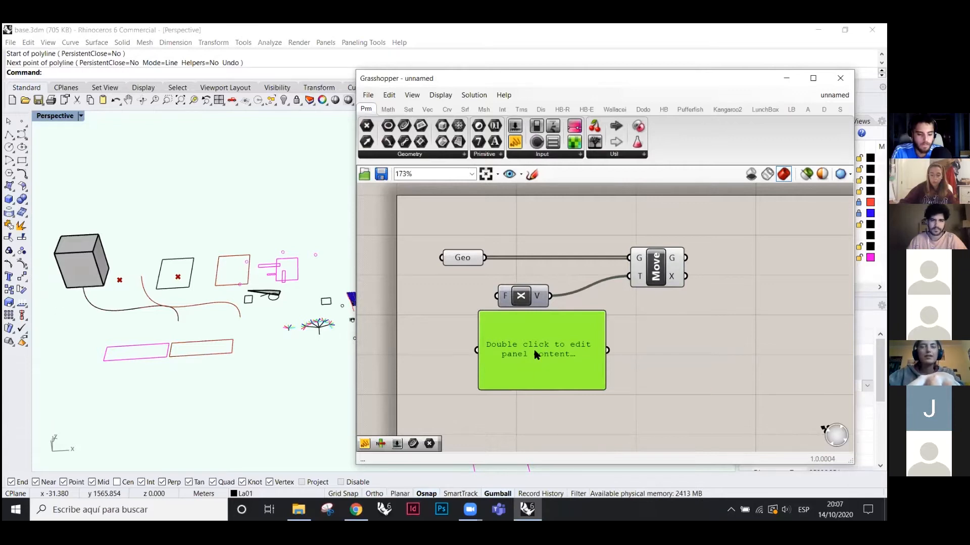
left_click_drag(534, 351, 791, 263)
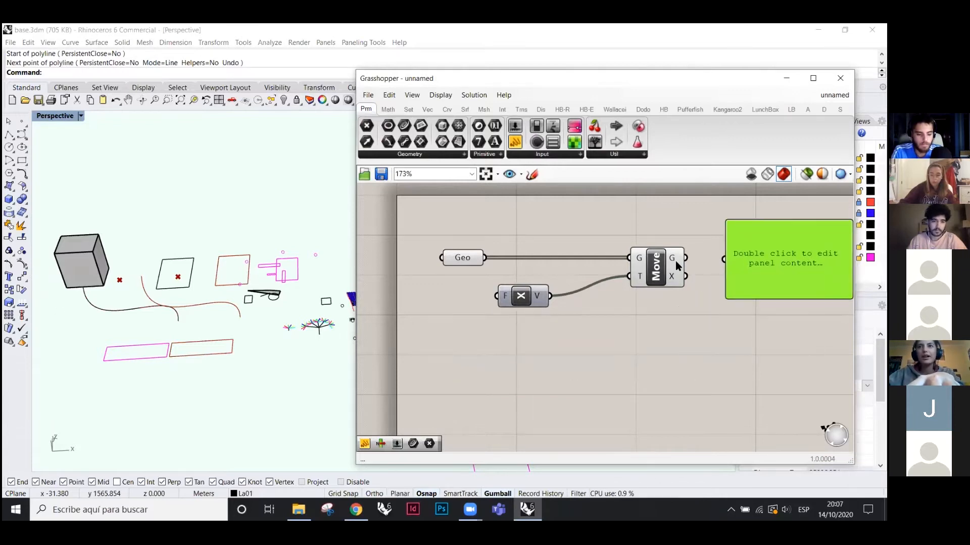
scroll(510, 282, "down", 3)
scroll(614, 272, "up", 3)
left_click_drag(594, 271, 628, 272)
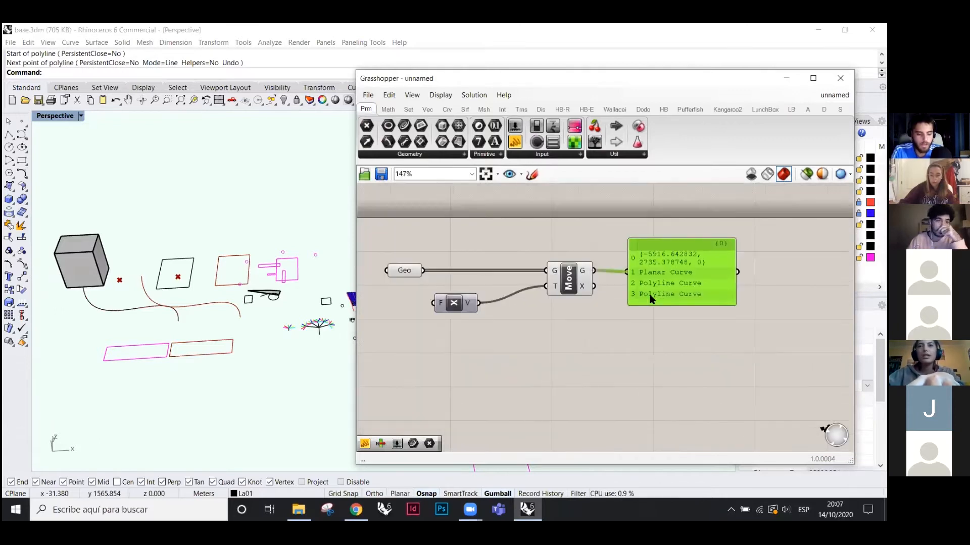
left_click_drag(687, 305, 684, 349)
left_click_drag(656, 278, 659, 365)
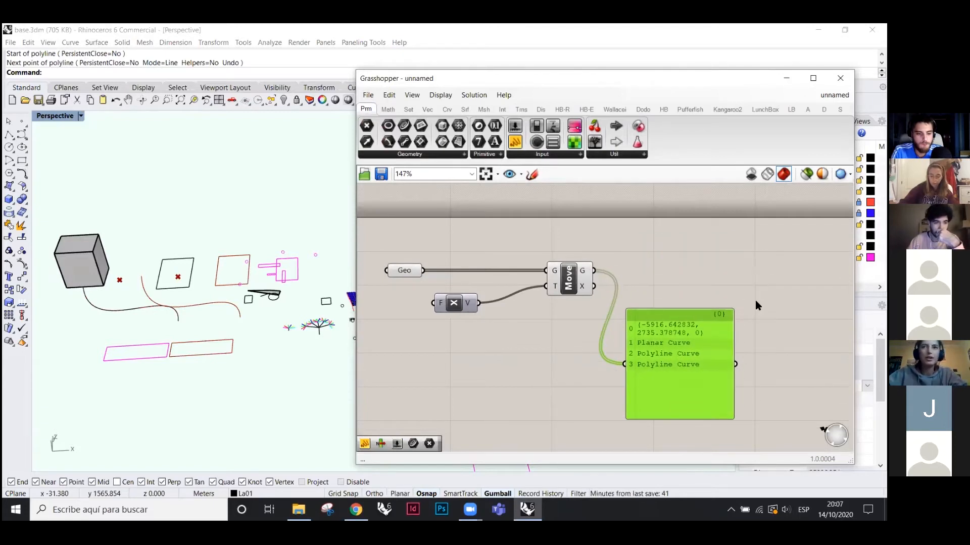
scroll(762, 301, "down", 1)
scroll(528, 323, "up", 2)
left_click_drag(697, 369, 573, 389)
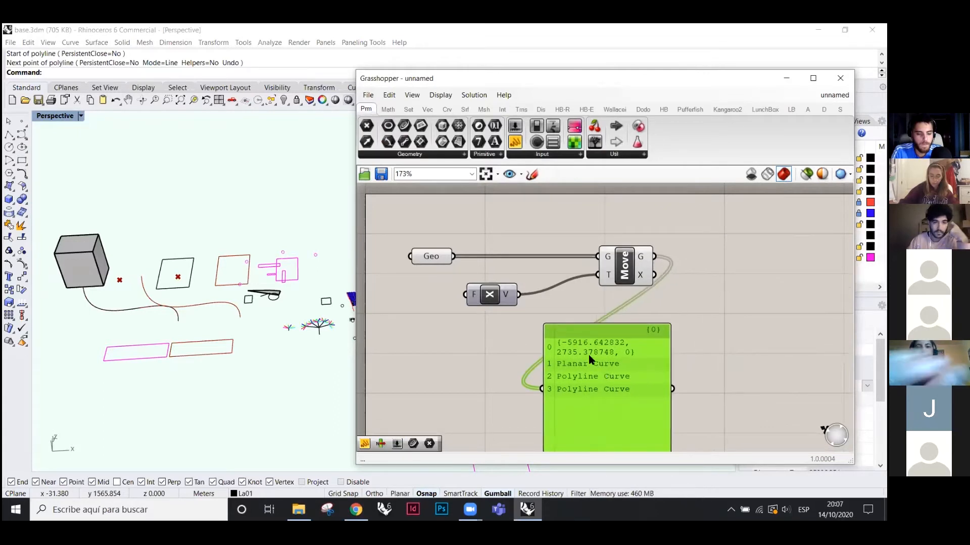
- Delete the listing panel and place a new panel holding 3000
key("Delete")
left_click_drag(515, 142, 413, 344)
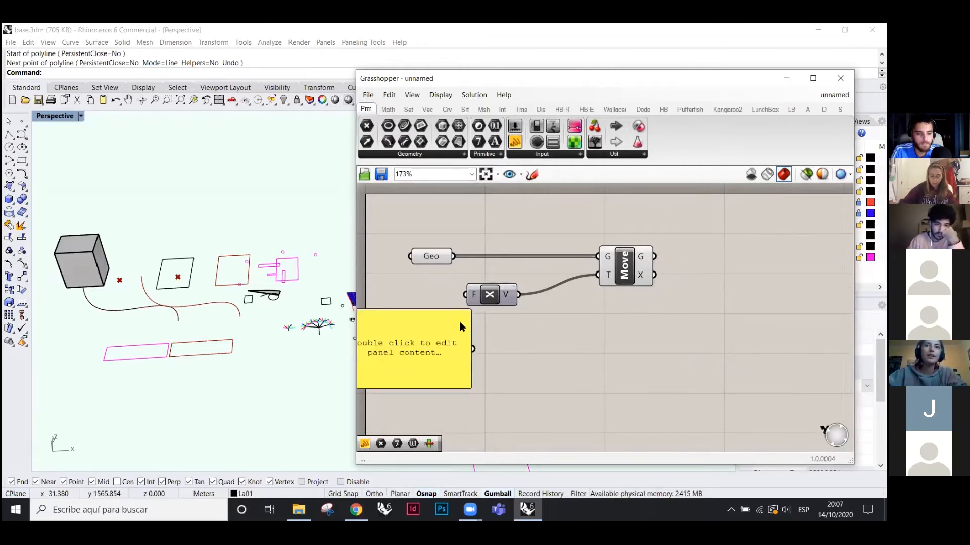
double_click(413, 354)
type("3000")
left_click(499, 339)
- Wire the 3000 panel into Unit X's Factor input and arrange the panel and Unit X
left_click_drag(473, 349, 465, 295)
left_click_drag(486, 303, 536, 304)
scroll(292, 262, "up", 3)
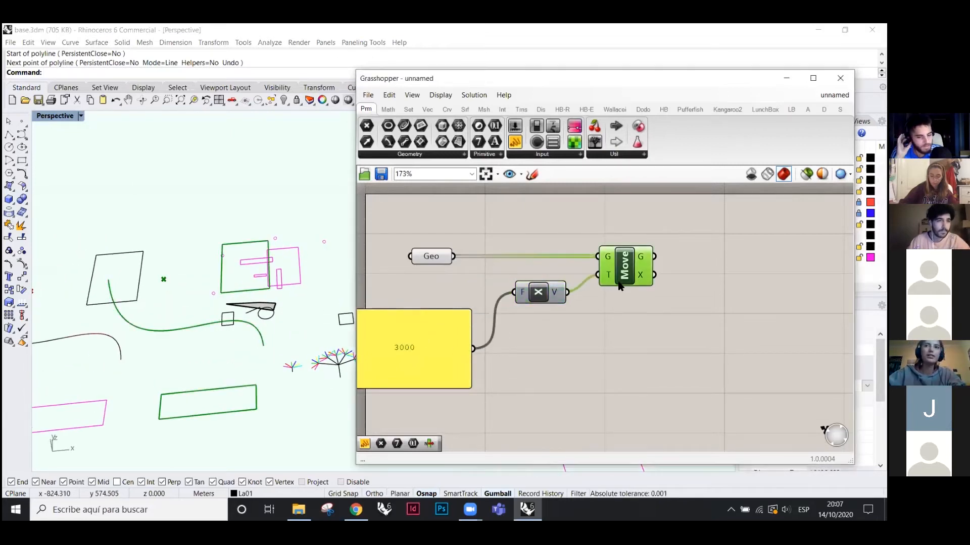
scroll(208, 270, "down", 5)
left_click_drag(432, 340, 459, 324)
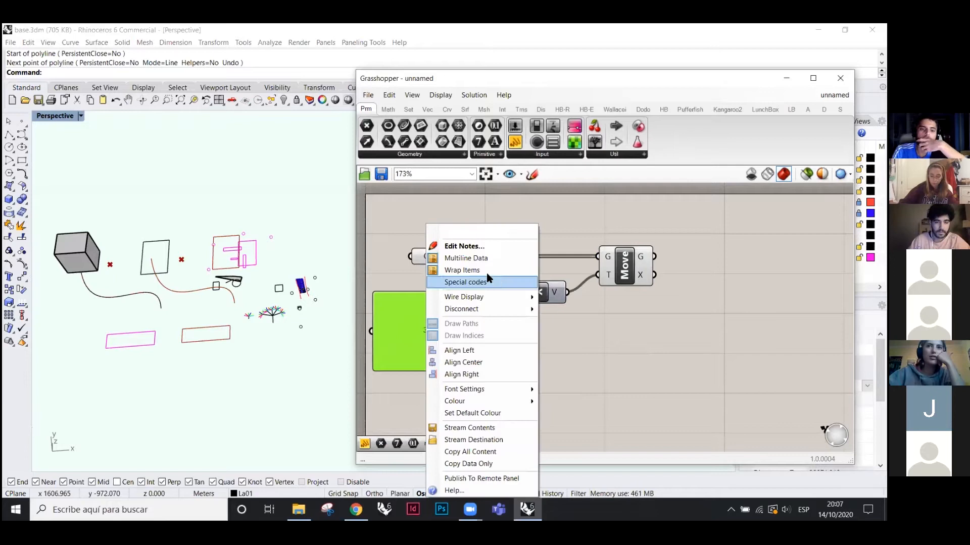
left_click(461, 259)
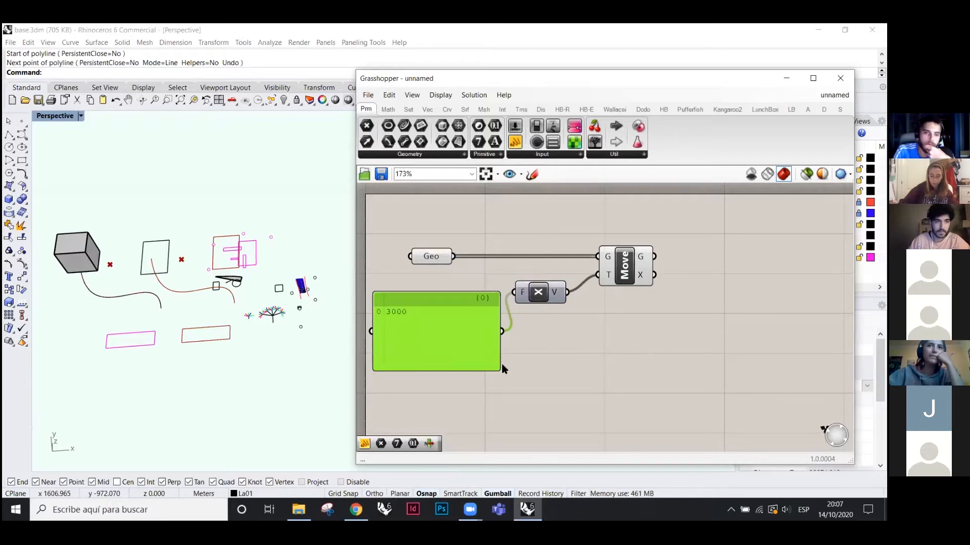
mouse_move(429, 322)
left_mouse_down()
mouse_move(446, 307)
mouse_move(426, 307)
left_mouse_up()
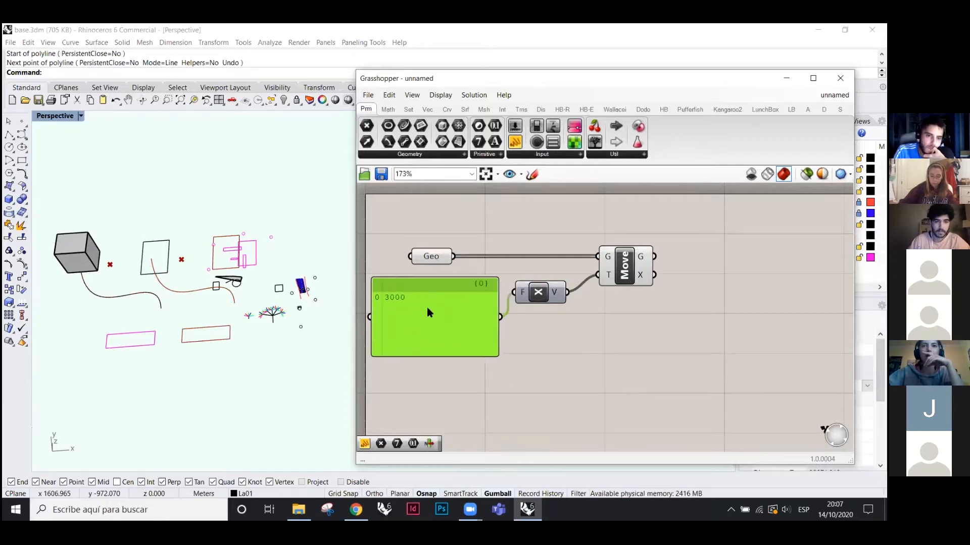
- Clear the panel's existing 3000 value
double_click(416, 302)
left_click(461, 291)
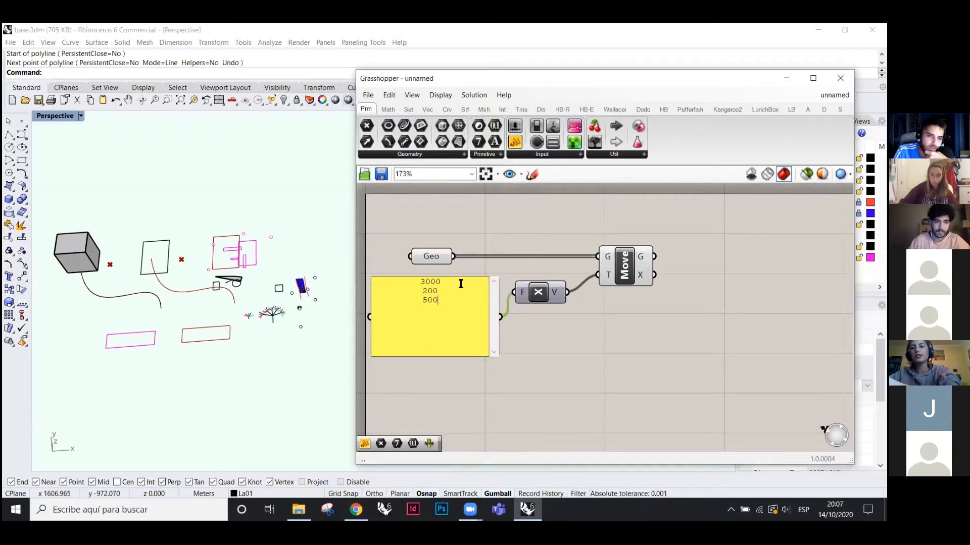
left_click(570, 339)
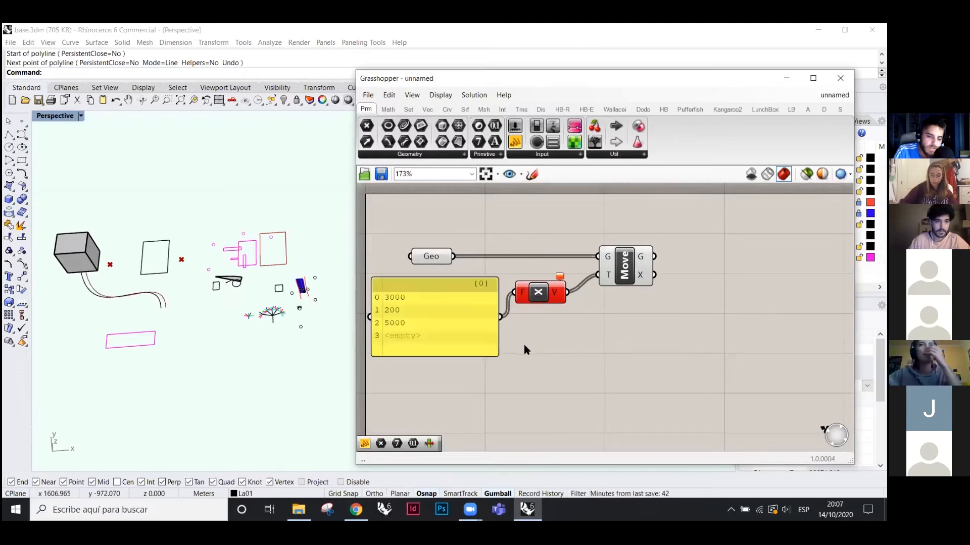
double_click(428, 340)
key("BackSpace")
left_click(541, 337)
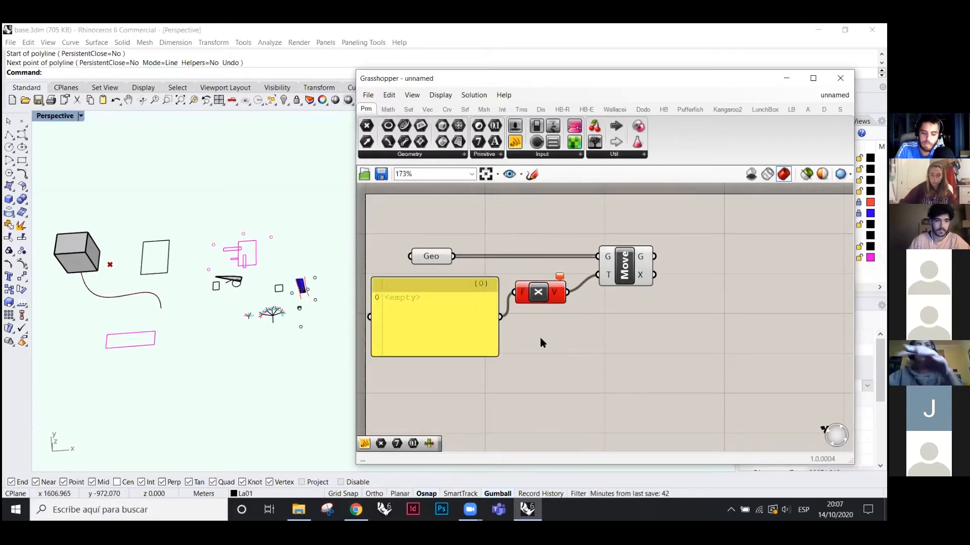
- Enter 1000, 2000 and 5000 on separate lines in the panel
double_click(429, 308)
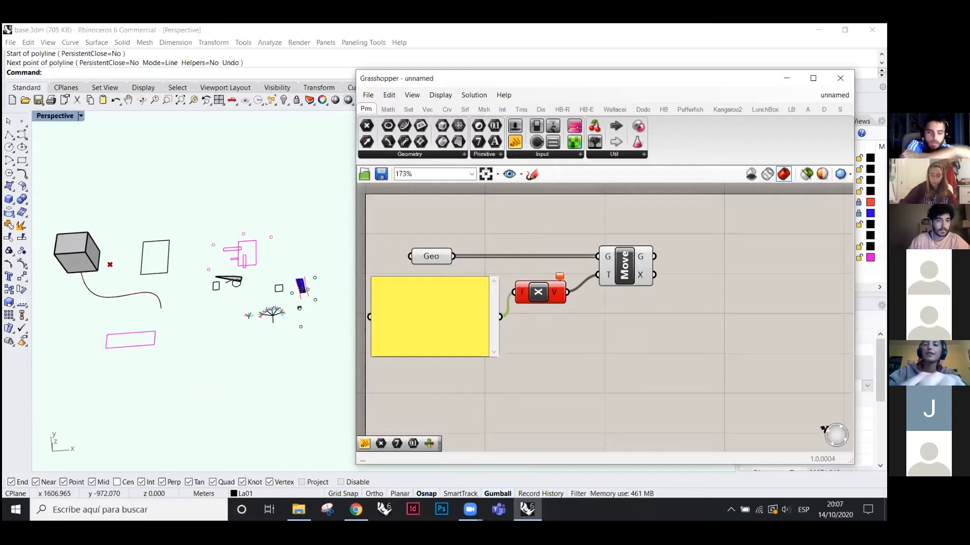
type("1000")
key("Return")
type("2000")
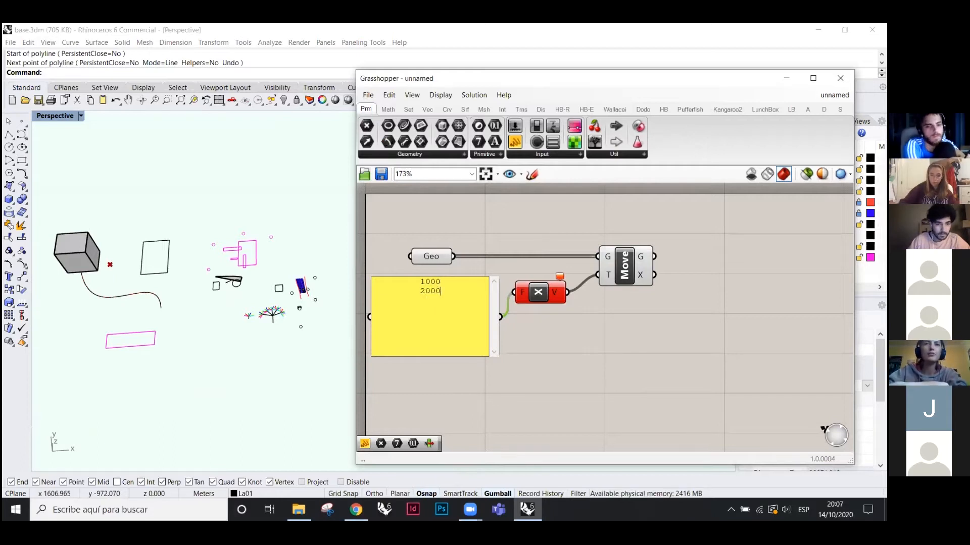
key("Return")
type("5000")
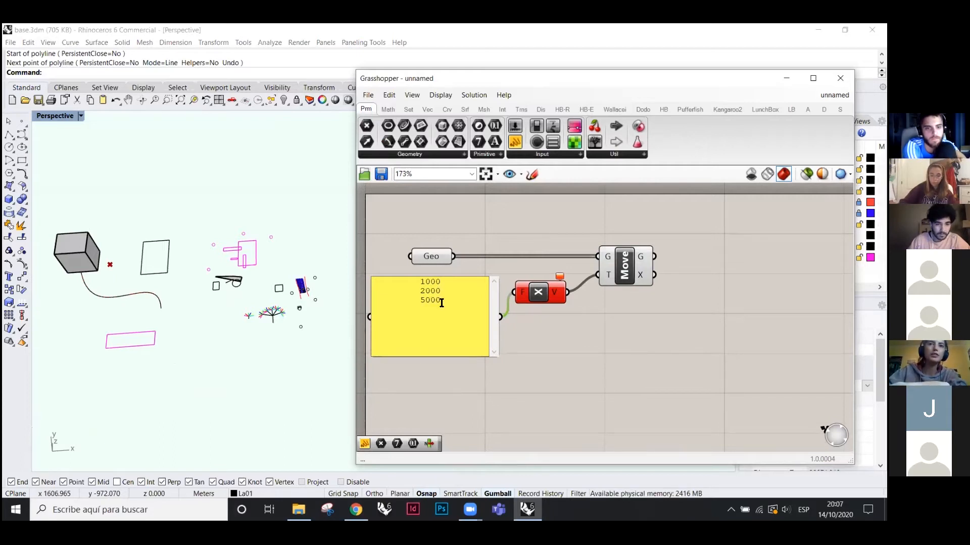
left_click(574, 342)
- Spread the values panel, multiplication and Move components apart and preview Move's result
left_click(635, 262)
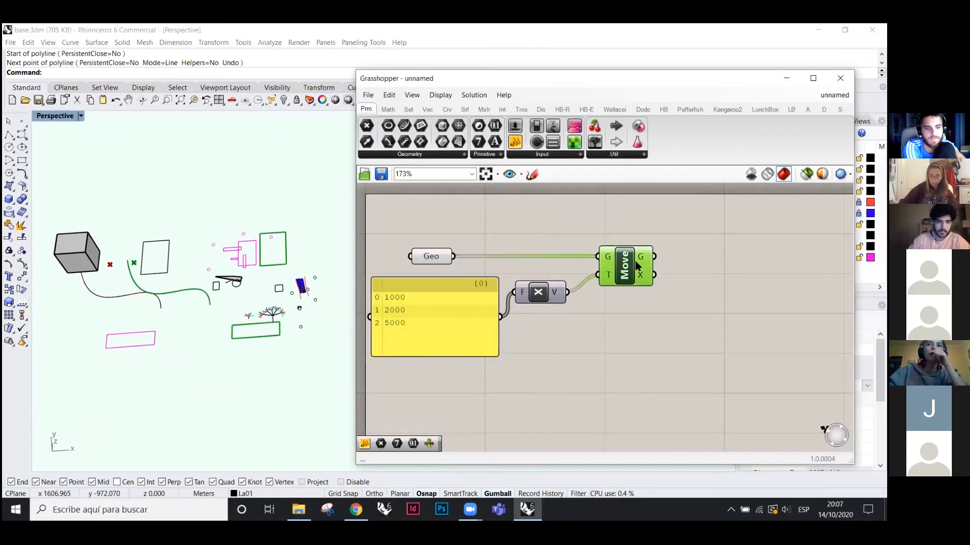
mouse_move(443, 310)
left_mouse_down()
mouse_move(443, 330)
mouse_move(444, 319)
left_mouse_up()
left_click_drag(626, 265, 704, 276)
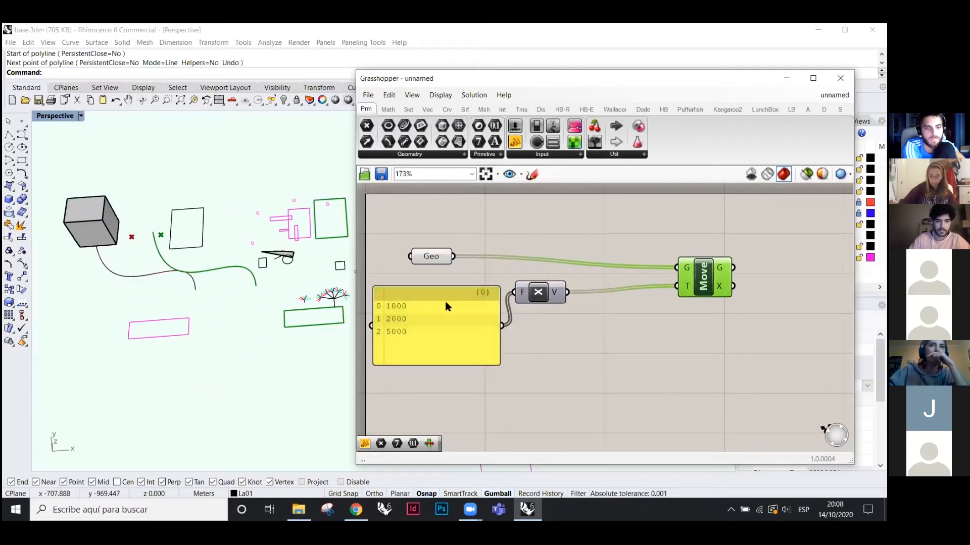
left_click_drag(538, 299, 581, 307)
scroll(638, 291, "down", 2)
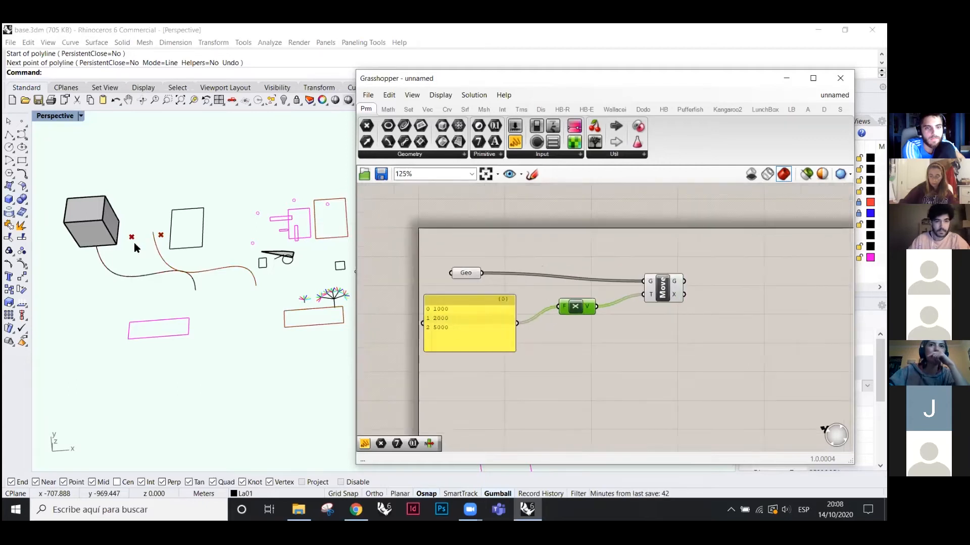
scroll(278, 245, "down", 2)
left_click(650, 290)
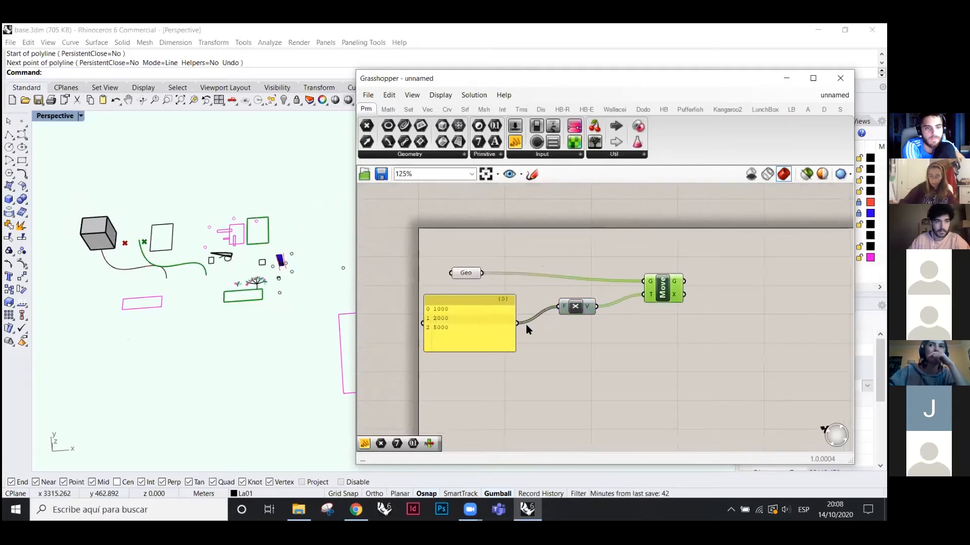
left_click(583, 309)
left_click(483, 311)
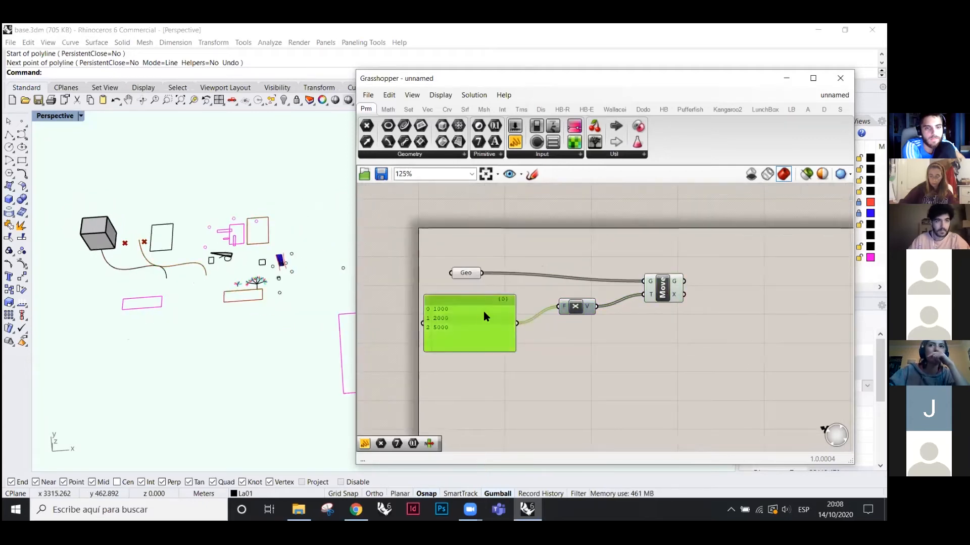
- Graft Move's T input and orbit the Rhino view so the rows of copies lie level
right_click(651, 296)
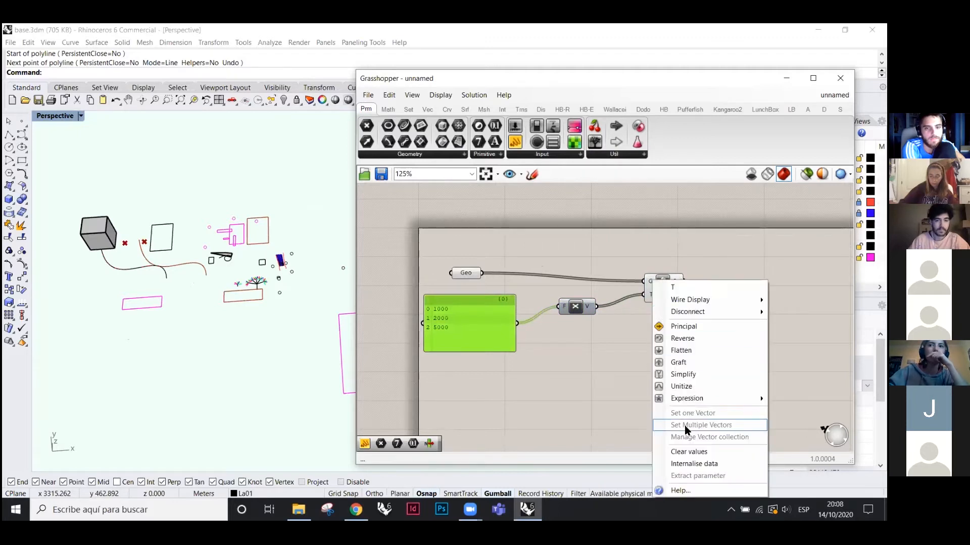
left_click(678, 363)
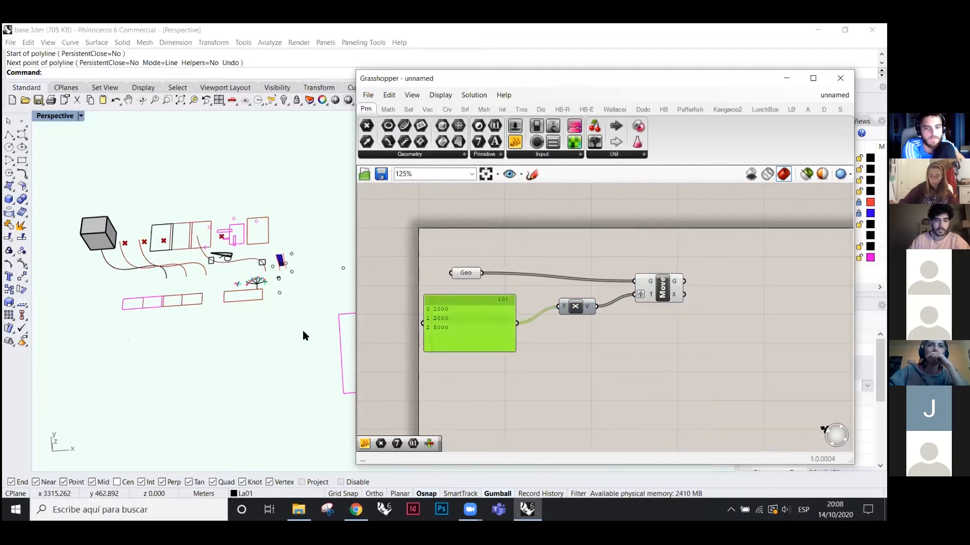
left_click(693, 331)
left_click_drag(661, 288, 656, 295)
scroll(258, 271, "up", 3)
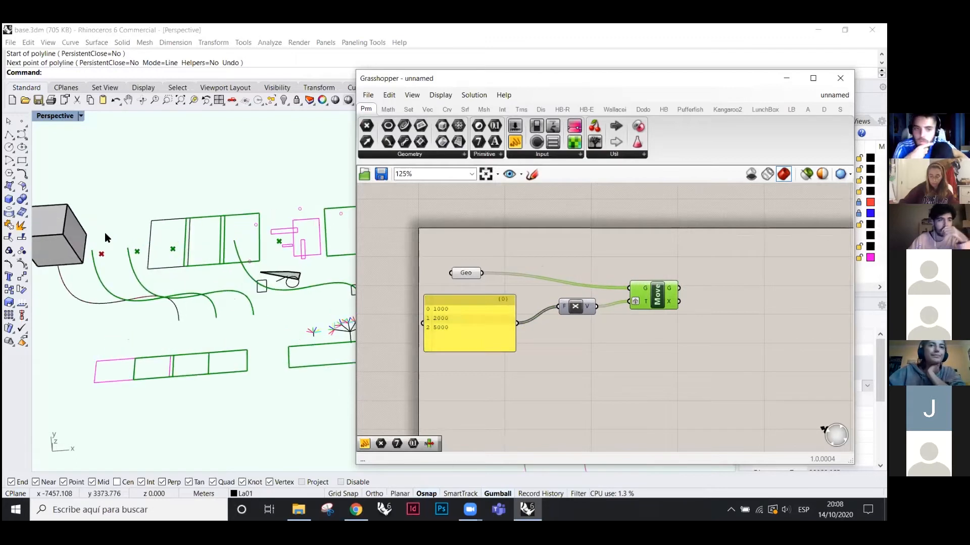
right_click_drag(257, 271, 250, 280)
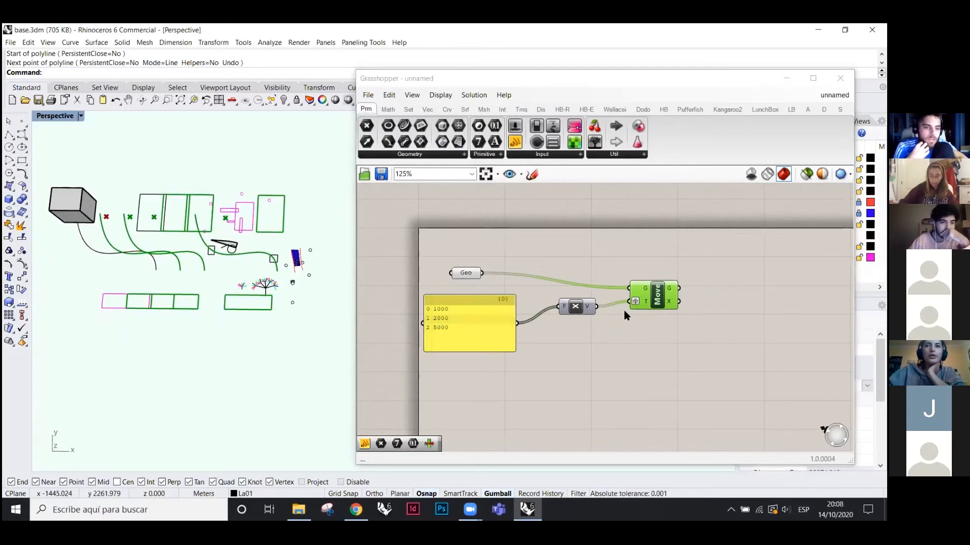
- Review the T input's list options with Graft kept on, then preview Move and box-select the upstream components
right_click(636, 303)
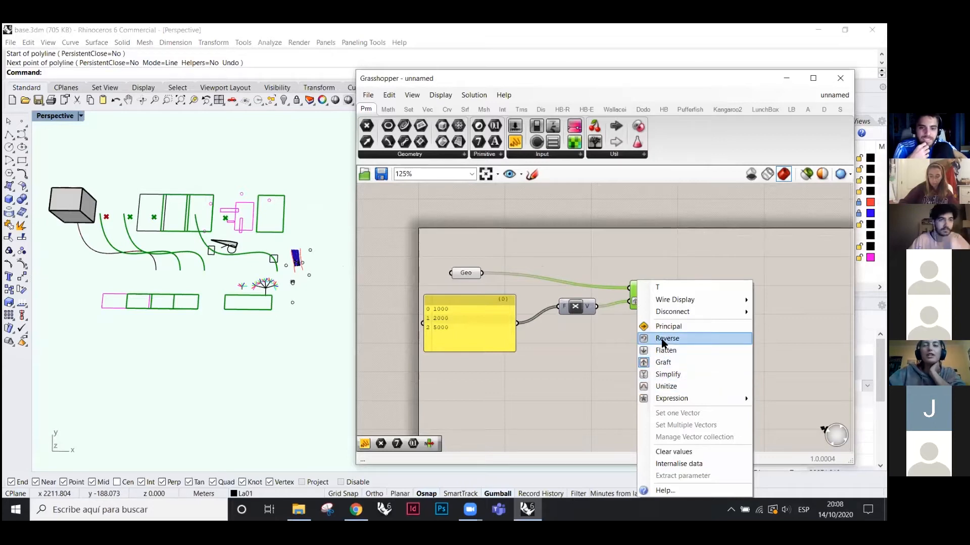
left_click(656, 363)
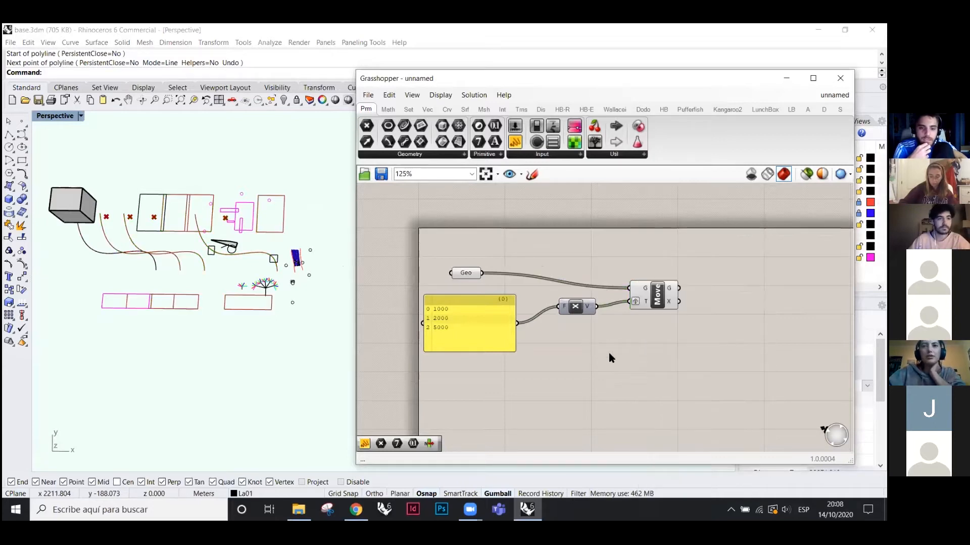
right_click(644, 303)
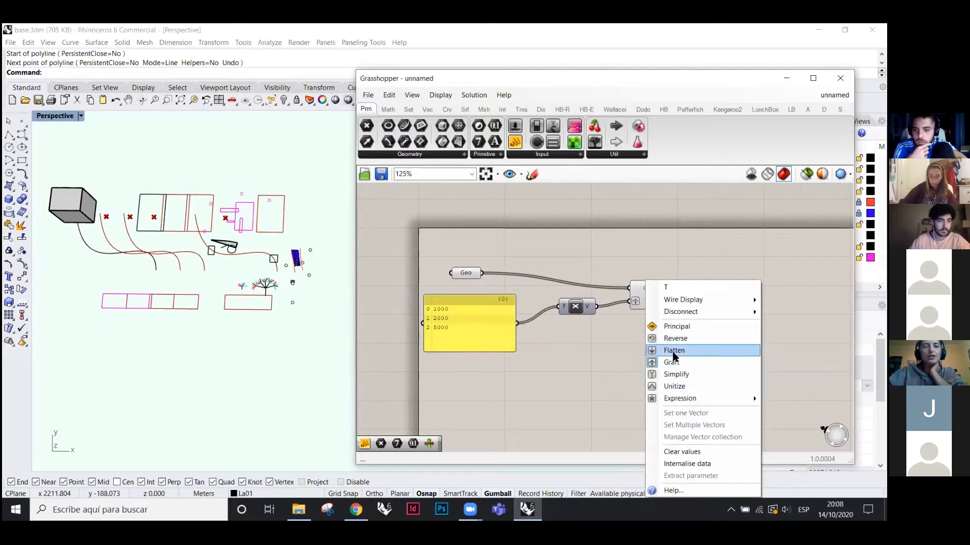
left_click(622, 346)
right_click(637, 303)
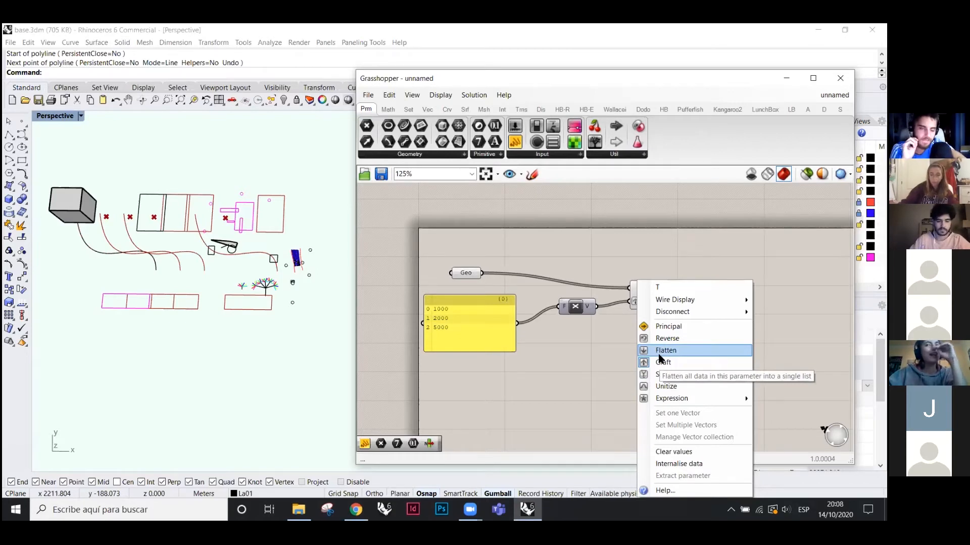
left_click(662, 362)
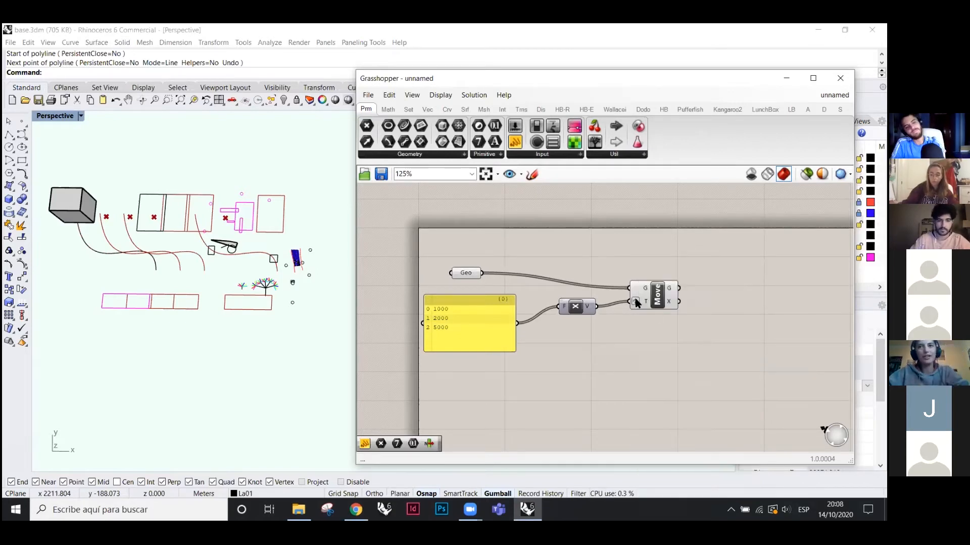
right_click(635, 301)
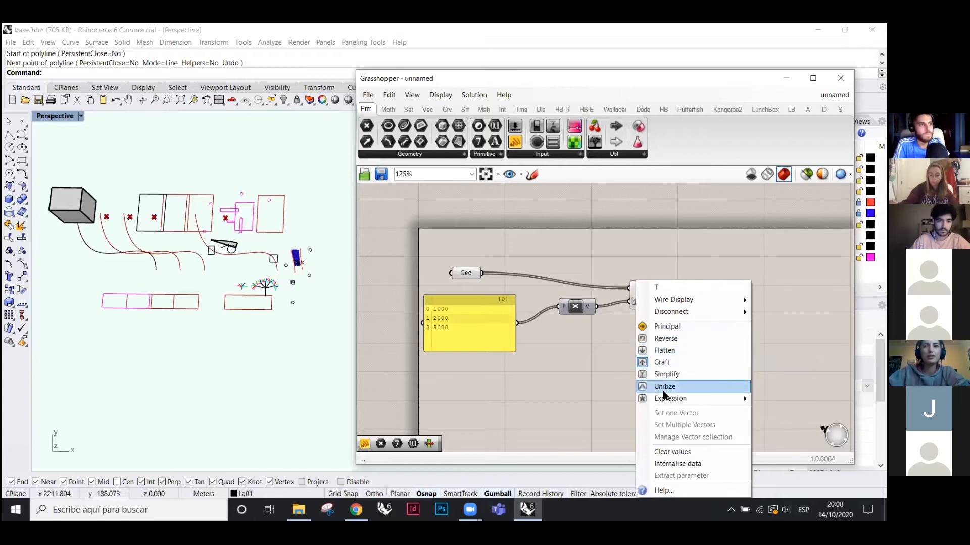
left_click(538, 362)
left_click(654, 302)
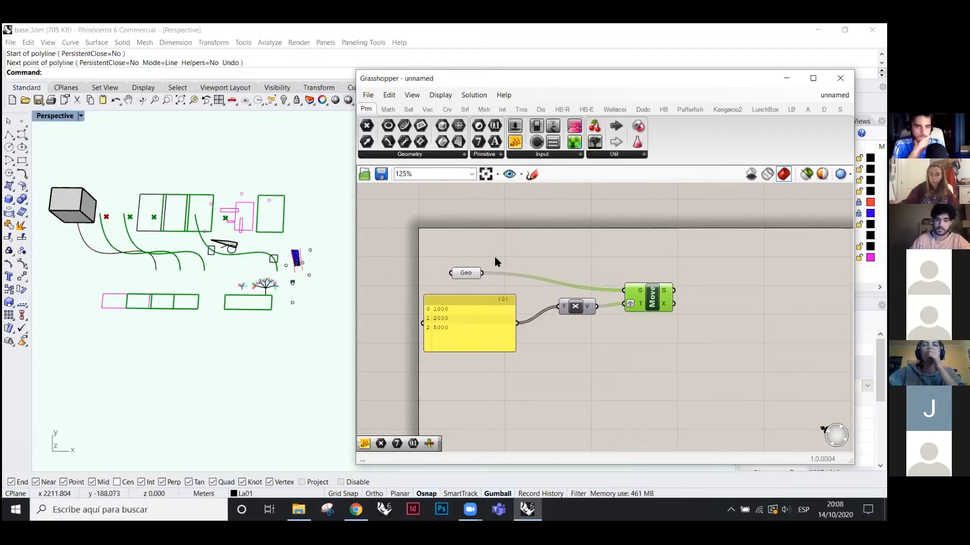
left_click_drag(362, 243, 621, 399)
left_click(679, 354)
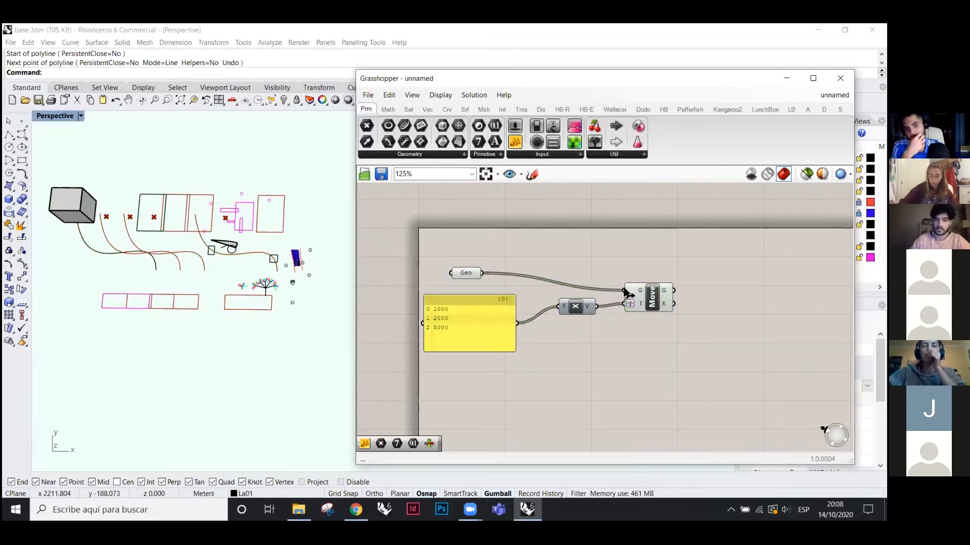
left_click_drag(437, 265, 621, 398)
left_click(683, 348)
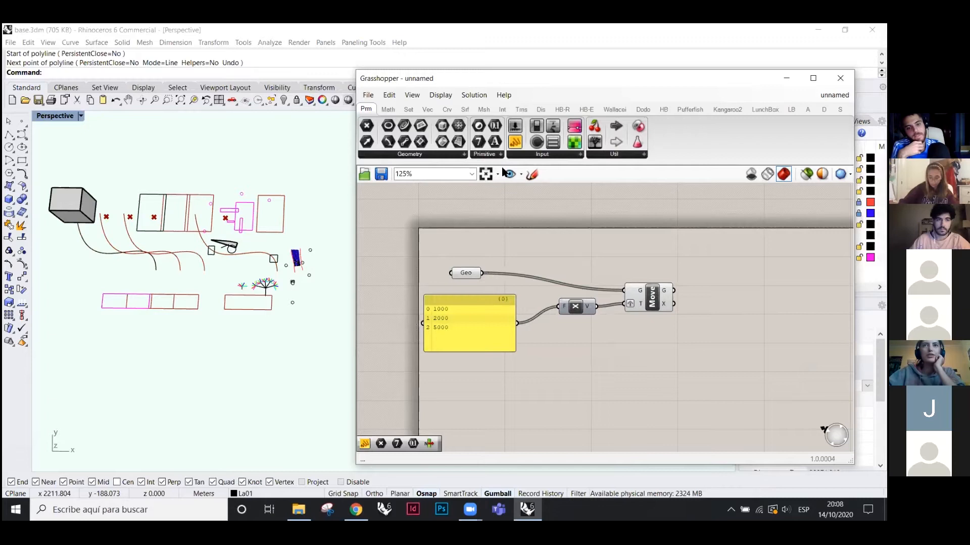
left_click_drag(470, 274, 533, 272)
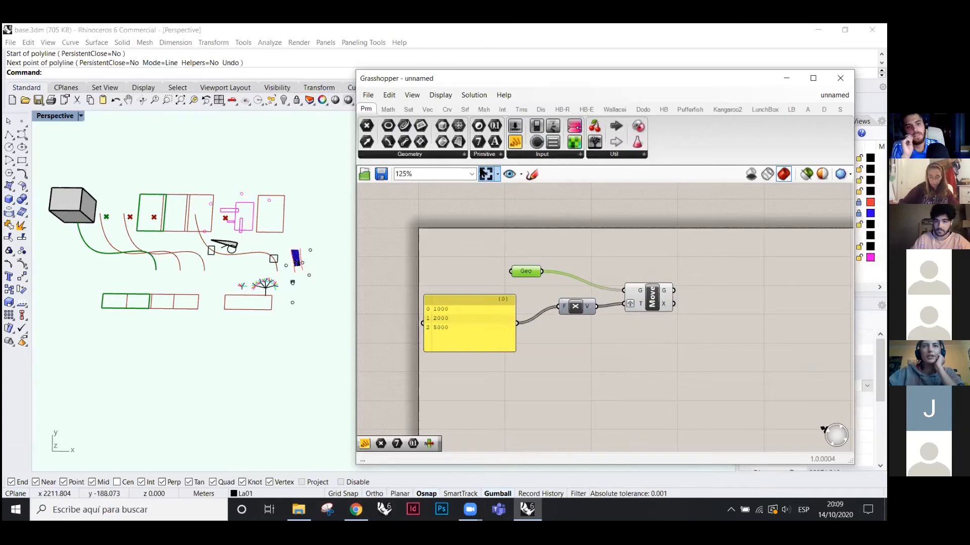
left_click(652, 297)
scroll(608, 244, "down", 3)
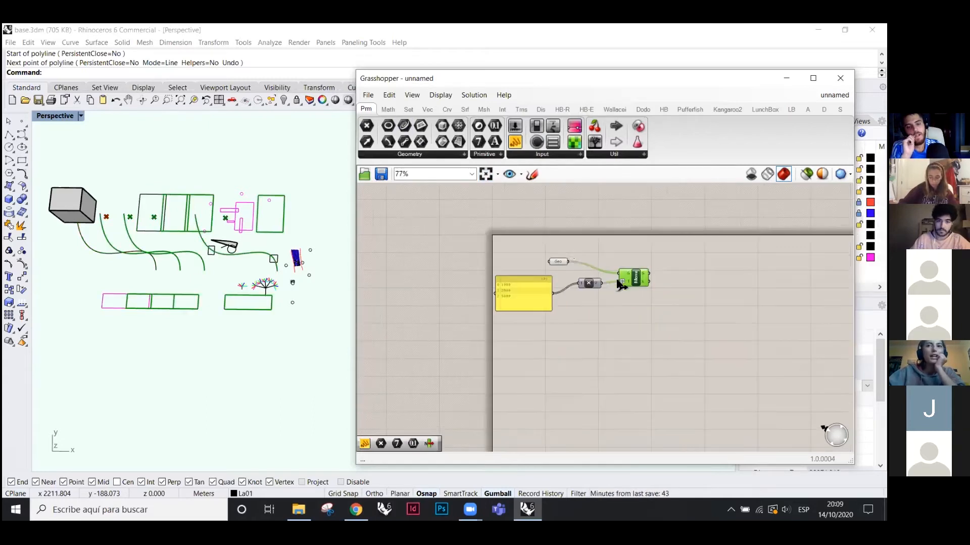
scroll(566, 244, "up", 2)
left_click(620, 244)
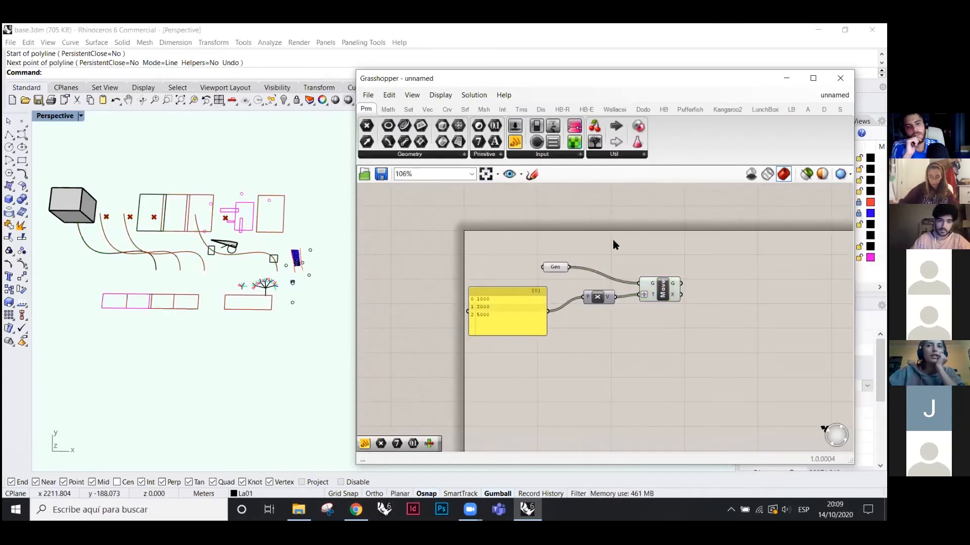
left_click(663, 298)
scroll(310, 285, "down", 3)
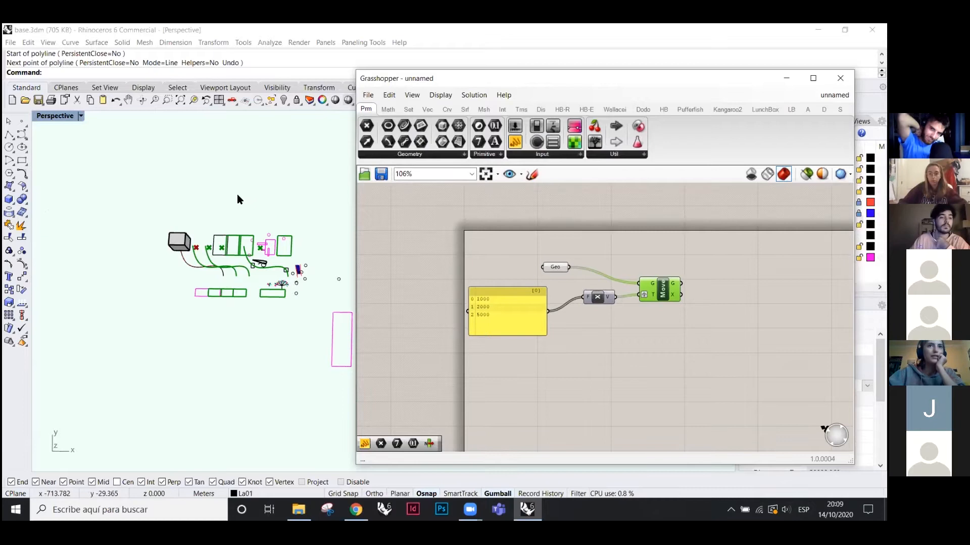
left_click(678, 337)
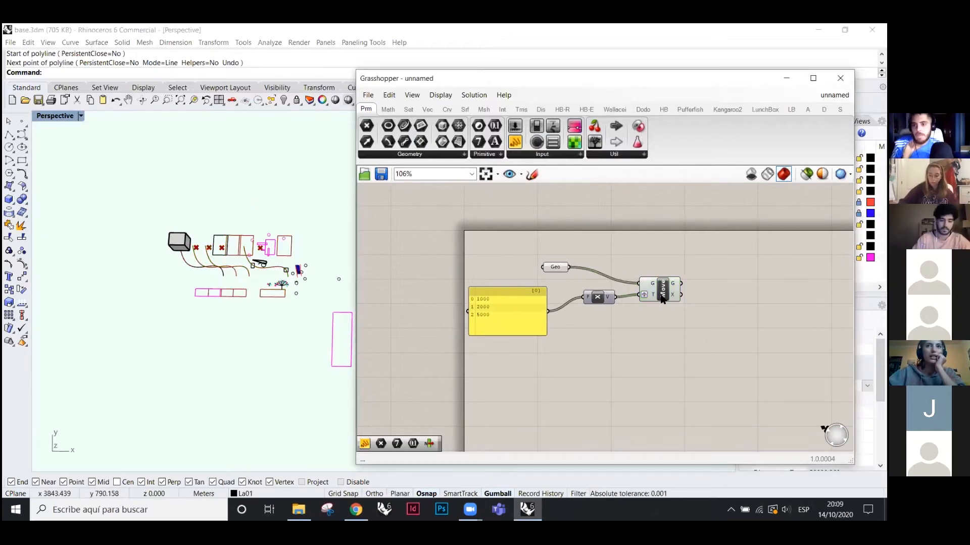
scroll(620, 293, "up", 3)
left_click(650, 288)
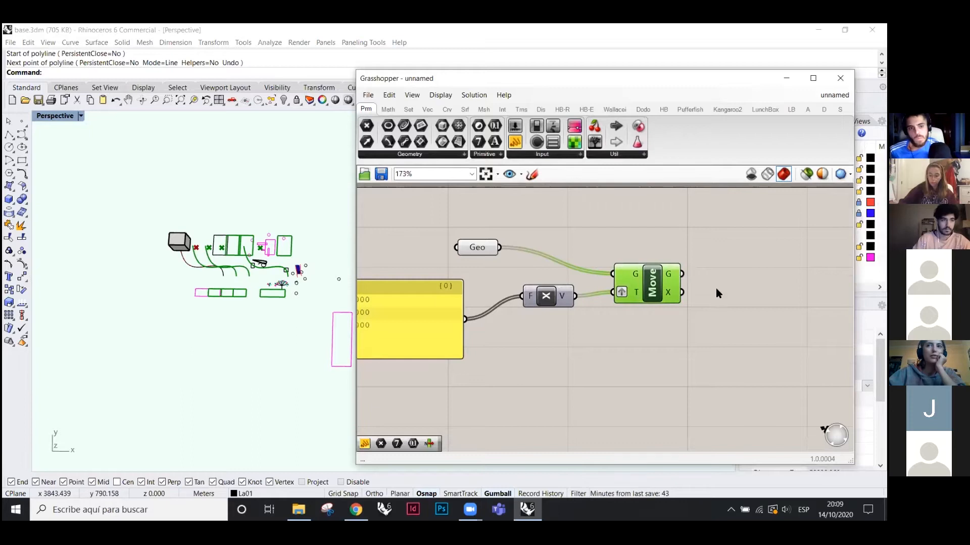
right_click(746, 240)
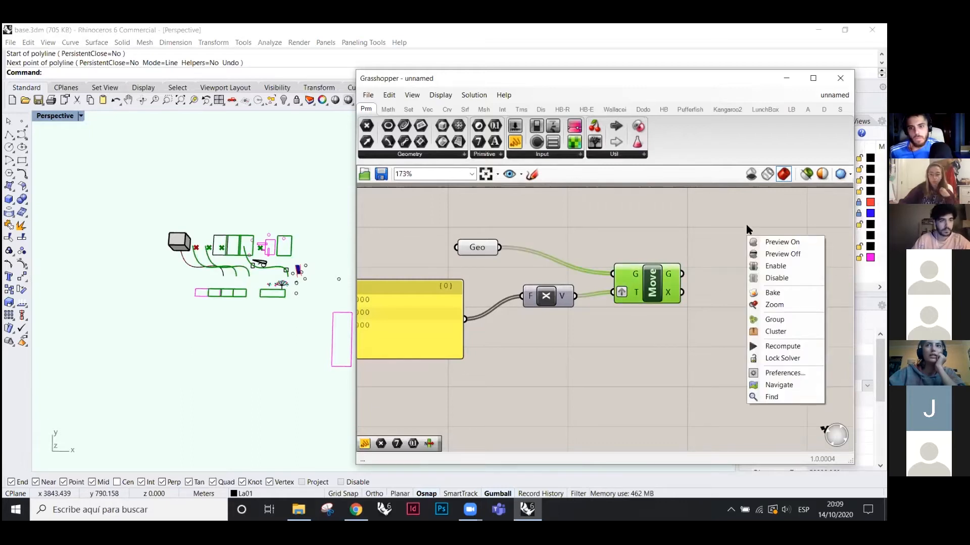
left_click(782, 254)
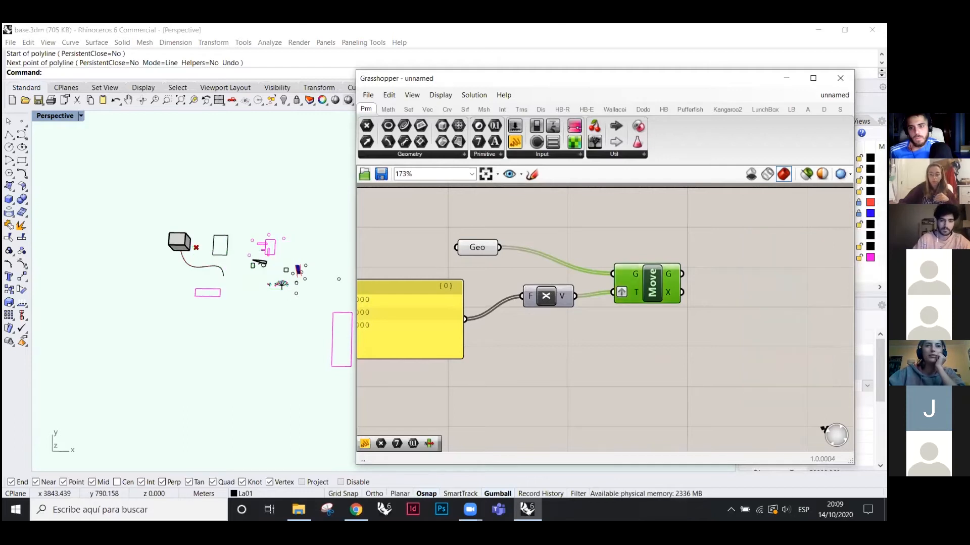
left_click(690, 278)
left_click(670, 289)
right_click(762, 237)
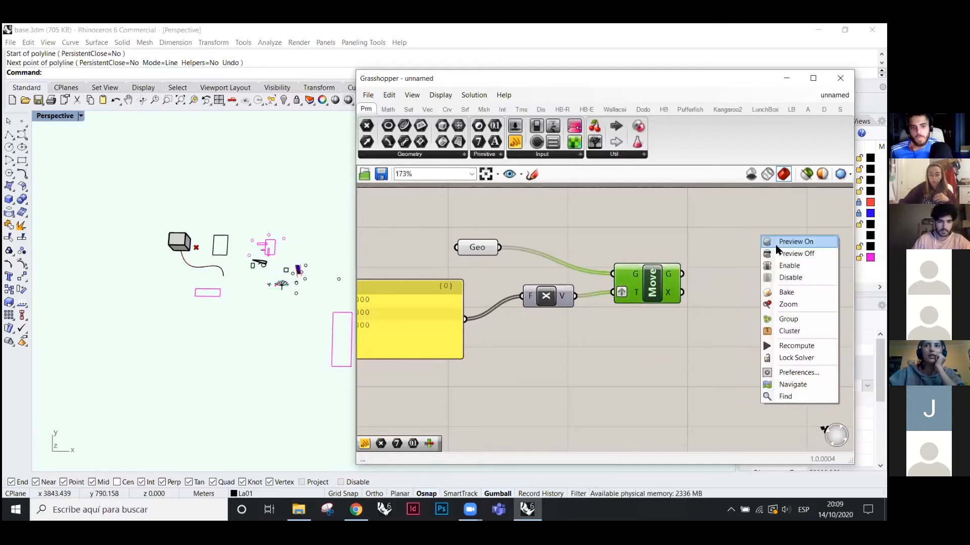
left_click(796, 241)
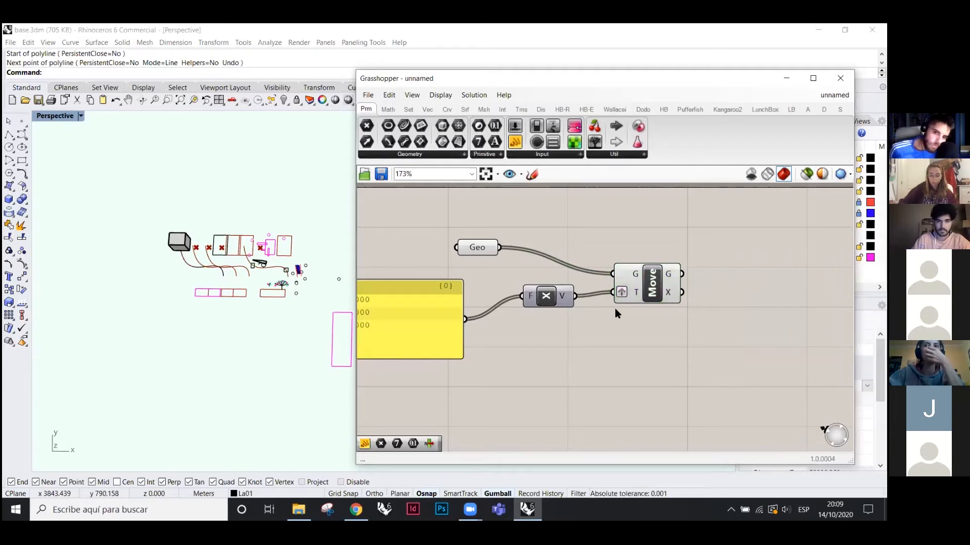
scroll(576, 263, "down", 2)
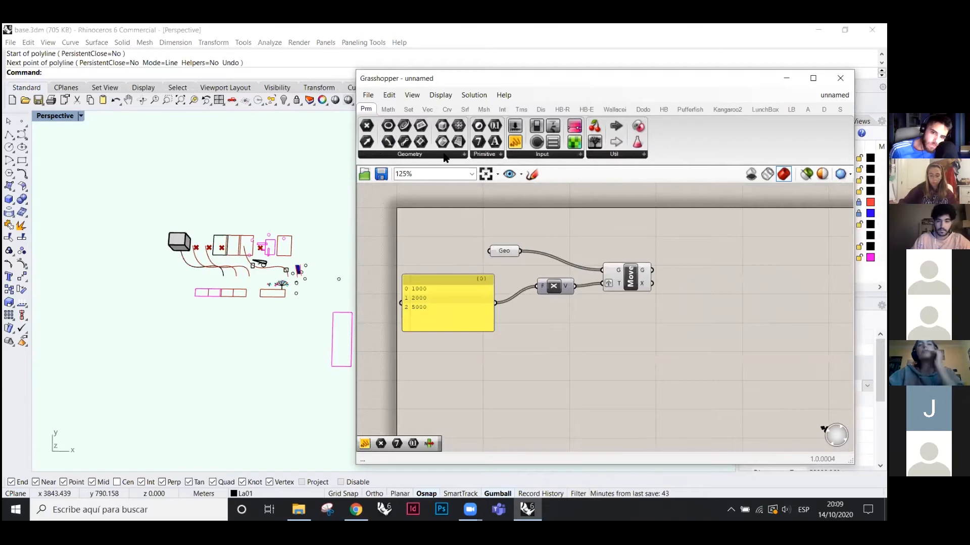
- Delete Move, Unit X, Geo and the values panel, then undo with Ctrl+Z to restore them
left_click(626, 281)
key("Delete")
left_click(557, 287)
key("Delete")
left_click(505, 251)
key("Delete")
left_click(477, 309)
key("Delete")
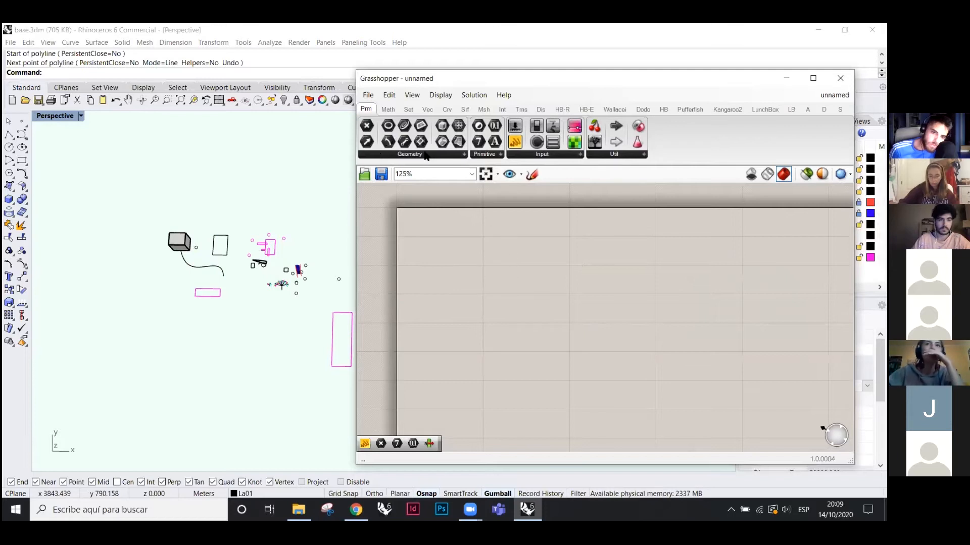
key("ctrl+z")
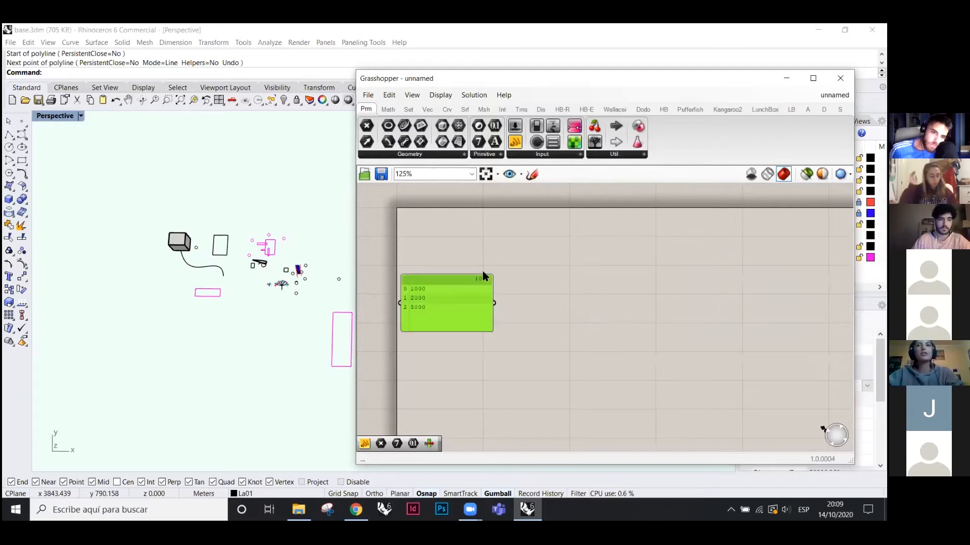
key("ctrl+z")
key("ctrl+z")
key("ctrl+z")
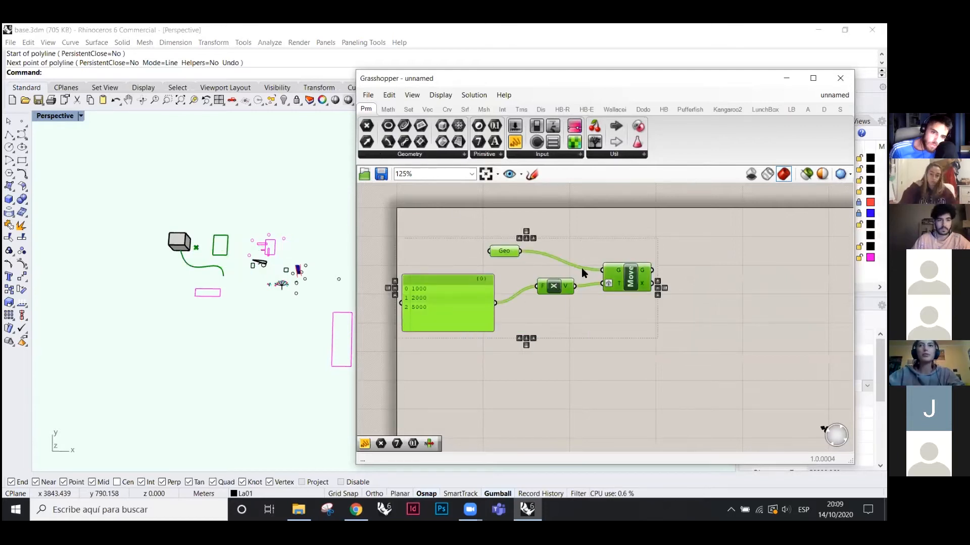
- Move the four components further right and delete the yellow 1000/2000/5000 panel
left_click_drag(486, 292, 484, 292)
left_click(626, 302)
left_click_drag(641, 337, 448, 221)
left_click_drag(622, 283, 698, 280)
left_click(644, 360)
left_click(541, 312)
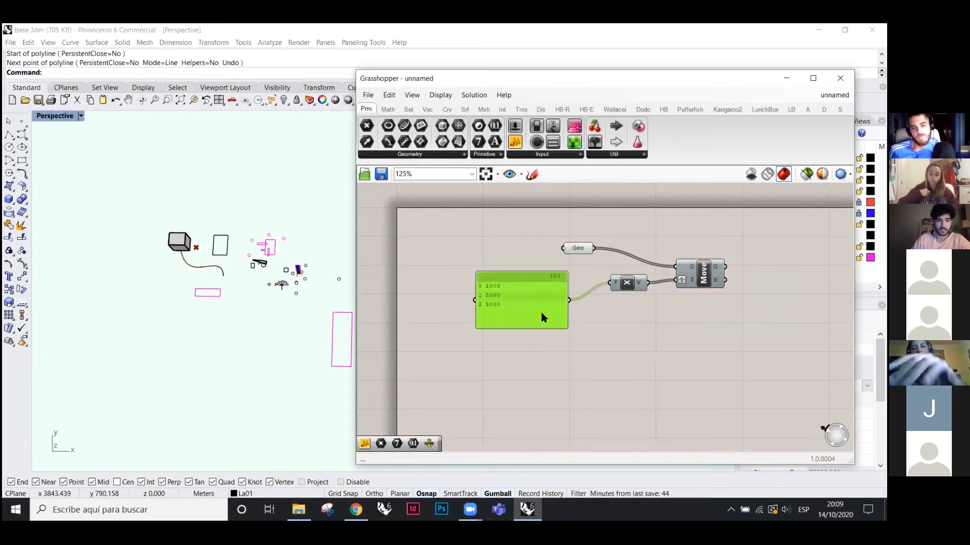
key("Delete")
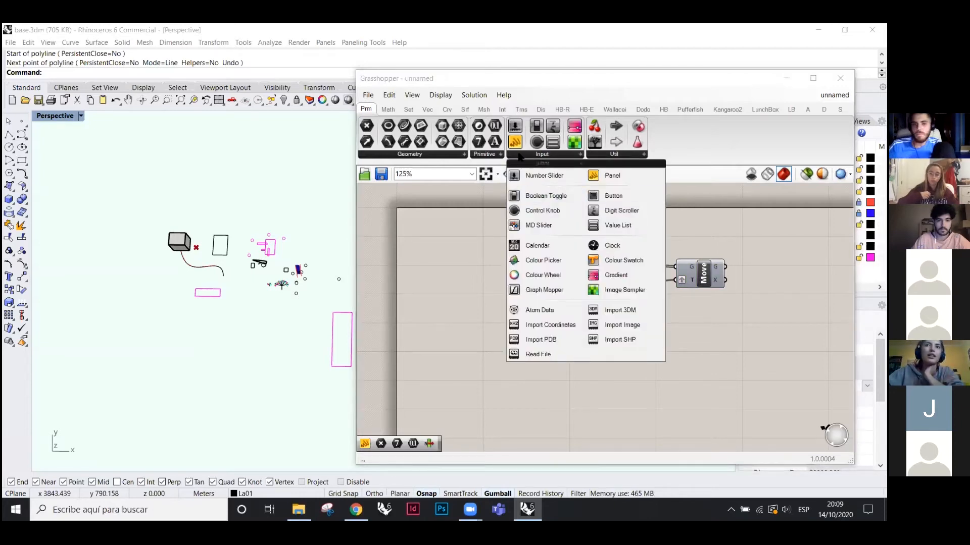
- Place a Number Slider from Params > Input and drag its value between 0 and 1
left_click(483, 155)
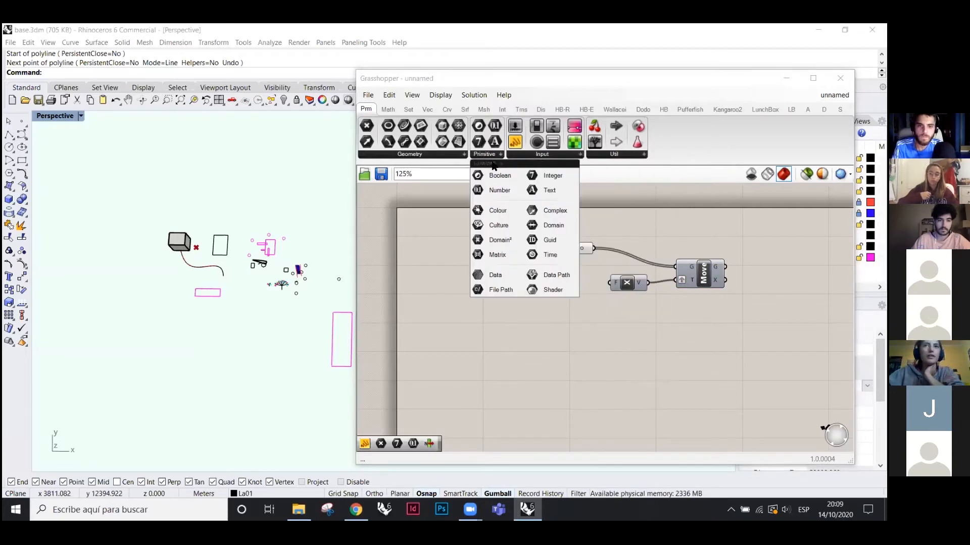
left_click(559, 157)
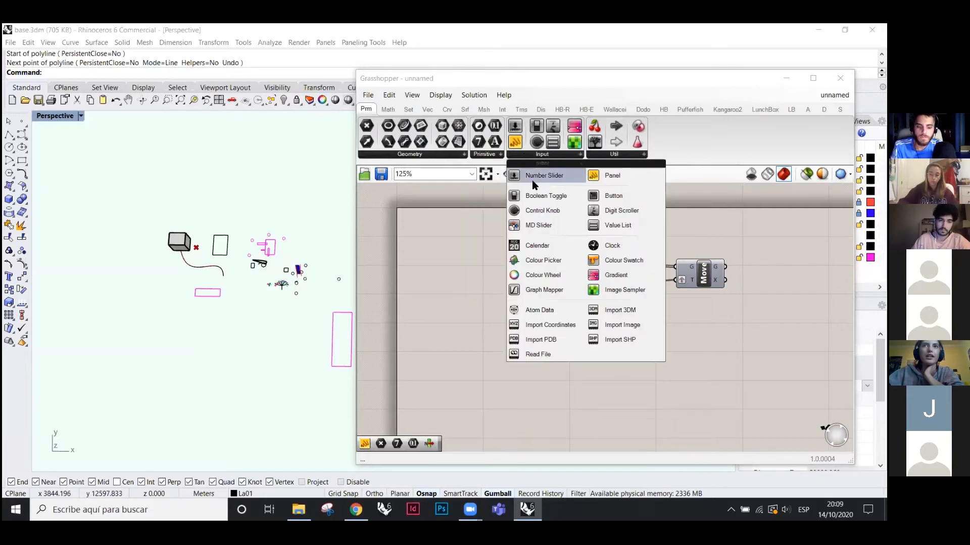
left_click(545, 177)
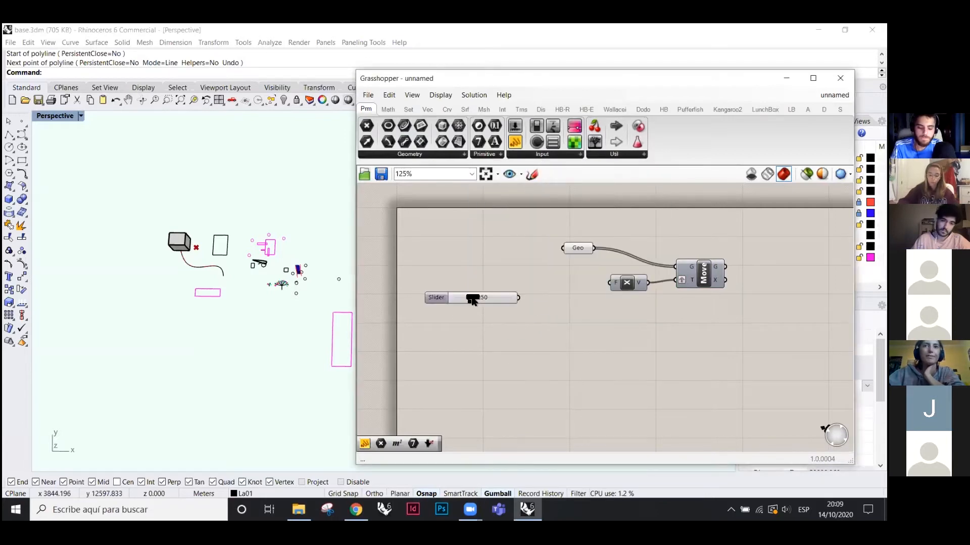
left_click(508, 298)
scroll(505, 300, "up", 2)
left_click_drag(509, 294, 470, 293)
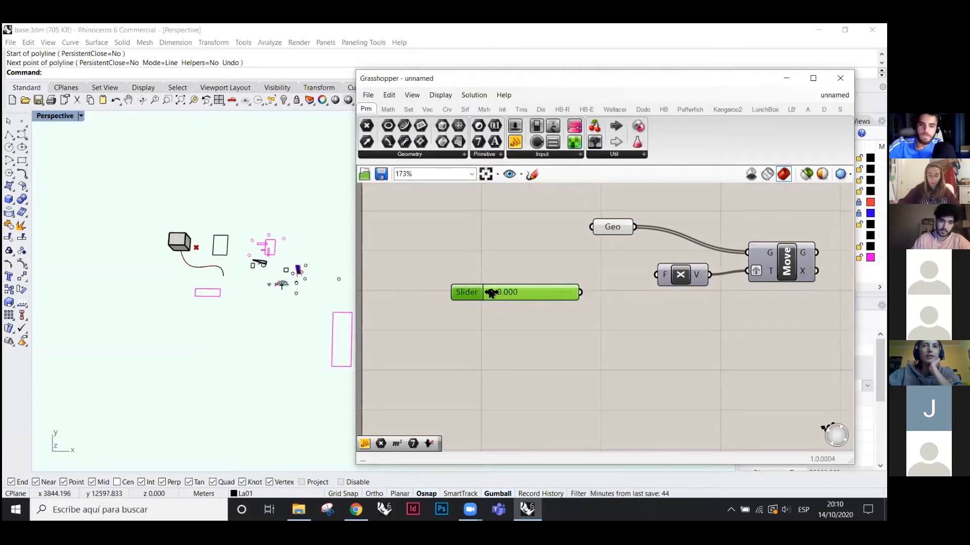
left_click_drag(491, 293, 583, 294)
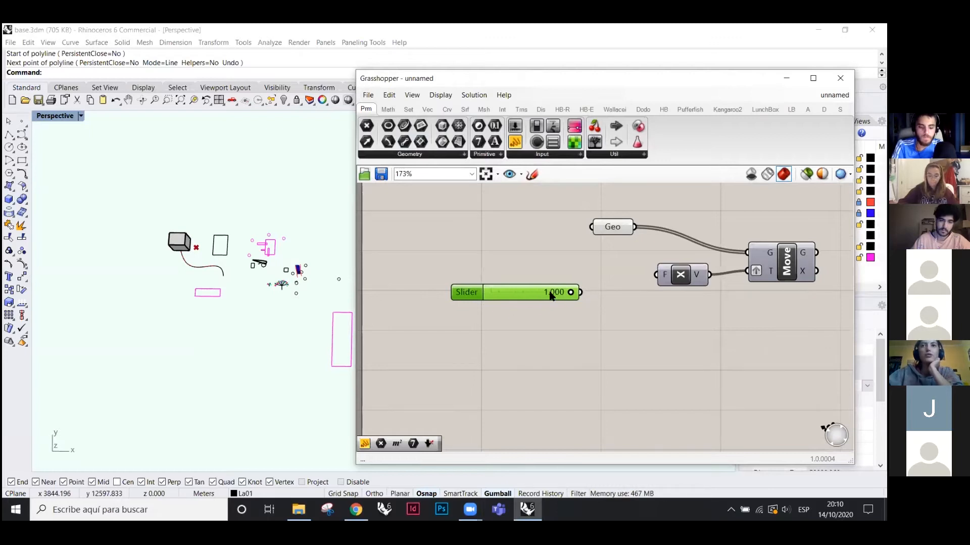
- Check the slider's output in a new panel, then wire the slider into Unit X's Factor input
left_click_drag(515, 143, 685, 325)
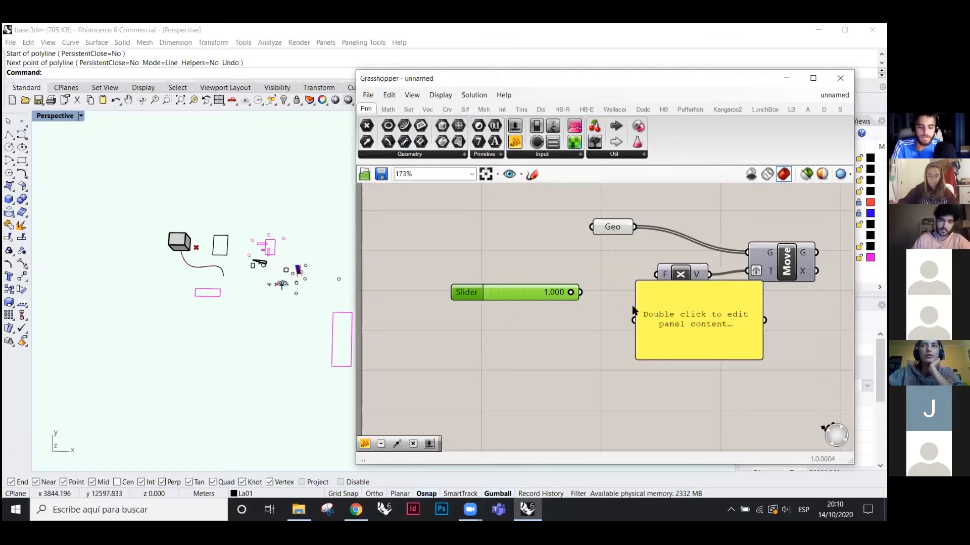
left_click_drag(580, 293, 632, 322)
left_click_drag(685, 340, 668, 321)
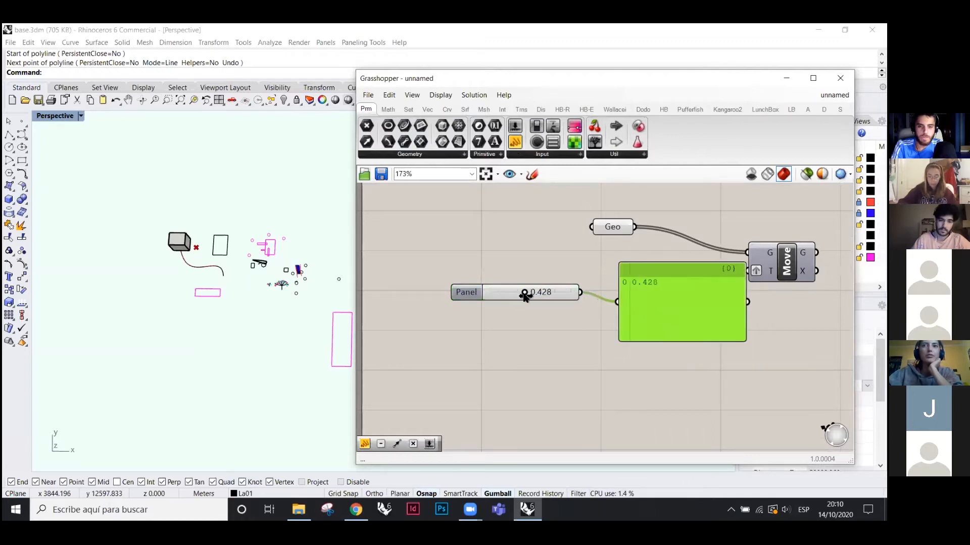
left_click_drag(524, 295, 465, 299)
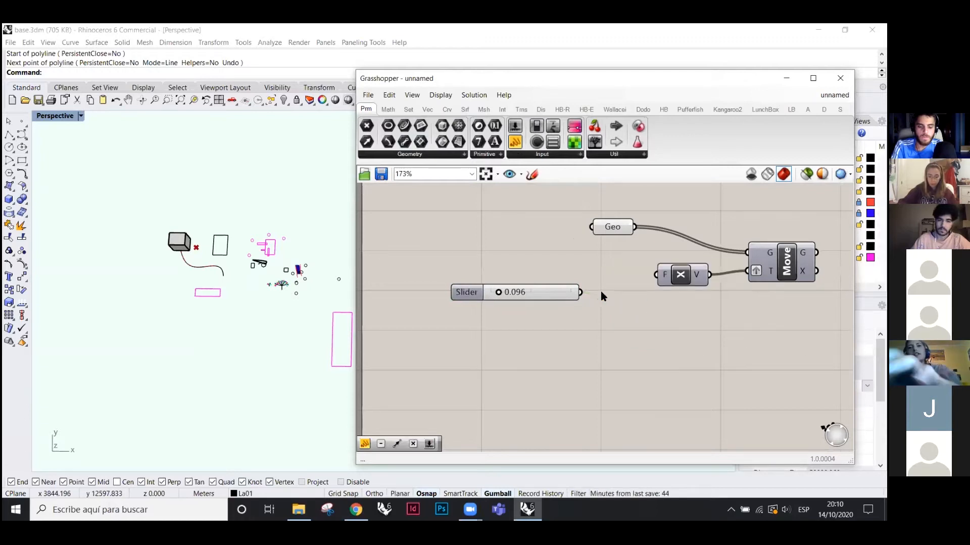
left_click_drag(581, 292, 656, 275)
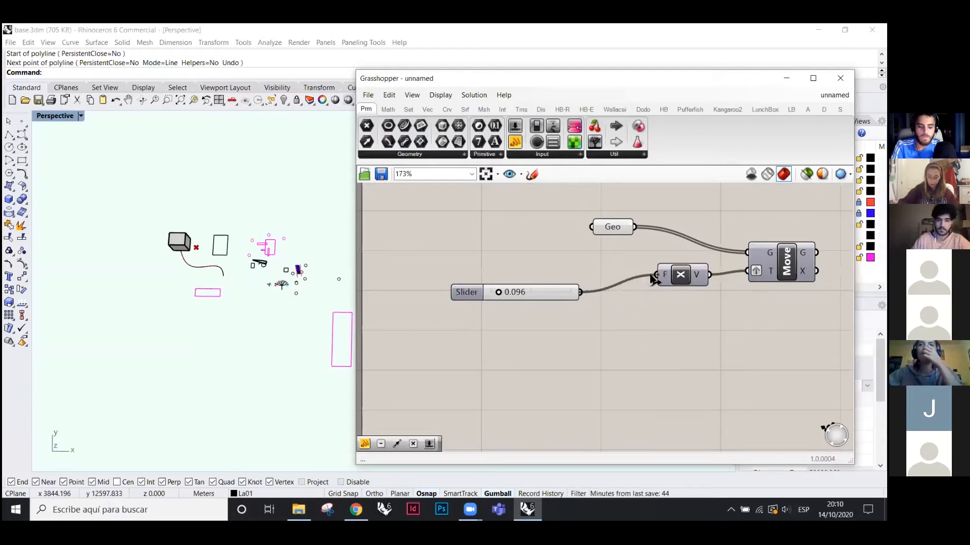
- Select Move and raise the Factor slider value
double_click(465, 293)
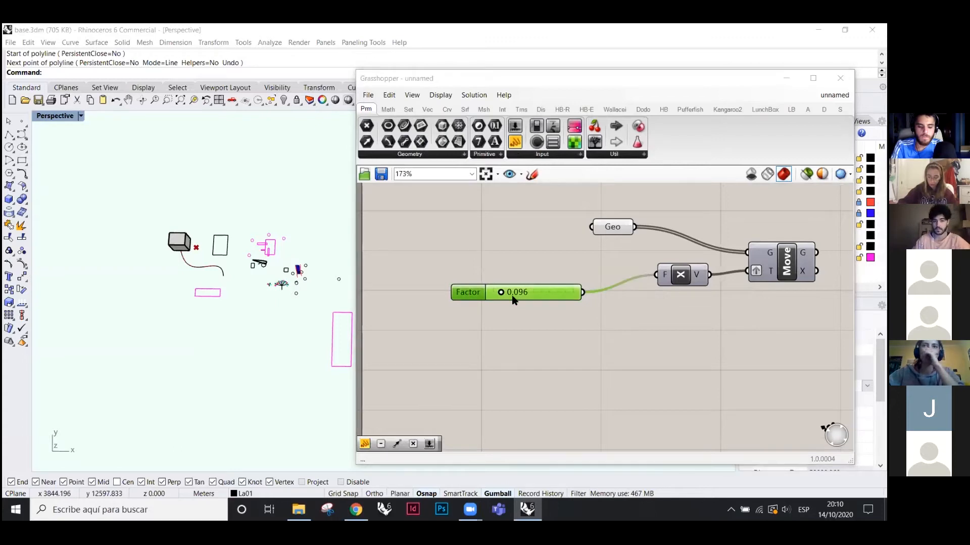
left_click(523, 398)
scroll(523, 325, "down", 2)
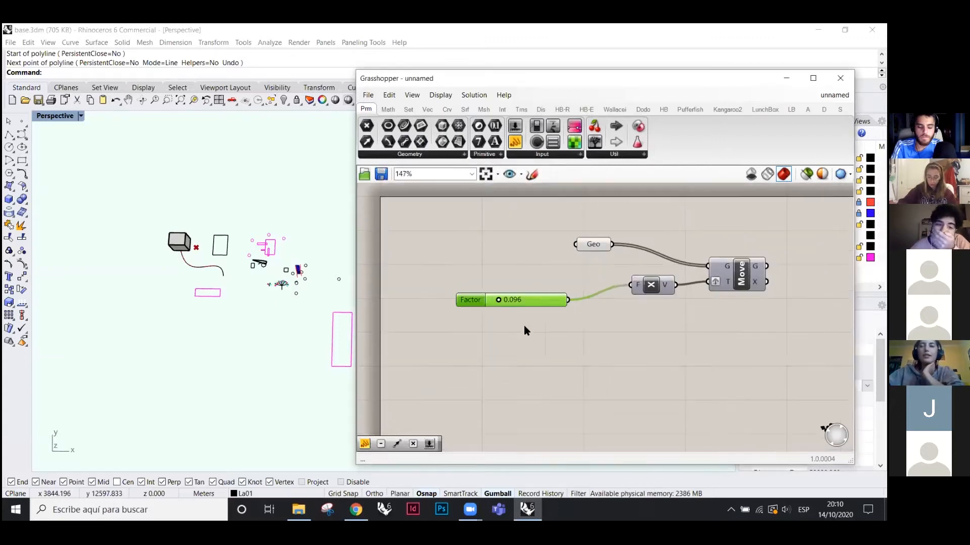
left_click(680, 305)
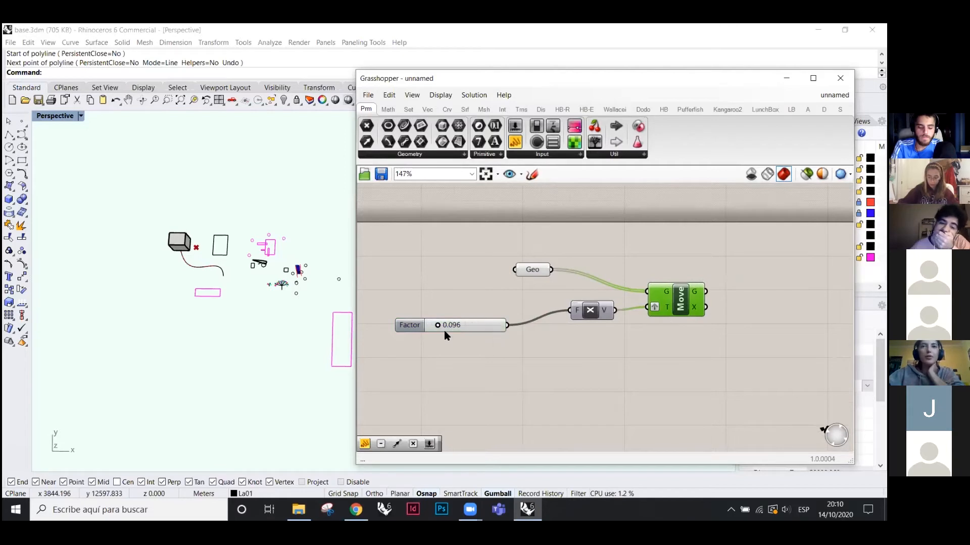
left_click_drag(439, 326, 480, 326)
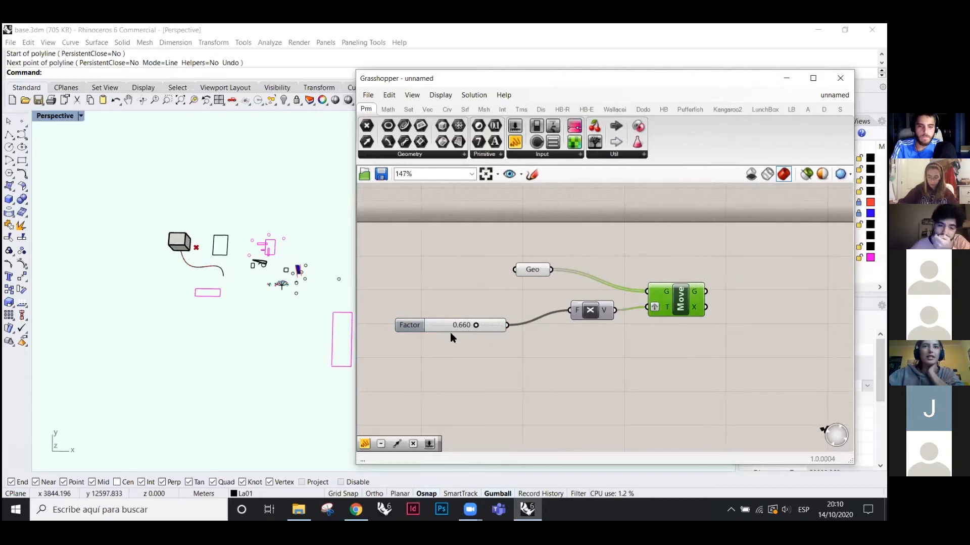
- Give the Factor slider 1 decimal digit, a minimum of 1000 and a new maximum
mouse_move(410, 329)
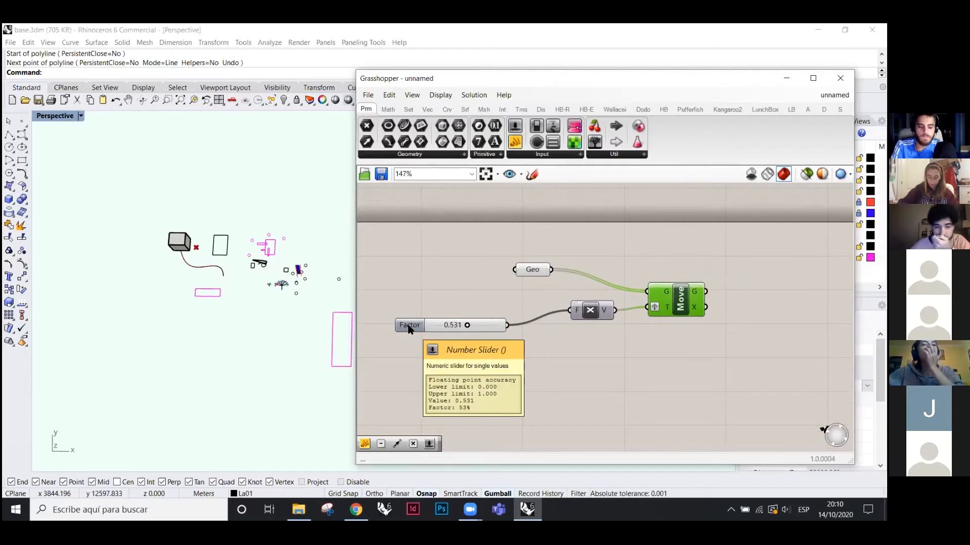
double_click(410, 326)
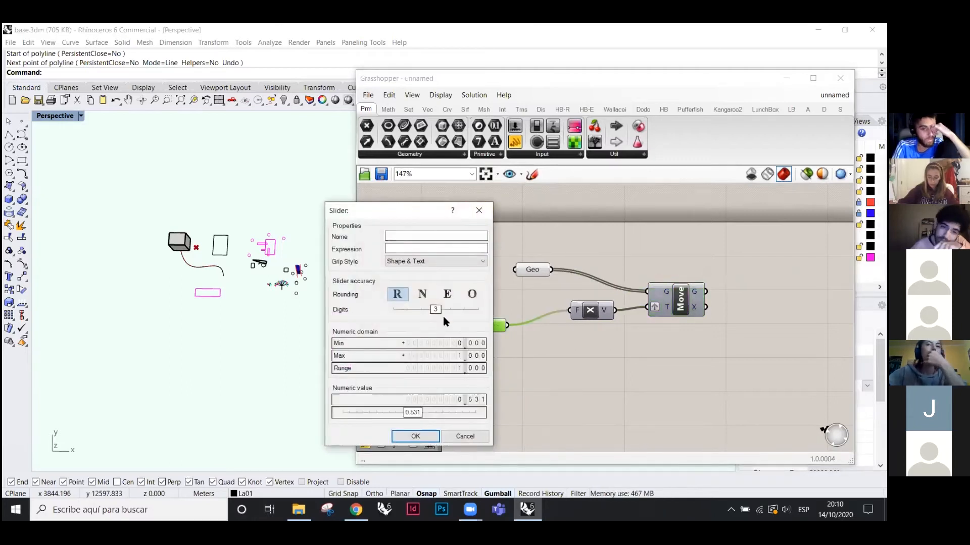
left_click_drag(435, 309, 407, 309)
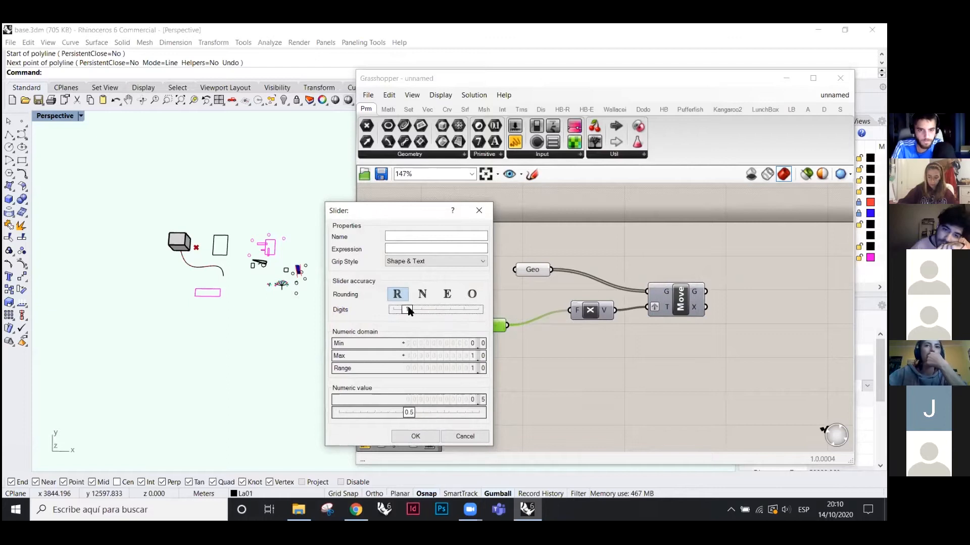
double_click(460, 346)
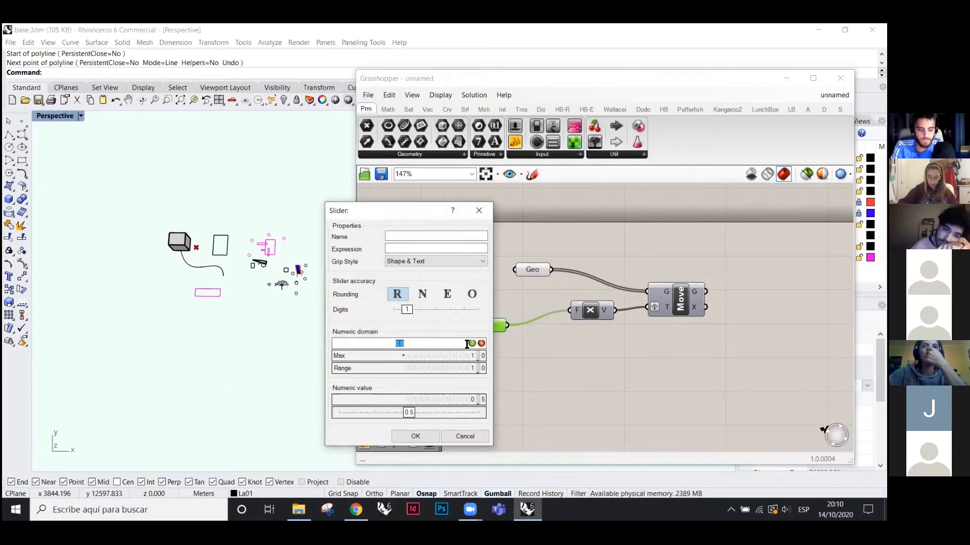
type("1000")
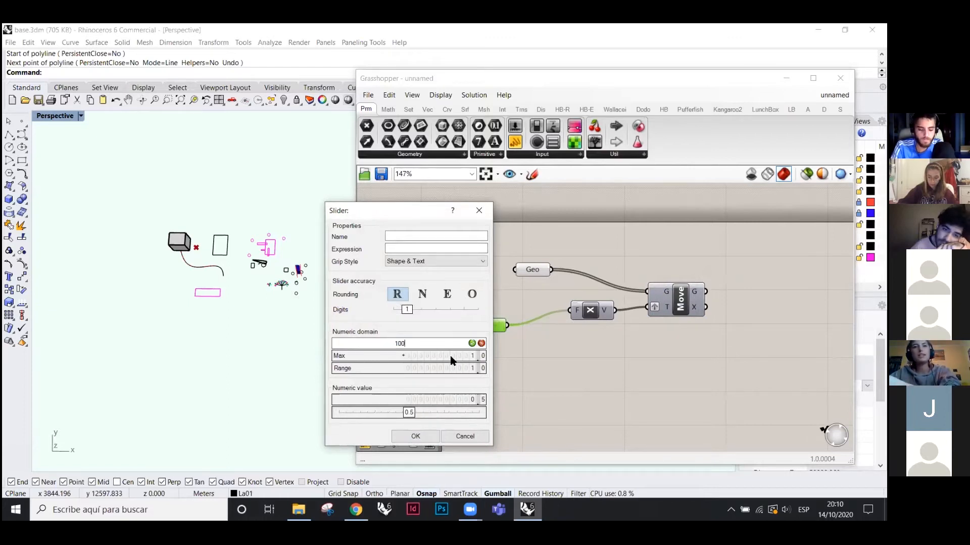
key("Return")
double_click(460, 356)
type("1000.0")
key("Return")
left_click(415, 436)
- Turn on the Move component's preview to show the shifted copies
left_click(500, 361)
left_click(680, 302)
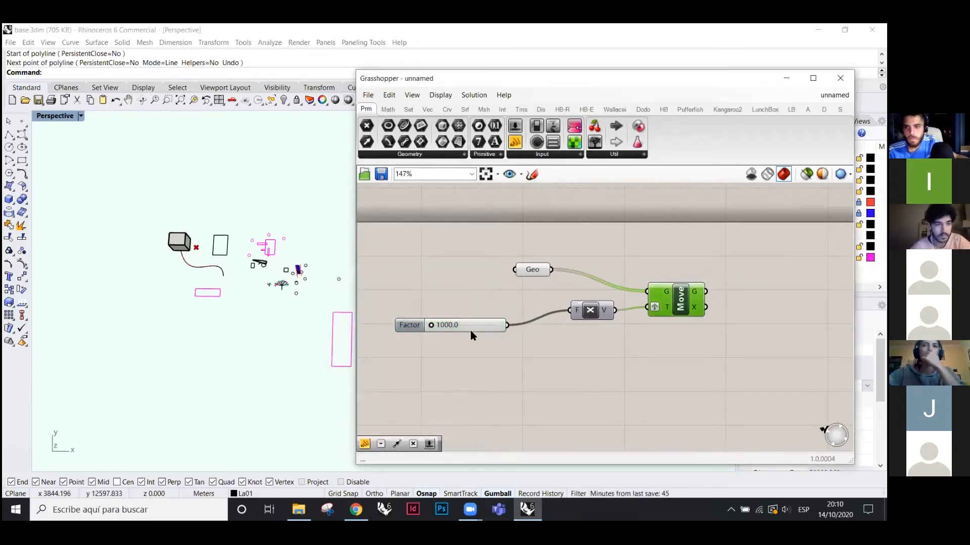
left_click(472, 323)
left_click(683, 305)
right_click(663, 358)
left_click(697, 337)
left_click(605, 362)
scroll(443, 320, "up", 2)
- Drag the Factor slider to about 2945 and vary it to watch the copies move
left_click_drag(425, 328, 444, 338)
left_click_drag(497, 339, 433, 327)
scroll(477, 272, "down", 1)
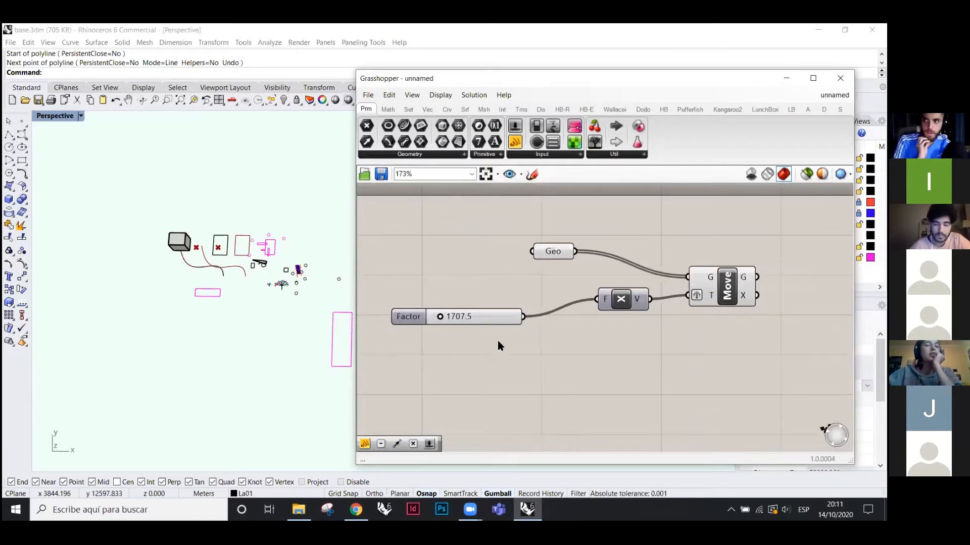
- Search the canvas for 'surface', then delete the unwanted Surface Frames component
double_click(530, 360)
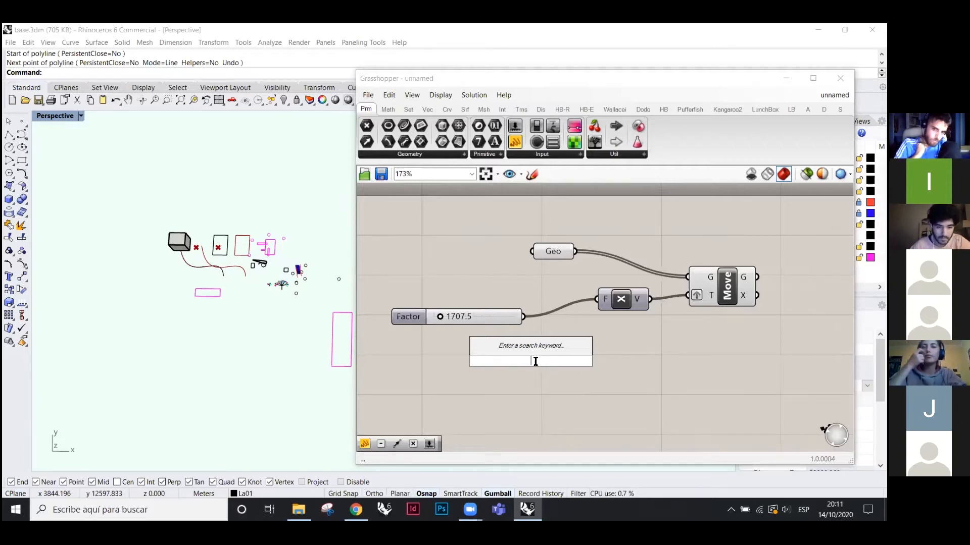
type("slide")
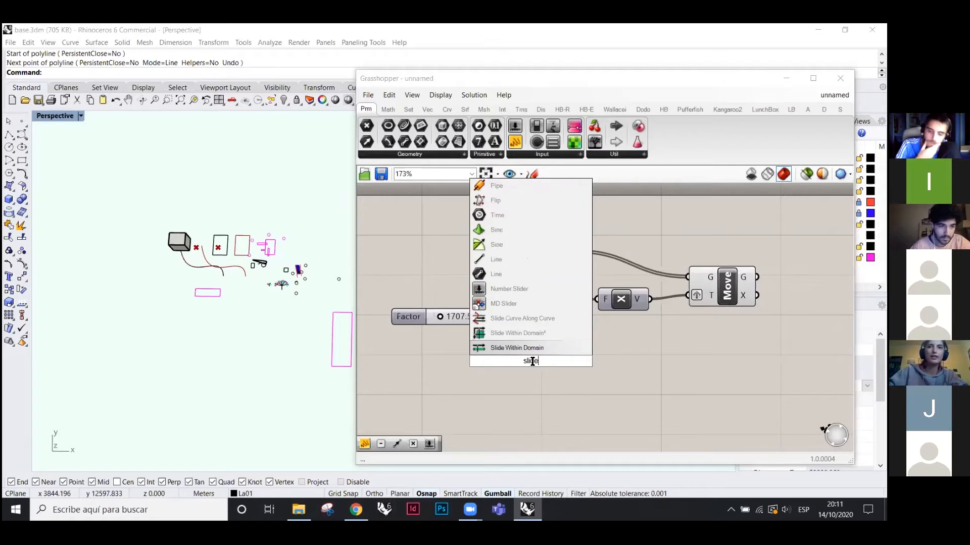
key("BackSpace")
key("BackSpace")
key("BackSpace")
key("BackSpace")
key("BackSpace")
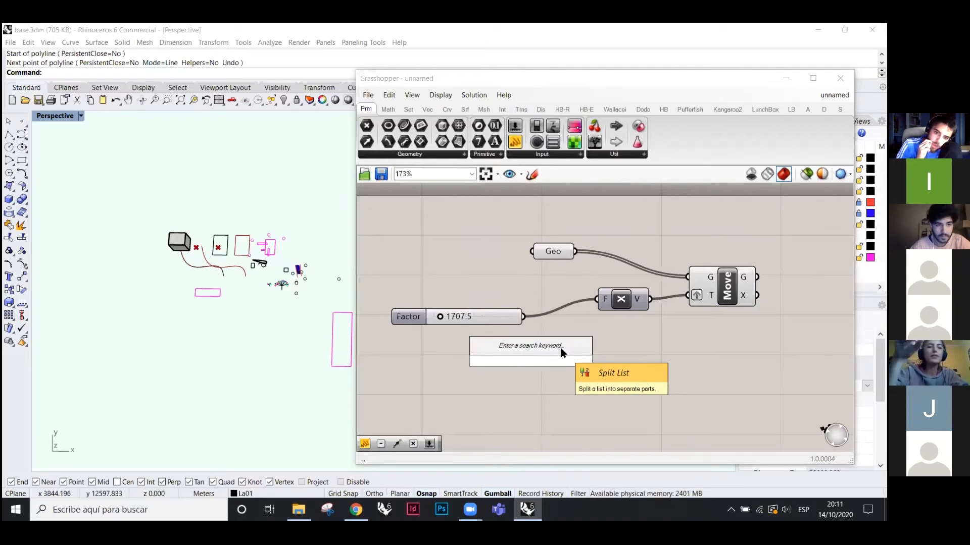
type("surface")
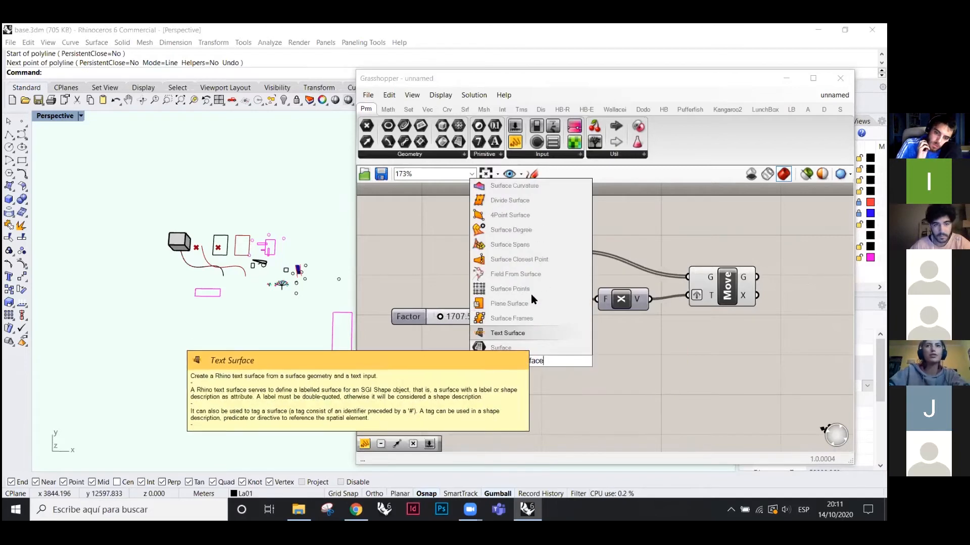
left_click(510, 318)
left_click(535, 376)
key("Delete")
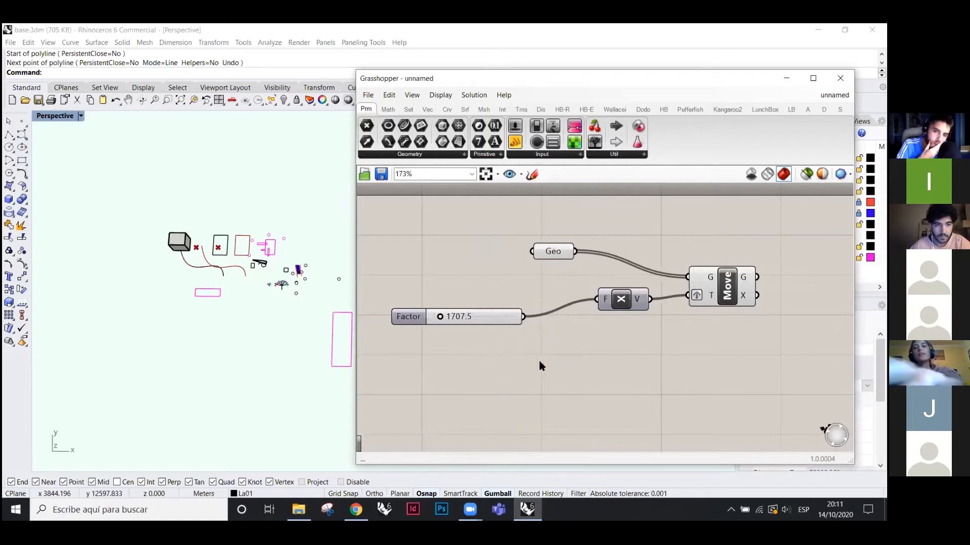
- Create a 0 to 100 number slider by entering 0<100 and set it to 43
double_click(544, 360)
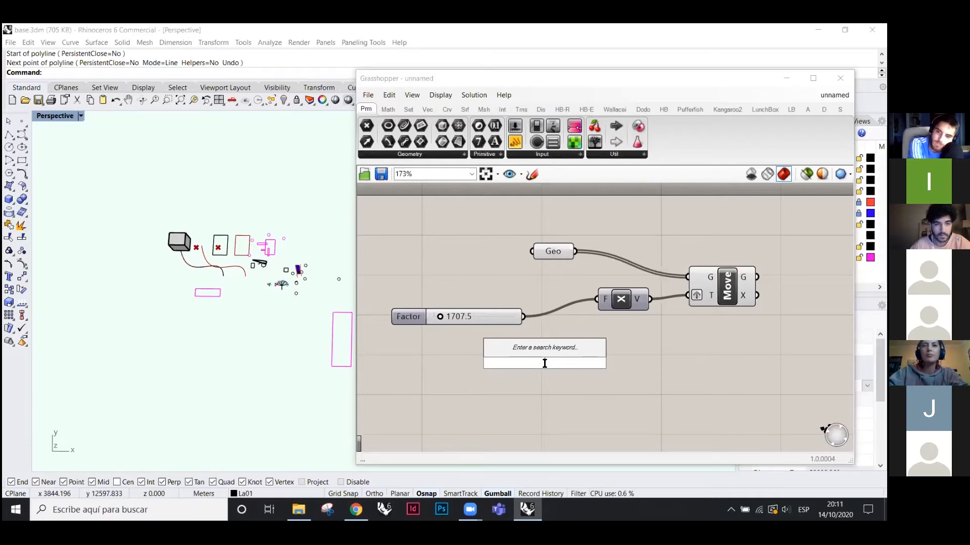
type("0")
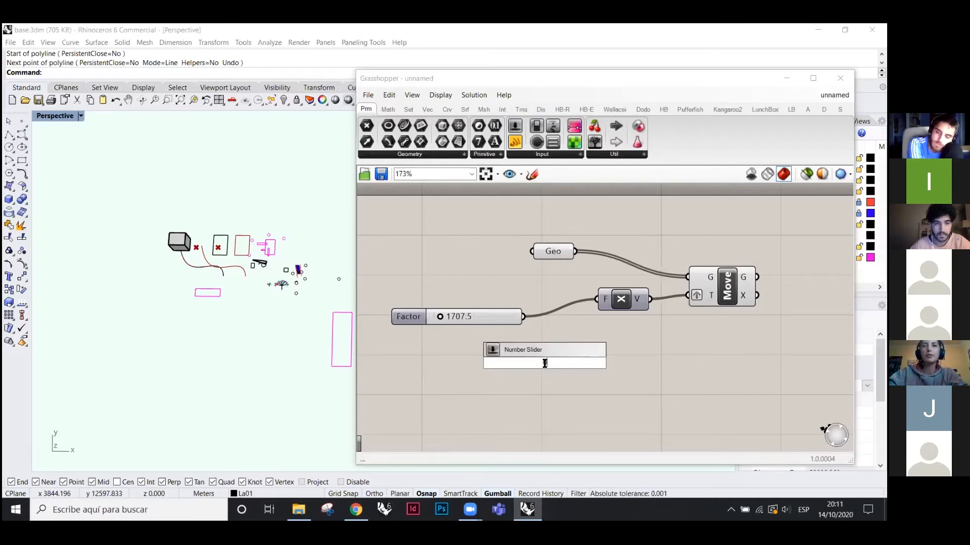
type("<")
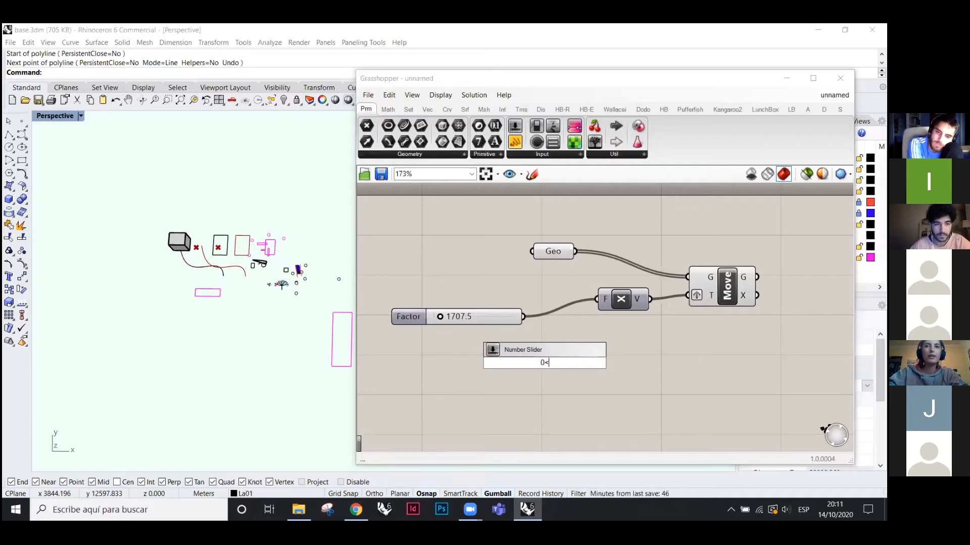
type("100")
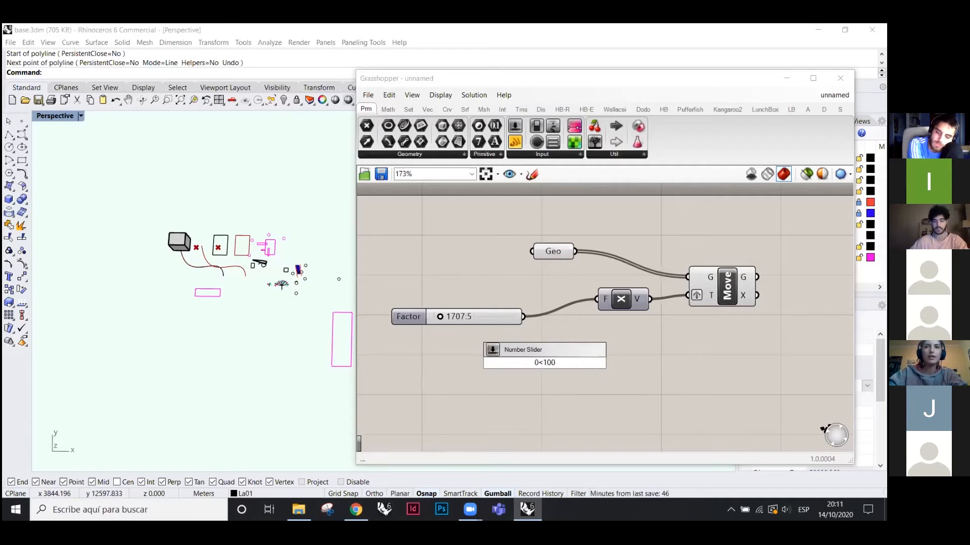
key("Return")
left_click_drag(520, 362, 559, 373)
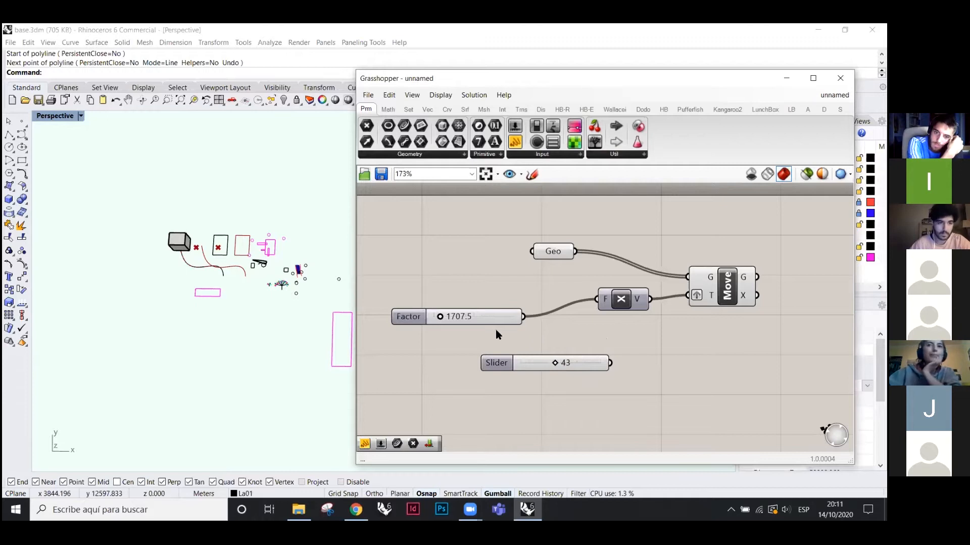
- Delete the unused slider and nudge the Factor slider into place on the canvas
left_click(587, 367)
key("Delete")
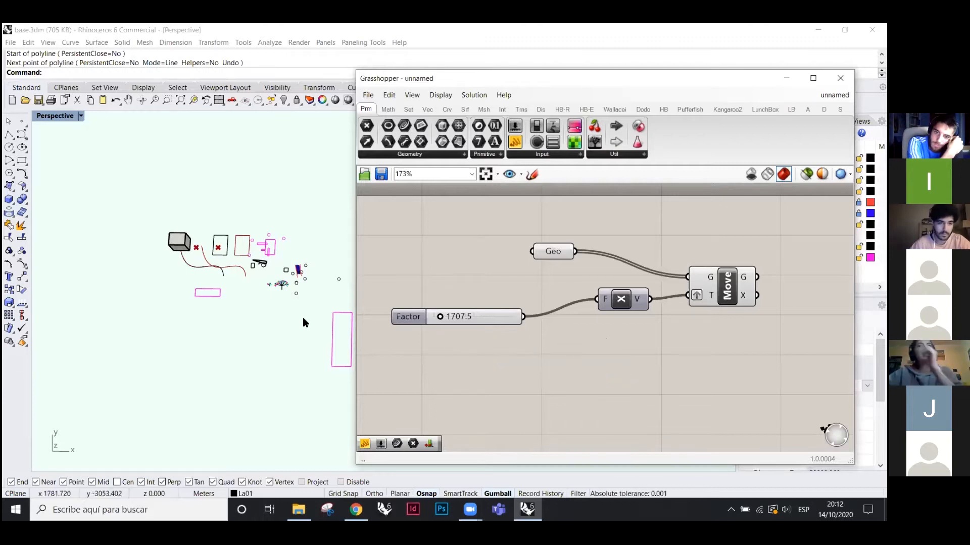
scroll(177, 231, "up", 4)
scroll(176, 233, "up", 3)
scroll(214, 314, "down", 2)
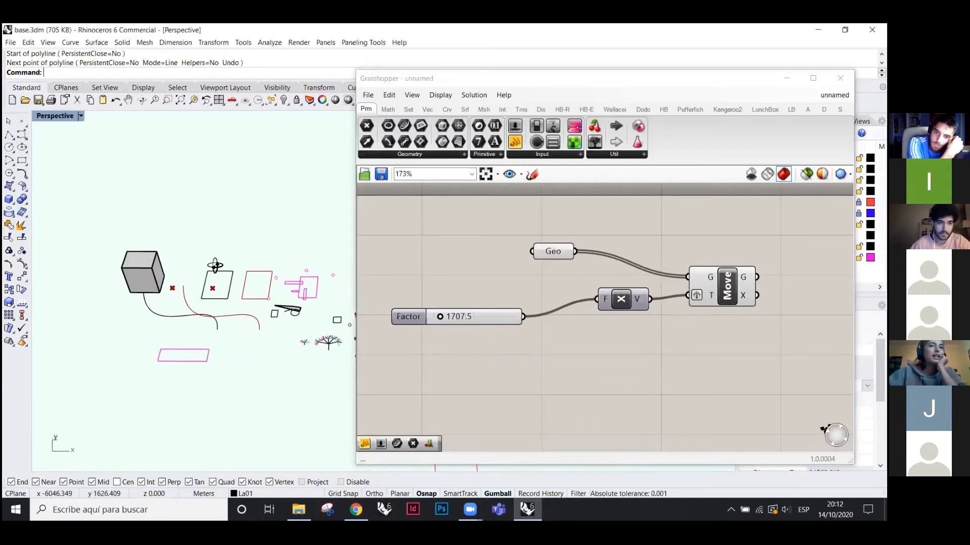
scroll(165, 275, "up", 3)
left_click_drag(497, 317, 502, 321)
left_click(601, 355)
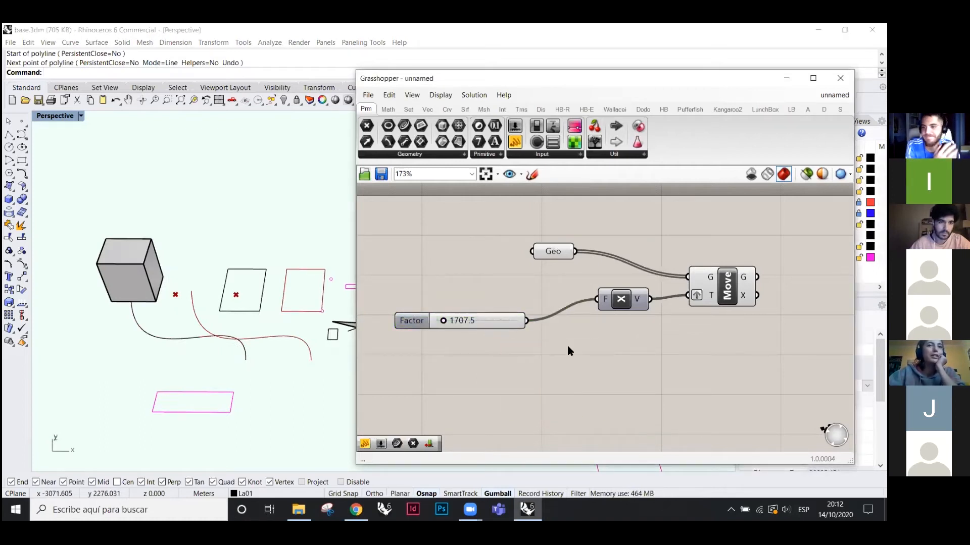
right_click_drag(302, 266, 304, 297)
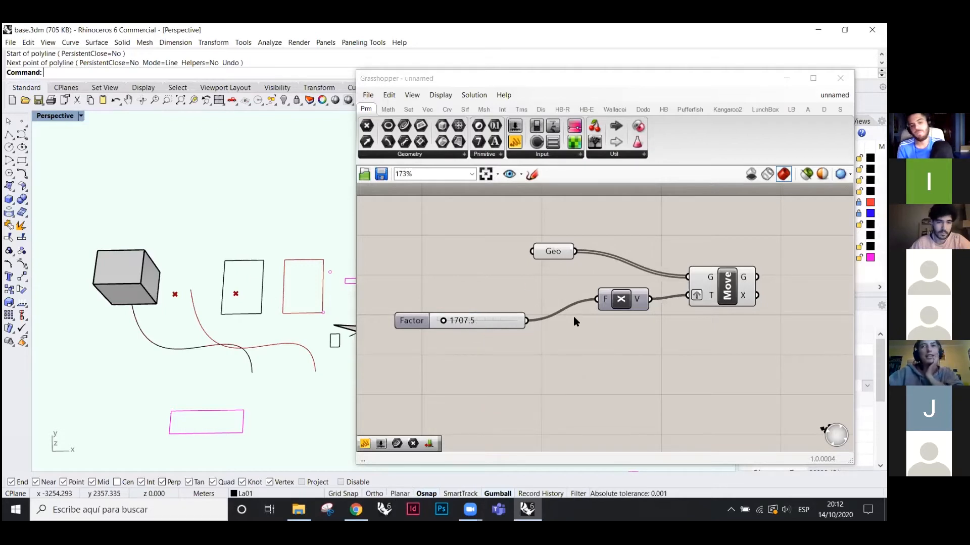
- Set the Geo parameter to reference the cube with Set one Geometry
left_click_drag(554, 252, 481, 248)
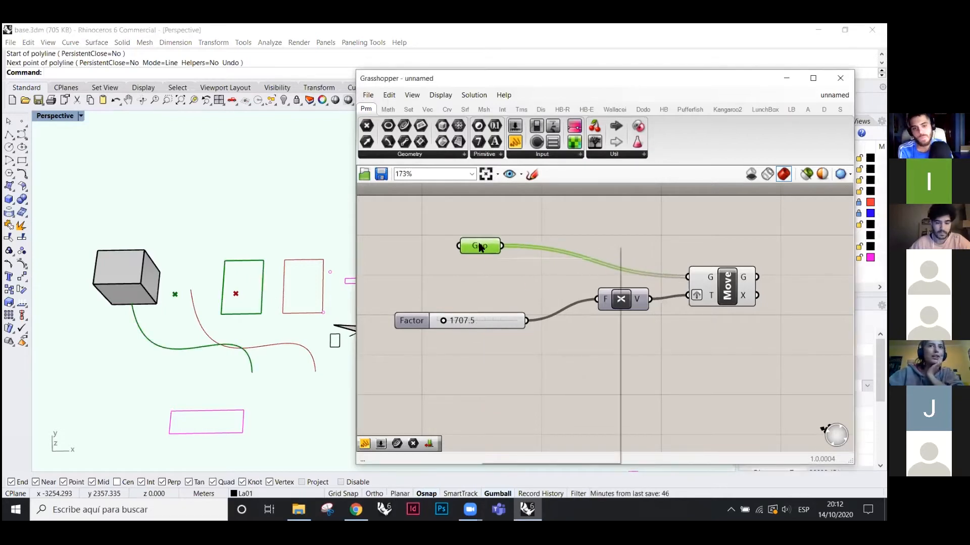
right_click(480, 247)
left_click(525, 379)
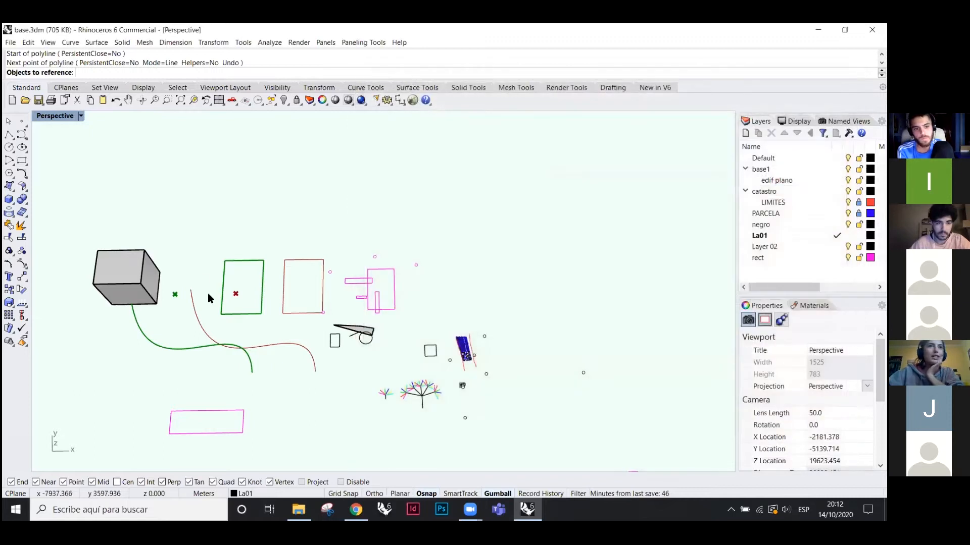
left_click(140, 264)
left_click(523, 383)
- Raise the Factor slider to 2956.0 so the red moved copy shifts along X
right_click_drag(225, 318, 293, 301)
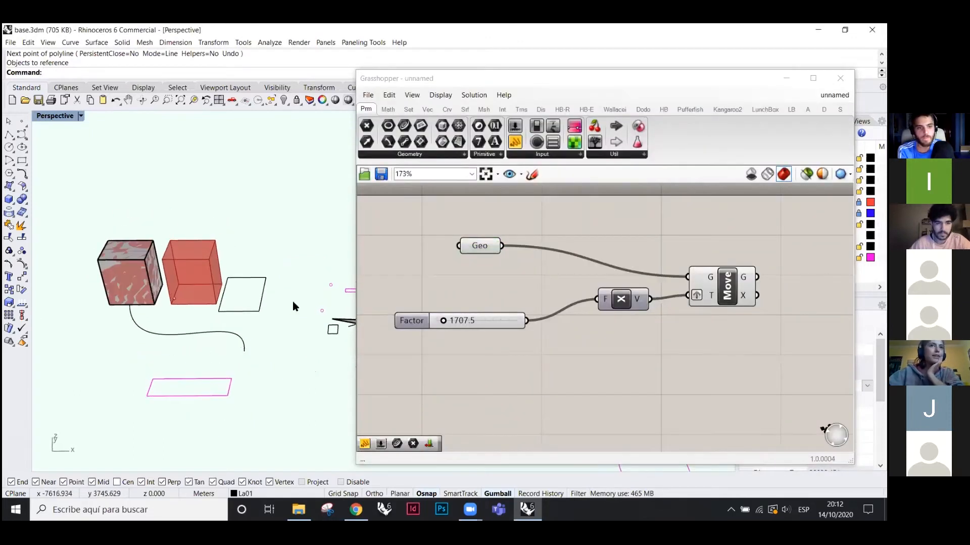
left_click(529, 80)
left_click_drag(529, 81, 737, 118)
scroll(374, 270, "down", 5)
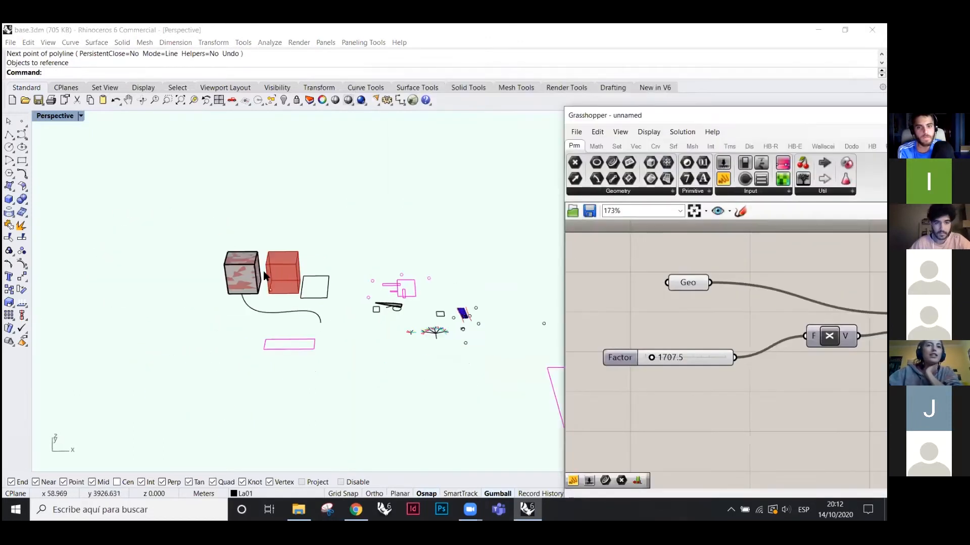
scroll(253, 276, "up", 10)
right_click_drag(385, 308, 353, 305)
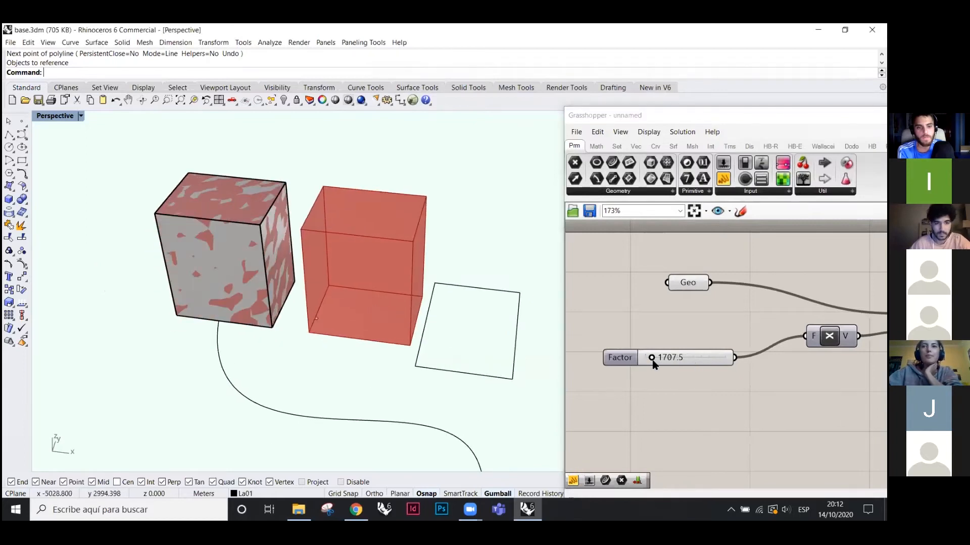
mouse_move(651, 360)
left_mouse_down()
mouse_move(674, 357)
mouse_move(655, 357)
left_mouse_up()
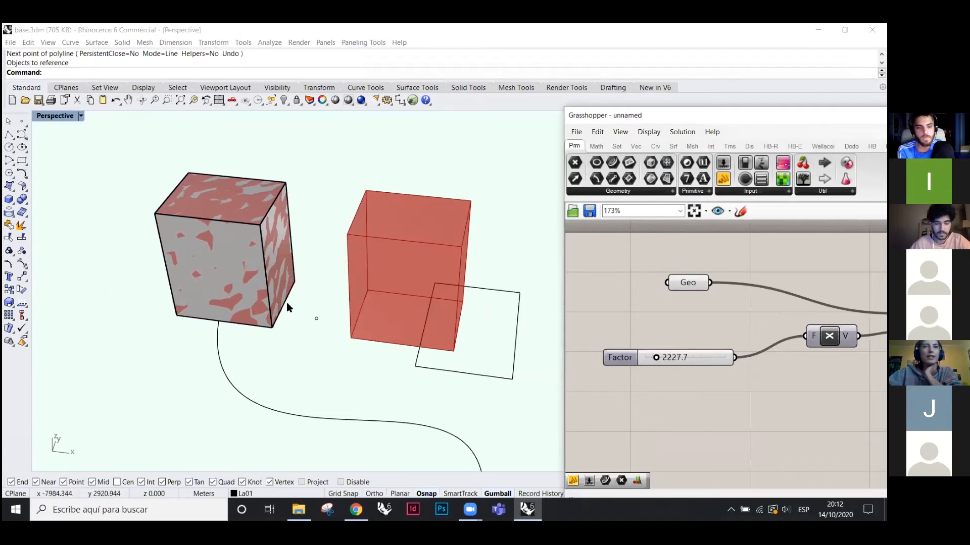
scroll(284, 252, "down", 3)
scroll(285, 254, "up", 4)
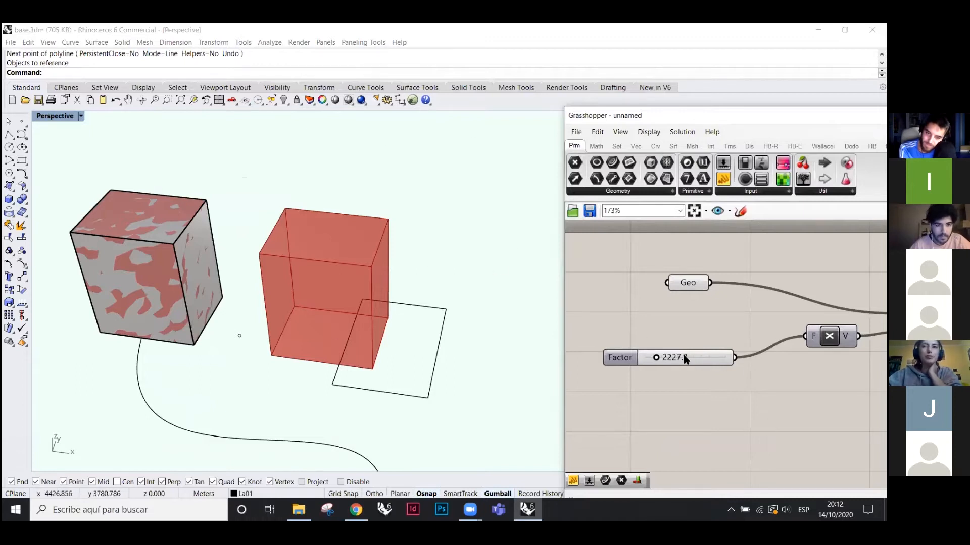
mouse_move(659, 359)
left_mouse_down()
mouse_move(677, 357)
mouse_move(667, 358)
left_mouse_up()
- Open the Animate settings for the Factor slider and move the dialog aside
right_click(706, 364)
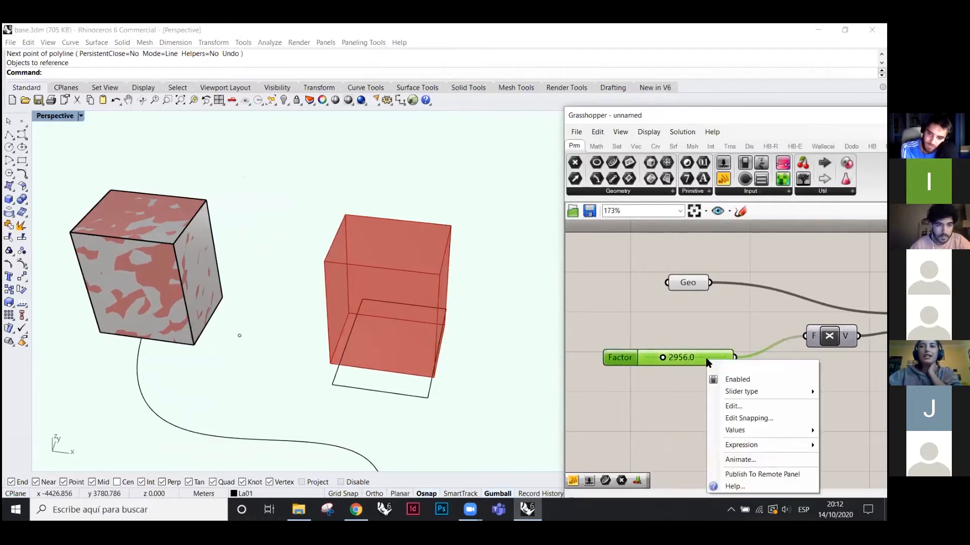
left_click(746, 460)
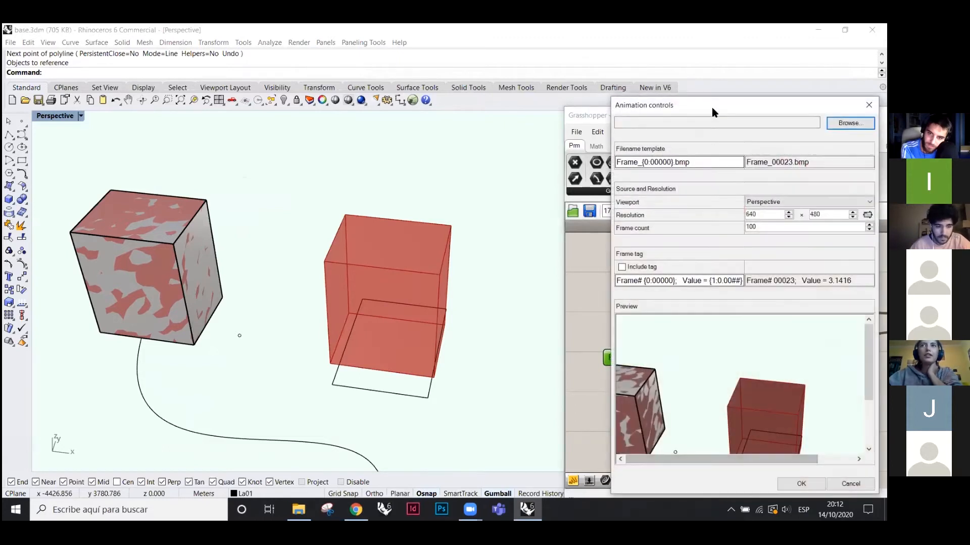
left_click_drag(694, 108, 559, 64)
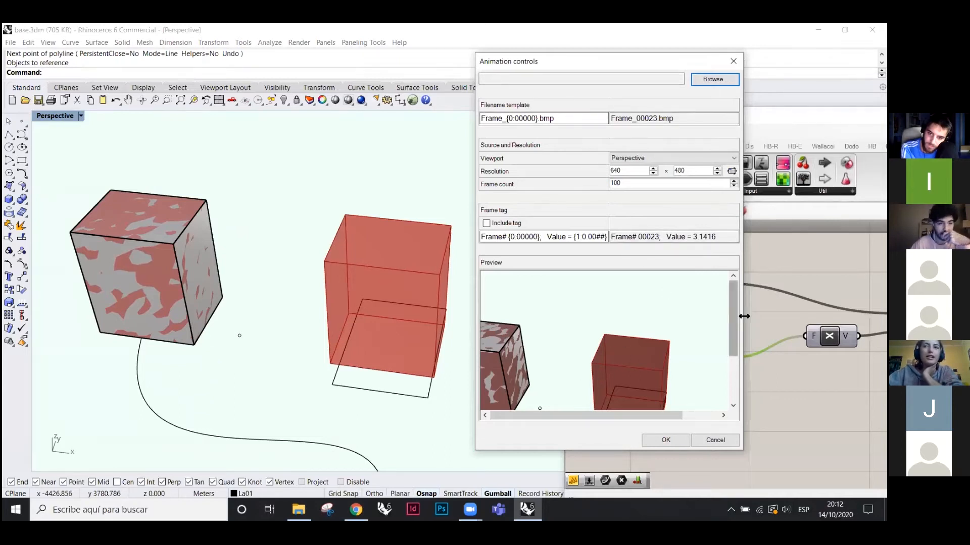
left_click_drag(729, 329, 670, 397)
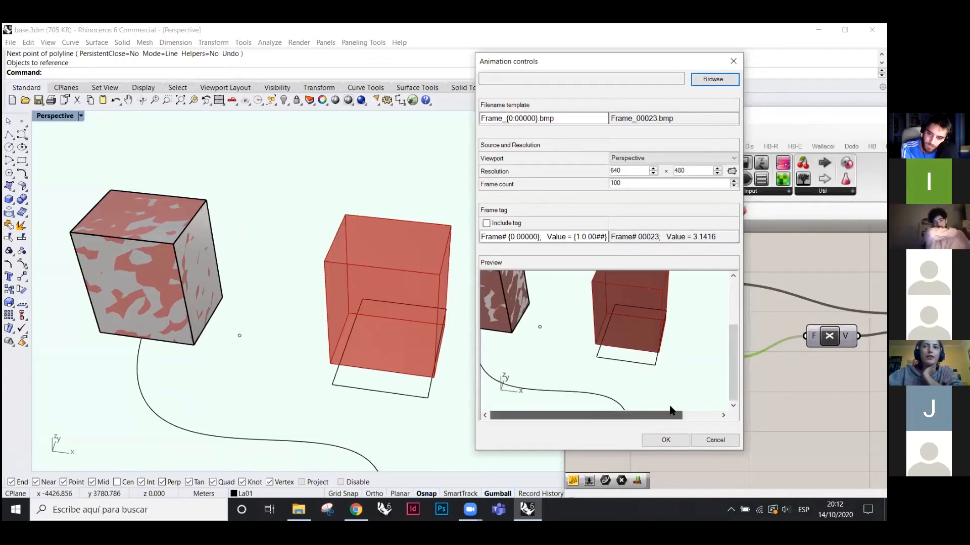
left_click_drag(732, 361, 733, 315)
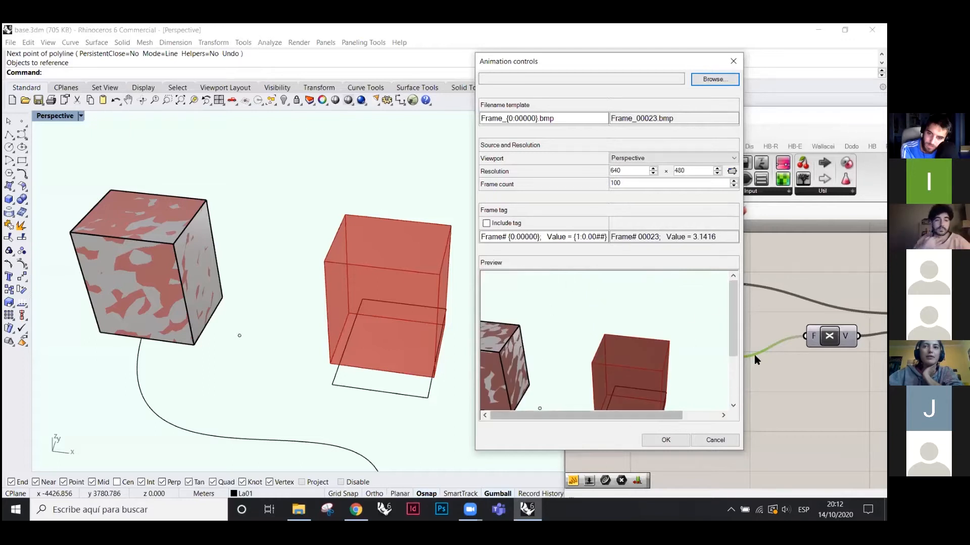
left_click_drag(733, 333, 723, 306)
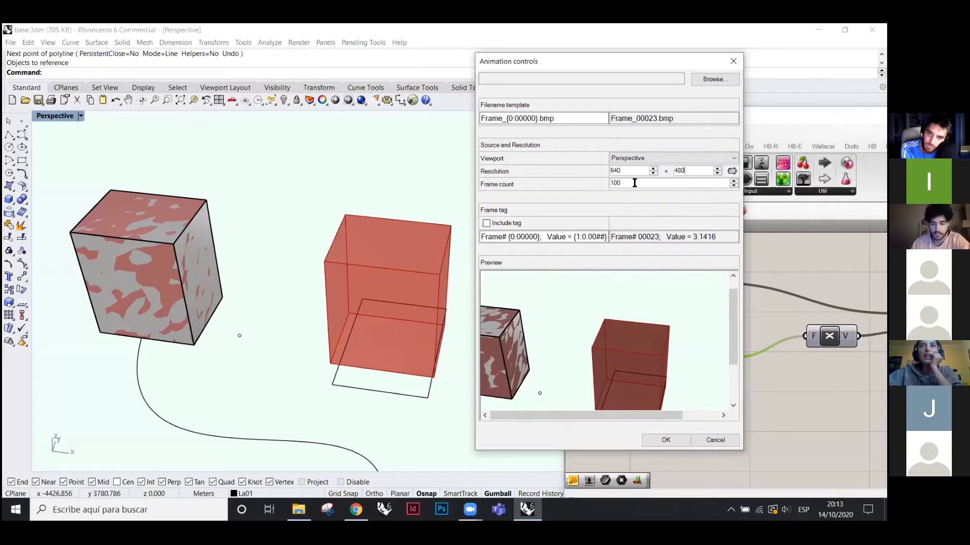
left_click_drag(569, 61, 268, 55)
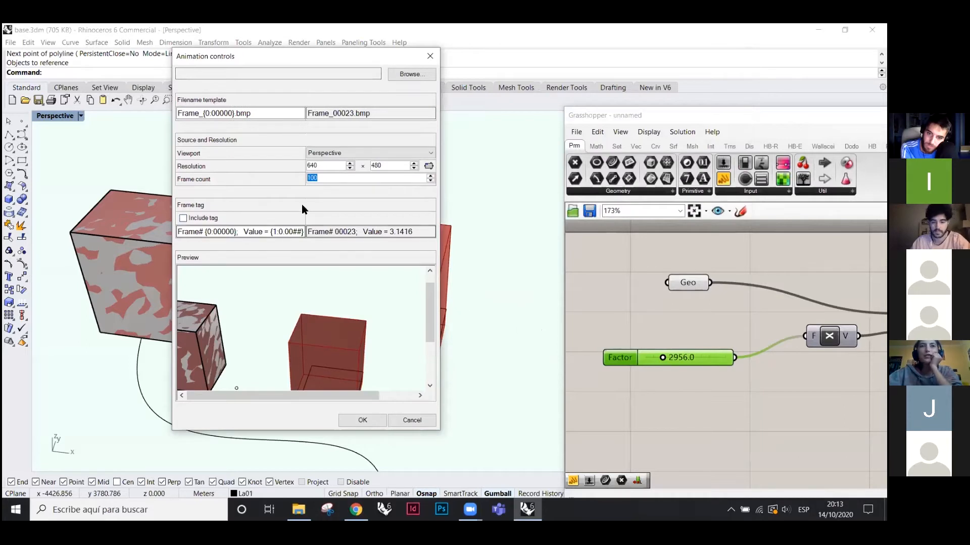
- Change the animation frame count from 100 to 20
left_click(331, 181)
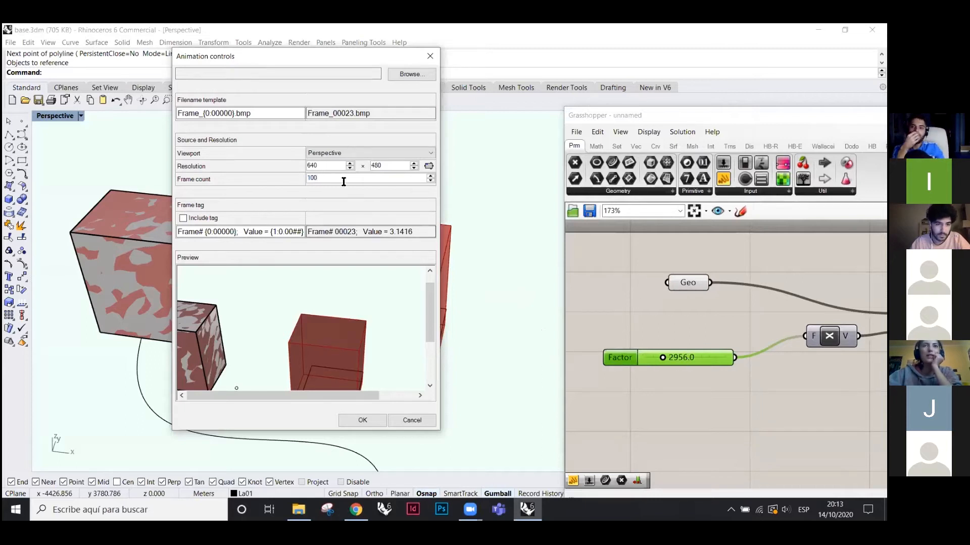
double_click(324, 179)
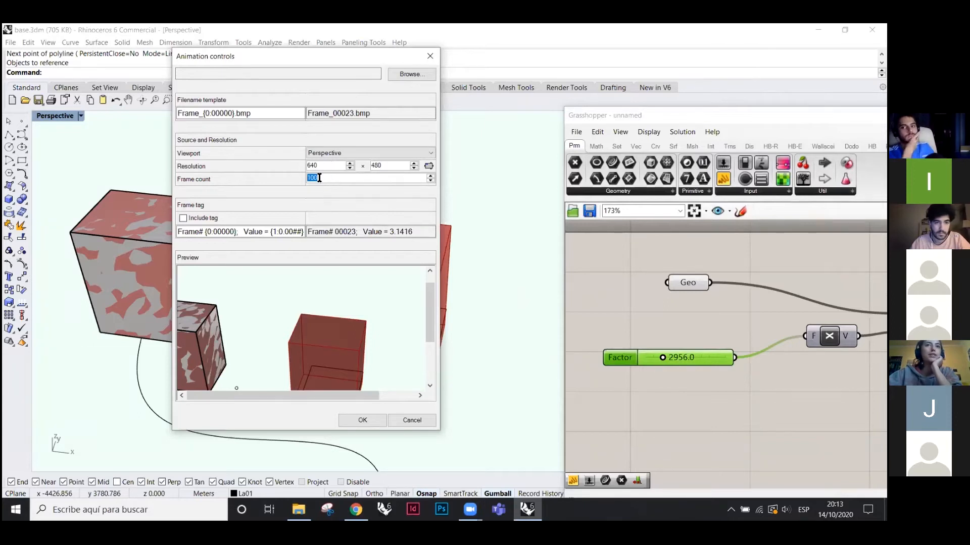
left_click(326, 178)
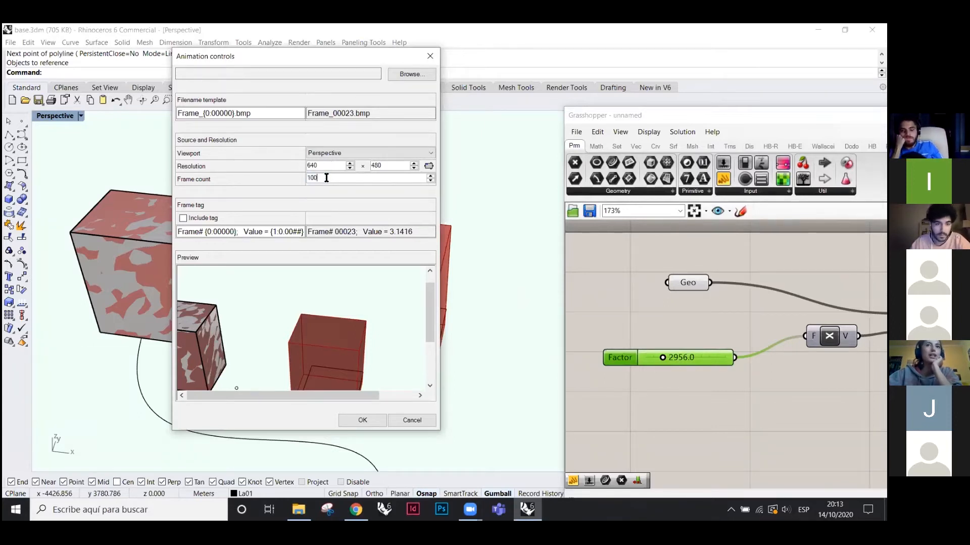
double_click(318, 179)
type("22")
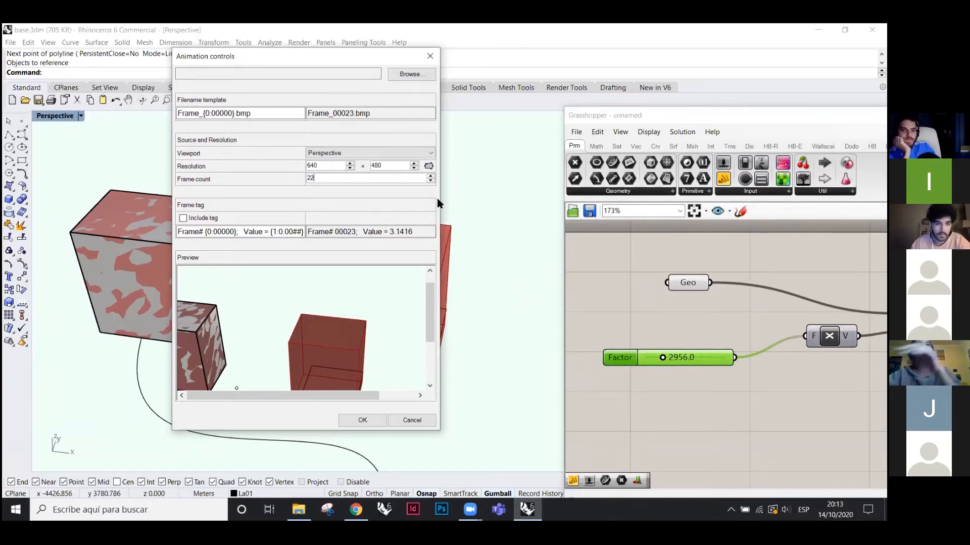
key("BackSpace")
type("0")
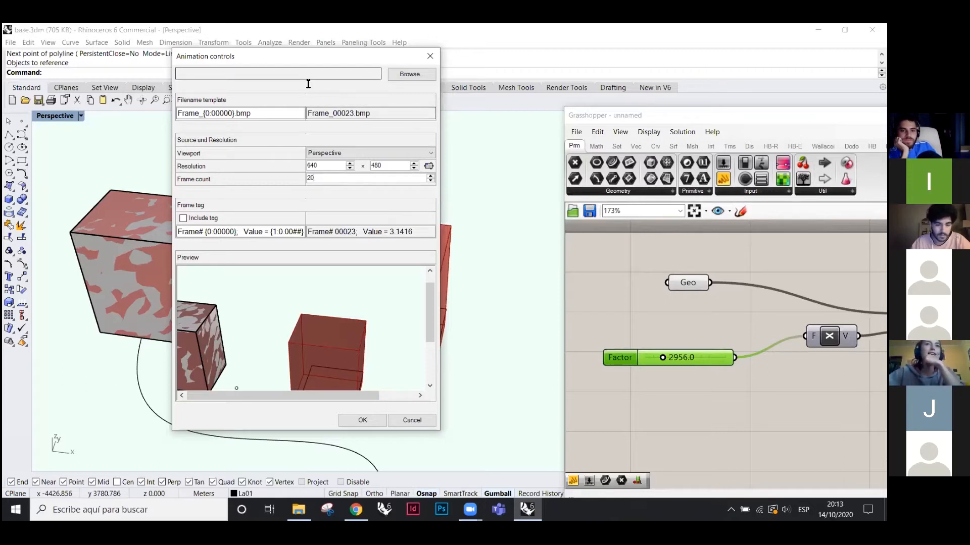
left_click(291, 76)
- Browse through Escuela > Soriano colab > Clase grass and choose Nueva carpeta as the output folder
left_click(410, 74)
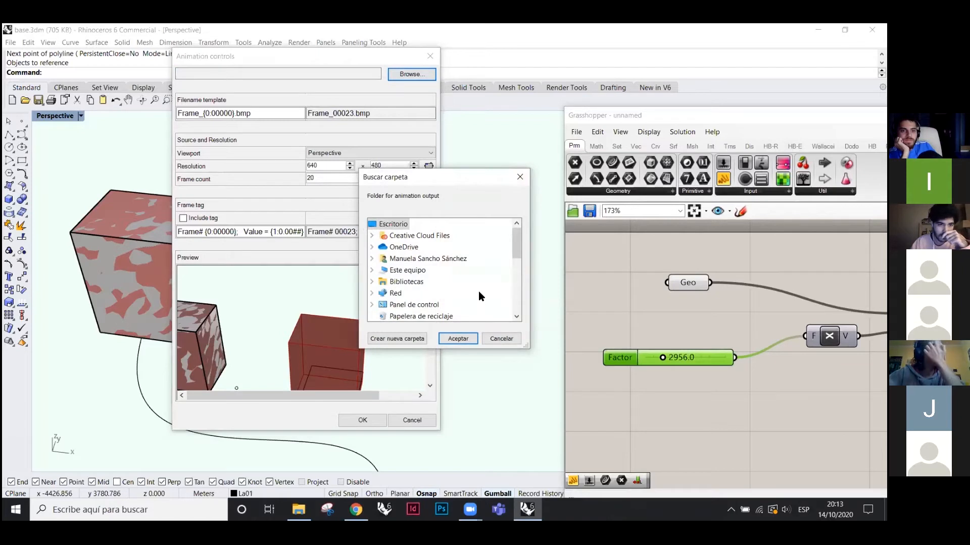
left_click_drag(515, 244, 515, 292)
double_click(400, 235)
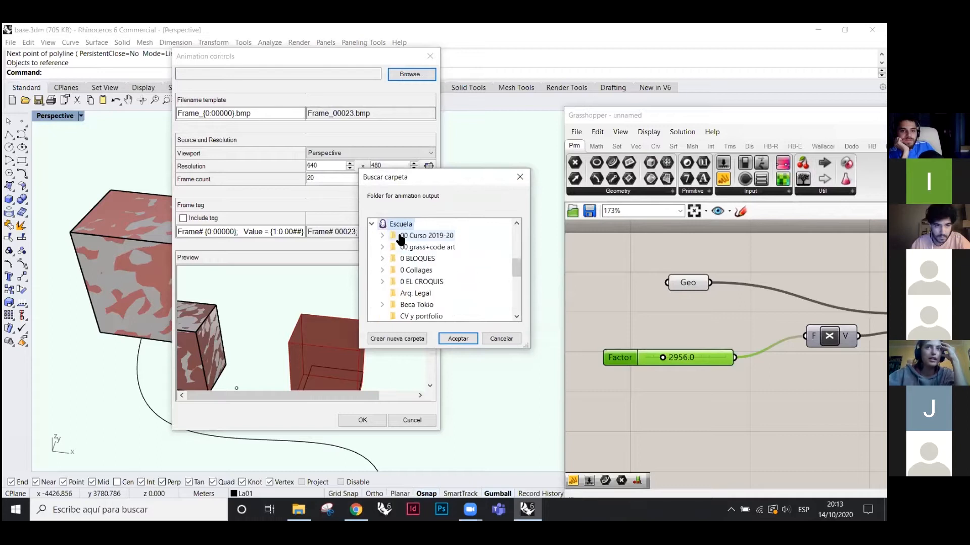
scroll(459, 298, "down", 3)
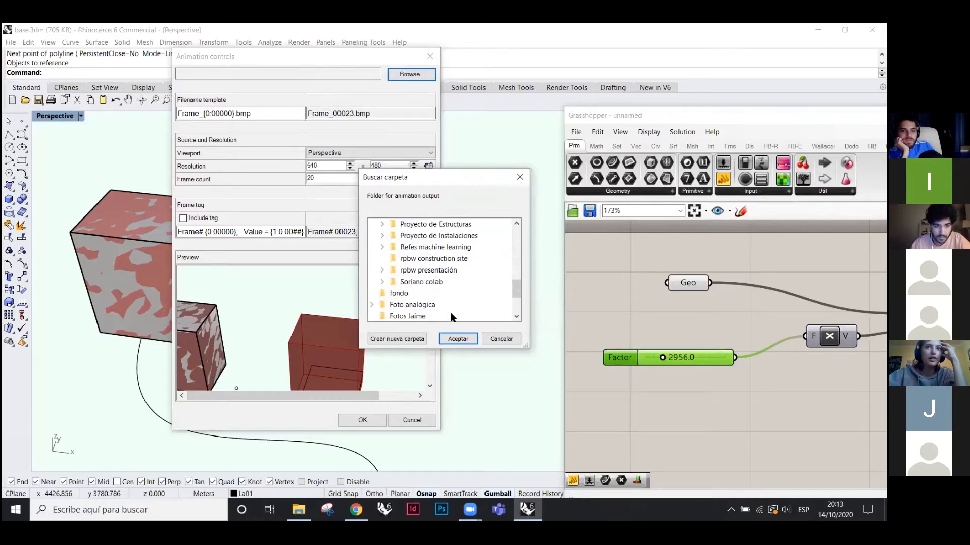
double_click(426, 282)
double_click(427, 293)
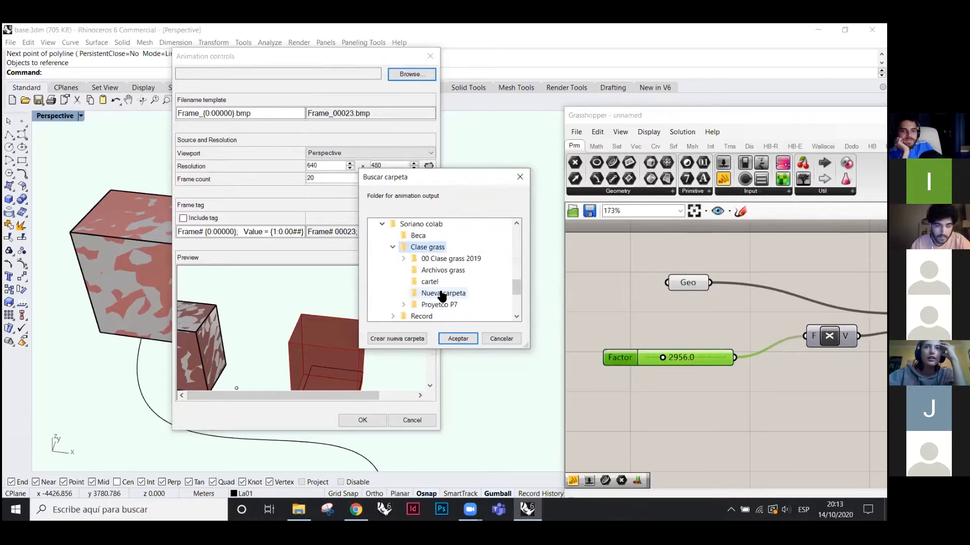
left_click(445, 293)
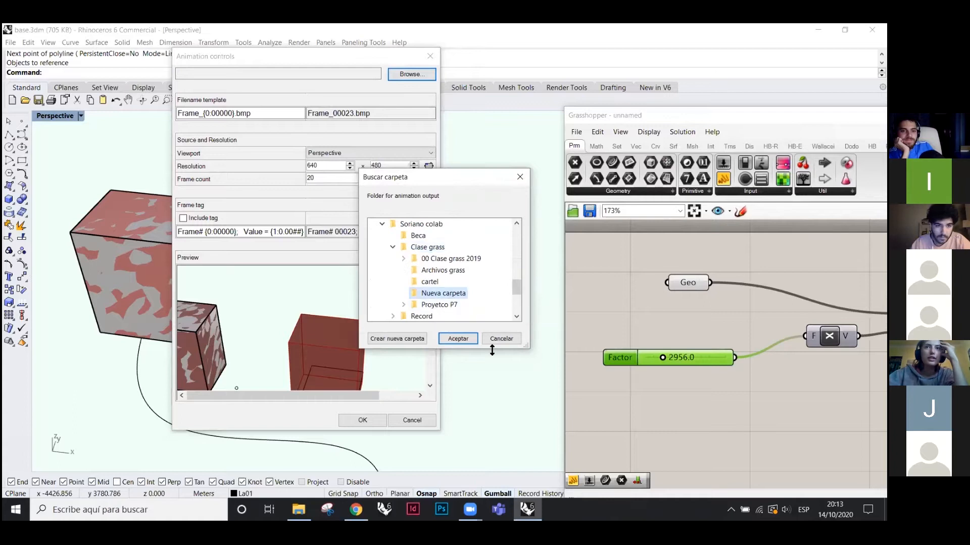
left_click(468, 340)
- Render the 20 animation frames and open Nueva carpeta in File Explorer
left_click(374, 420)
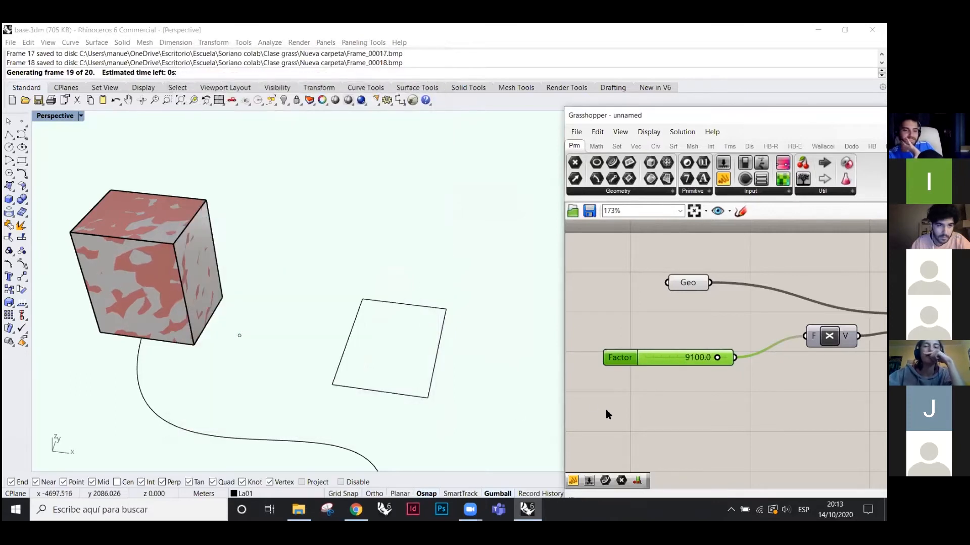
mouse_move(299, 509)
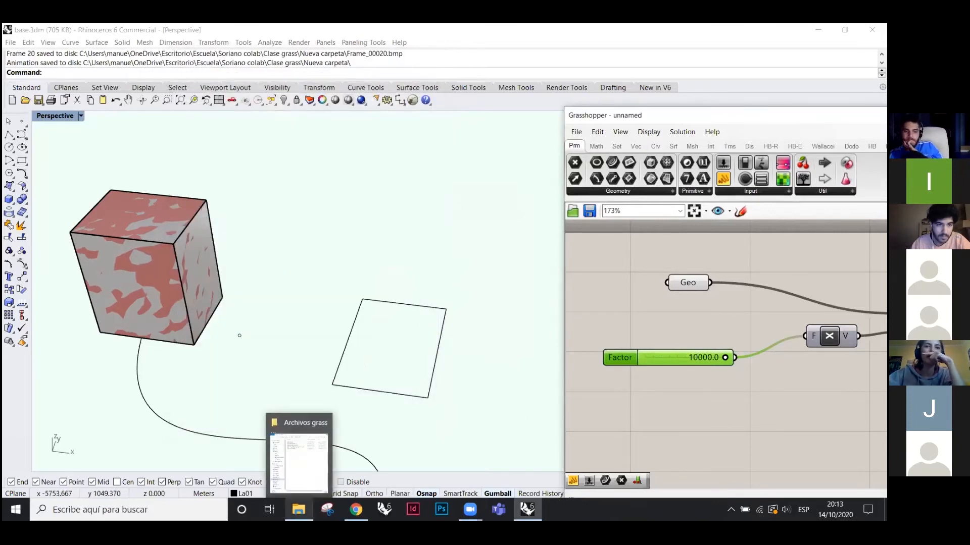
left_click(299, 463)
left_click(16, 70)
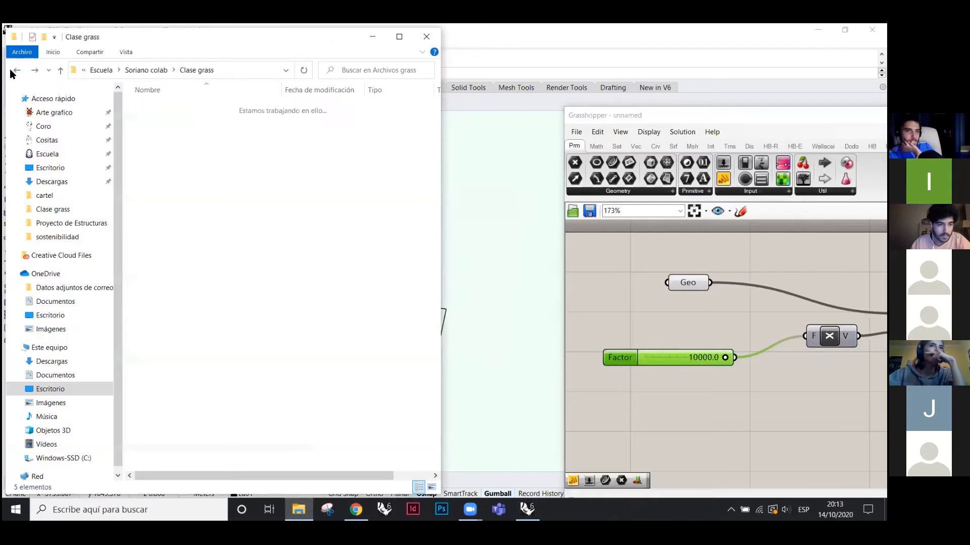
double_click(171, 144)
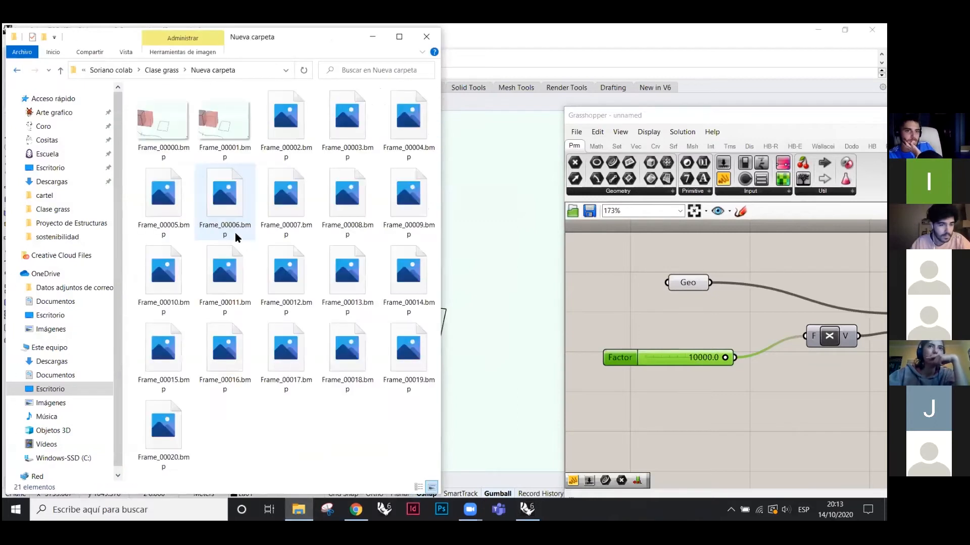
- Preview the rendered Frame bitmaps starting from Frame_00000 in Photos, then close it
left_click(158, 120)
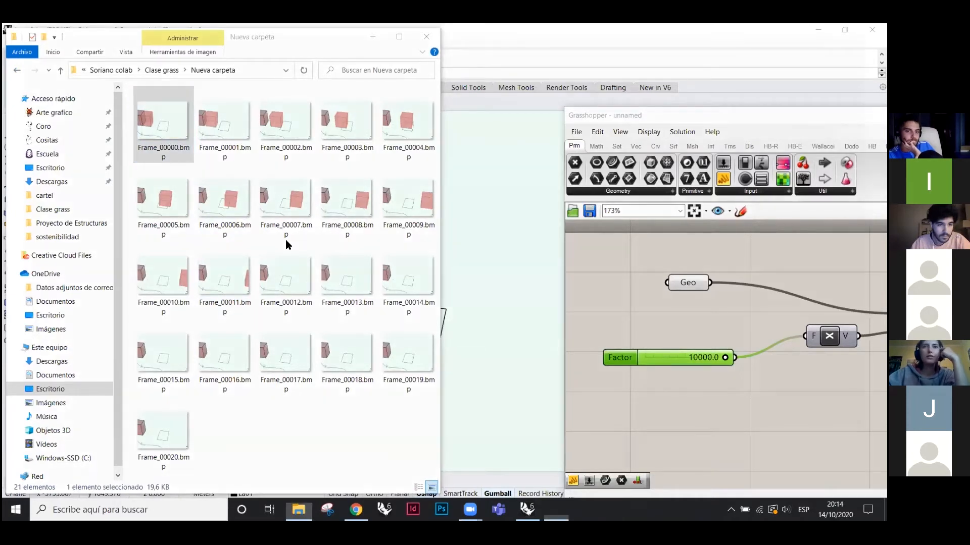
key("Right")
key("Right")
key("Right")
key("Right")
key("Right")
key("Right")
key("Right")
key("Right")
key("Right")
key("Right")
key("Right")
key("Left")
key("Left")
key("Left")
key("Left")
key("Left")
key("Left")
key("Left")
key("Left")
key("Left")
key("Left")
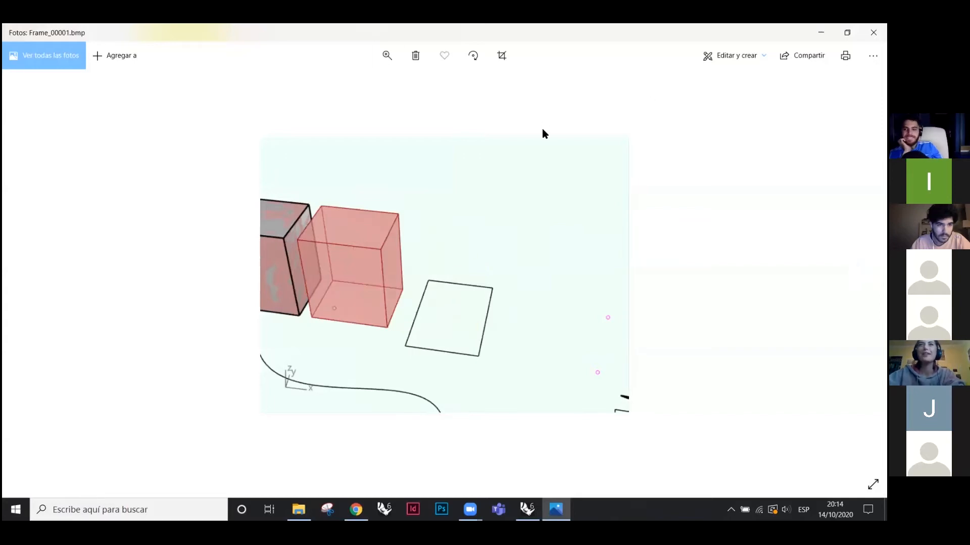
key("alt+F4")
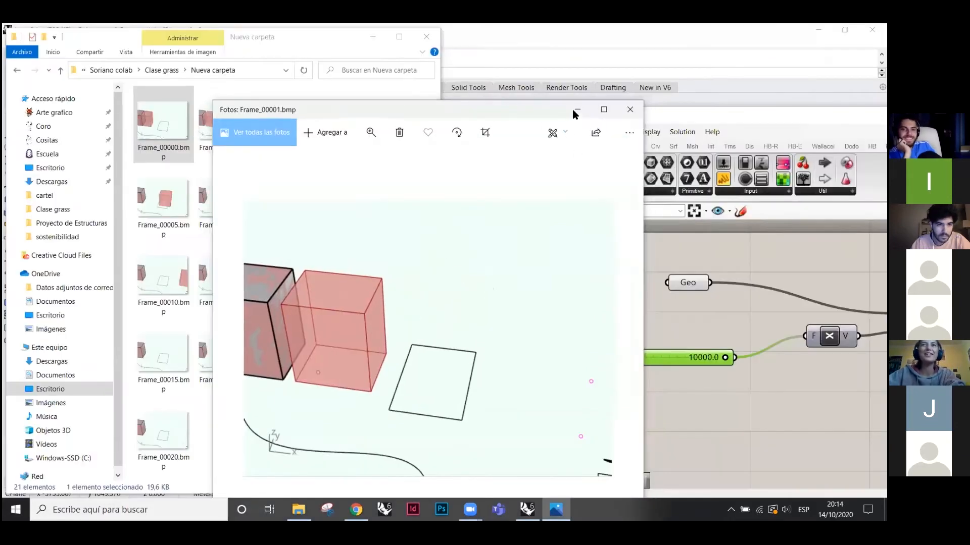
- Move the Grasshopper editor up and left to uncover Rhino's layers and properties panels
left_click(605, 263)
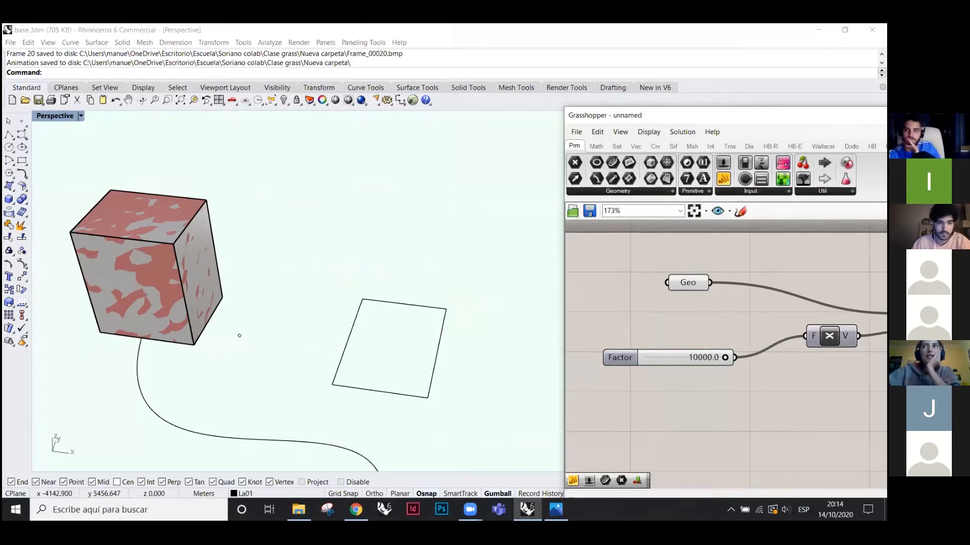
scroll(625, 322, "down", 3)
left_click_drag(660, 113, 470, 77)
scroll(481, 278, "up", 4)
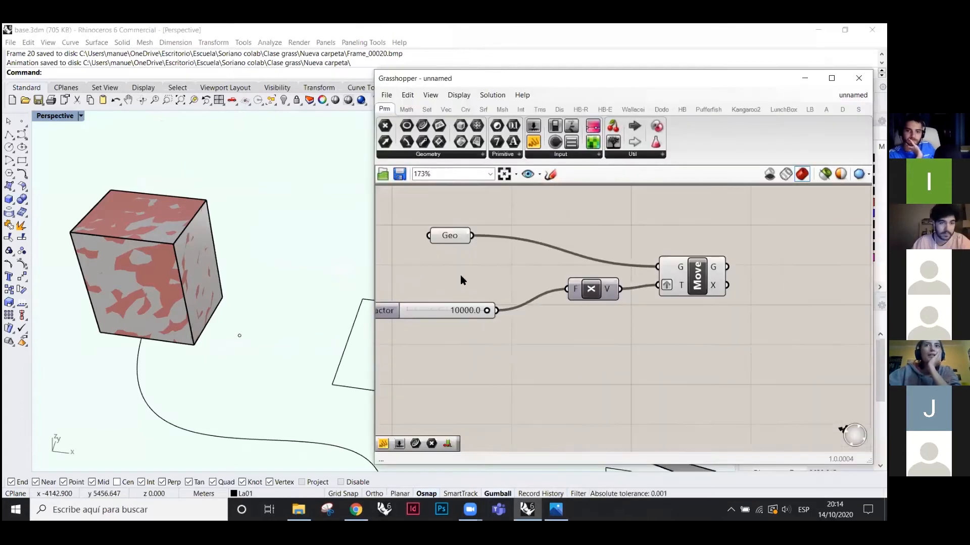
scroll(507, 278, "down", 1)
scroll(708, 286, "down", 1)
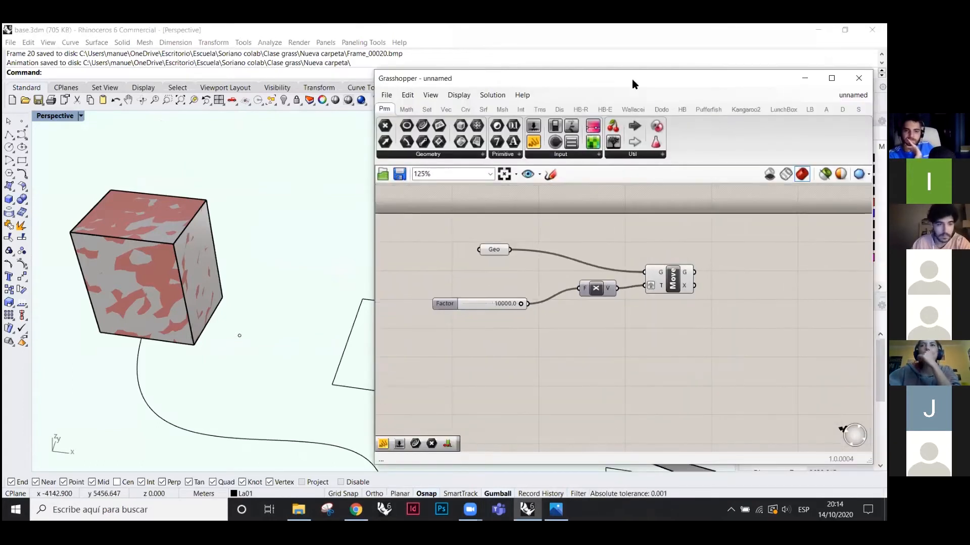
left_click_drag(623, 78, 457, 92)
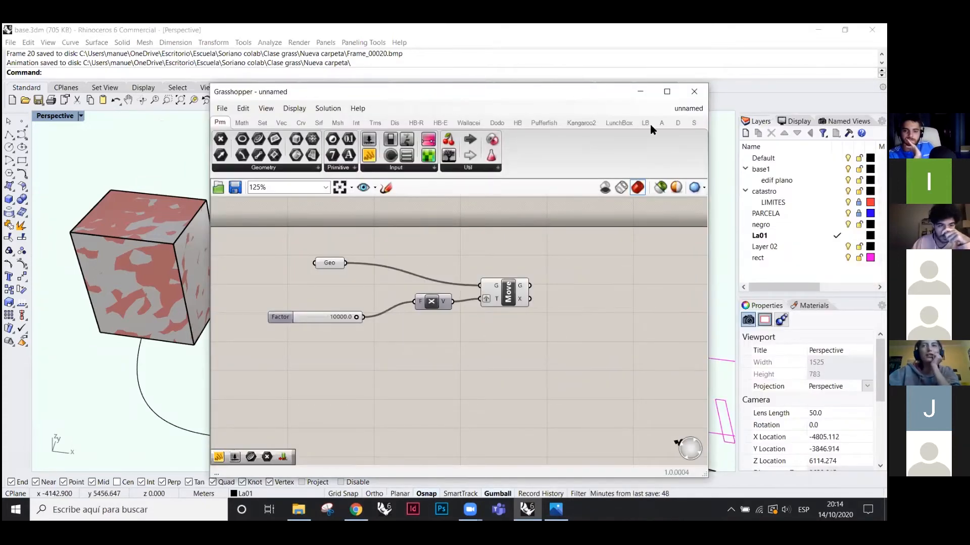
scroll(148, 249, "down", 4)
scroll(148, 248, "down", 1)
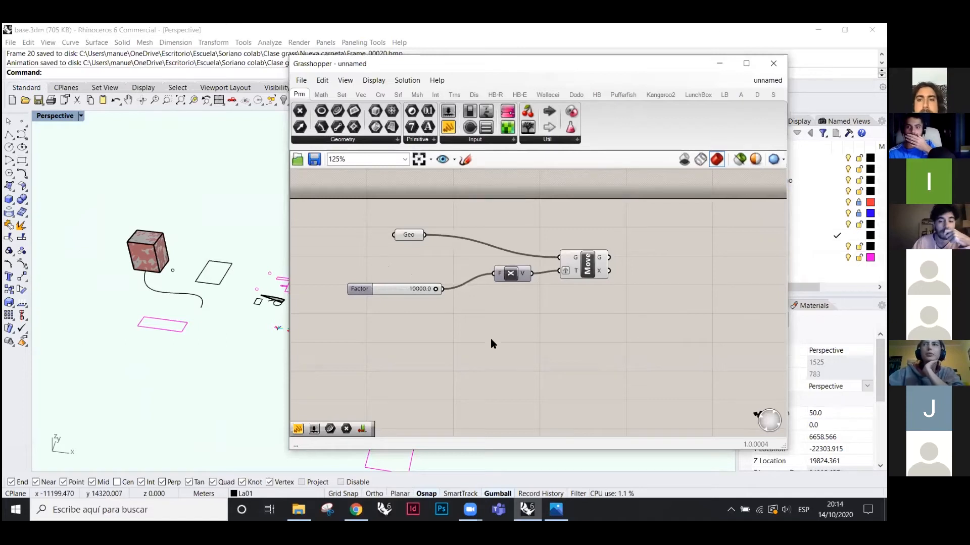
- Return File Explorer to the Clase grass folder
left_click(298, 510)
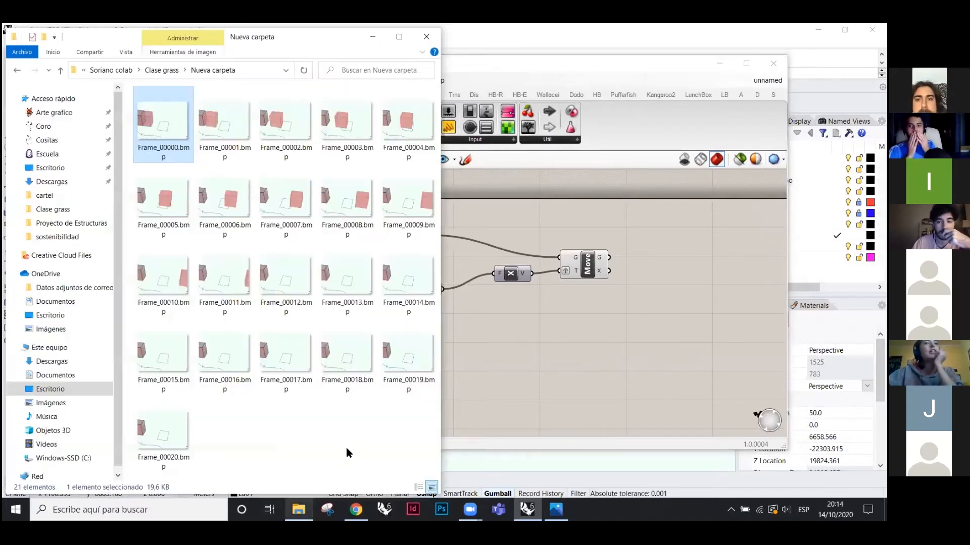
left_click(17, 70)
left_click(599, 347)
left_click(302, 81)
left_click(428, 331)
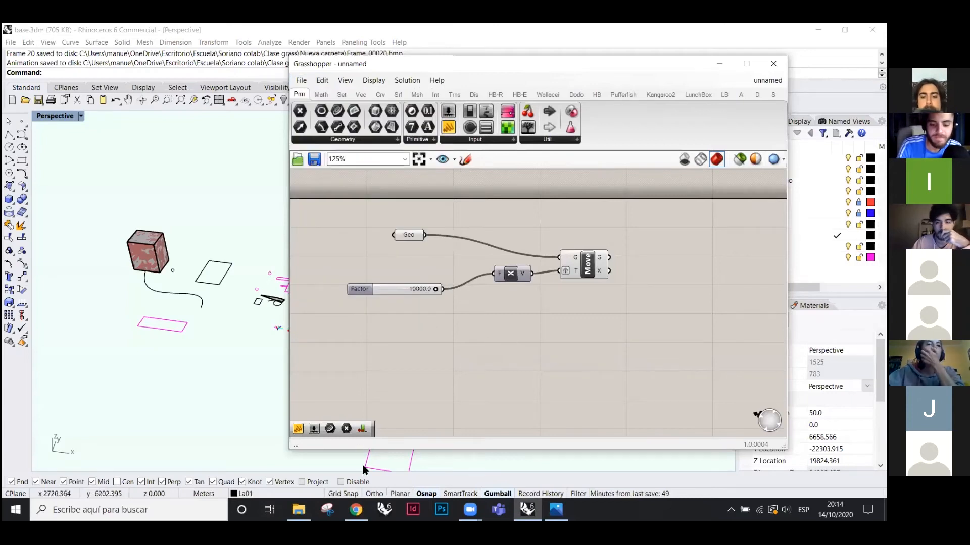
left_click(298, 510)
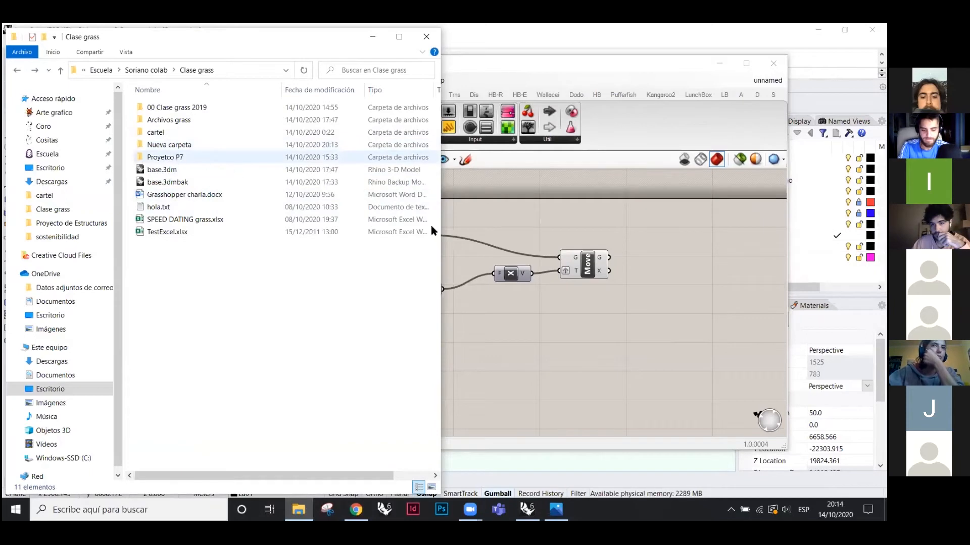
- Open the Archivos grass folder and drop Prueba excel.gh onto the Grasshopper canvas
double_click(168, 121)
left_click(455, 330)
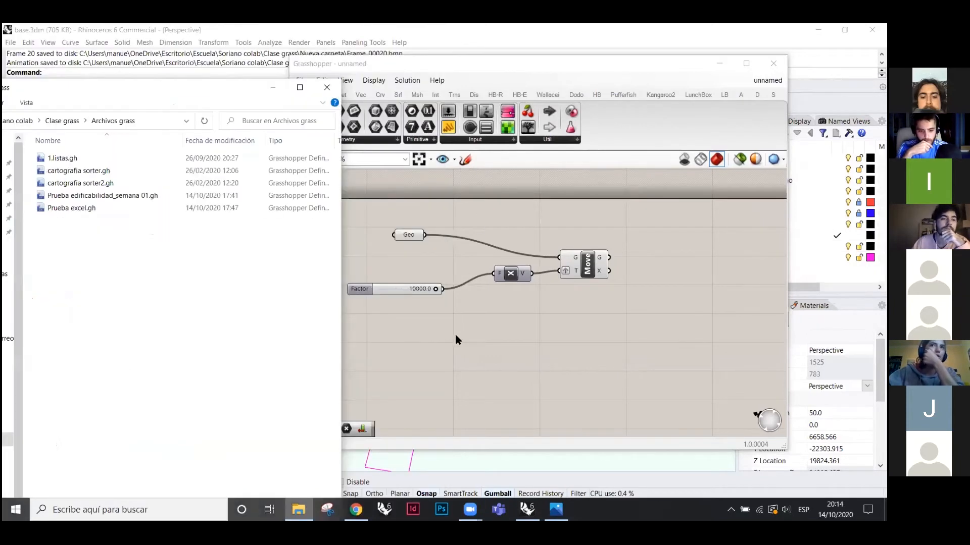
left_click(301, 80)
left_click(321, 96)
left_click(301, 81)
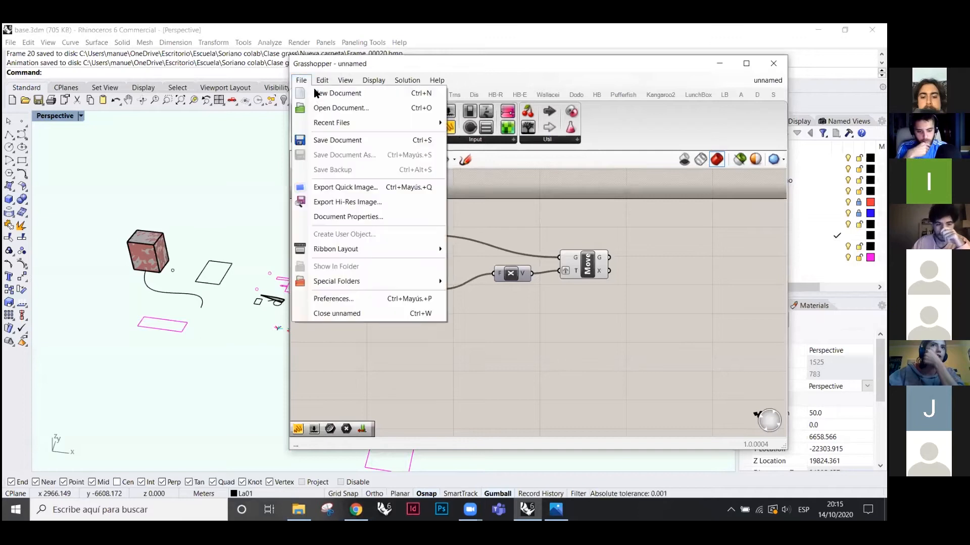
left_click(347, 108)
left_click(680, 328)
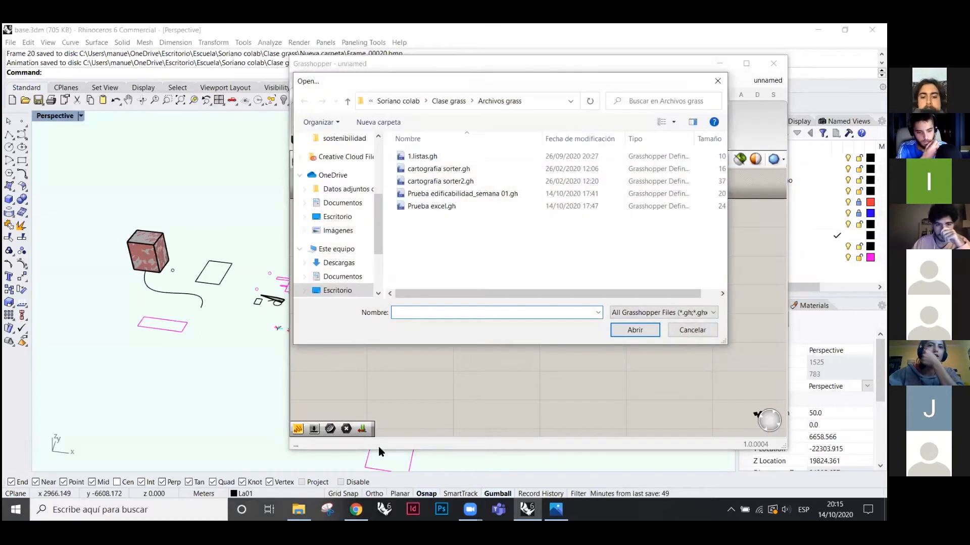
left_click(298, 510)
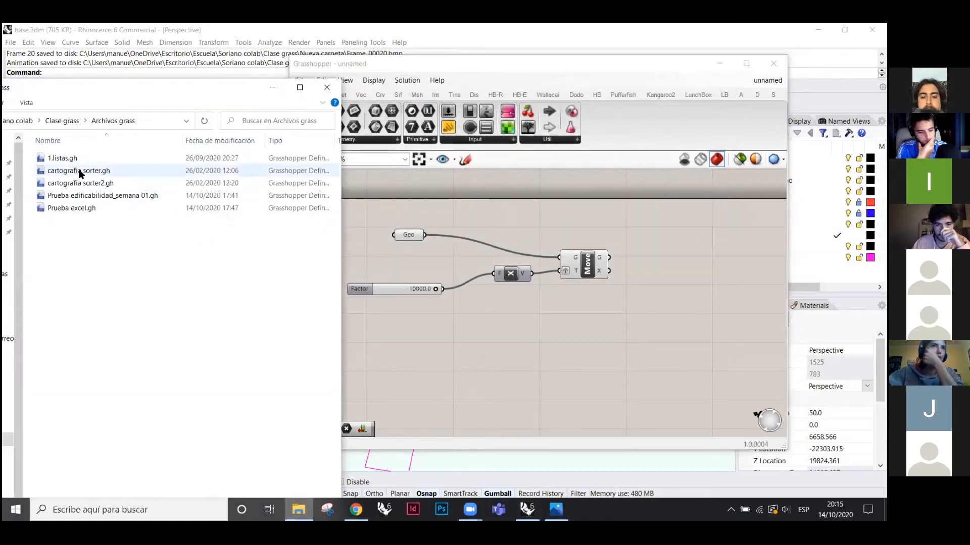
left_click_drag(69, 208, 606, 372)
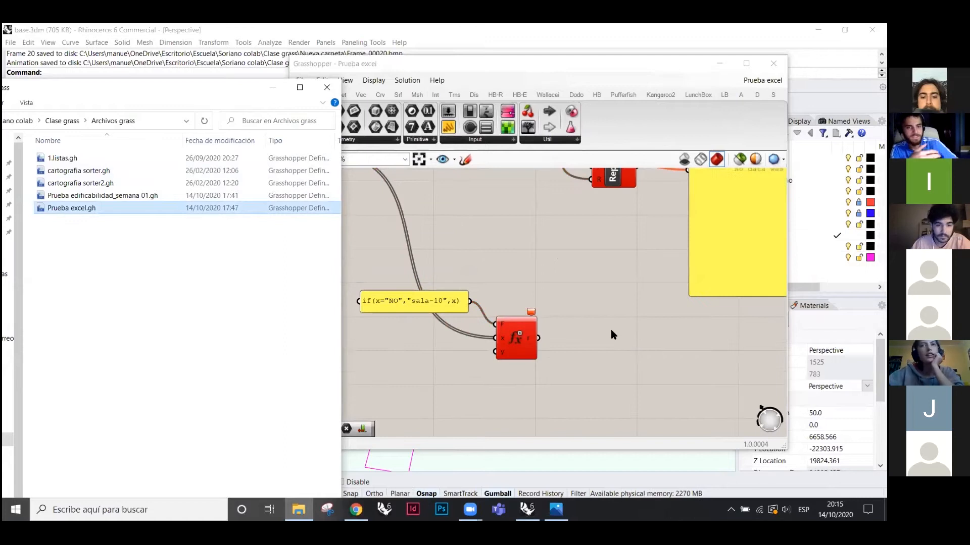
- Move and widen the Grasshopper editor toward the right side of the screen
left_click(614, 335)
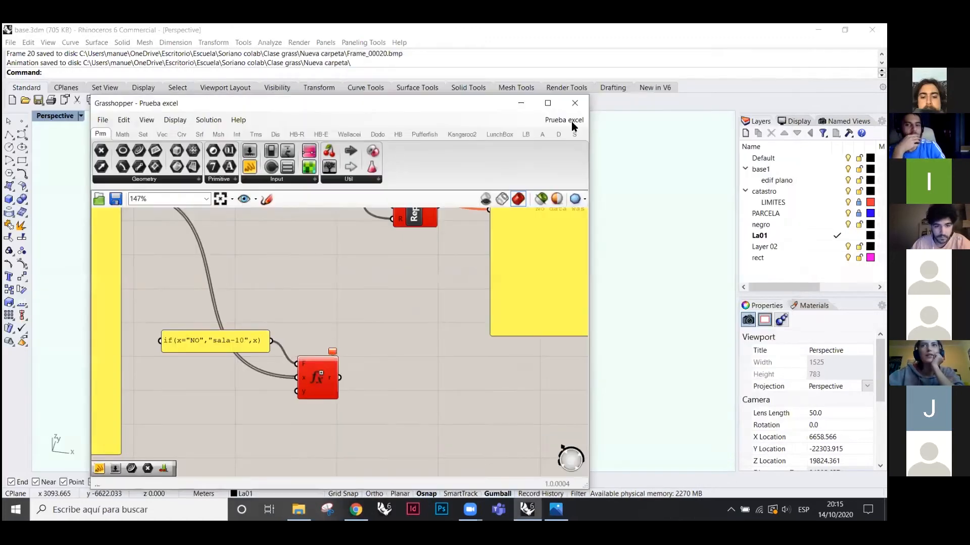
left_click(571, 121)
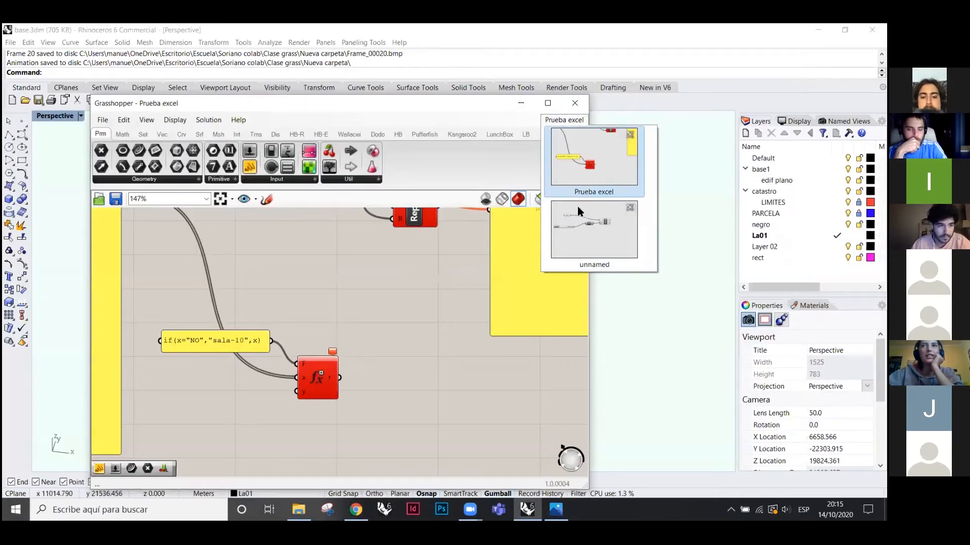
left_click(584, 158)
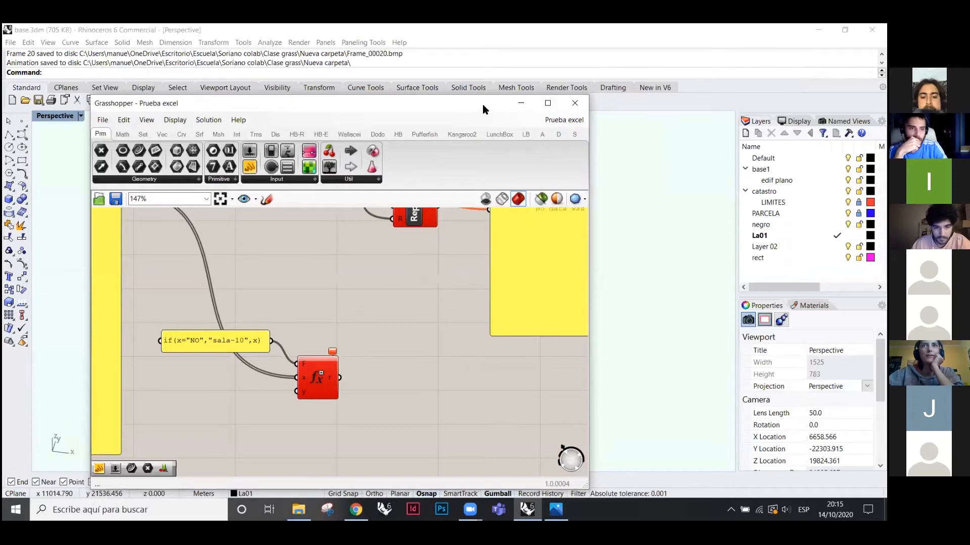
left_click_drag(507, 105, 636, 76)
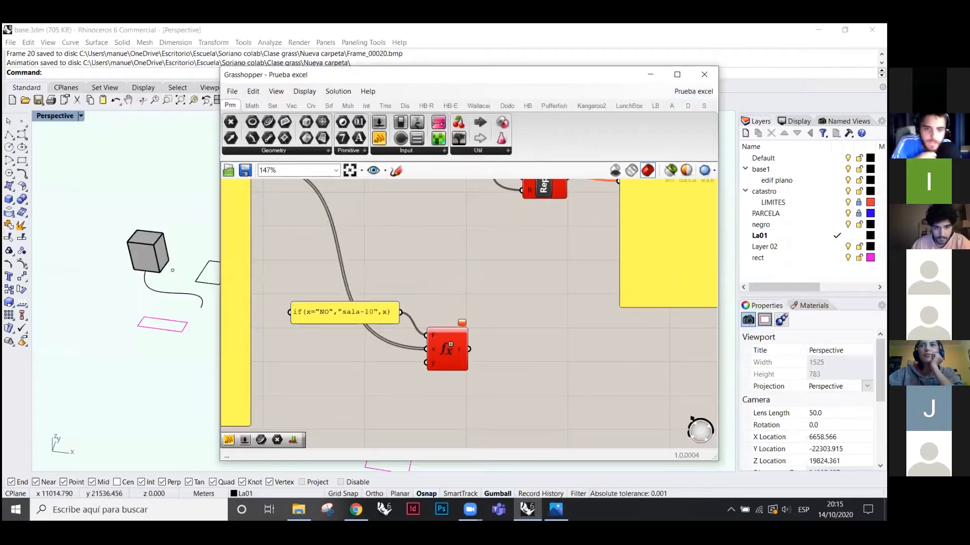
left_click_drag(721, 253, 884, 252)
left_click_drag(566, 75, 611, 48)
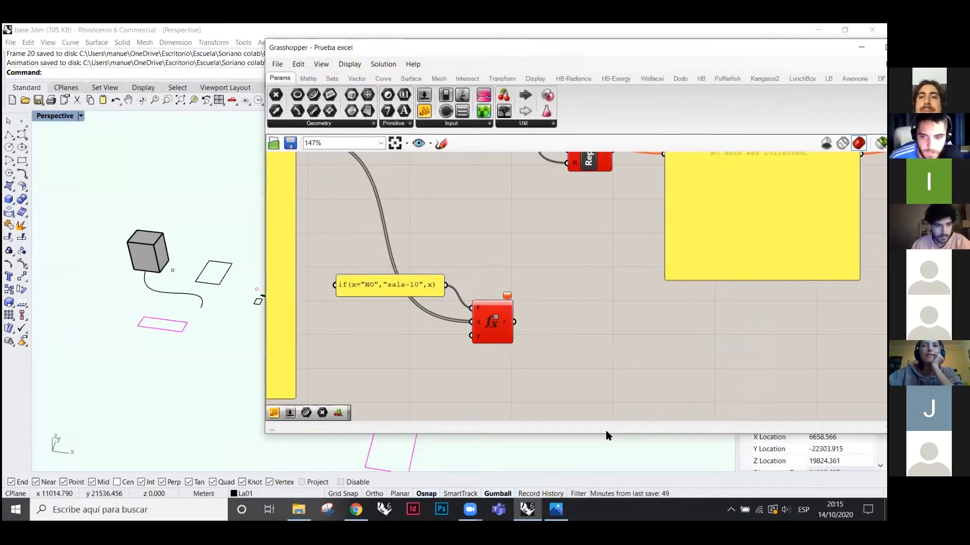
double_click(608, 434)
scroll(668, 353, "down", 5)
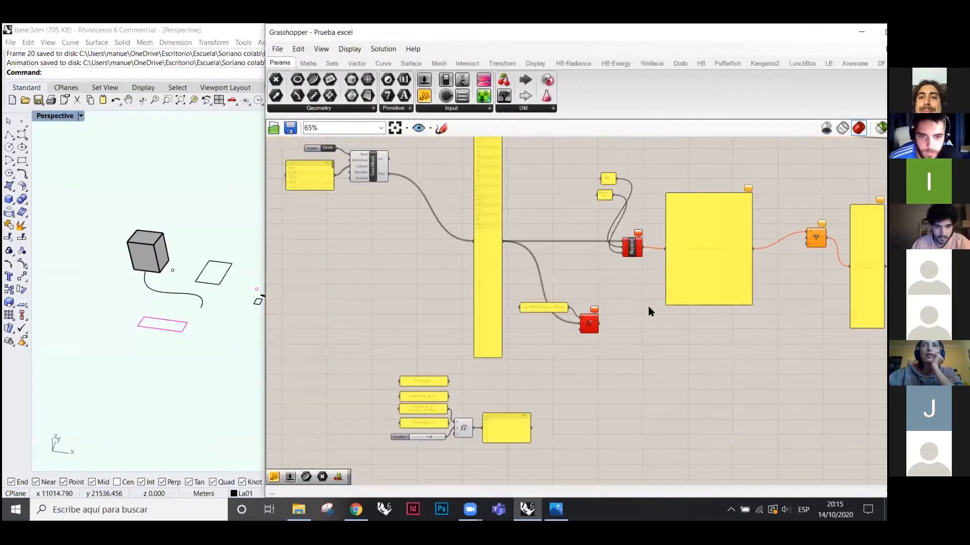
scroll(645, 450, "down", 5)
scroll(578, 337, "up", 3)
scroll(577, 337, "down", 3)
scroll(533, 306, "up", 3)
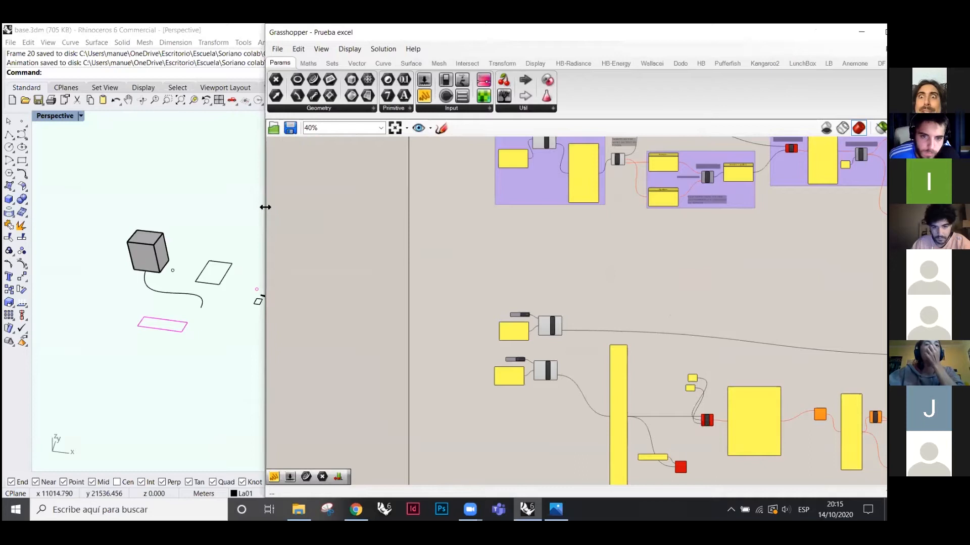
- Narrow the editor to the right half and zoom onto the two ExcelRead components
left_click_drag(202, 223, 204, 223)
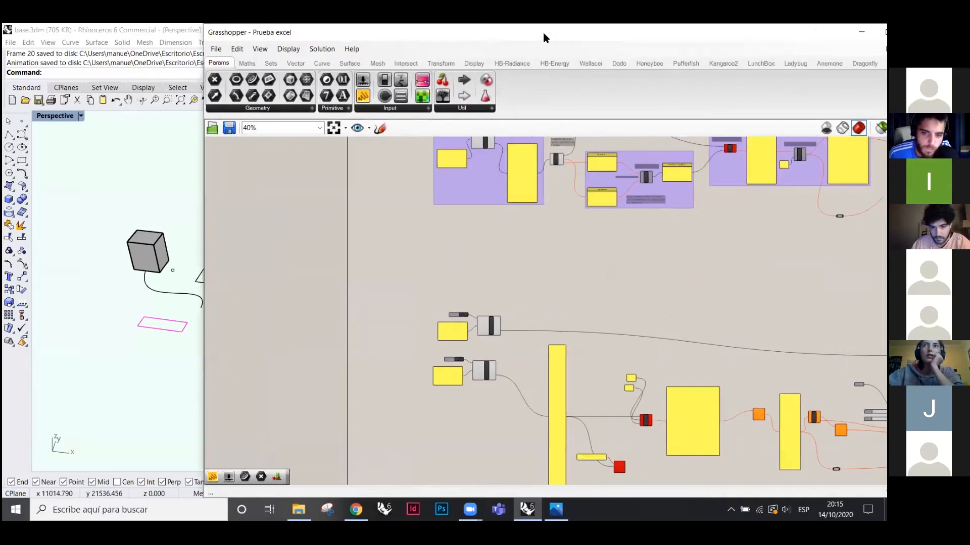
left_click_drag(489, 25, 429, 36)
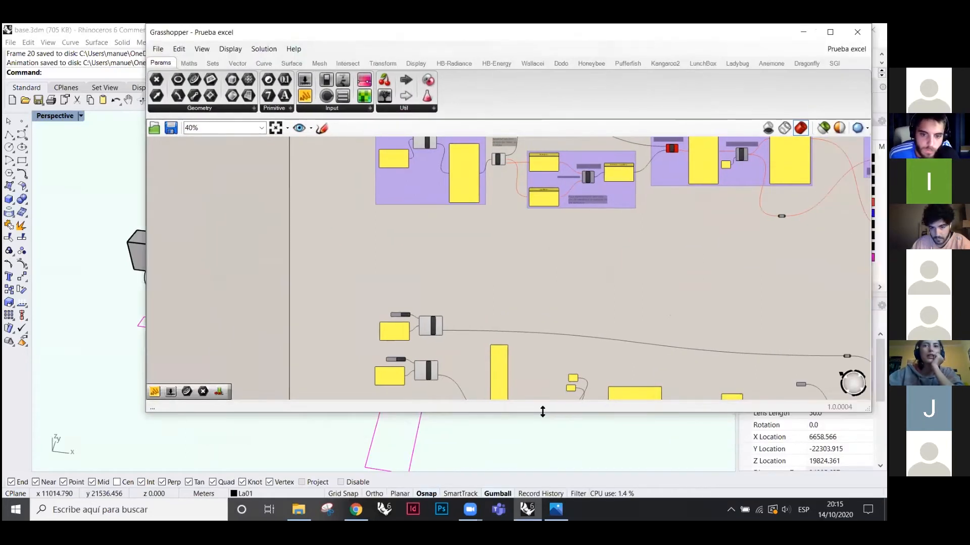
left_click_drag(549, 414, 548, 500)
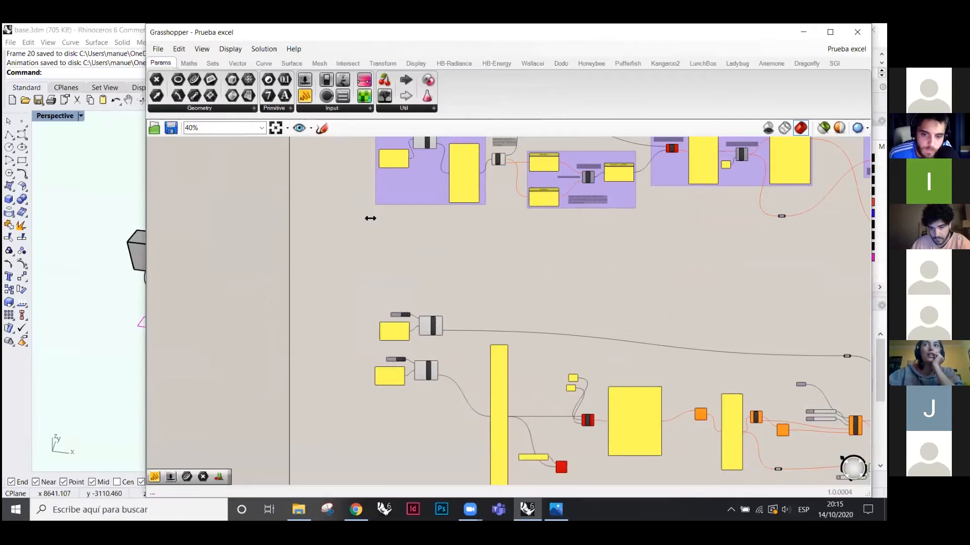
left_click_drag(370, 218, 371, 218)
scroll(641, 323, "down", 5)
scroll(777, 357, "up", 3)
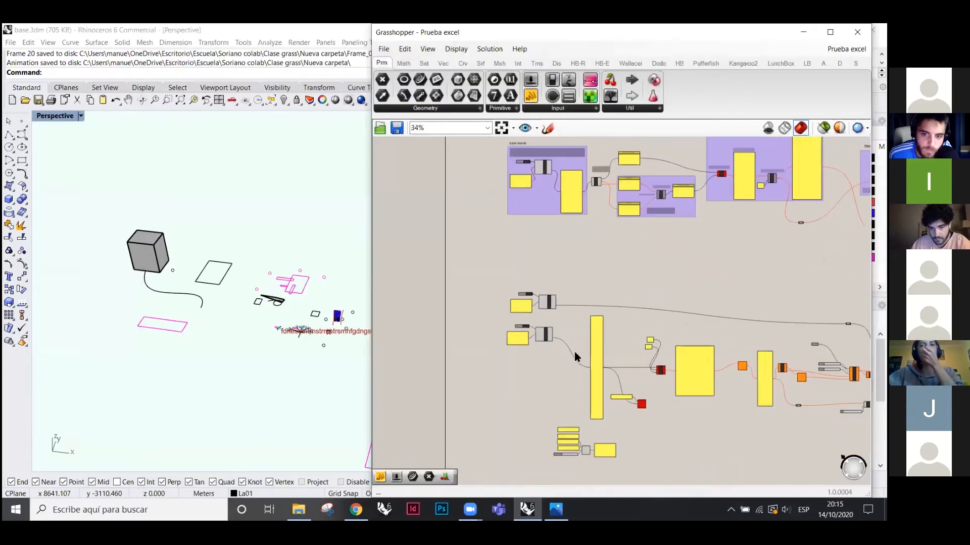
scroll(601, 406, "down", 3)
scroll(581, 390, "up", 4)
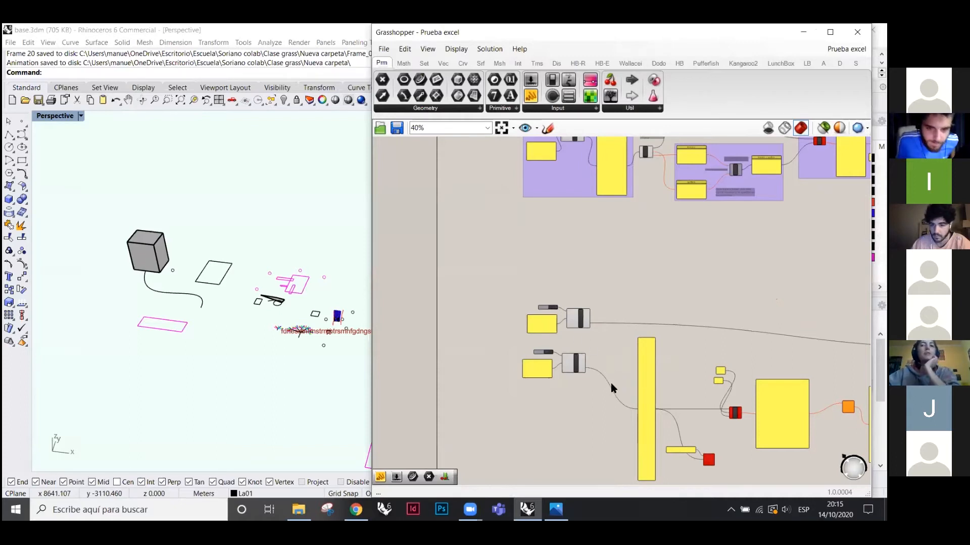
scroll(532, 363, "up", 5)
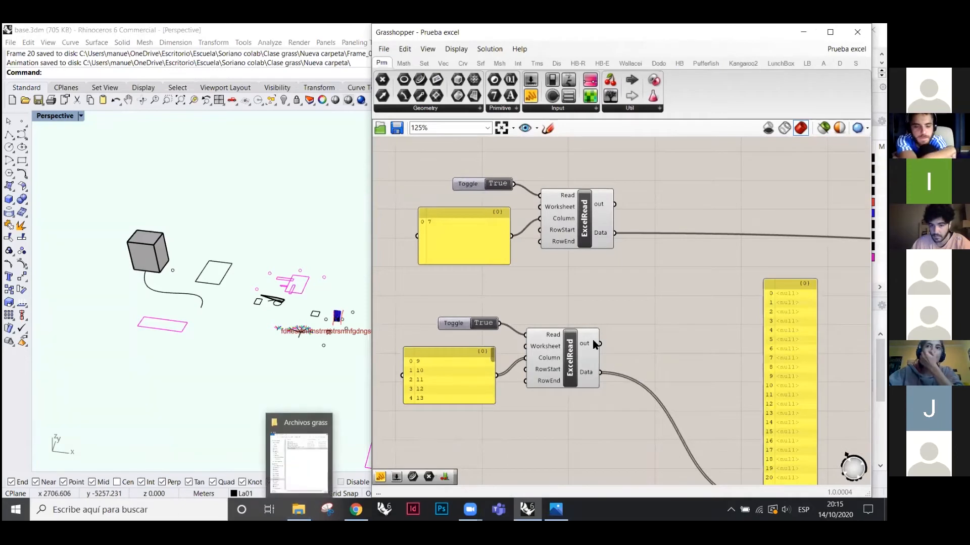
scroll(613, 297, "down", 2)
right_click_drag(174, 257, 168, 313)
- Delete the box, curve and rectangle from the Rhino model
left_click(153, 263)
left_click_drag(254, 212, 114, 319)
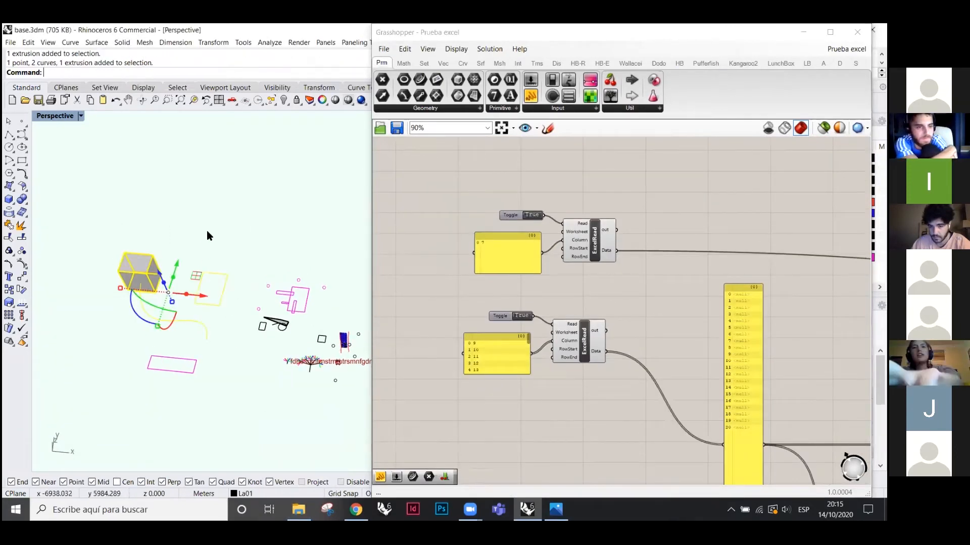
key("Delete")
- Zoom the canvas onto the Importar capas group and test-select the four magenta rectangles
scroll(153, 297, "down", 8)
scroll(295, 313, "up", 7)
scroll(113, 281, "up", 5)
scroll(116, 331, "up", 2)
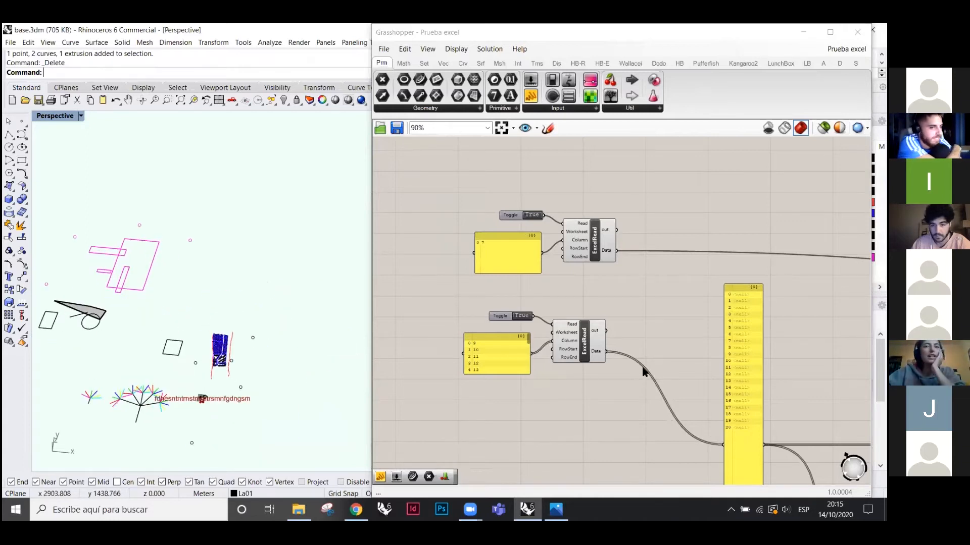
scroll(579, 308, "down", 2)
scroll(585, 401, "down", 2)
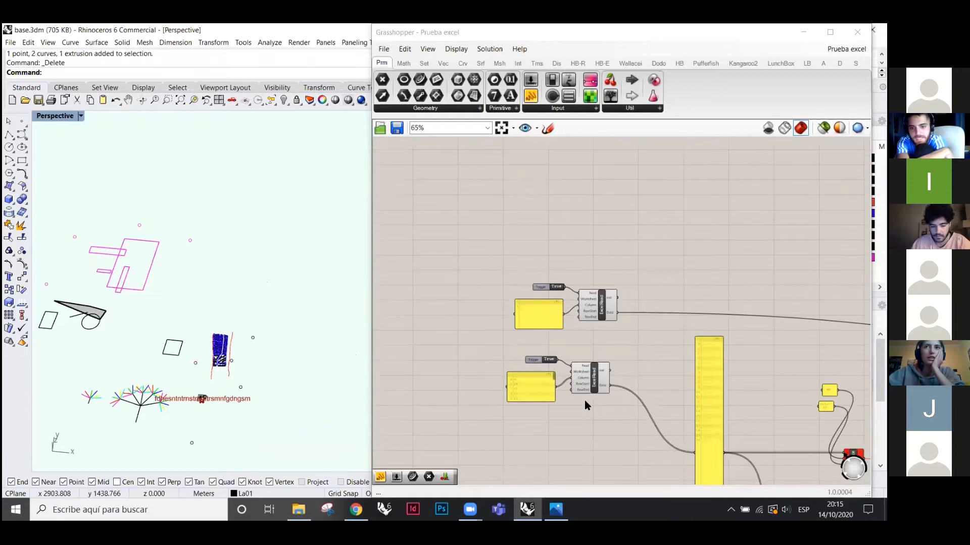
scroll(583, 400, "down", 3)
scroll(592, 238, "down", 3)
scroll(591, 237, "up", 6)
scroll(479, 262, "up", 4)
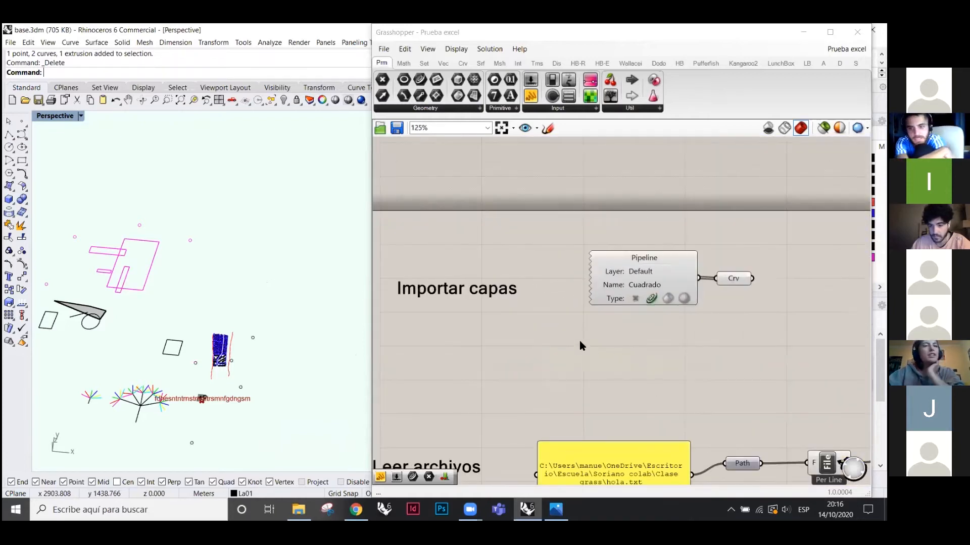
scroll(182, 272, "up", 5)
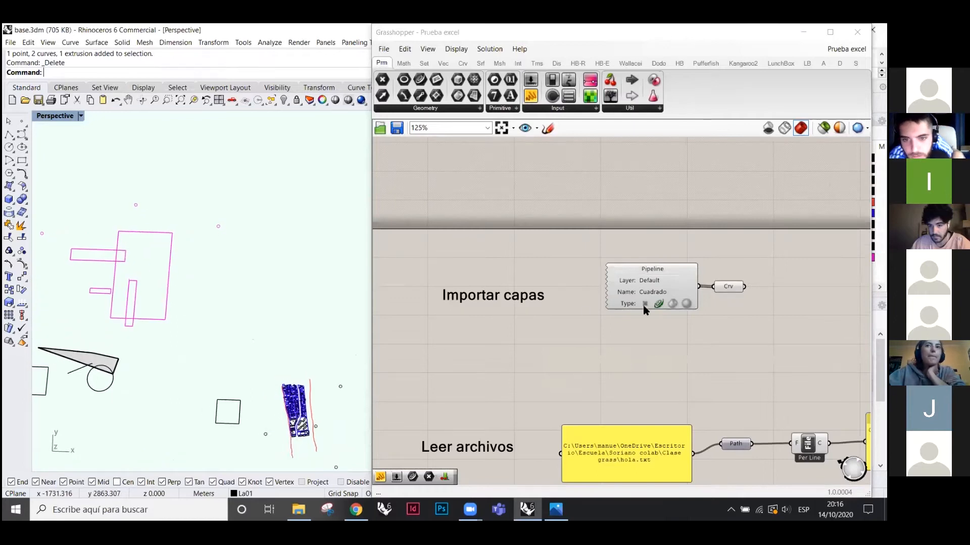
scroll(643, 306, "down", 2)
scroll(458, 325, "up", 1)
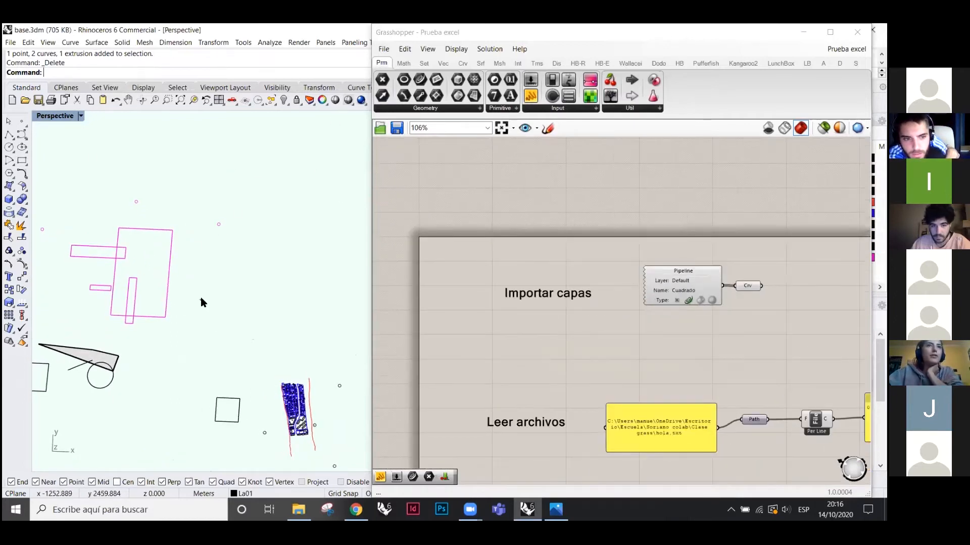
left_click_drag(201, 299, 89, 252)
left_click(213, 287)
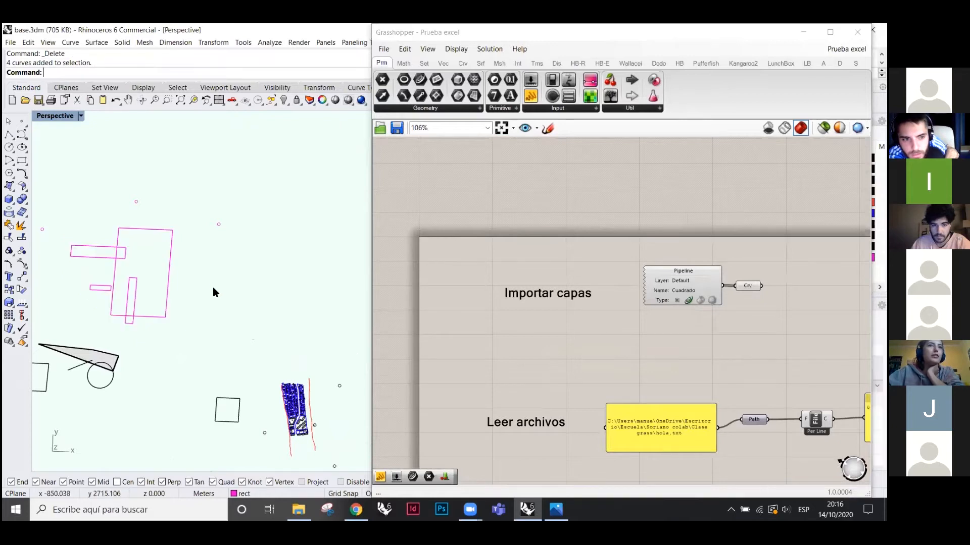
- Place a Geo parameter in Importar capas referencing the four magenta rectangles via Set Multiple Geometries
left_click(447, 111)
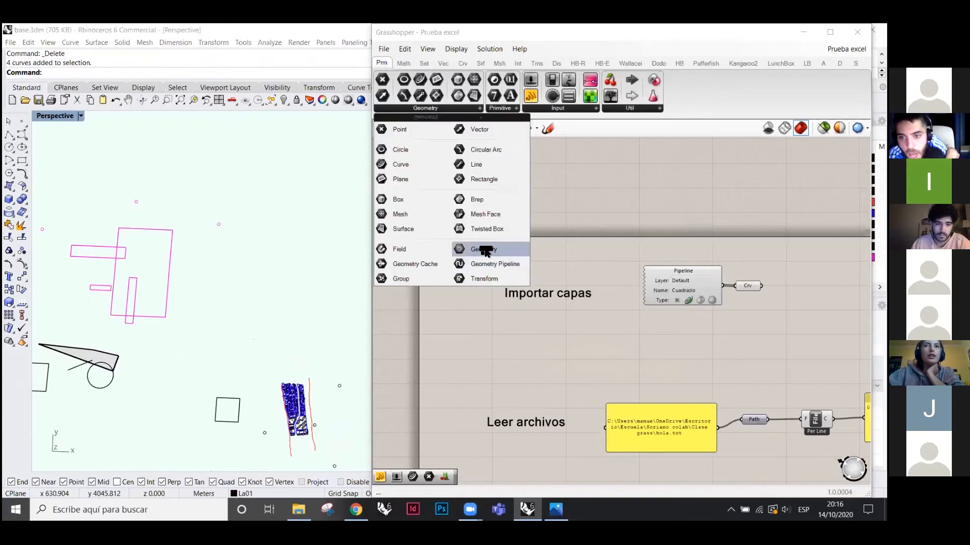
left_click_drag(449, 230, 541, 355)
right_click(538, 345)
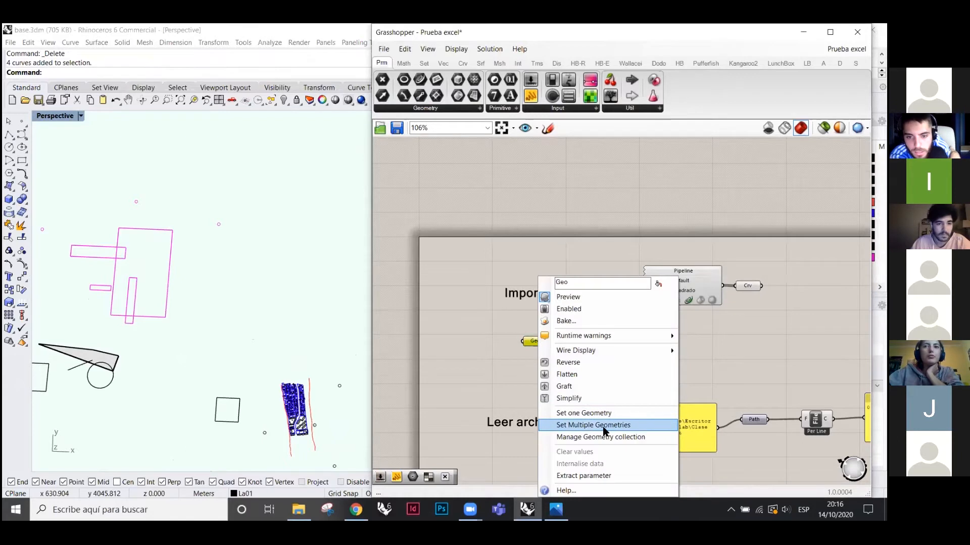
left_click(616, 426)
left_click_drag(217, 302, 81, 251)
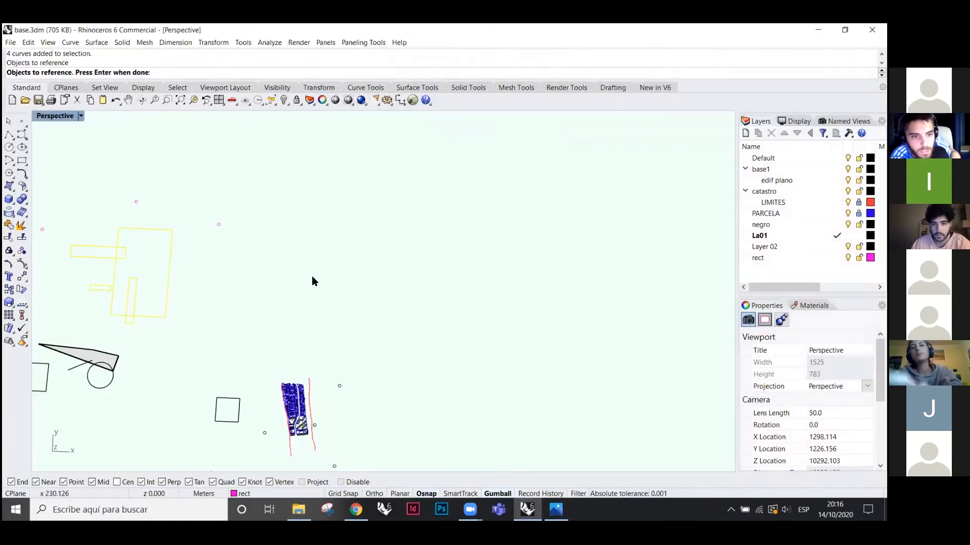
key("Return")
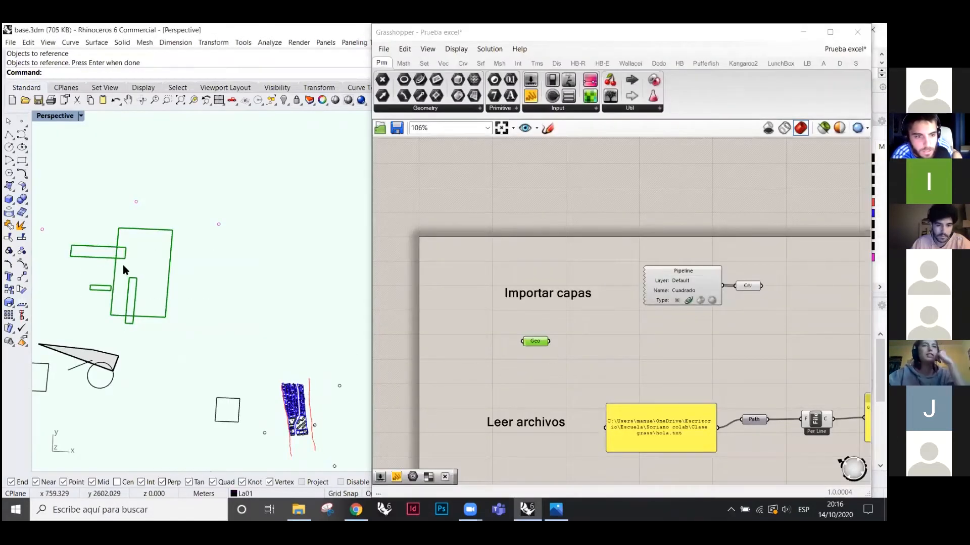
left_click(510, 27)
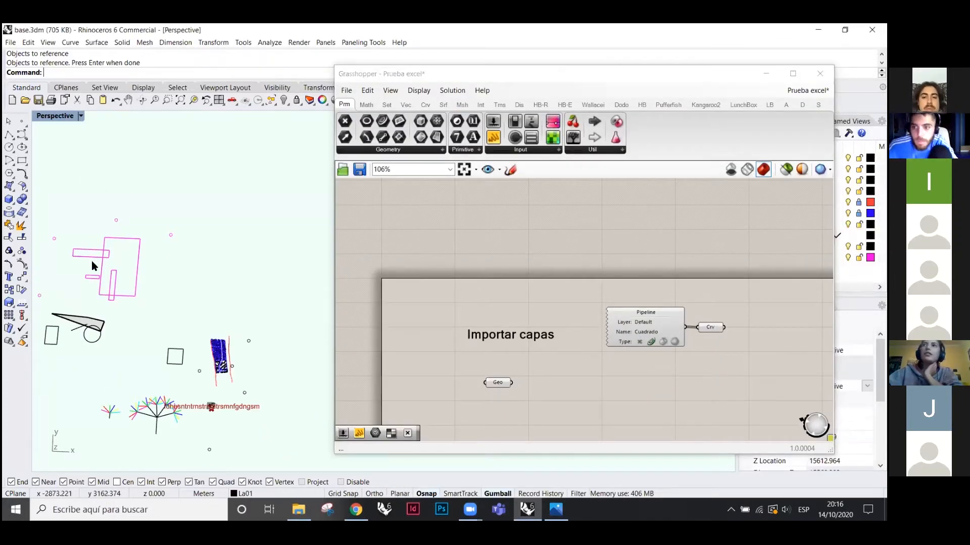
- Select the small magenta rectangle in the Rhino viewport and shift it to the right
left_click(135, 271)
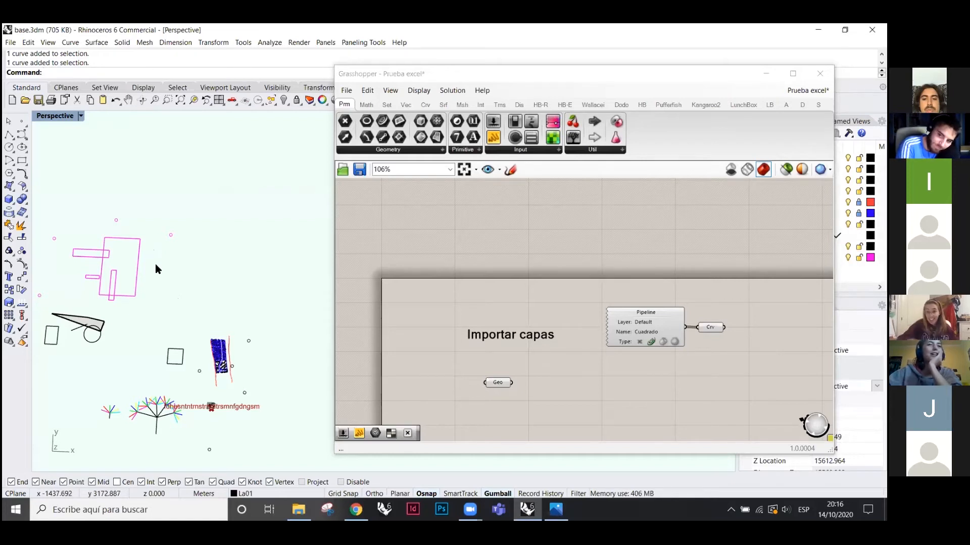
scroll(85, 278, "up", 12)
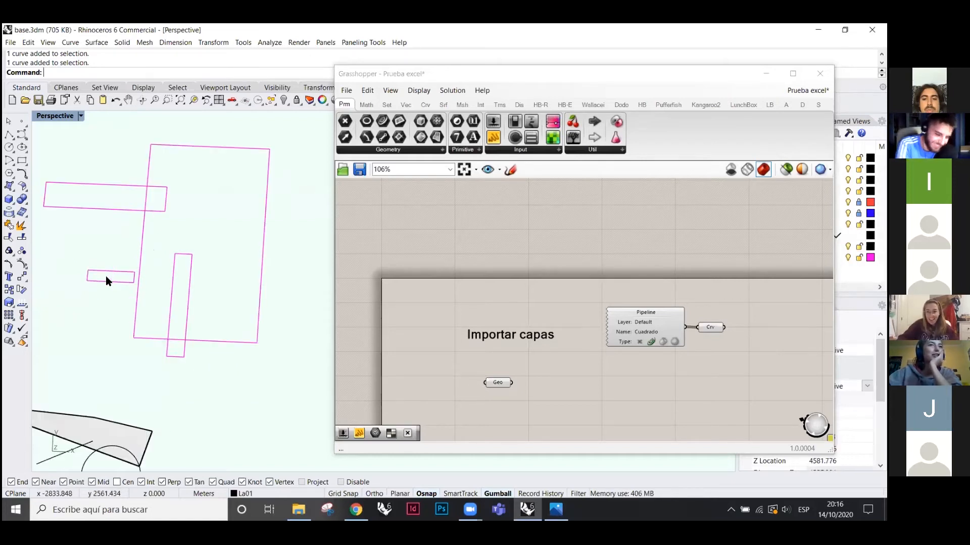
left_click_drag(131, 283, 158, 289)
left_click(91, 239)
scroll(96, 248, "down", 5)
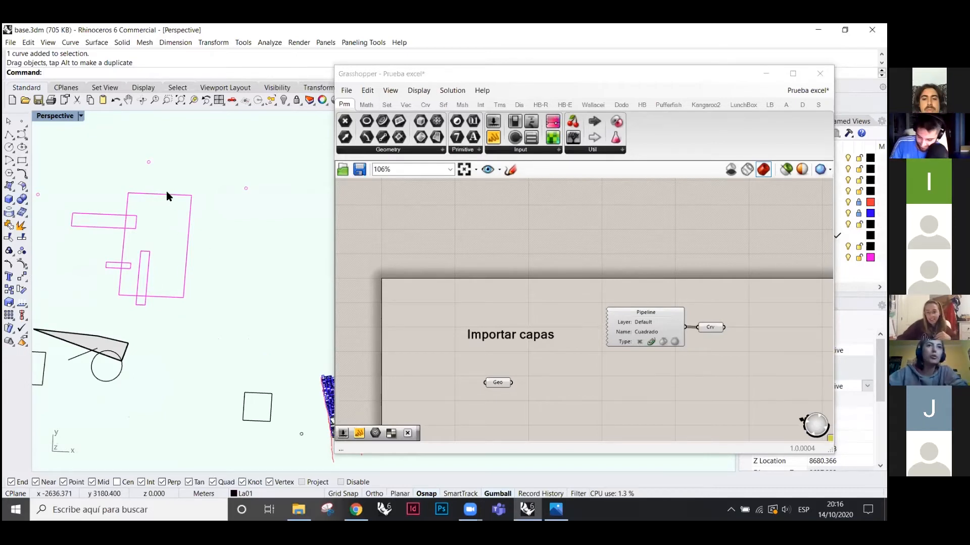
scroll(179, 225, "down", 2)
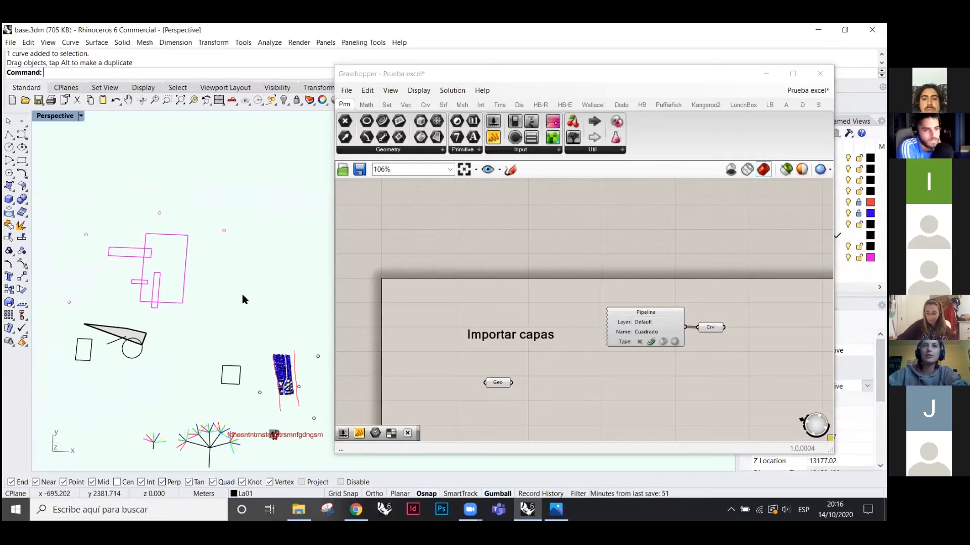
- Place a Geometry Pipeline, delete the extra copy, and select the existing Pipeline component
left_click(384, 150)
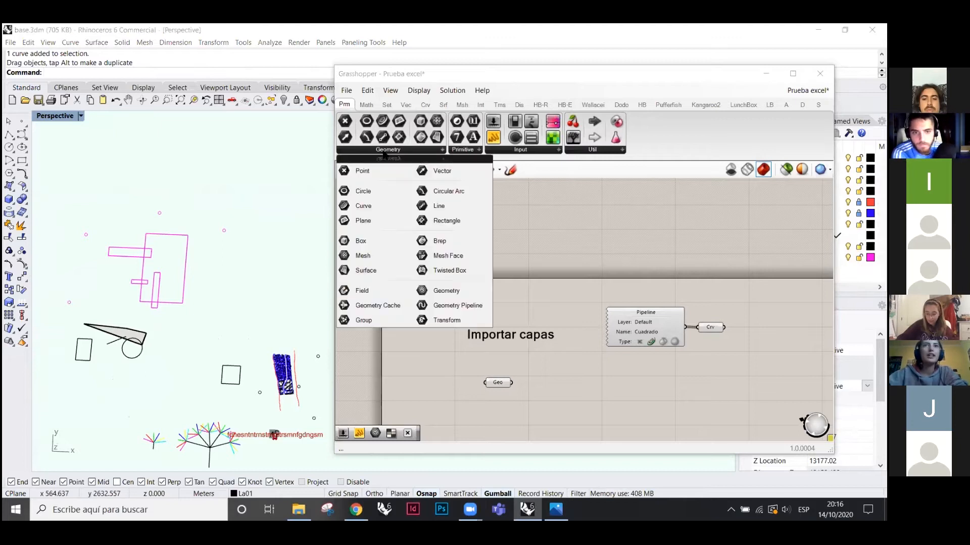
left_click(453, 309)
left_click(647, 397)
left_click(661, 400)
key("Delete")
scroll(659, 334, "up", 3)
left_click(613, 316)
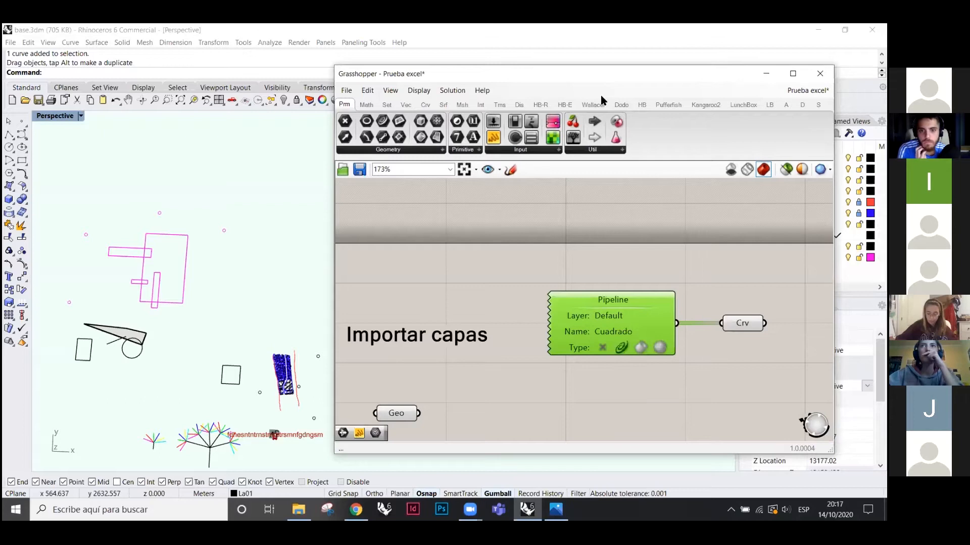
- Drag the Grasshopper window to the bottom of the screen, uncovering the Layers panel
left_click_drag(601, 74, 575, 378)
left_click(185, 289)
left_click(490, 289)
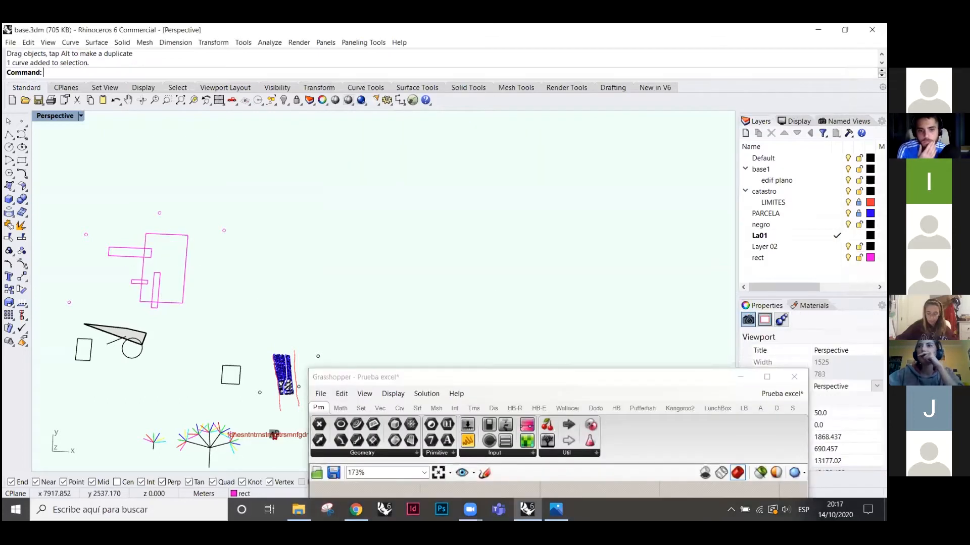
- Select all objects on the rect layer from its layer menu, then deselect them
left_click(759, 259)
right_click(757, 258)
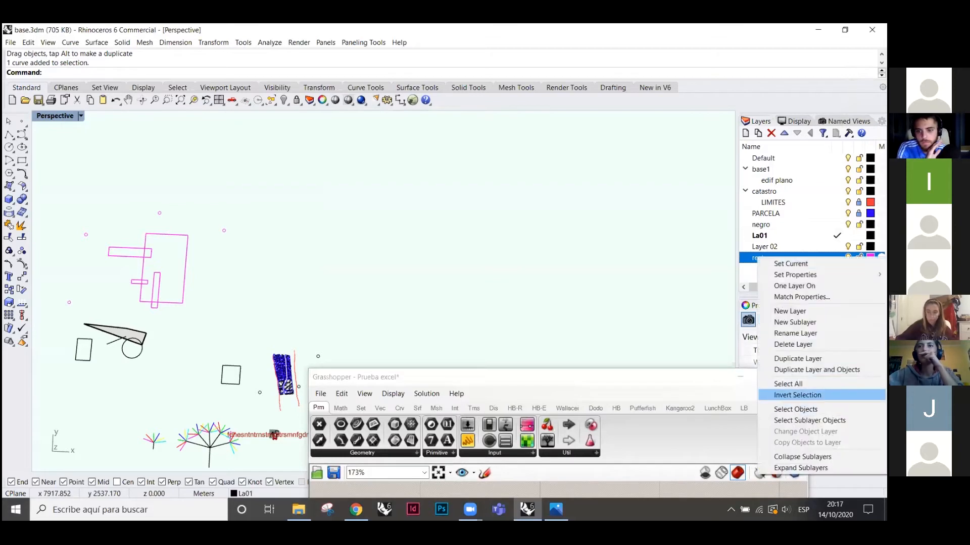
left_click(808, 410)
left_click(515, 276)
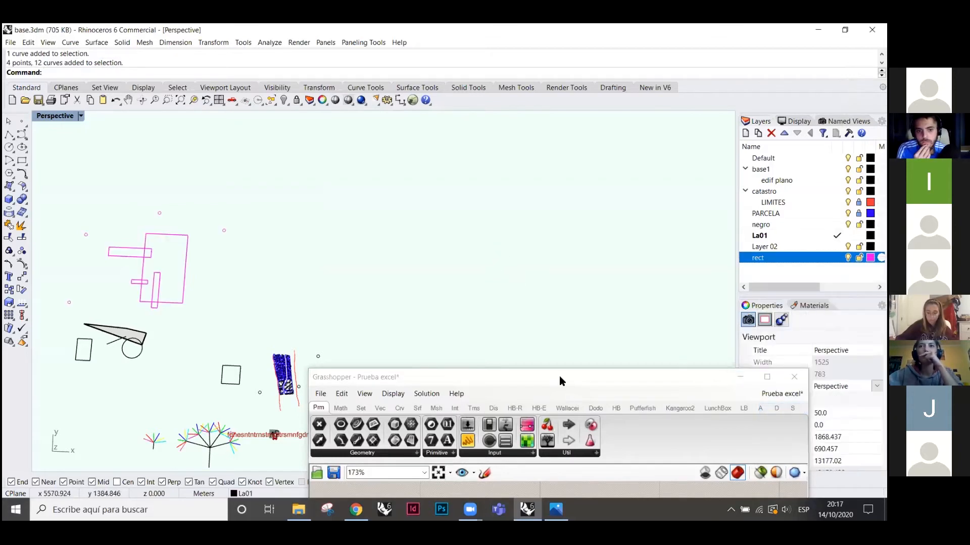
- Bring the Grasshopper canvas back up and delete the old Pipeline and Crv components
left_click_drag(596, 378, 650, 66)
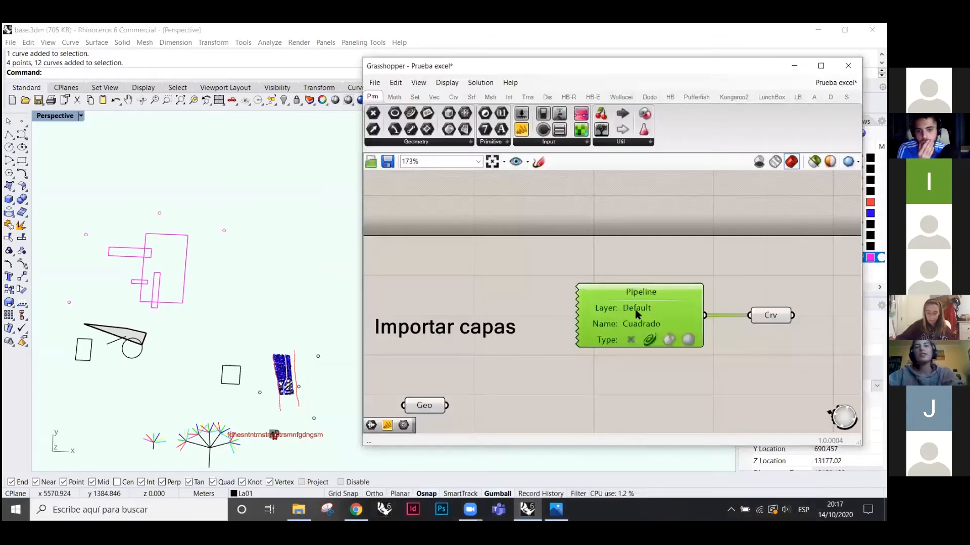
left_click(746, 355)
left_click(656, 289)
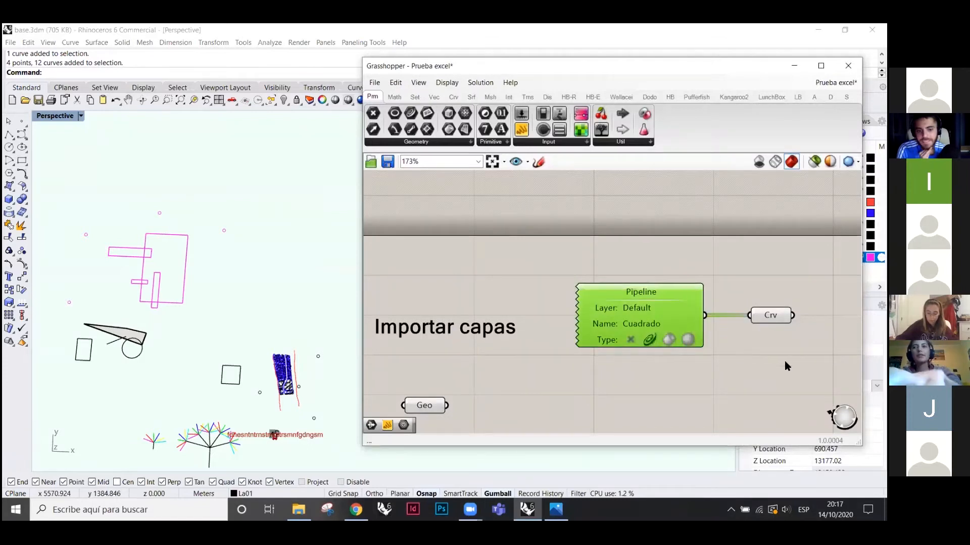
left_click_drag(771, 361, 649, 283)
key("Delete")
- Drop a new Geometry Pipeline into Importar capas with its layer filter set to rect
left_click(430, 148)
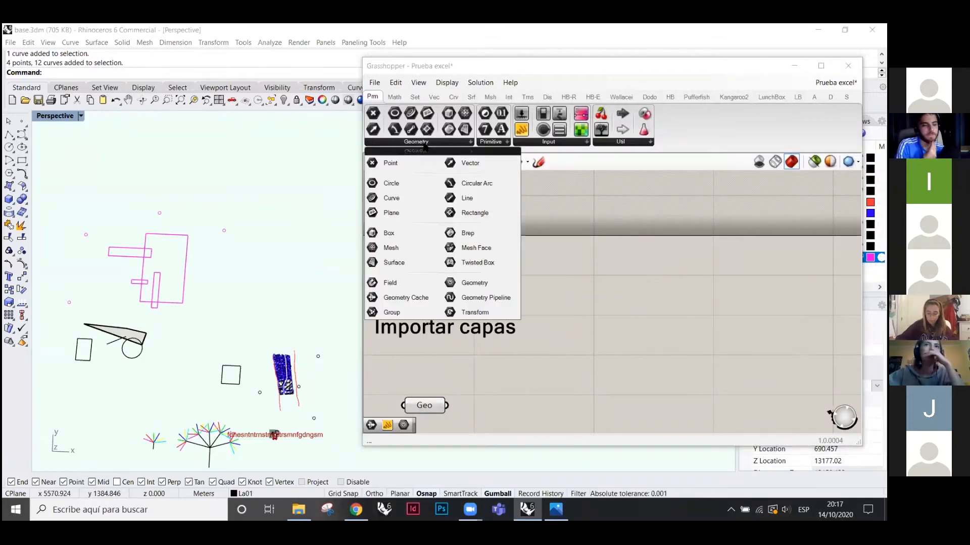
left_click(484, 299)
left_click(653, 323)
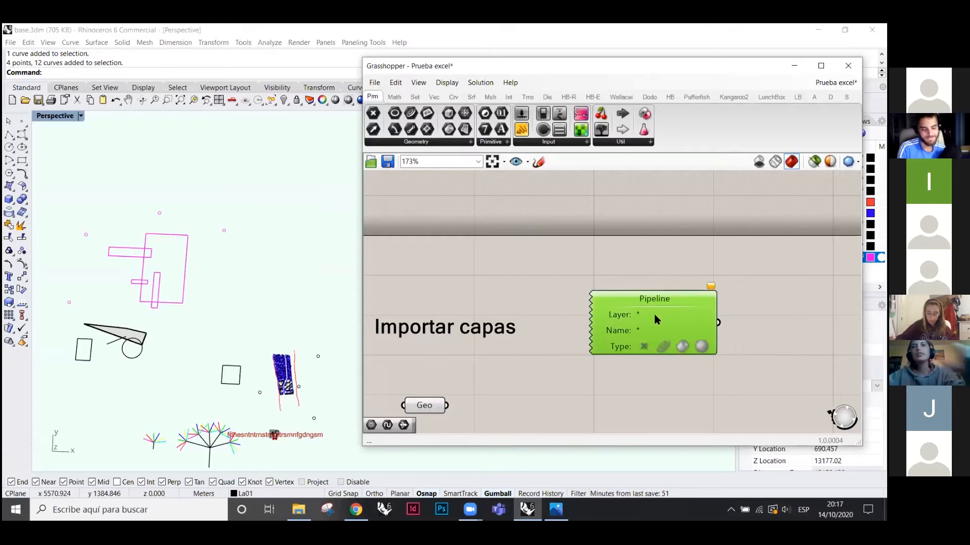
left_click(641, 315)
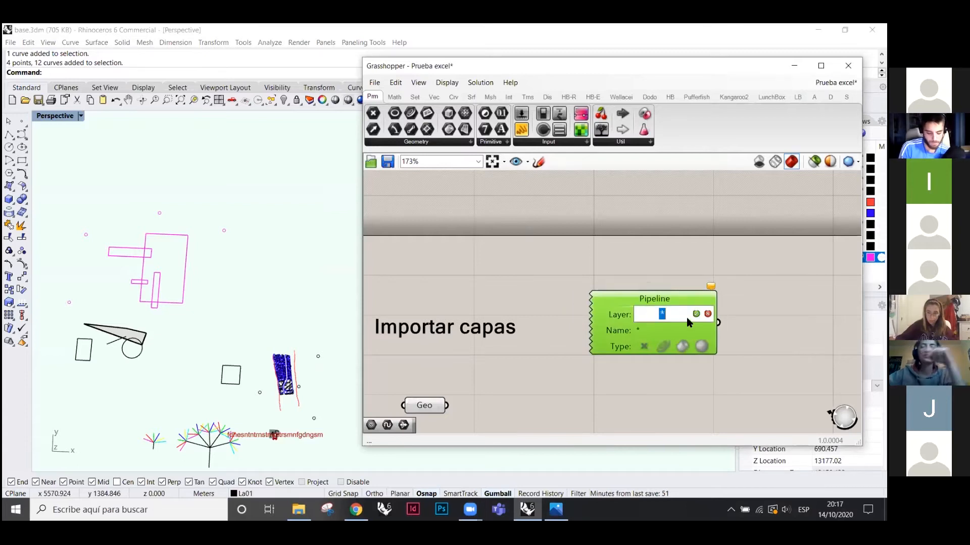
key("BackSpace")
type("Re")
key("BackSpace")
key("BackSpace")
type("rect")
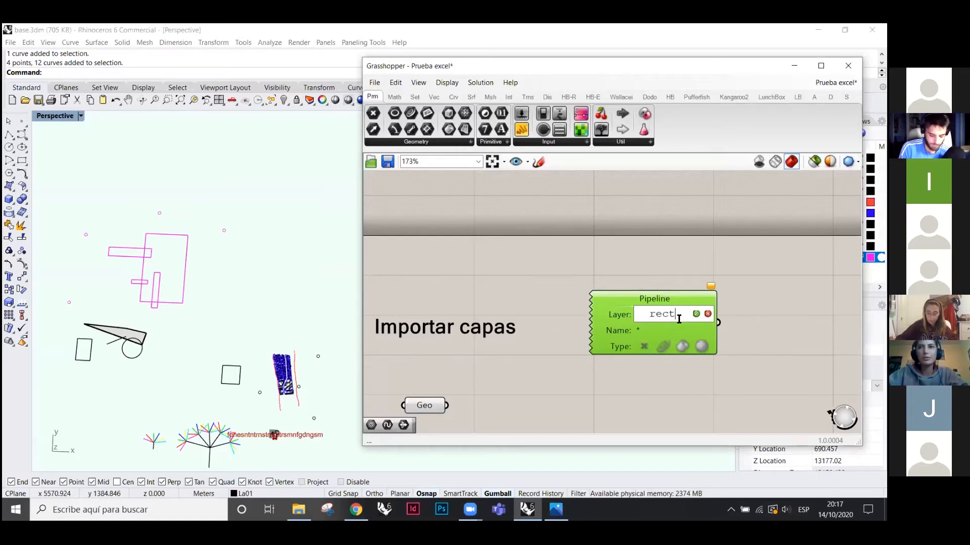
left_click(696, 313)
- Enable the Pipeline's point, curve and surface type filters
left_click(654, 255)
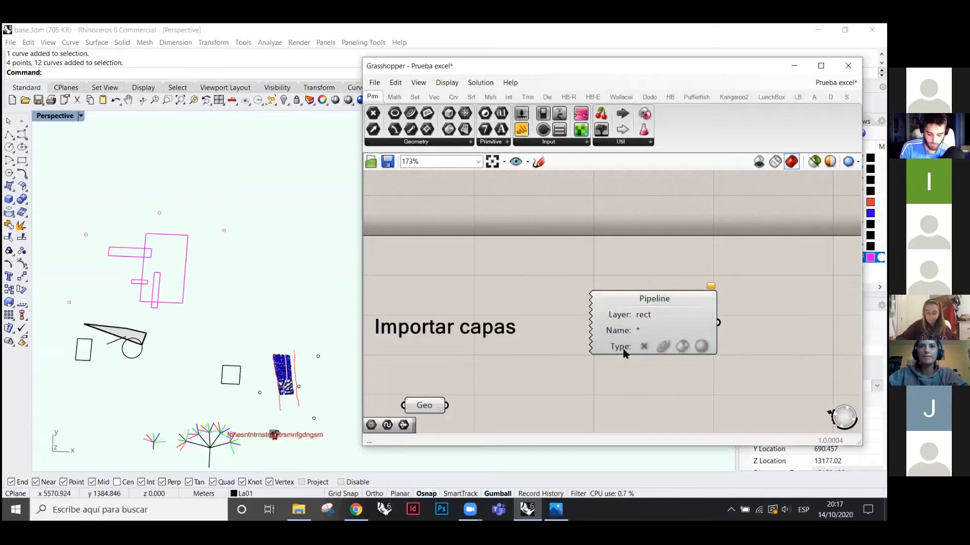
left_click(637, 345)
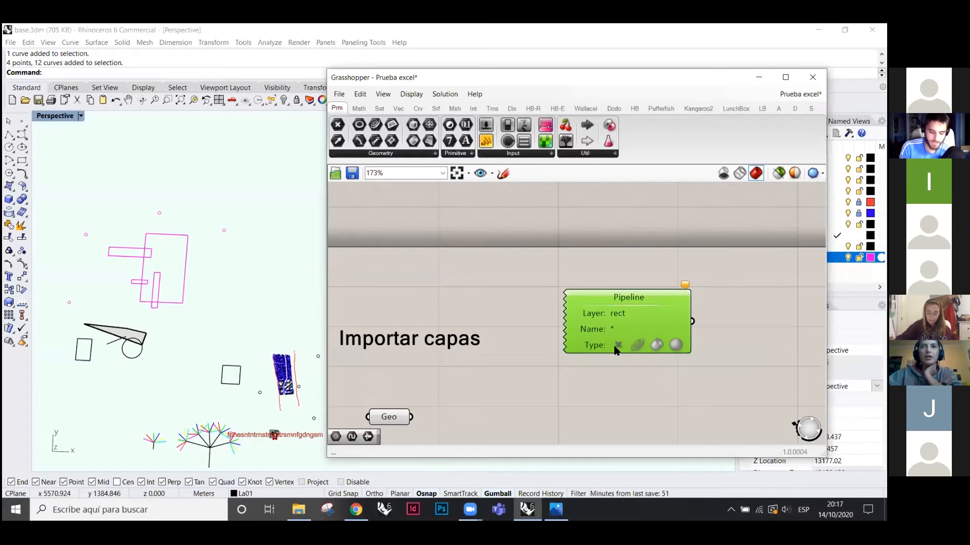
left_click(616, 347)
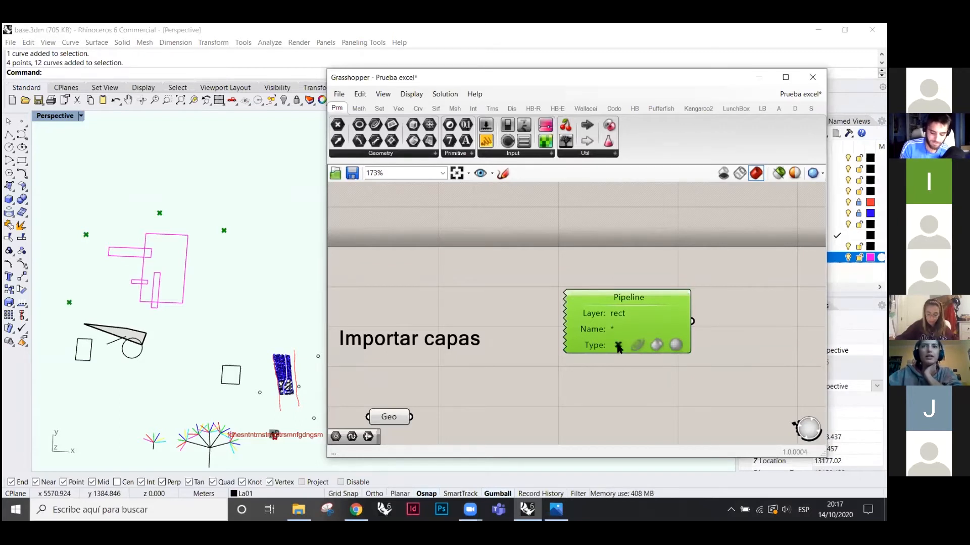
left_click(651, 341)
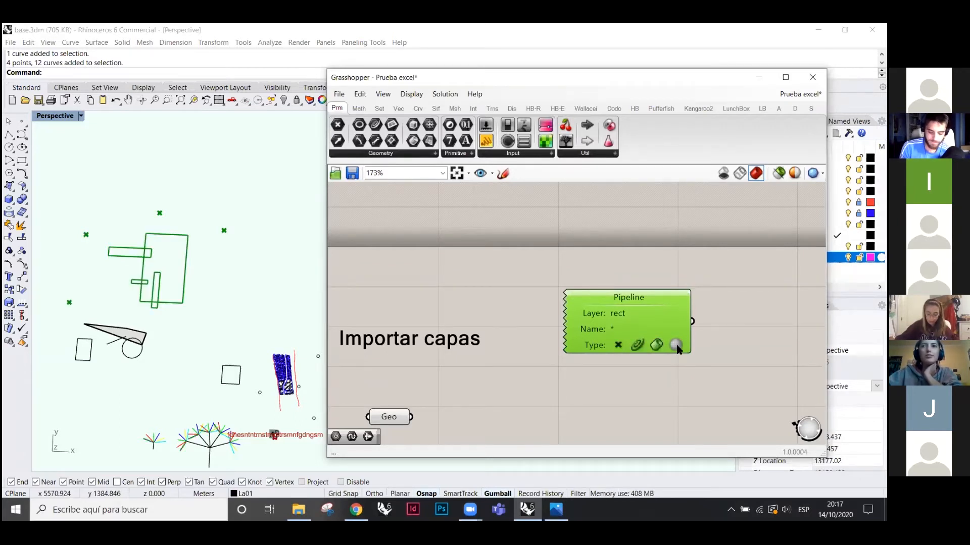
left_click(682, 371)
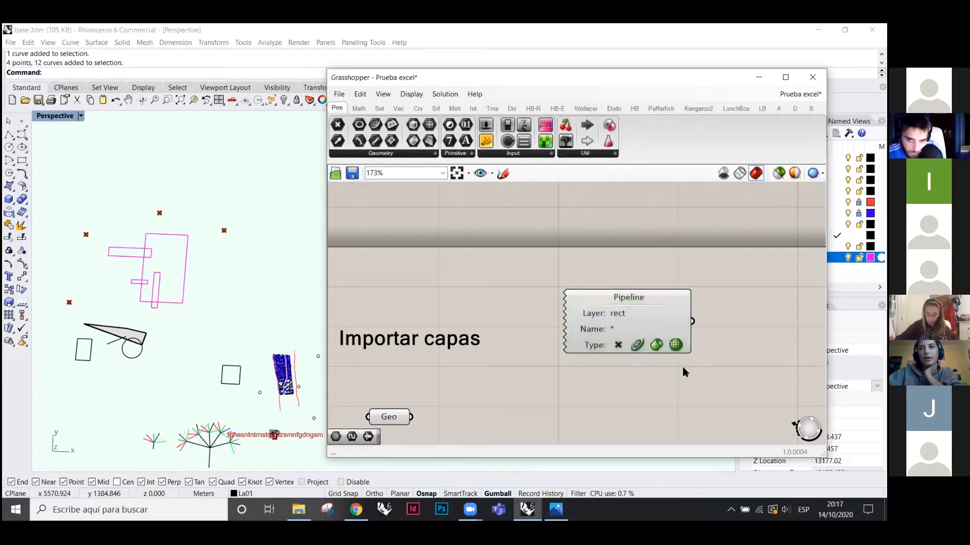
left_click(640, 349)
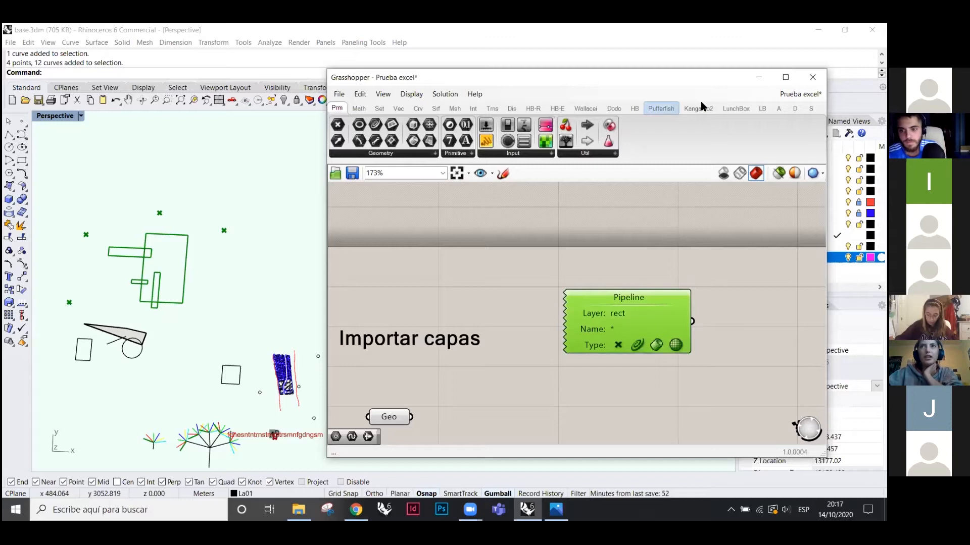
- Enter an object name for the large rectangle in the Properties panel's Name field
left_click_drag(743, 78, 620, 191)
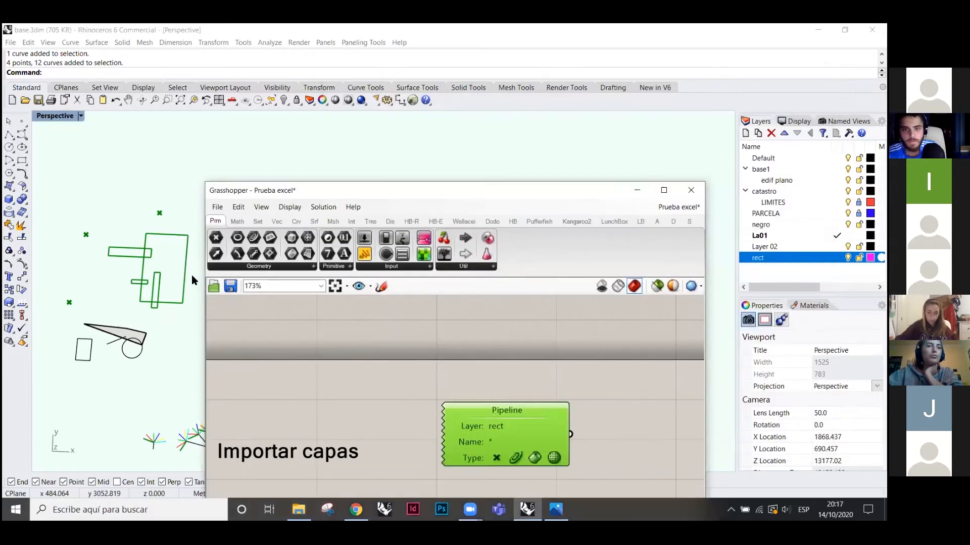
left_click(185, 272)
scroll(126, 270, "up", 6)
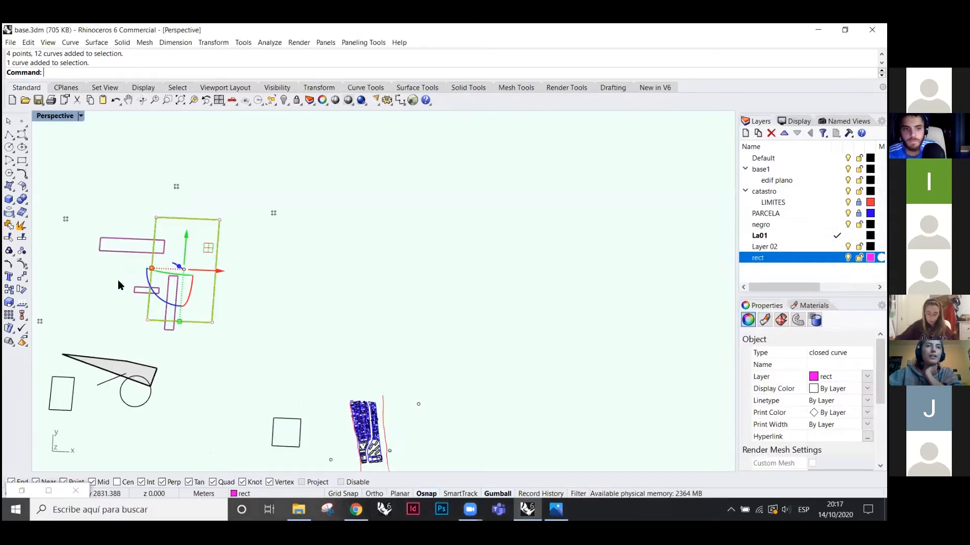
scroll(499, 323, "down", 4)
scroll(172, 283, "up", 4)
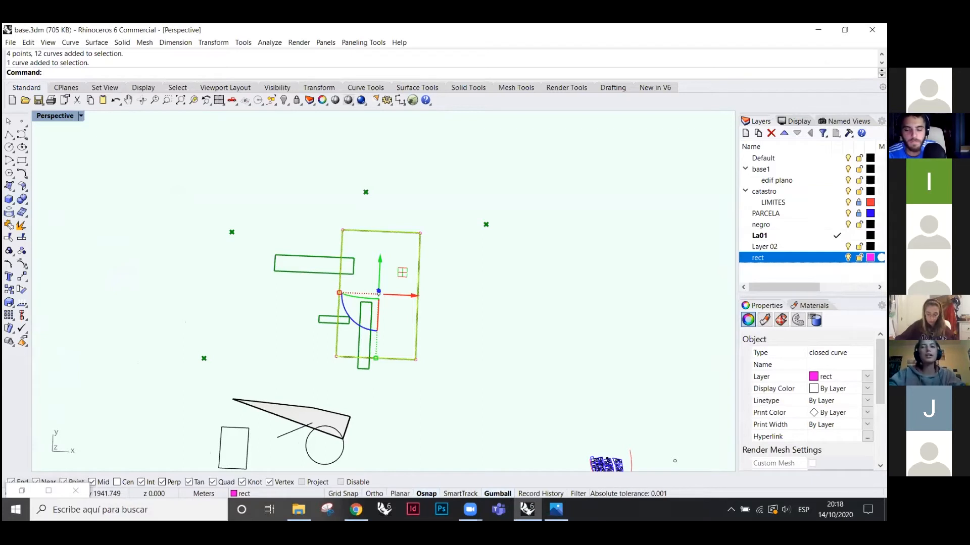
type("M")
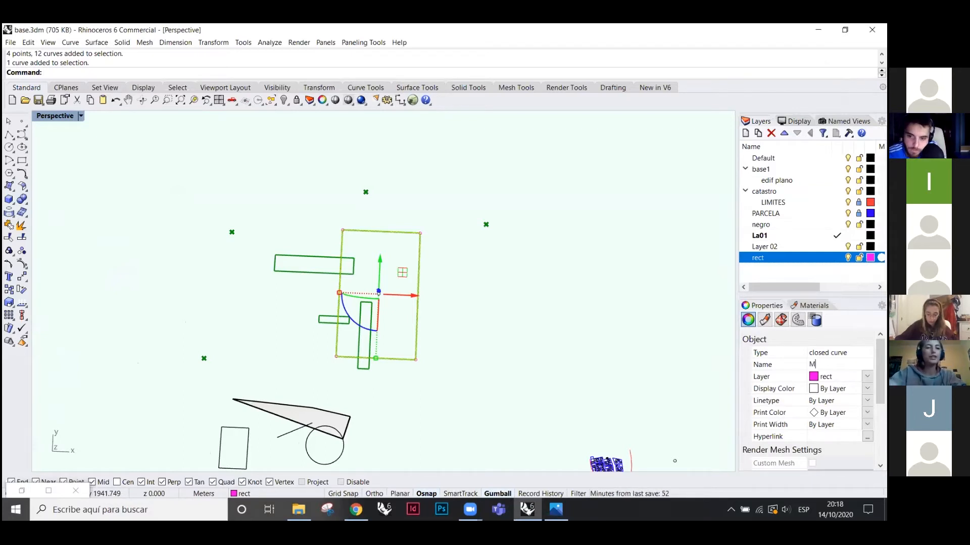
type("anuela")
left_click(490, 310)
left_click(419, 277)
- Reopen the Grasshopper editor and place it beside the Rhino viewport
left_click(532, 301)
left_click(413, 100)
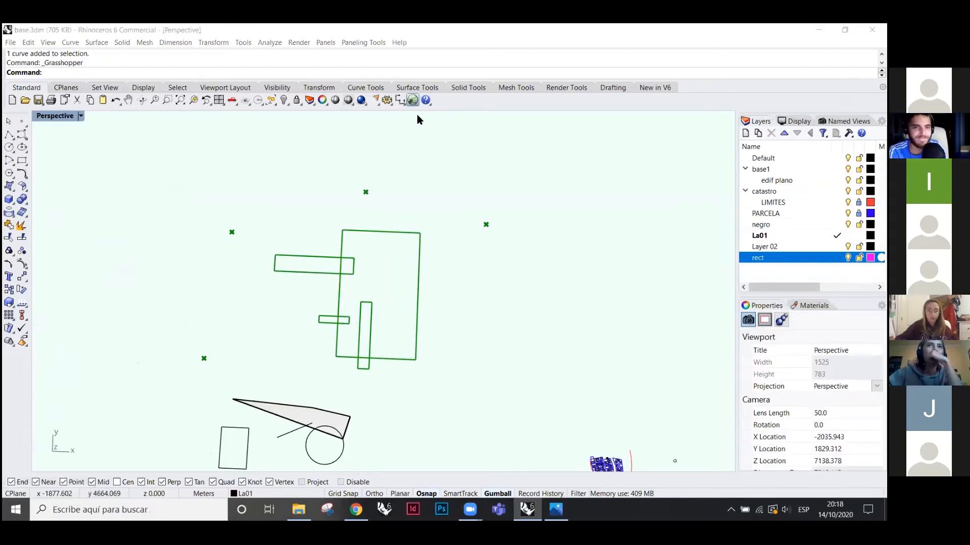
left_click_drag(484, 139, 717, 101)
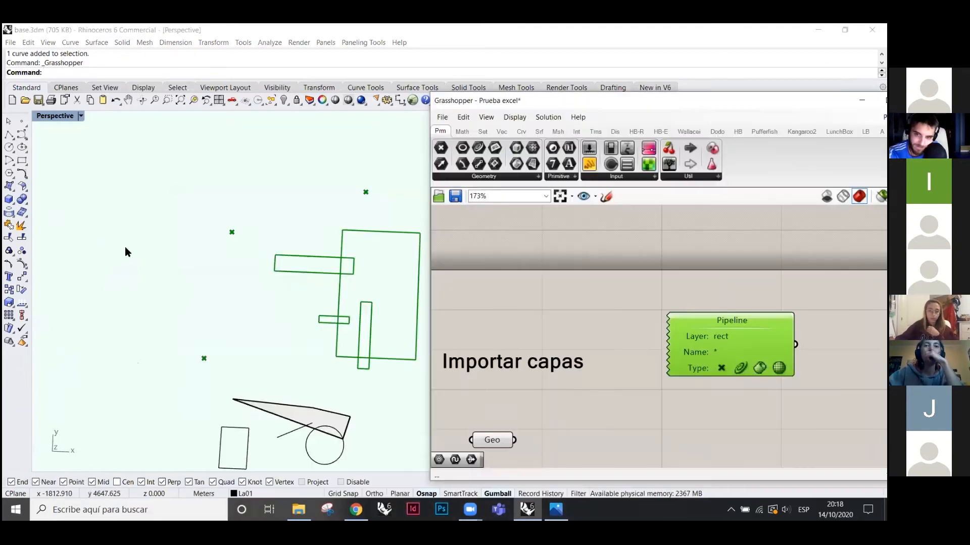
left_click(717, 352)
key("BackSpace")
type("manuela")
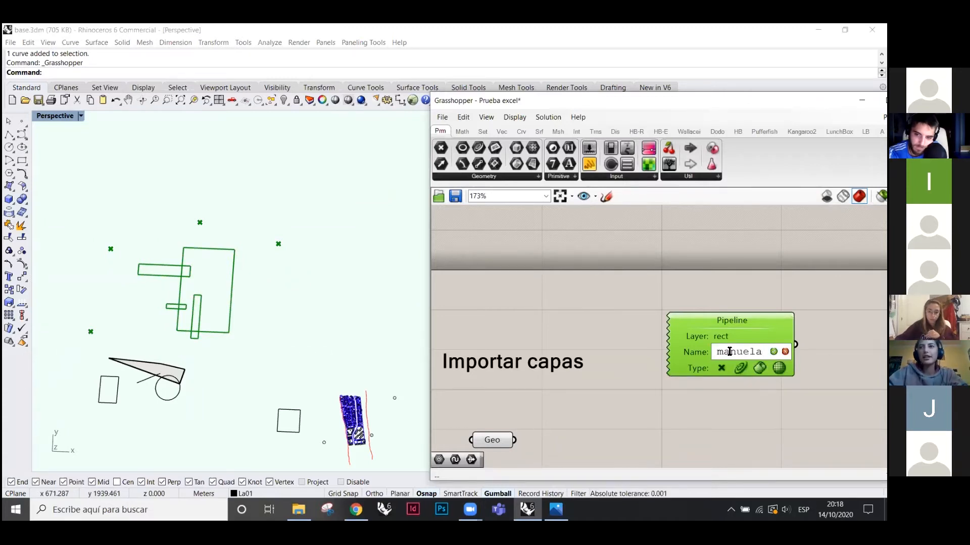
type("M")
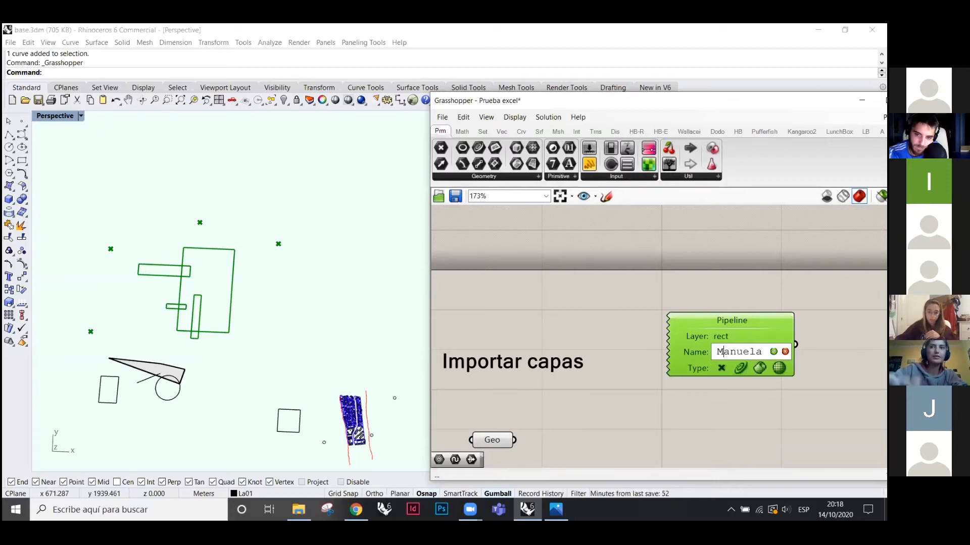
key("Return")
left_click(774, 387)
left_click(746, 349)
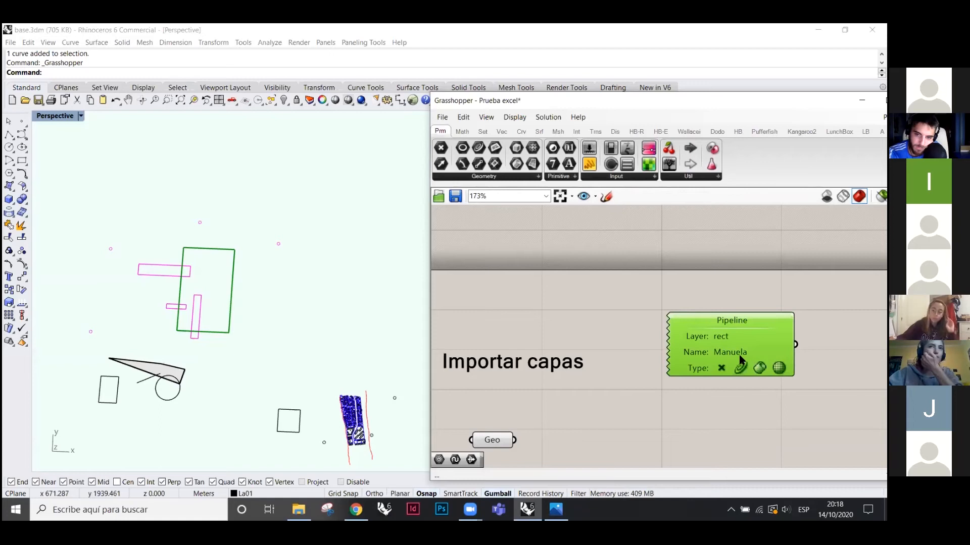
double_click(740, 354)
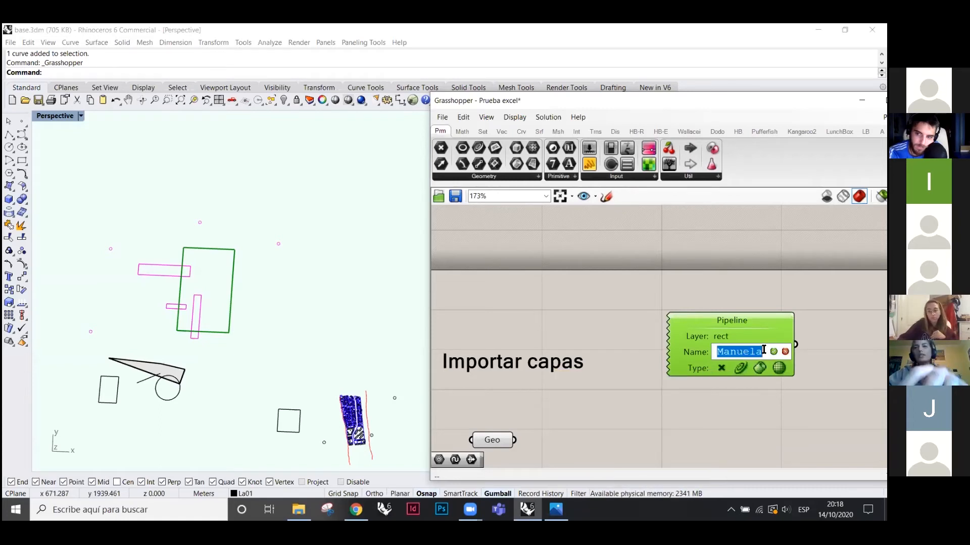
key("BackSpace")
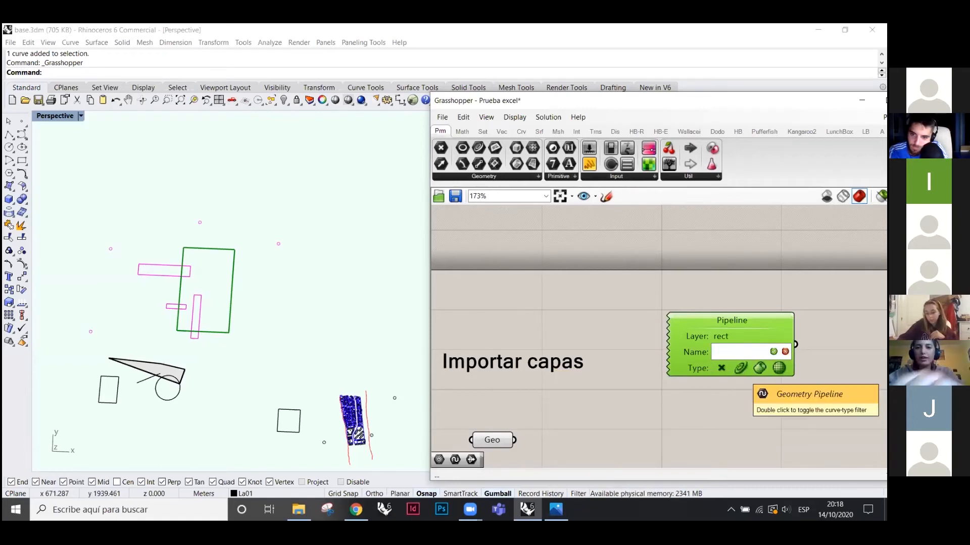
type("*")
left_click(773, 352)
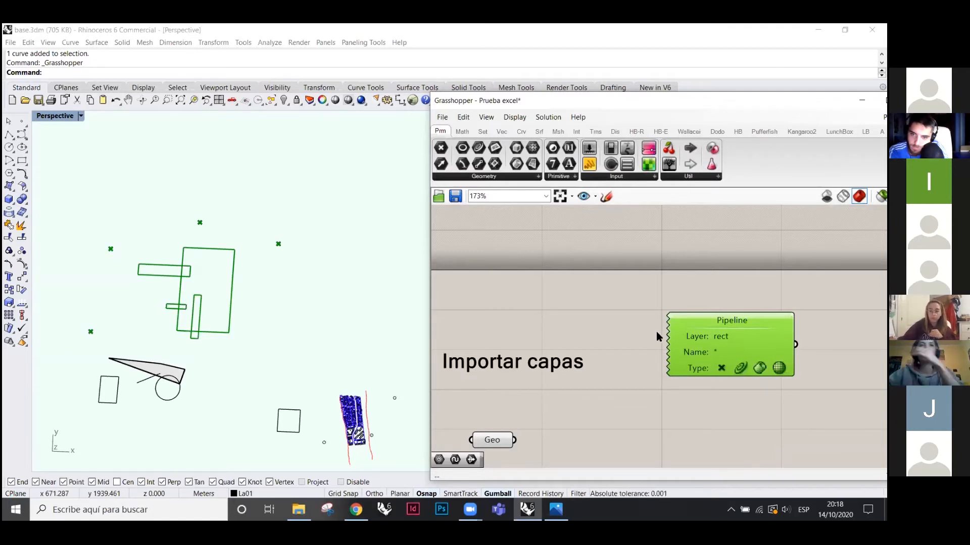
- Zoom to the Leer archivos group and drop a File Path parameter above its file-reading components
scroll(659, 331, "down", 3)
scroll(650, 331, "down", 1)
left_click(650, 331)
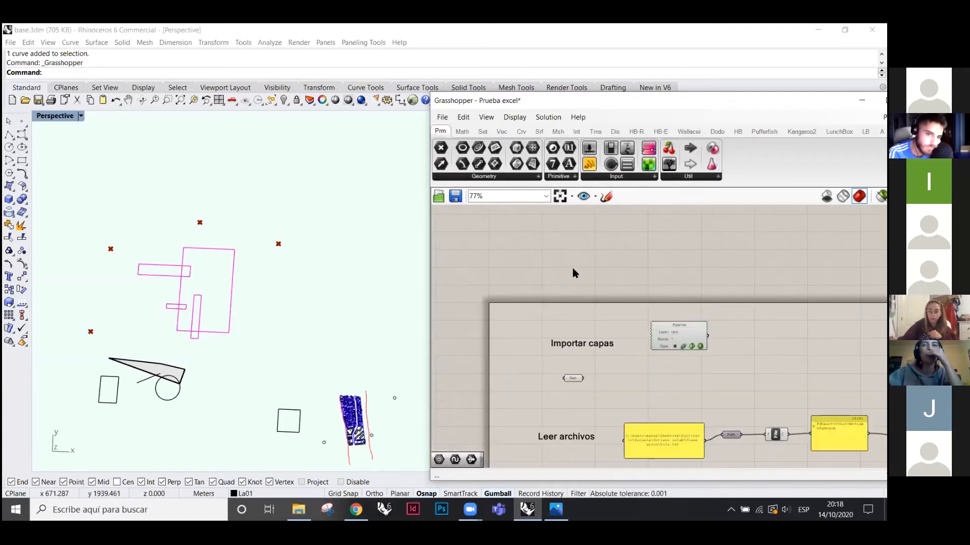
scroll(575, 271, "down", 4)
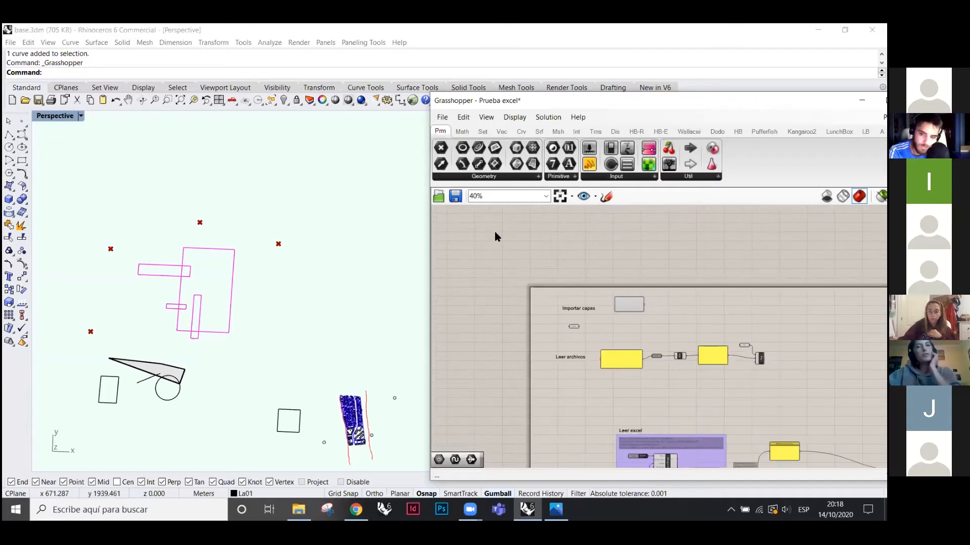
scroll(507, 230, "up", 3)
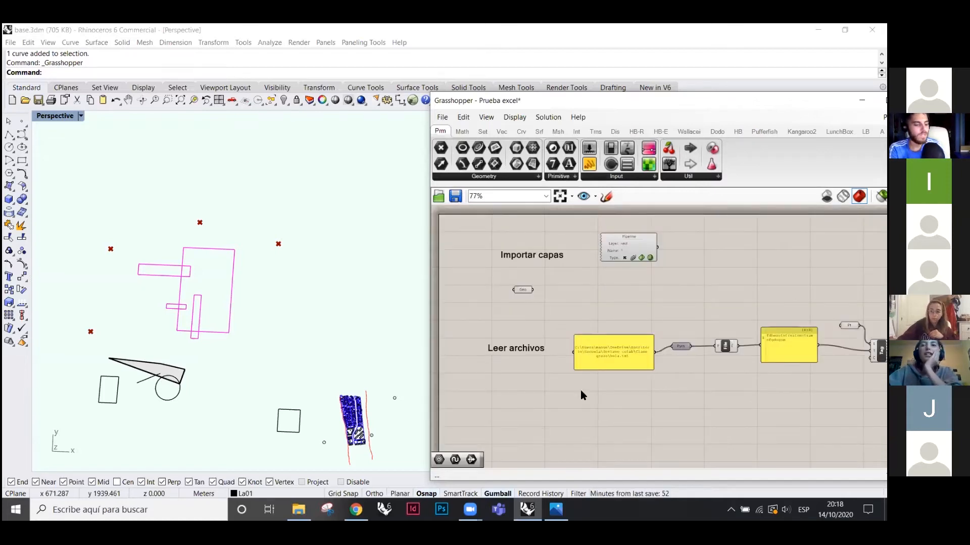
scroll(608, 384, "up", 2)
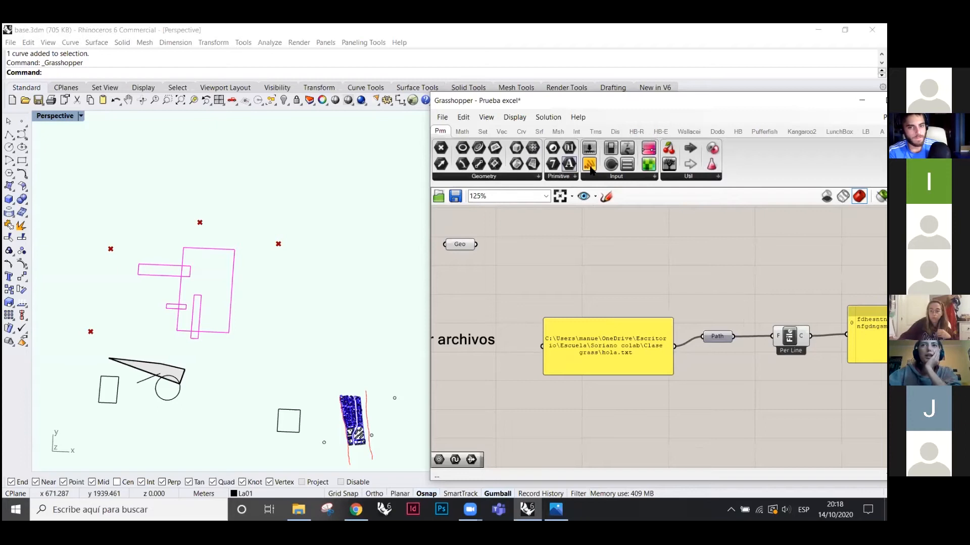
left_click(615, 177)
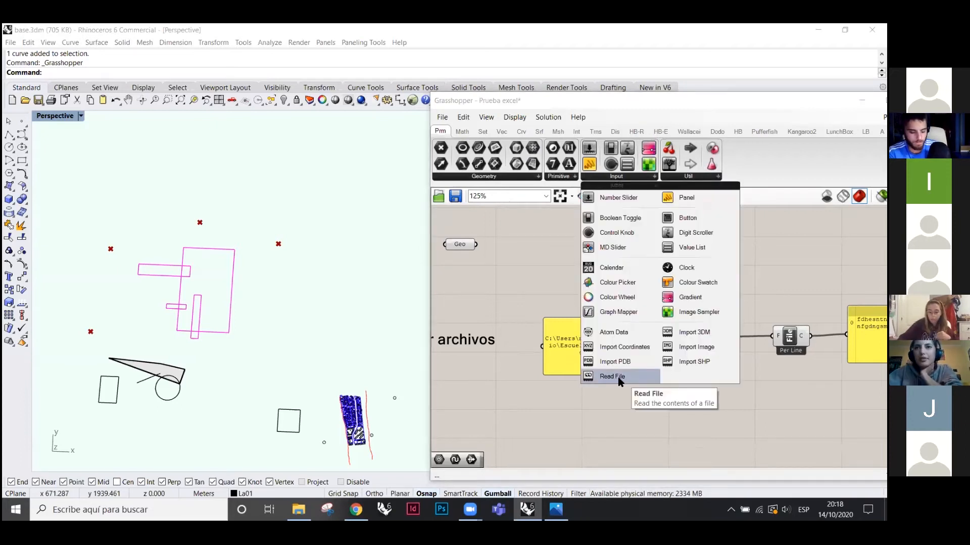
left_click(559, 177)
left_click_drag(564, 318, 564, 293)
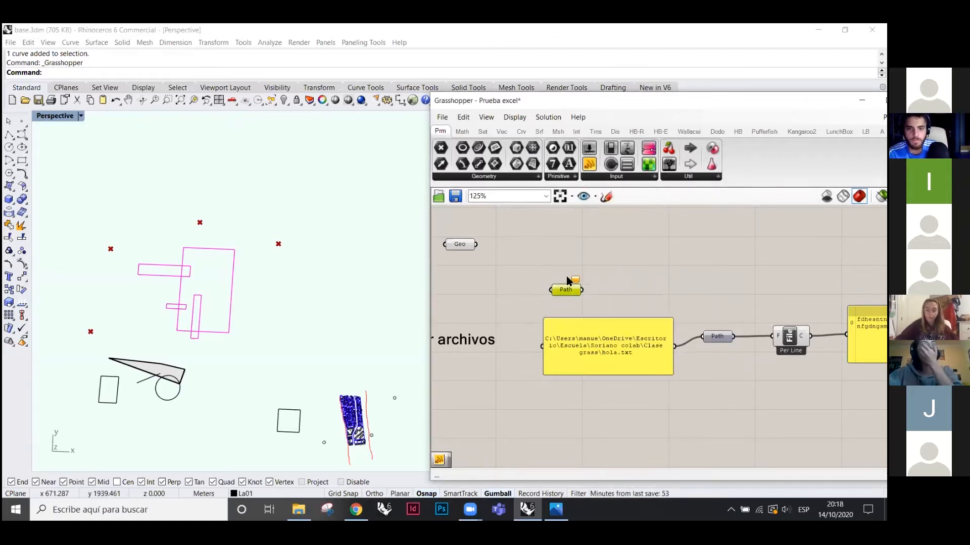
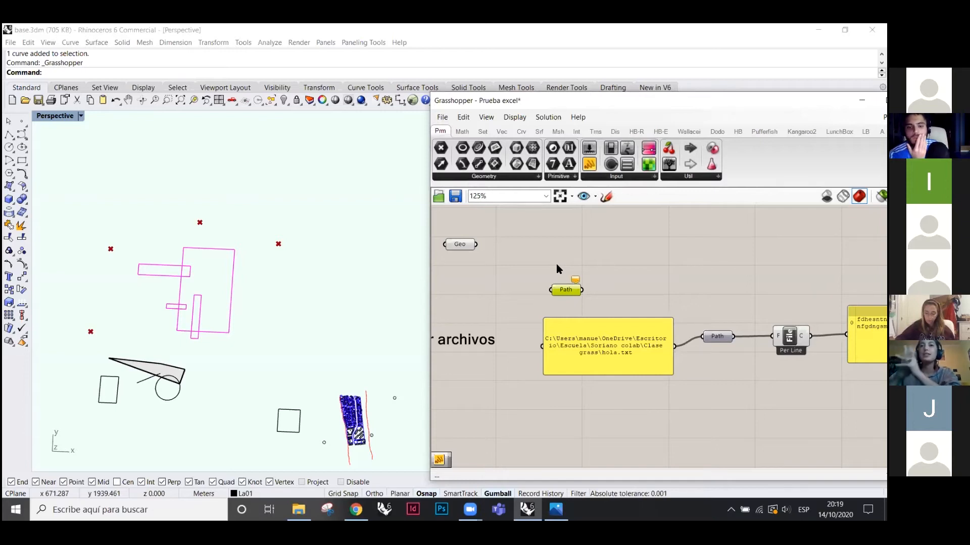
- Move the spare Path parameter to the right, next to the file-reading chain
left_click(558, 174)
left_click(714, 269)
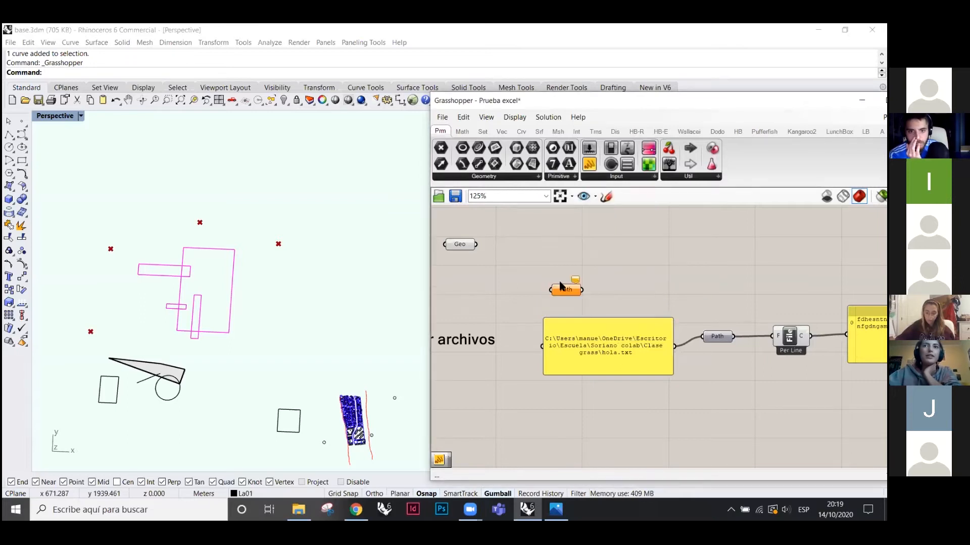
left_click_drag(564, 290, 720, 292)
scroll(725, 292, "up", 3)
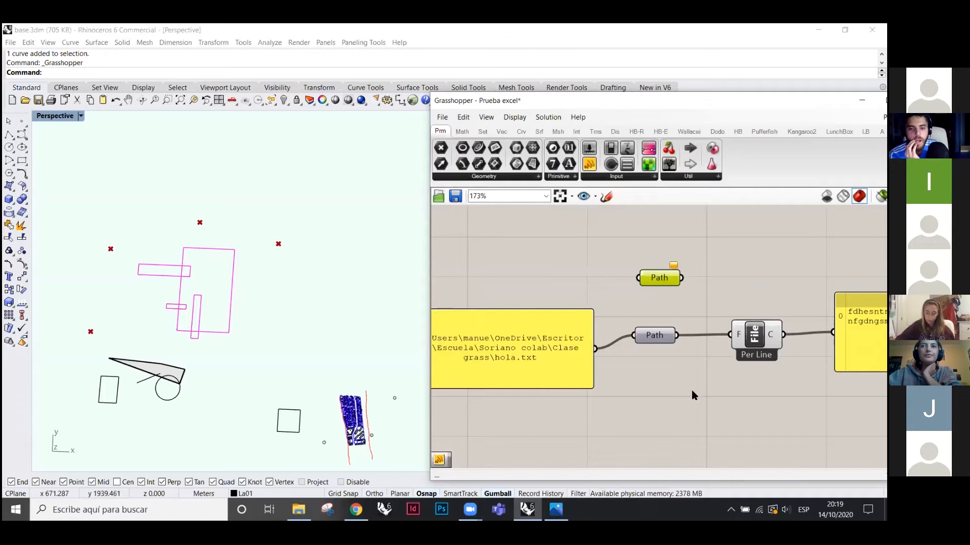
- Set the spare Path parameter to the hola.txt file in the Clase grass folder
right_click(653, 282)
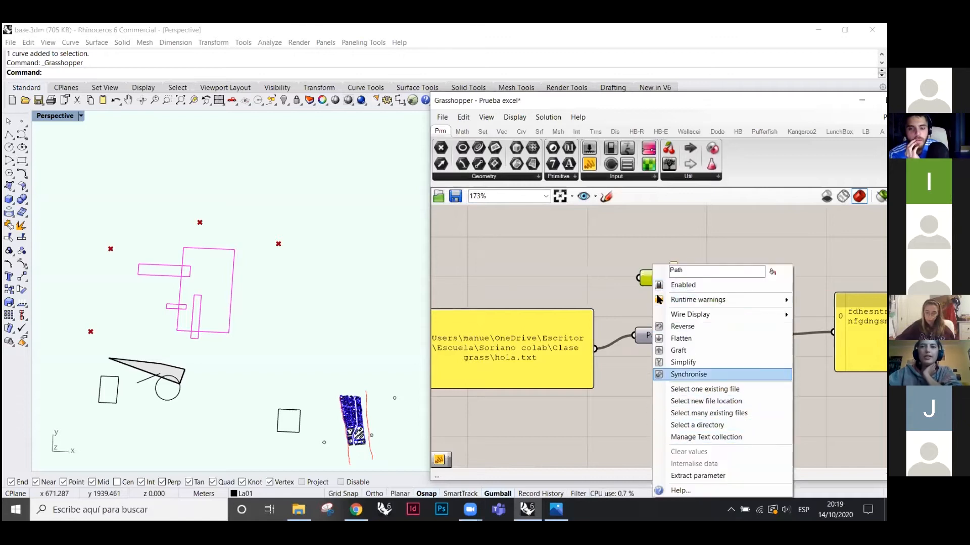
left_click(714, 390)
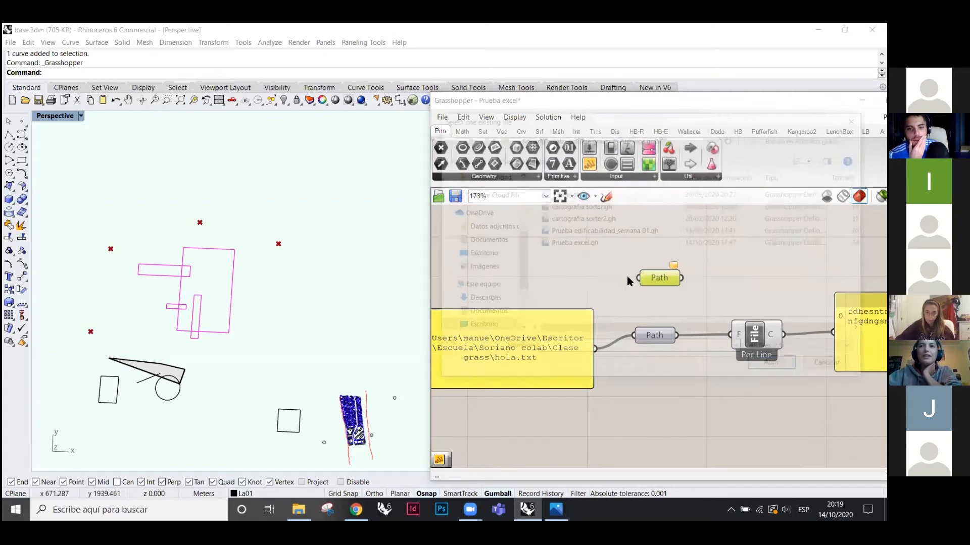
left_click(589, 138)
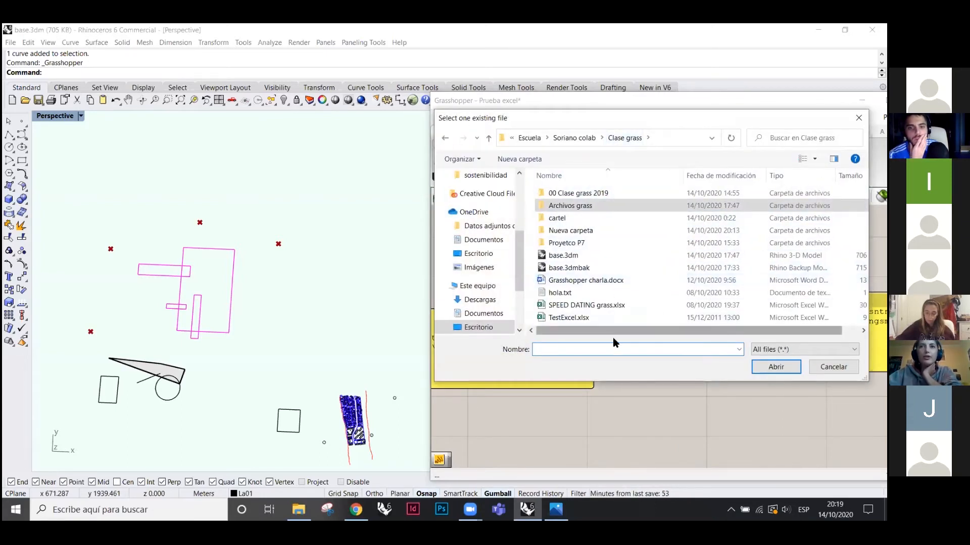
left_click(570, 296)
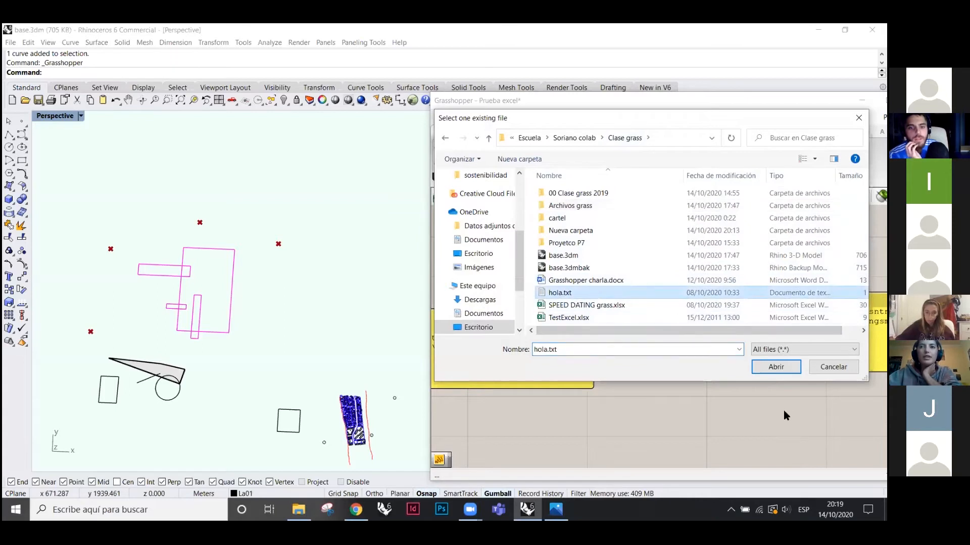
left_click(772, 367)
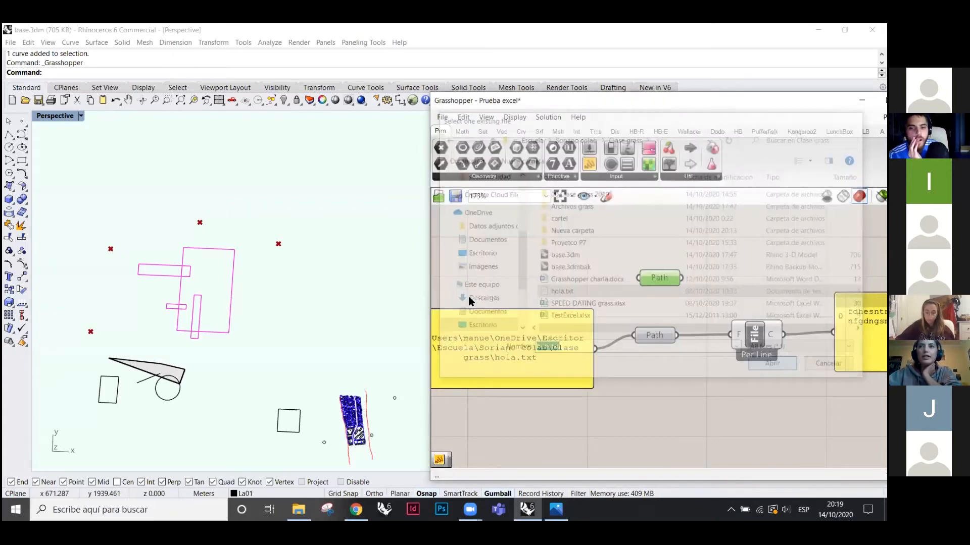
left_click(616, 176)
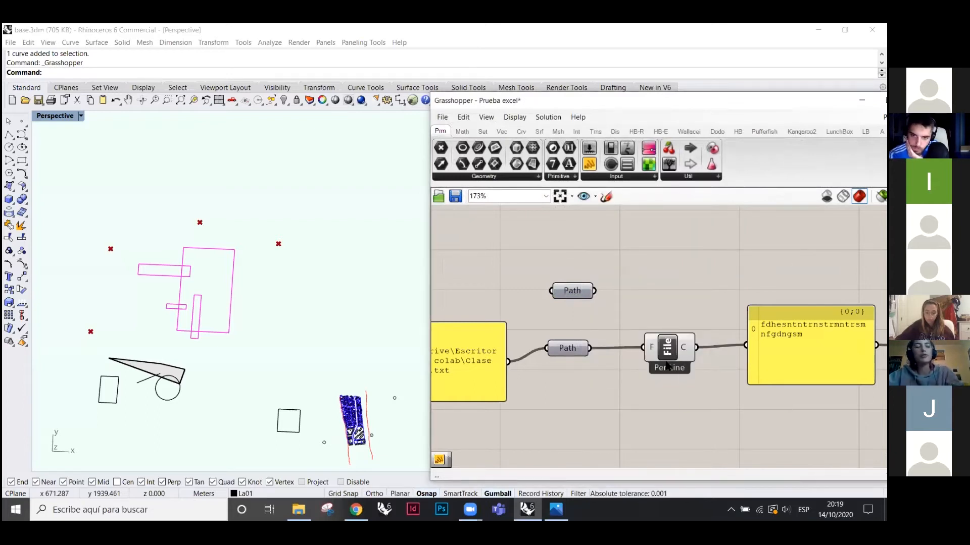
- Nudge the read-file component left and look up its source in the LunchBox plugin tab
left_click(672, 355)
left_click_drag(669, 353, 660, 354)
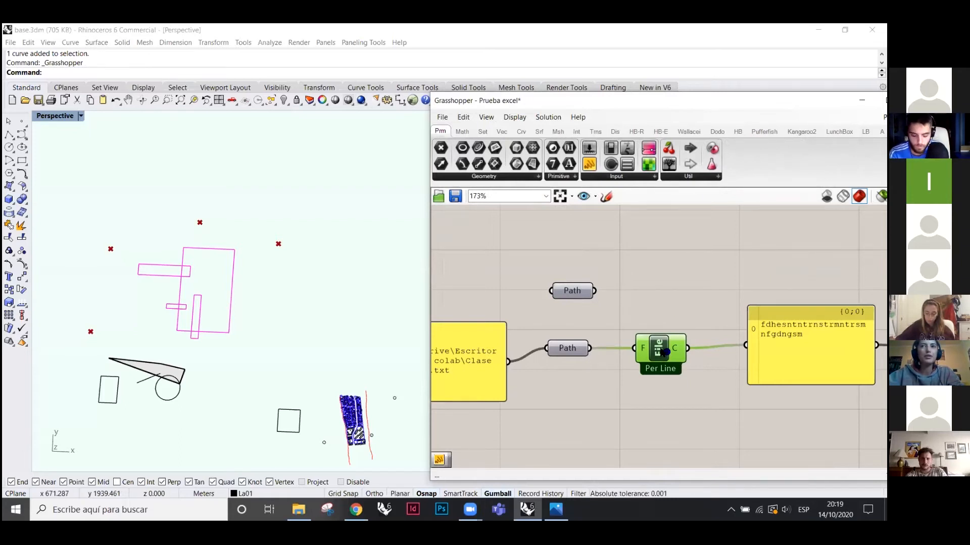
left_click(661, 348, "ctrl+alt")
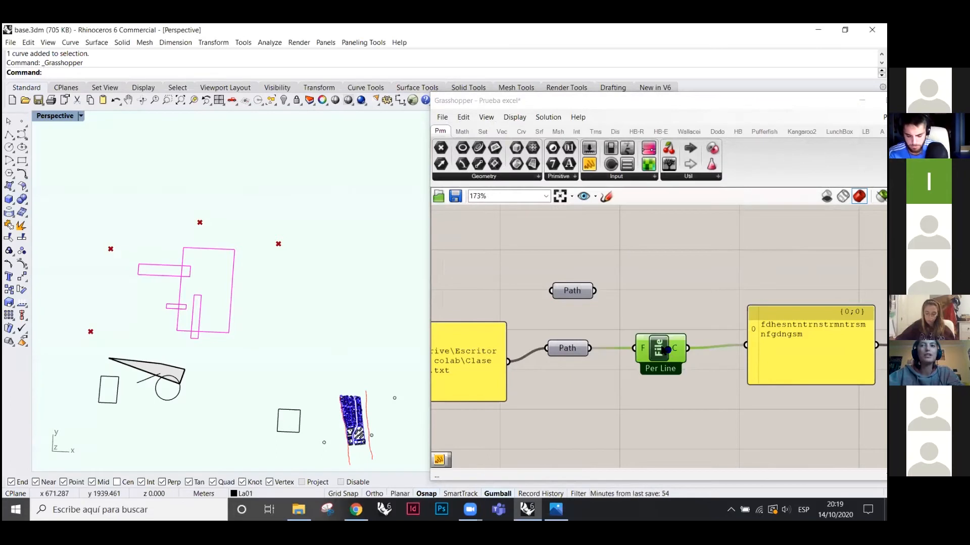
left_click(666, 349, "ctrl+alt")
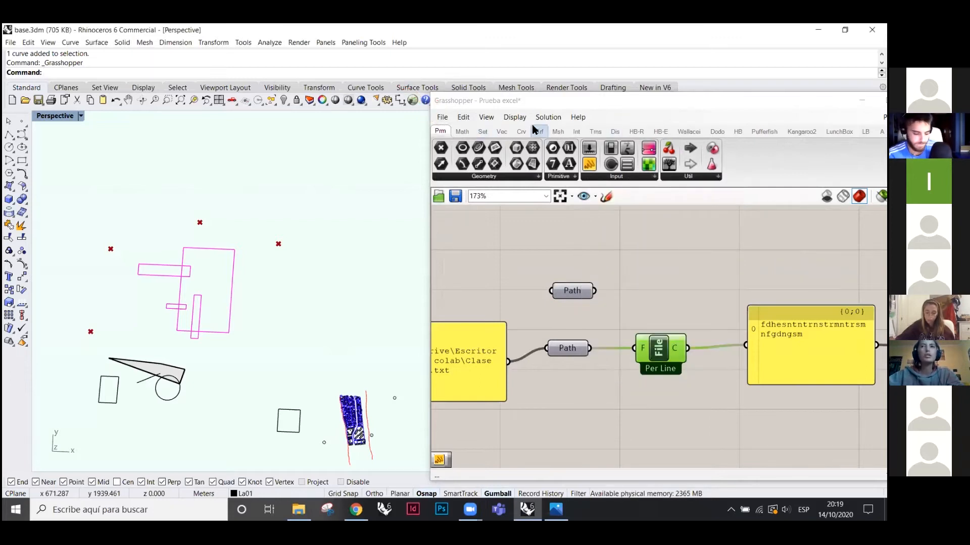
scroll(585, 242, "down", 5)
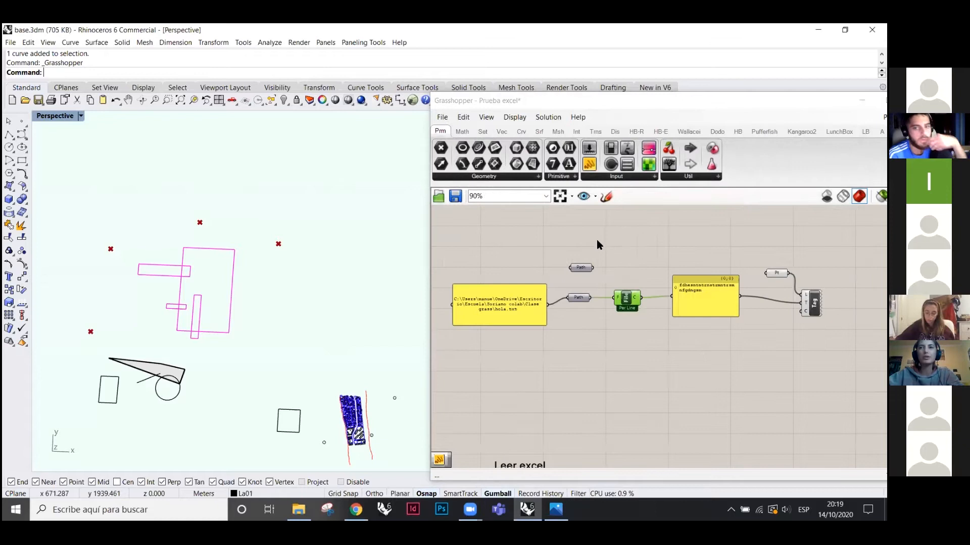
scroll(591, 427, "up", 5)
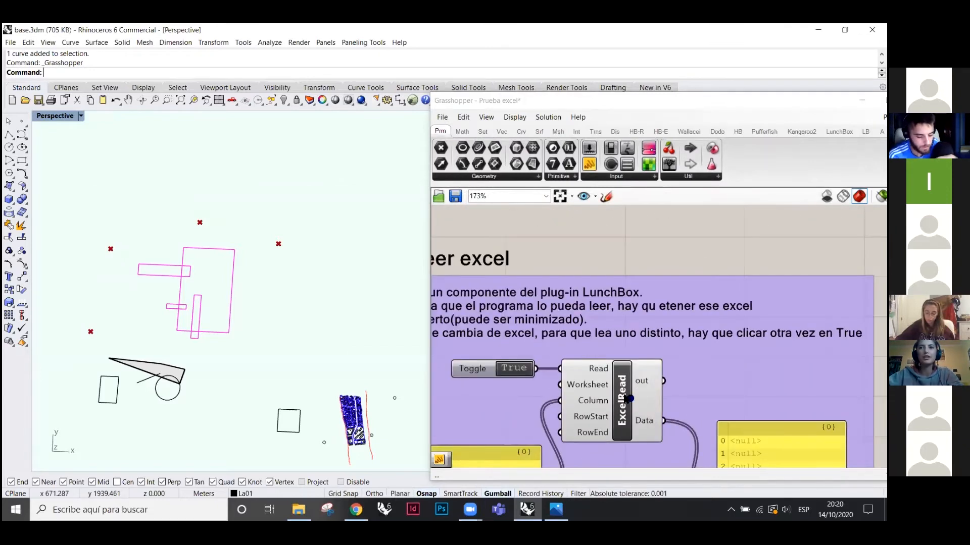
left_click(629, 400, "ctrl+alt")
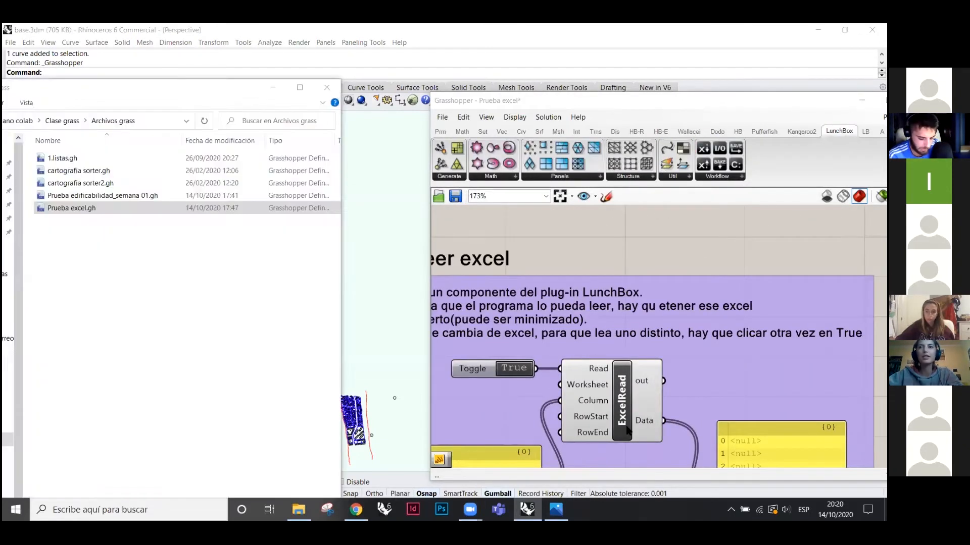
scroll(655, 368, "down", 6)
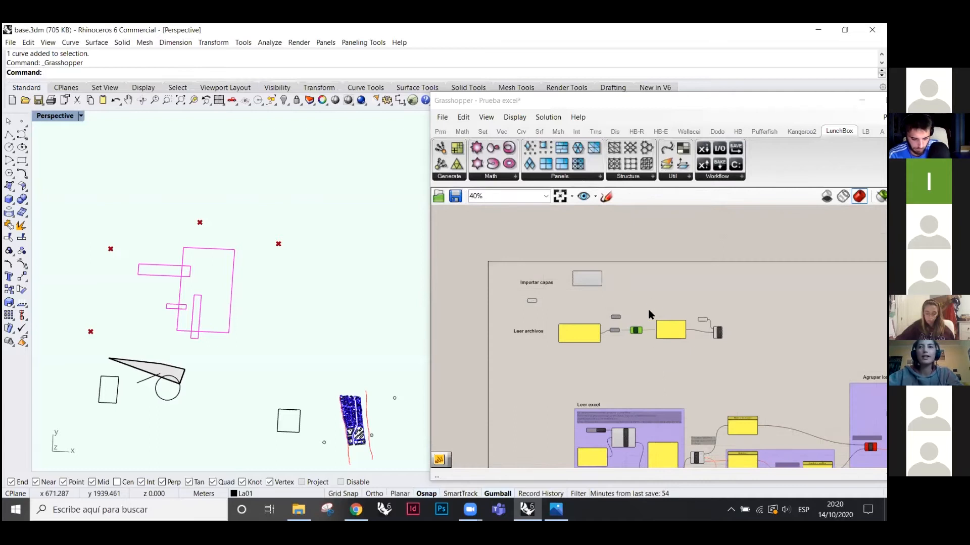
scroll(649, 315, "up", 6)
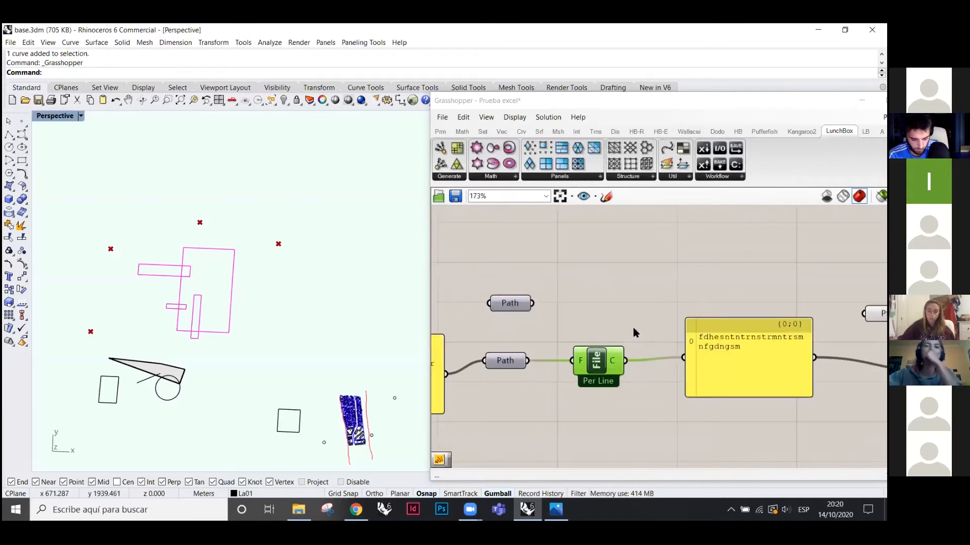
- Delete the unconnected spare Path parameter and bring File Explorer to the front
left_click(597, 364, "ctrl+alt")
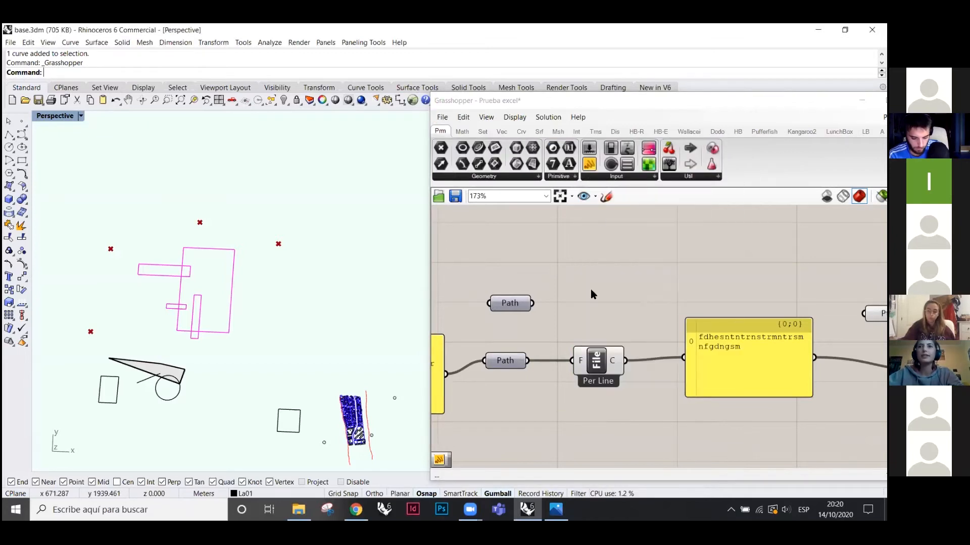
left_click(593, 372)
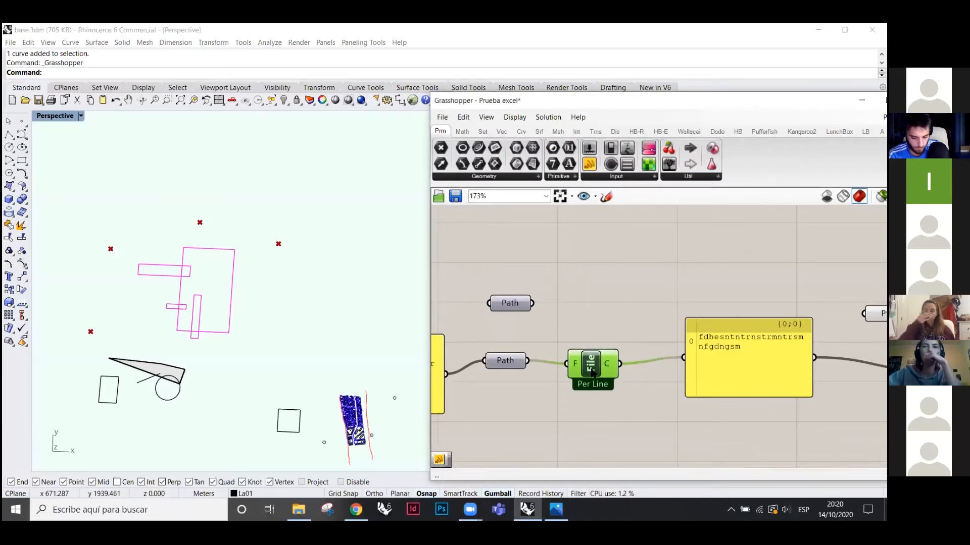
left_click(510, 303)
key("Delete")
left_click(299, 510)
- View hola.txt from the Clase grass folder in Notepad, then close it and go back to Grasshopper
left_click(160, 242)
left_click_drag(106, 88, 234, 90)
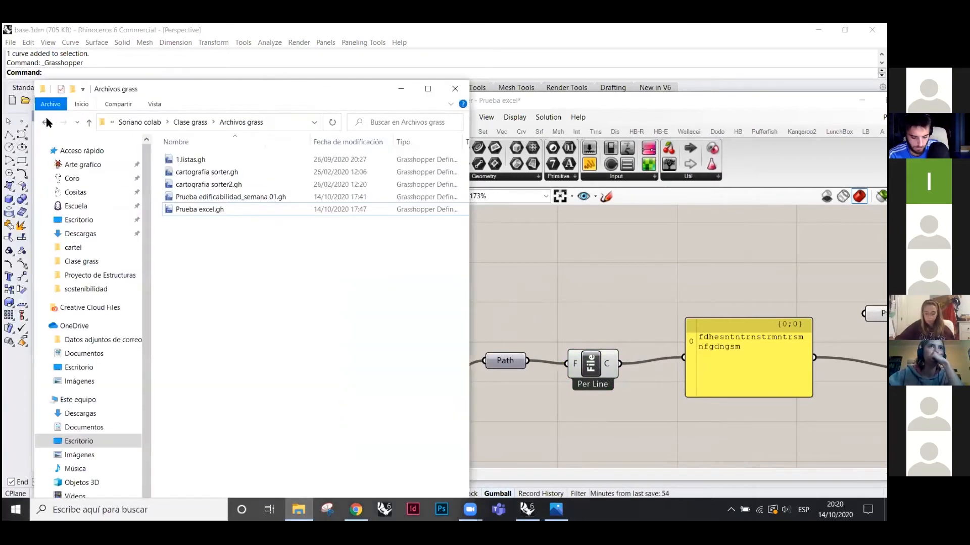
left_click(46, 122)
double_click(187, 259)
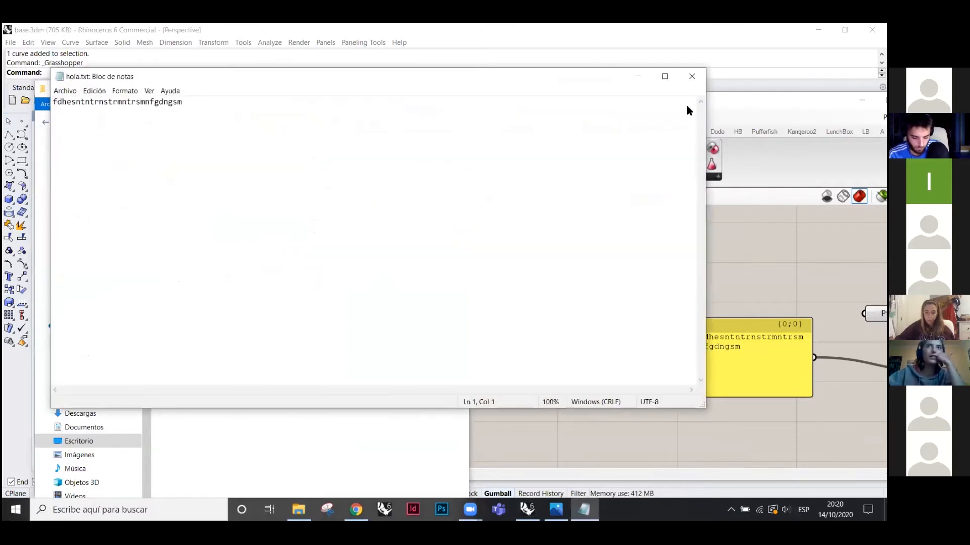
left_click(692, 76)
left_click(563, 351)
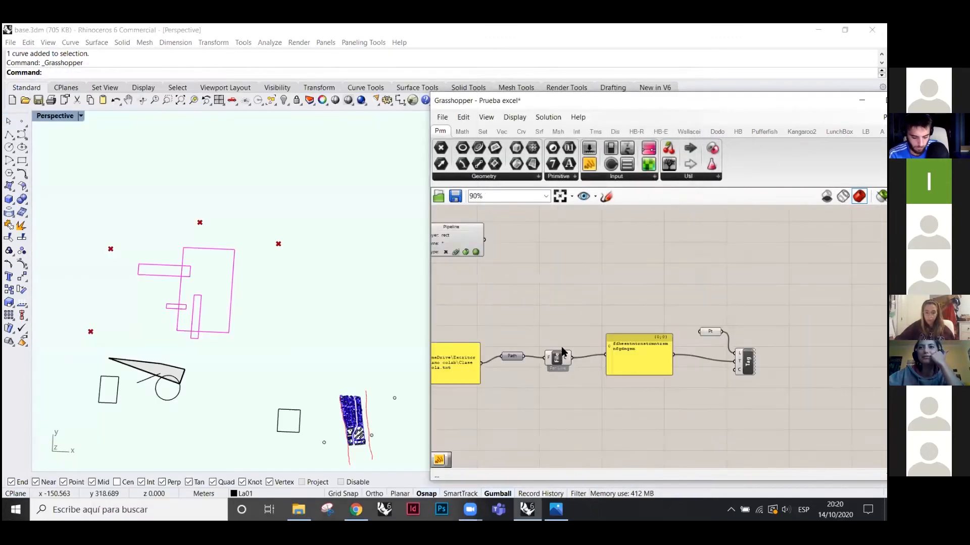
- Select the File text panel and the Tag component to check how the tag is wired
scroll(671, 369, "up", 3)
left_click(587, 347)
scroll(632, 325, "down", 3)
scroll(541, 319, "up", 2)
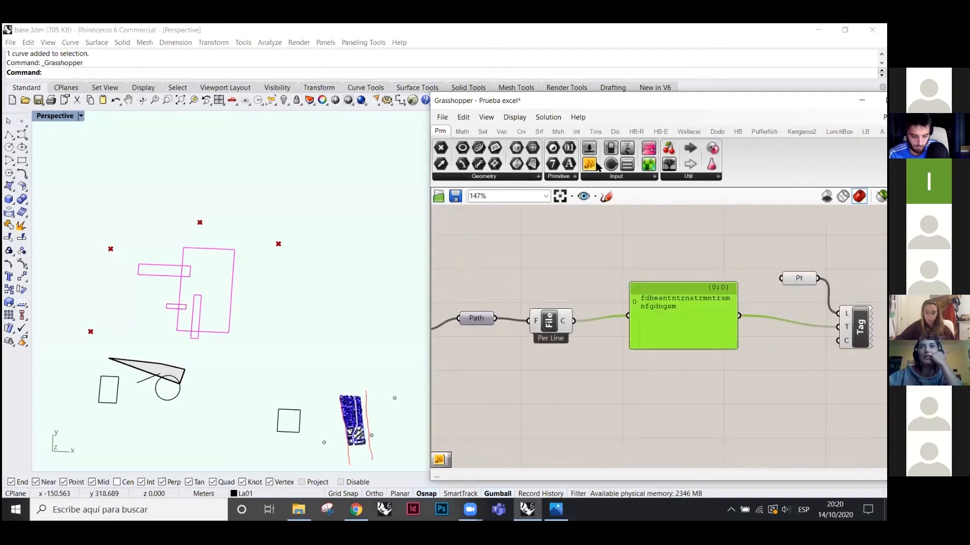
left_click(680, 359)
left_click(699, 323)
scroll(532, 325, "down", 3)
scroll(694, 327, "up", 3)
left_click(713, 384)
left_click(759, 326)
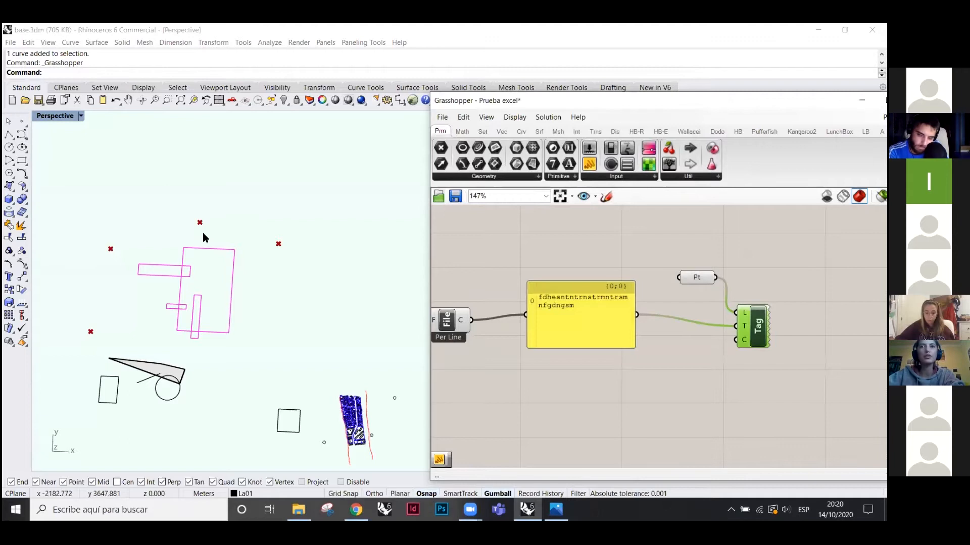
scroll(215, 236, "down", 8)
scroll(225, 305, "up", 12)
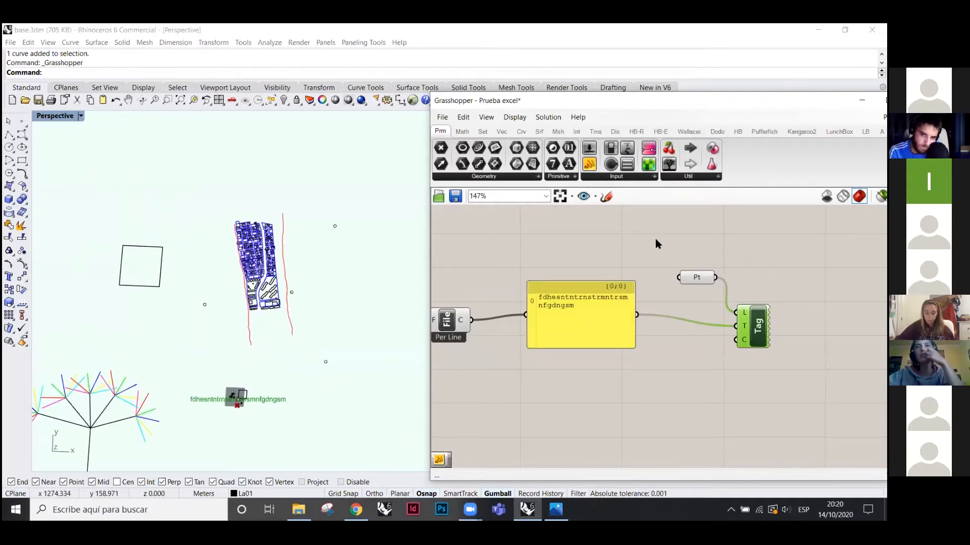
- Drag a new Tag component from the Display components, then delete the duplicate
left_click(615, 132)
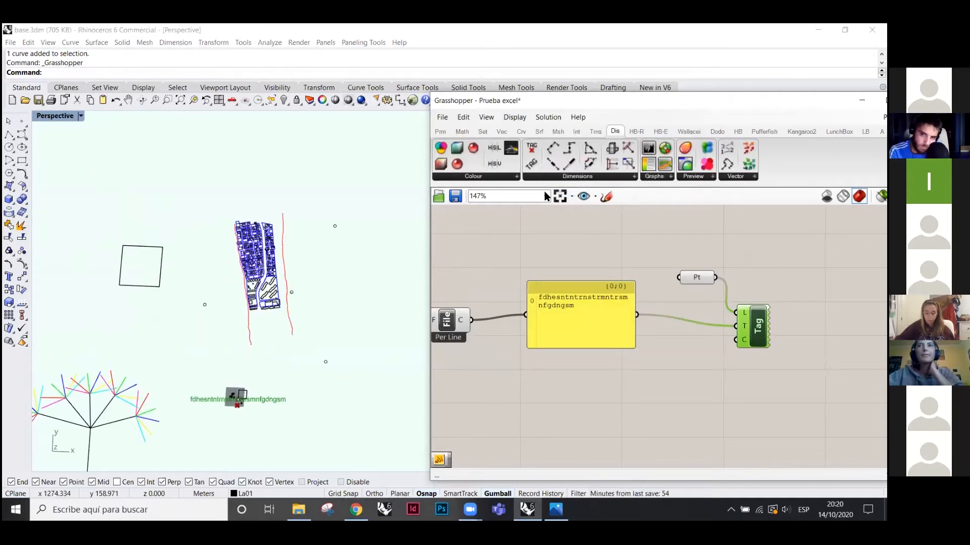
left_click_drag(569, 213, 560, 213)
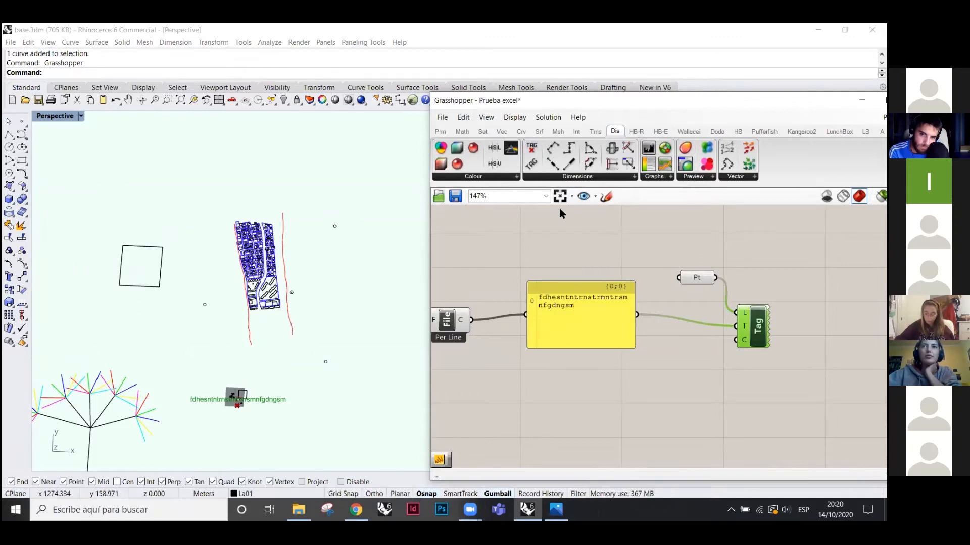
left_click_drag(655, 276, 682, 372)
key("Delete")
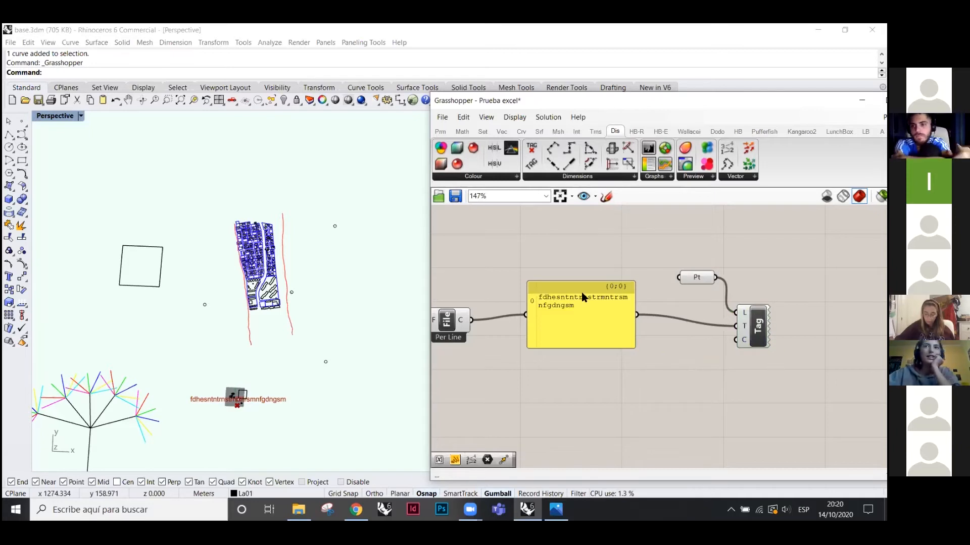
- Nudge the Pt point component into place and zoom out the canvas
scroll(281, 373, "up", 5)
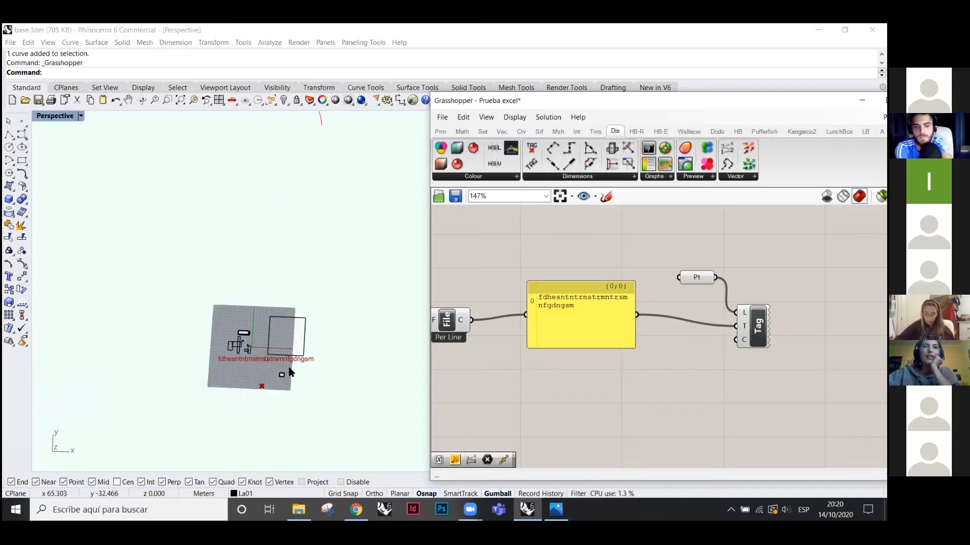
scroll(229, 352, "up", 3)
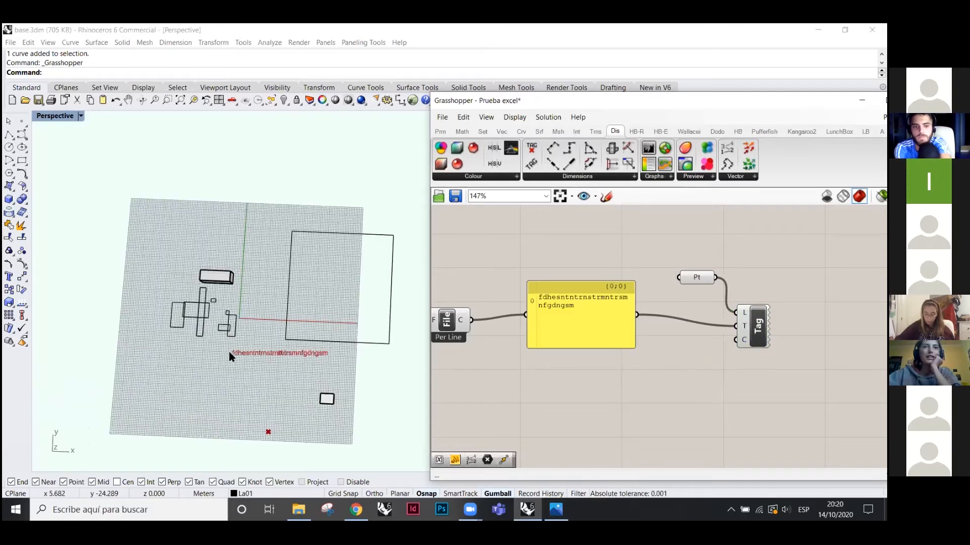
scroll(228, 361, "up", 7)
scroll(229, 360, "down", 13)
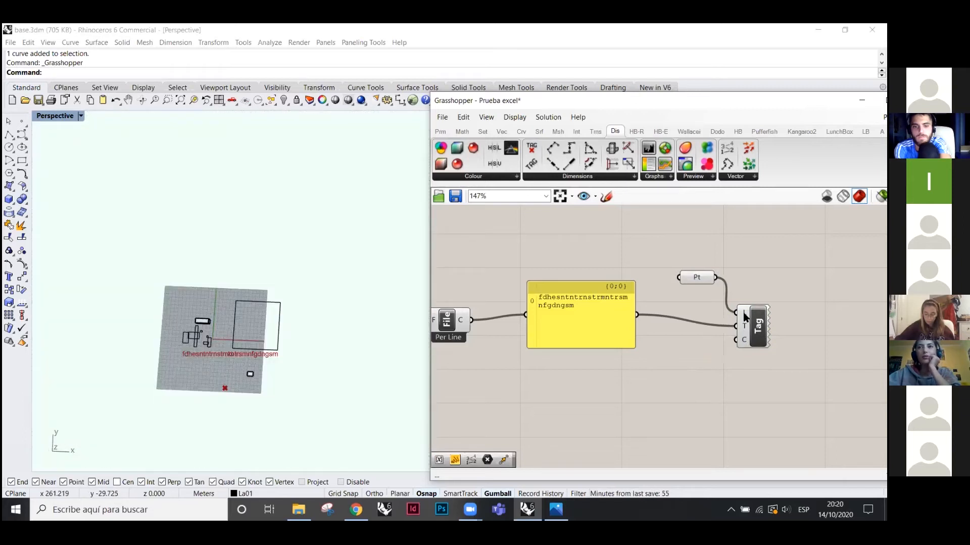
left_click_drag(687, 285, 677, 293)
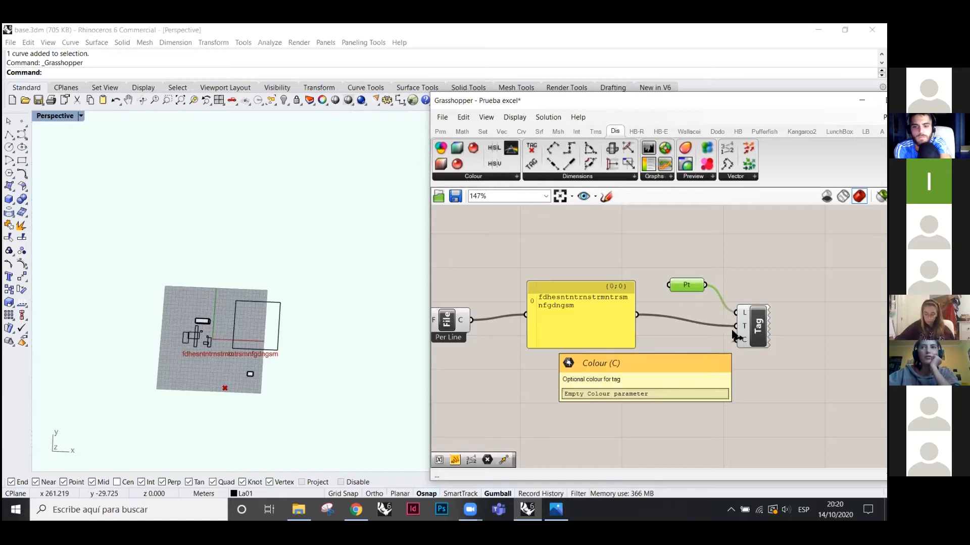
scroll(678, 225, "down", 7)
scroll(602, 230, "down", 4)
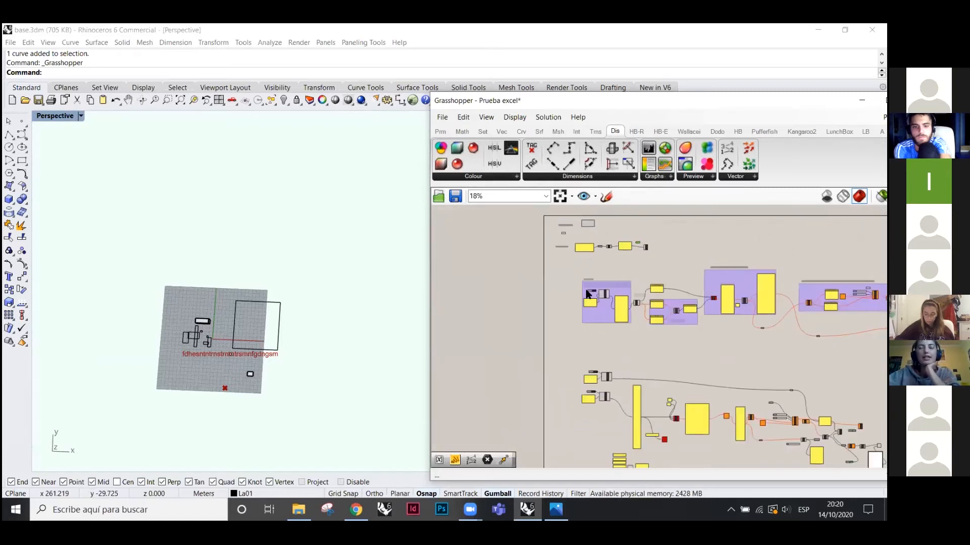
- Zoom to the two ExcelRead components, shift the editor left, and show the LunchBox components
scroll(593, 429, "up", 8)
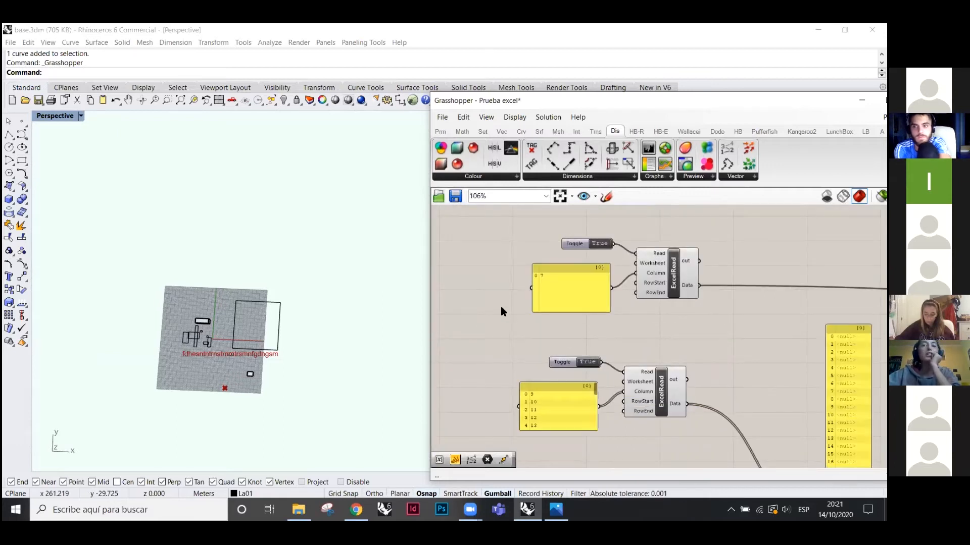
scroll(521, 301, "down", 1)
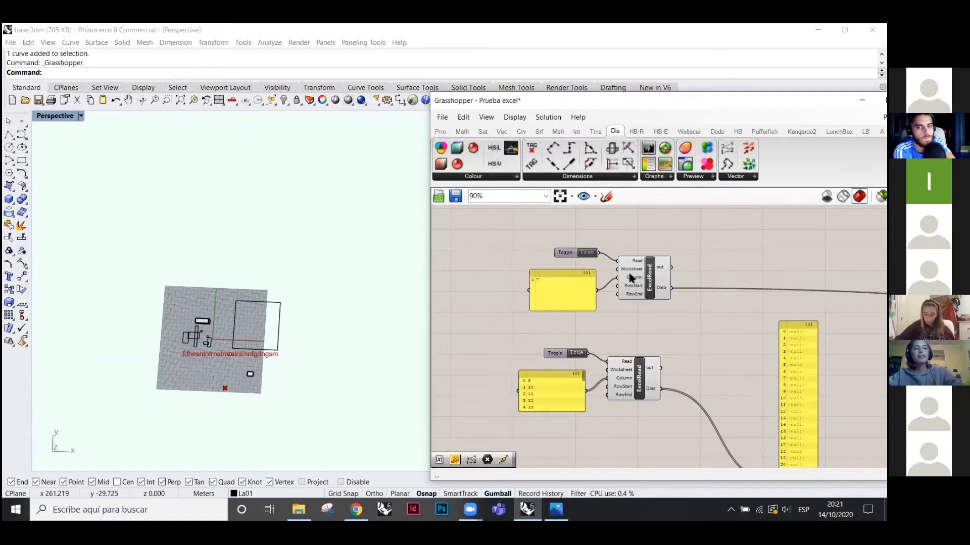
left_click_drag(657, 104, 533, 133)
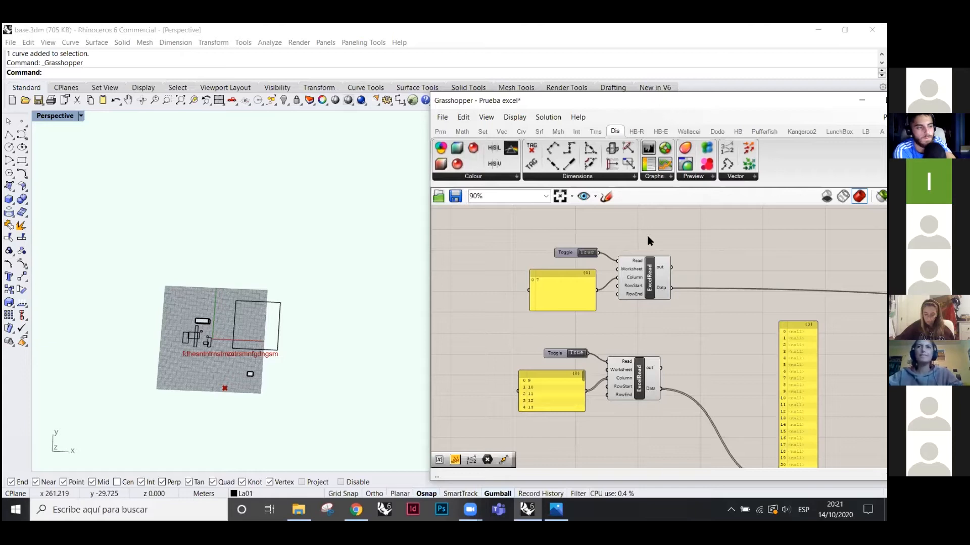
left_click(715, 161)
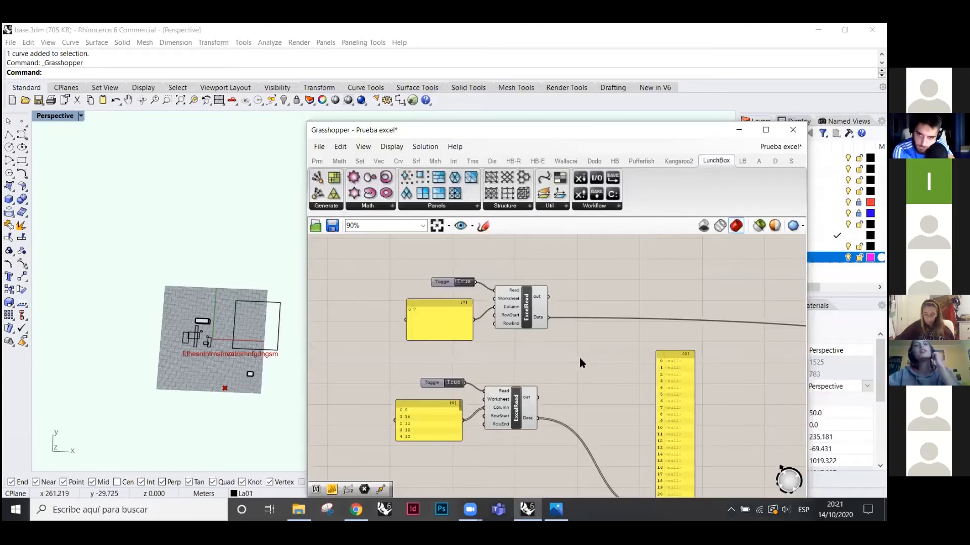
- Place a LunchBox Random Split List from Util, delete it, and open the Workflow components list
left_click_drag(604, 131, 598, 80)
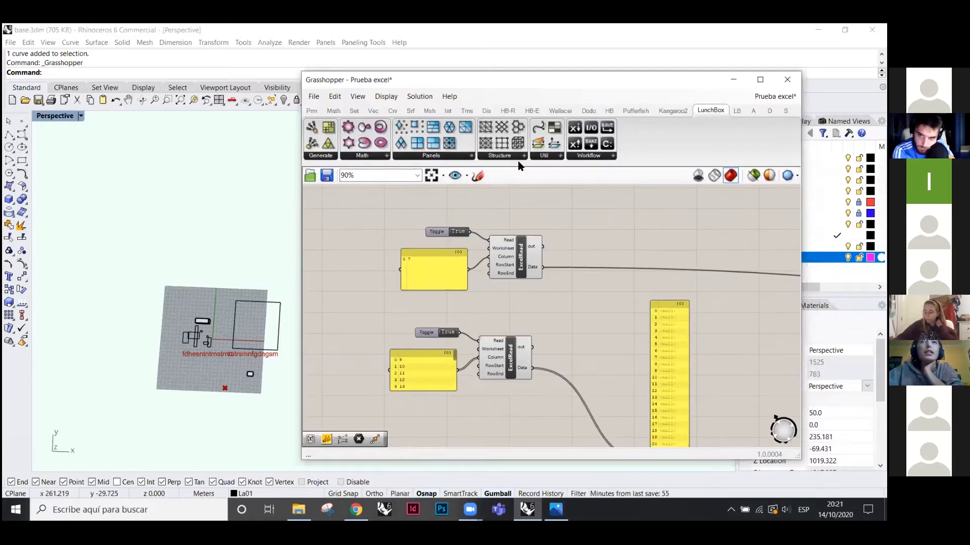
left_click(554, 157)
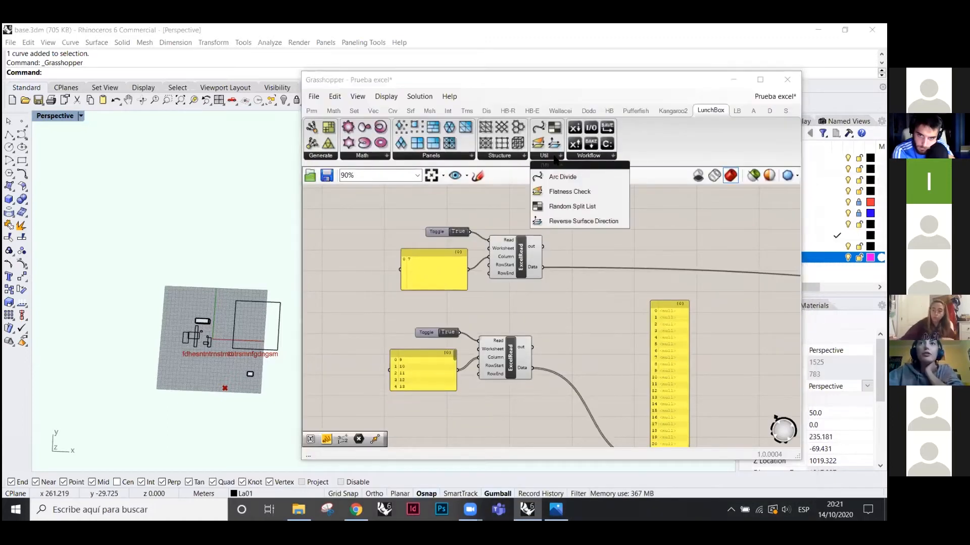
left_click_drag(561, 206, 621, 227)
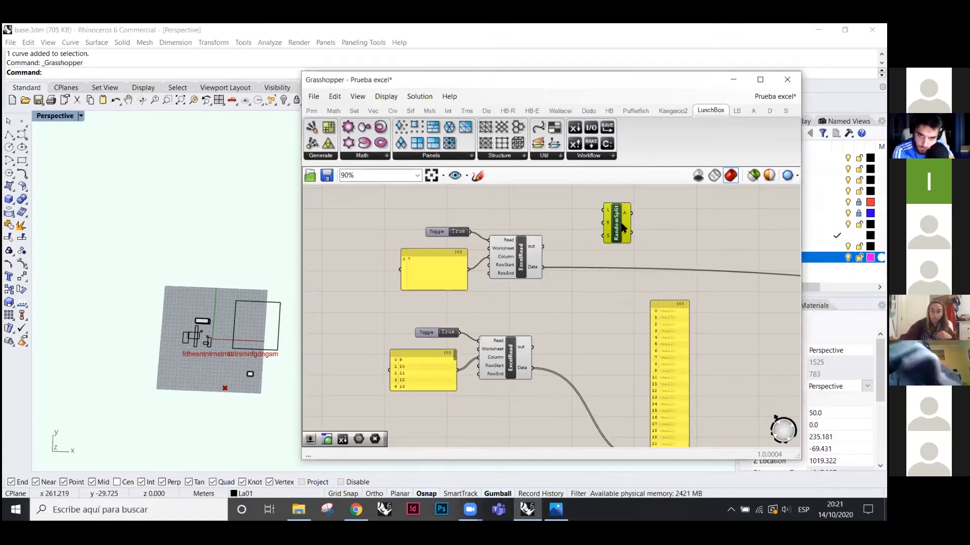
scroll(622, 227, "up", 5)
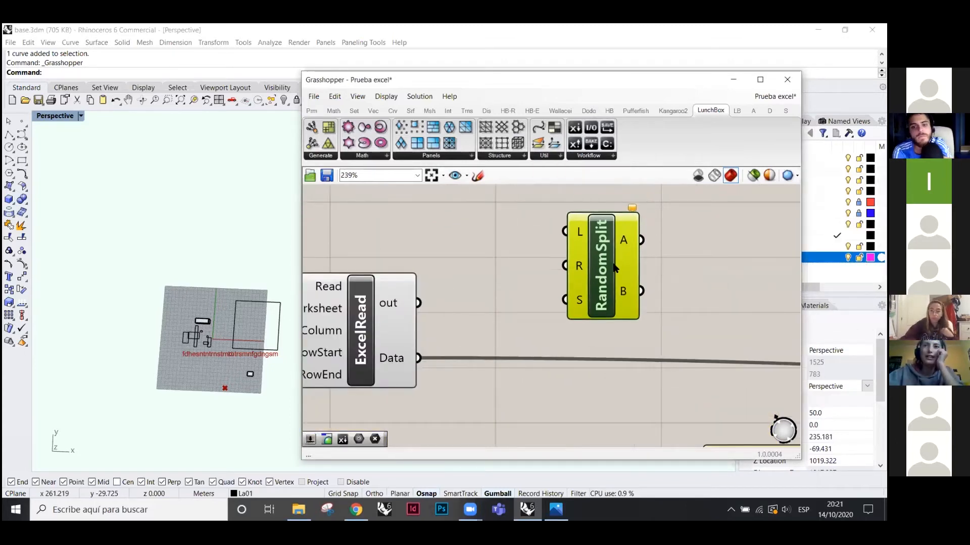
scroll(614, 266, "down", 3)
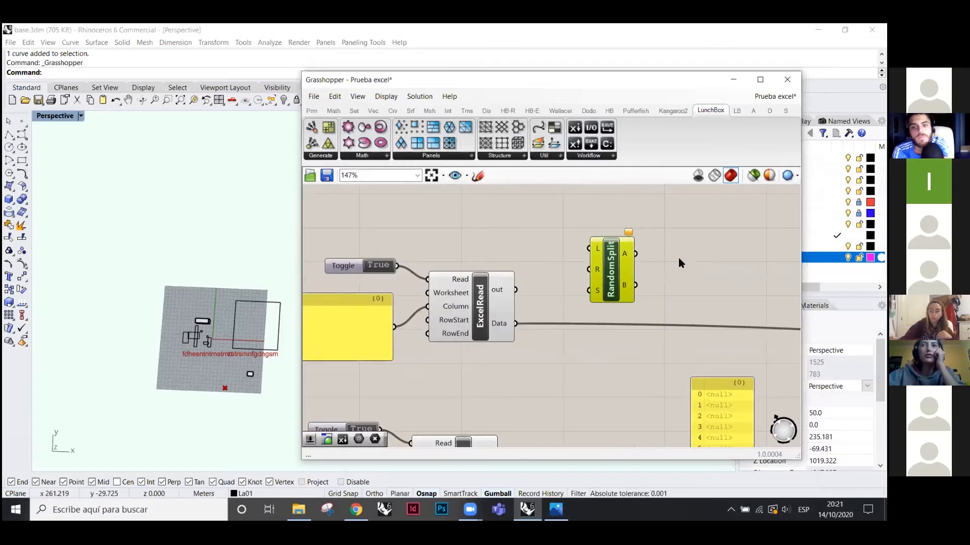
left_click_drag(611, 274, 607, 263)
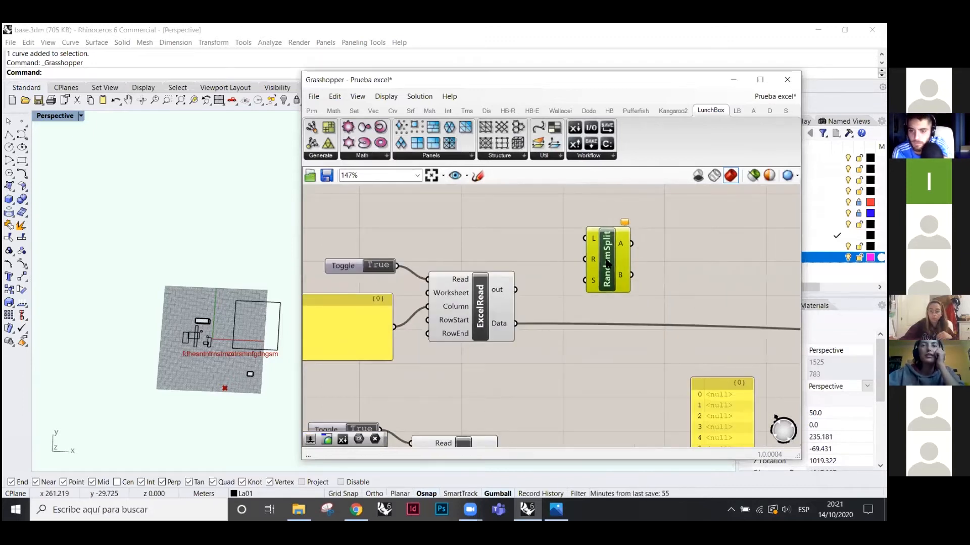
left_click(607, 251)
key("Delete")
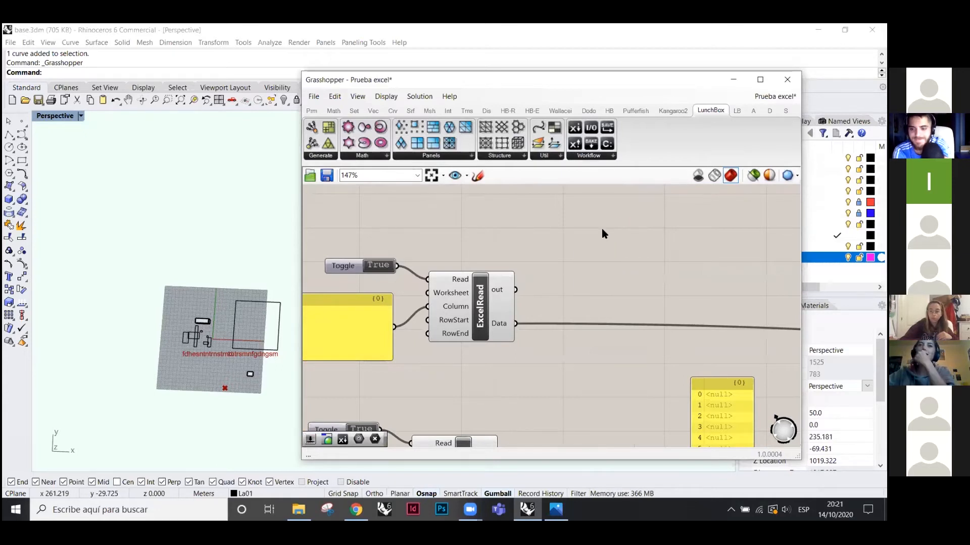
left_click(585, 159)
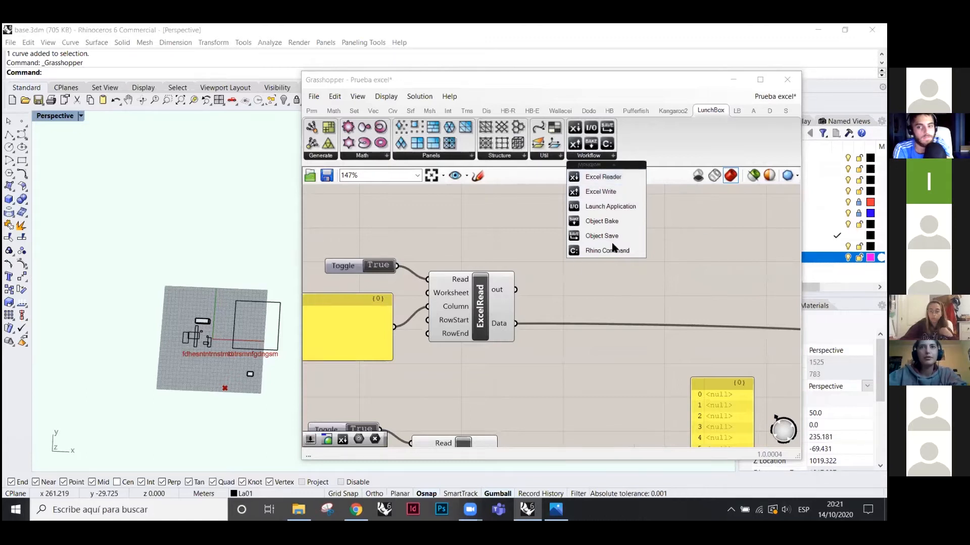
- Place a trial Excel Reader, delete it, and check the original ExcelRead's Read input
left_click(706, 243)
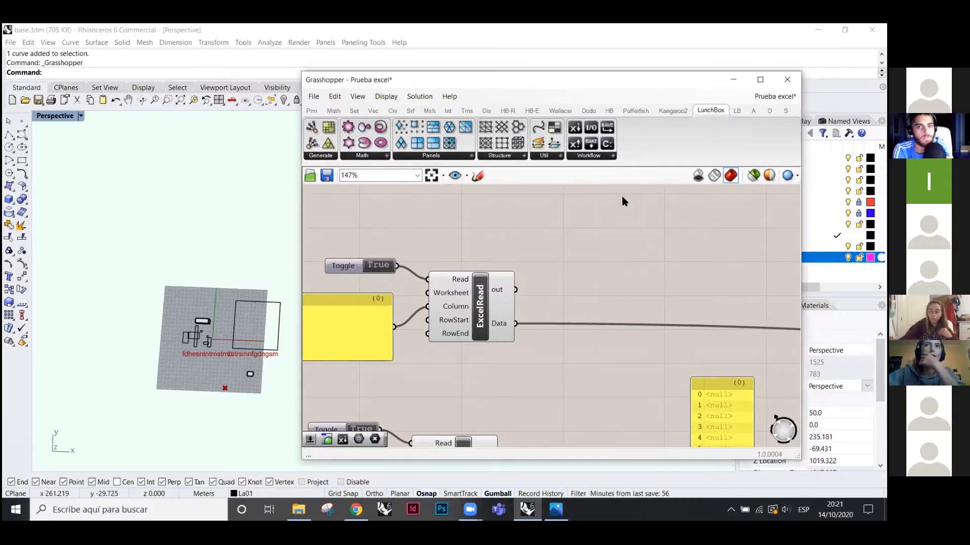
scroll(648, 225, "down", 2)
scroll(648, 225, "down", 2)
left_click(601, 156)
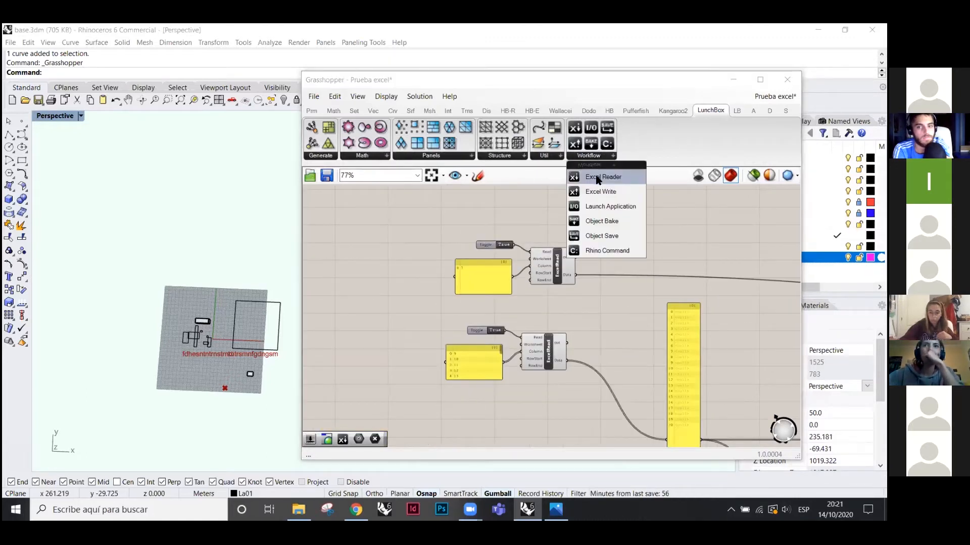
left_click_drag(616, 183, 633, 227)
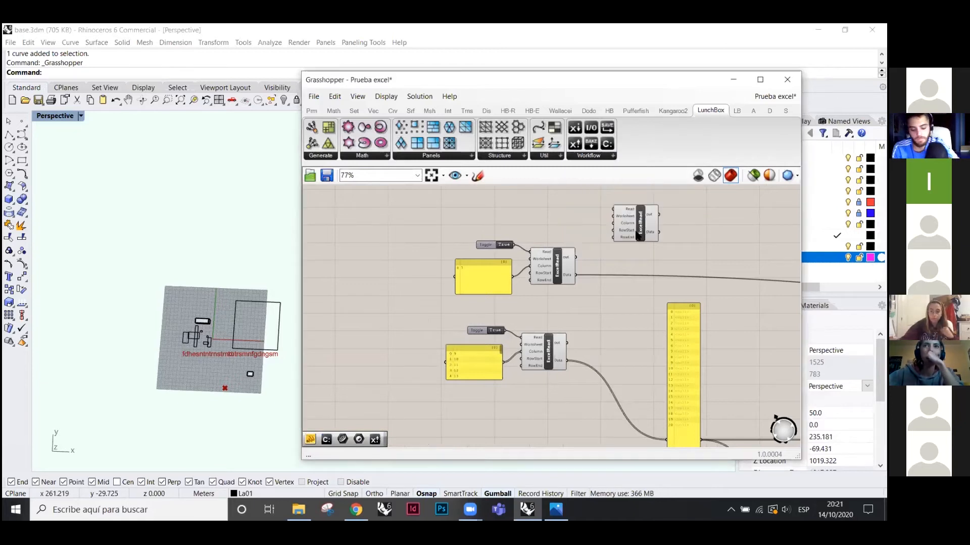
scroll(538, 231, "up", 4)
key("Delete")
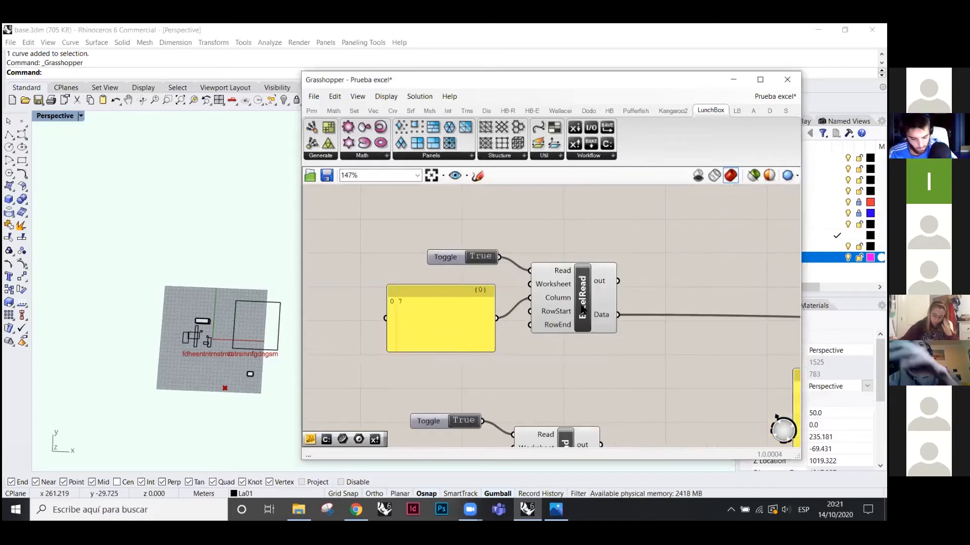
scroll(556, 376, "up", 3)
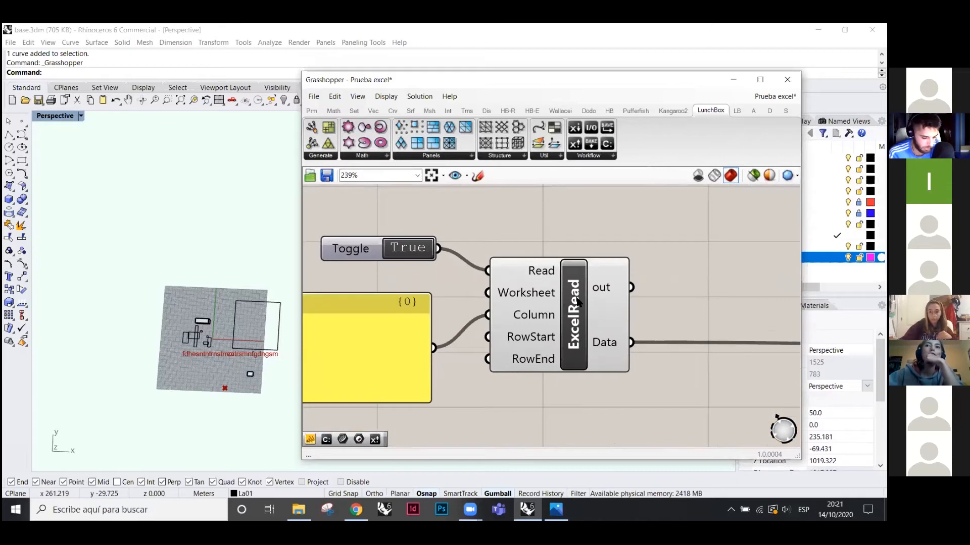
left_click_drag(579, 303, 580, 307)
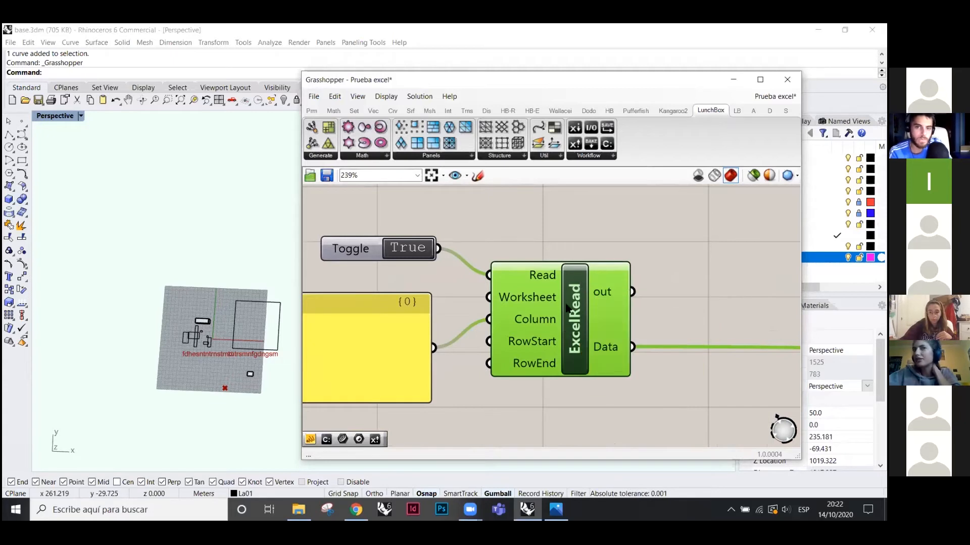
mouse_move(539, 282)
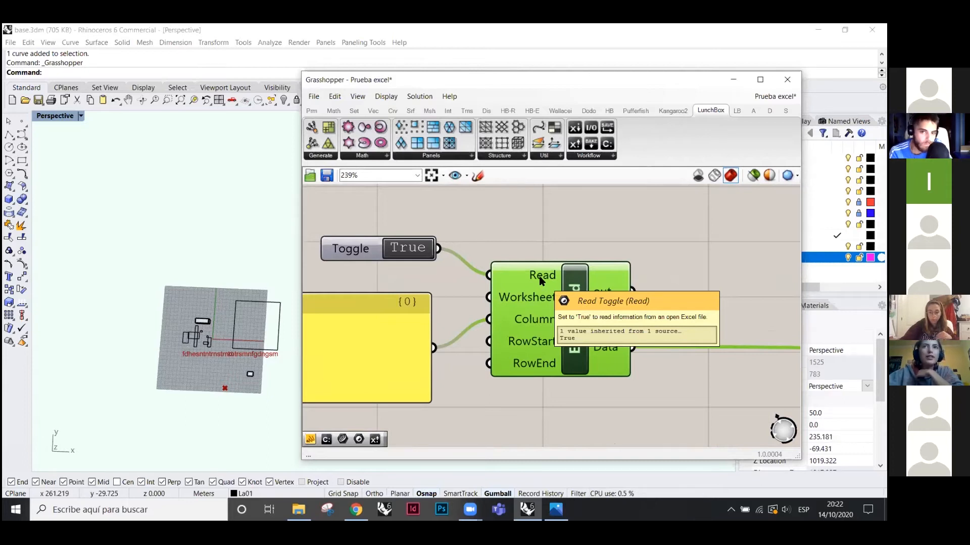
- Drop a Boolean parameter from Params > Primitive onto the canvas, move it, then delete it
left_click(312, 111)
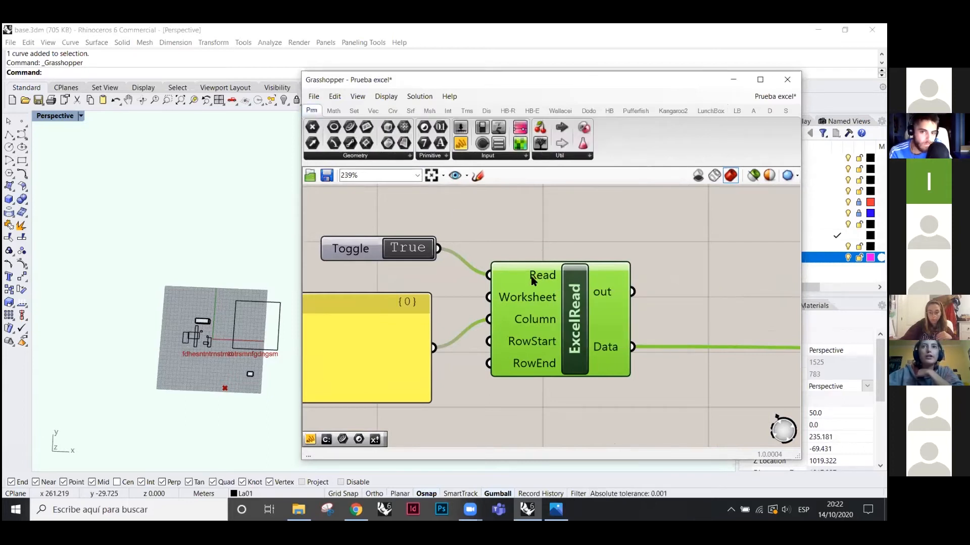
left_click_drag(424, 127, 528, 222)
left_click(532, 227)
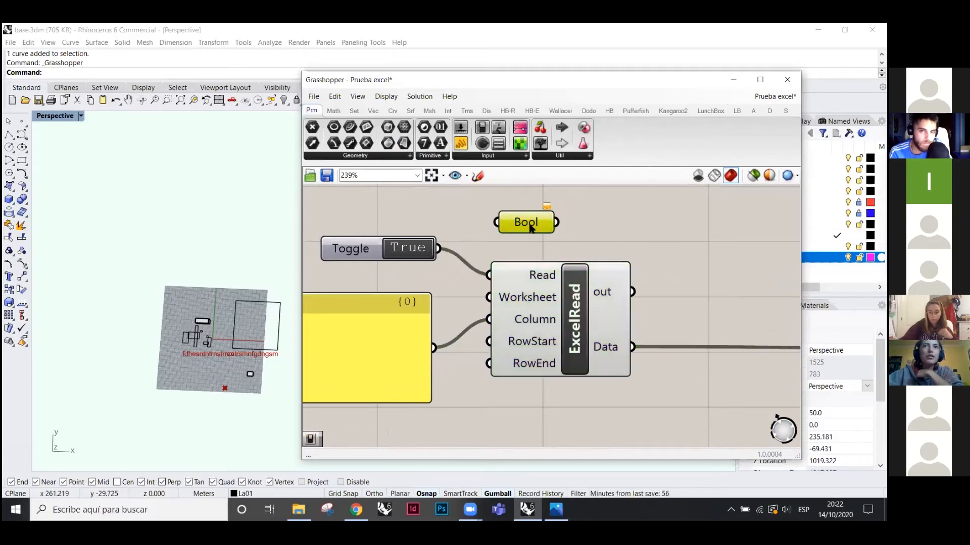
left_click_drag(523, 227, 539, 228)
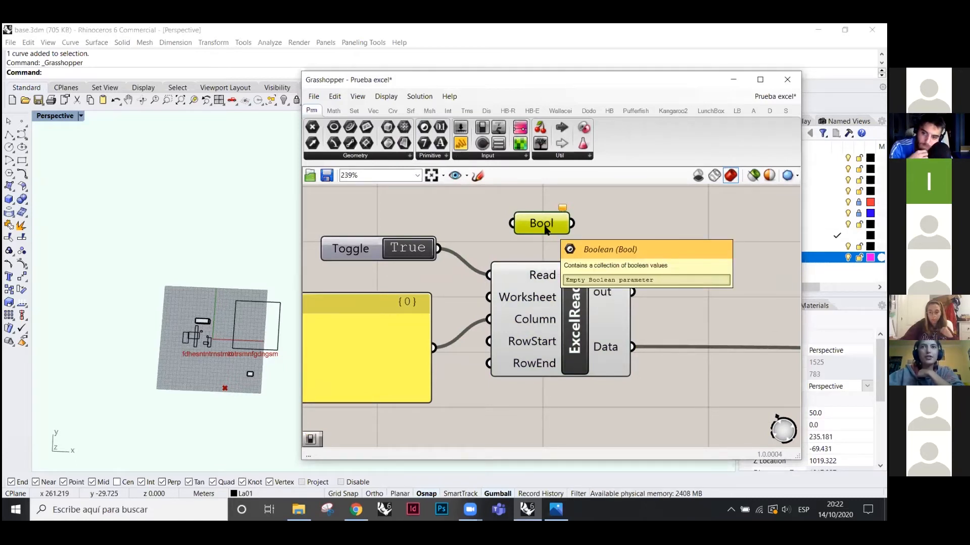
mouse_move(546, 230)
left_mouse_down()
mouse_move(528, 229)
mouse_move(547, 230)
left_mouse_up()
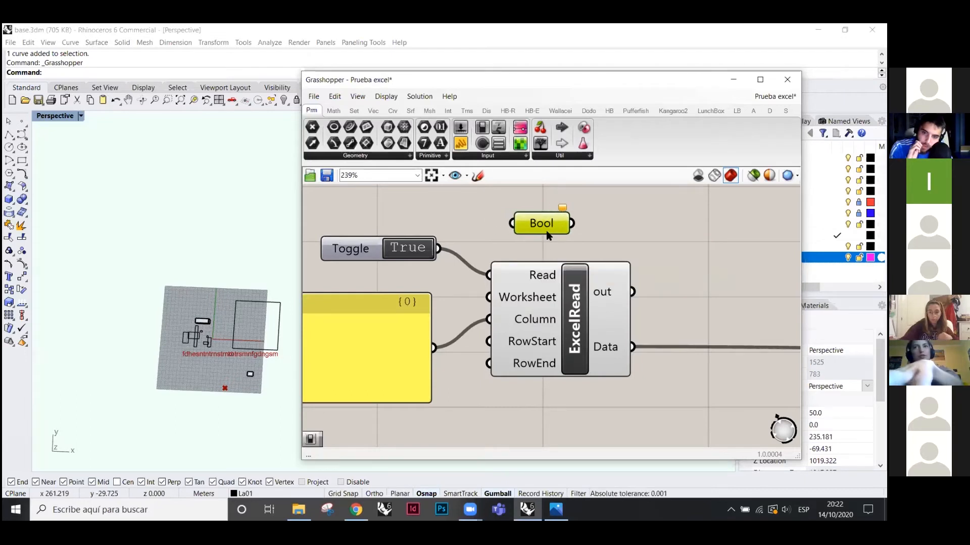
key("Delete")
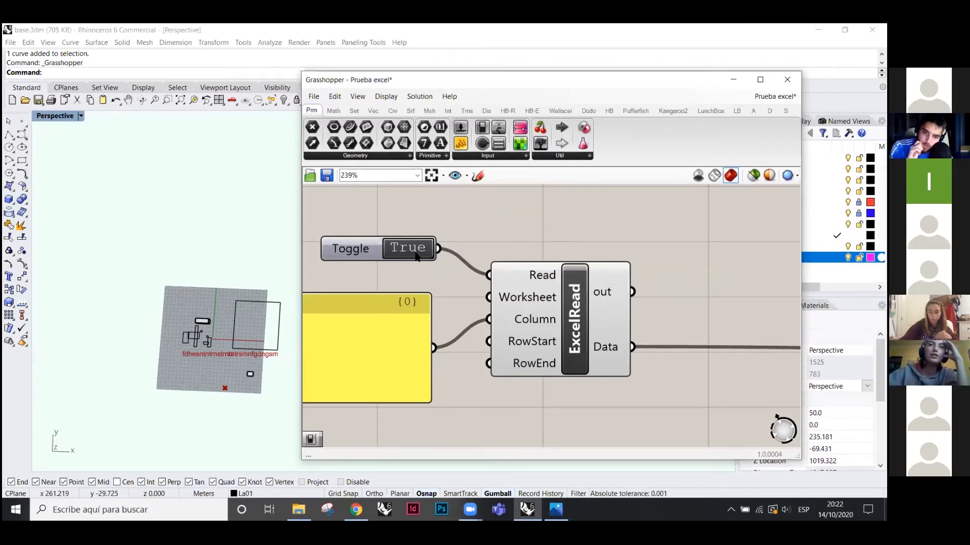
- Flip the reading Toggle between False and True to test ExcelRead
scroll(665, 261, "down", 2)
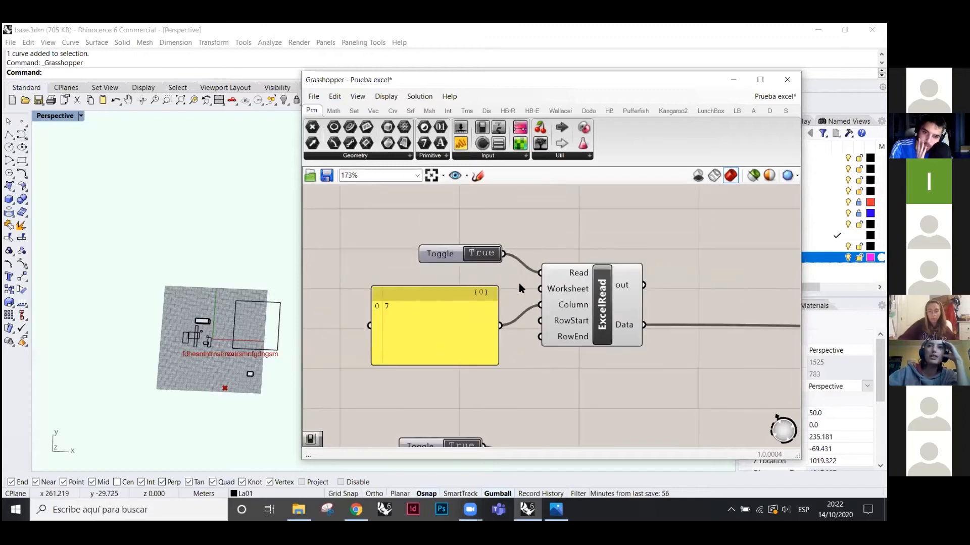
left_click(482, 253)
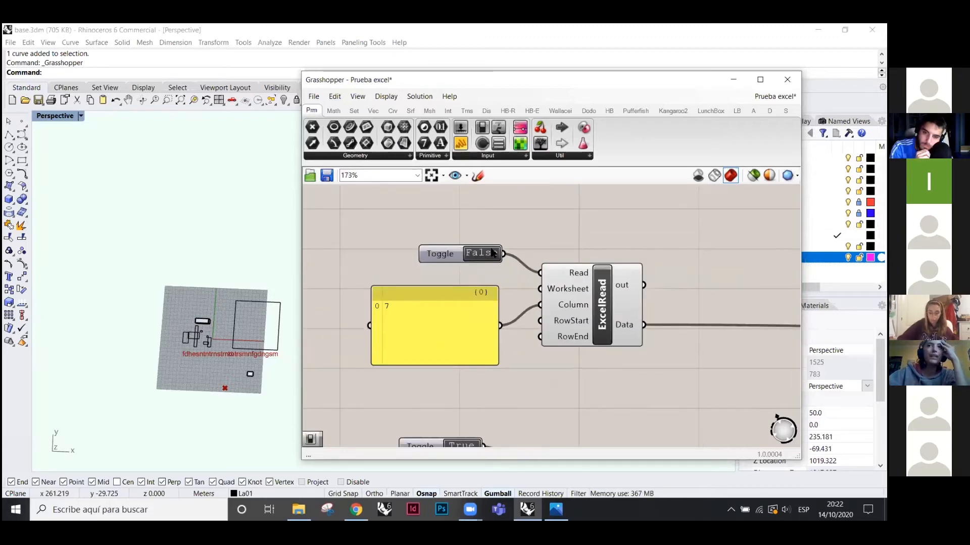
left_click(481, 252)
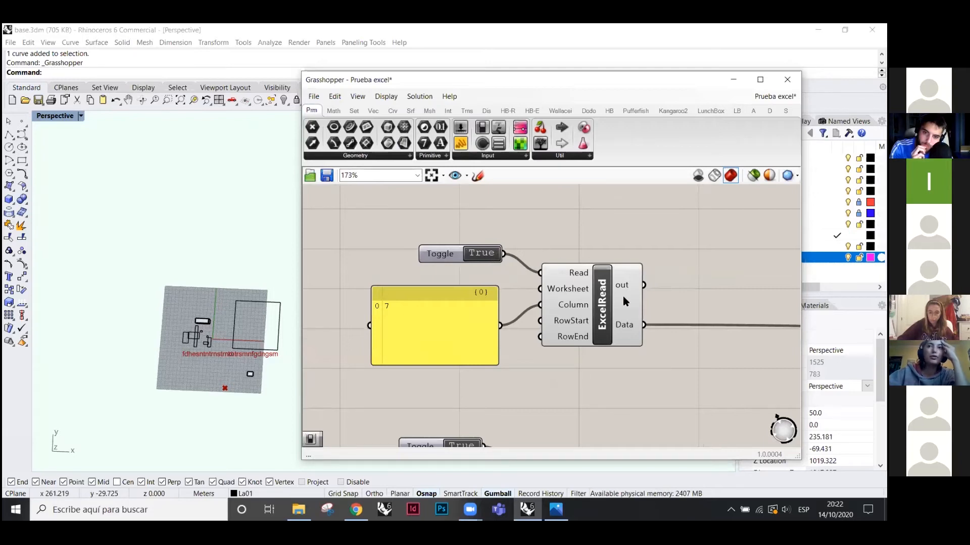
scroll(602, 297, "down", 2)
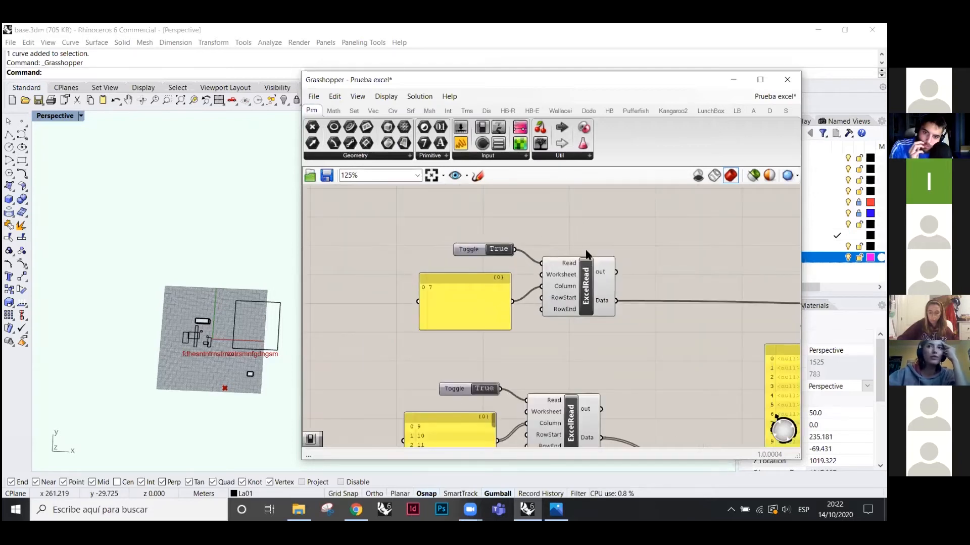
left_click(504, 252)
left_click(500, 252)
scroll(552, 255, "up", 3)
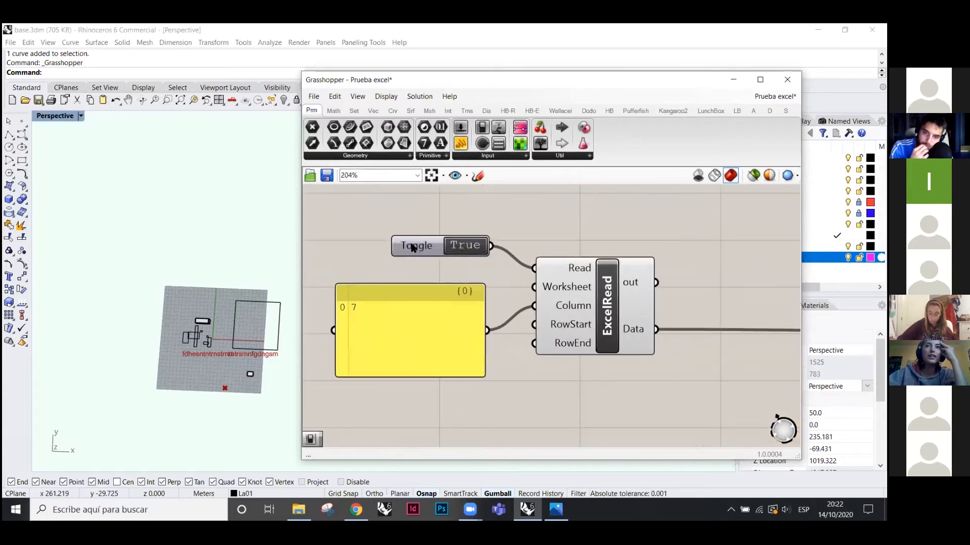
- Replace the old Read toggle with a new Boolean Toggle set to True, then switch to File Explorer
key("ctrl+z")
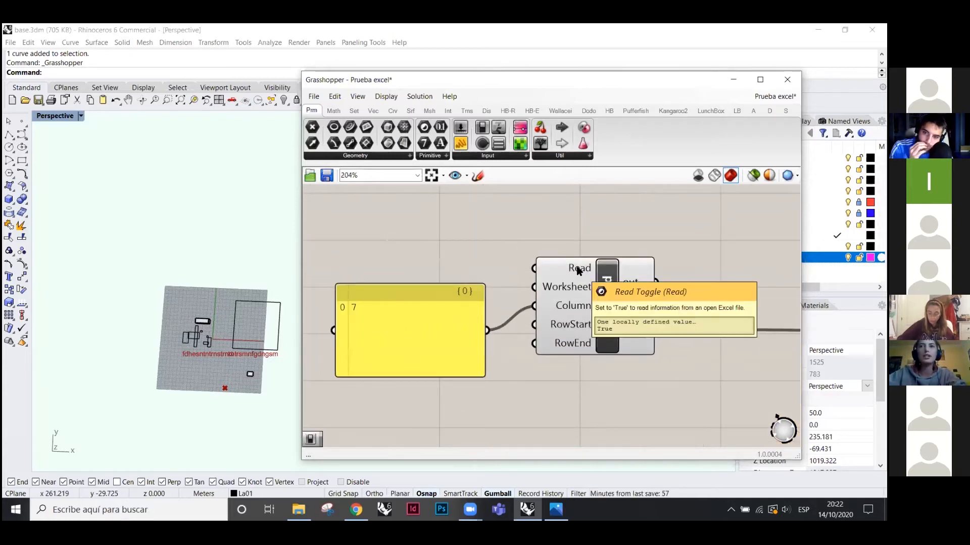
right_click(578, 270)
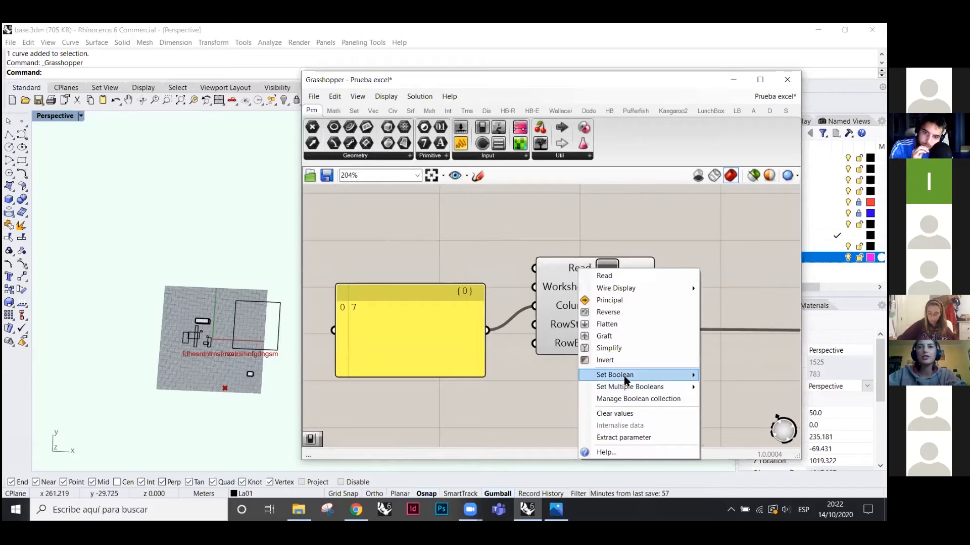
mouse_move(625, 380)
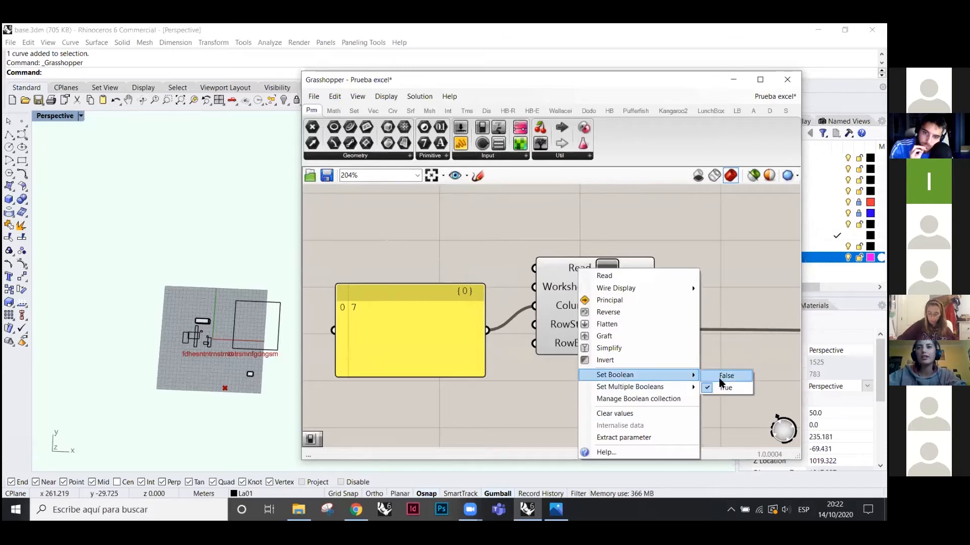
left_click(568, 224)
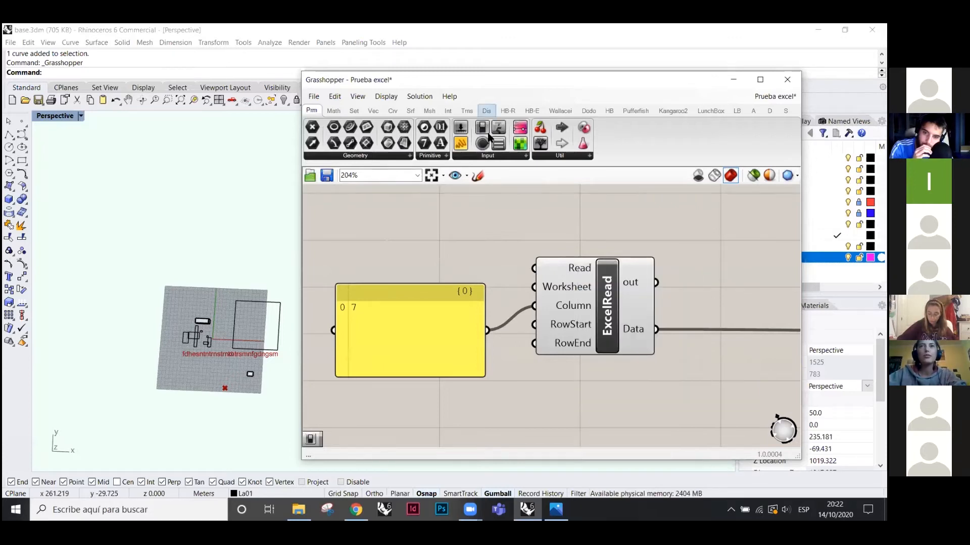
left_click_drag(483, 129, 534, 268)
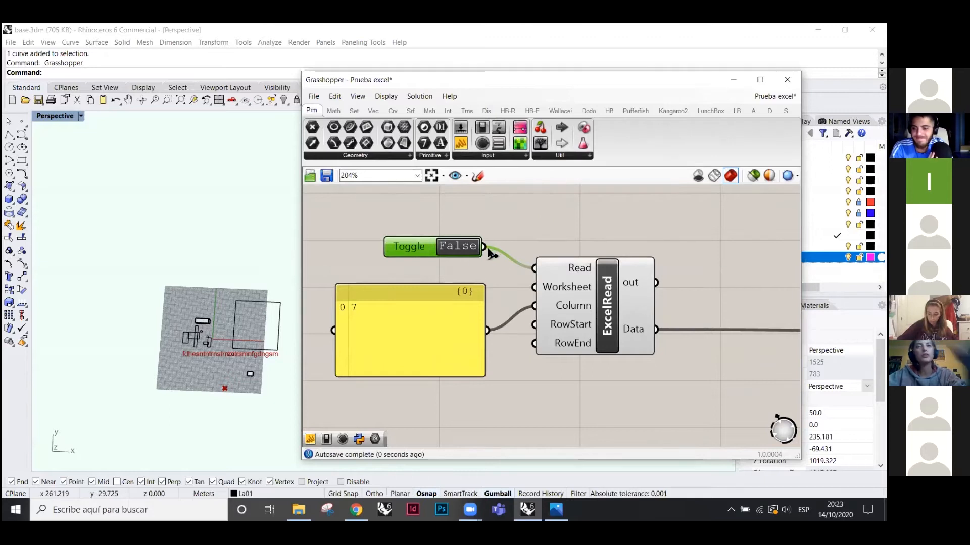
double_click(459, 247)
scroll(558, 259, "up", 1)
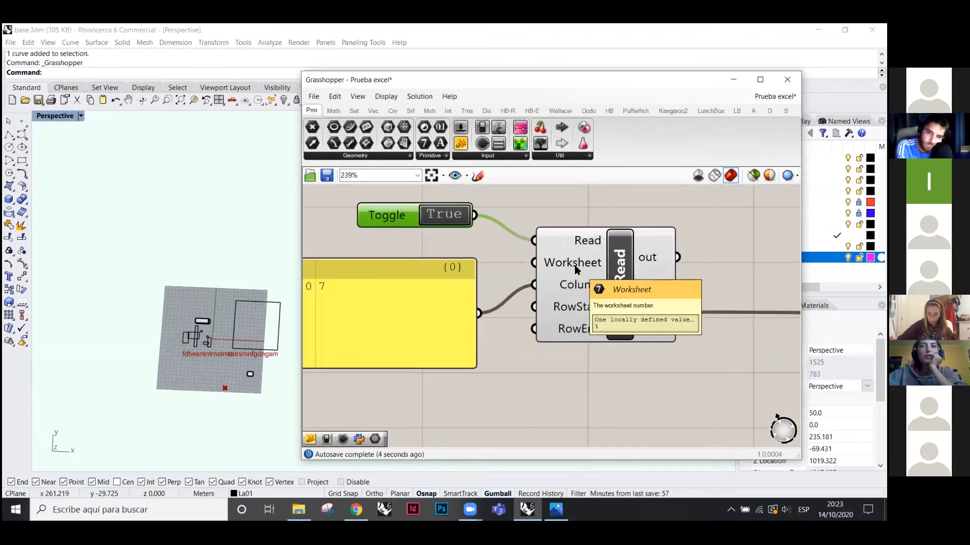
left_click(299, 509)
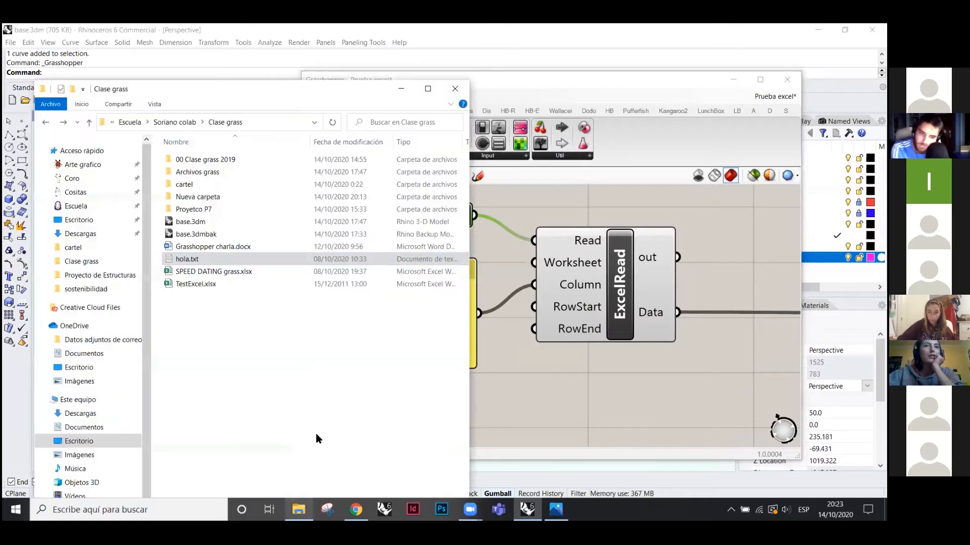
- Open SPEED DATING grass.xlsx in Excel, then Alt+Tab back to Grasshopper
left_click(284, 353)
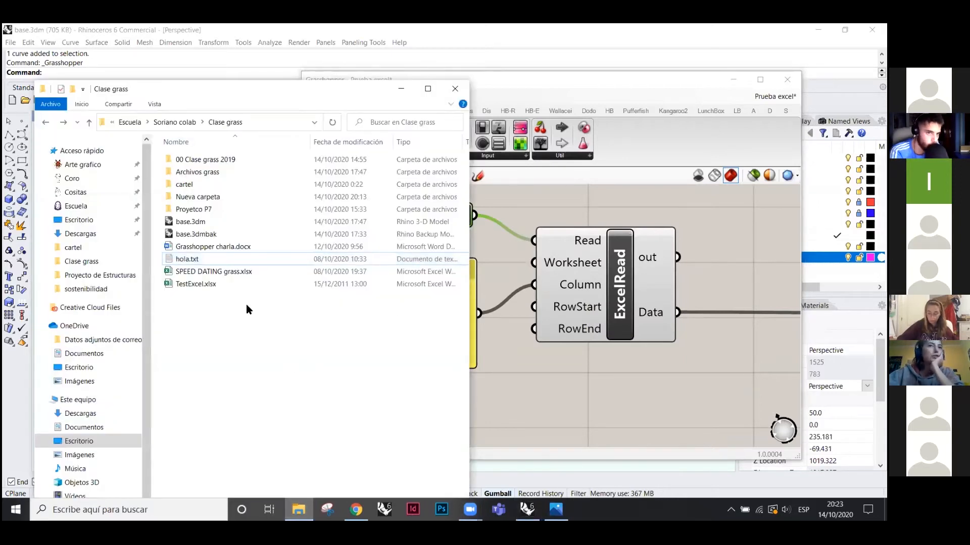
double_click(236, 273)
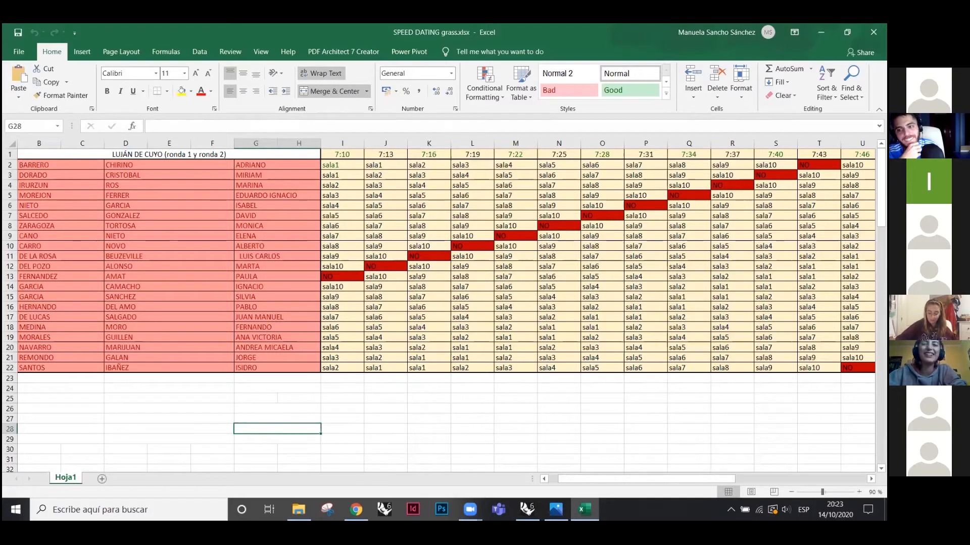
key("alt+Tab")
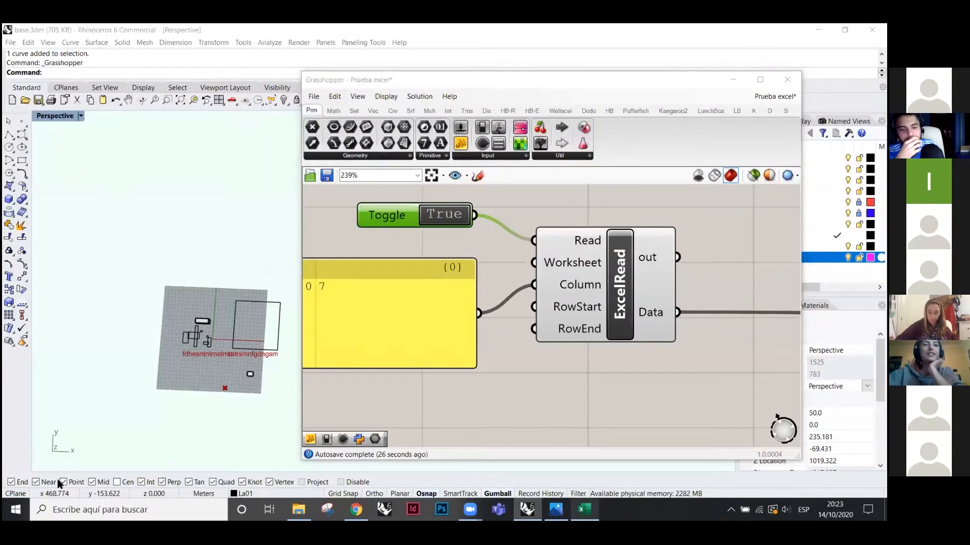
- Add new sheets after Hoja1 in Excel and keep ExcelRead's Worksheet integer at 1
key("alt+Tab")
left_click(102, 478)
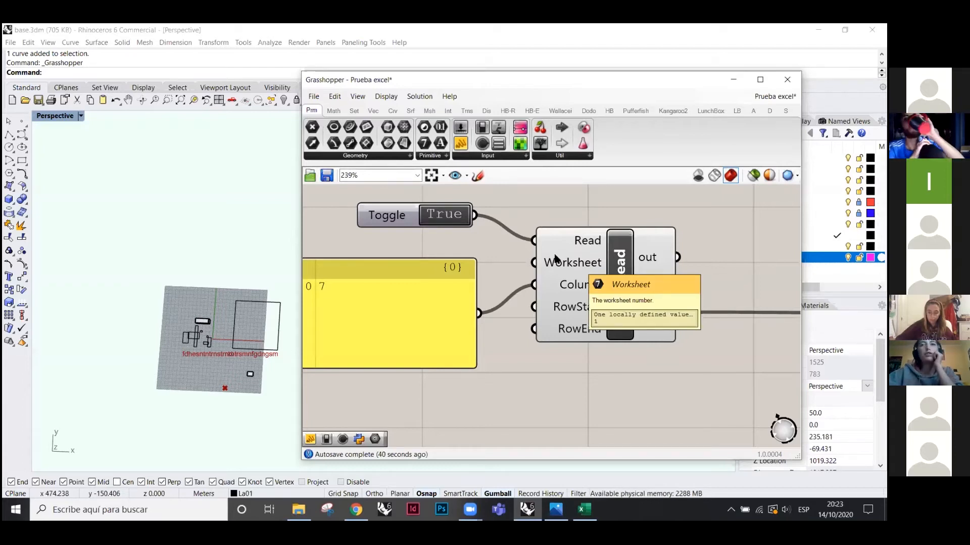
right_click(564, 261)
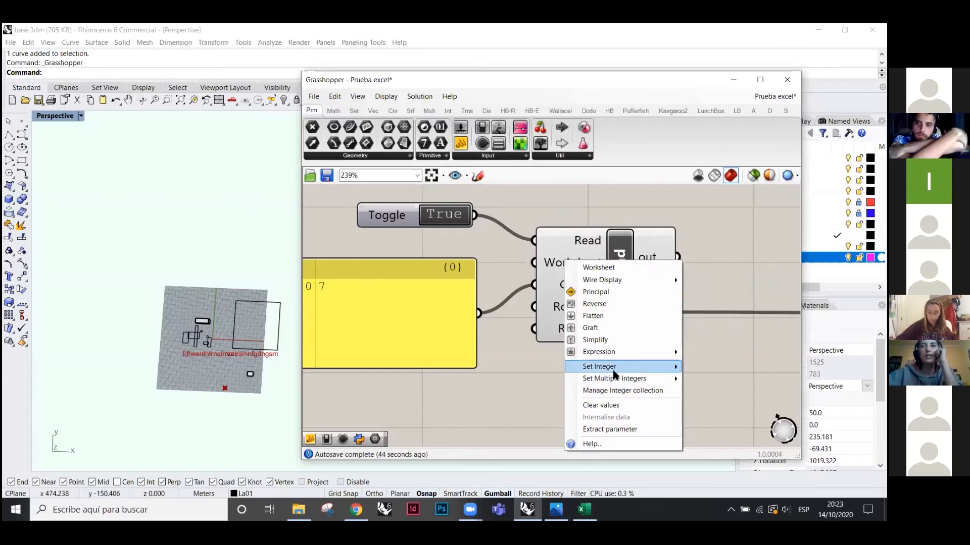
mouse_move(616, 367)
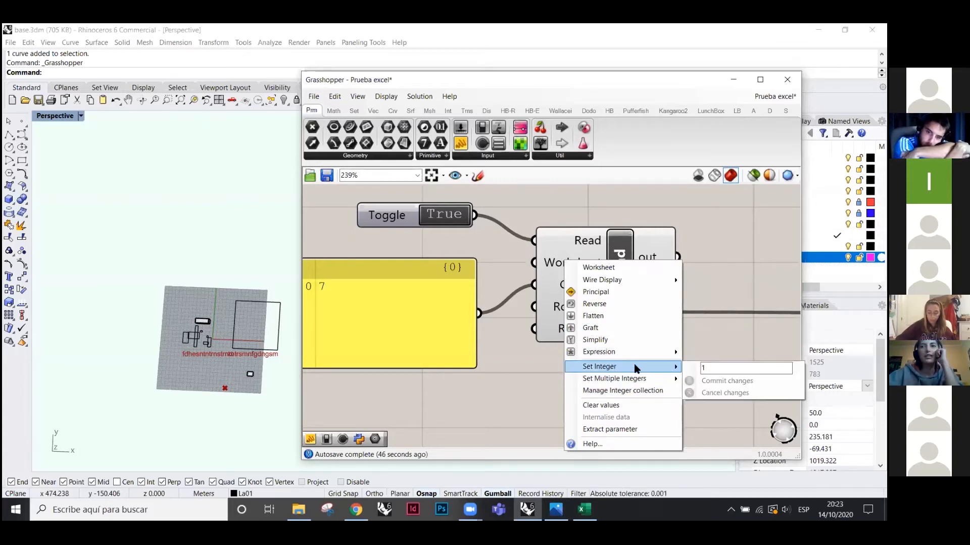
left_click(523, 384)
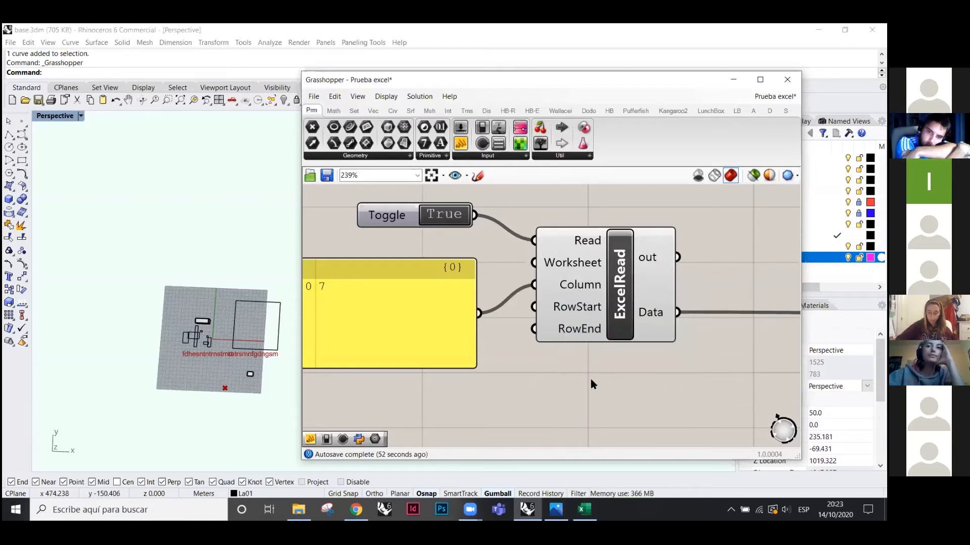
left_click(584, 509)
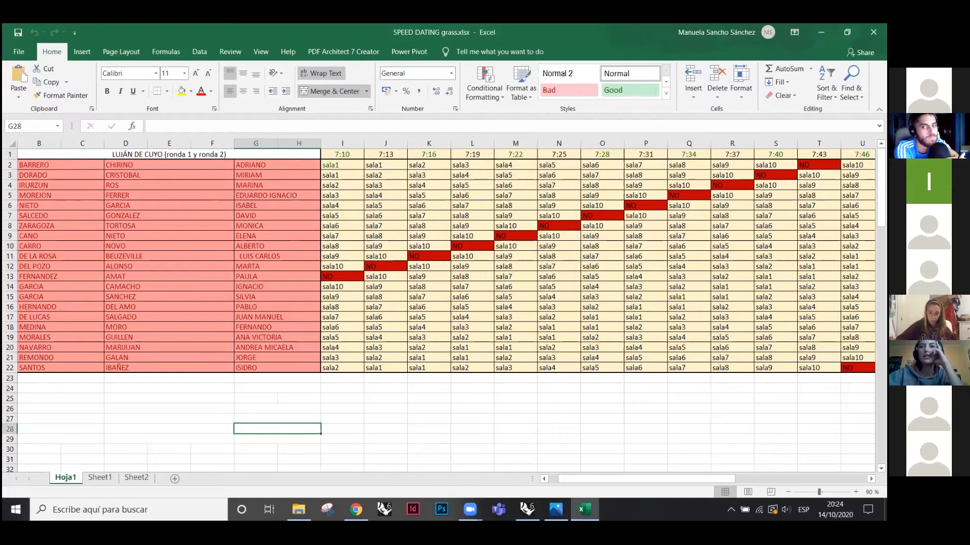
left_click_drag(557, 479, 547, 479)
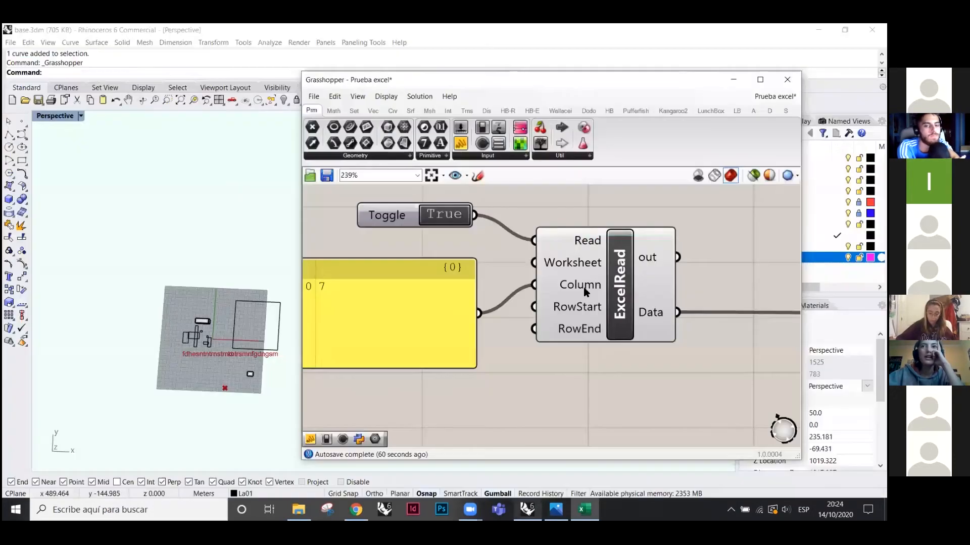
- Move the row-number panel aside and attach a new panel to ExcelRead's Data output
mouse_move(583, 329)
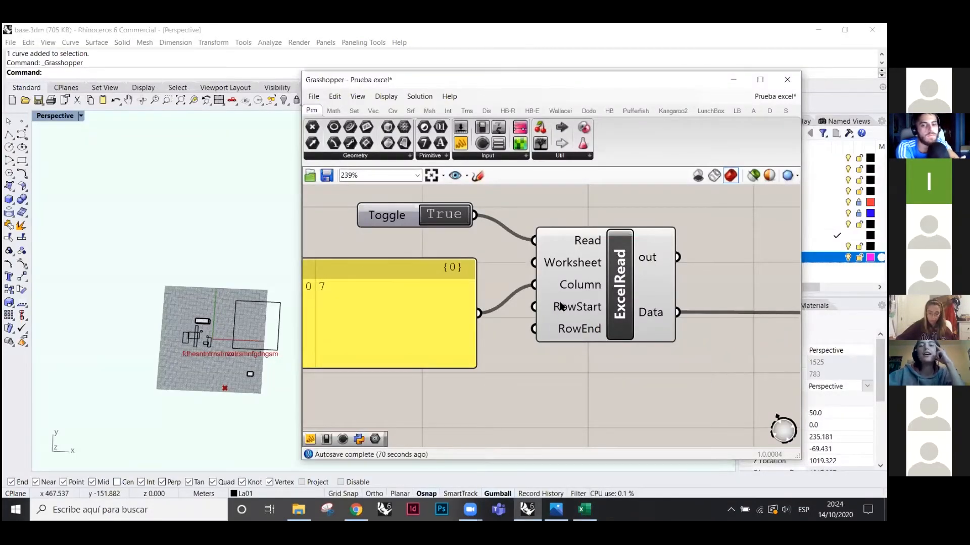
left_click_drag(432, 309, 393, 294)
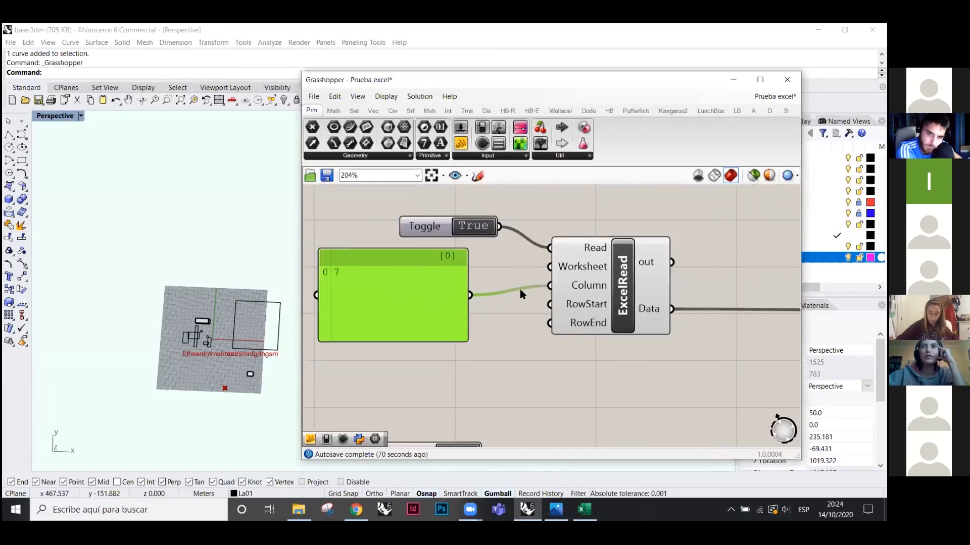
left_click(431, 176)
left_click_drag(646, 291, 639, 250)
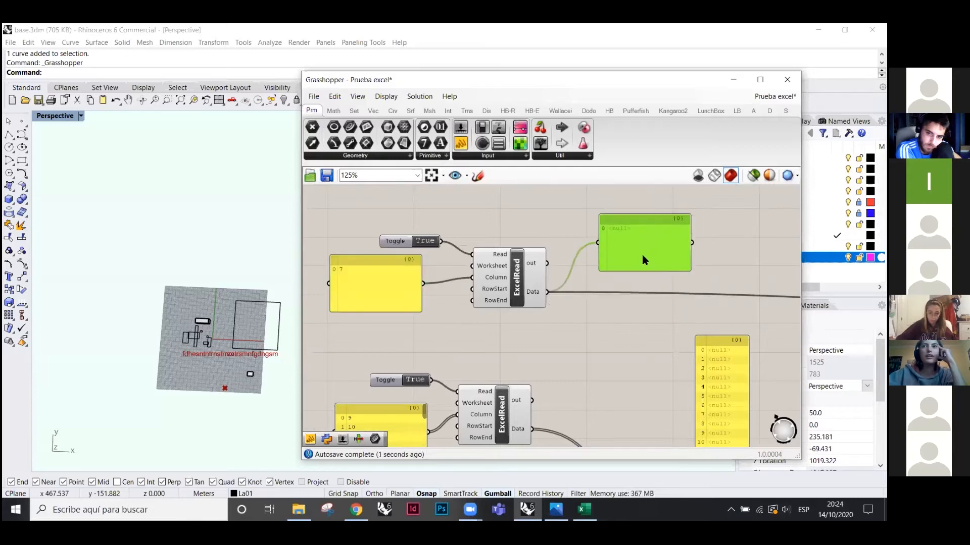
left_click(591, 362)
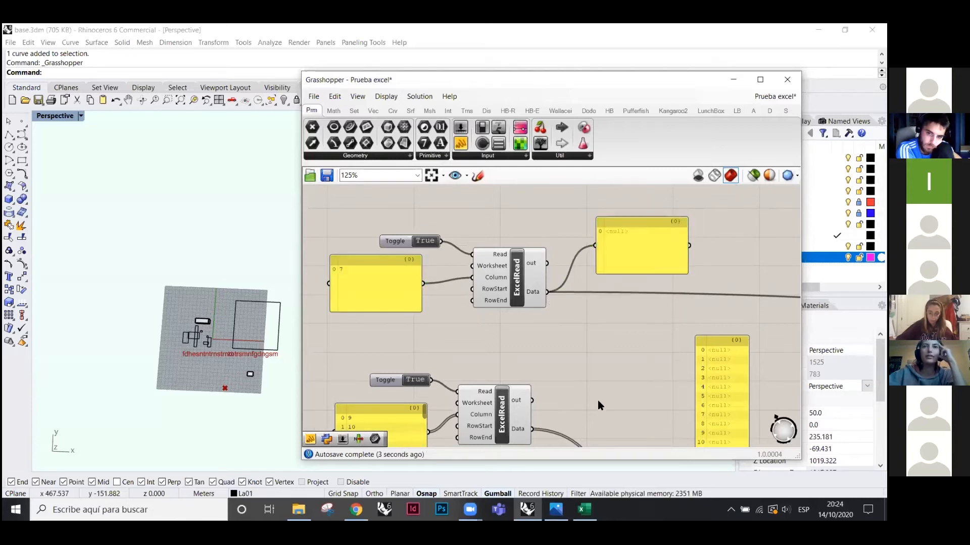
scroll(499, 253, "up", 3)
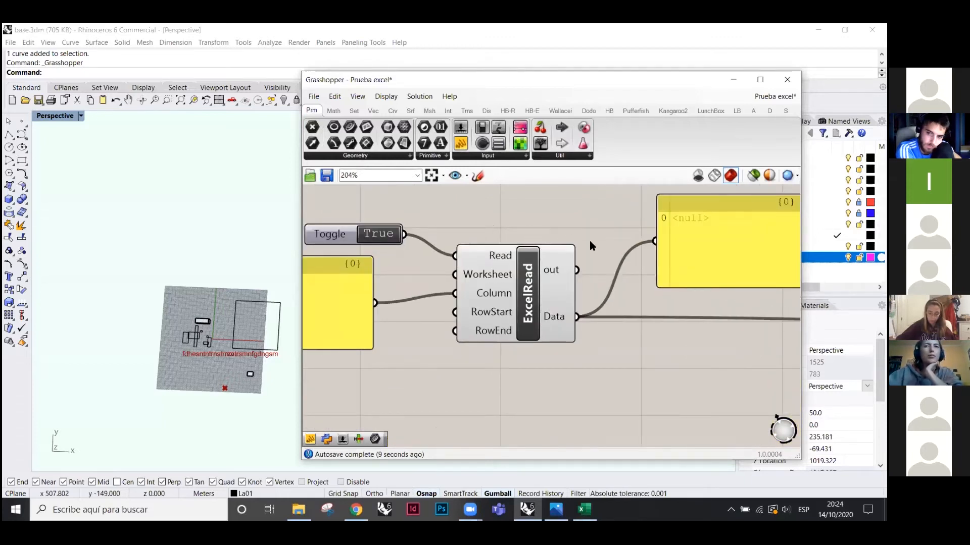
scroll(611, 268, "down", 1)
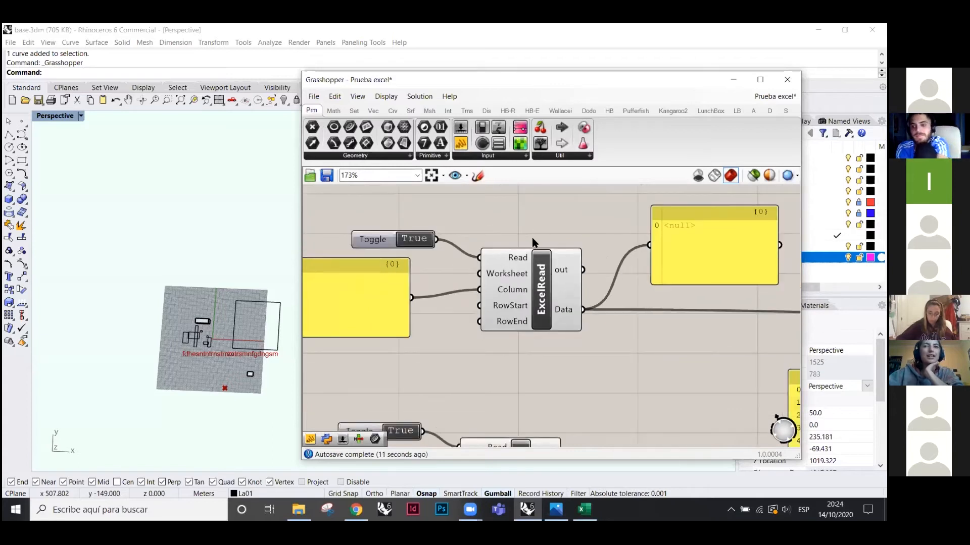
mouse_move(585, 509)
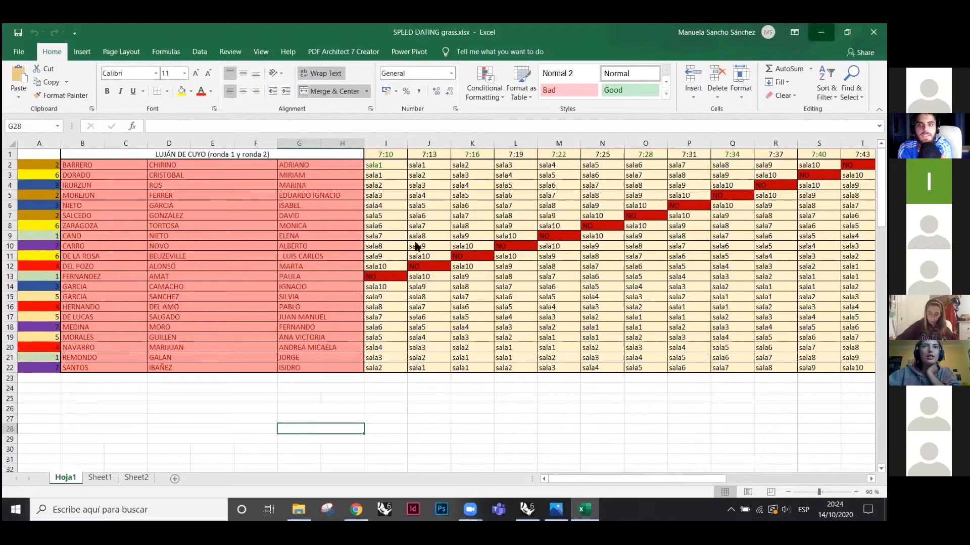
- Enlarge and reposition the names panel so all 21 names from ADRIANO to ISIDRO show
left_click(821, 32)
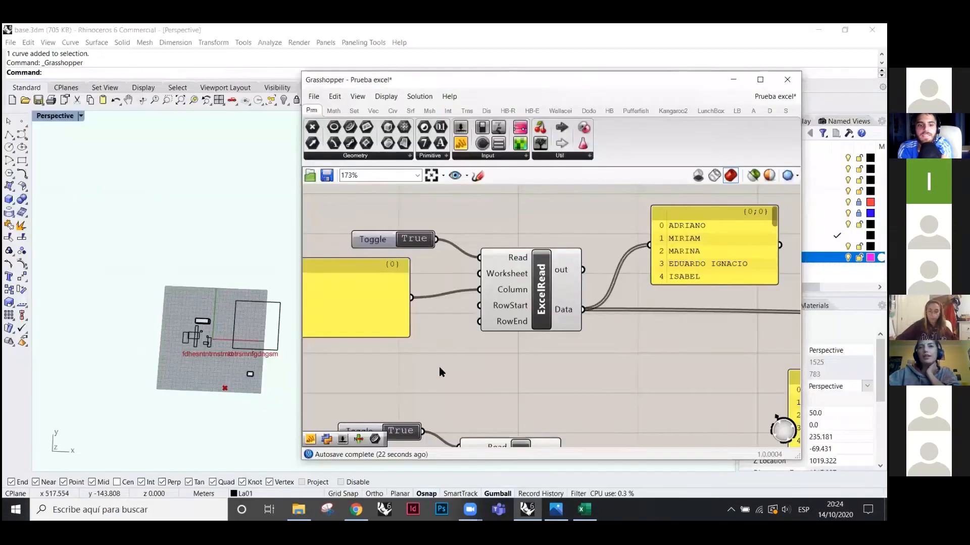
scroll(426, 379, "down", 2)
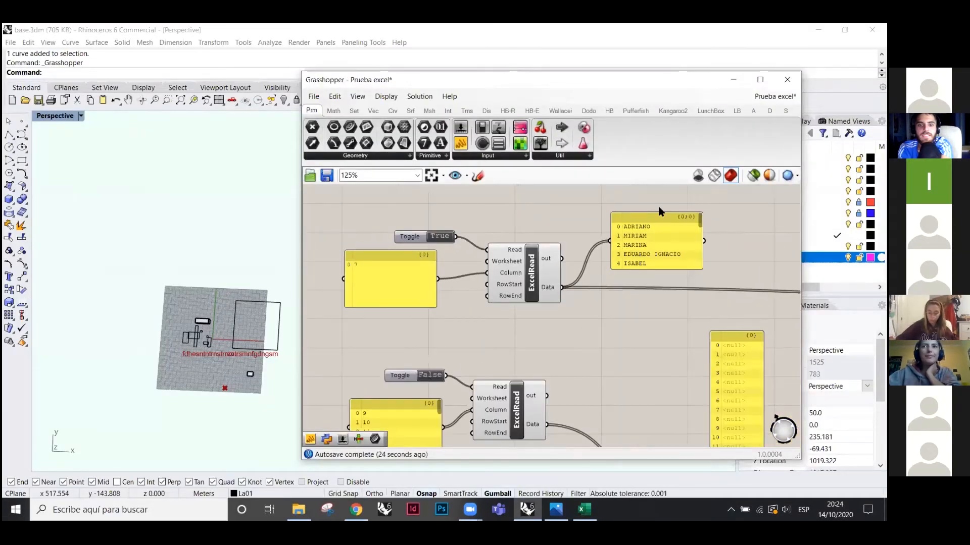
scroll(659, 211, "up", 2)
left_click(659, 286)
left_click_drag(649, 361, 649, 398)
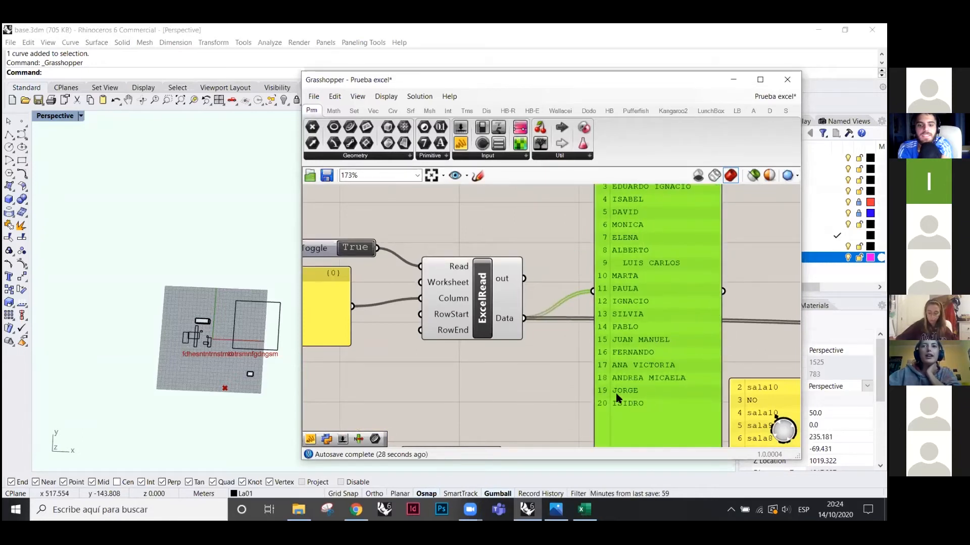
scroll(617, 393, "down", 2)
left_click_drag(643, 292, 642, 244)
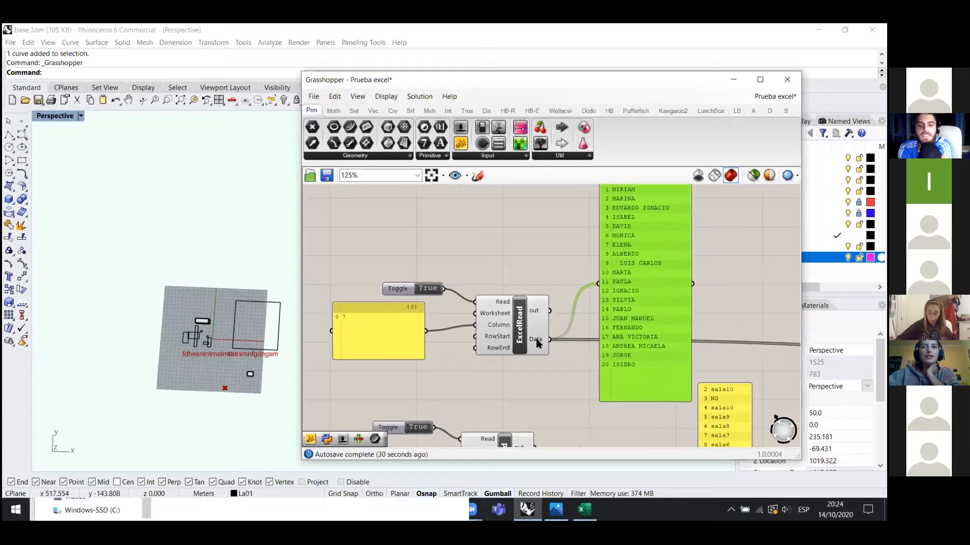
scroll(393, 335, "up", 2)
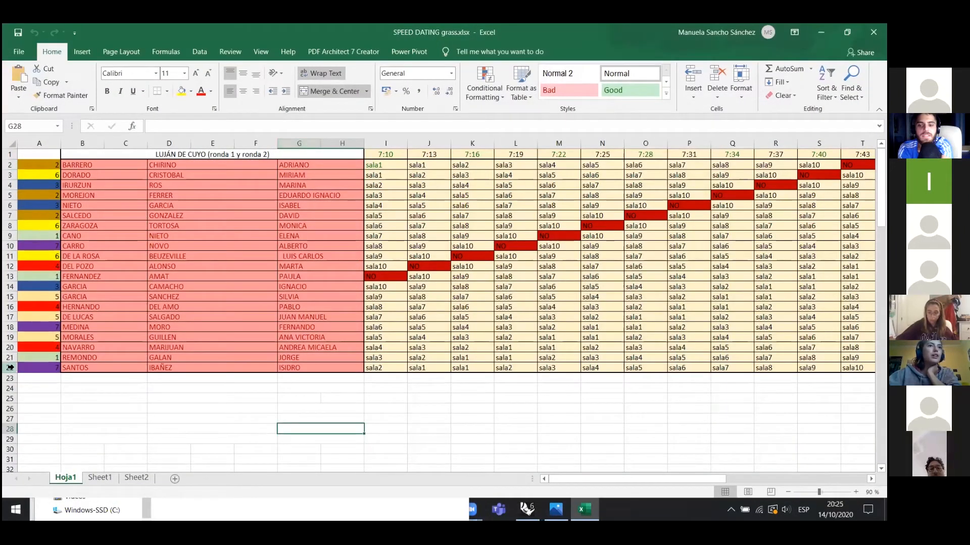
- Back in Grasshopper, reposition the panel holding 0 and 7 and shrink it
left_click(527, 509)
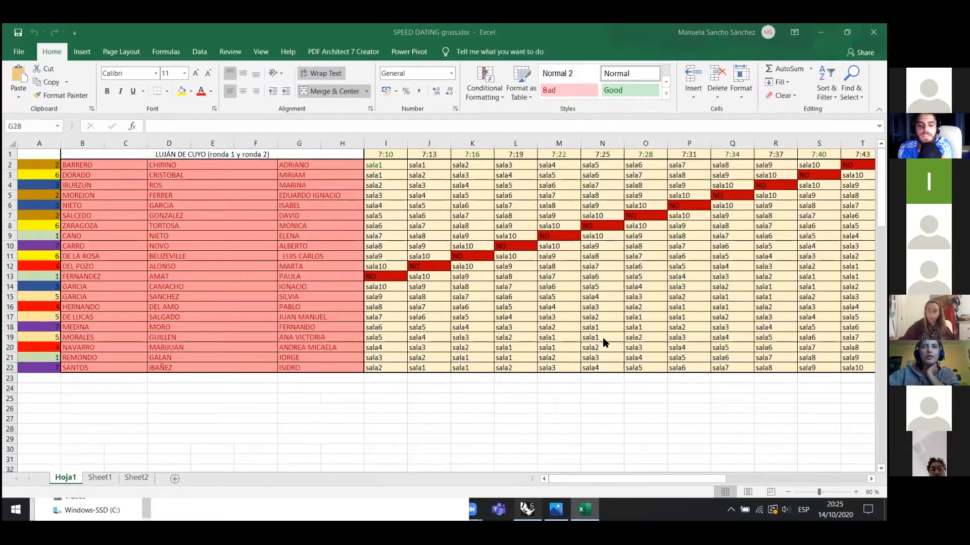
left_click(533, 214)
scroll(387, 332, "up", 3)
scroll(575, 330, "down", 2)
left_click_drag(413, 336, 392, 332)
left_click_drag(456, 367, 464, 305)
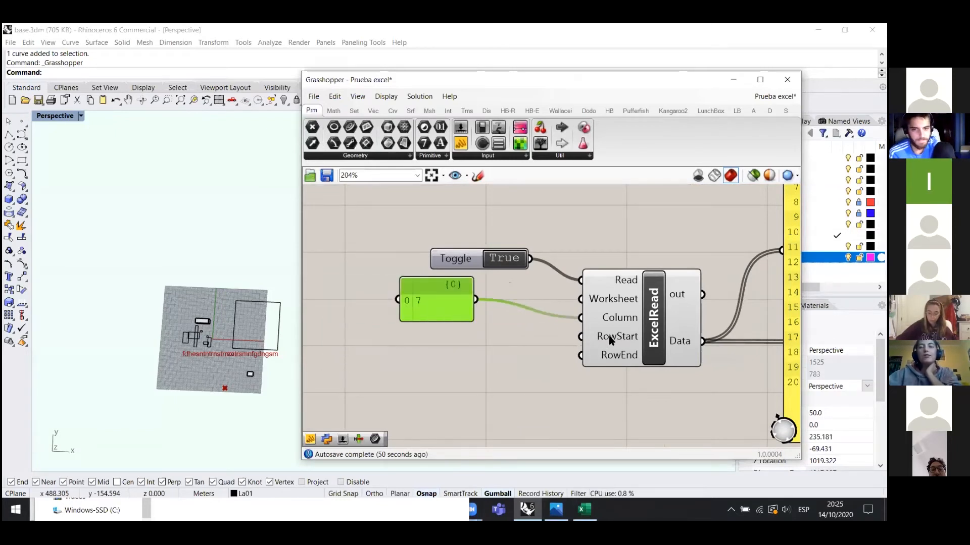
- Set ExcelRead's RowStart to 2 and RowEnd to 22
right_click(611, 341)
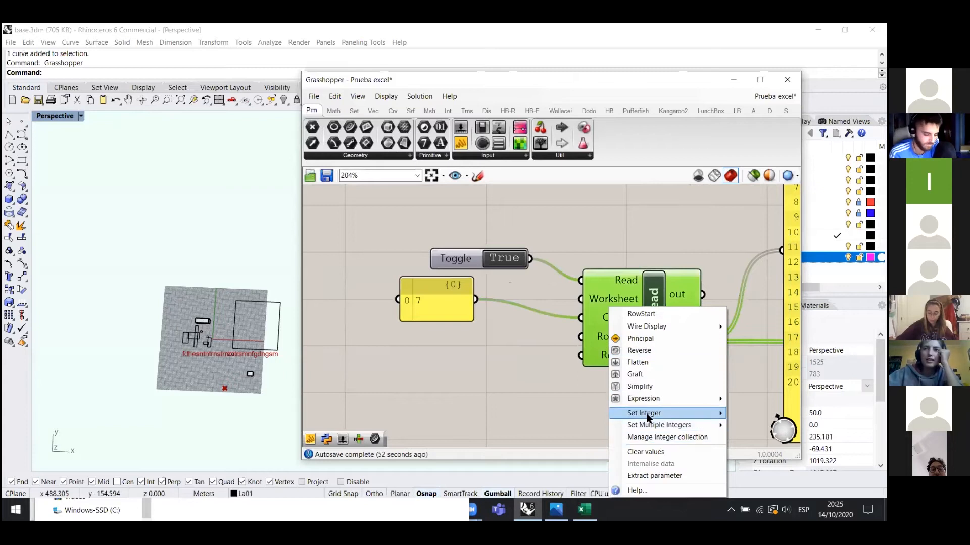
left_click(602, 373)
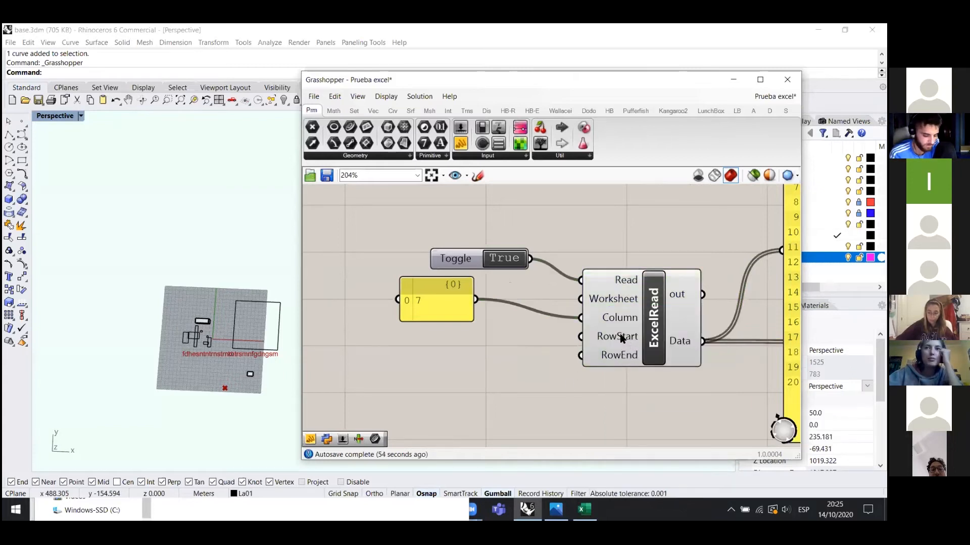
right_click(622, 339)
mouse_move(653, 432)
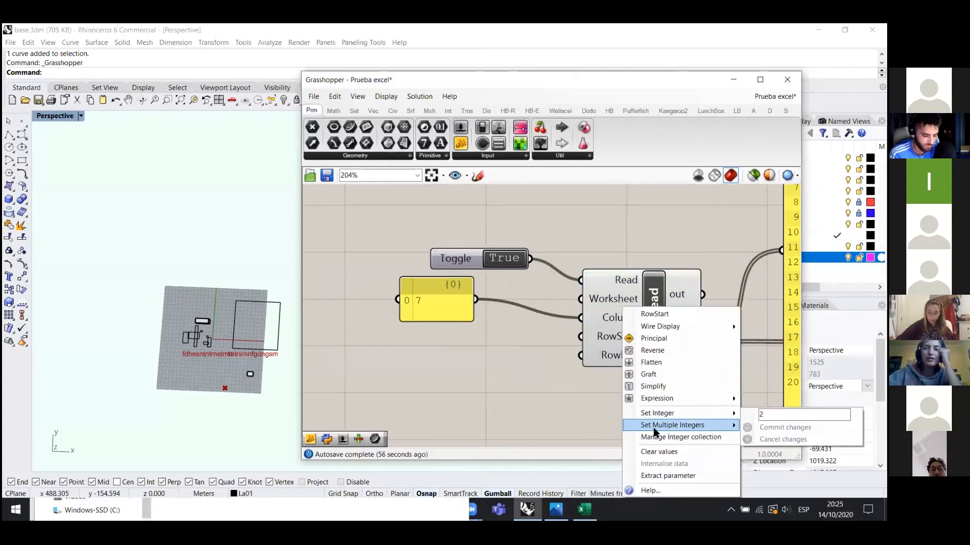
mouse_move(655, 413)
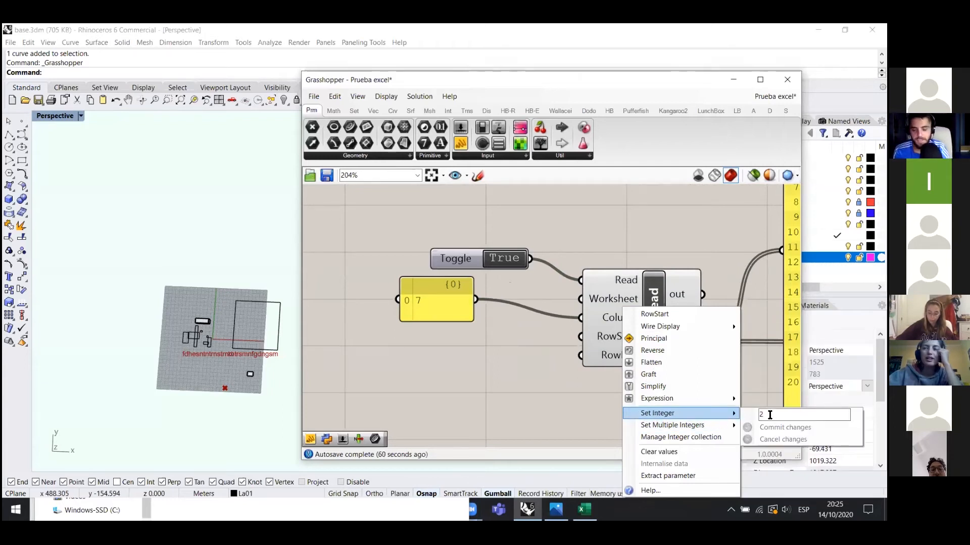
left_click(769, 415)
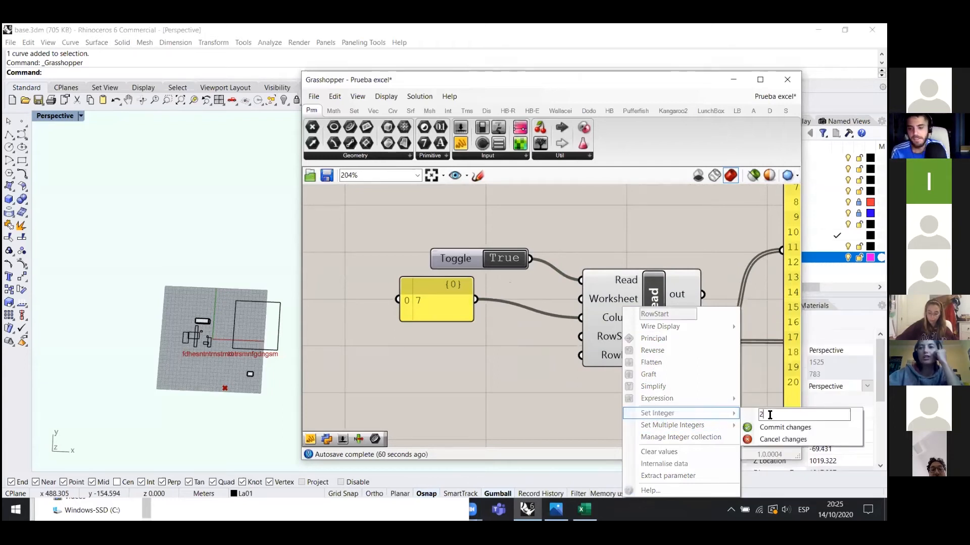
left_click(620, 357)
right_click(621, 356)
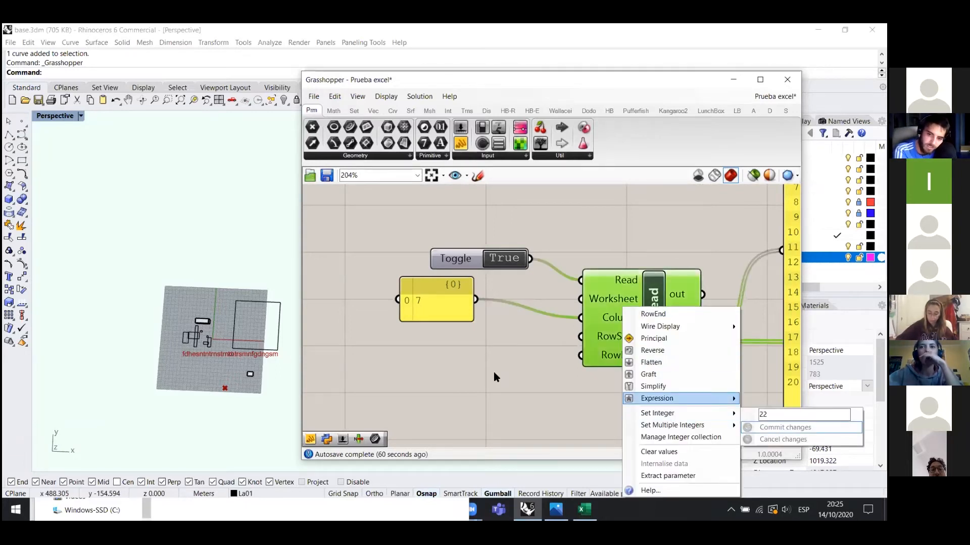
left_click(394, 338)
- Reposition the name-list panel beside ExcelRead
scroll(638, 244, "down", 5)
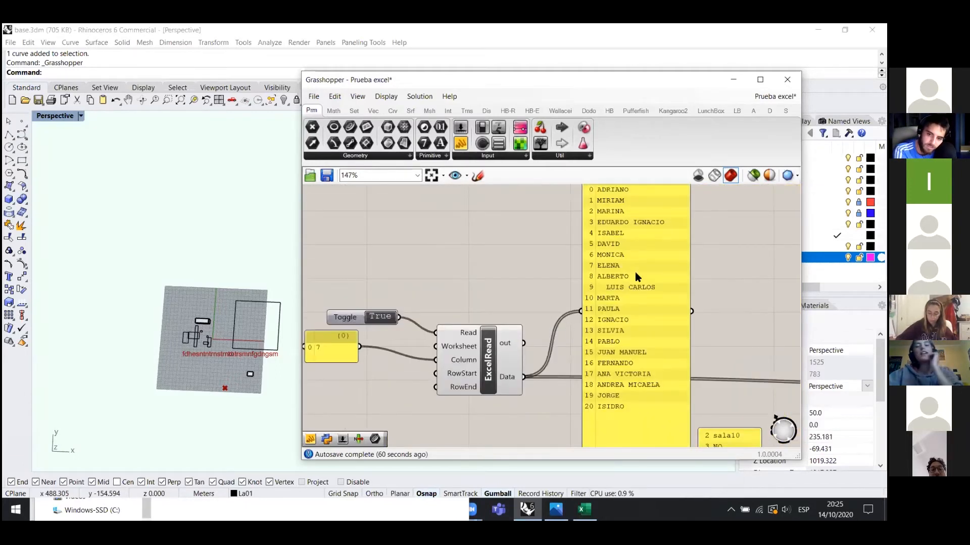
left_click_drag(638, 295, 631, 308)
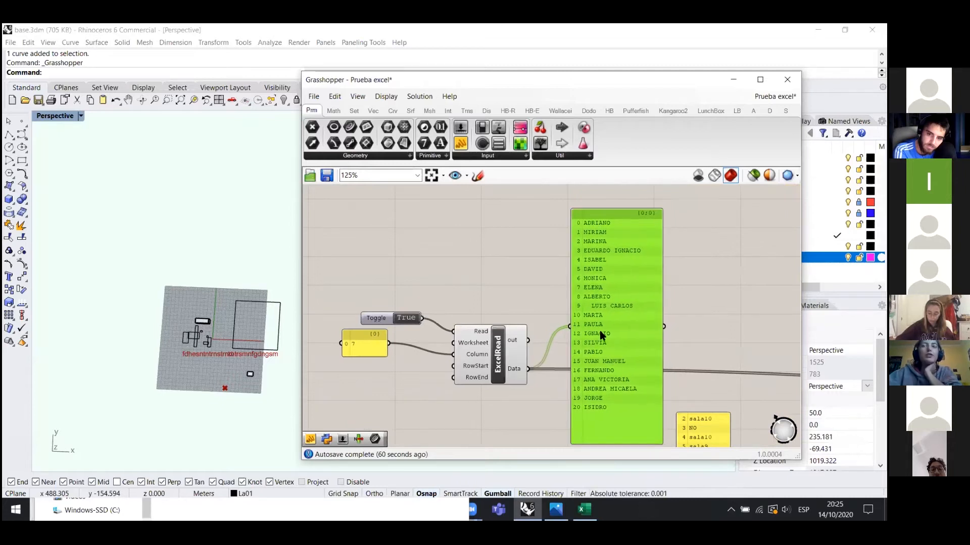
left_click_drag(605, 314, 613, 315)
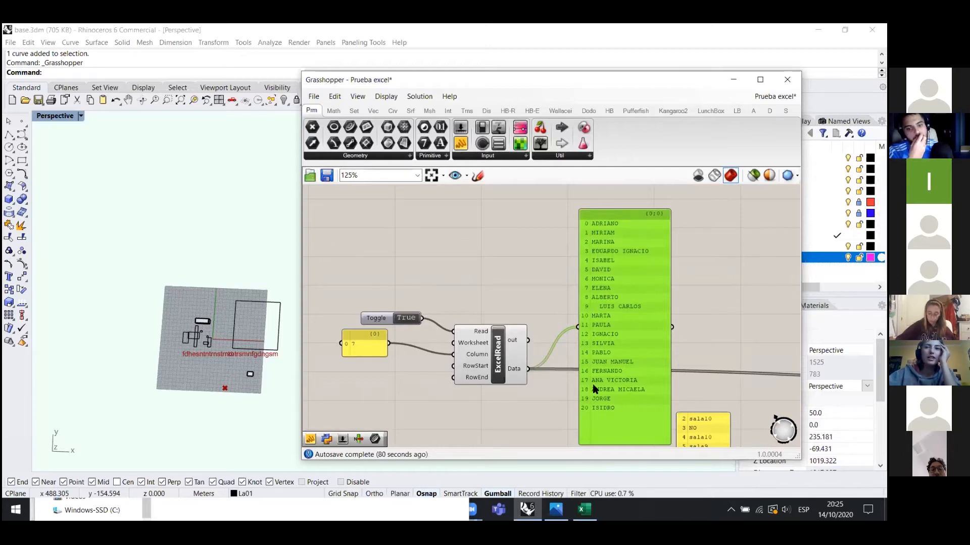
scroll(528, 250, "down", 3)
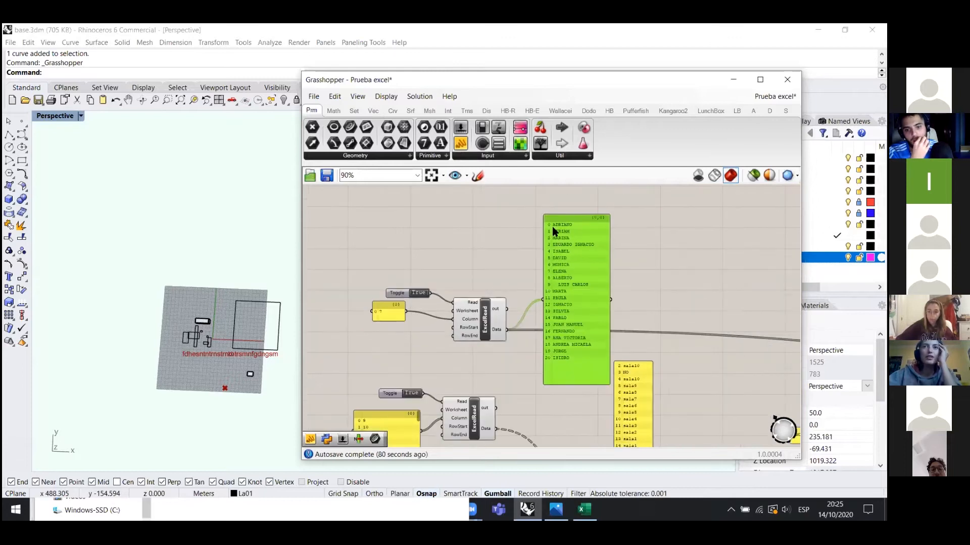
scroll(553, 231, "up", 3)
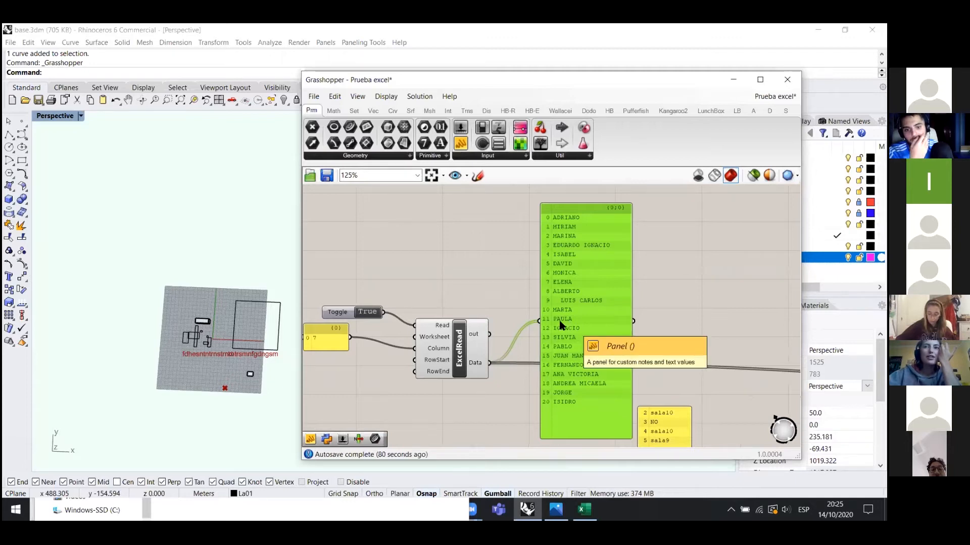
mouse_move(473, 366)
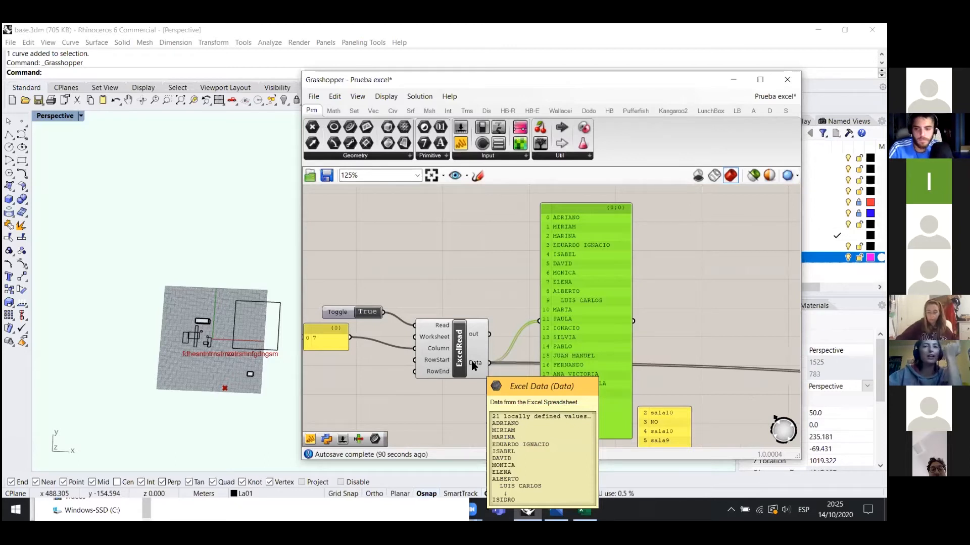
left_click(481, 264)
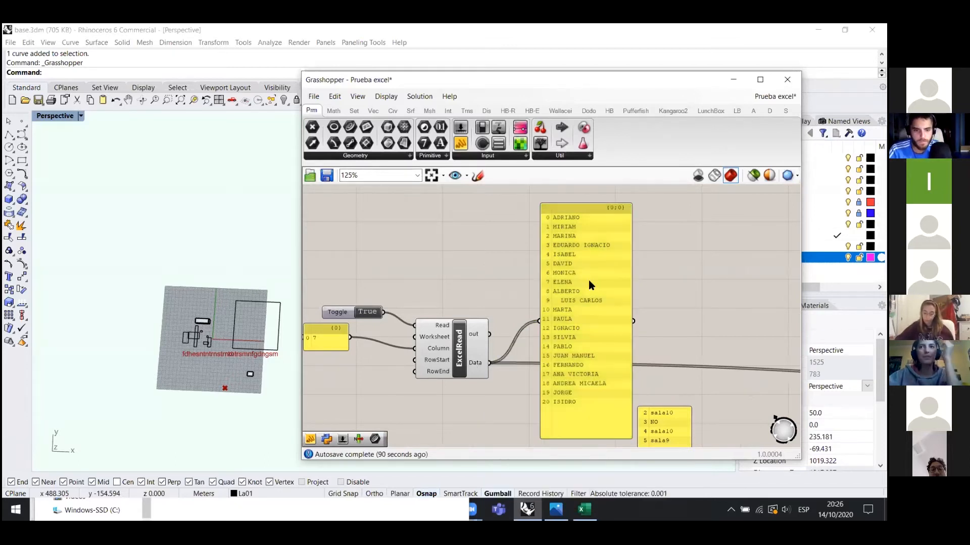
scroll(588, 279, "down", 2)
left_click_drag(574, 305, 561, 284)
scroll(514, 333, "up", 3)
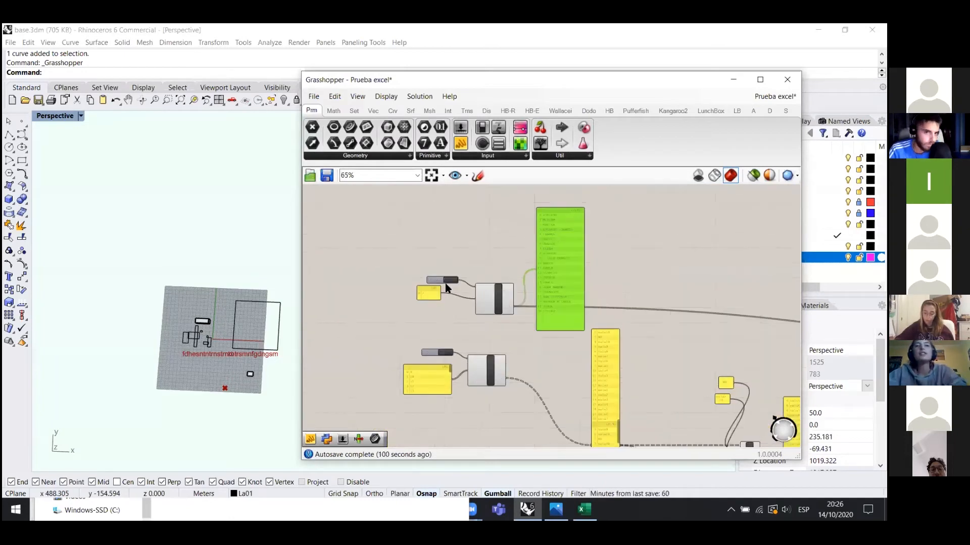
scroll(515, 333, "up", 1)
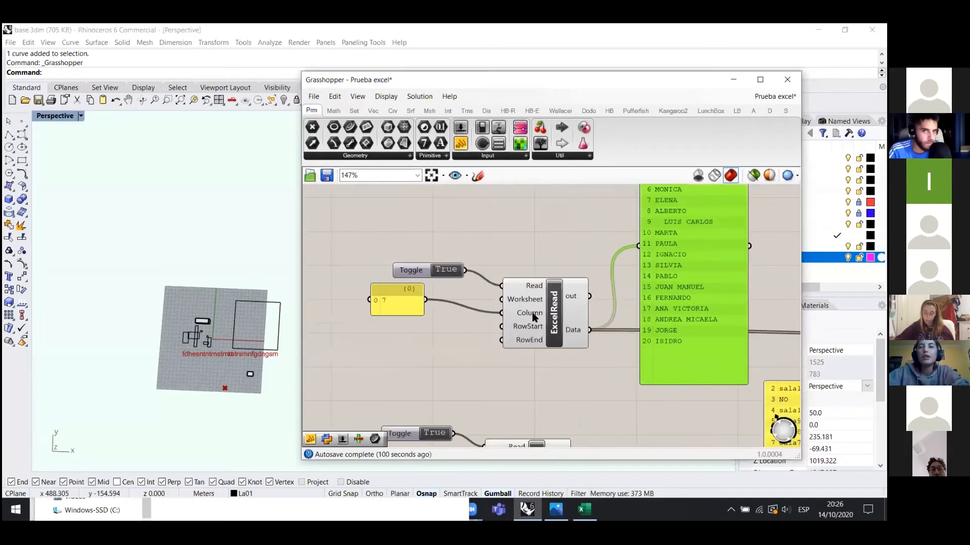
- Check the SPEED DATING spreadsheet, then return to Grasshopper's Column number panel
left_click(582, 507)
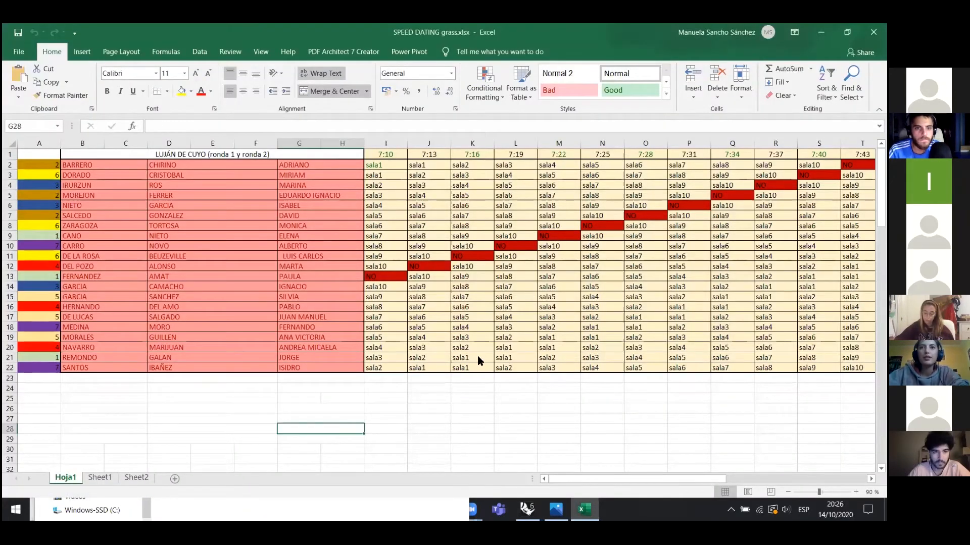
key("alt+Tab")
scroll(529, 302, "up", 4)
mouse_move(522, 305)
left_mouse_down()
mouse_move(522, 368)
mouse_move(522, 298)
left_mouse_up()
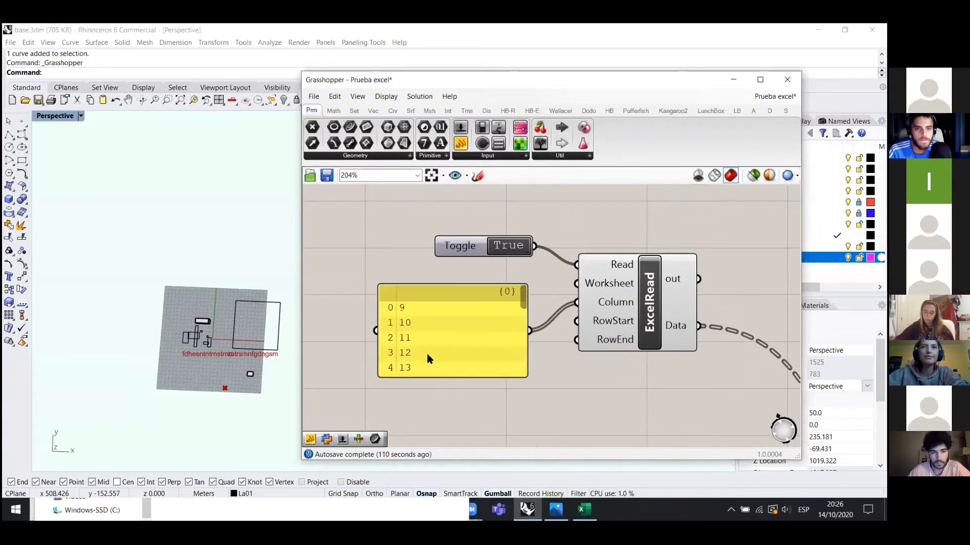
- Nudge the column-number list panel up-left and shift the canvas view right
scroll(447, 342, "down", 2)
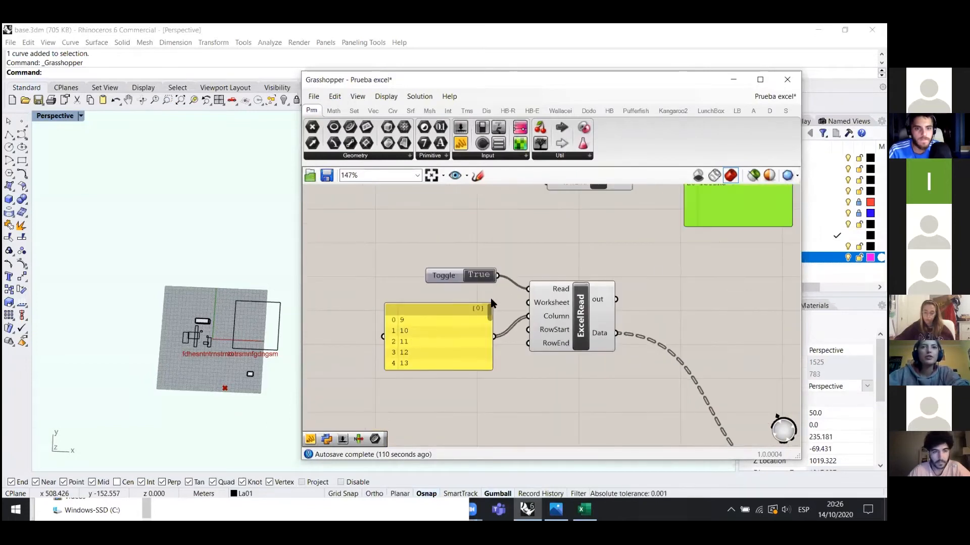
left_click(455, 324)
left_click_drag(422, 325, 416, 323)
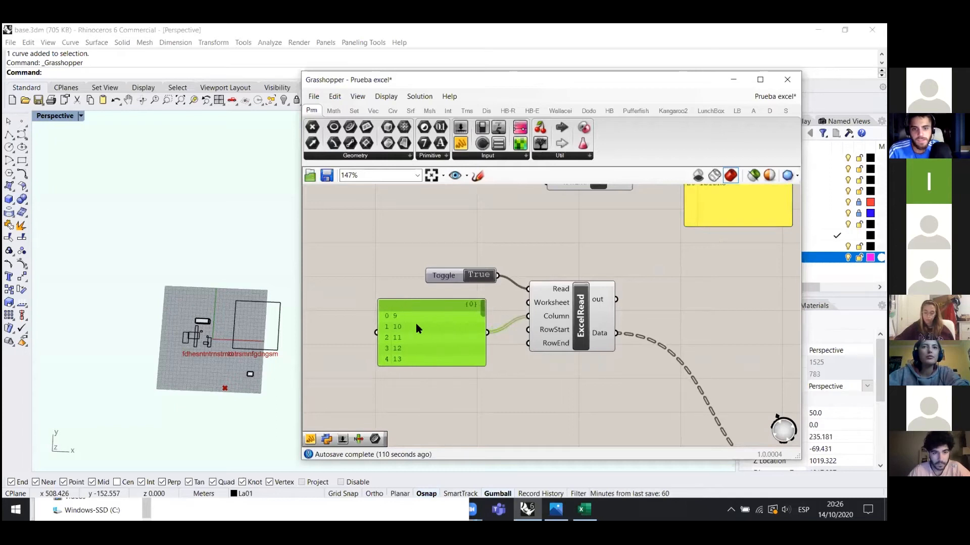
scroll(462, 368, "down", 3)
scroll(440, 364, "up", 4)
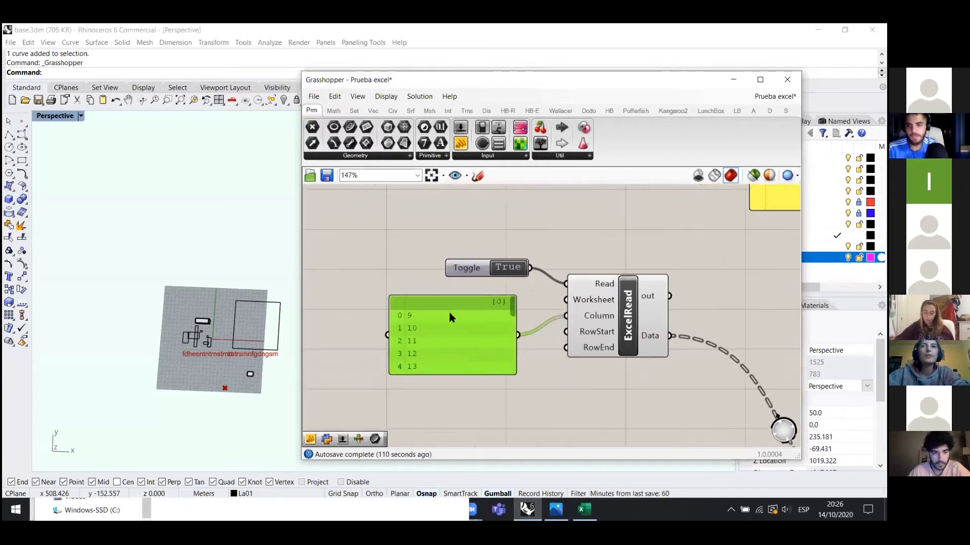
right_click_drag(450, 313, 521, 318)
scroll(522, 319, "down", 1)
- Add a new empty panel to the left of the column list
left_click_drag(460, 146, 401, 301)
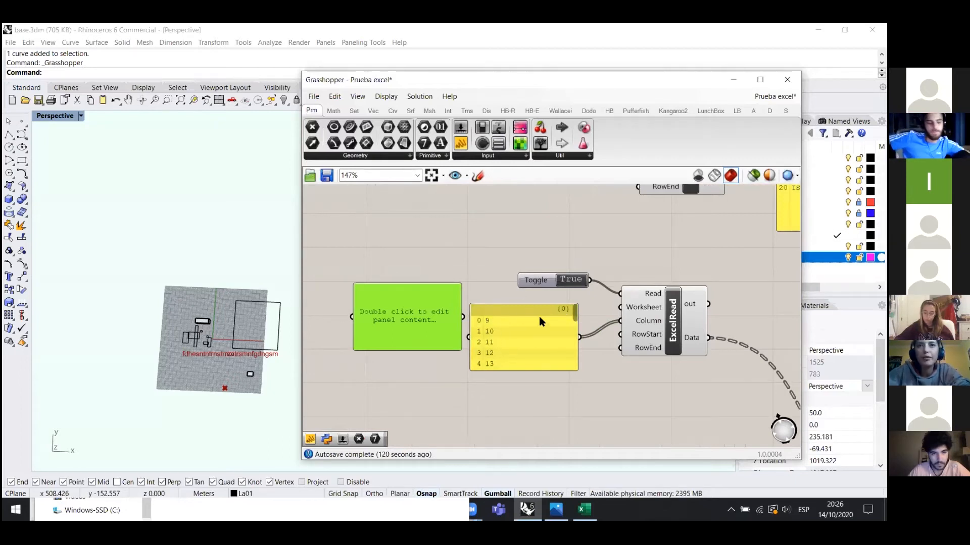
left_click_drag(572, 321, 567, 301)
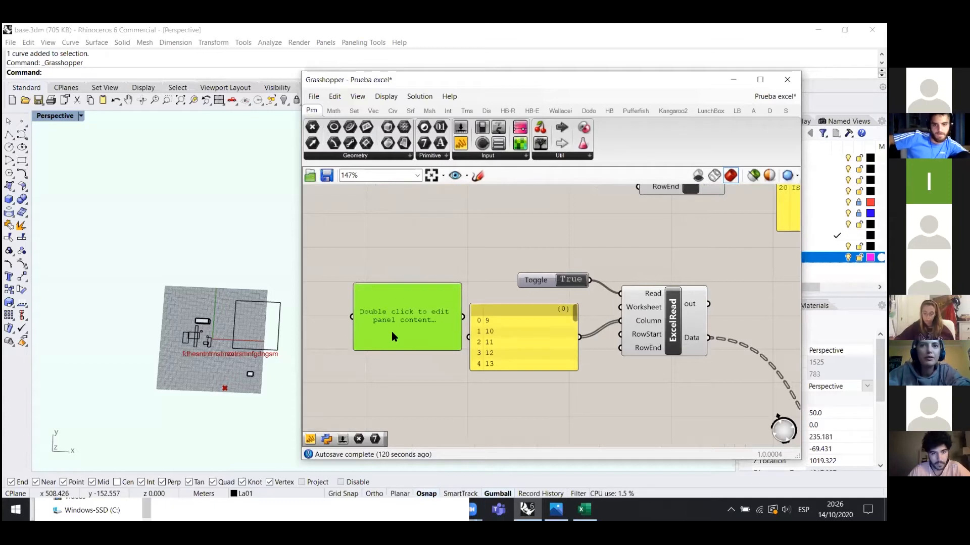
right_click(398, 318)
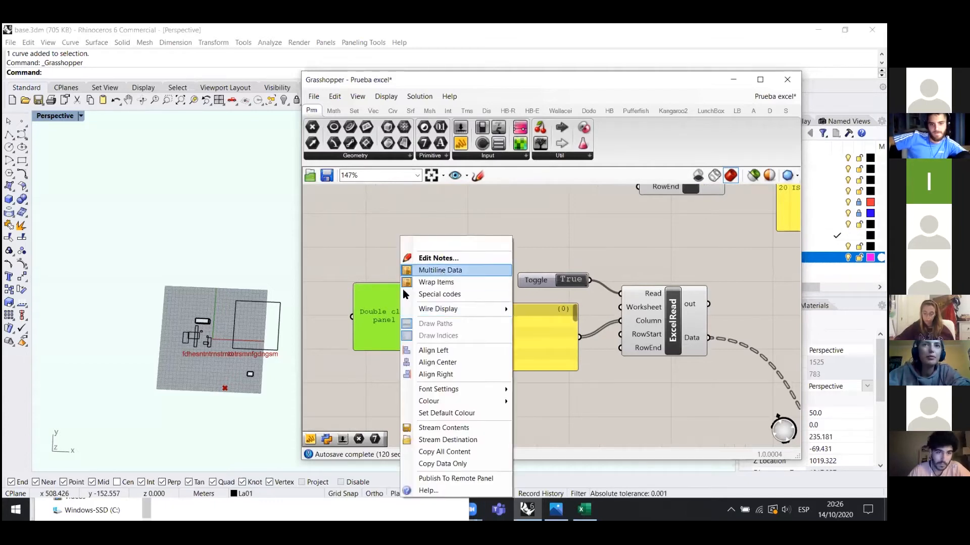
left_click(353, 278)
double_click(383, 317)
left_click(387, 232)
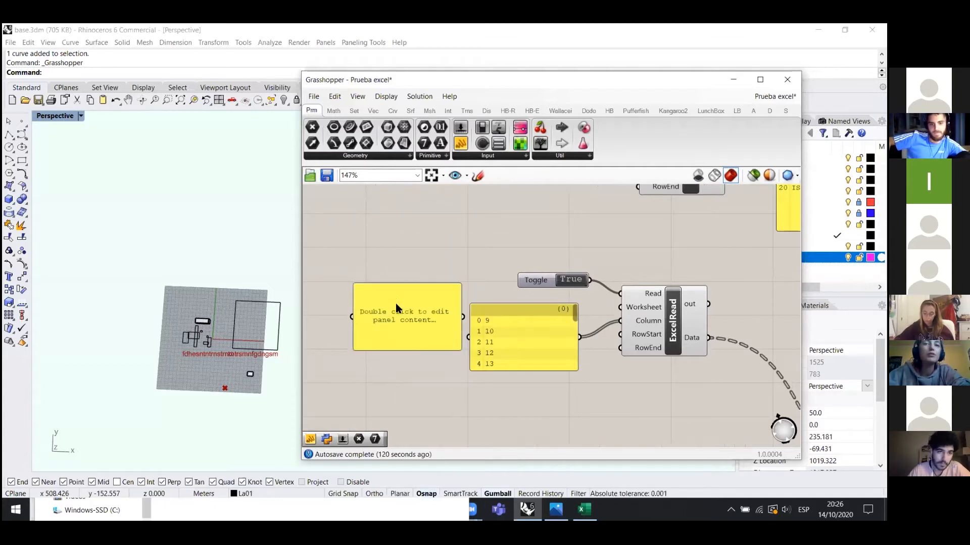
left_click_drag(399, 329, 395, 314)
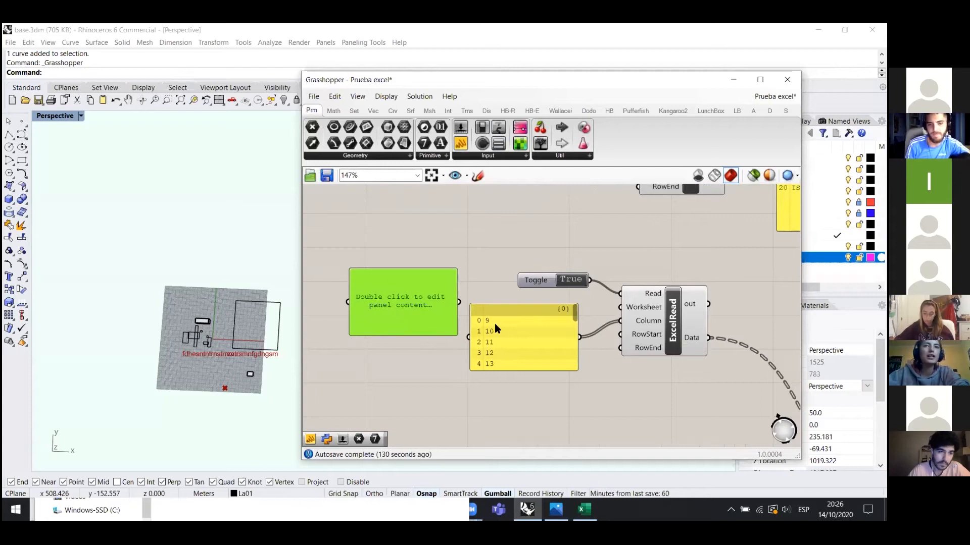
- Enable Multiline Data on the new panel, enter 1 2 3, then delete it
right_click(396, 294)
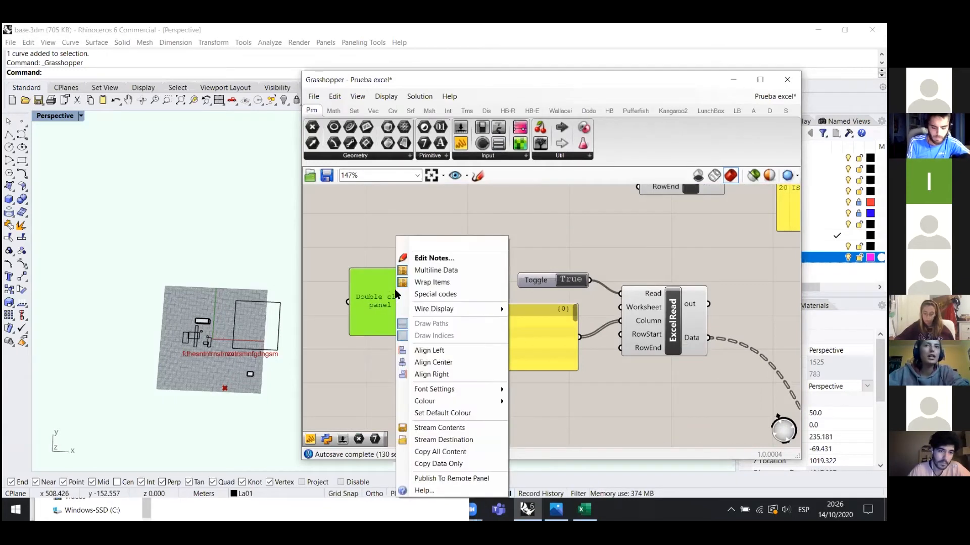
left_click(437, 272)
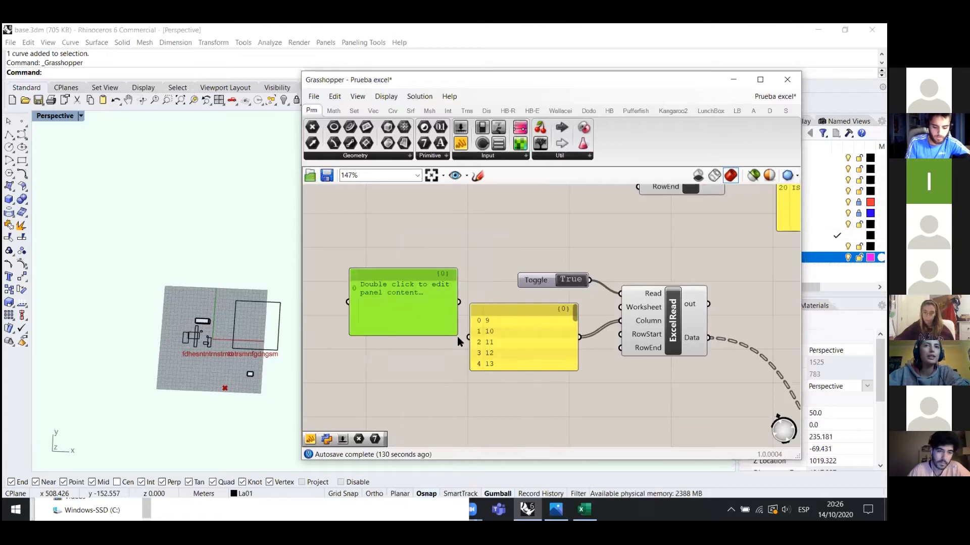
double_click(373, 296)
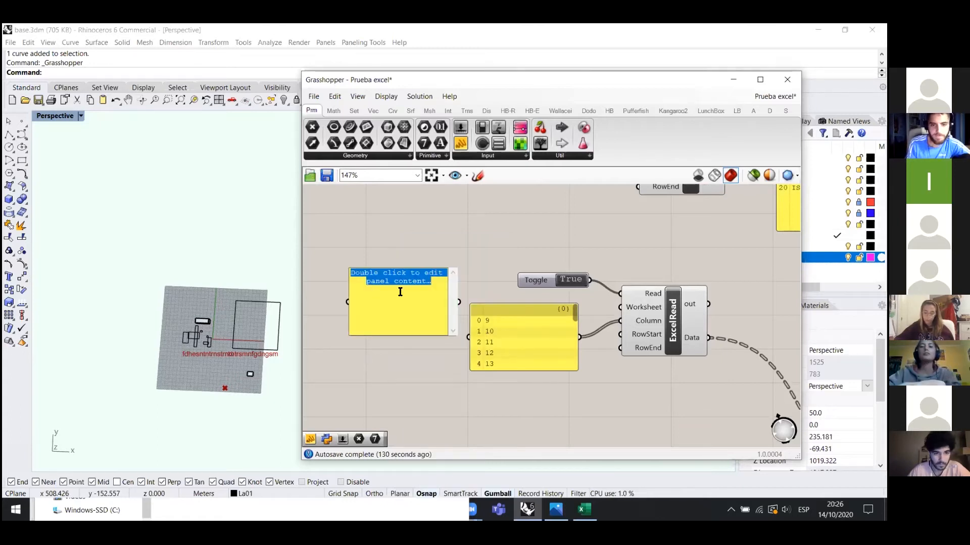
key("BackSpace")
type("1 2 3")
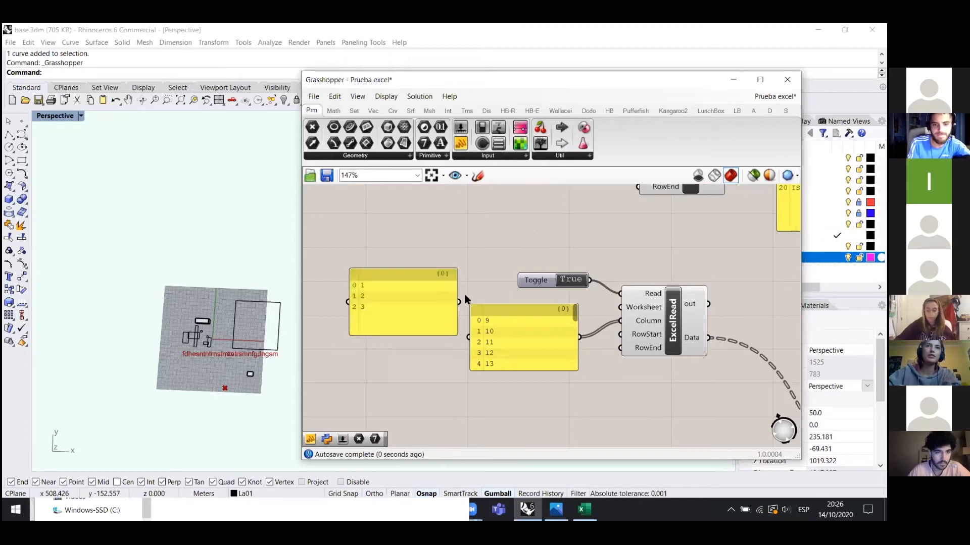
left_click(407, 303)
key("Delete")
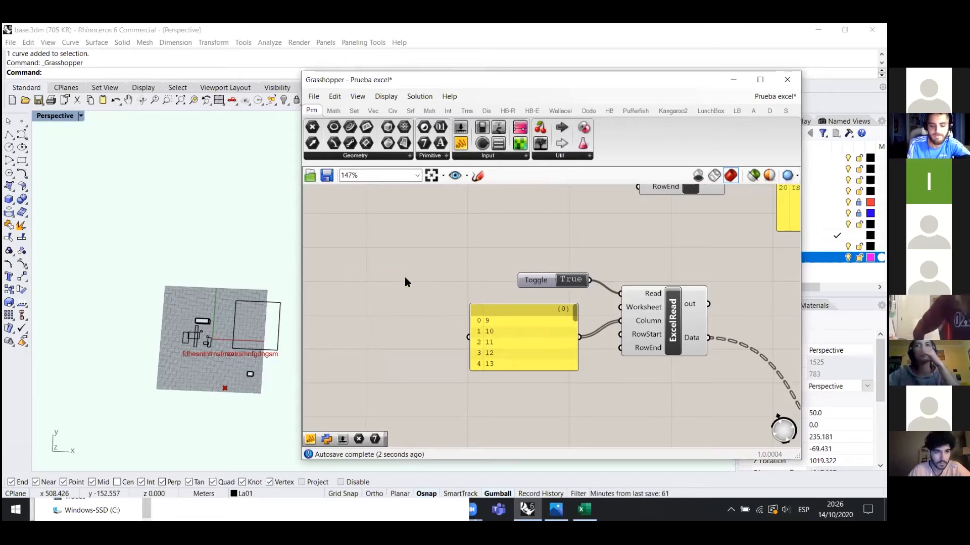
- Nudge ExcelRead, move the number panel left, disconnect it from Column and narrow it
right_click_drag(656, 353, 619, 342)
scroll(620, 342, "up", 1)
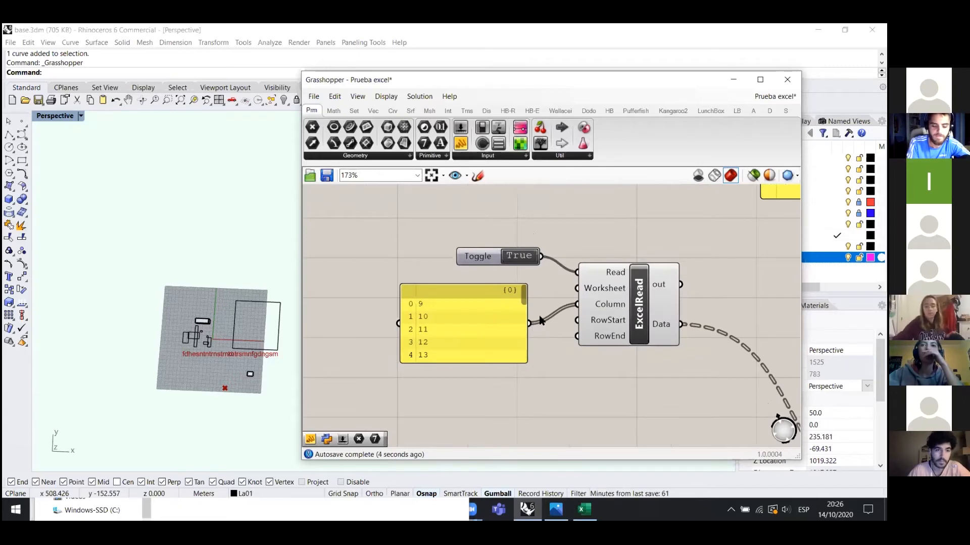
left_click_drag(613, 305, 615, 309)
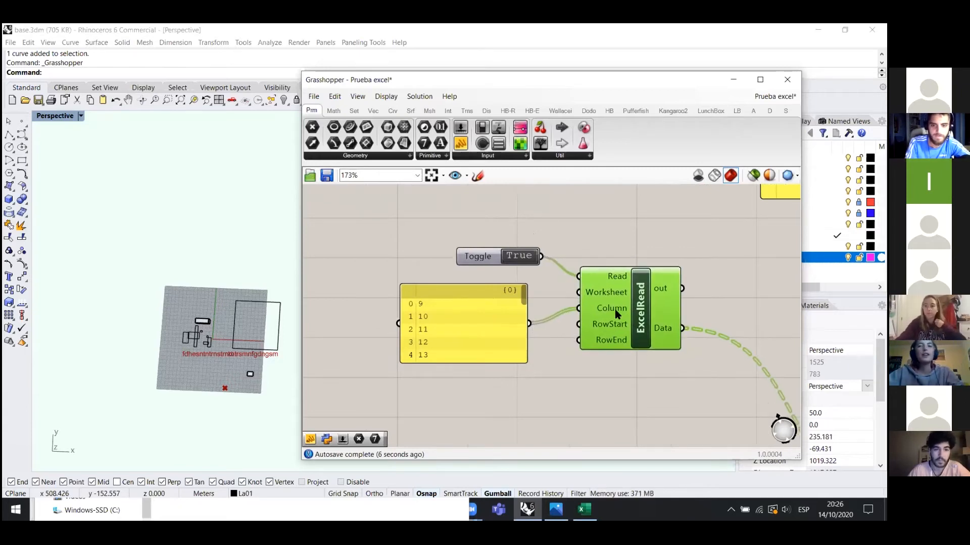
left_click_drag(510, 317, 492, 317)
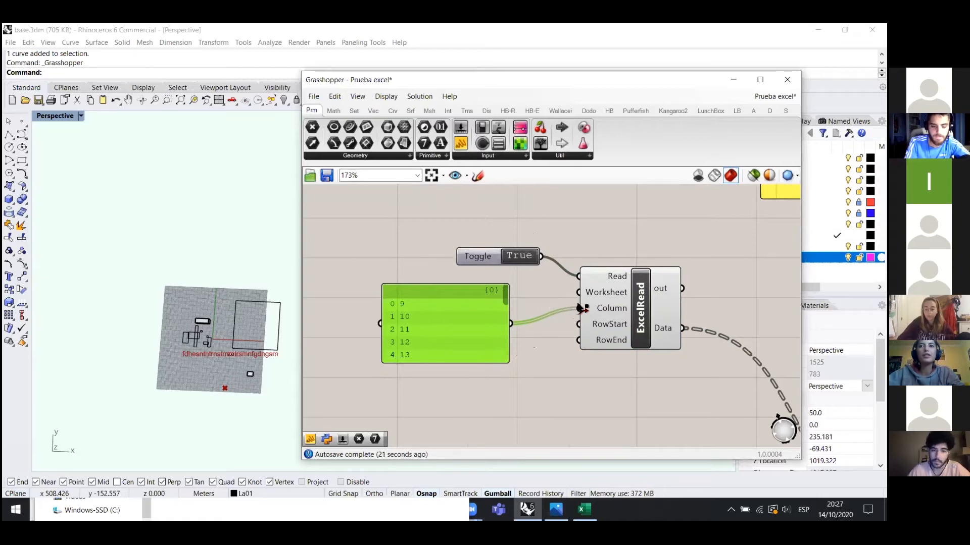
left_click_drag(514, 327, 513, 325)
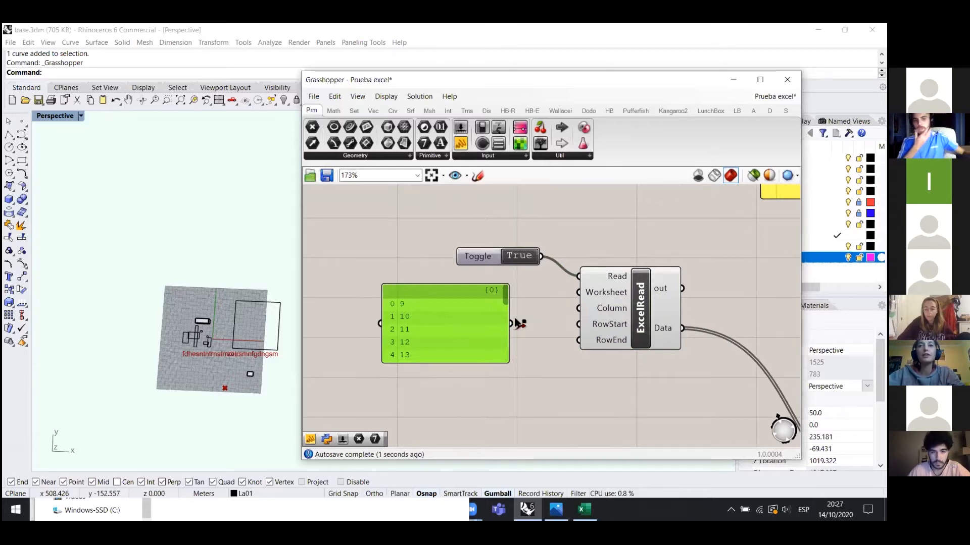
left_click_drag(510, 323, 571, 316)
scroll(604, 375, "down", 4)
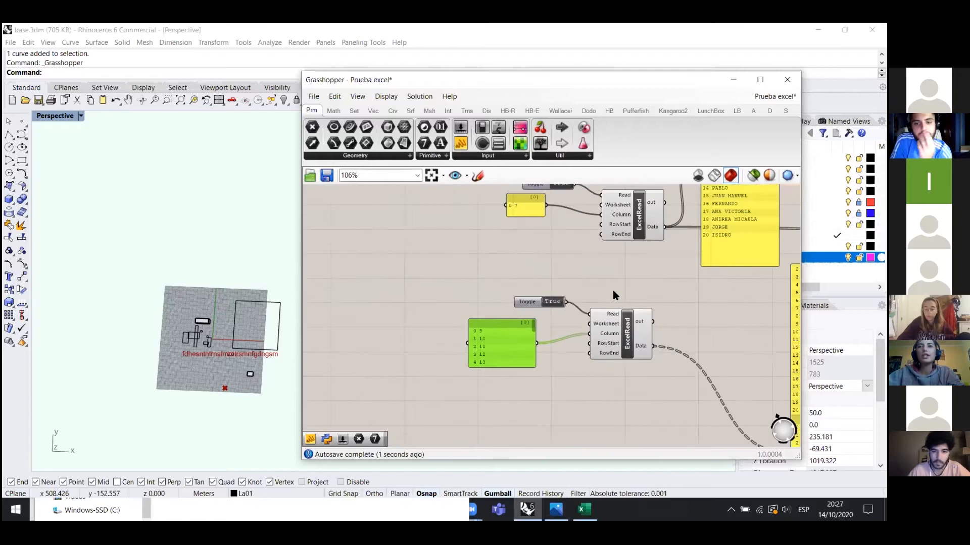
scroll(535, 252, "up", 2)
- Bring the 7 panel down beside the number list
left_click_drag(552, 209, 695, 326)
scroll(531, 404, "up", 5)
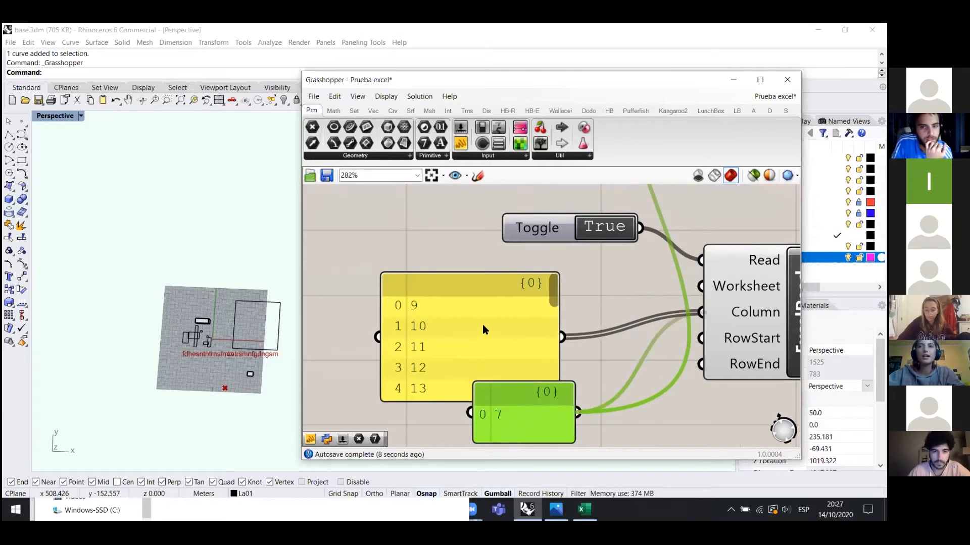
scroll(471, 299, "down", 3)
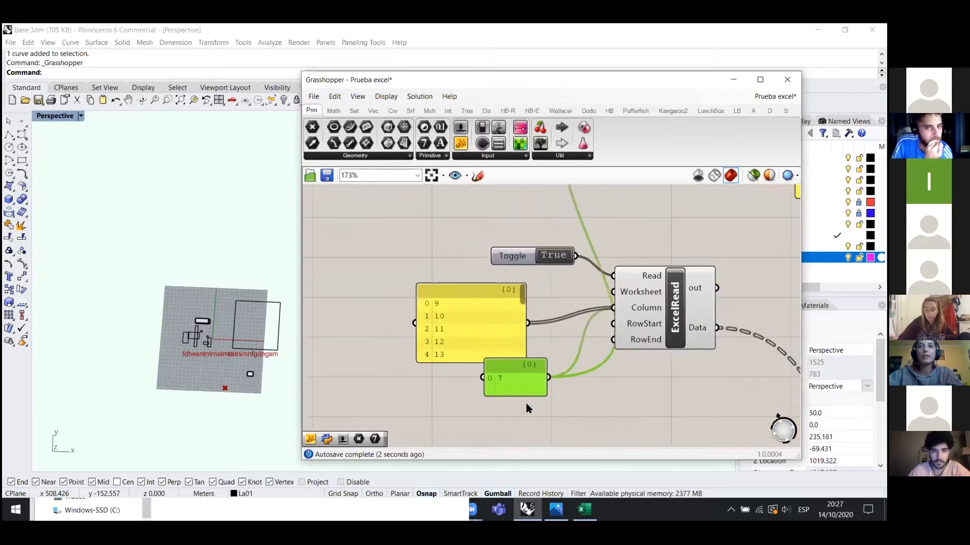
left_click_drag(498, 379, 565, 225)
scroll(621, 384, "down", 3)
scroll(646, 385, "up", 3)
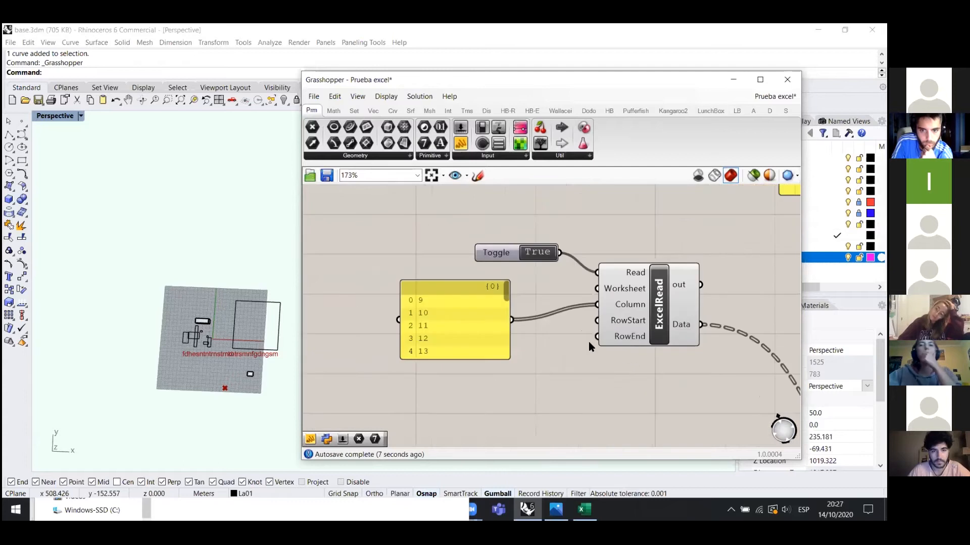
scroll(620, 352, "down", 1)
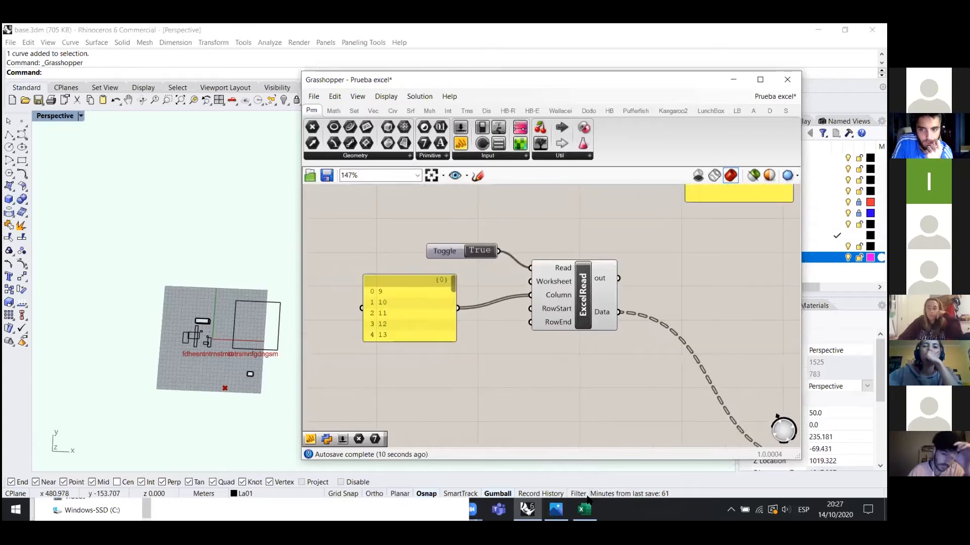
scroll(369, 313, "down", 1)
scroll(497, 306, "up", 3)
- Widen the long sala list panel, then select the sala assignments from I2 in Excel
left_click(497, 306)
scroll(448, 241, "down", 1)
left_click_drag(673, 356, 569, 396)
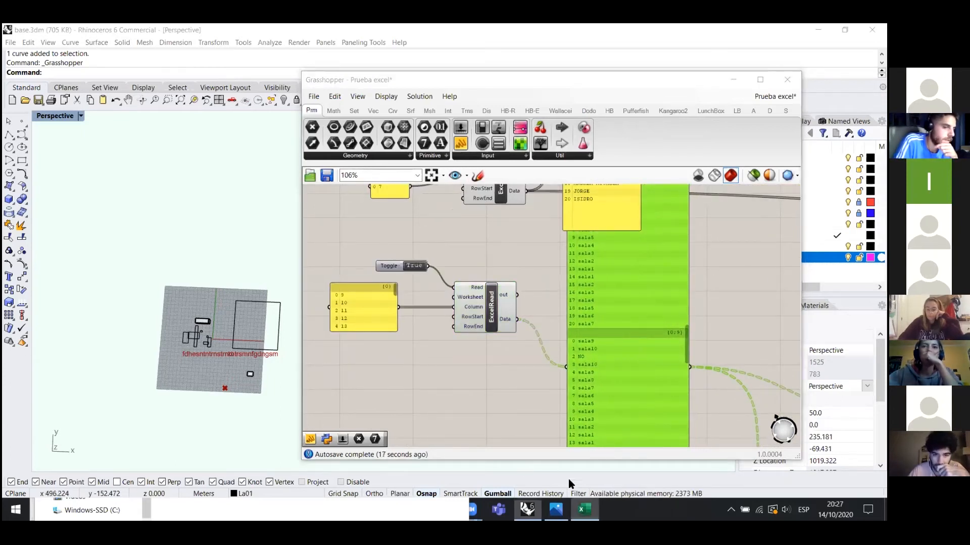
key("alt+Tab")
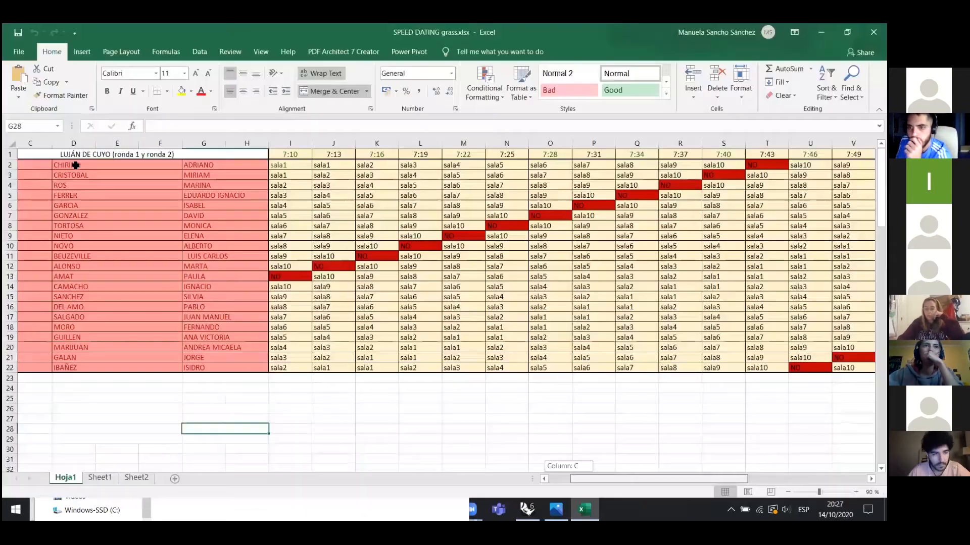
left_click_drag(76, 165, 838, 371)
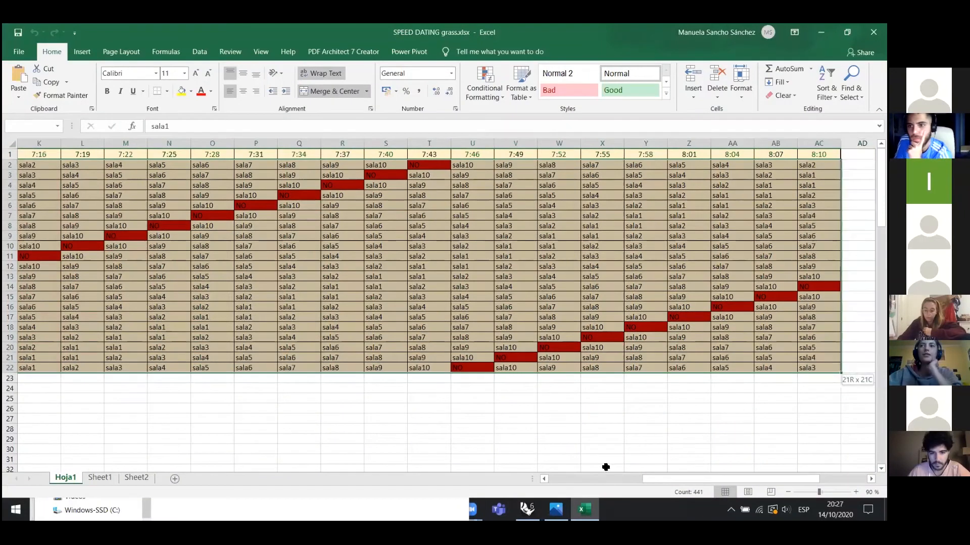
- Back in Grasshopper, shorten the green sala panel, move it up-left, and pan the Rhino view
key("alt+Tab")
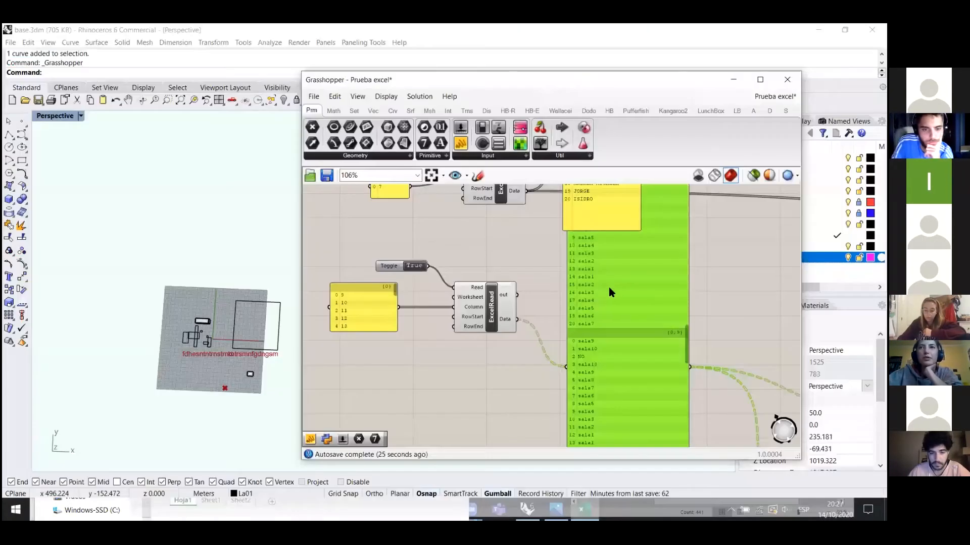
scroll(637, 268, "down", 3)
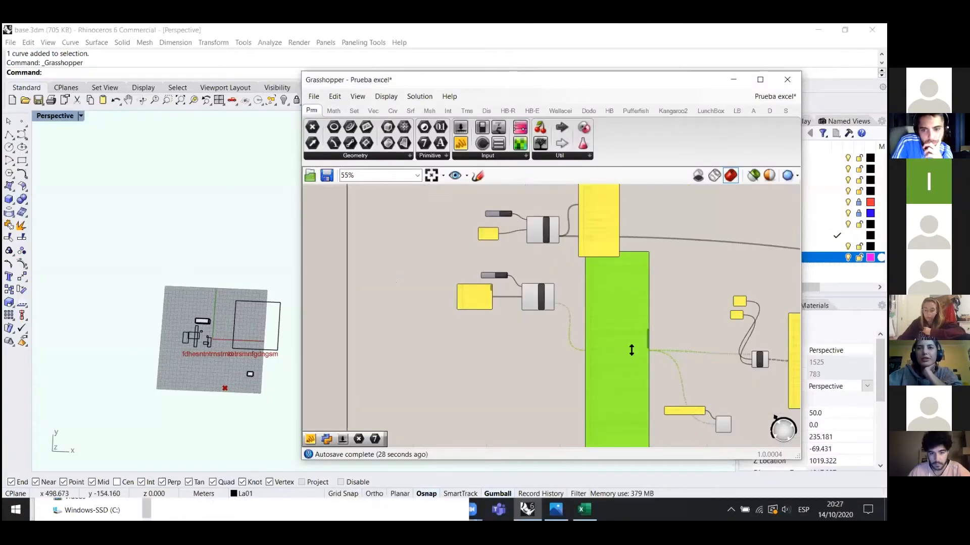
left_click_drag(632, 350, 630, 353)
left_click_drag(609, 407, 598, 328)
scroll(205, 371, "up", 2)
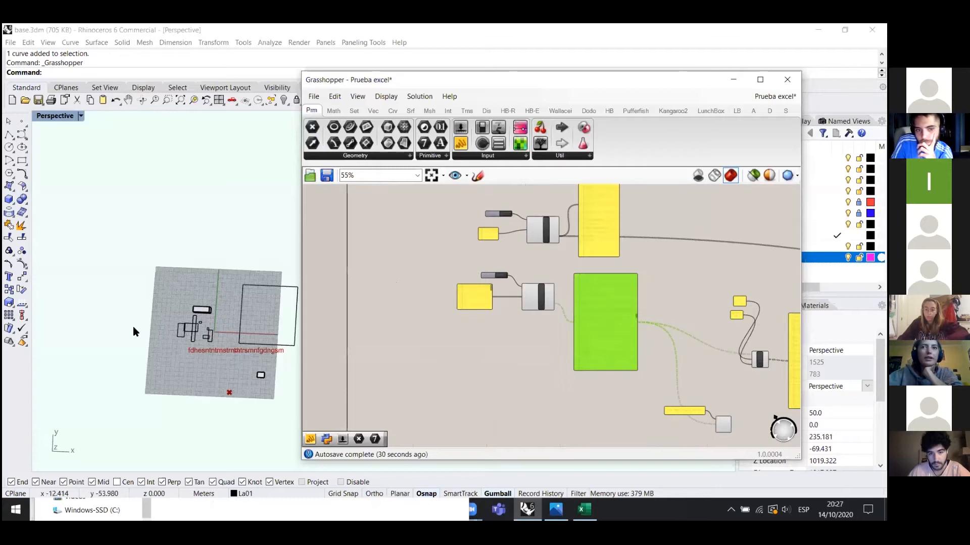
scroll(199, 376, "up", 4)
scroll(171, 234, "down", 6)
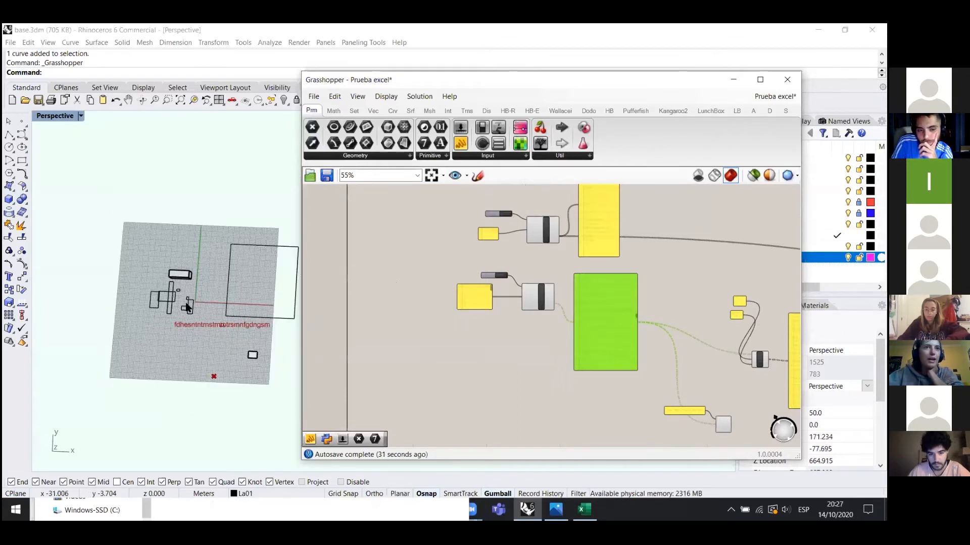
right_click_drag(277, 395, 146, 299, "shift")
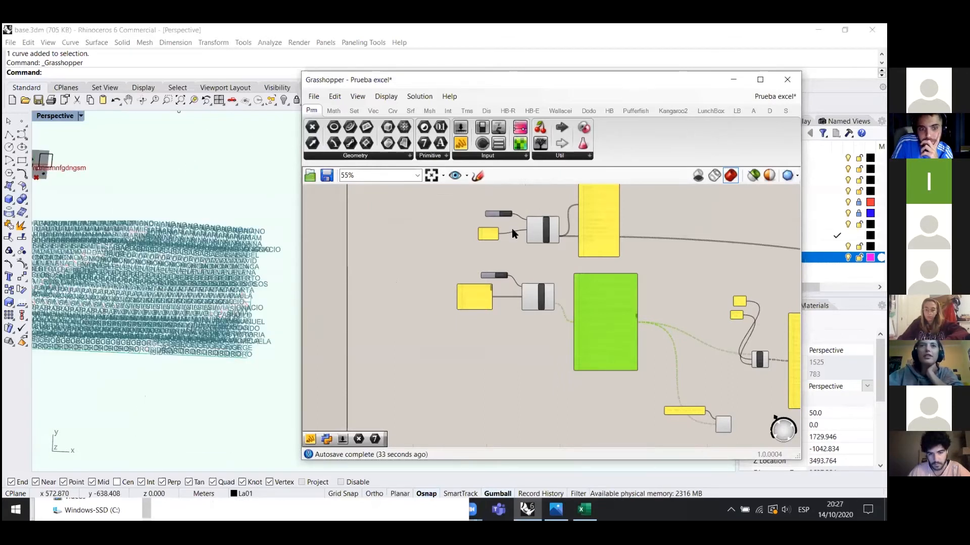
scroll(134, 299, "up", 6)
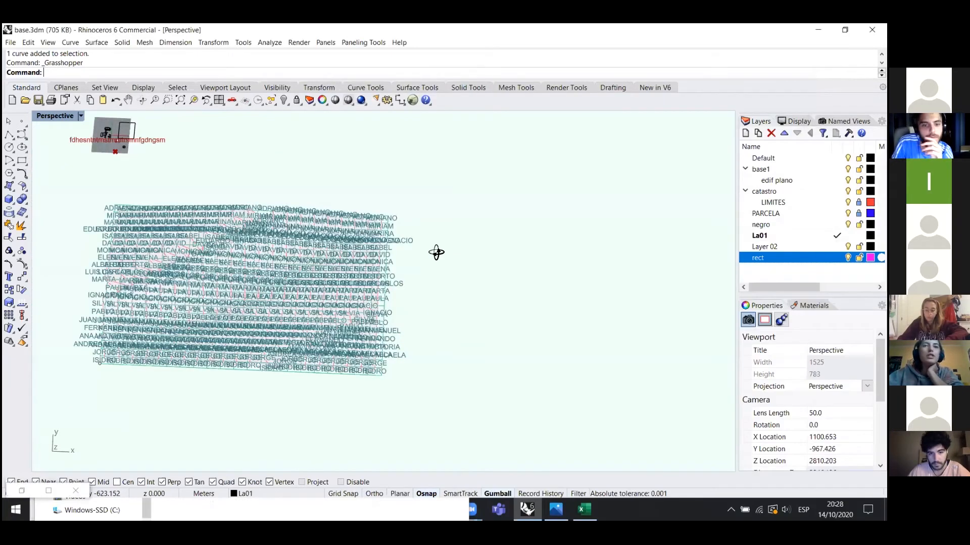
scroll(378, 307, "up", 5)
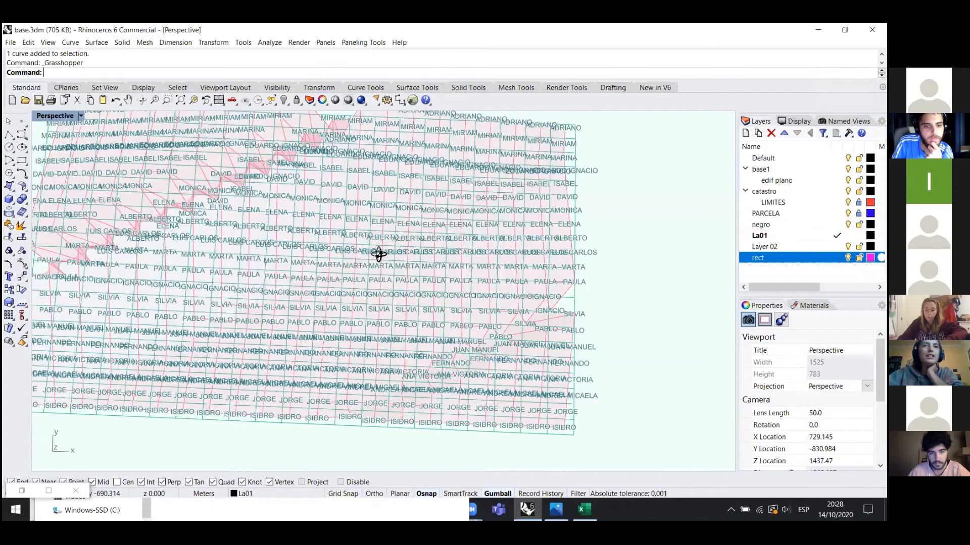
right_click_drag(454, 244, 476, 234)
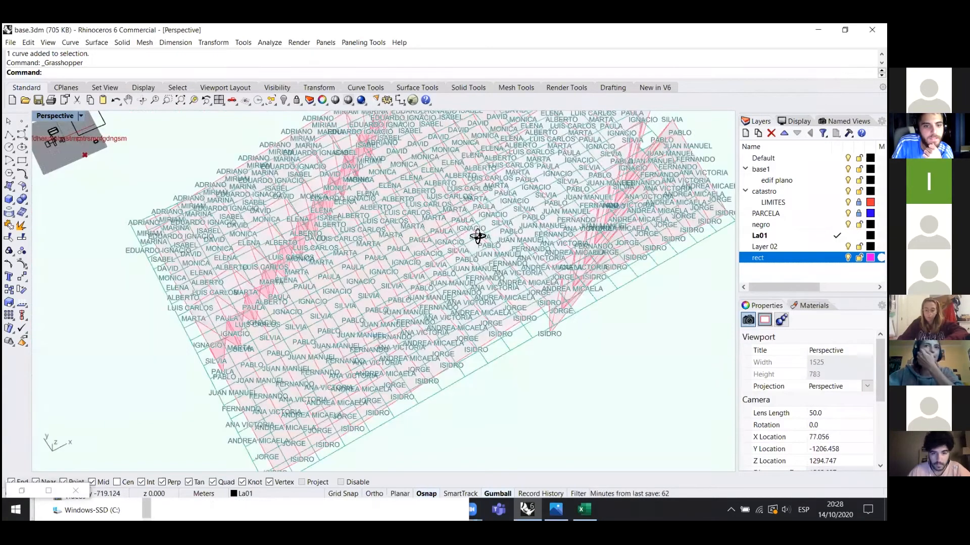
mouse_move(413, 251)
right_mouse_down()
mouse_move(336, 281)
mouse_move(327, 327)
mouse_move(403, 237)
right_mouse_up()
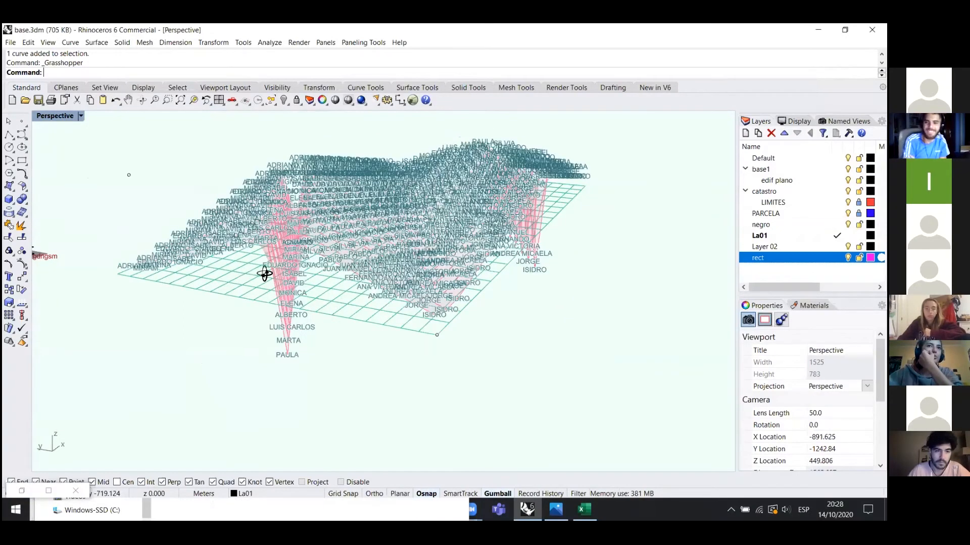
right_click_drag(262, 273, 233, 285)
right_click_drag(415, 277, 566, 266)
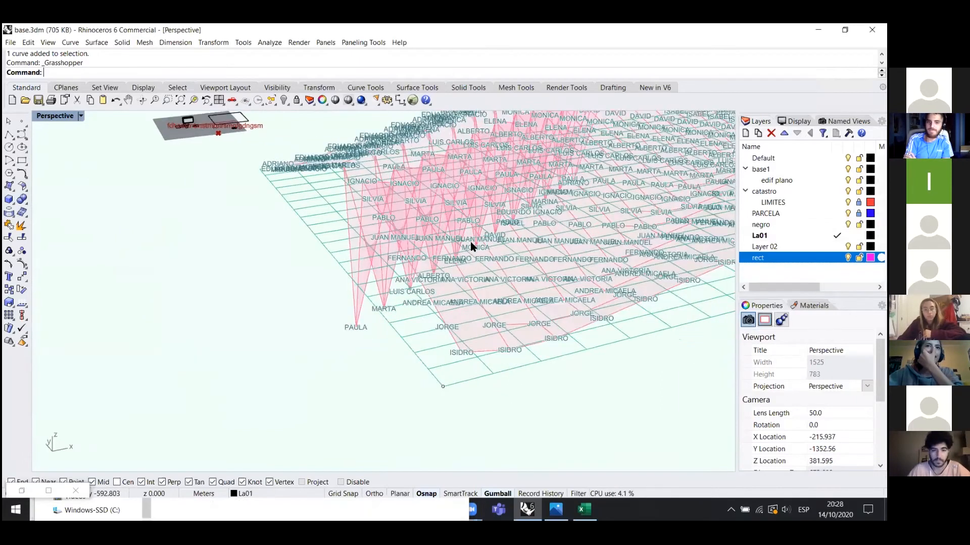
right_click_drag(299, 358, 447, 253)
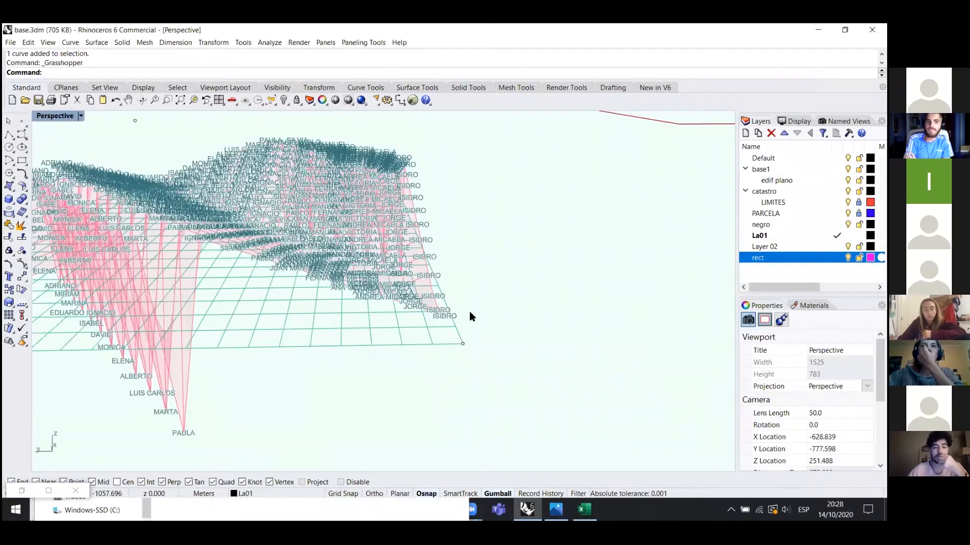
right_click_drag(584, 292, 466, 284)
scroll(303, 175, "down", 1)
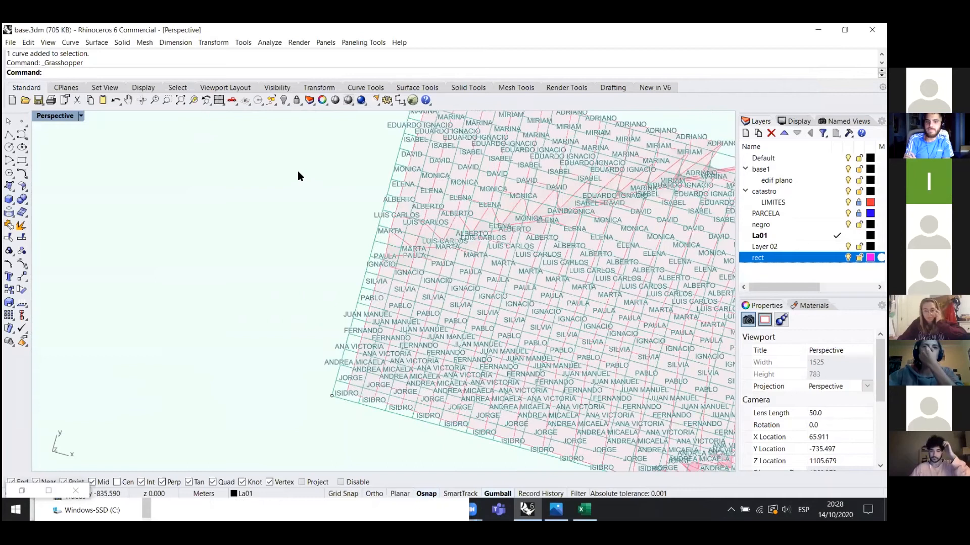
right_click_drag(461, 161, 456, 209)
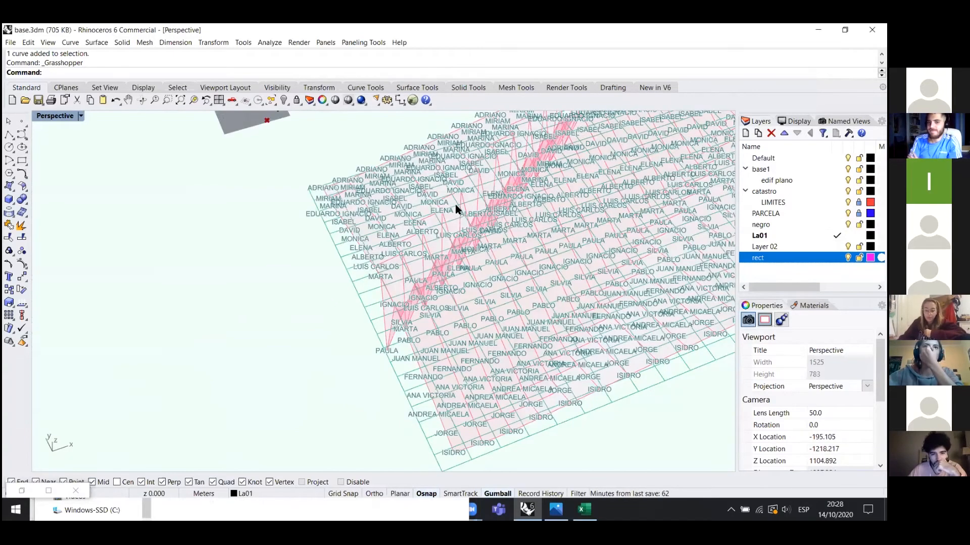
right_click_drag(444, 310, 489, 257)
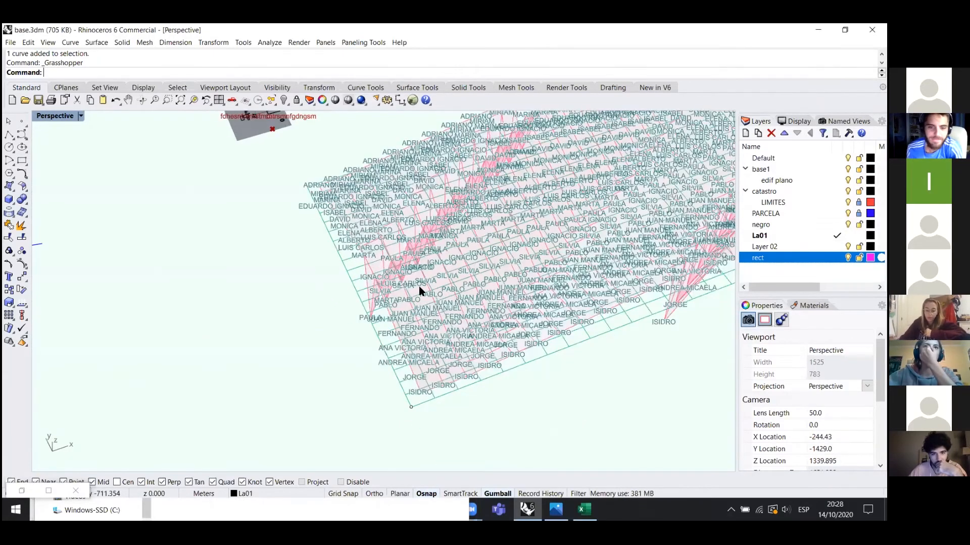
right_click_drag(419, 286, 363, 361)
right_click_drag(355, 288, 374, 302)
scroll(388, 346, "up", 6)
right_click_drag(412, 345, 468, 249)
scroll(481, 326, "down", 4)
right_click_drag(342, 275, 379, 332)
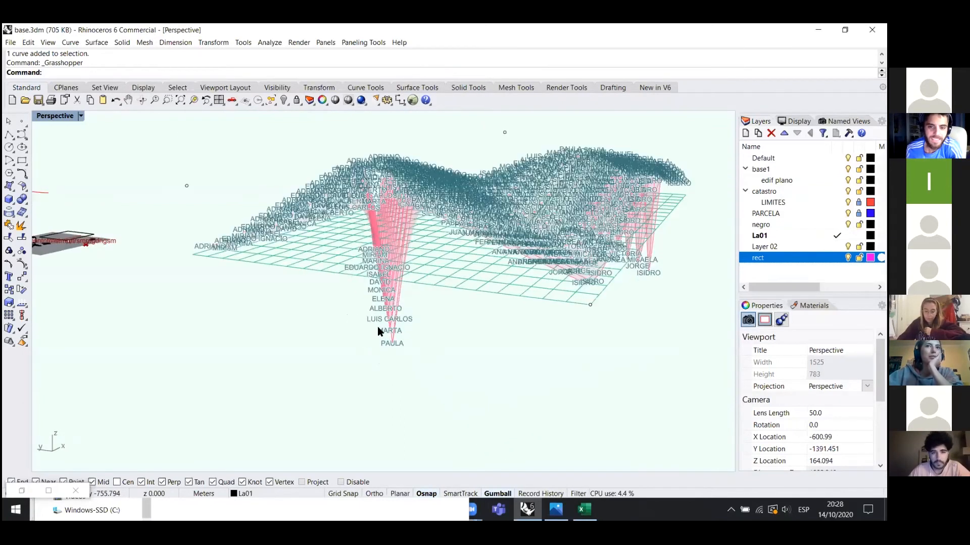
right_click_drag(424, 288, 331, 374)
right_click_drag(407, 362, 361, 347)
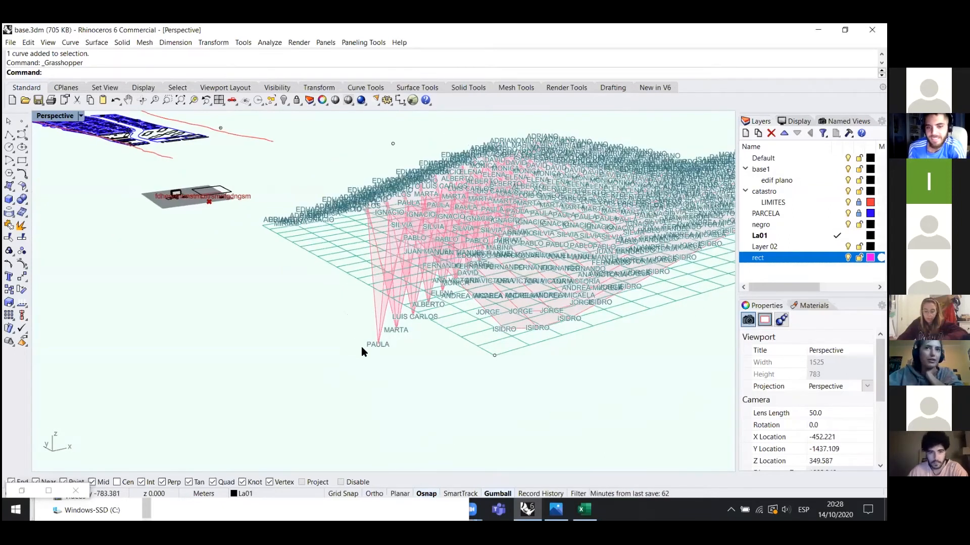
right_click_drag(431, 319, 436, 334)
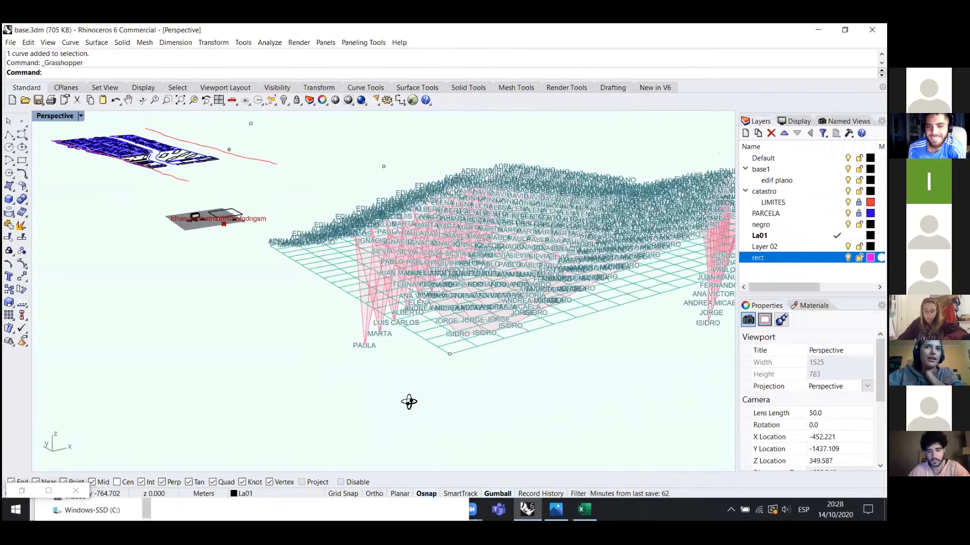
right_click_drag(372, 295, 189, 308)
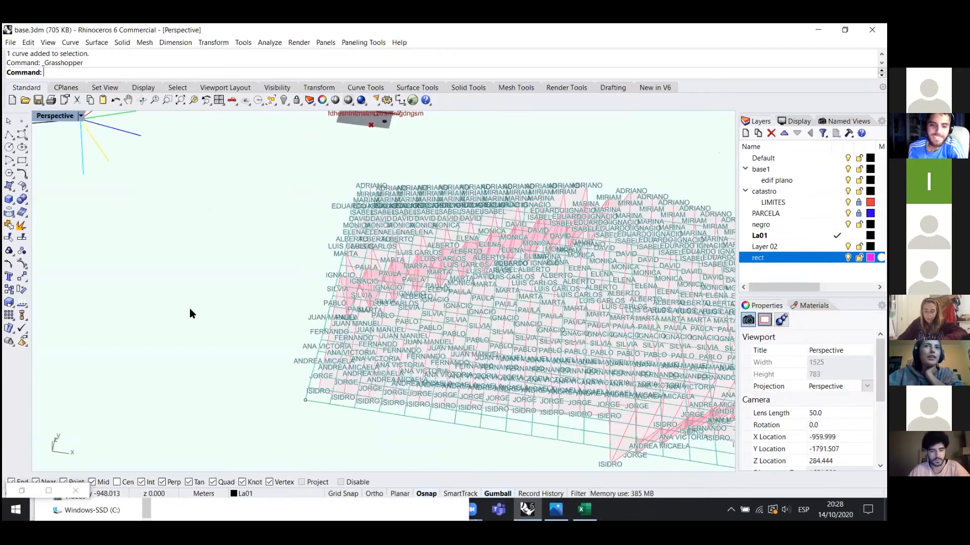
right_click_drag(260, 263, 231, 224)
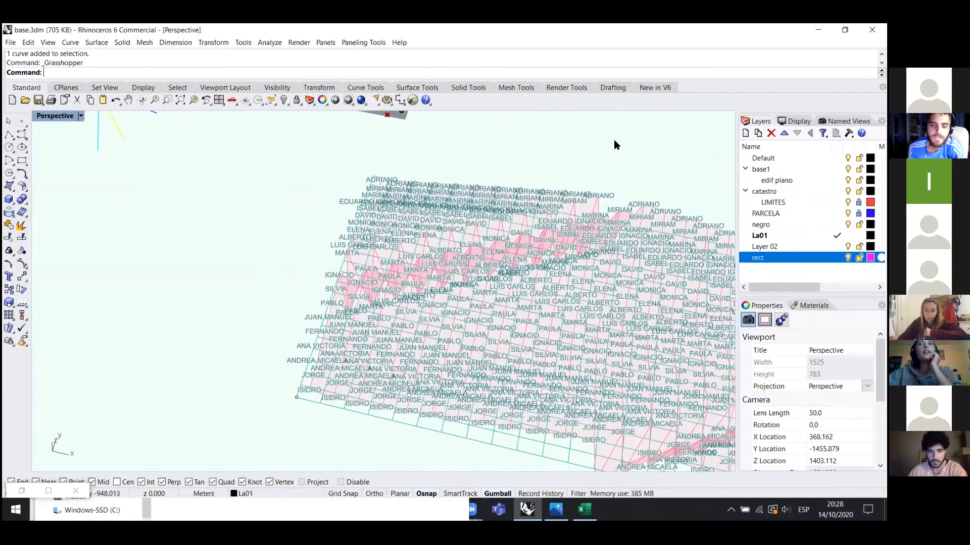
scroll(629, 133, "up", 3)
- Restore the Grasshopper definition window beside Rhino and zoom the canvas
scroll(205, 313, "down", 4)
left_click(22, 491)
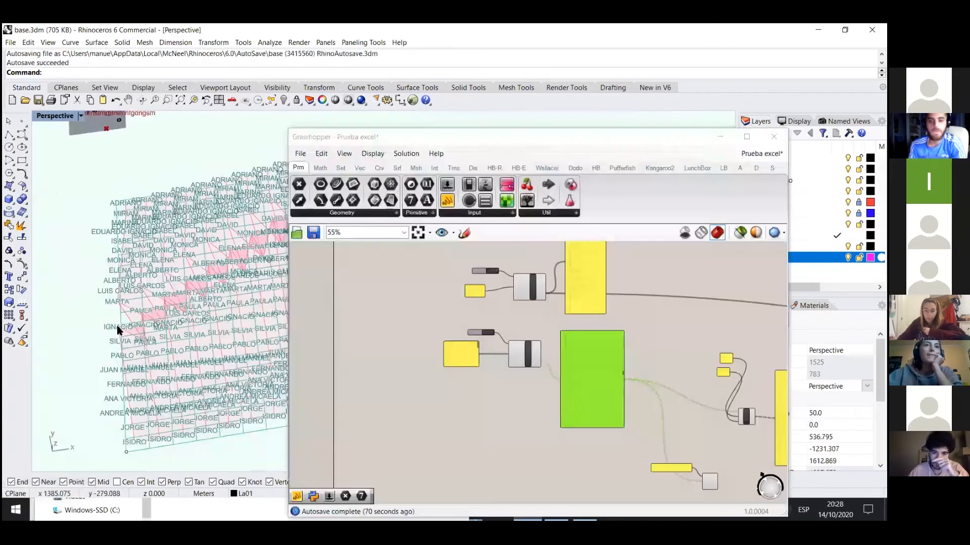
left_click_drag(454, 135, 566, 99)
scroll(349, 290, "down", 3)
scroll(302, 311, "up", 5)
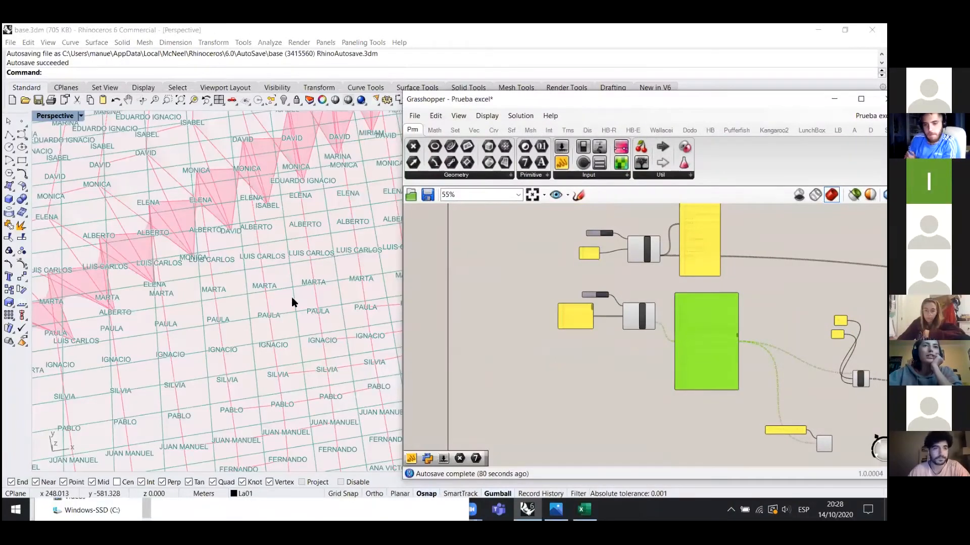
scroll(340, 258, "down", 3)
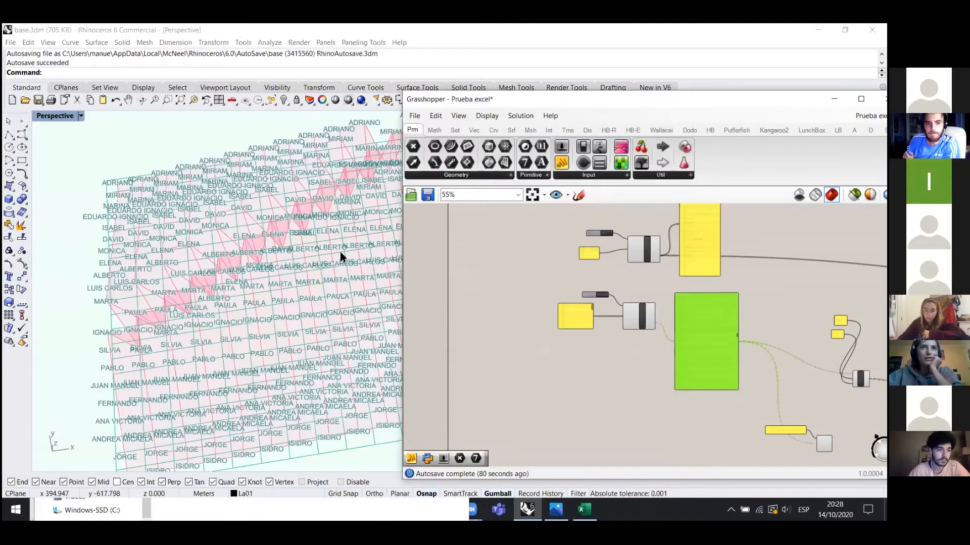
scroll(326, 232, "down", 2)
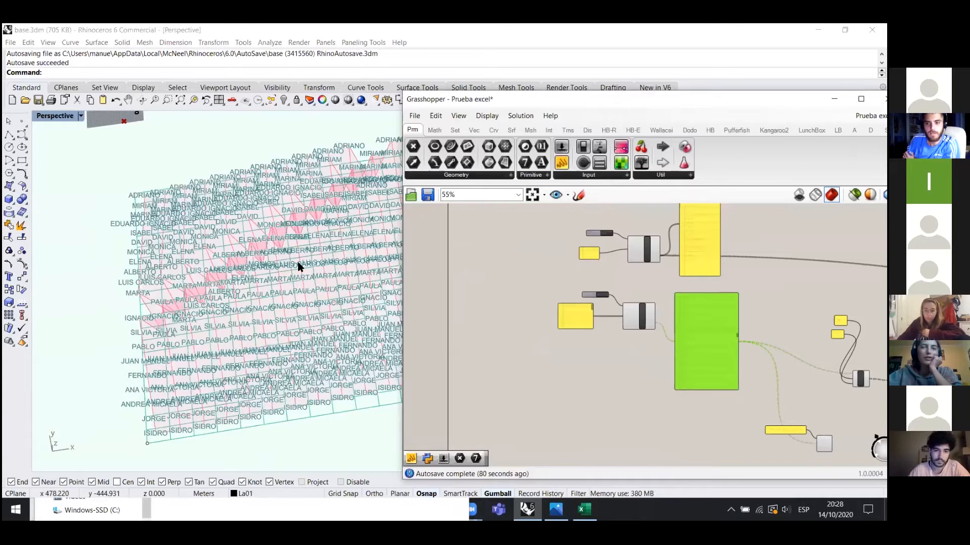
scroll(334, 258, "down", 2)
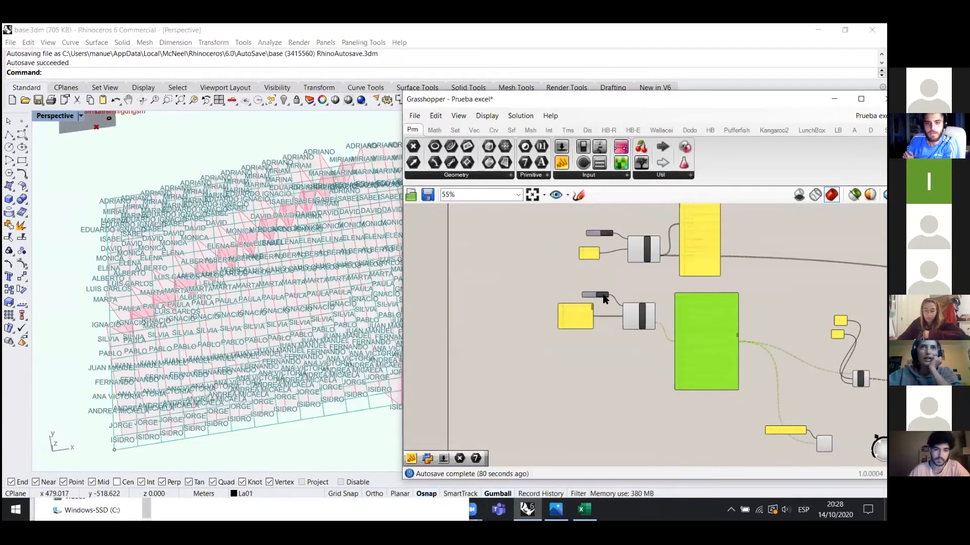
scroll(531, 287, "up", 2)
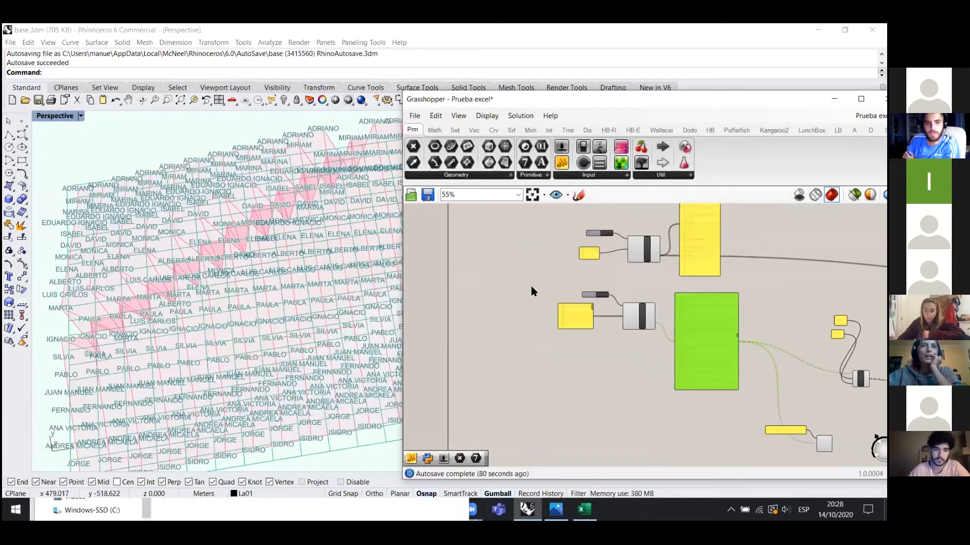
scroll(531, 291, "up", 1)
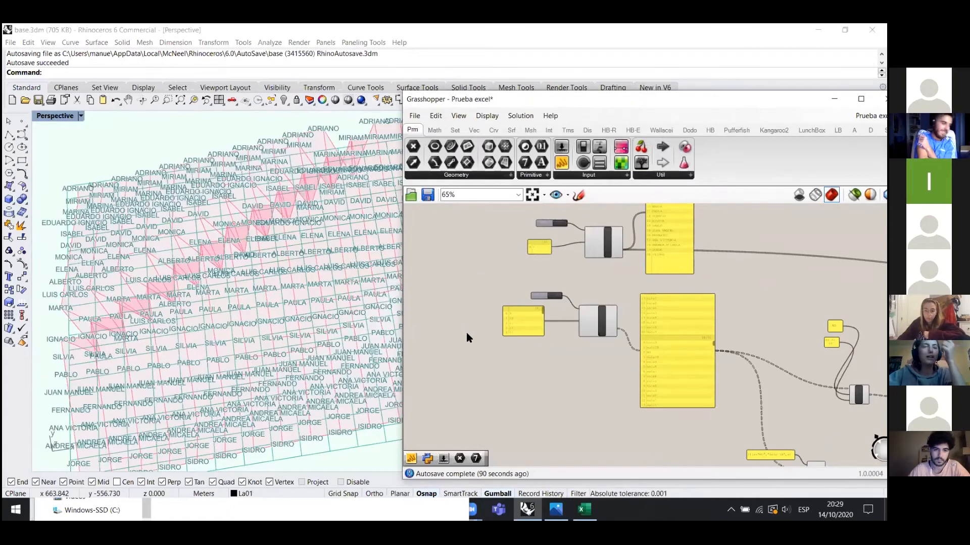
scroll(500, 303, "down", 1)
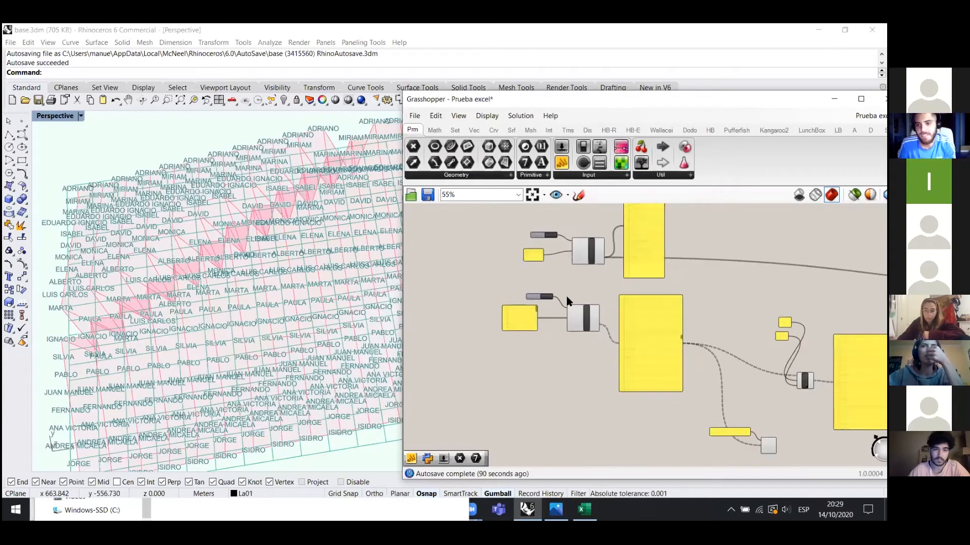
- Inspect the sala data panel feeding Replace, then orbit the Rhino view to a low angle
left_click(511, 130)
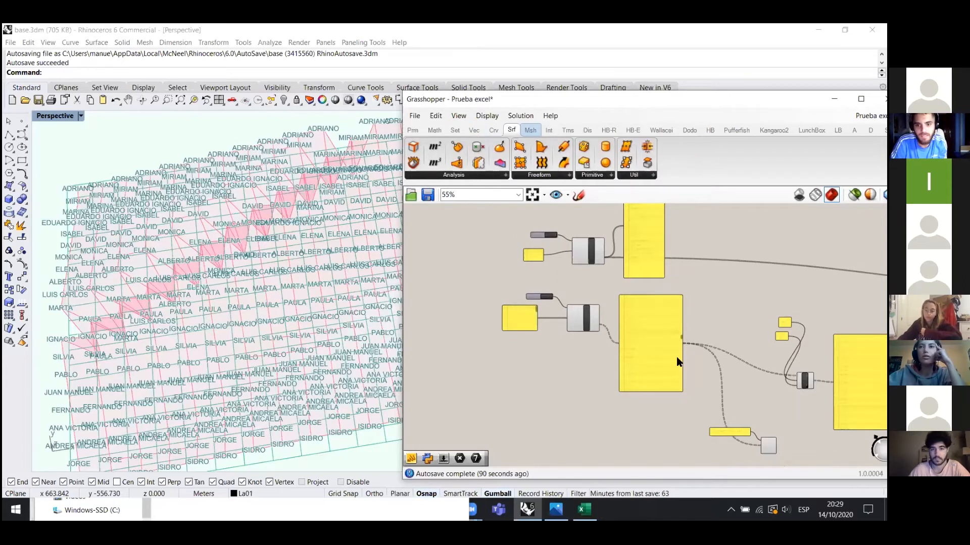
scroll(675, 357, "up", 3)
scroll(669, 322, "down", 1)
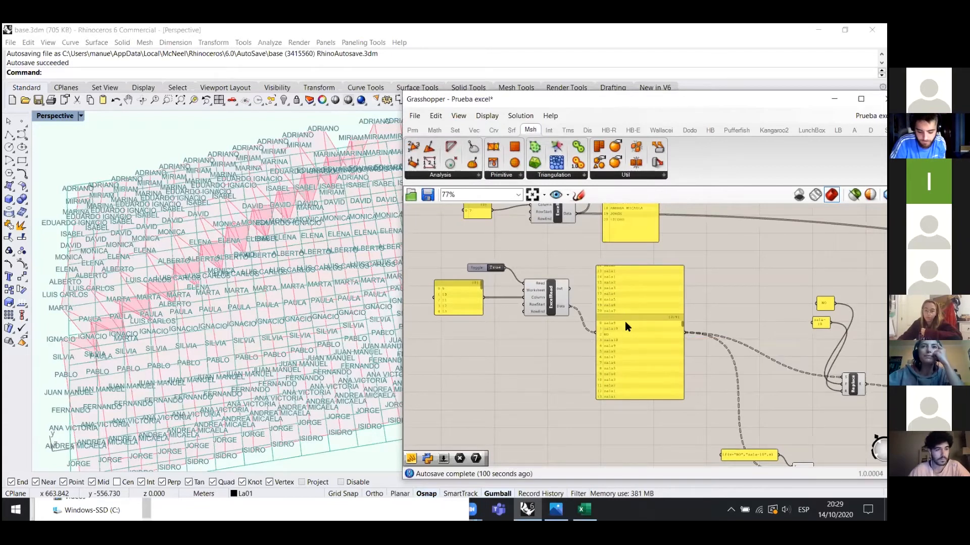
left_click(682, 344)
scroll(682, 346, "up", 4)
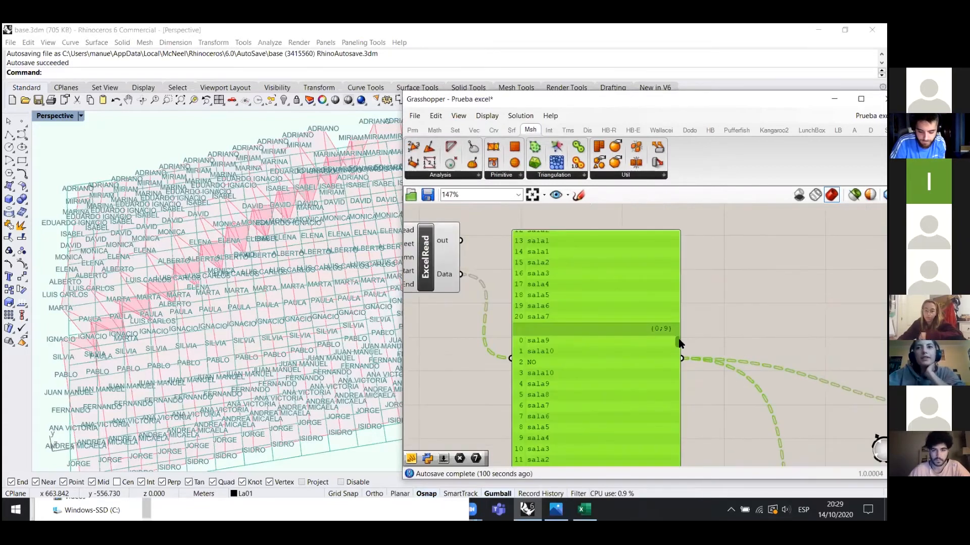
scroll(501, 238, "down", 5)
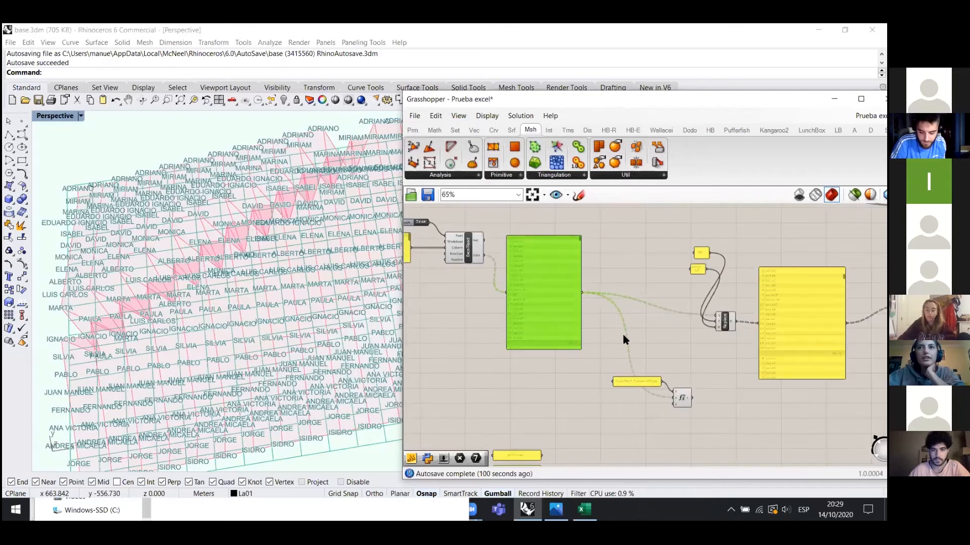
scroll(617, 292, "up", 2)
scroll(785, 330, "up", 3)
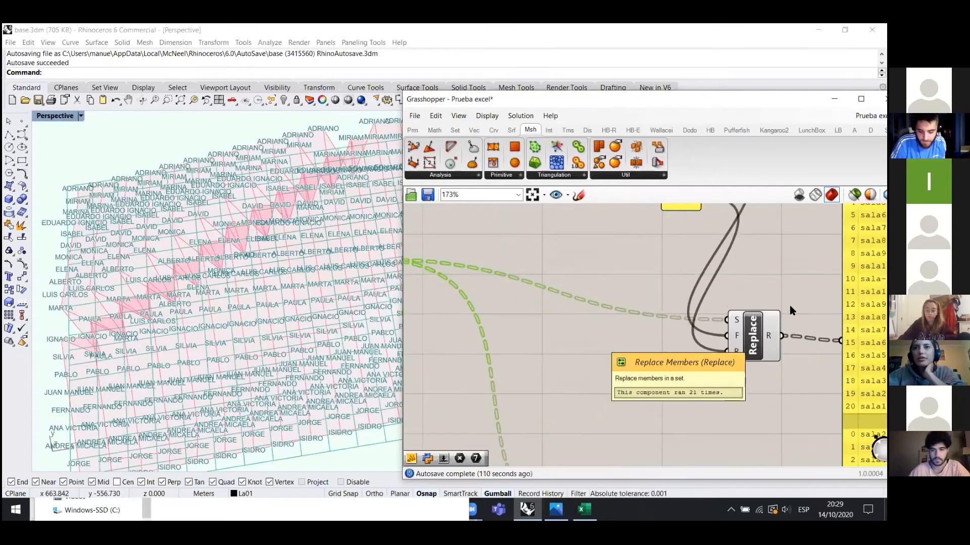
scroll(788, 307, "down", 3)
left_click(559, 403)
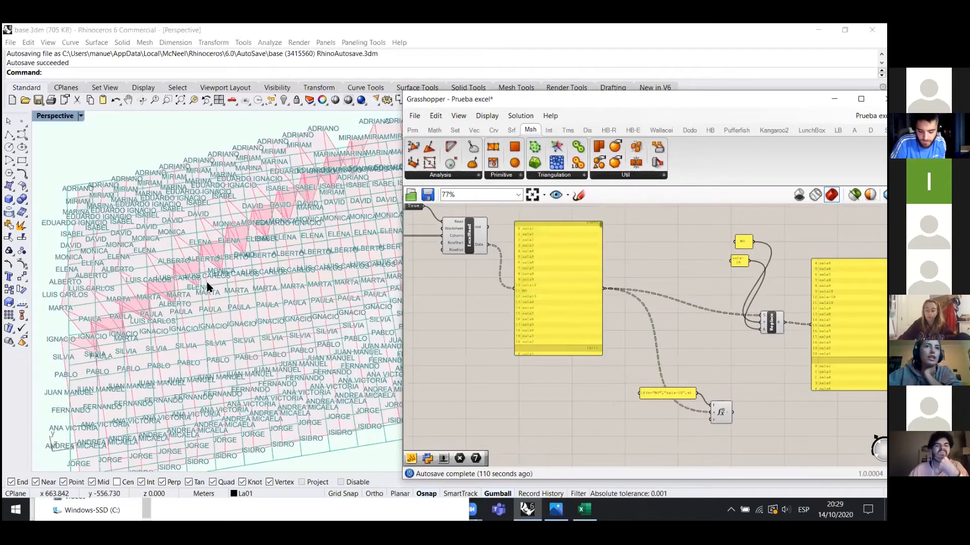
right_click_drag(183, 321, 142, 277)
- Select the sala data panel, stretch it taller and move it up and to the right
scroll(150, 283, "down", 2)
scroll(599, 269, "up", 2)
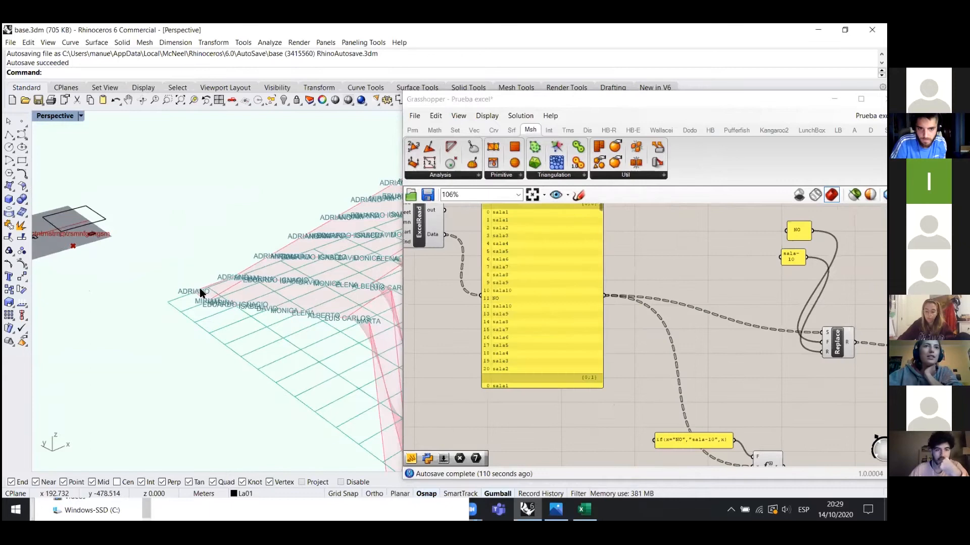
right_click_drag(231, 342, 323, 293)
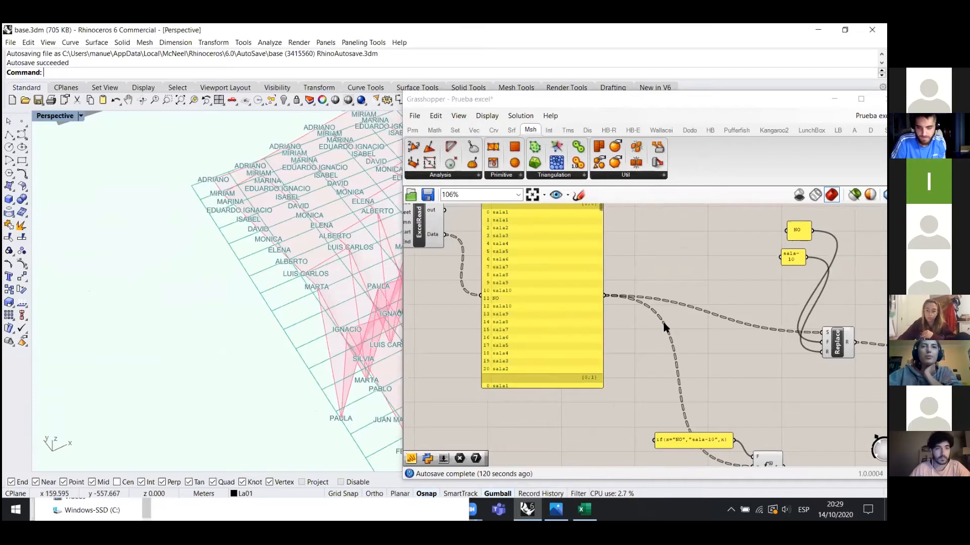
scroll(489, 317, "down", 2)
scroll(340, 240, "down", 2)
scroll(341, 261, "up", 2)
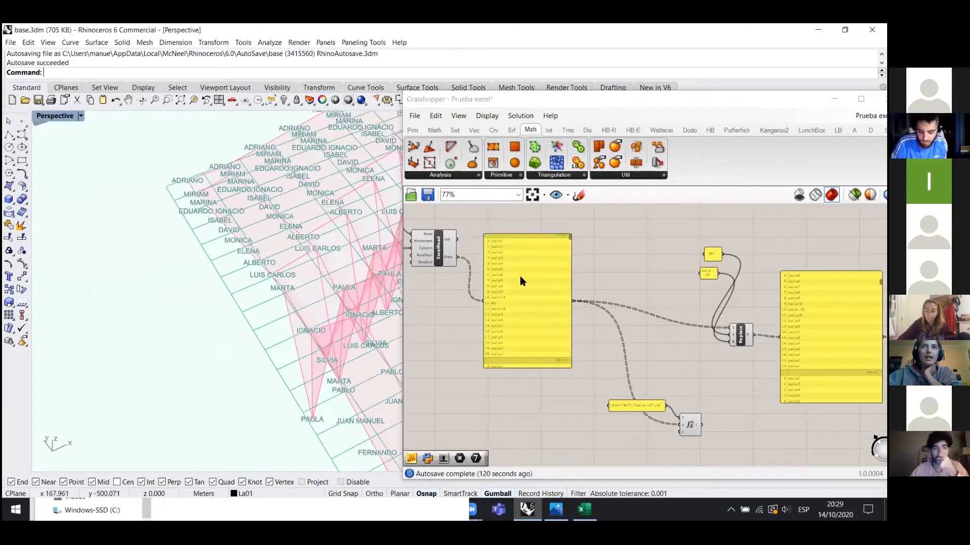
left_click(520, 279)
scroll(520, 279, "up", 3)
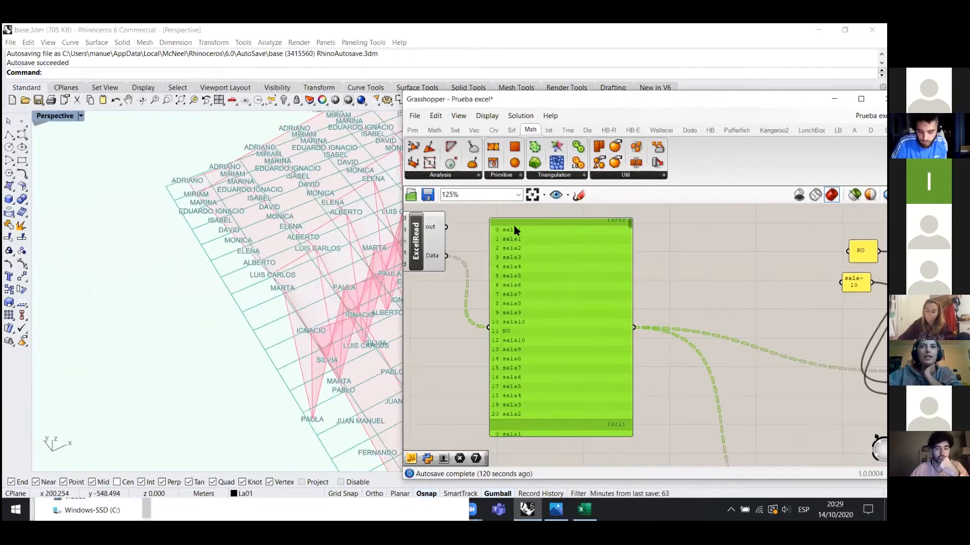
scroll(511, 244, "down", 3)
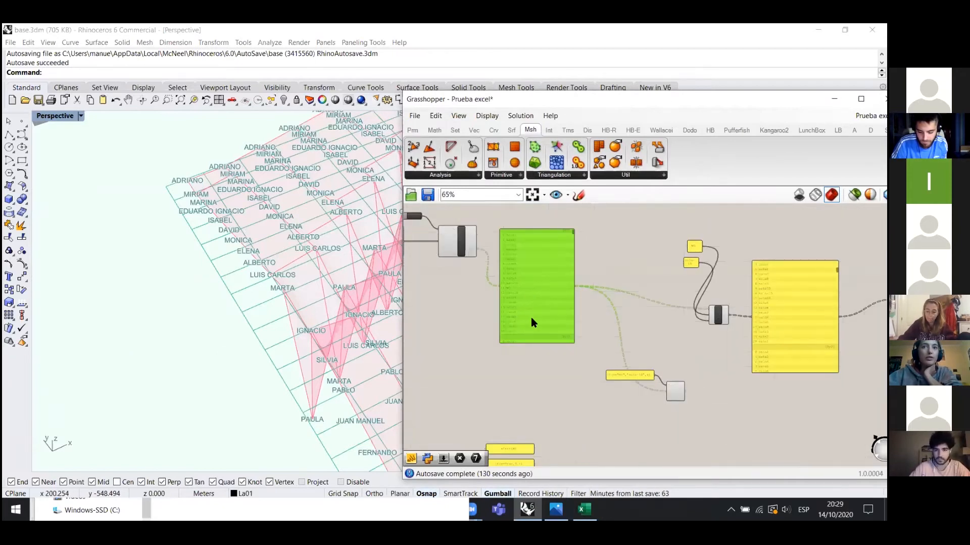
scroll(531, 294, "up", 2)
left_click_drag(548, 391, 549, 452)
left_click_drag(553, 366, 564, 313)
left_click_drag(573, 400, 570, 459)
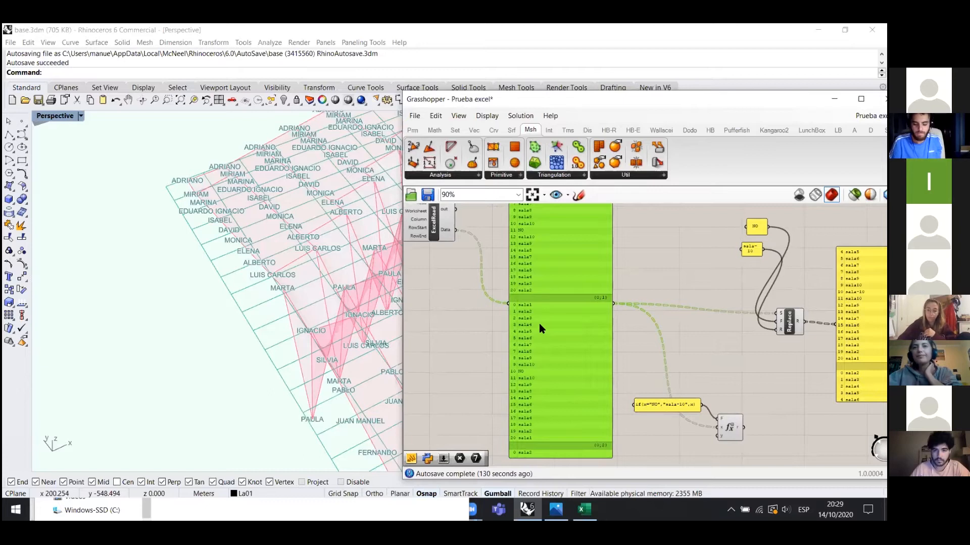
- Nudge the sala panel further up and bring the lower part of its list into view
scroll(538, 323, "up", 2)
scroll(635, 318, "down", 1)
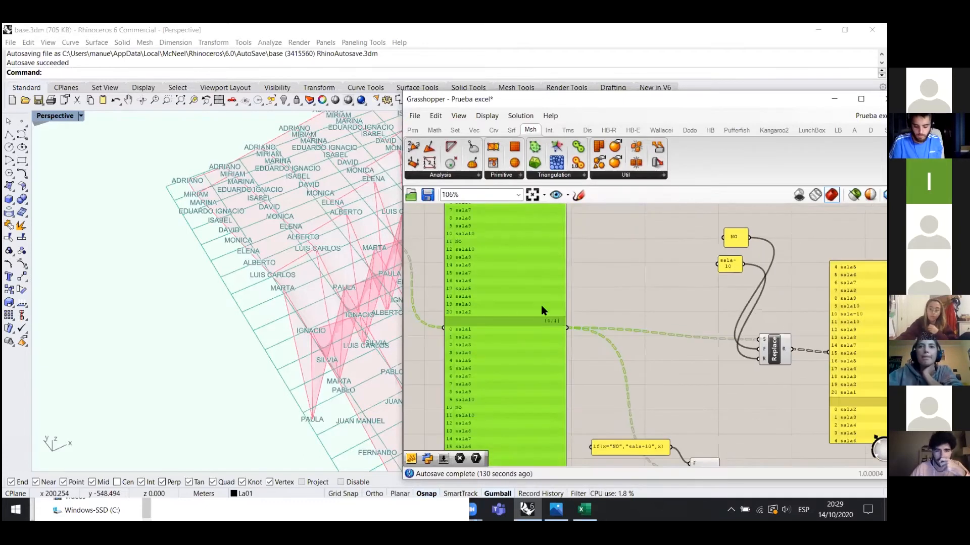
left_click_drag(495, 320, 500, 290)
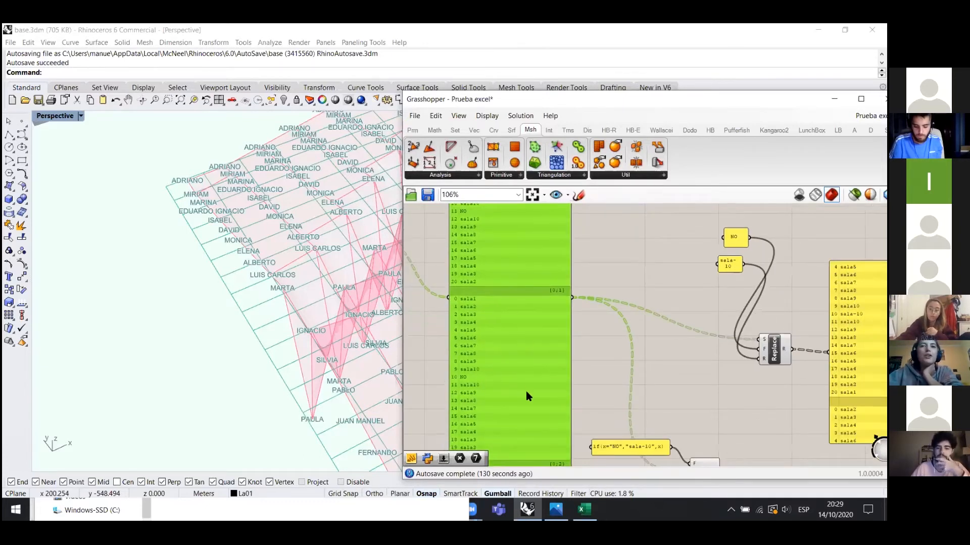
scroll(520, 258, "up", 3)
scroll(522, 256, "down", 3)
right_click_drag(533, 240, 534, 294)
scroll(550, 309, "down", 2)
scroll(542, 330, "up", 3)
right_click_drag(542, 330, 544, 386)
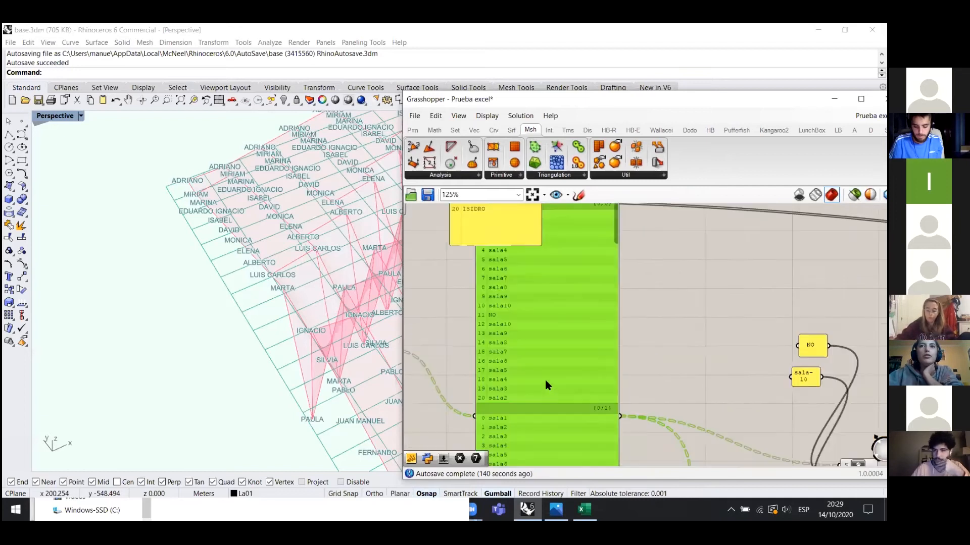
scroll(480, 315, "up", 3)
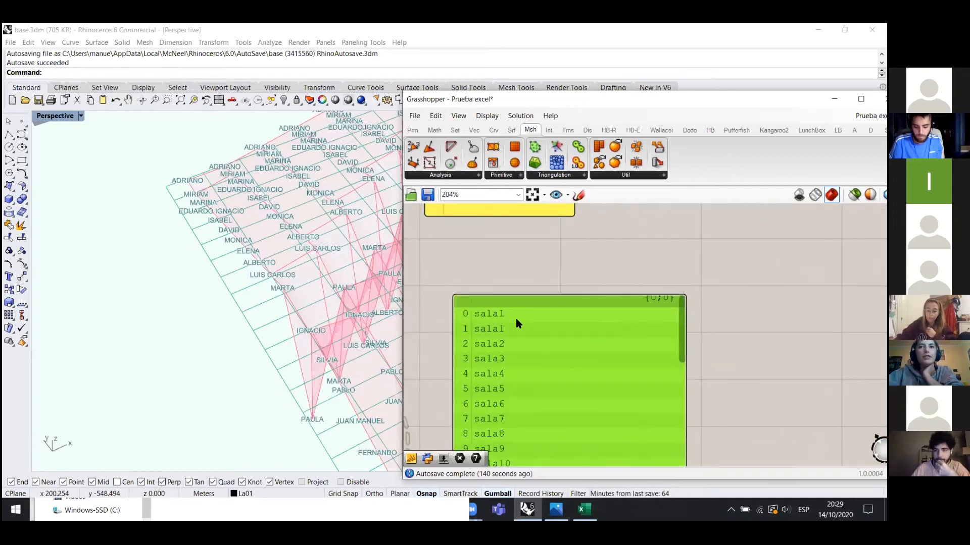
left_click_drag(529, 362, 523, 290)
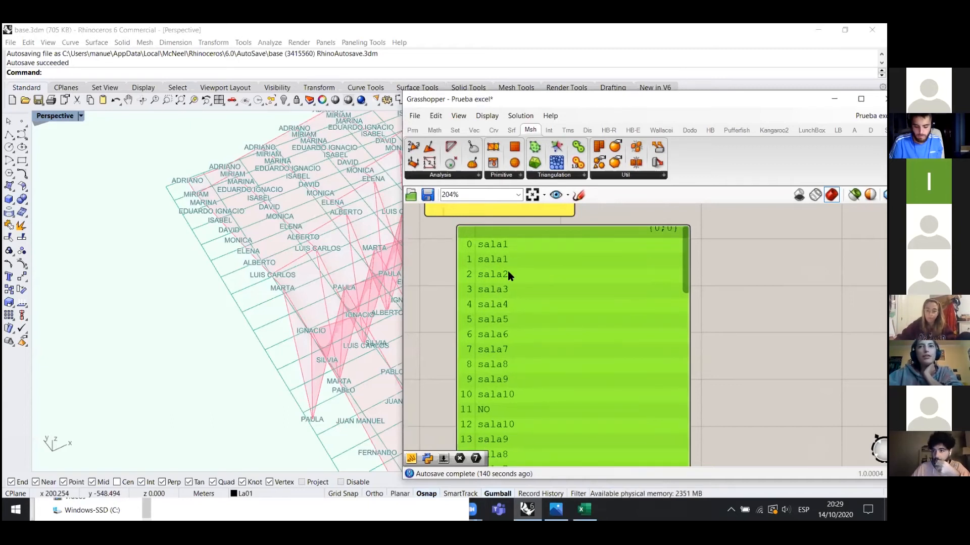
scroll(495, 266, "down", 2)
scroll(501, 375, "up", 2)
left_click_drag(514, 356, 519, 341)
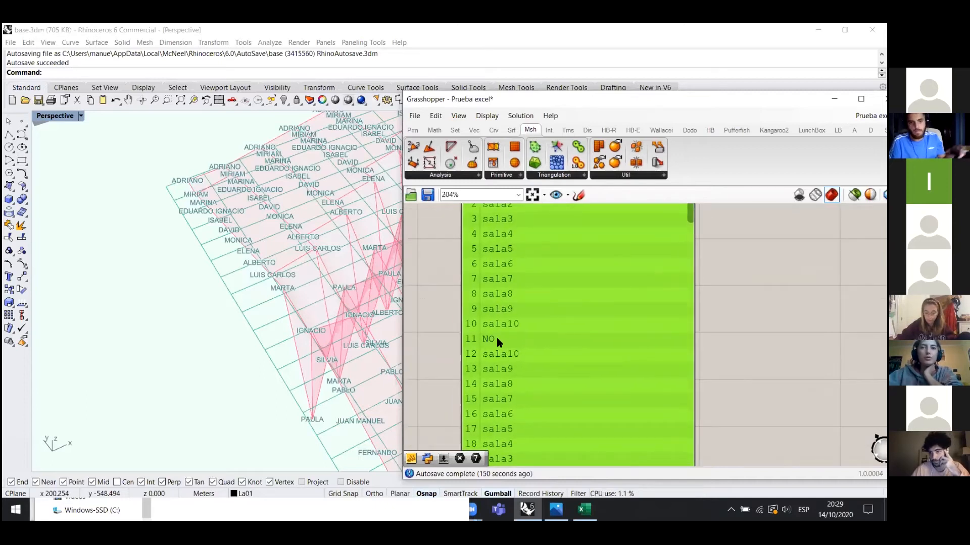
scroll(501, 338, "down", 3)
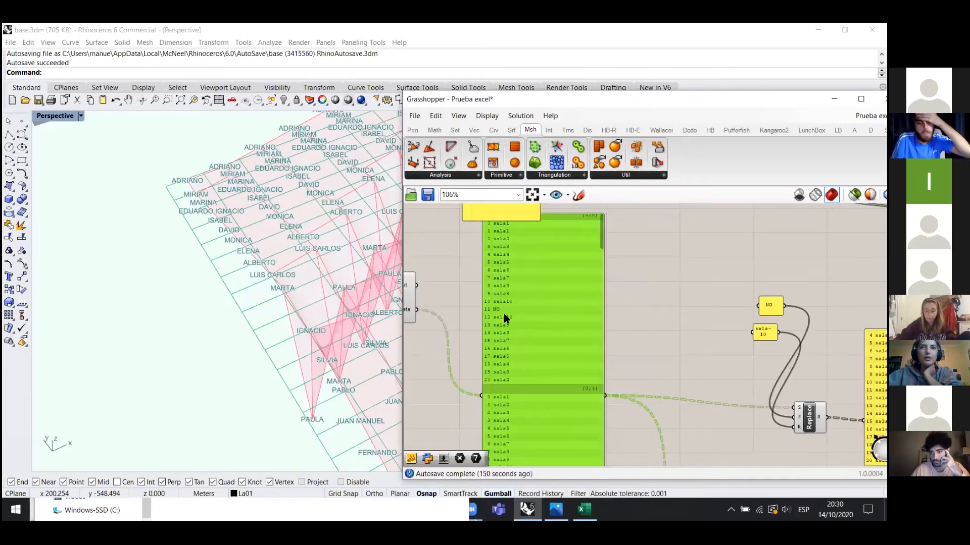
scroll(504, 314, "up", 3)
- Shift the sala panel down-left, then right, so its item 11 NO is readable beside Replace
left_click_drag(493, 242, 485, 267)
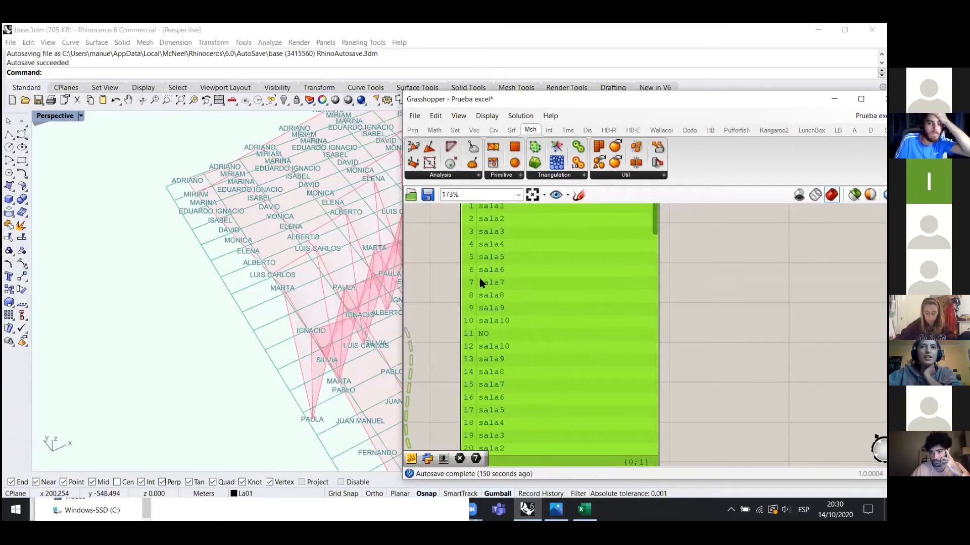
scroll(481, 283, "down", 3)
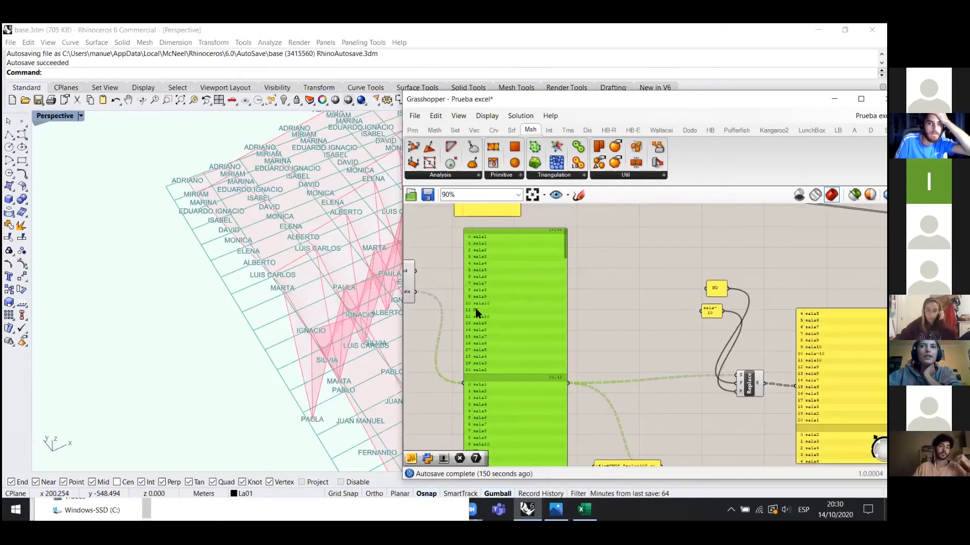
scroll(475, 314, "up", 2)
scroll(497, 286, "down", 1)
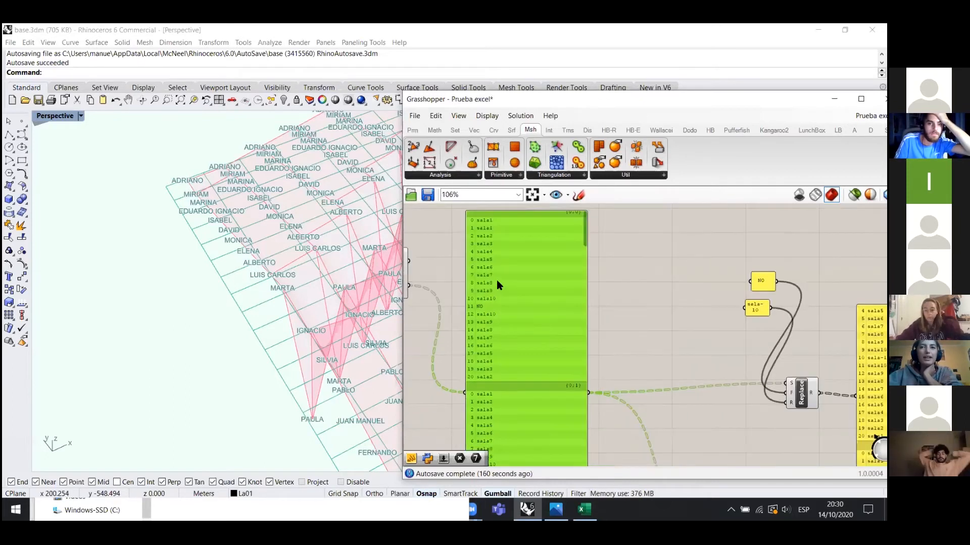
scroll(496, 280, "down", 1)
scroll(508, 288, "down", 2)
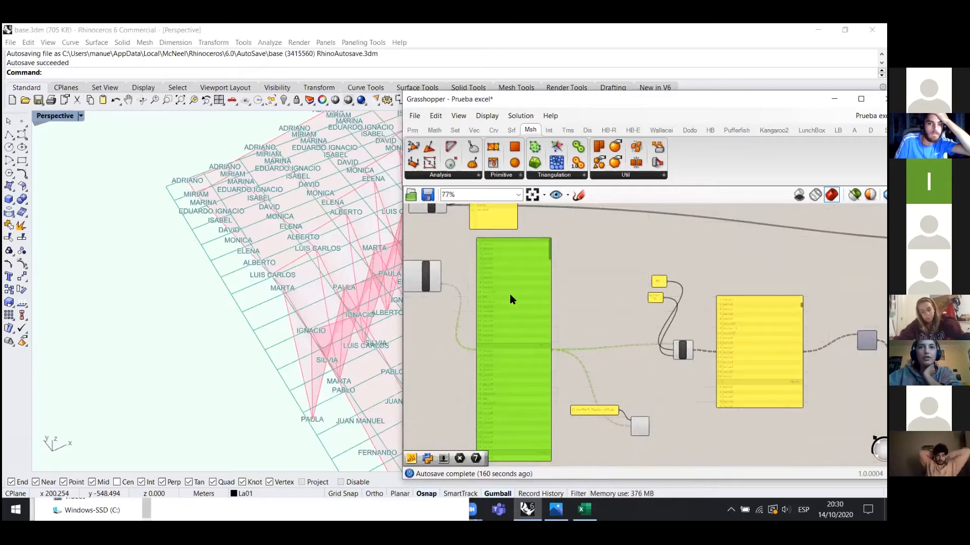
scroll(510, 296, "up", 2)
left_click_drag(505, 334, 540, 324)
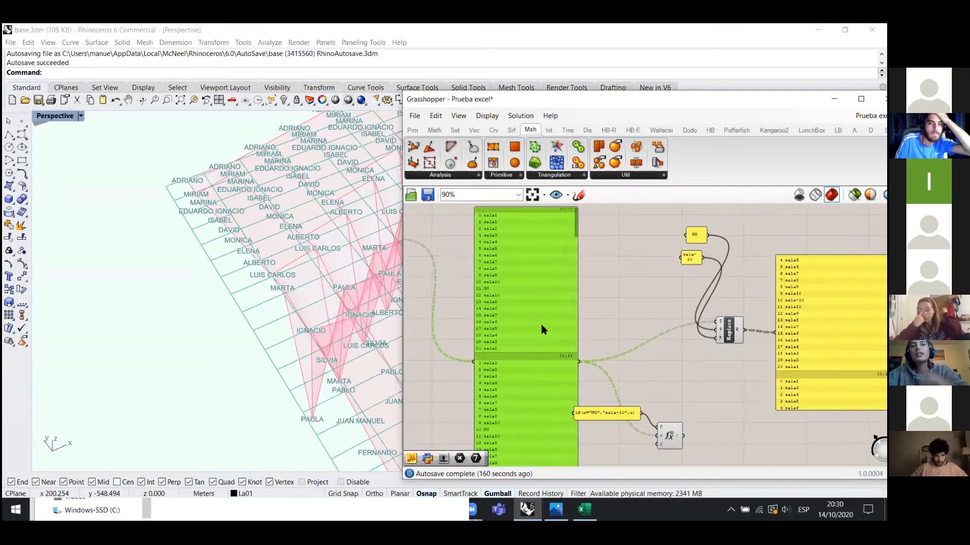
scroll(489, 287, "up", 3)
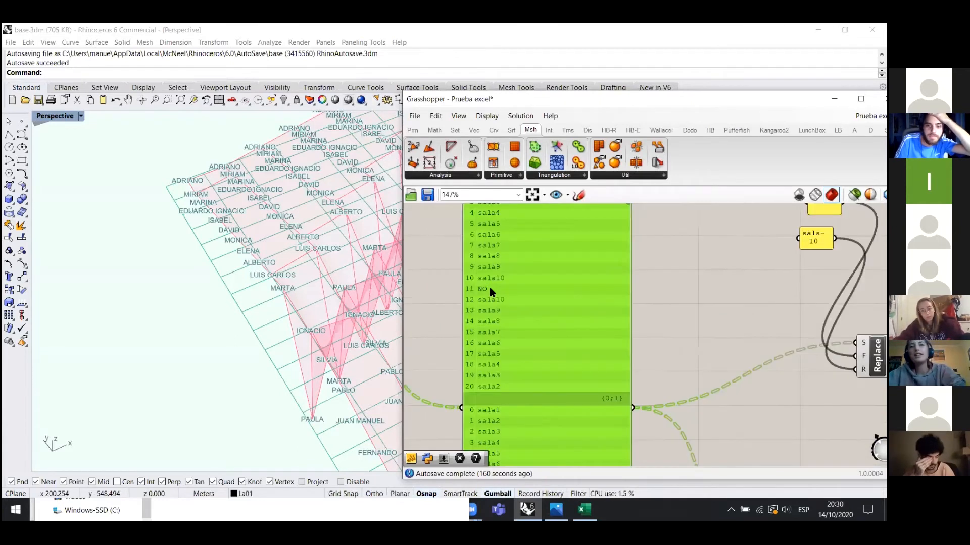
scroll(462, 288, "down", 2)
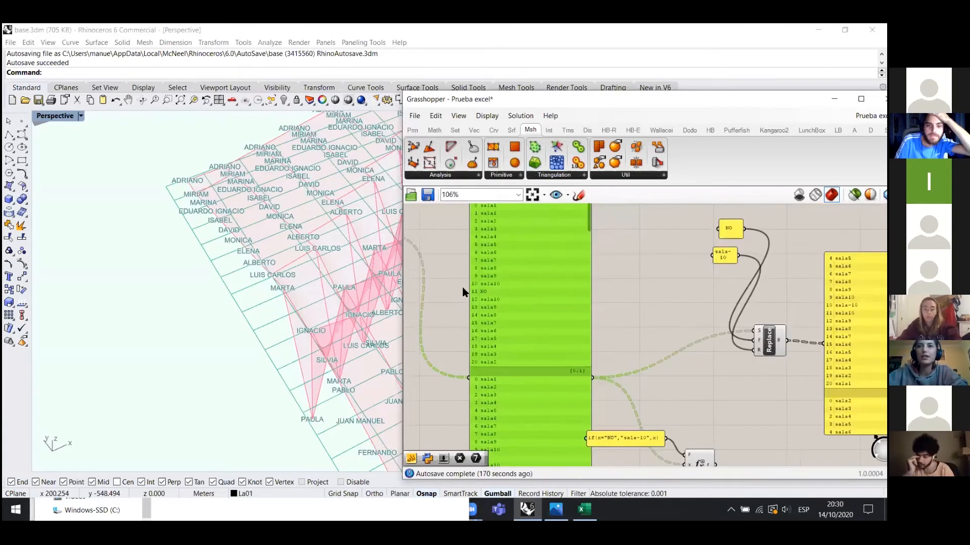
scroll(462, 287, "down", 1)
key("alt+Tab")
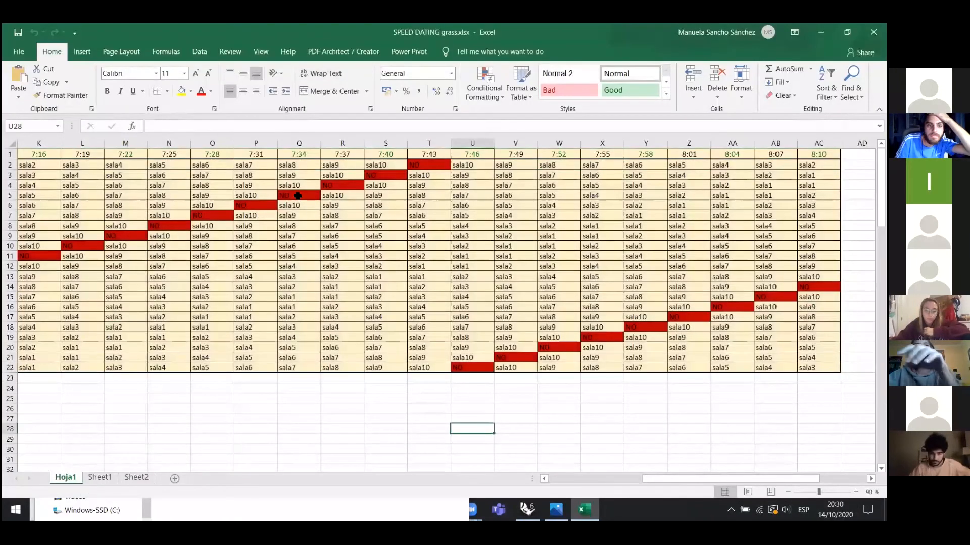
left_click(297, 196)
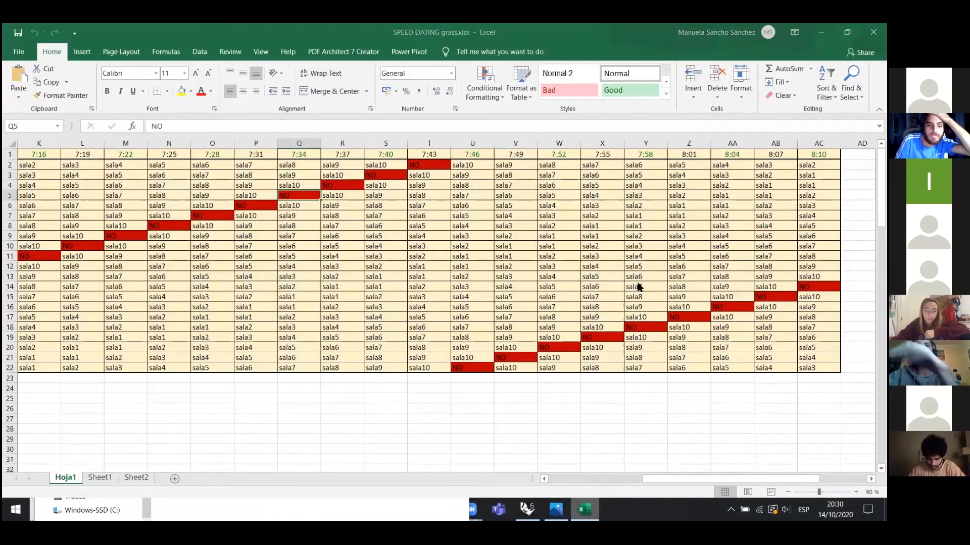
key("alt+Tab")
left_click(568, 309)
scroll(729, 347, "up", 3)
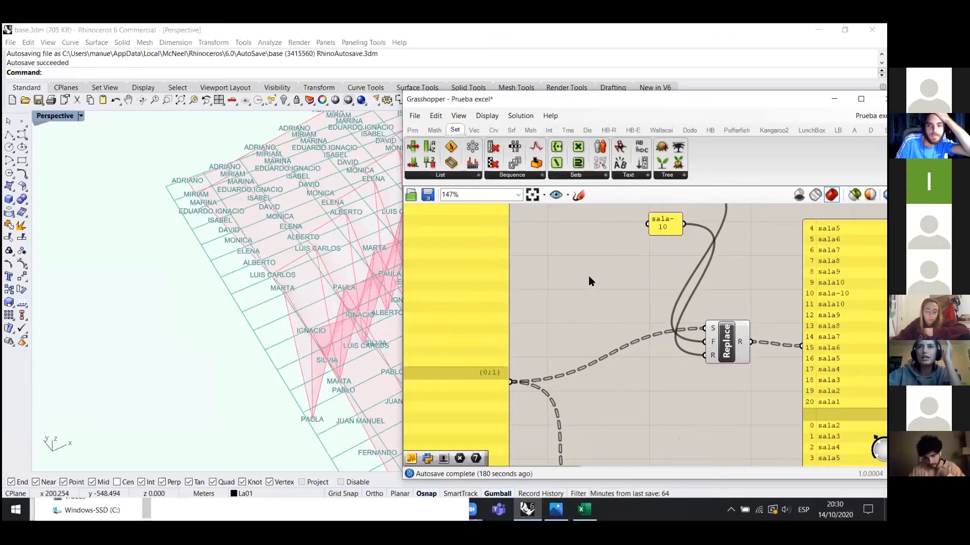
scroll(589, 279, "down", 1)
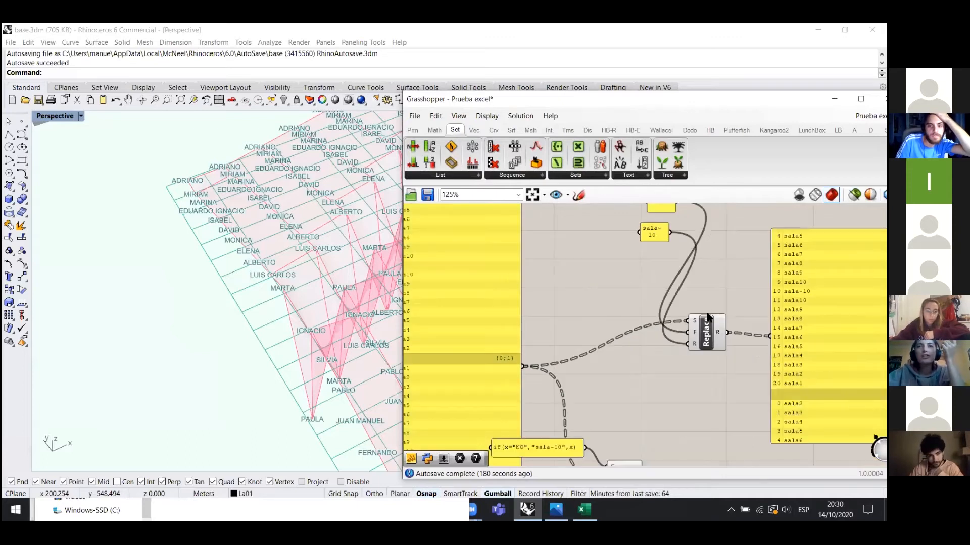
scroll(659, 299, "down", 7)
scroll(677, 314, "up", 4)
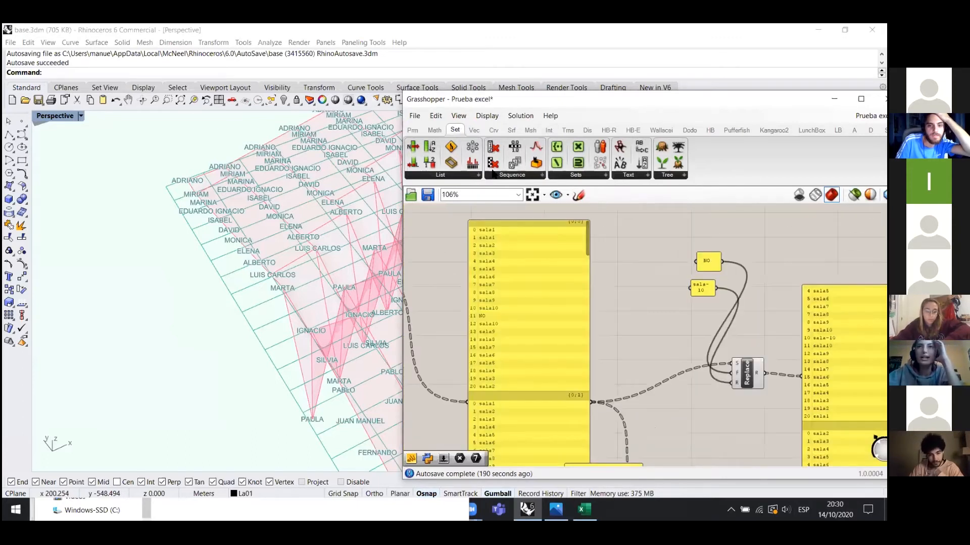
left_click(677, 175)
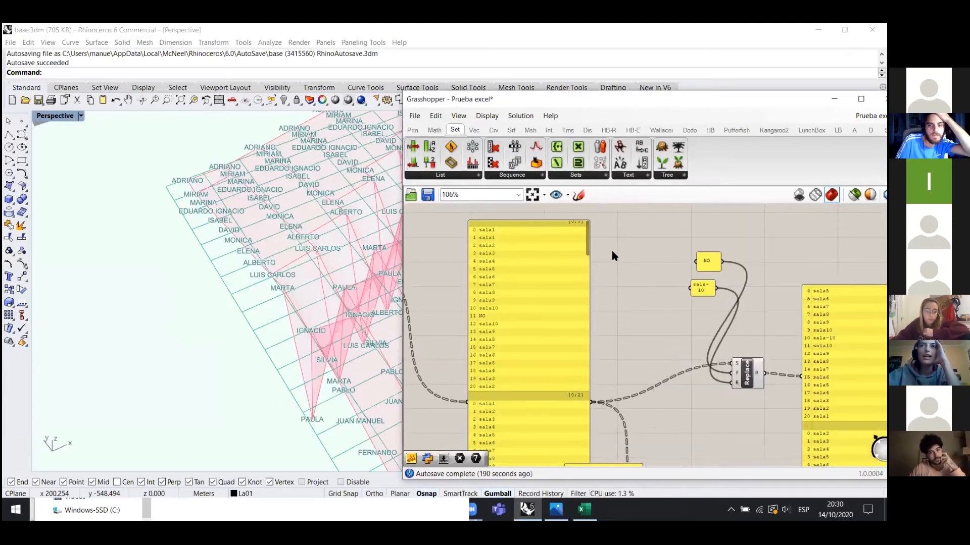
left_click(478, 175)
left_click(514, 175)
left_click(586, 175)
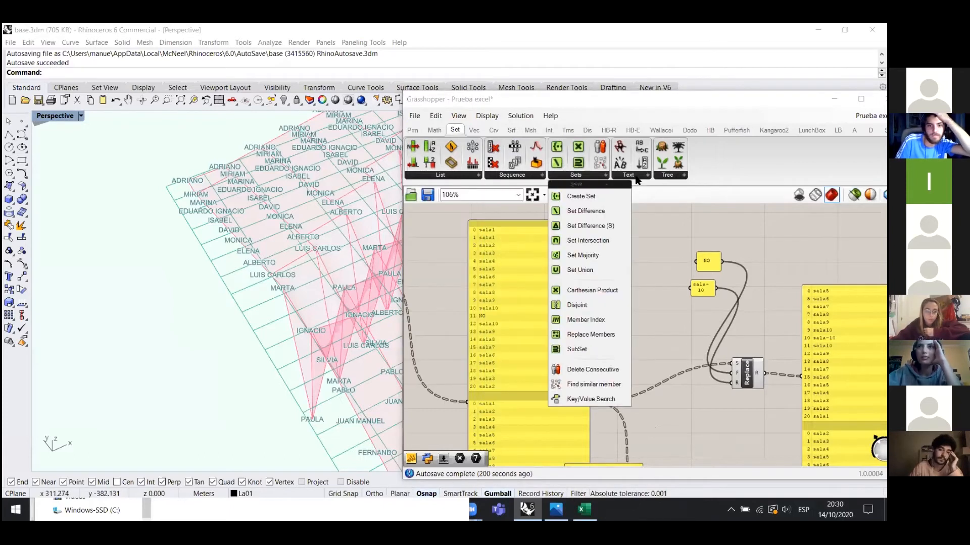
left_click(639, 176)
left_click(664, 176)
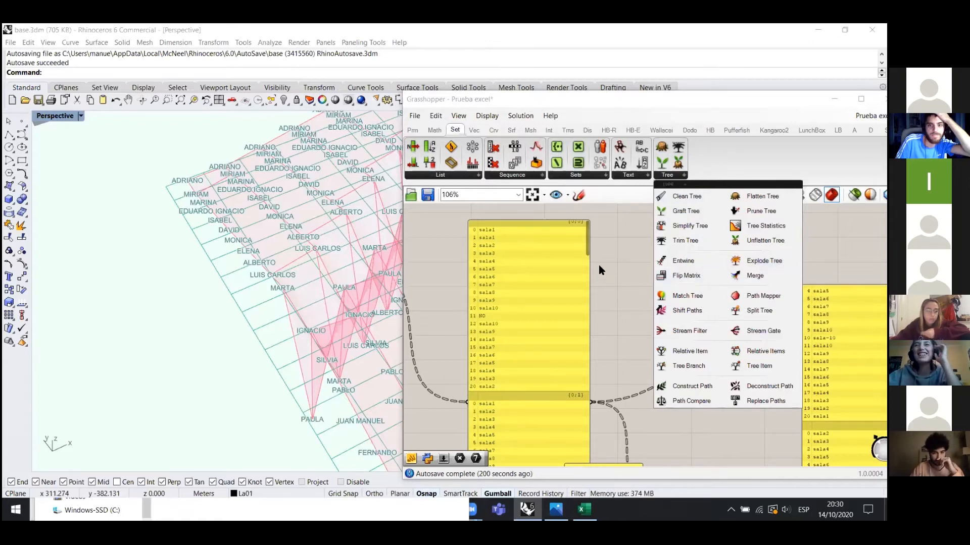
left_click(453, 177)
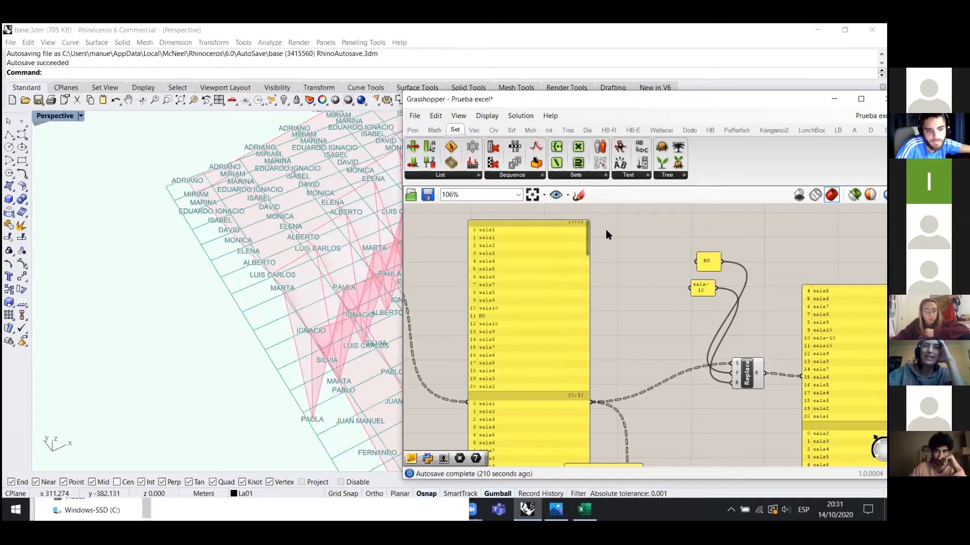
- Pan over to the names panel and select it to inspect its list
scroll(605, 230, "down", 3)
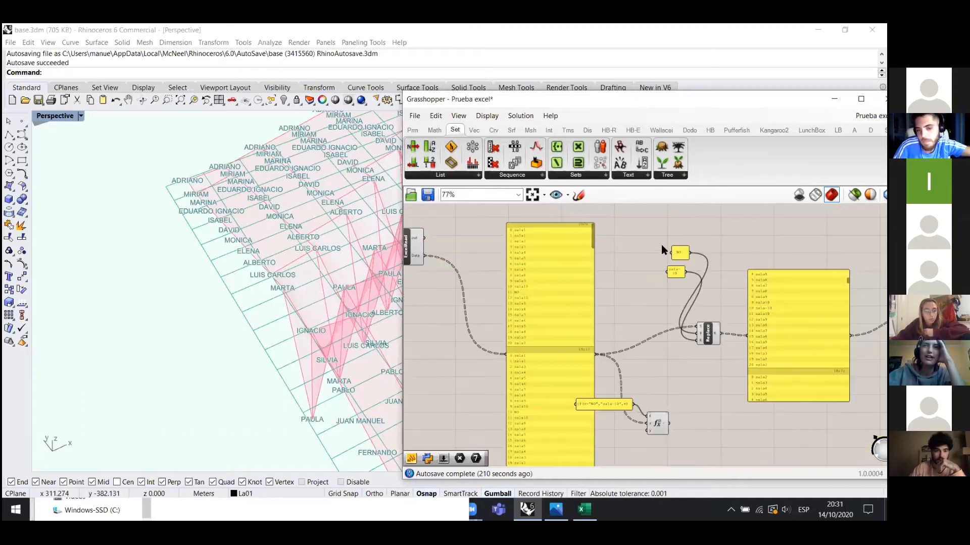
scroll(683, 246, "up", 3)
scroll(773, 333, "down", 5)
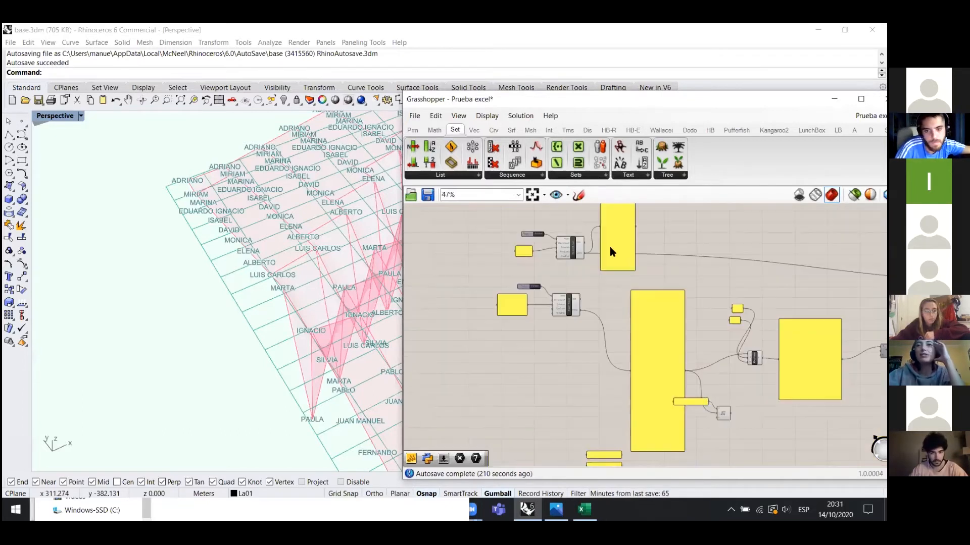
right_click_drag(610, 247, 648, 263)
scroll(656, 233, "up", 3)
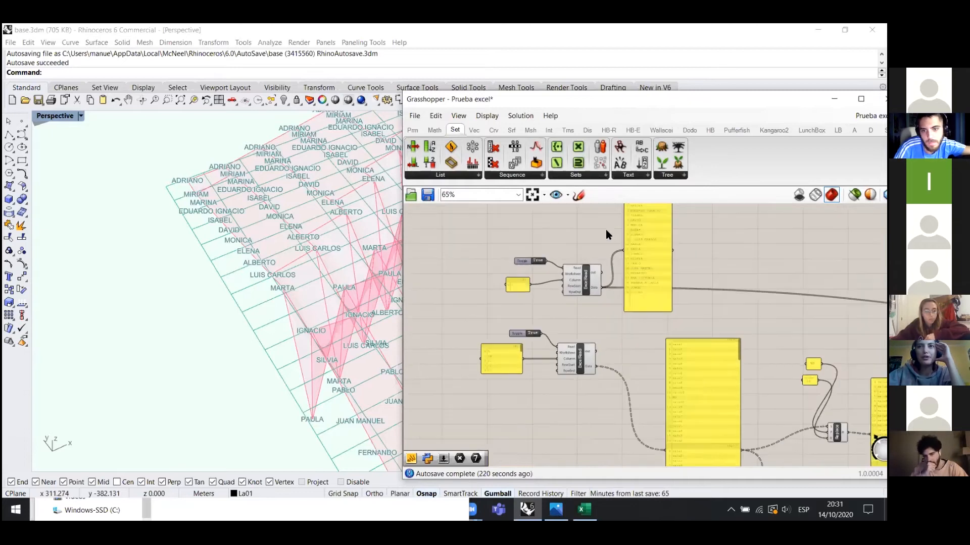
scroll(643, 260, "up", 3)
left_click(642, 243)
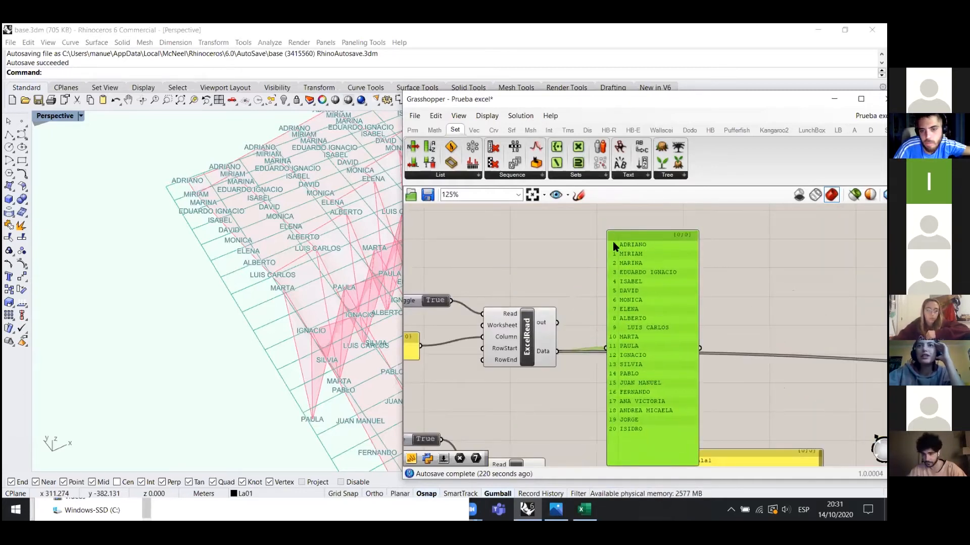
scroll(641, 215, "down", 1)
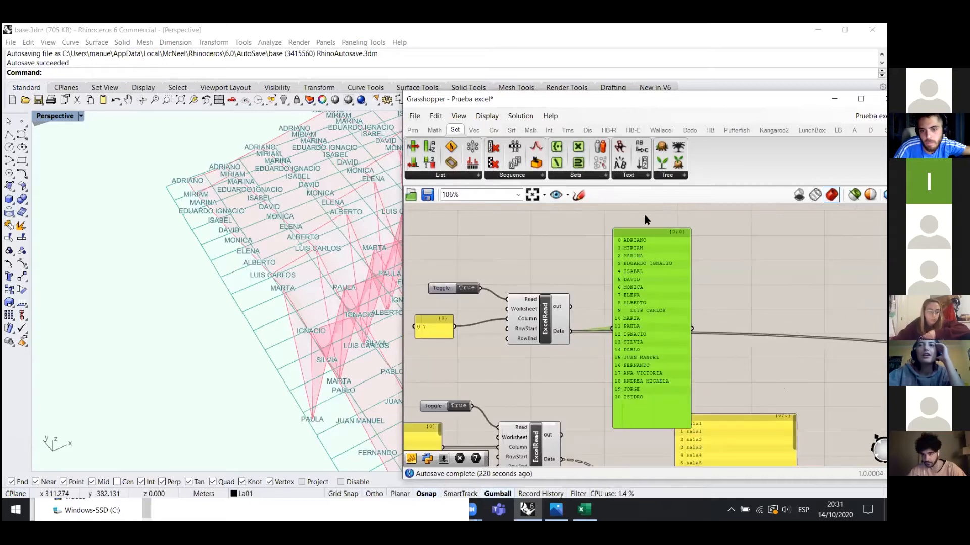
scroll(642, 278, "down", 4)
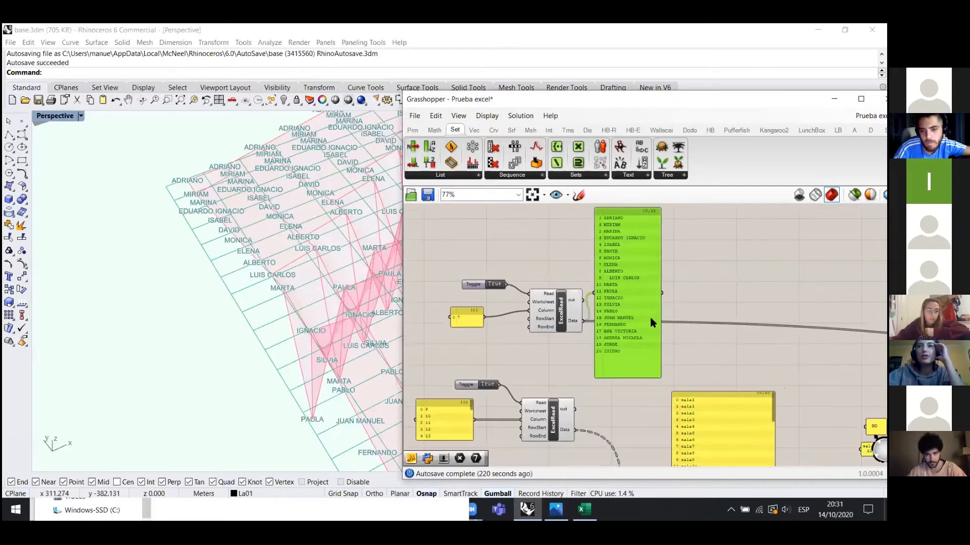
scroll(629, 349, "up", 2)
scroll(517, 338, "up", 2)
scroll(507, 345, "up", 2)
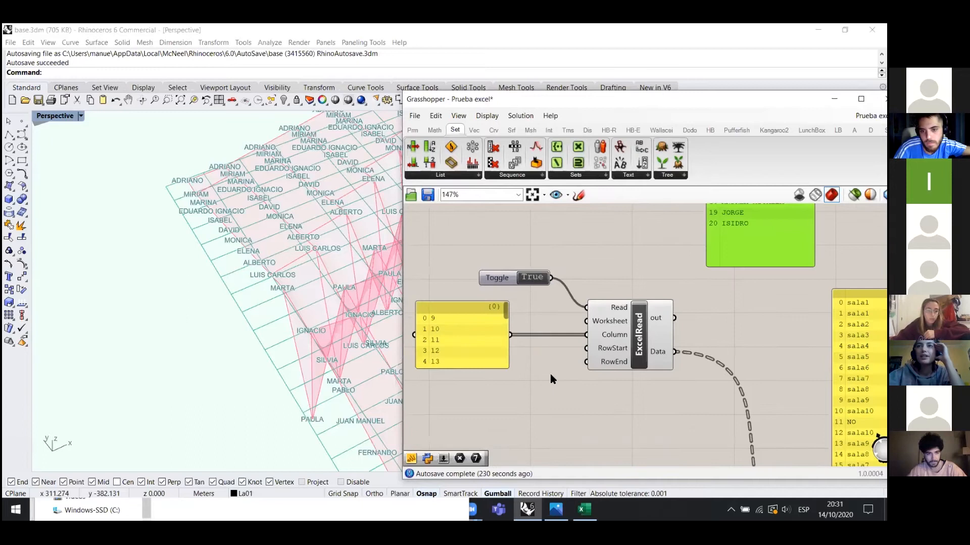
scroll(552, 375, "down", 1)
scroll(608, 403, "down", 2)
scroll(592, 237, "up", 1)
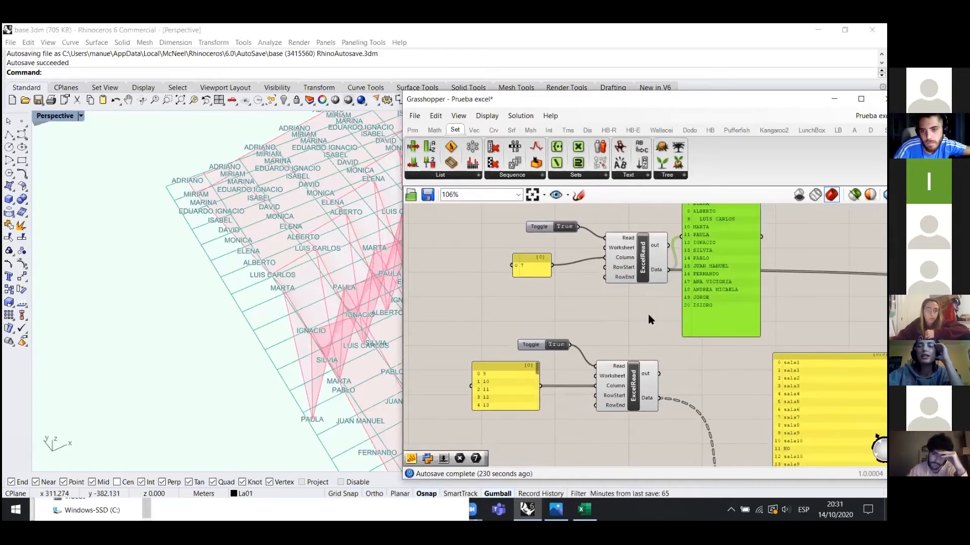
- Move the large sala panel up so it sits beside the names panel
left_click(509, 297)
left_click_drag(512, 393, 528, 389)
scroll(466, 304, "down", 2)
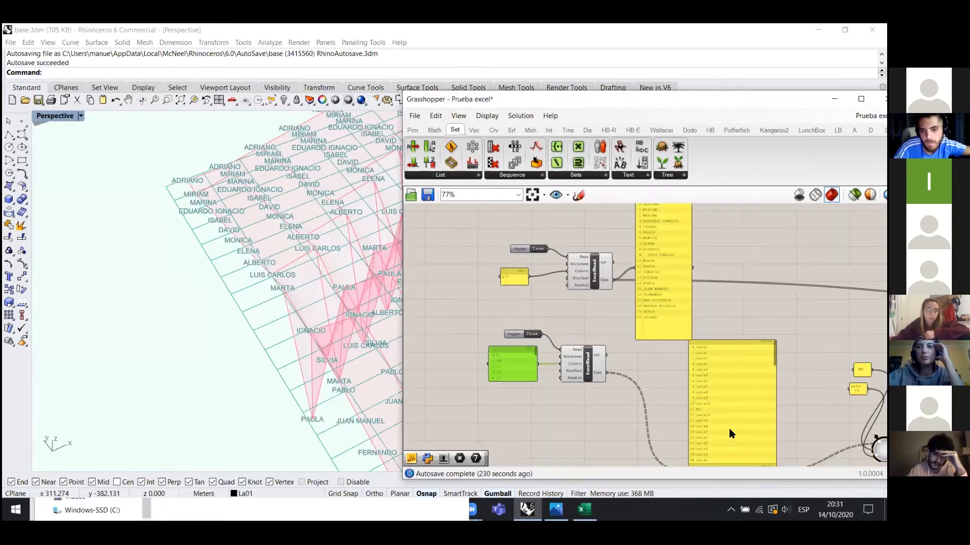
scroll(692, 426, "up", 1)
left_click_drag(719, 358, 681, 302)
scroll(680, 298, "down", 1)
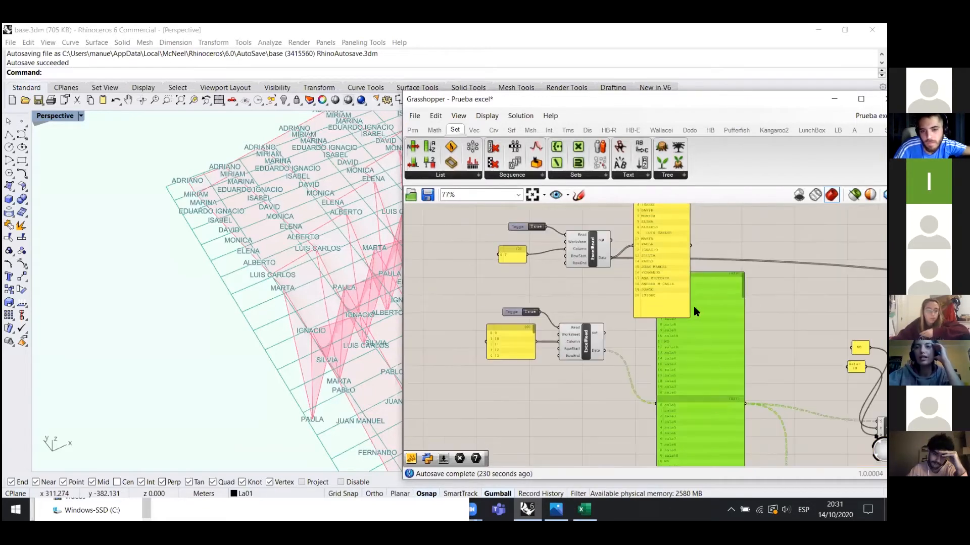
scroll(750, 222, "up", 1)
mouse_move(747, 217)
left_mouse_down()
mouse_move(746, 320)
mouse_move(739, 214)
left_mouse_up()
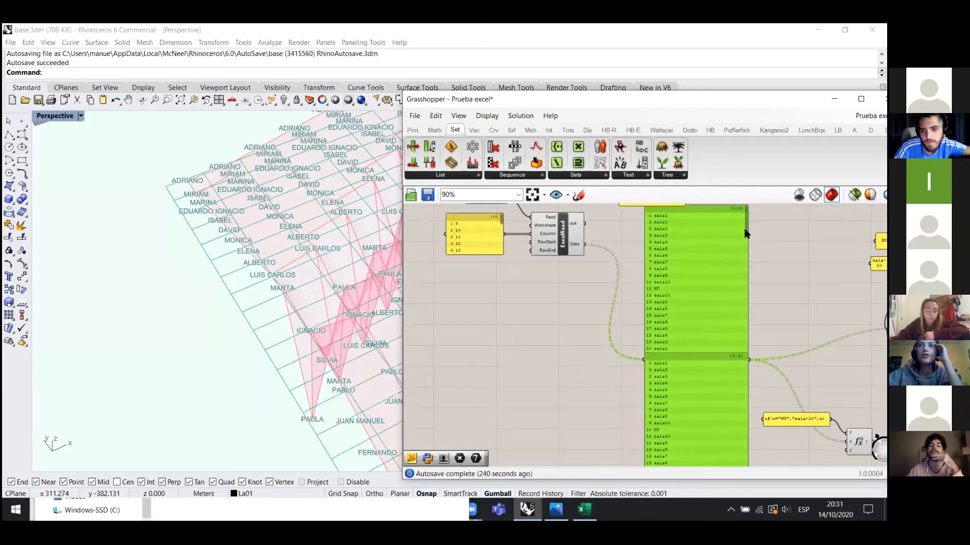
- Look through the Tree components dropdown on the Set tab, then dismiss it
scroll(727, 218, "up", 4)
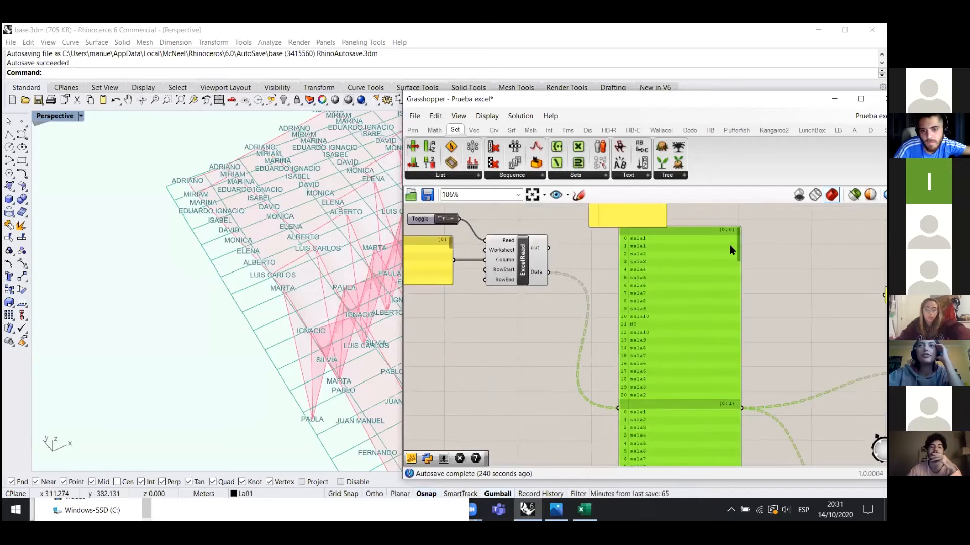
left_click(676, 177)
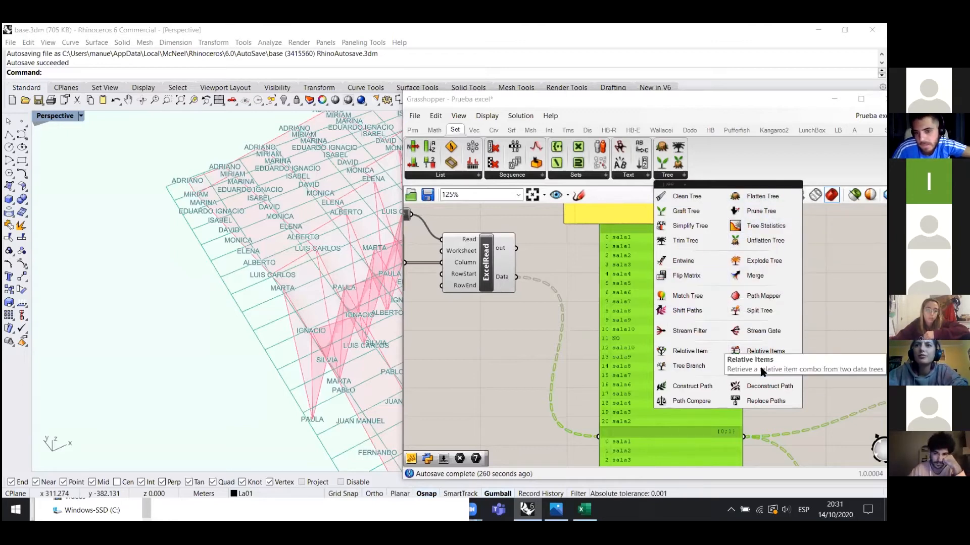
left_click(739, 367)
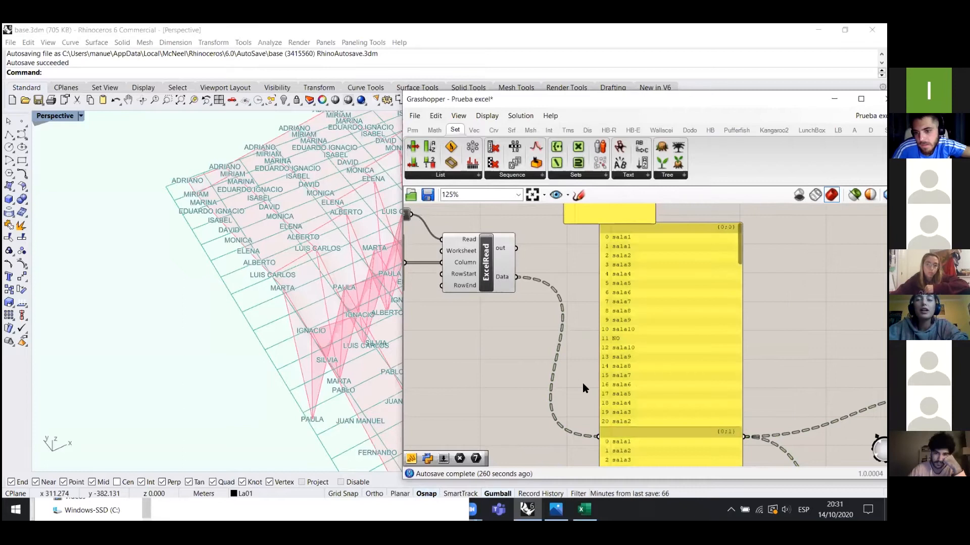
- Shift the sala data panel slightly to the left
scroll(576, 394, "down", 1)
scroll(625, 390, "up", 1)
mouse_move(645, 330)
left_mouse_down()
mouse_move(634, 338)
mouse_move(635, 330)
left_mouse_up()
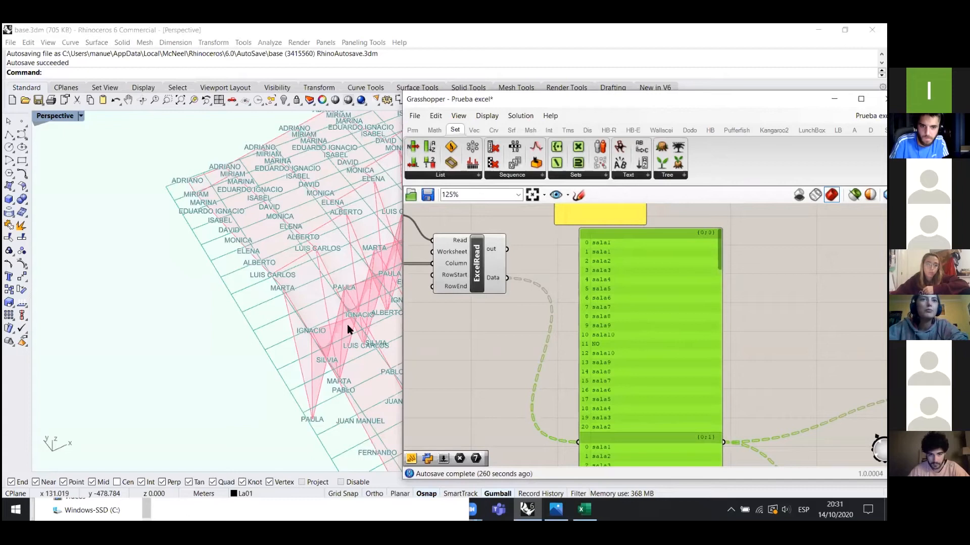
scroll(347, 324, "down", 1)
right_click_drag(246, 382, 274, 371)
scroll(275, 370, "down", 5)
scroll(219, 340, "up", 4)
right_click_drag(219, 339, 266, 234)
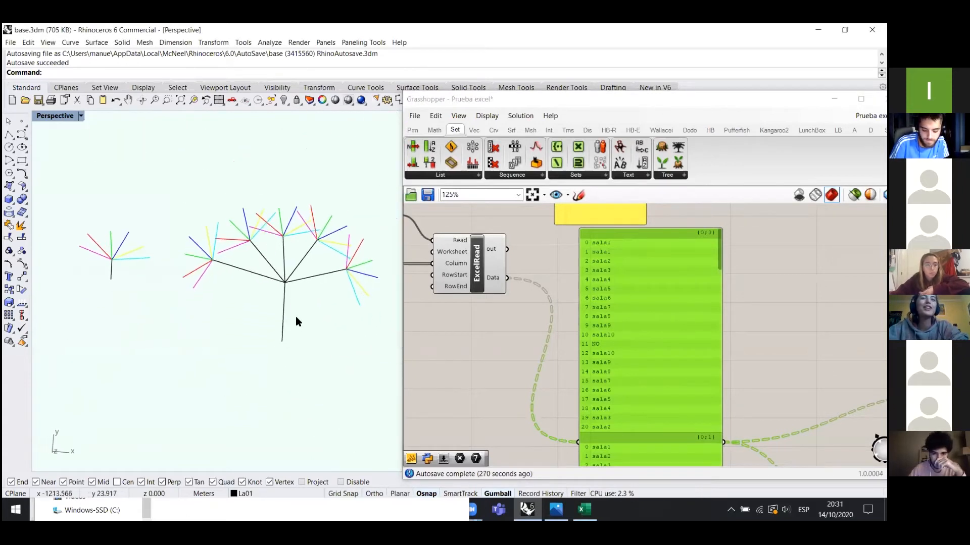
scroll(296, 319, "up", 2)
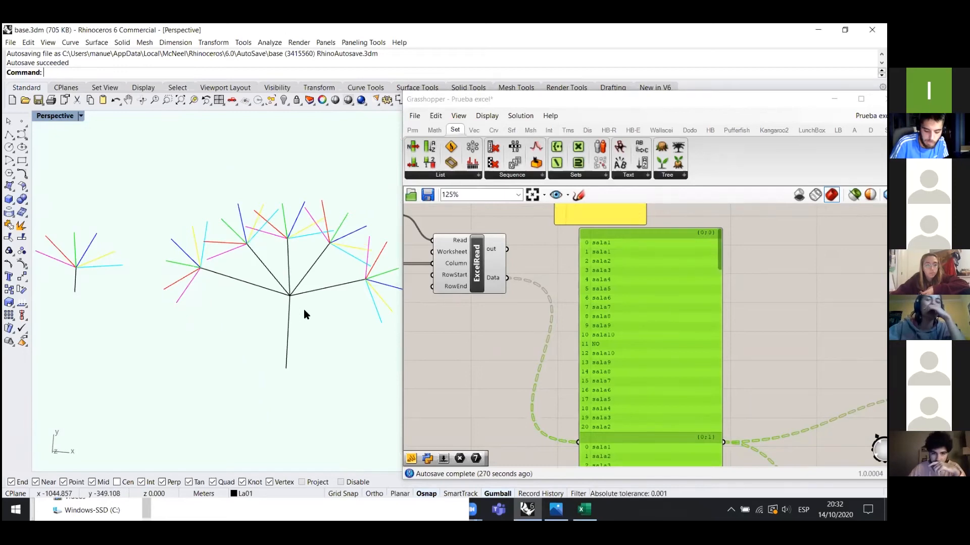
scroll(295, 340, "down", 1)
scroll(550, 252, "down", 3)
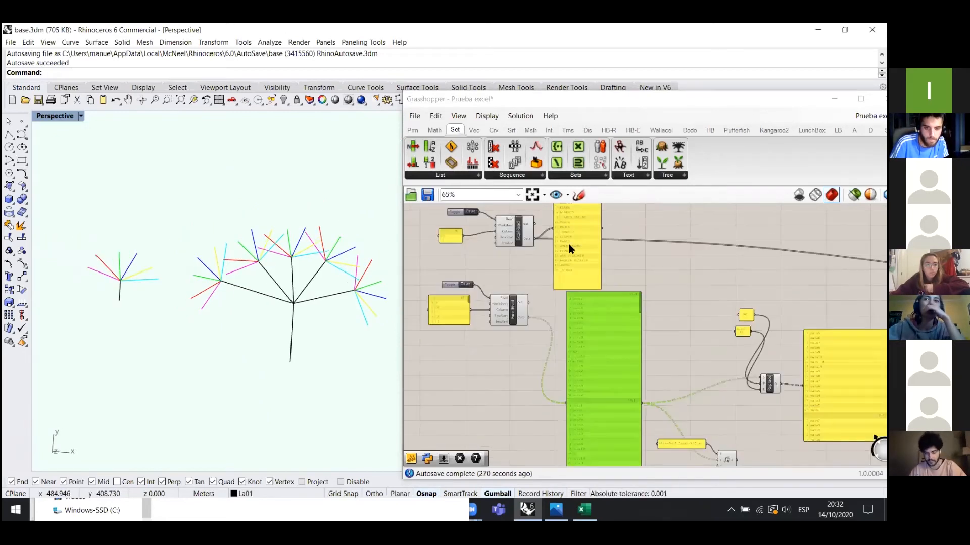
left_click_drag(135, 324, 88, 257)
left_click(163, 372)
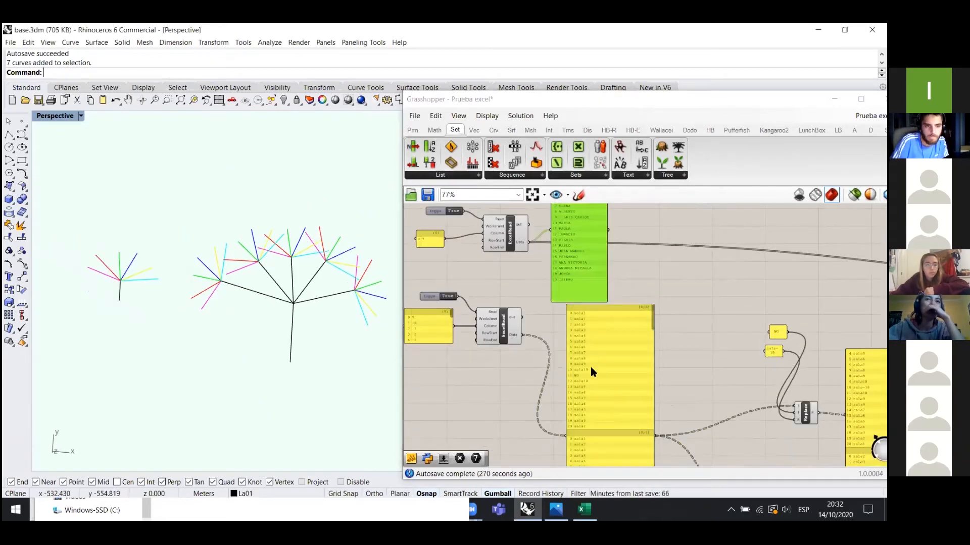
left_click(590, 364)
left_click_drag(357, 348, 274, 284)
left_click(173, 257)
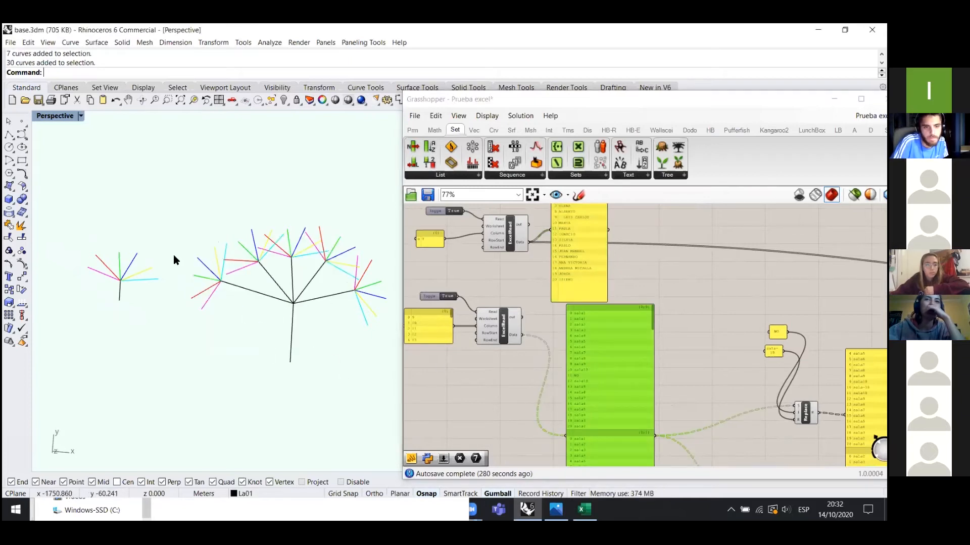
left_click(270, 297)
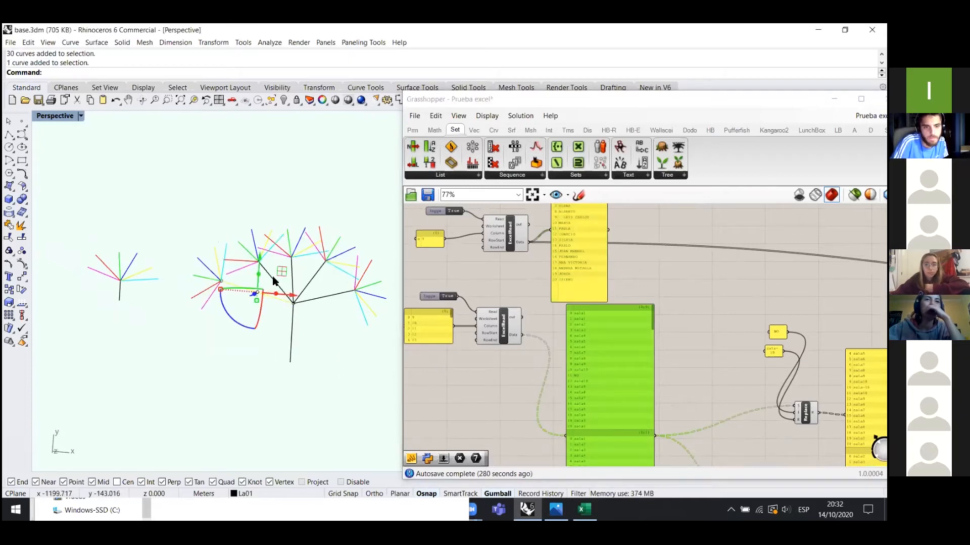
left_click(205, 305)
left_click(194, 295)
left_click(196, 276)
left_click(309, 378)
scroll(201, 306, "down", 5)
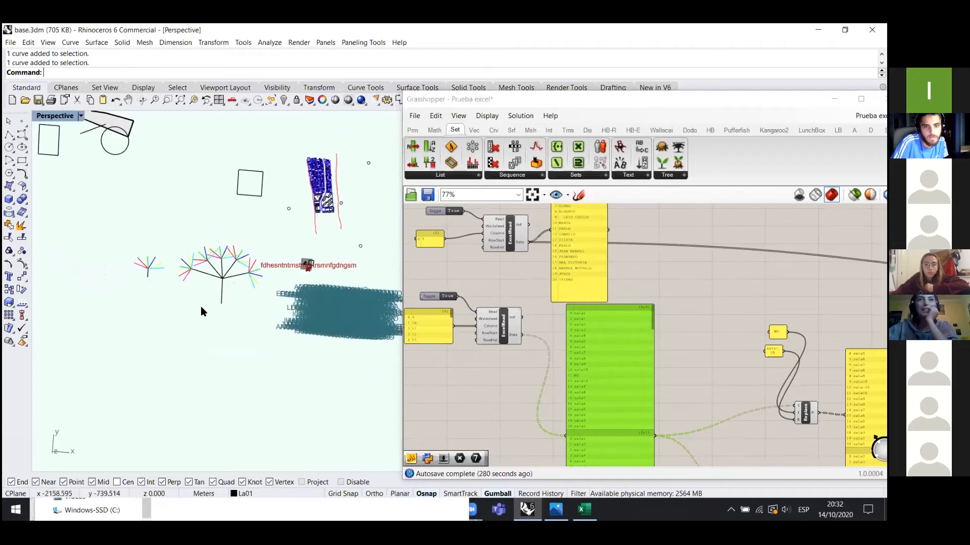
scroll(260, 384, "up", 5)
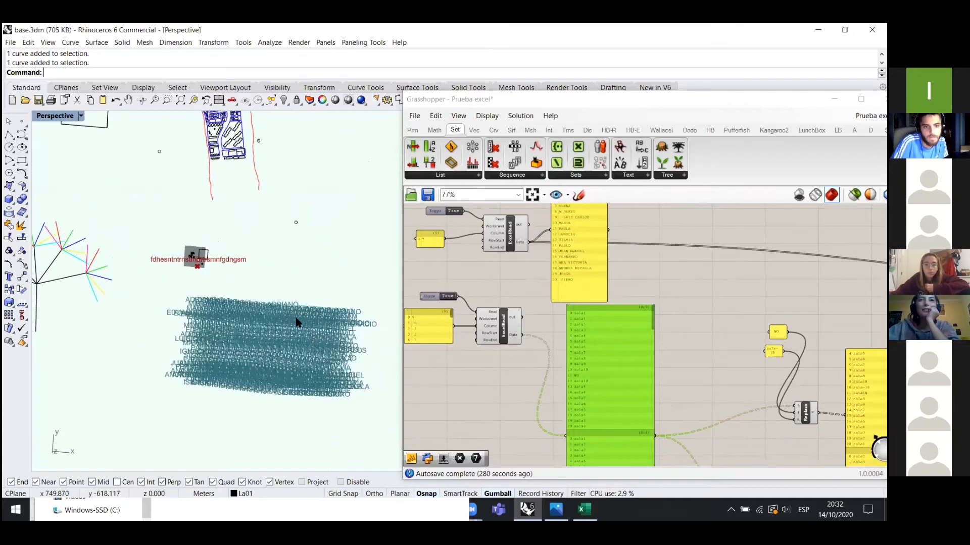
scroll(271, 317, "up", 5)
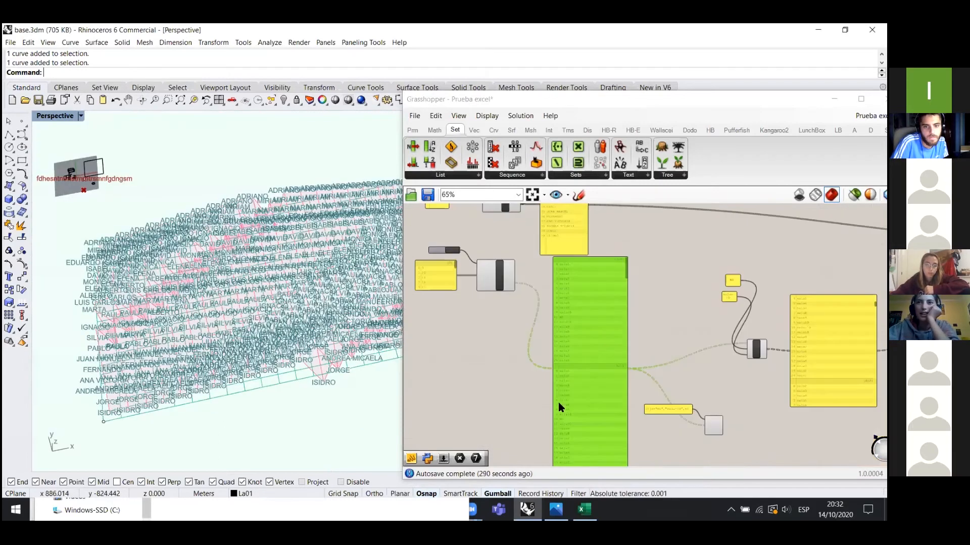
scroll(596, 383, "up", 3)
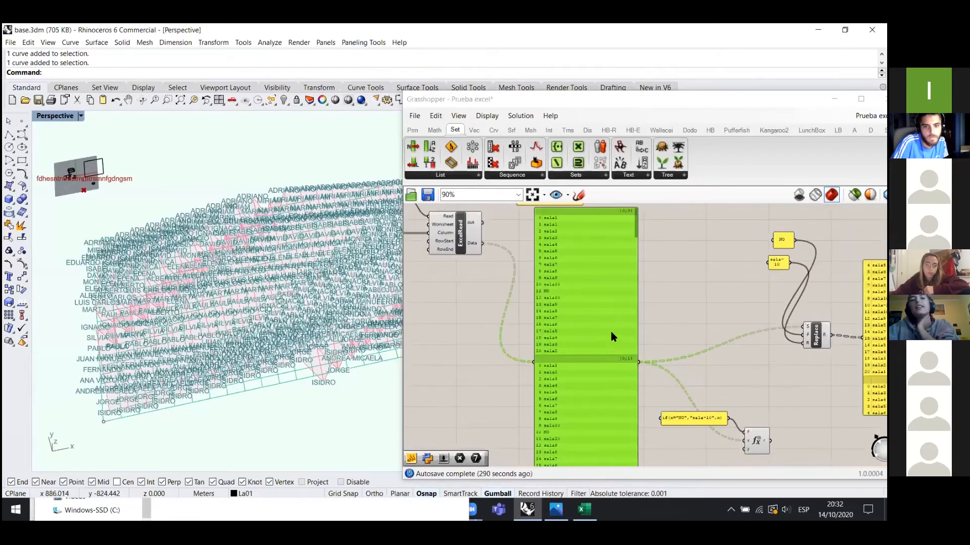
scroll(658, 334, "down", 4)
scroll(674, 316, "up", 3)
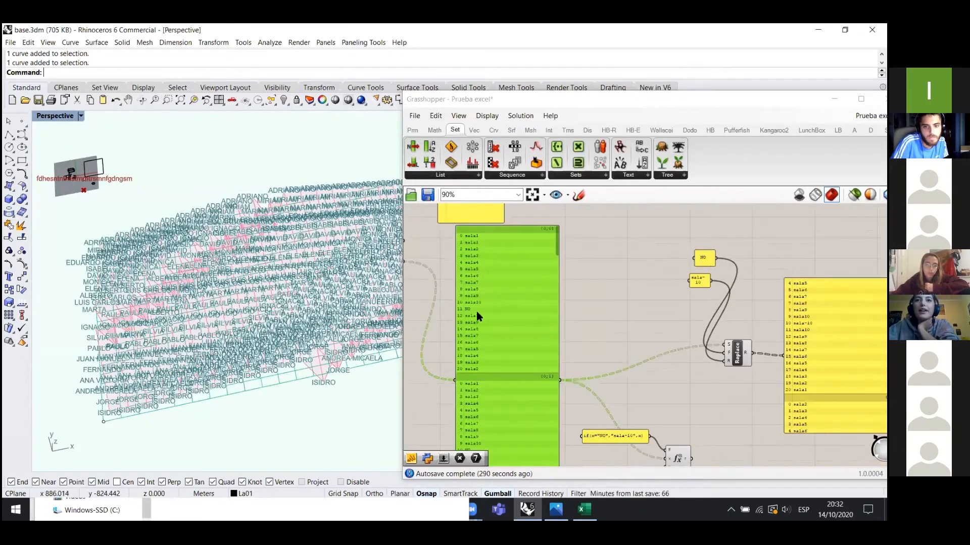
scroll(468, 314, "up", 1)
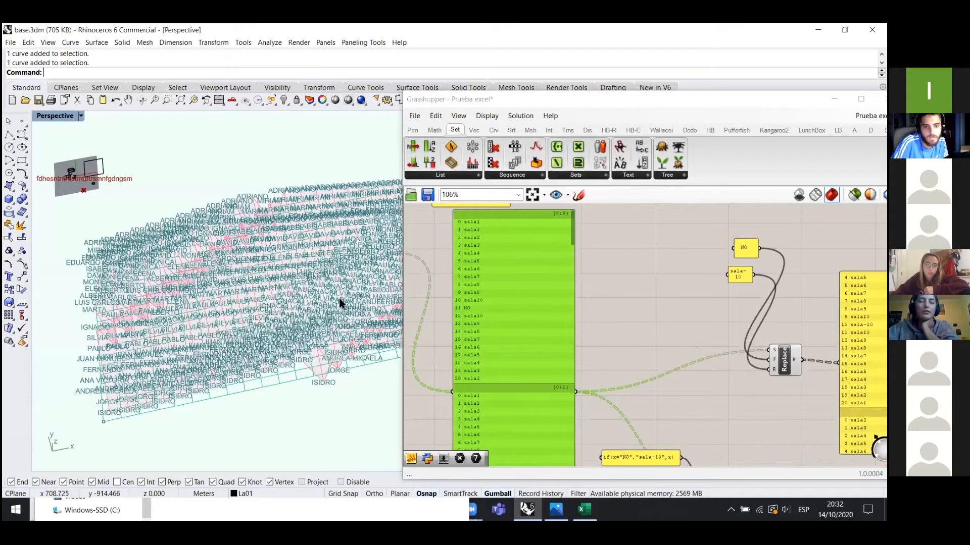
right_click_drag(339, 390, 352, 389)
right_click_drag(291, 312, 311, 350)
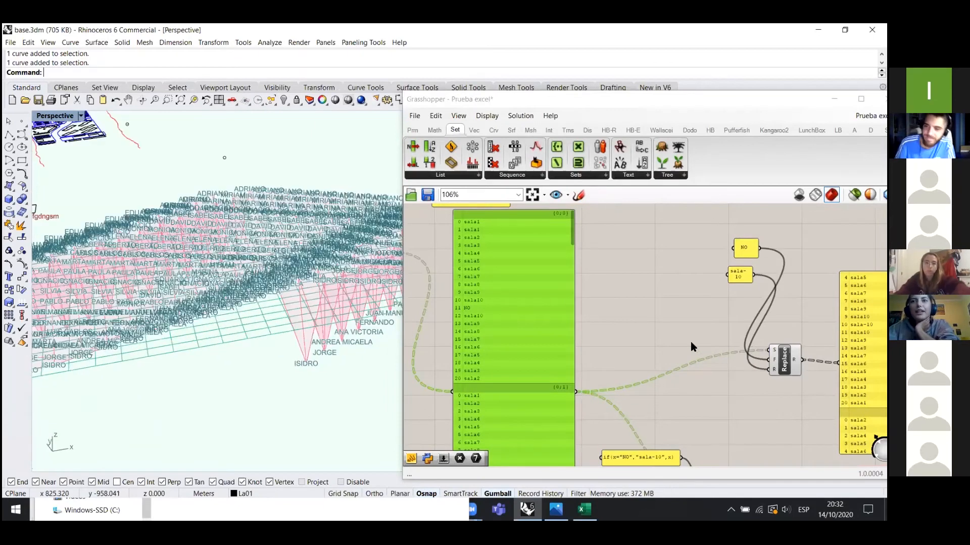
scroll(674, 360, "up", 3)
left_click(670, 345)
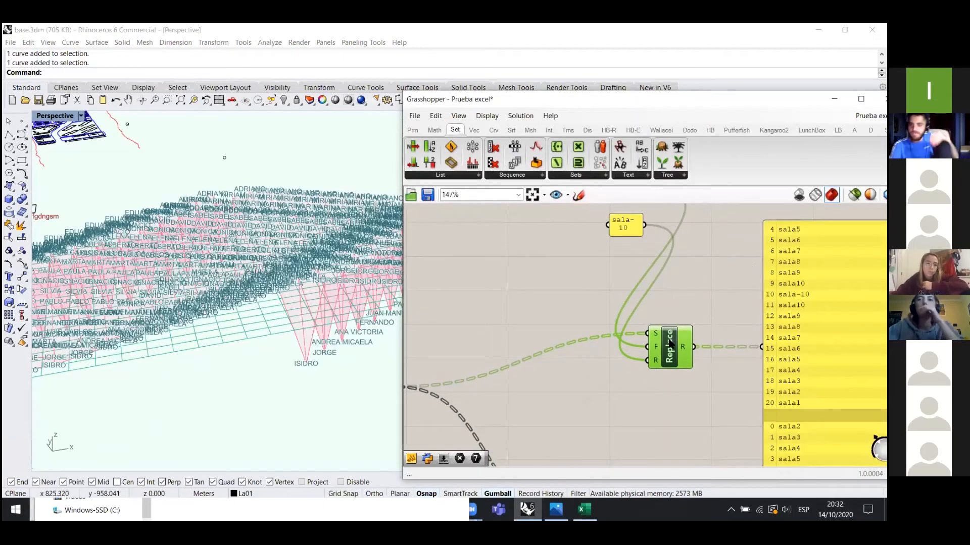
left_click(670, 345, "ctrl+alt")
left_click(587, 175)
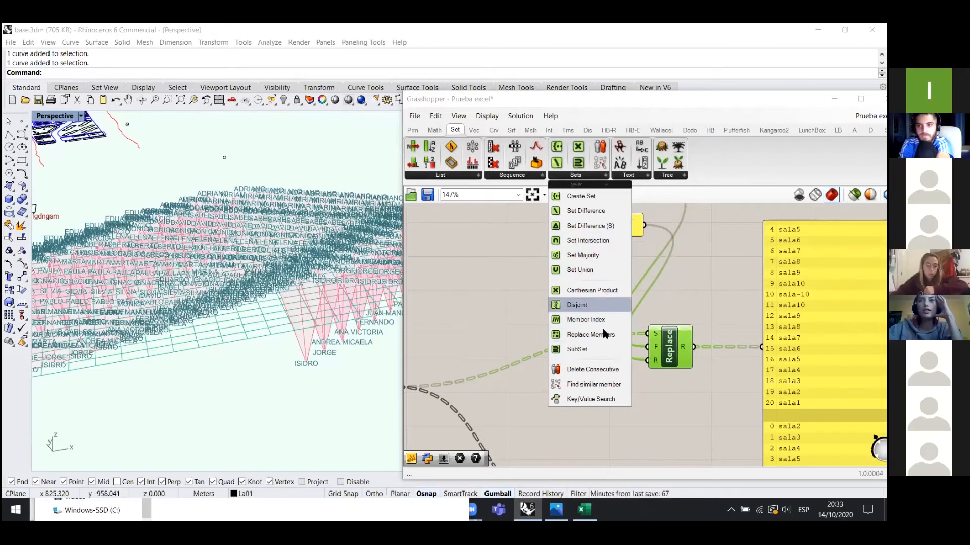
scroll(674, 379, "down", 2)
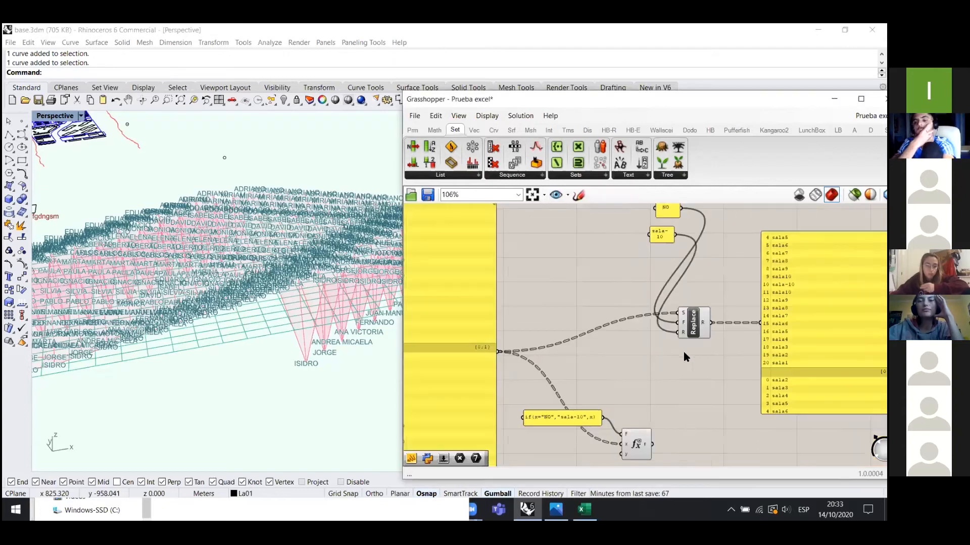
scroll(667, 332, "down", 2)
scroll(667, 272, "up", 3)
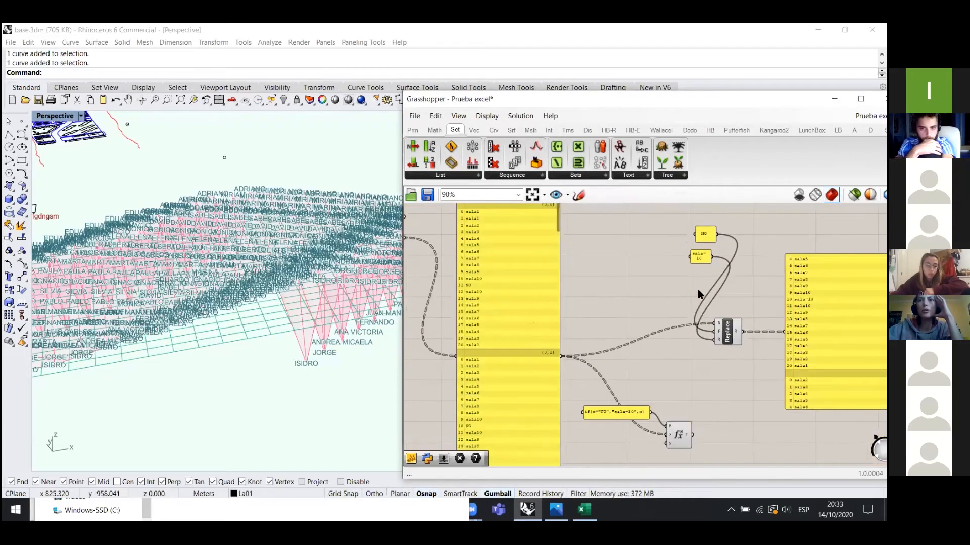
left_click(583, 174)
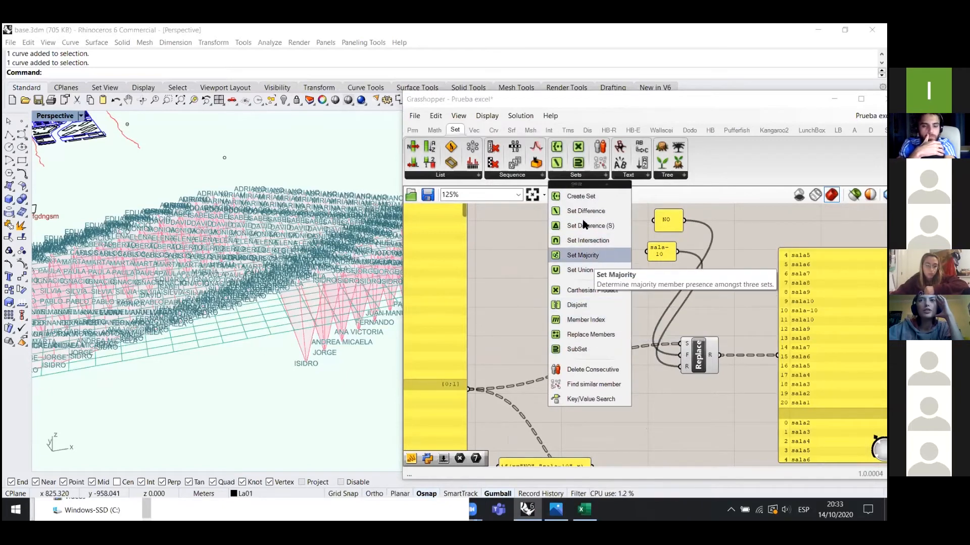
scroll(629, 374, "up", 4)
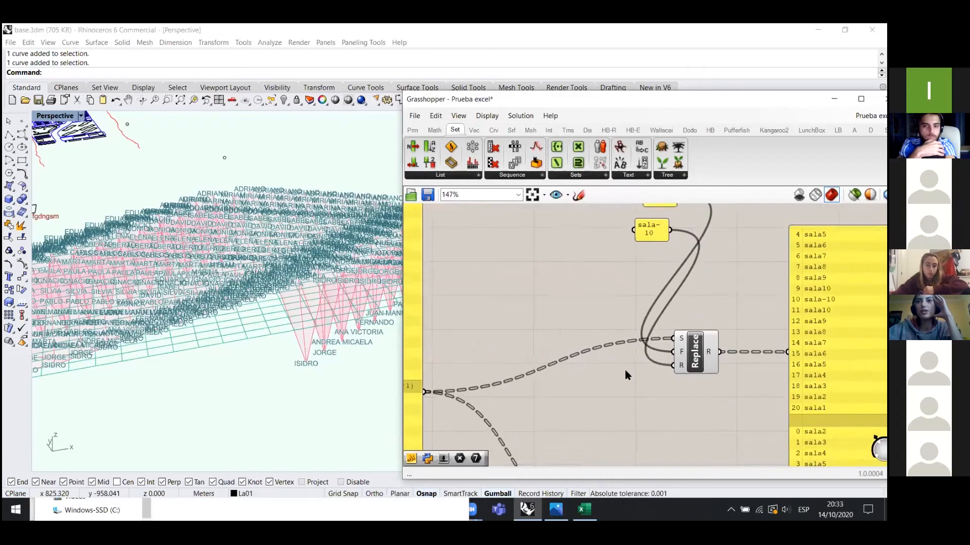
scroll(691, 311, "down", 3)
scroll(654, 373, "up", 3)
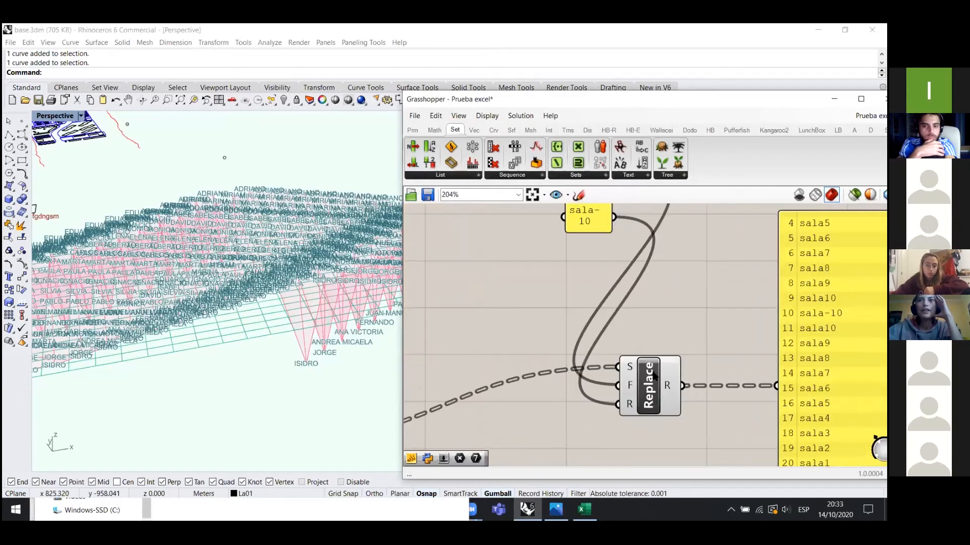
- Move the sala-10 panel down to the R input and the NO panel beside Replace
scroll(658, 357, "down", 3)
left_click_drag(606, 255, 591, 418)
left_click_drag(613, 223, 567, 345)
scroll(665, 342, "up", 4)
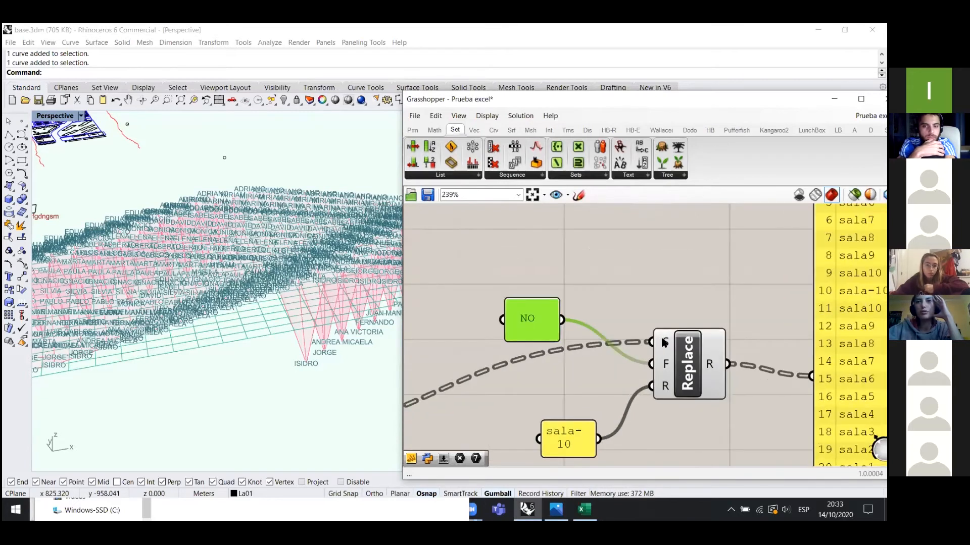
mouse_move(664, 342)
scroll(681, 316, "down", 1)
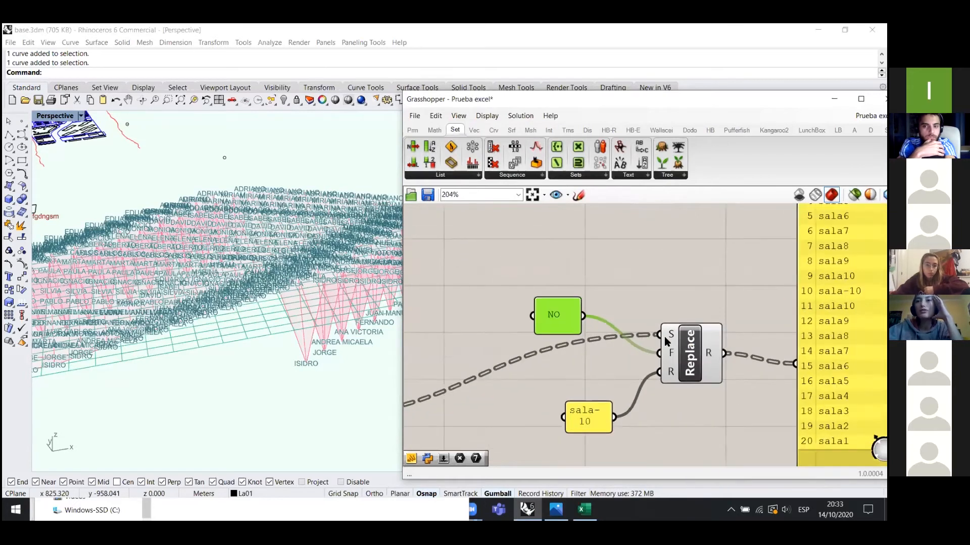
scroll(706, 285, "down", 2)
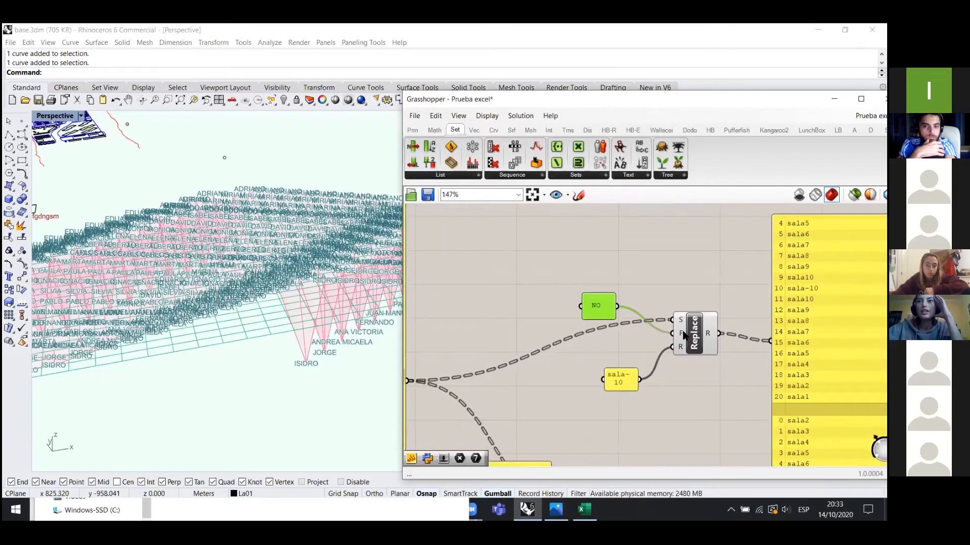
scroll(683, 335, "up", 1)
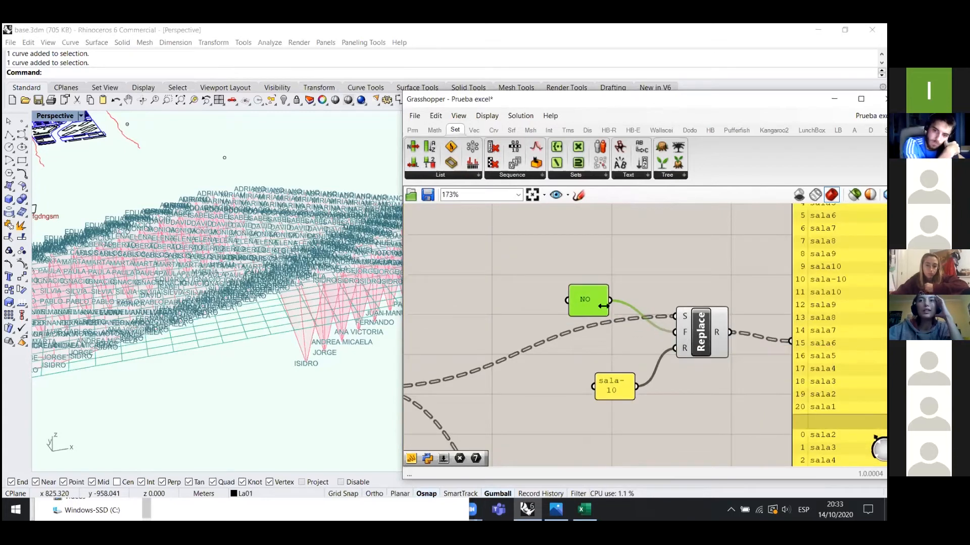
left_click_drag(585, 300, 592, 337)
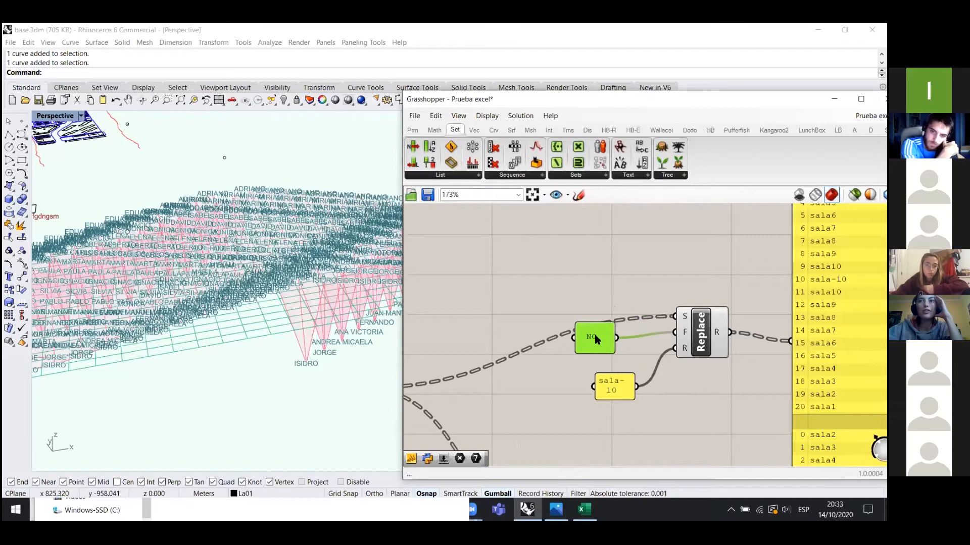
- Open the sala-10 panel's text for editing and close it without changes
left_click(623, 389)
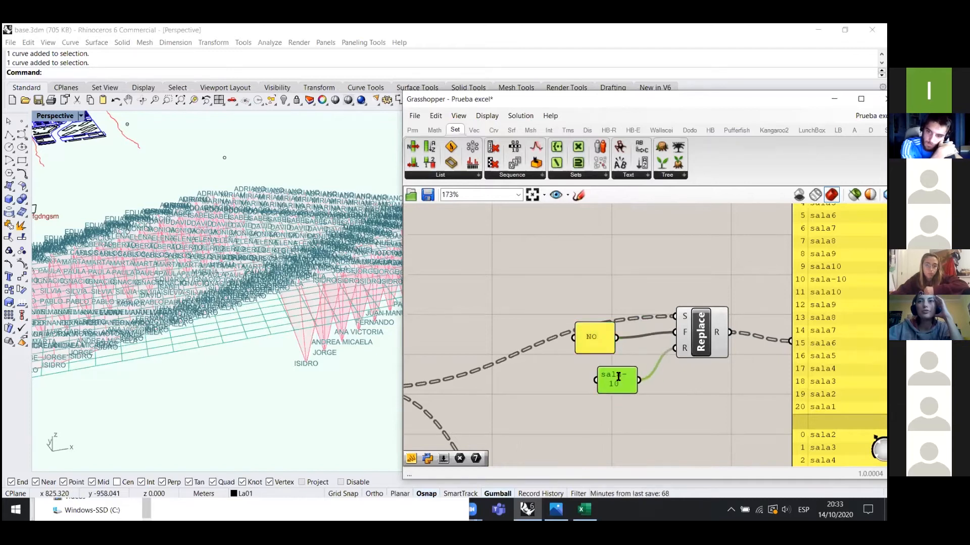
double_click(622, 390)
left_click(720, 285)
scroll(486, 336, "down", 3)
scroll(685, 355, "up", 3)
- Move the Evaluate component and the if(x="NO","sala-10",x) panel up toward Replace
left_click_drag(676, 366, 668, 337)
scroll(565, 311, "down", 1)
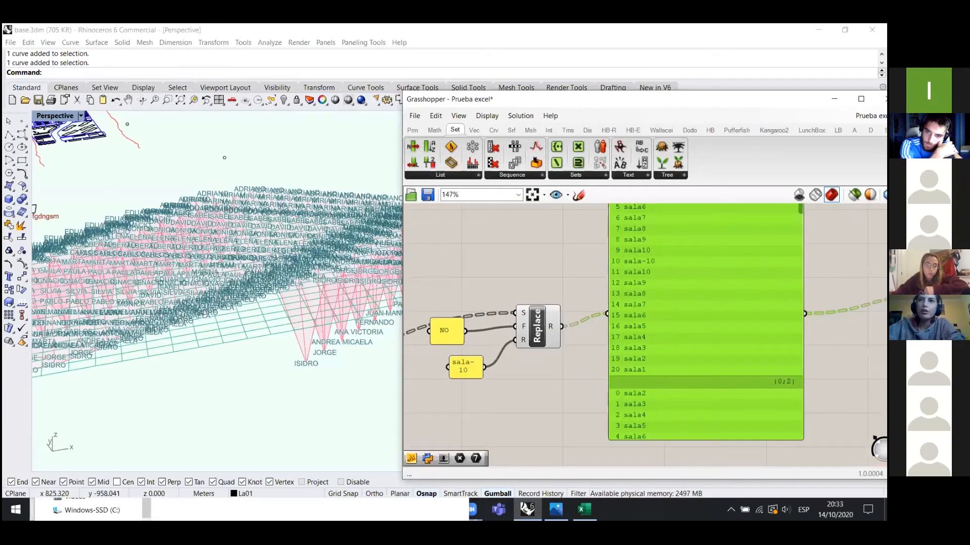
scroll(820, 263, "down", 2)
scroll(652, 344, "up", 1)
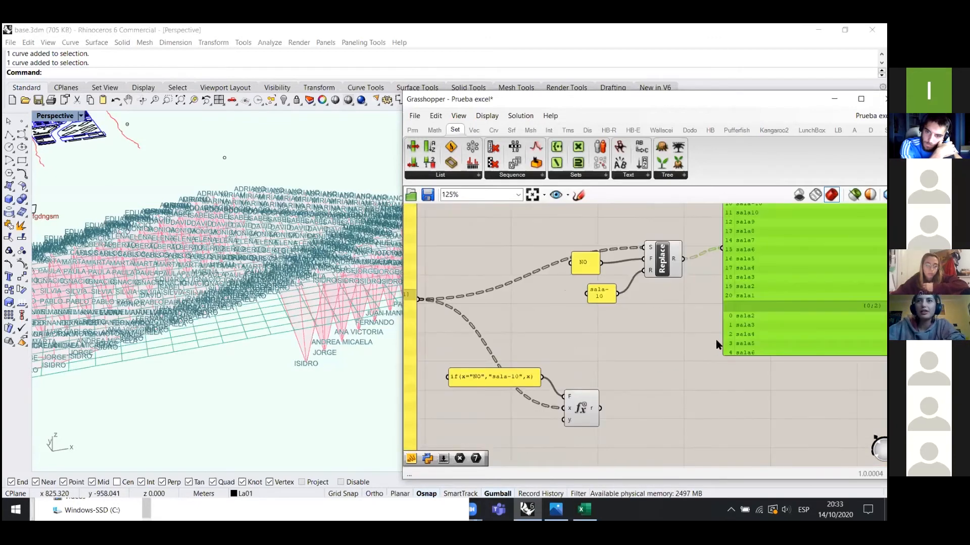
left_click_drag(586, 407, 647, 376)
left_click_drag(484, 374, 541, 342)
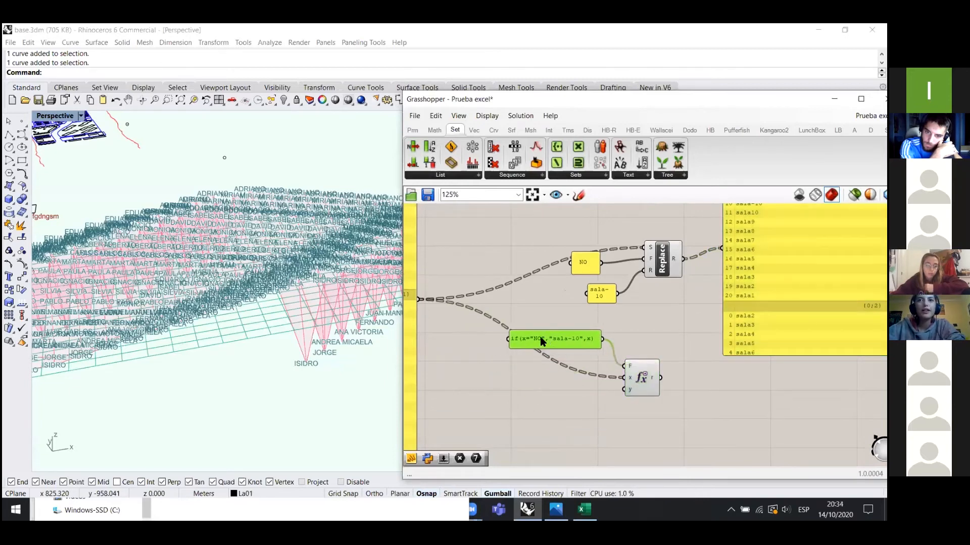
- Nudge the if expression panel and select it together with the Evaluate component
left_click(546, 401)
scroll(546, 401, "up", 1)
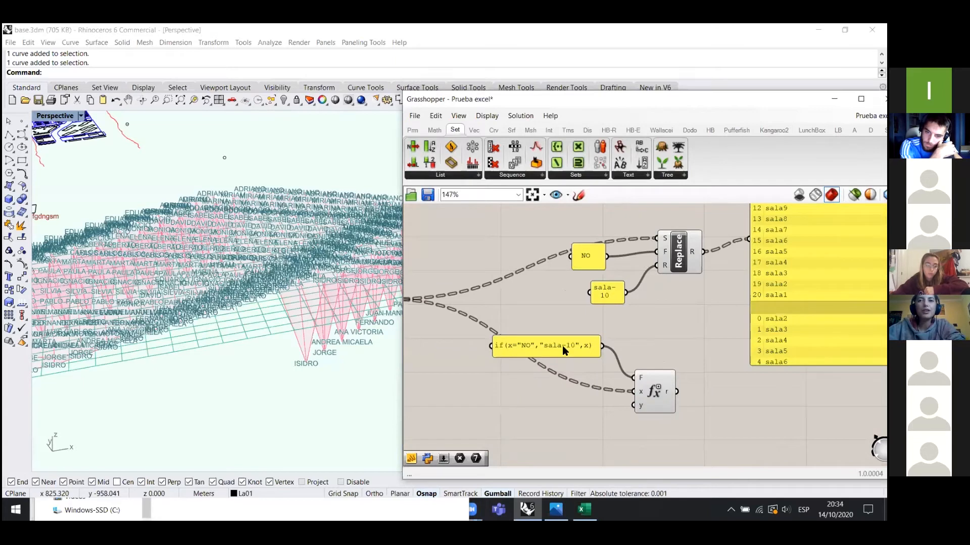
scroll(562, 346, "up", 2)
left_click(569, 353)
left_click(548, 314)
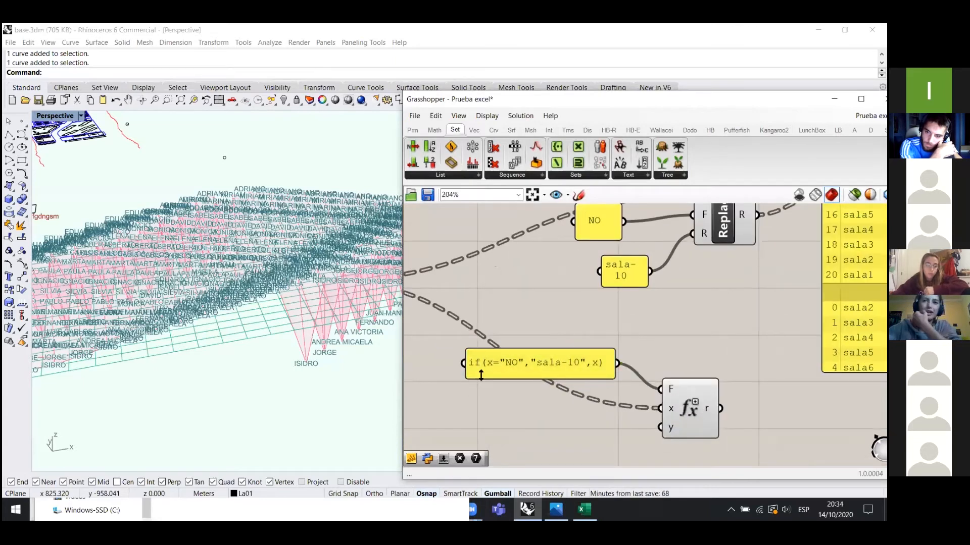
left_click_drag(552, 367, 534, 373)
left_click_drag(687, 344, 517, 392)
left_click(666, 334)
- Drag a new Evaluate component from the Math tab's Script group below the existing one
scroll(727, 343, "down", 1)
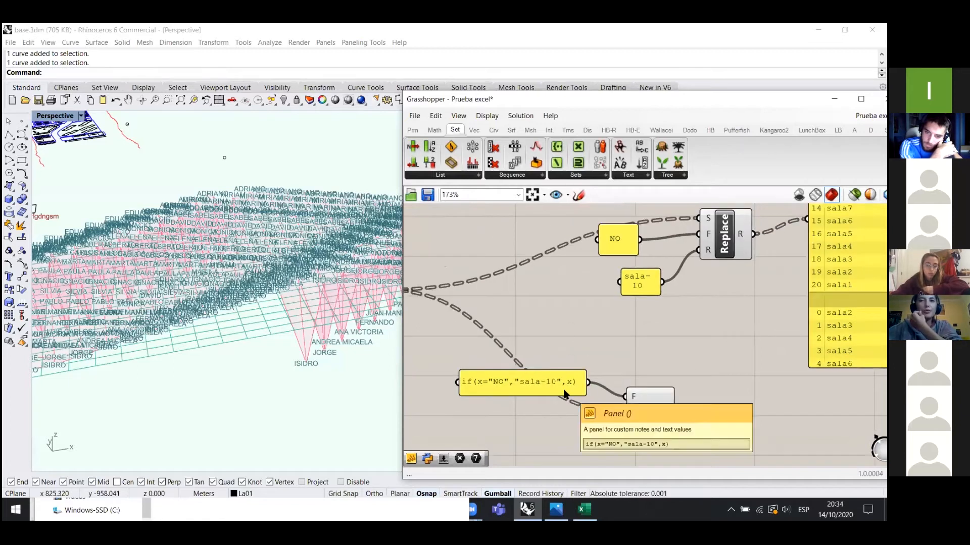
scroll(556, 387, "down", 3)
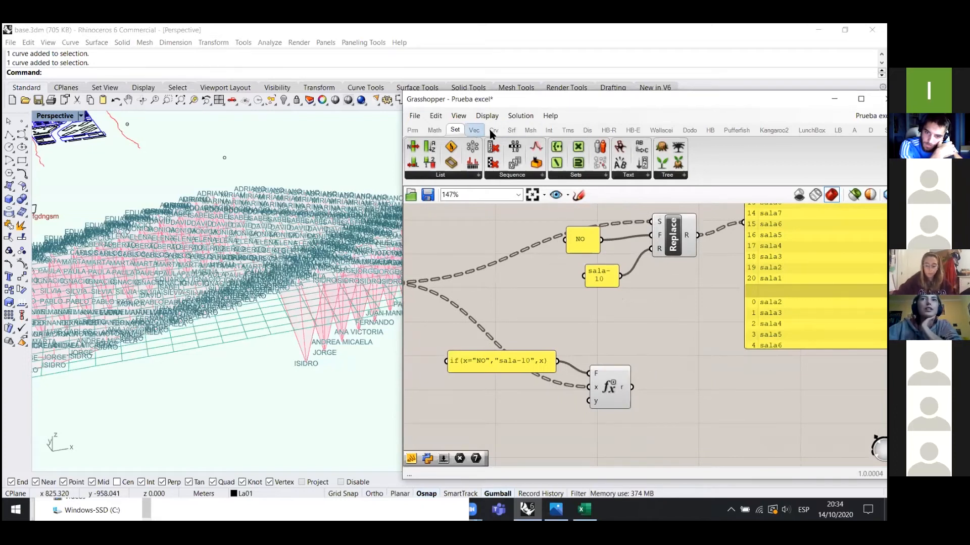
left_click(424, 129)
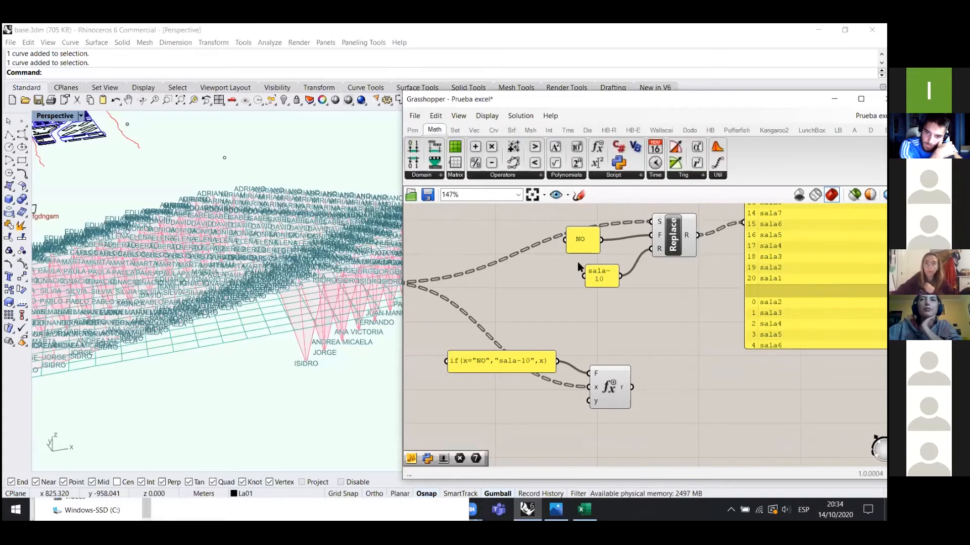
left_click_drag(618, 149, 696, 403)
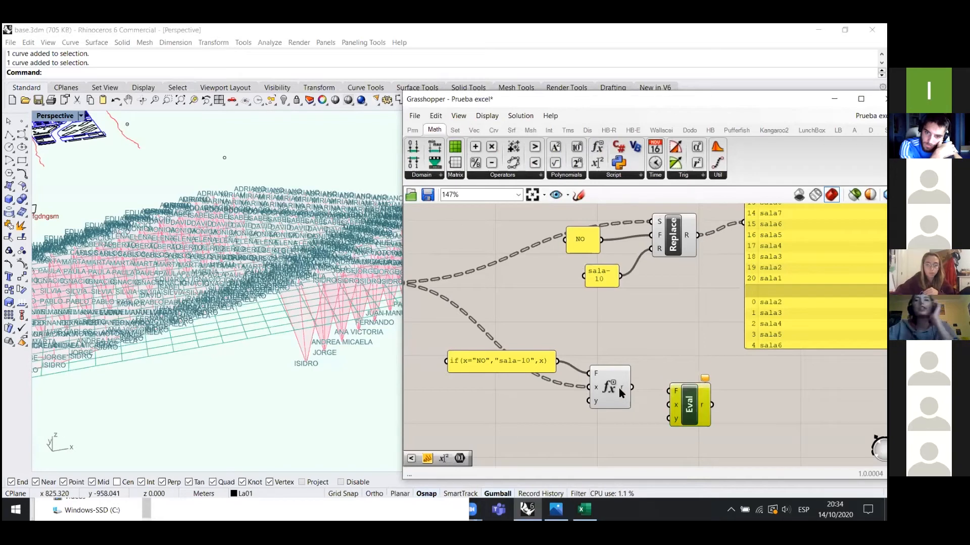
- Set the new Evaluate component to Always draw icon, then delete it
right_click(691, 395)
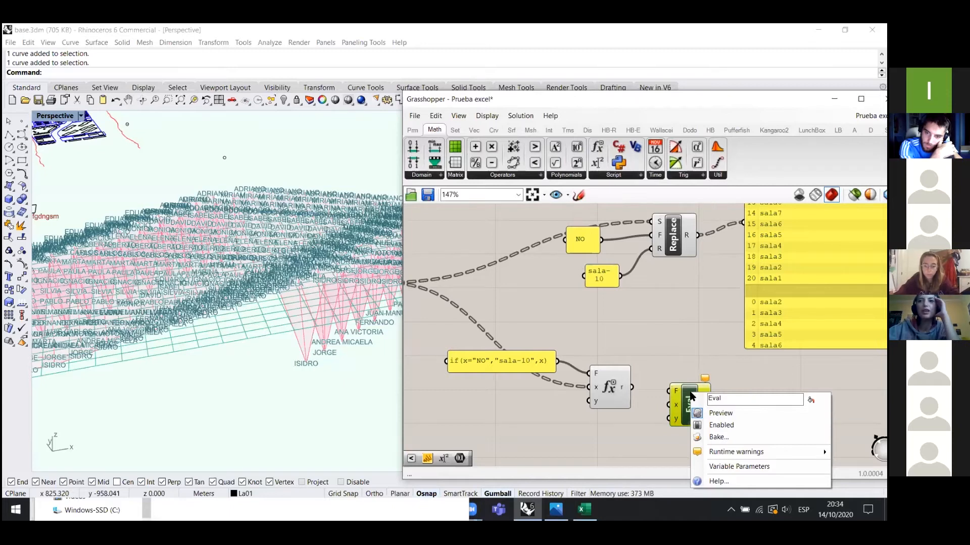
right_click(690, 391)
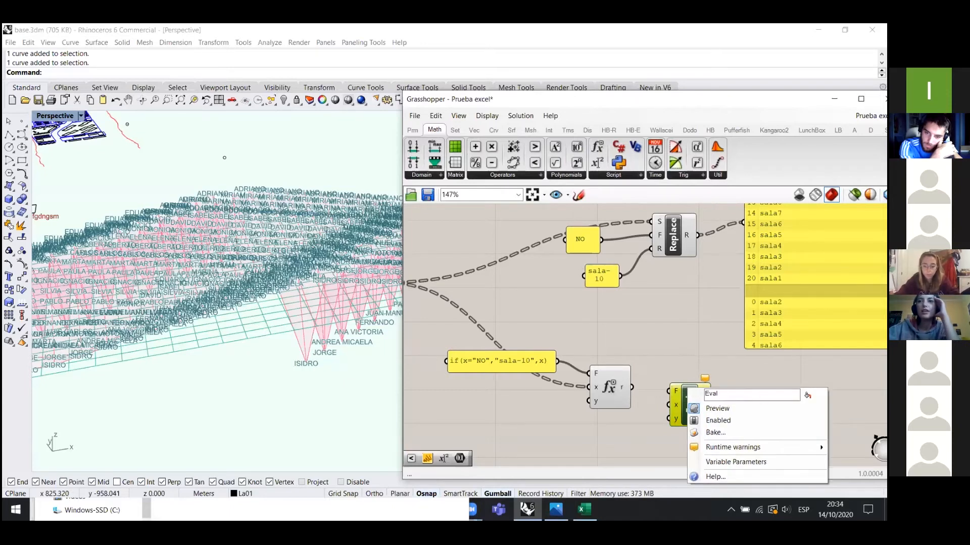
left_click(807, 395)
left_click_drag(690, 396, 673, 353)
key("Delete")
- Move the original Evaluate component up slightly and the if expression panel up-right
scroll(694, 318, "down", 2)
scroll(606, 383, "up", 3)
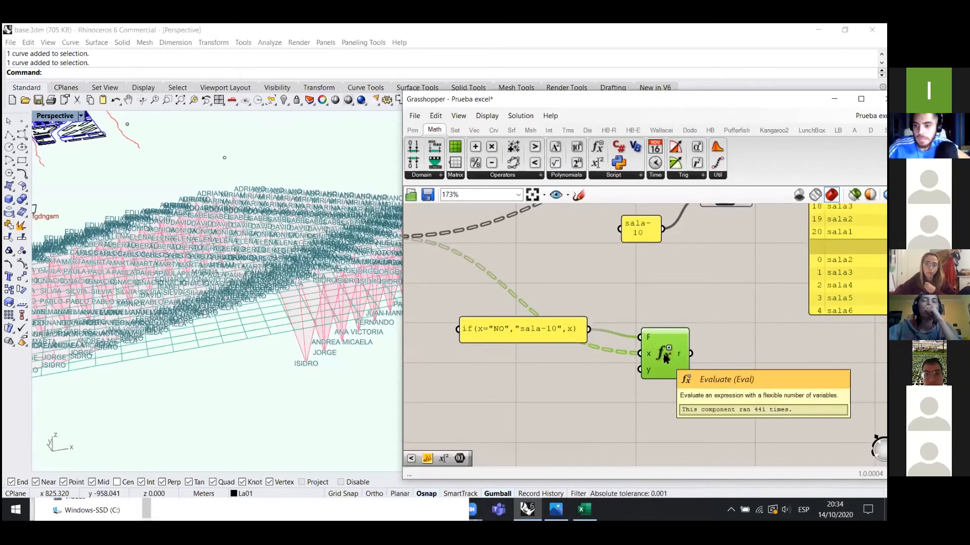
left_click_drag(665, 354, 667, 336)
left_click_drag(559, 329, 580, 298)
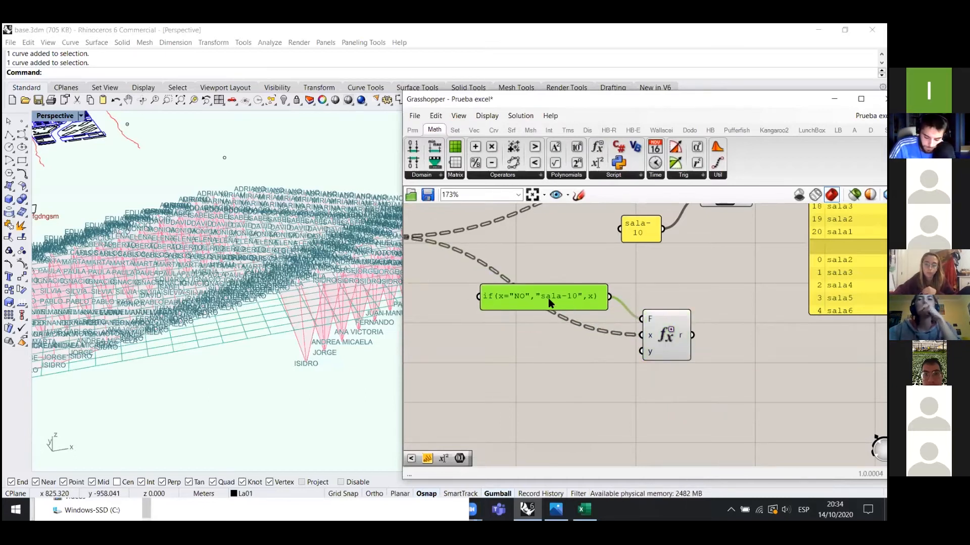
- Copy and paste the Evaluate component, then delete the pasted duplicate
left_click_drag(660, 355, 659, 353)
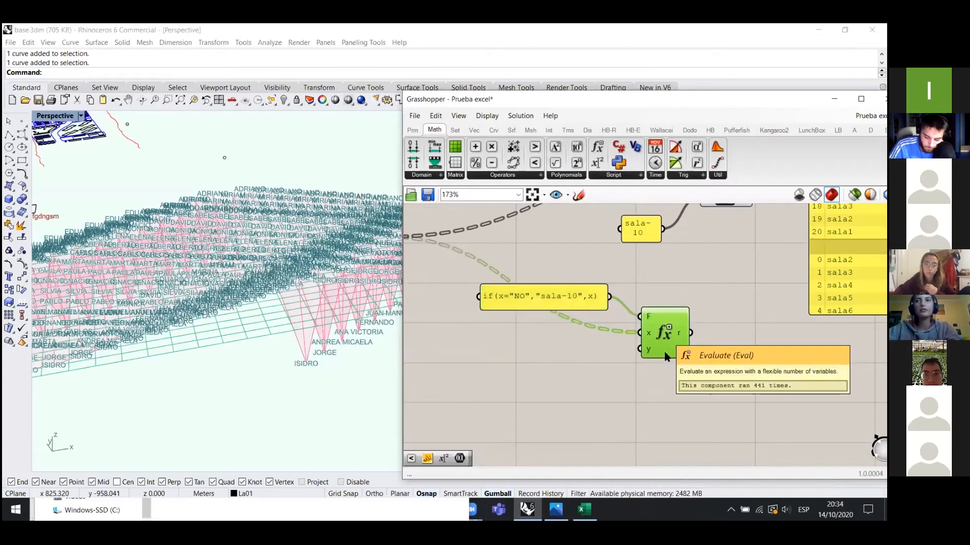
key("ctrl+c")
key("ctrl+v")
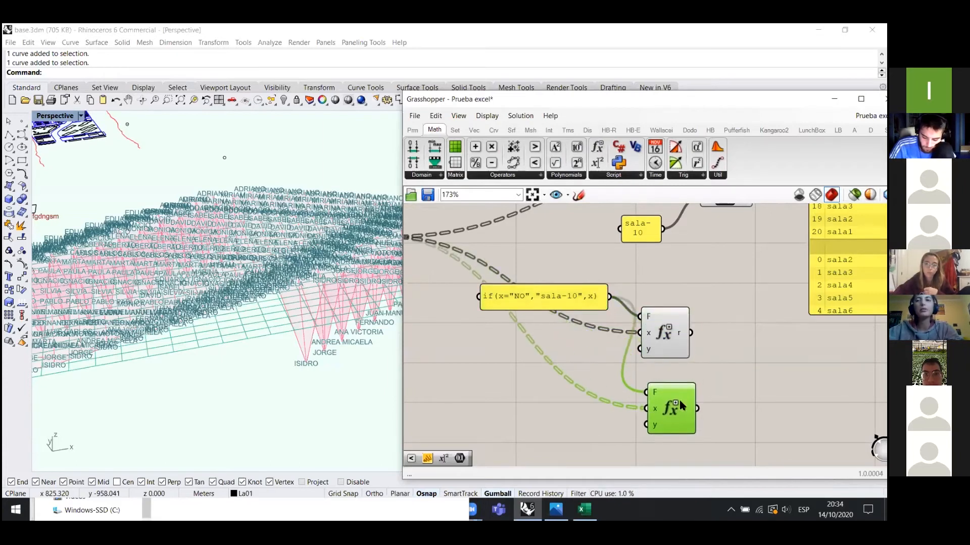
key("Delete")
double_click(574, 296)
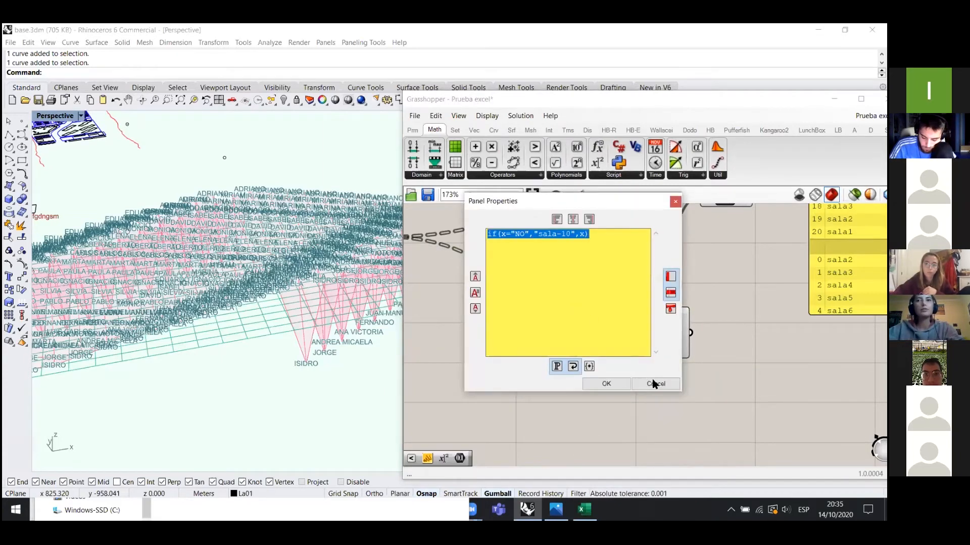
left_click(646, 382)
left_click_drag(584, 296, 563, 357)
left_click(412, 130)
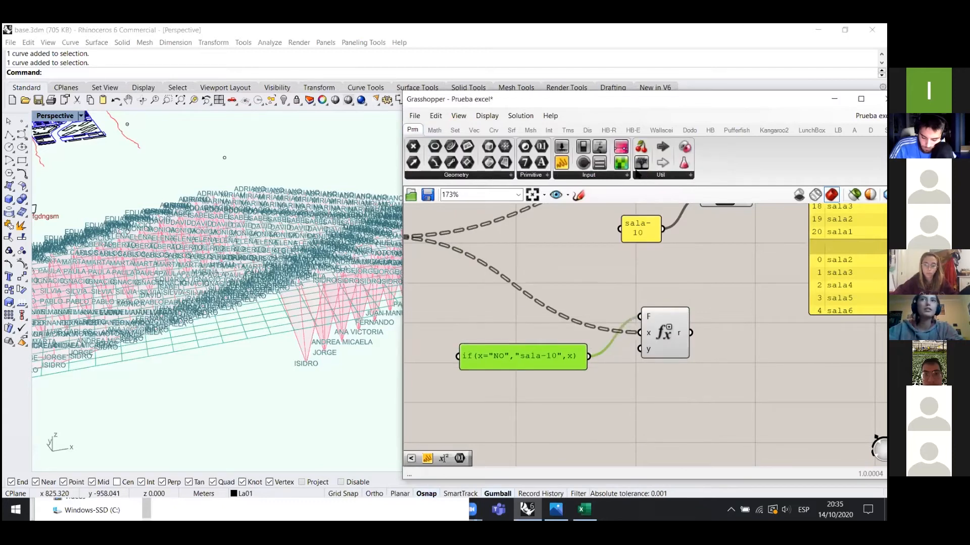
left_click_drag(562, 162, 532, 316)
left_click_drag(596, 281, 640, 317)
double_click(576, 316)
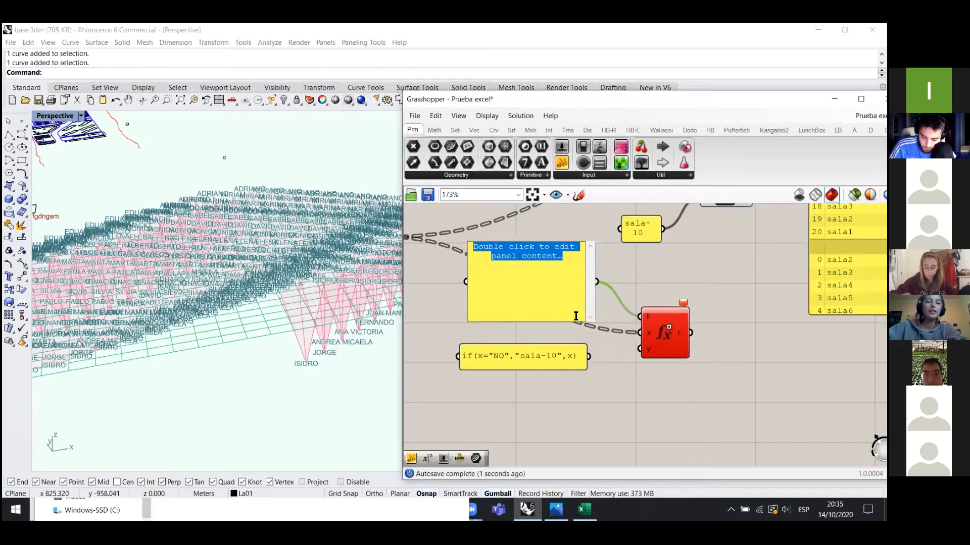
type("x")
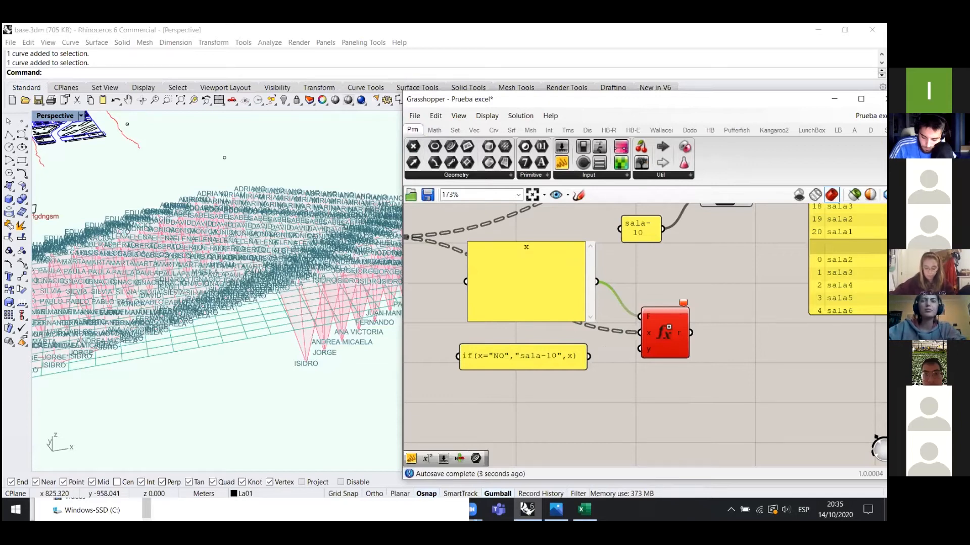
type("=")
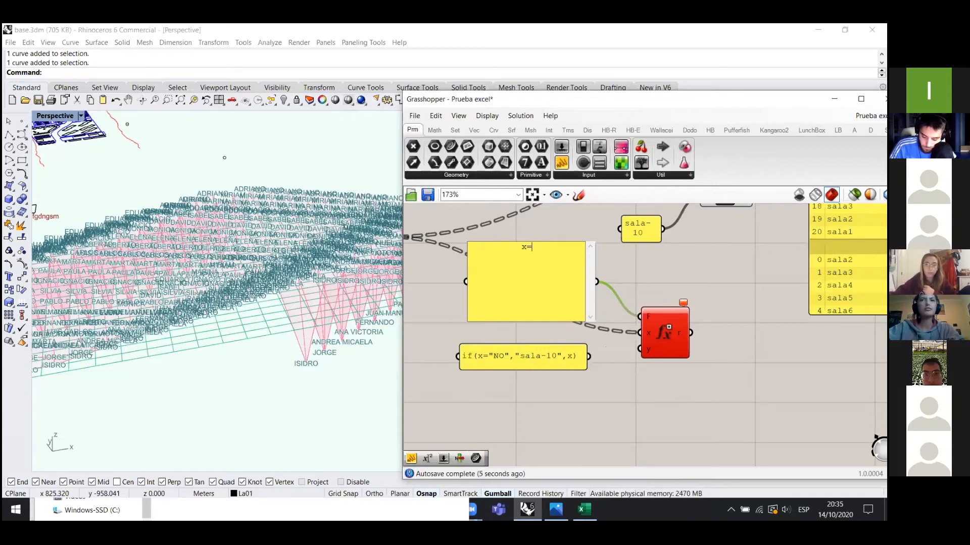
left_click(625, 275)
left_click_drag(534, 283, 548, 279)
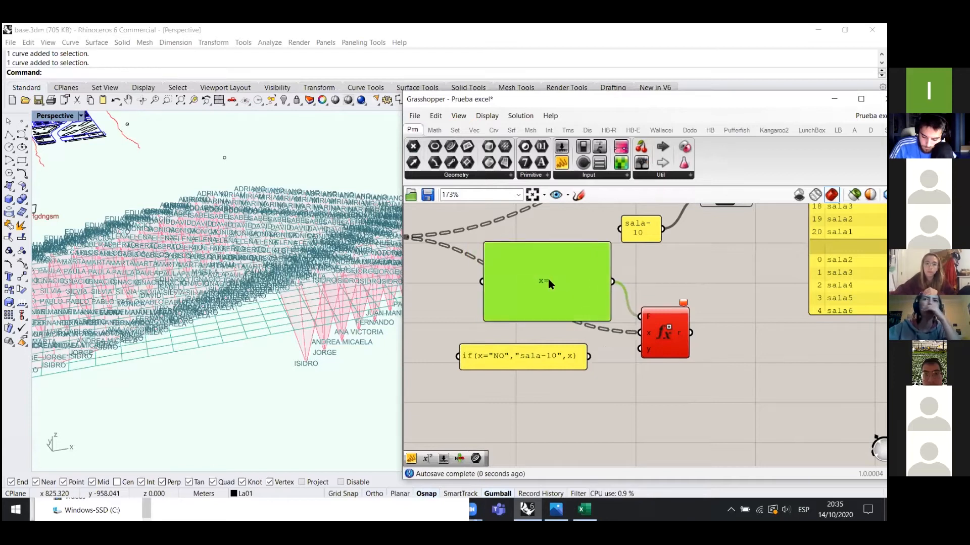
key("Delete")
left_click_drag(552, 357, 640, 317)
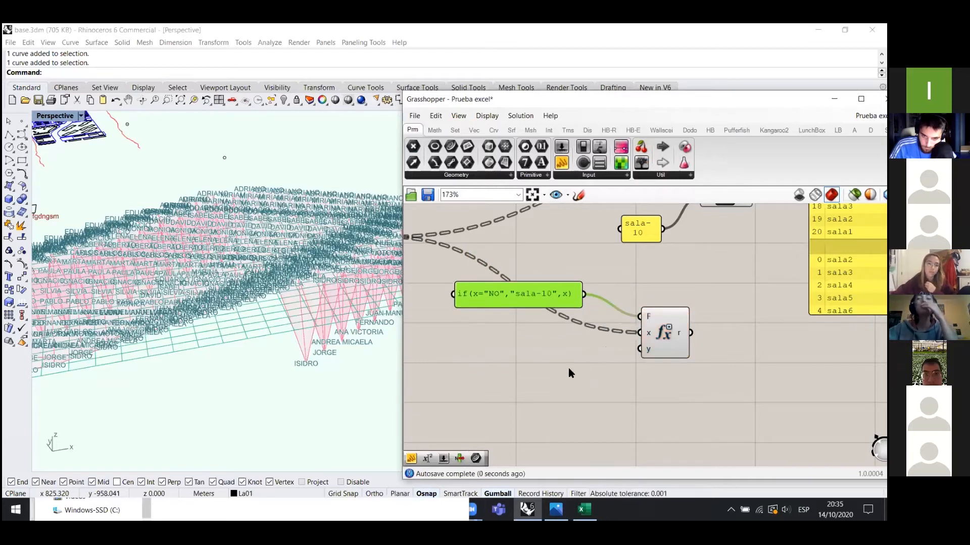
left_click_drag(532, 296, 554, 295)
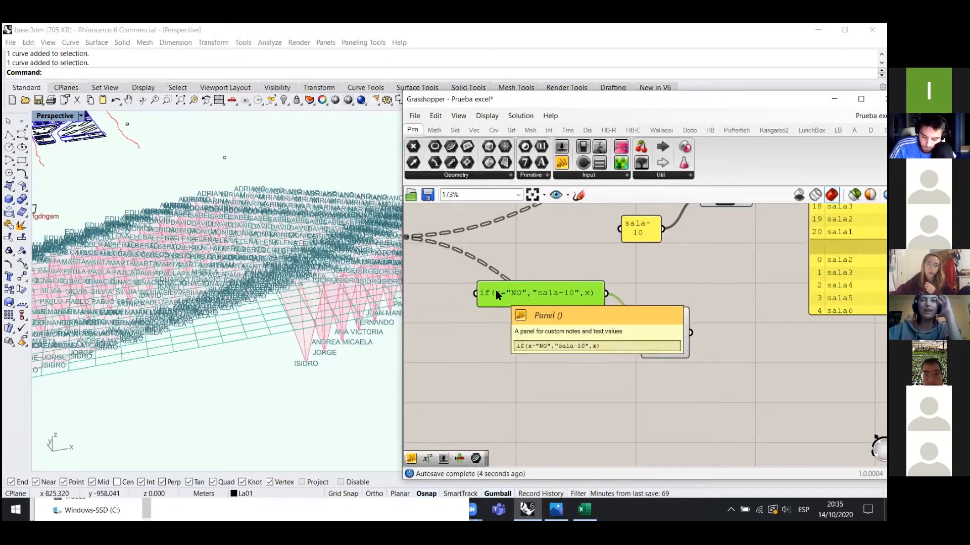
scroll(559, 301, "up", 1)
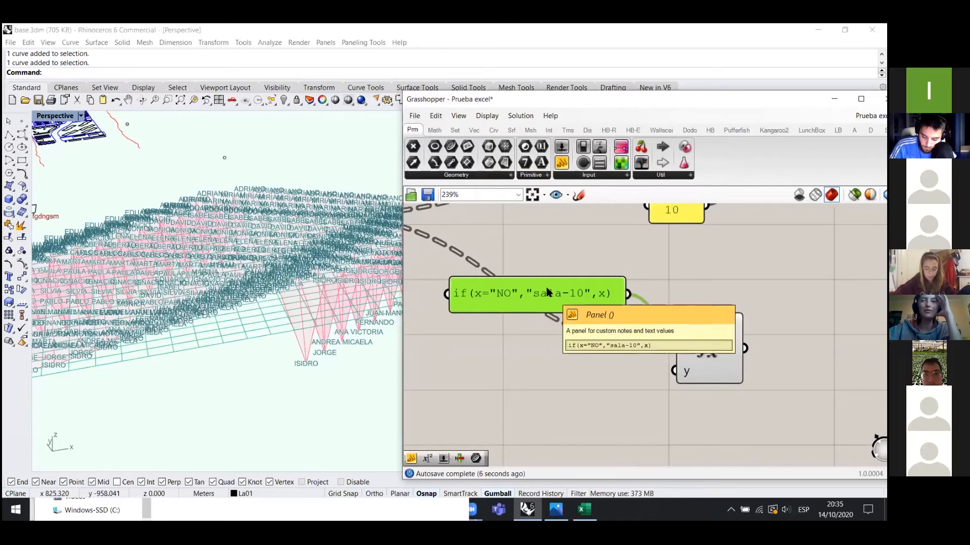
scroll(532, 336, "up", 1)
scroll(532, 336, "down", 2)
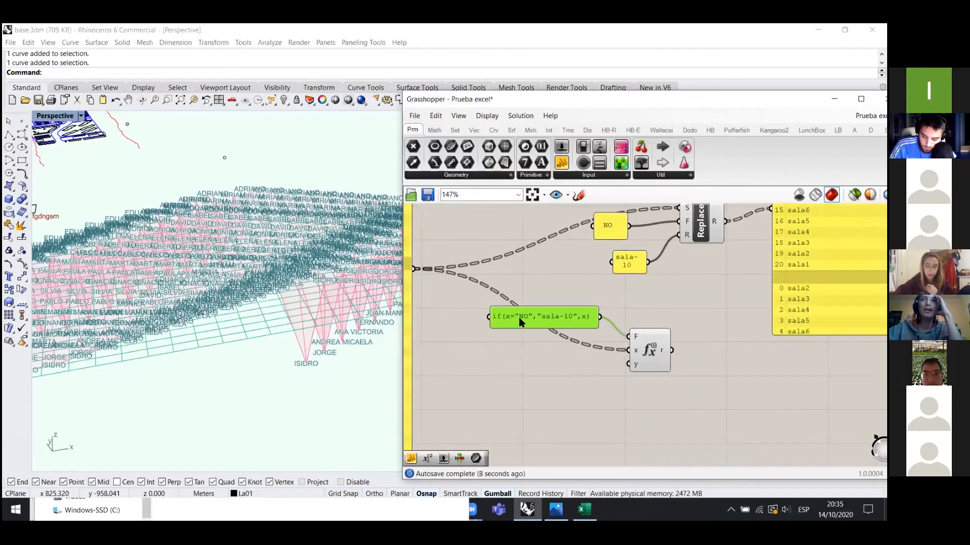
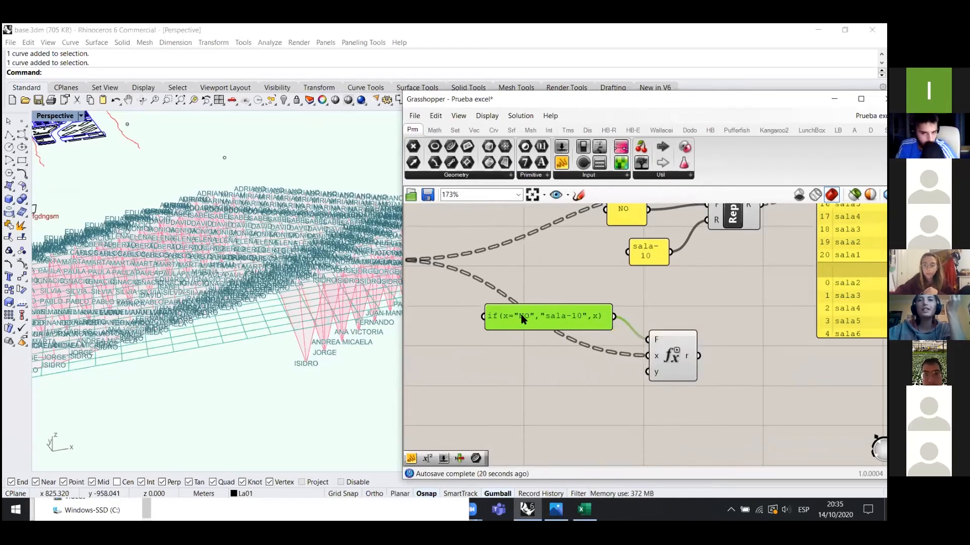
- Nudge the if-expression panel into place, leaving its text unchanged
mouse_move(580, 311)
left_mouse_down()
mouse_move(584, 321)
mouse_move(588, 307)
left_mouse_up()
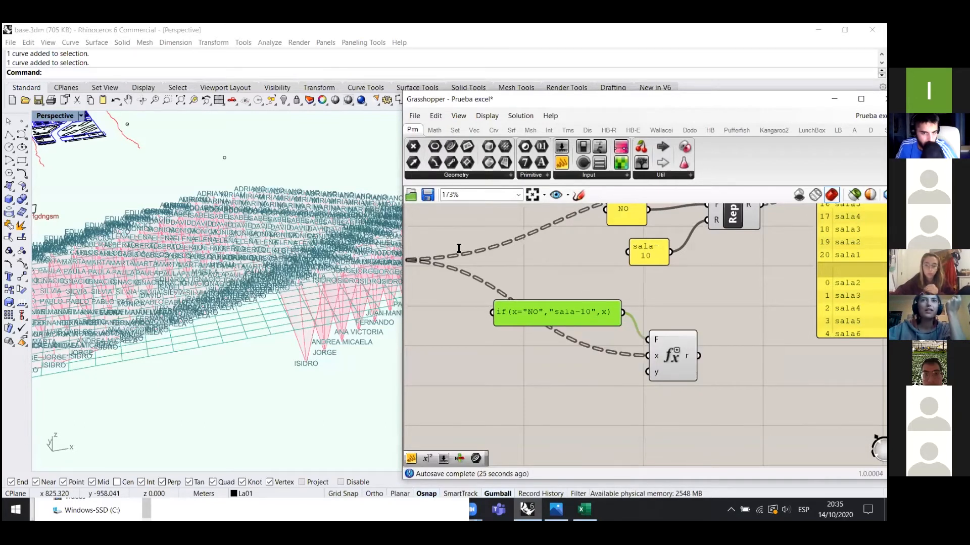
double_click(556, 313)
left_click(612, 400)
left_click(625, 403)
scroll(656, 366, "up", 1)
scroll(657, 362, "up", 4)
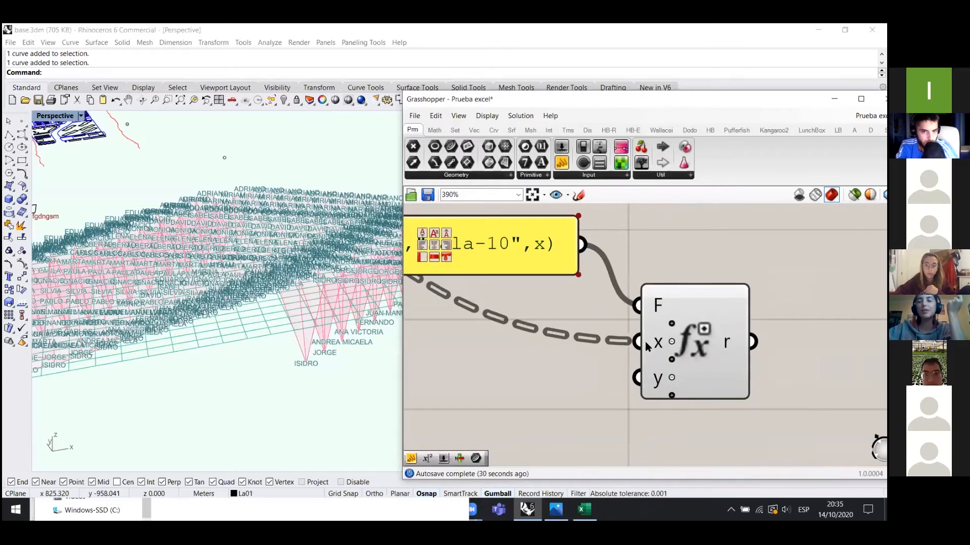
scroll(663, 338, "up", 3)
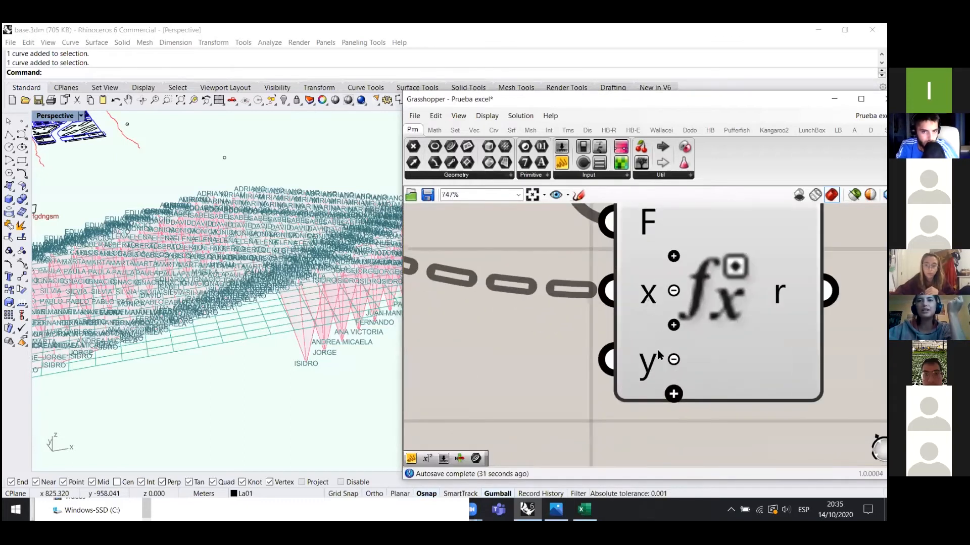
- Add a z input to the Expression component, then remove z and y, leaving F and x
left_click(673, 394)
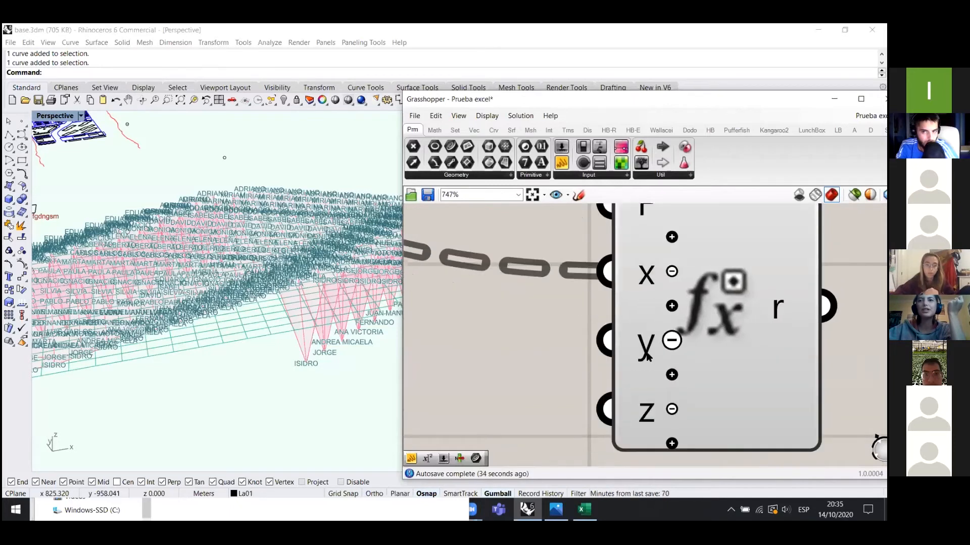
scroll(665, 364, "down", 2)
scroll(663, 327, "up", 5)
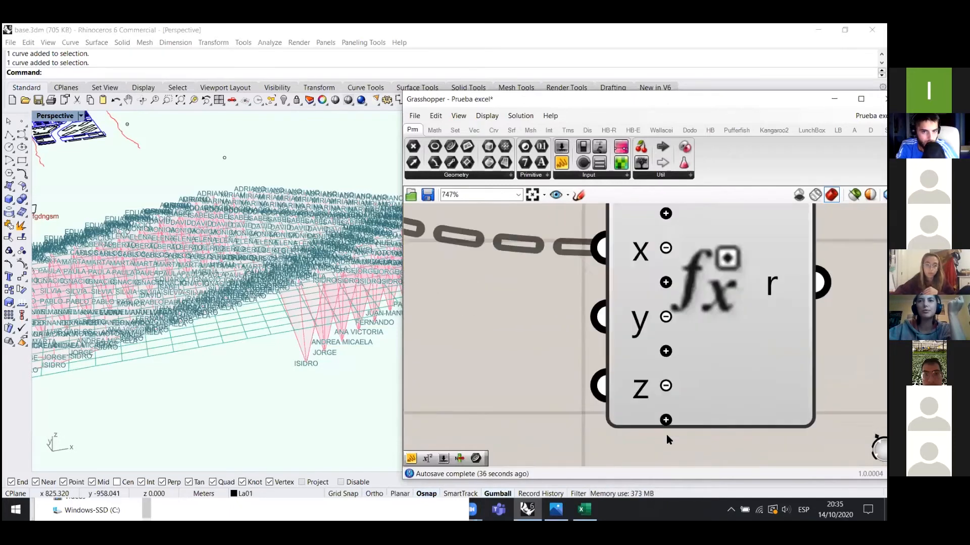
scroll(655, 454, "down", 1)
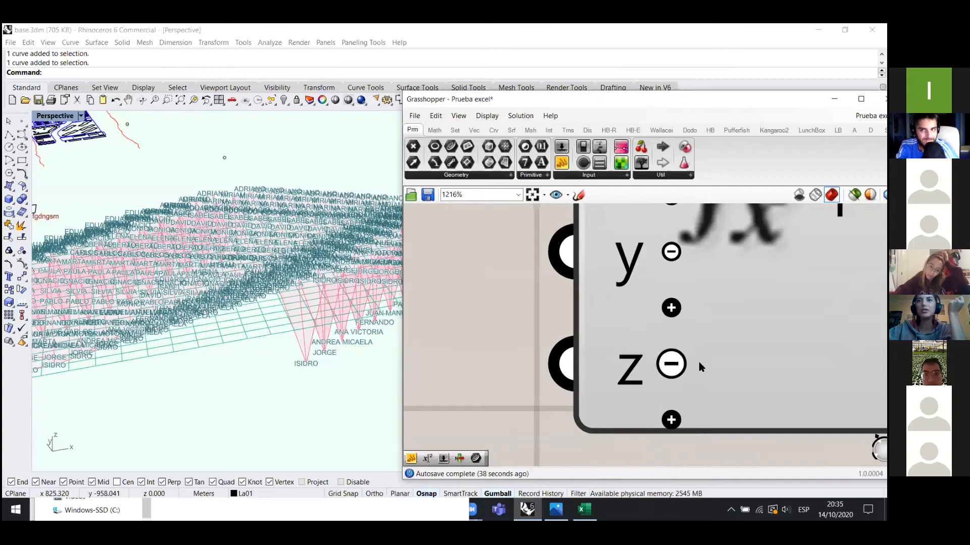
left_click(674, 366)
scroll(677, 349, "down", 2)
scroll(682, 358, "down", 3)
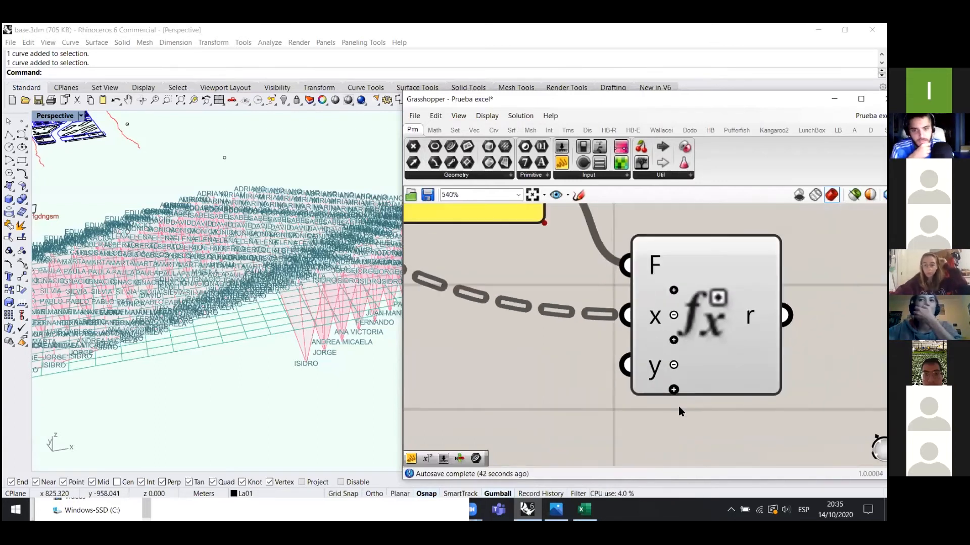
scroll(709, 364, "down", 1)
scroll(683, 372, "up", 2)
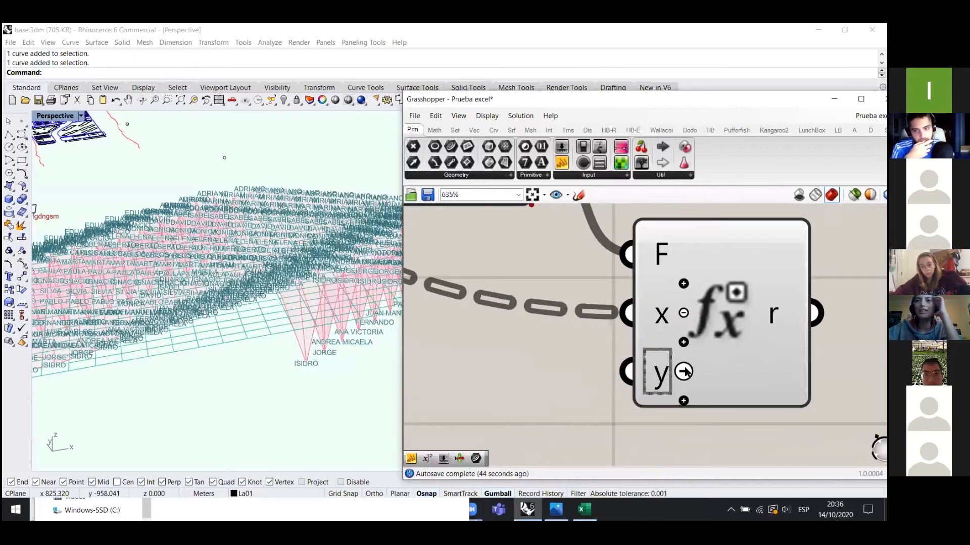
left_click(684, 372)
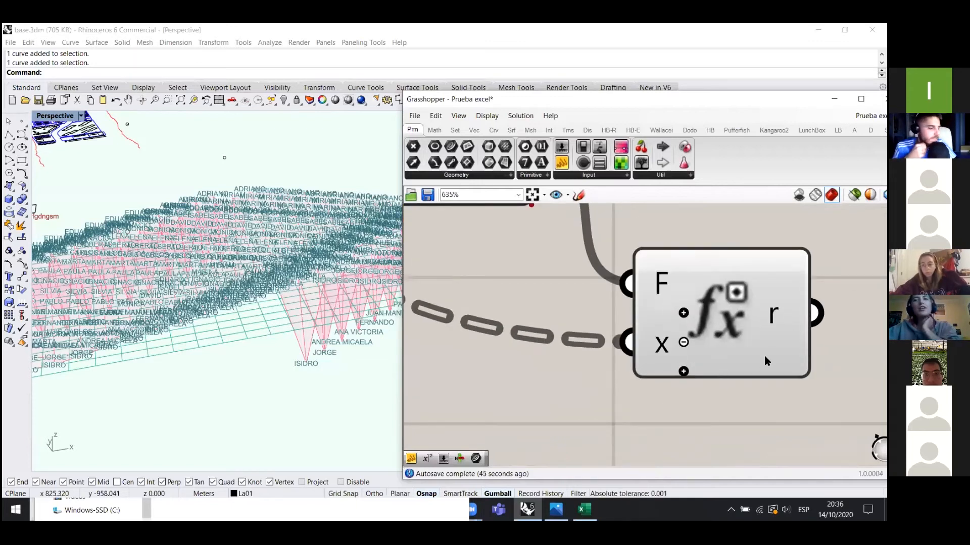
scroll(765, 355, "down", 4)
scroll(566, 308, "up", 2)
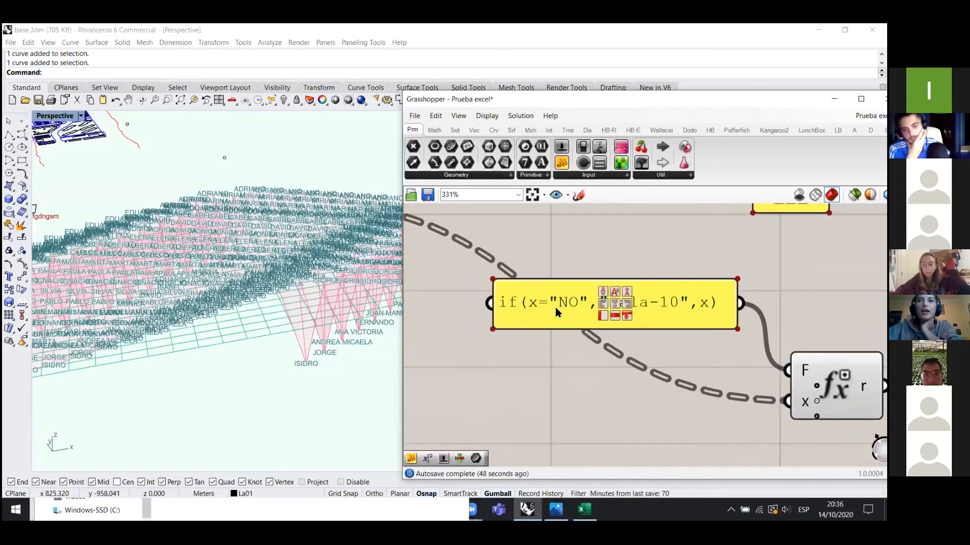
scroll(555, 307, "down", 6)
scroll(487, 368, "up", 3)
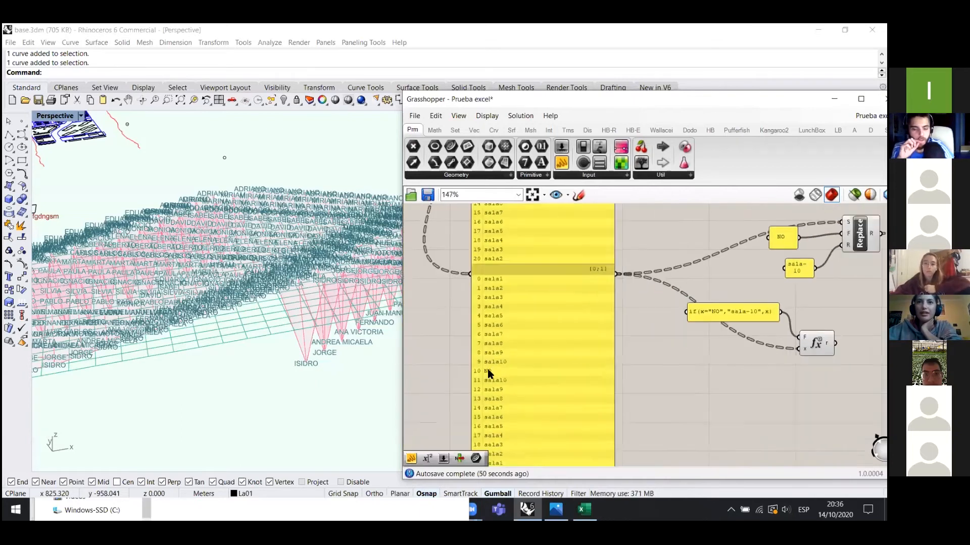
scroll(498, 356, "down", 2)
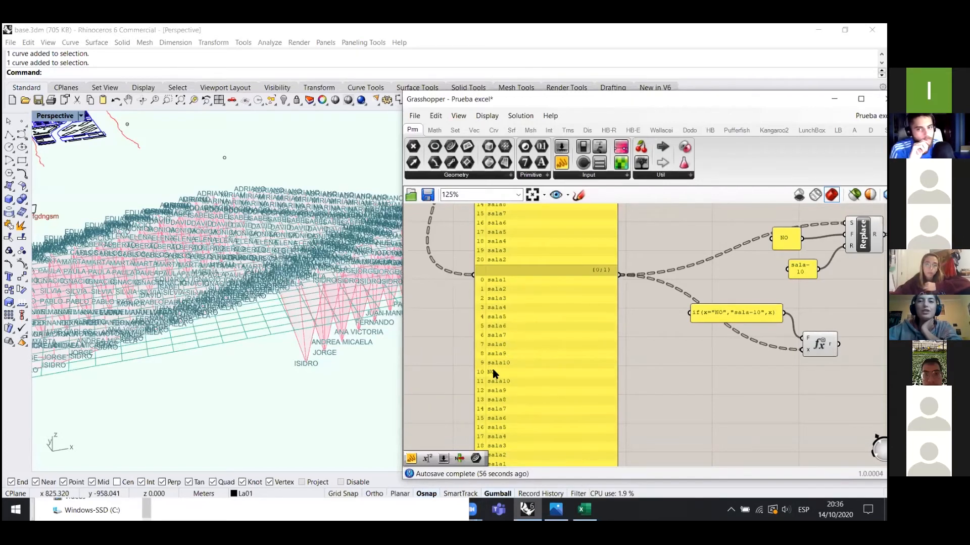
scroll(745, 309, "up", 2)
scroll(581, 311, "down", 2)
scroll(727, 333, "up", 2)
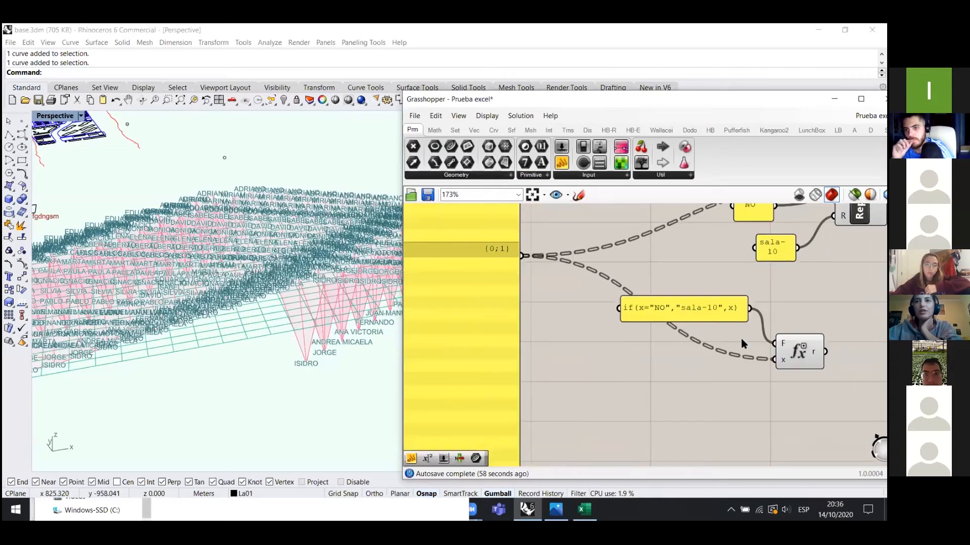
scroll(604, 287, "up", 2)
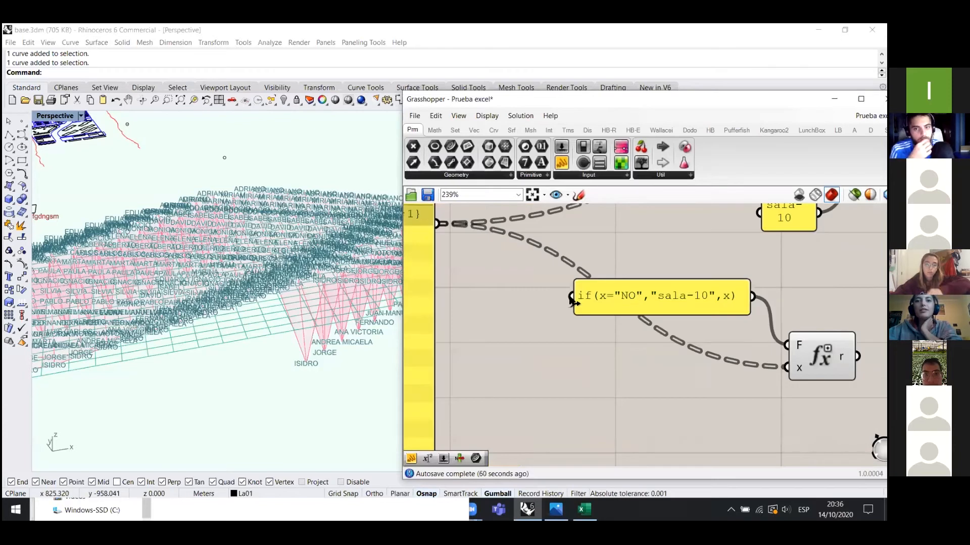
scroll(623, 297, "down", 1)
scroll(819, 355, "up", 2)
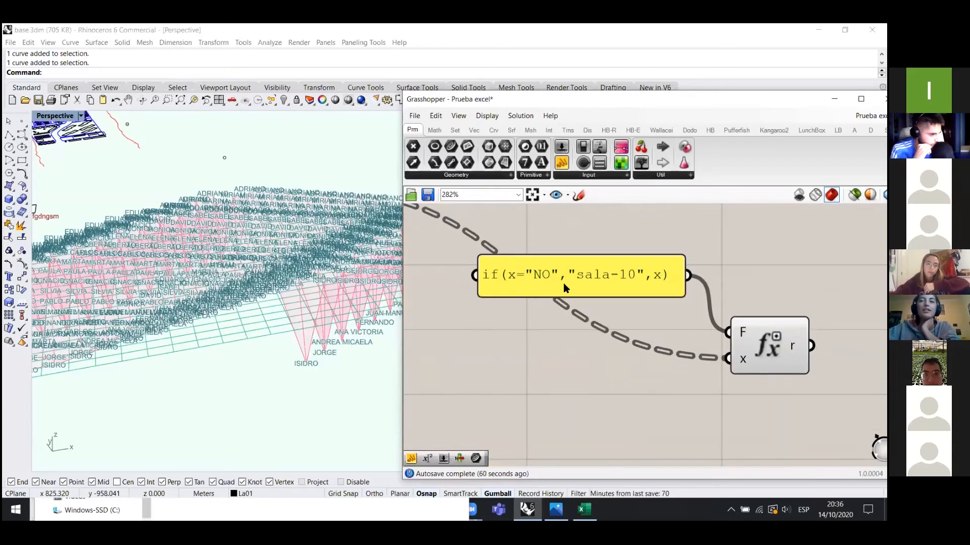
double_click(611, 284)
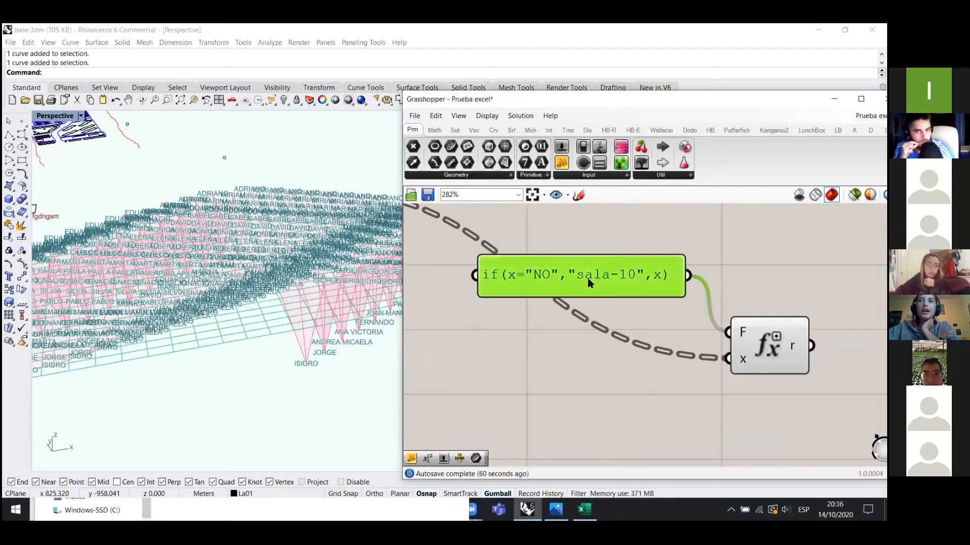
left_click_drag(550, 219, 573, 219)
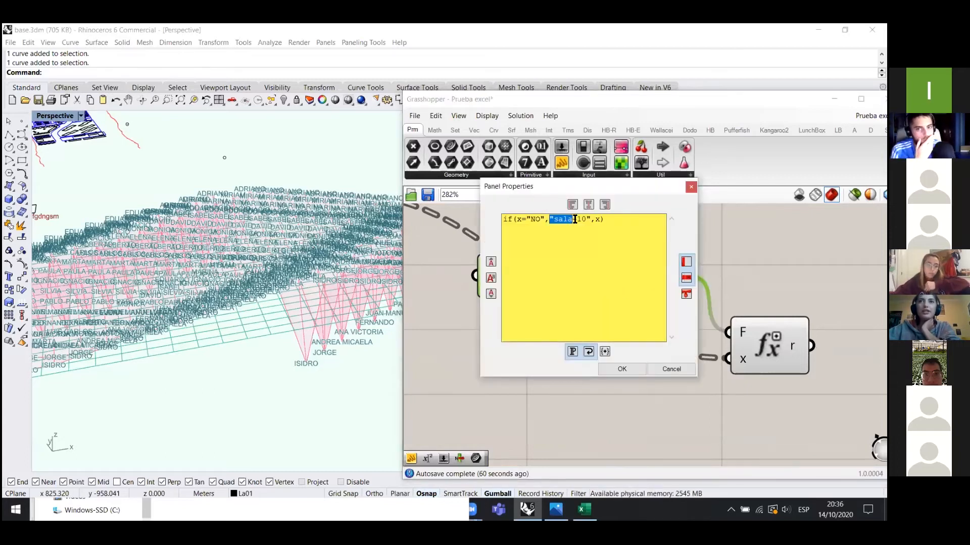
left_click(601, 220)
left_click_drag(517, 220, 545, 220)
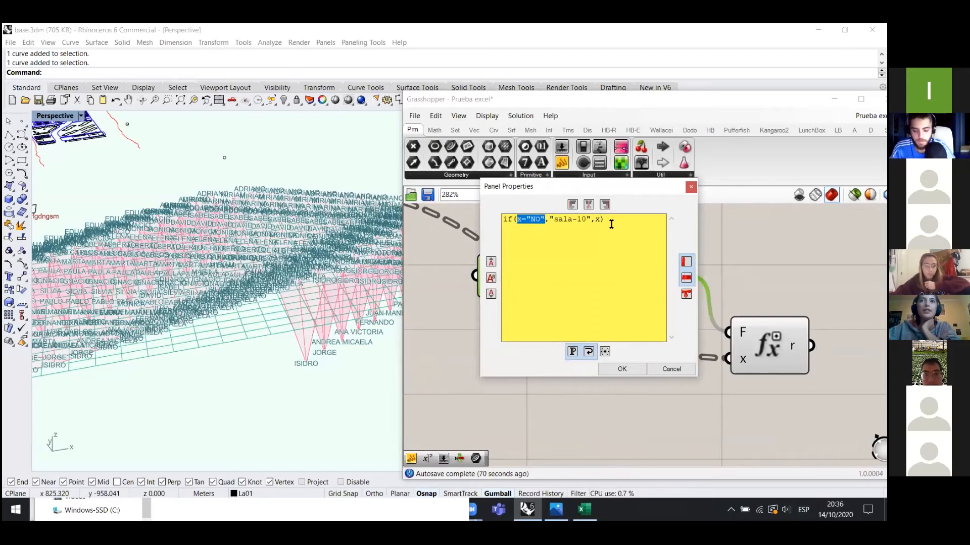
left_click(602, 220)
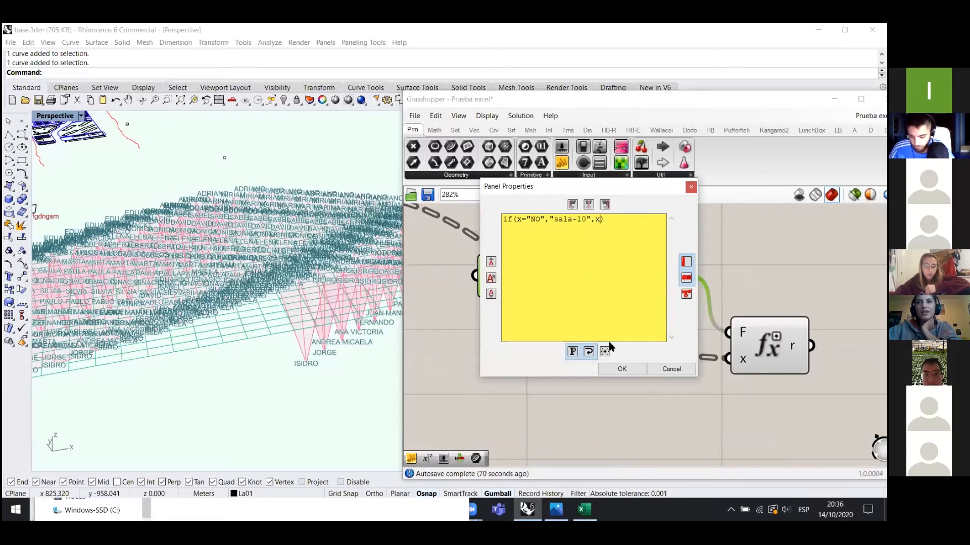
left_click(626, 367)
scroll(540, 338, "down", 3)
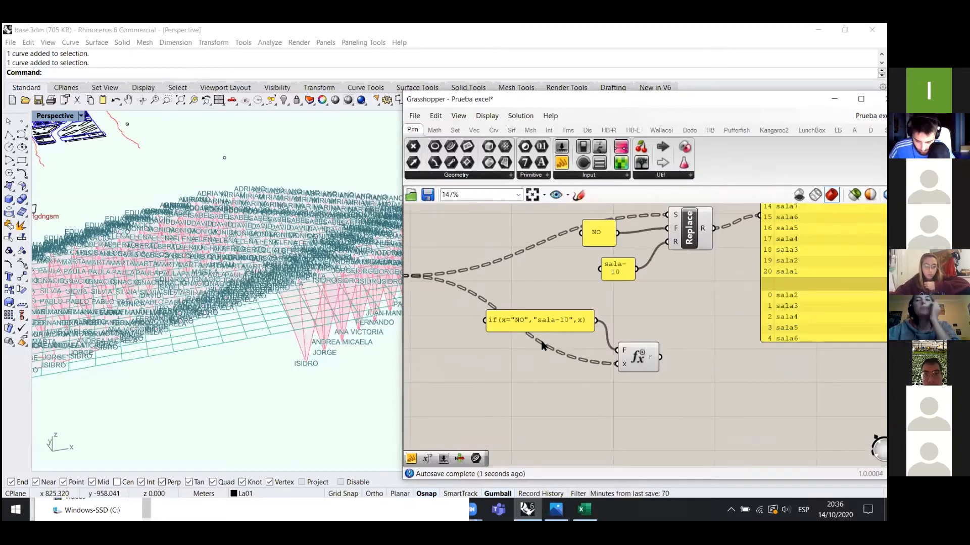
- Shift the if-expression panel down-left and realign the Expression component
left_click_drag(567, 328, 551, 345)
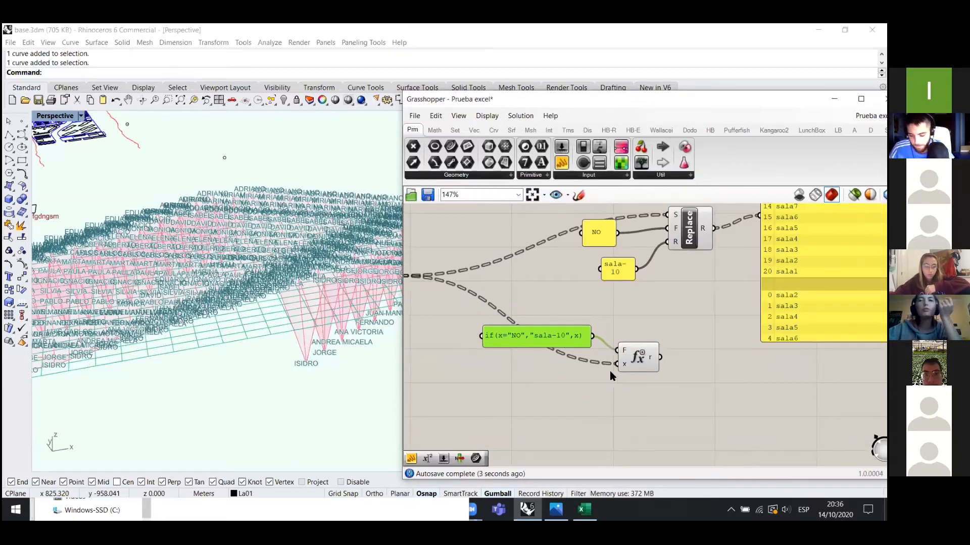
scroll(574, 389, "down", 2)
left_click(602, 404)
scroll(583, 383, "up", 1)
scroll(573, 395, "down", 1)
mouse_move(605, 375)
left_mouse_down()
mouse_move(615, 373)
mouse_move(588, 375)
left_mouse_up()
left_click(628, 392)
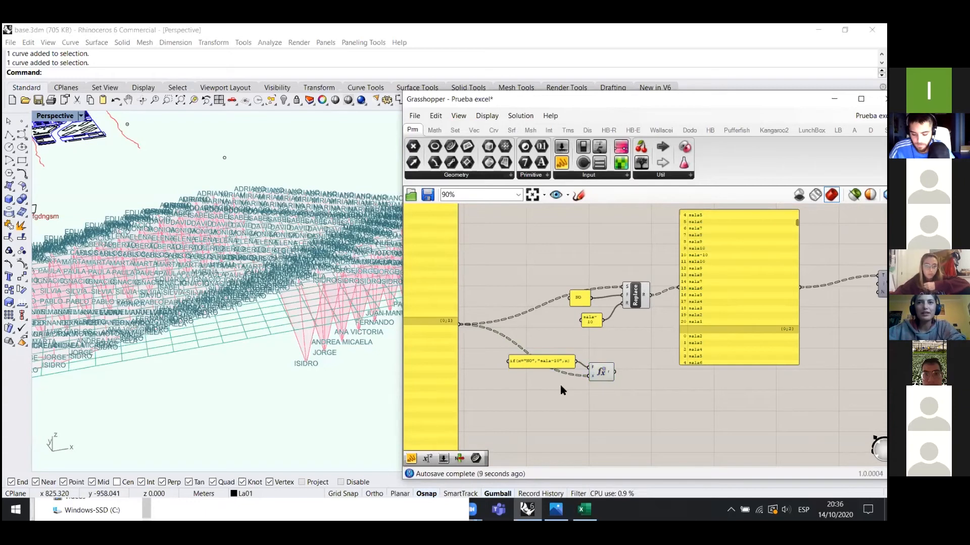
scroll(498, 375, "down", 1)
scroll(619, 397, "up", 1)
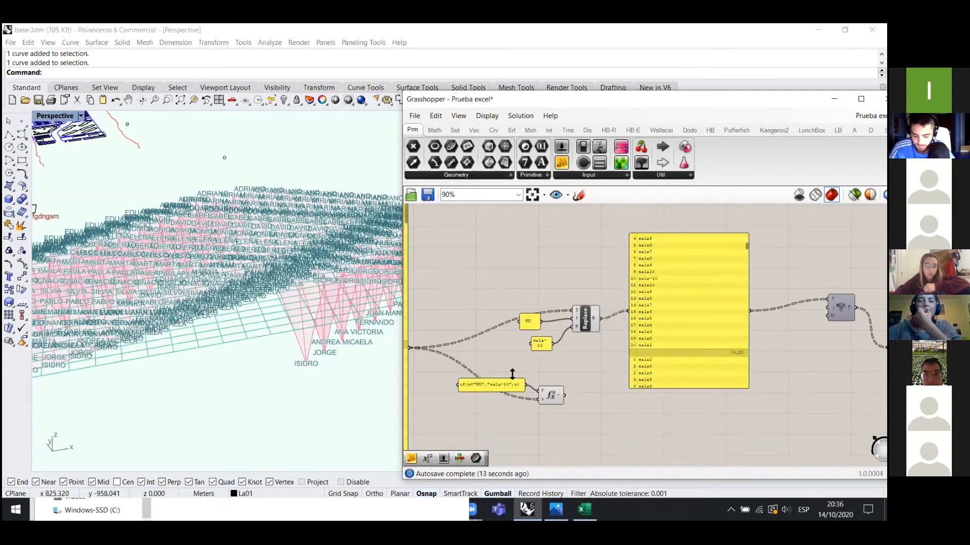
- Add a widened text panel showing the Expression result, placed to the left
left_click(643, 387)
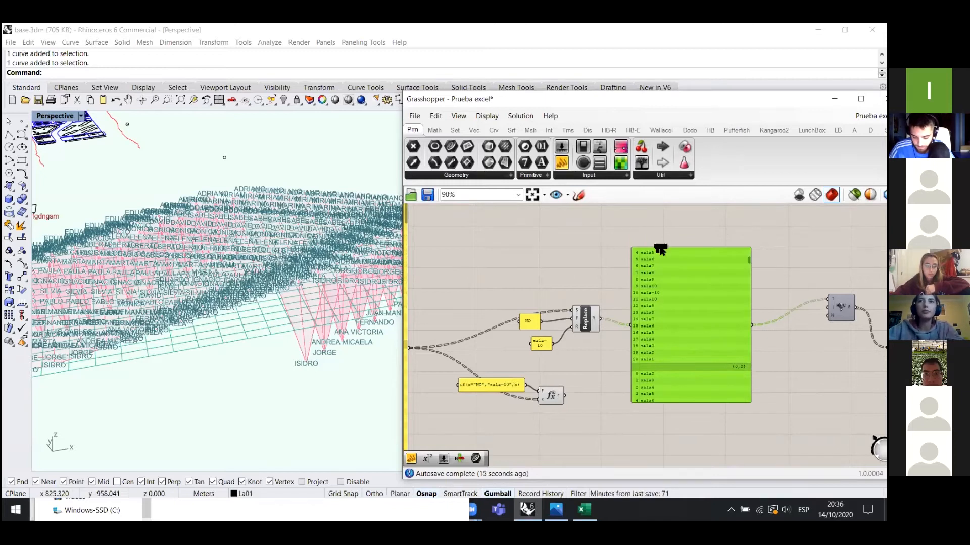
scroll(650, 405, "up", 1)
left_click_drag(650, 405, 653, 230)
left_click_drag(679, 357, 696, 354)
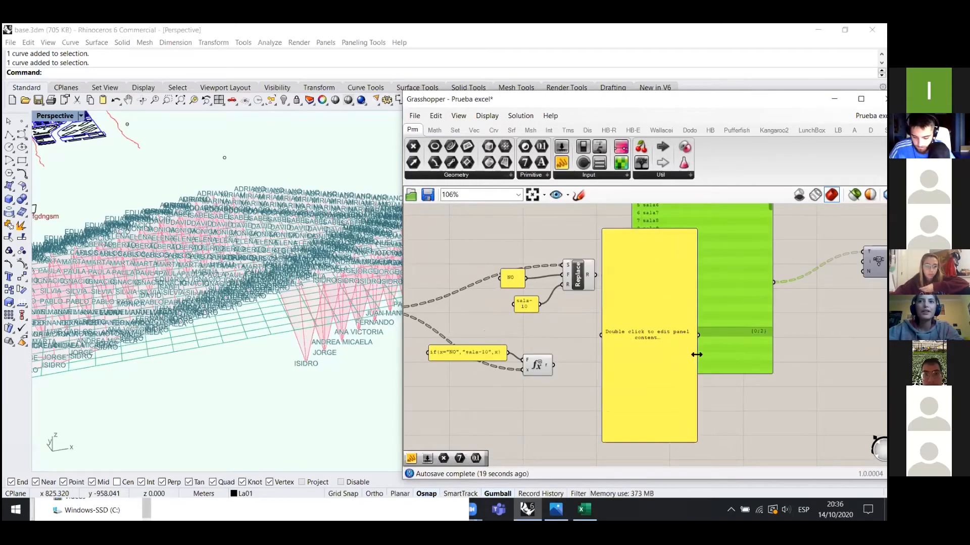
left_click_drag(561, 360, 601, 335)
left_click_drag(667, 364, 605, 349)
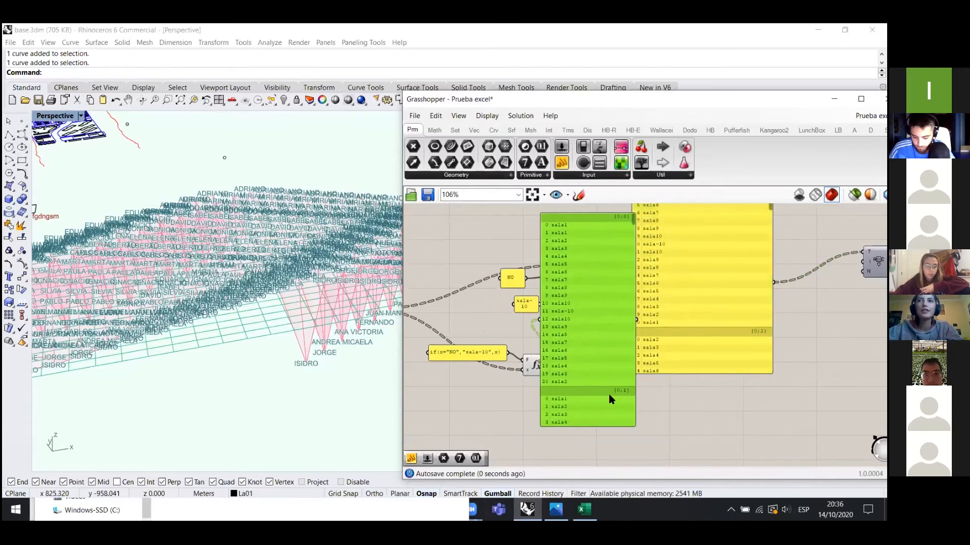
scroll(608, 394, "down", 1)
scroll(631, 272, "up", 3)
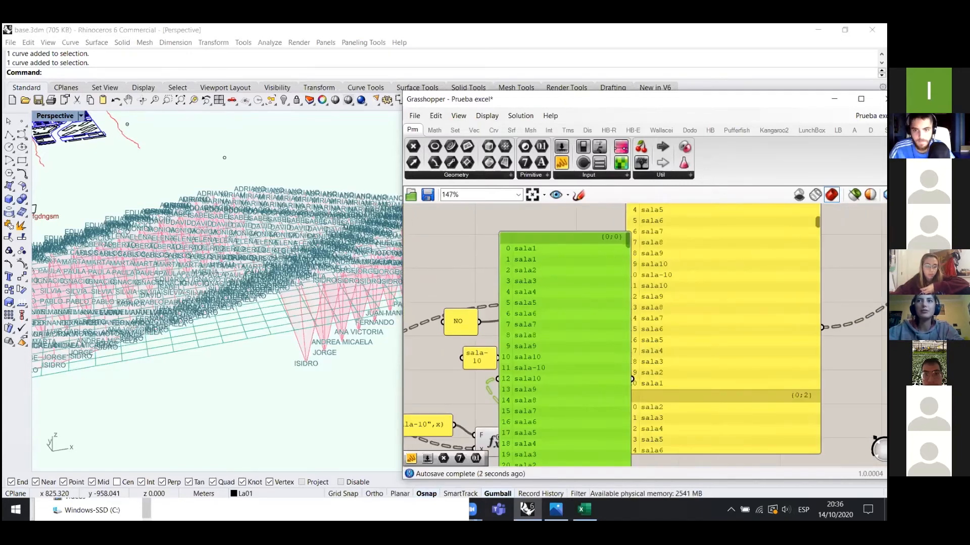
scroll(756, 383, "down", 2)
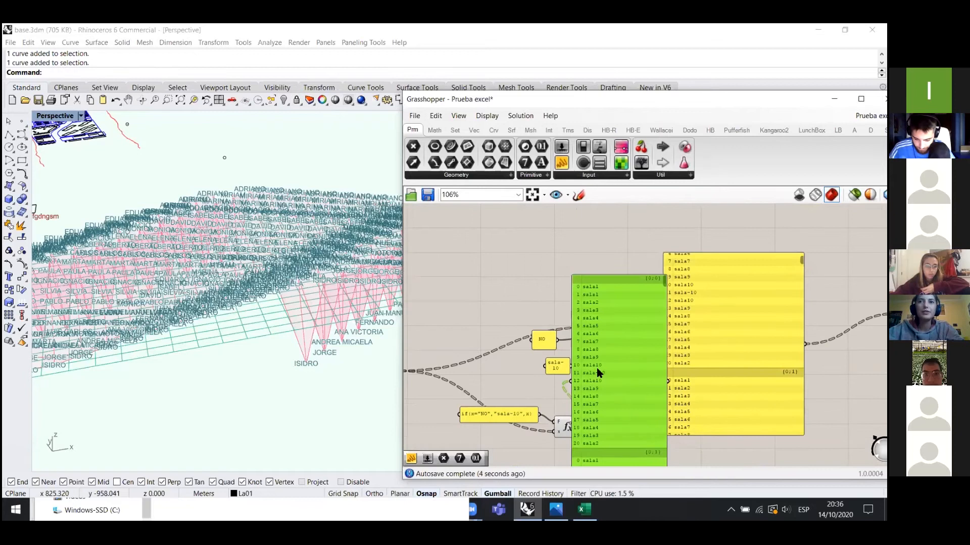
scroll(597, 369, "up", 1)
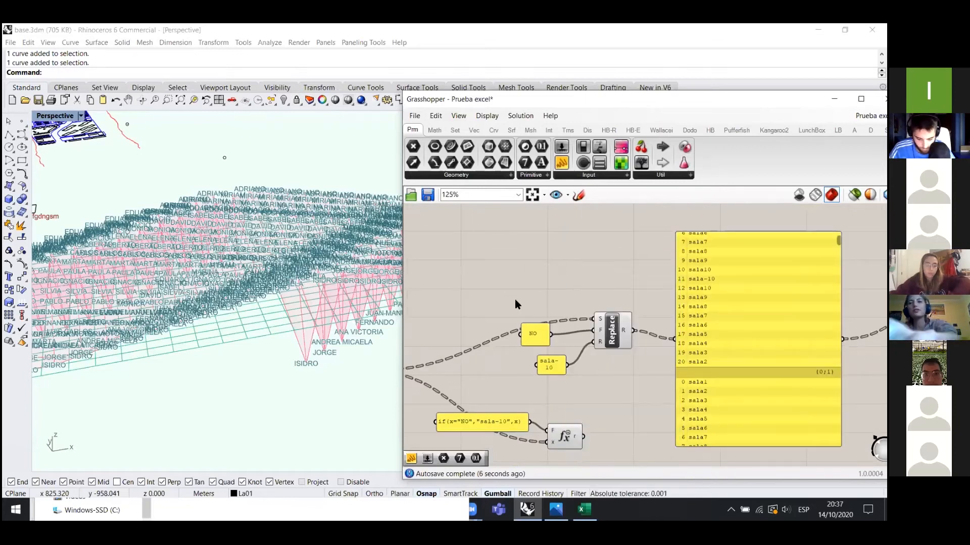
scroll(514, 299, "down", 3)
scroll(574, 382, "down", 1)
scroll(632, 397, "up", 4)
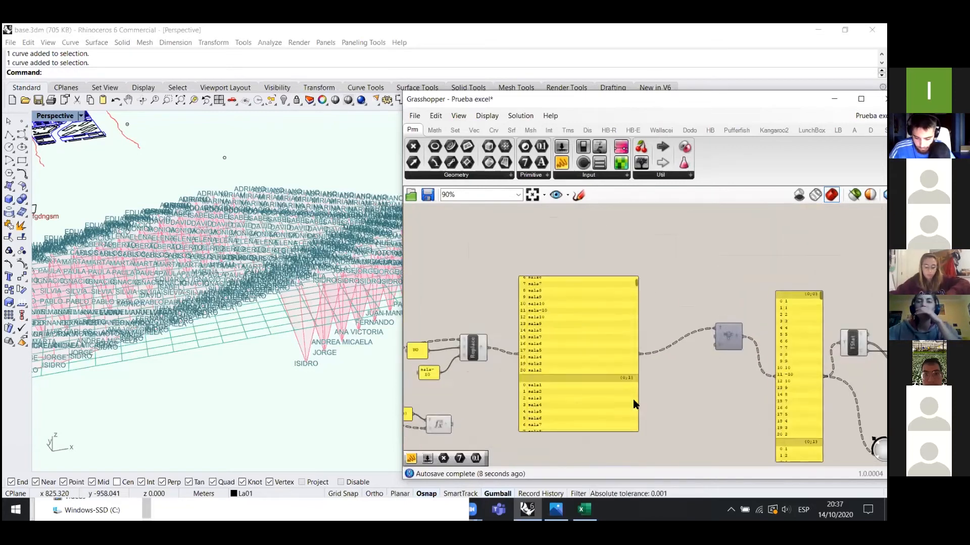
- Move the Text Fragment component down beside the room list and show the Sets components
mouse_move(580, 337)
left_mouse_down()
mouse_move(590, 332)
mouse_move(592, 342)
left_mouse_up()
scroll(589, 377, "down", 1)
scroll(585, 378, "up", 1)
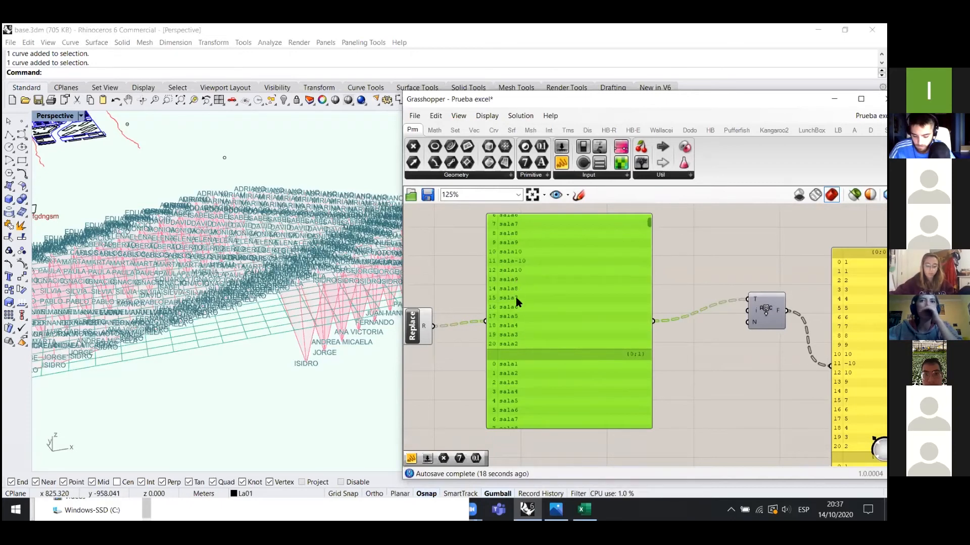
scroll(583, 325, "down", 1)
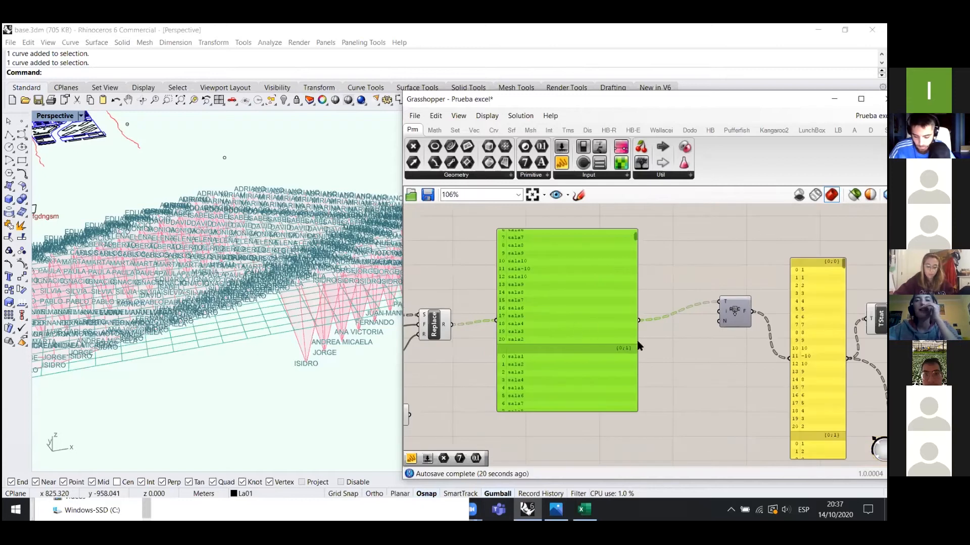
scroll(735, 334, "up", 2)
left_click_drag(737, 310, 714, 332)
scroll(729, 376, "down", 1)
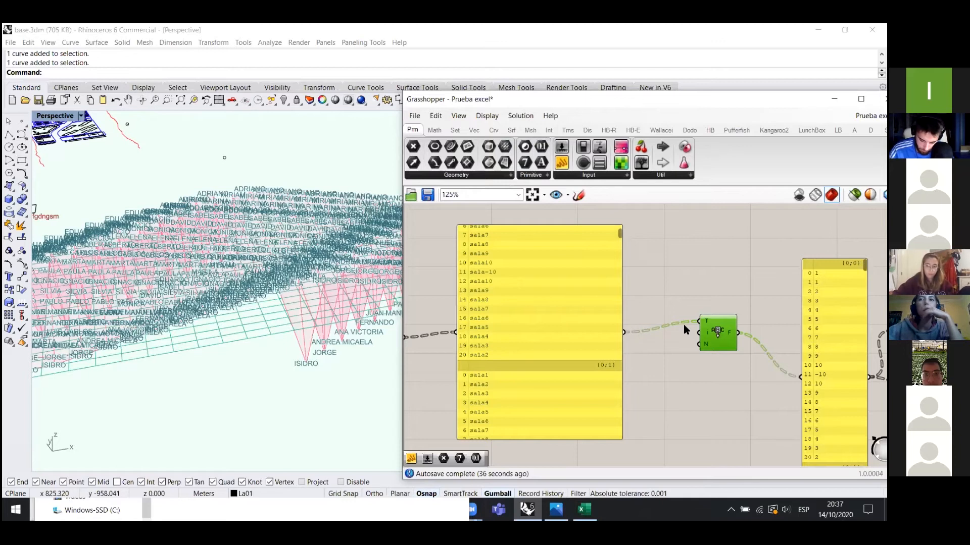
left_click(711, 338, "ctrl+alt")
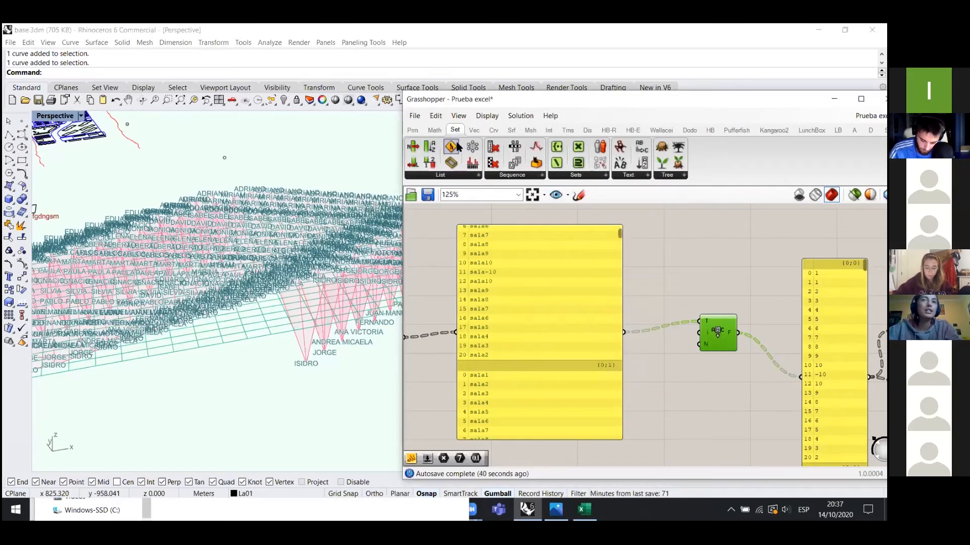
- Place a Concatenate component from the Sets > Text group
left_click(630, 176)
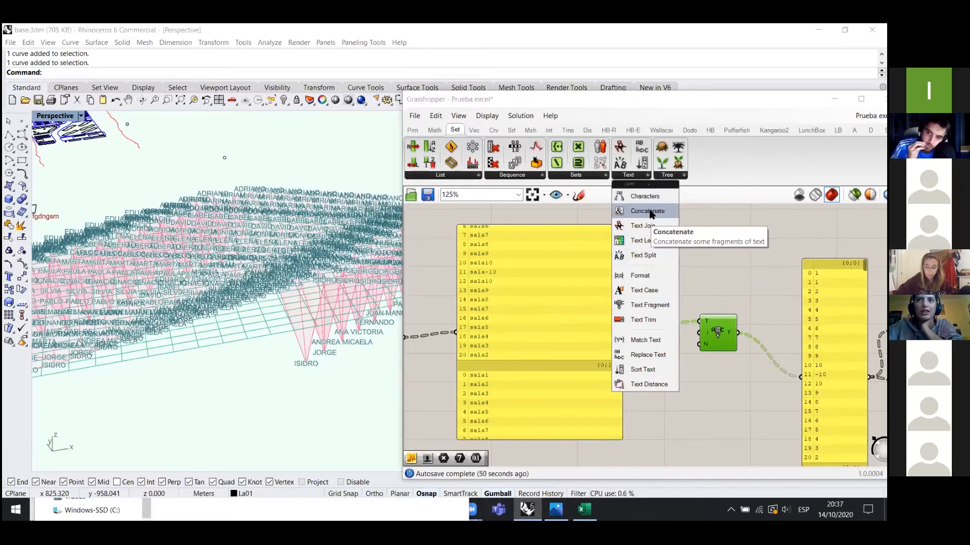
left_click_drag(651, 214, 687, 254)
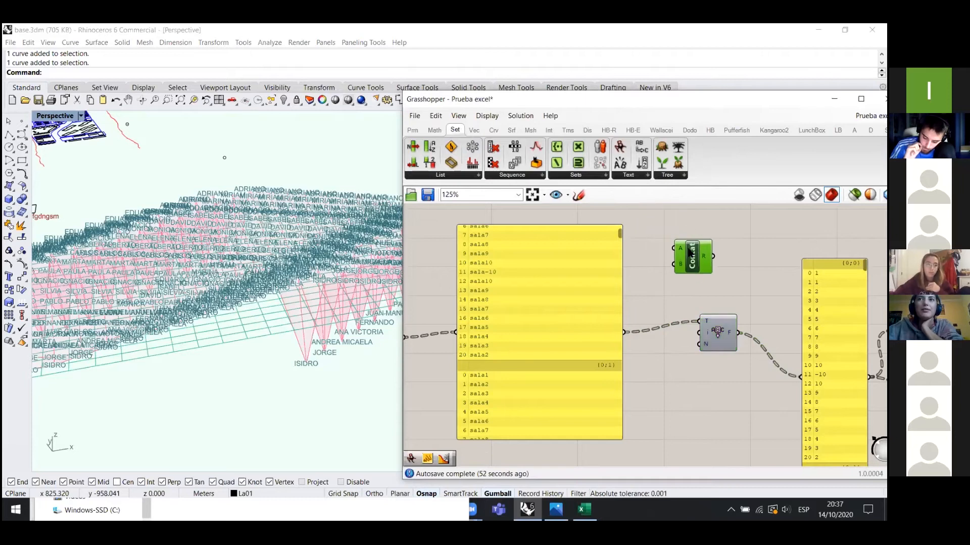
scroll(687, 254, "up", 1)
scroll(687, 254, "up", 2)
scroll(617, 179, "up", 2)
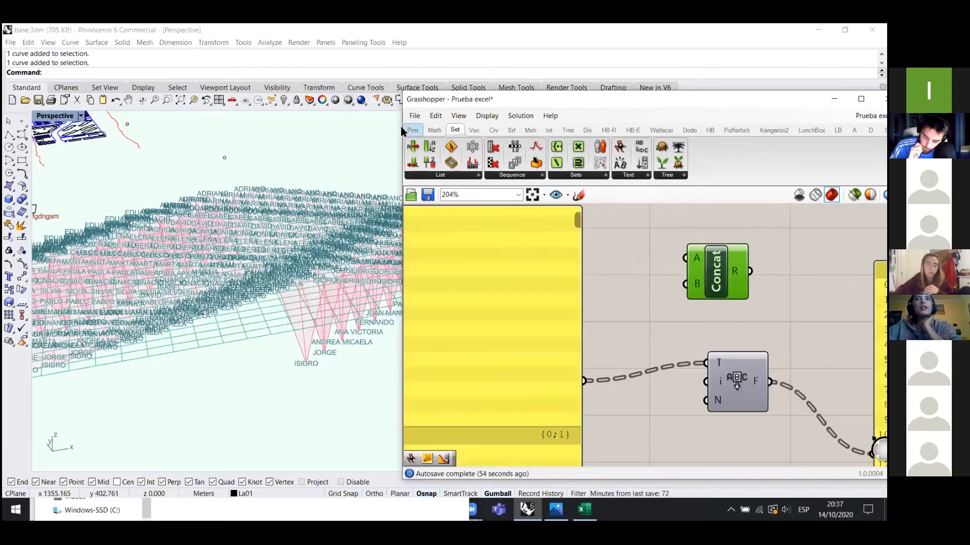
- Create a first-name panel and a copied panel holding the surname
left_click_drag(561, 162, 616, 245)
double_click(626, 275)
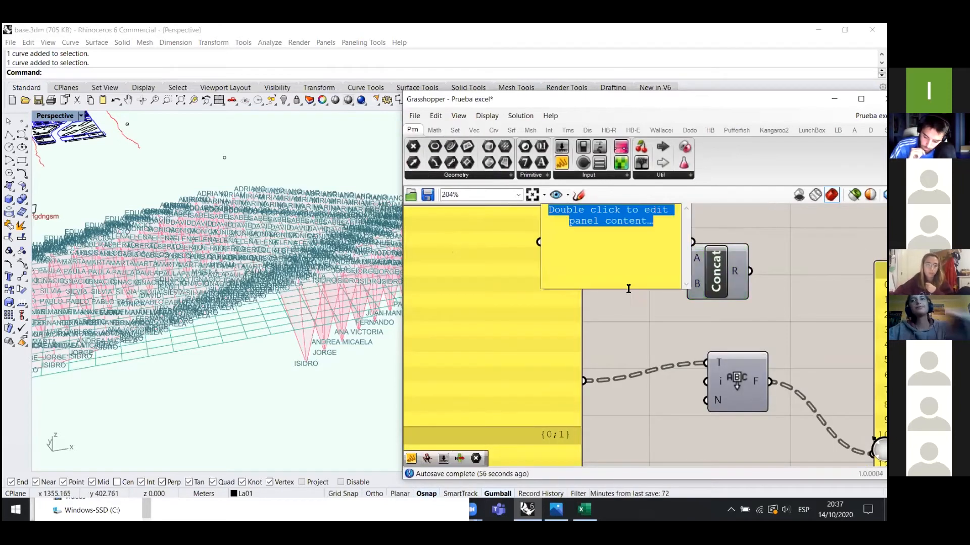
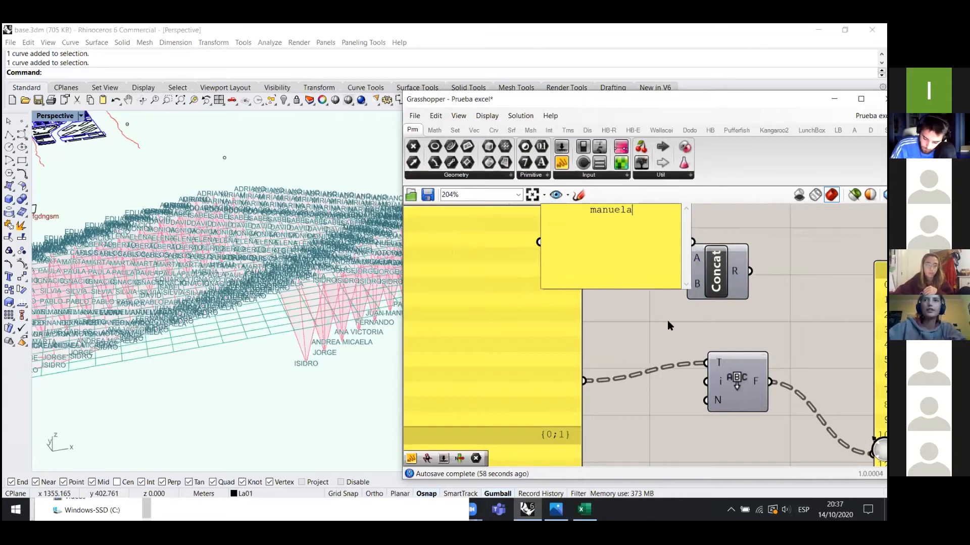
left_click(668, 321)
left_click_drag(614, 261, 565, 304)
key("ctrl+c")
key("ctrl+v")
double_click(565, 303)
left_click(619, 298)
- Make a narrow blank panel from a cleared copy of the surname panel
mouse_move(545, 317)
left_mouse_down()
mouse_move(541, 395)
mouse_move(548, 310)
mouse_move(530, 311)
left_mouse_up()
double_click(530, 311)
key("BackSpace")
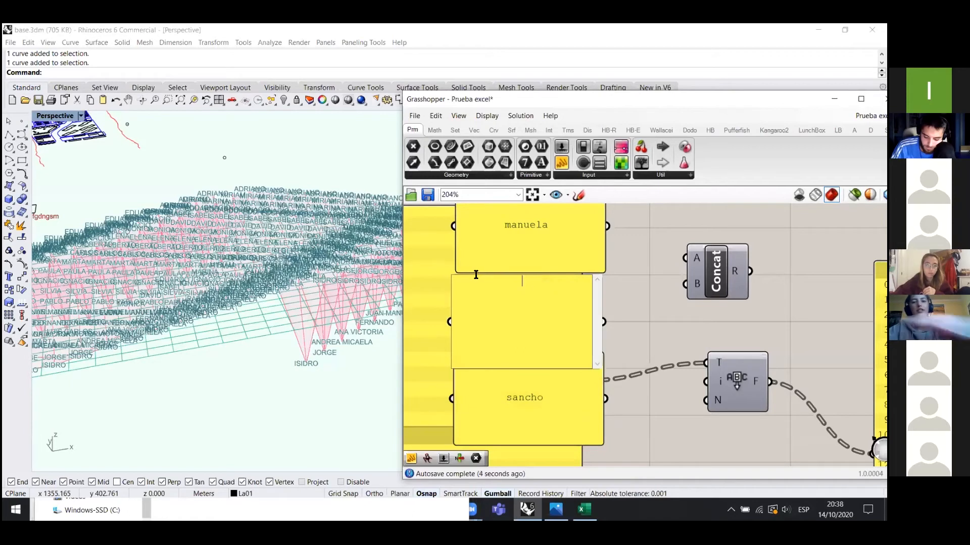
left_click(631, 311)
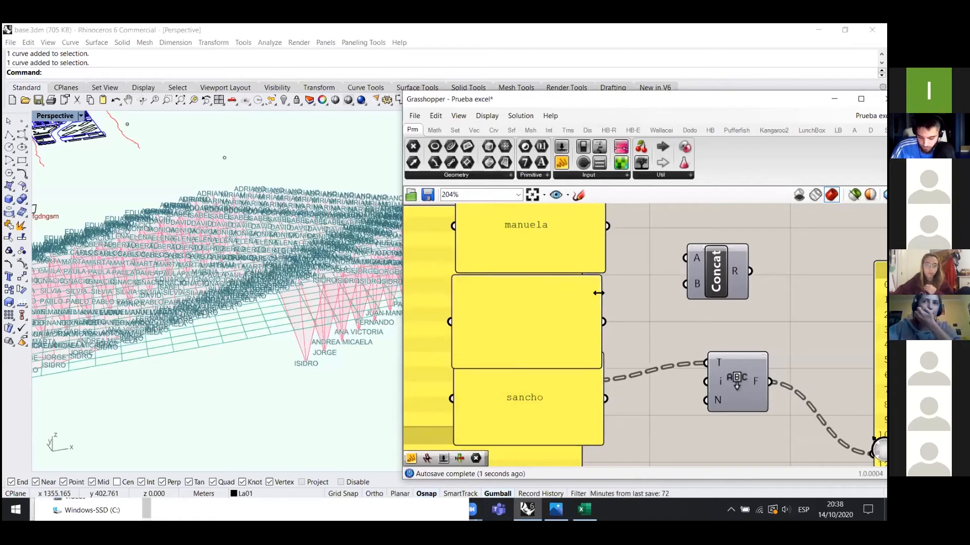
left_click_drag(597, 293, 540, 300)
left_click(523, 317)
scroll(703, 273, "up", 5)
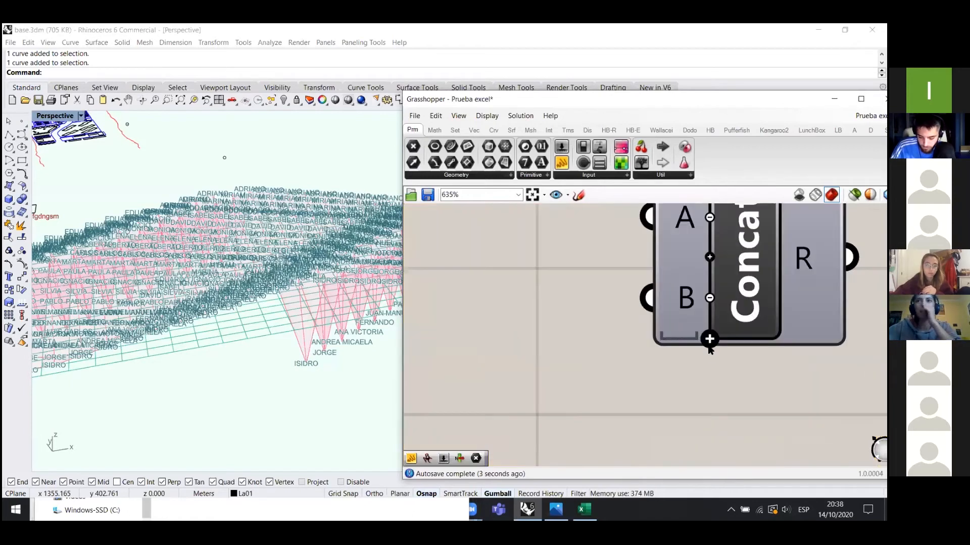
- Add input C to Concat and wire first name, blank and surname to A, B, C
left_click(709, 354)
scroll(613, 307, "down", 5)
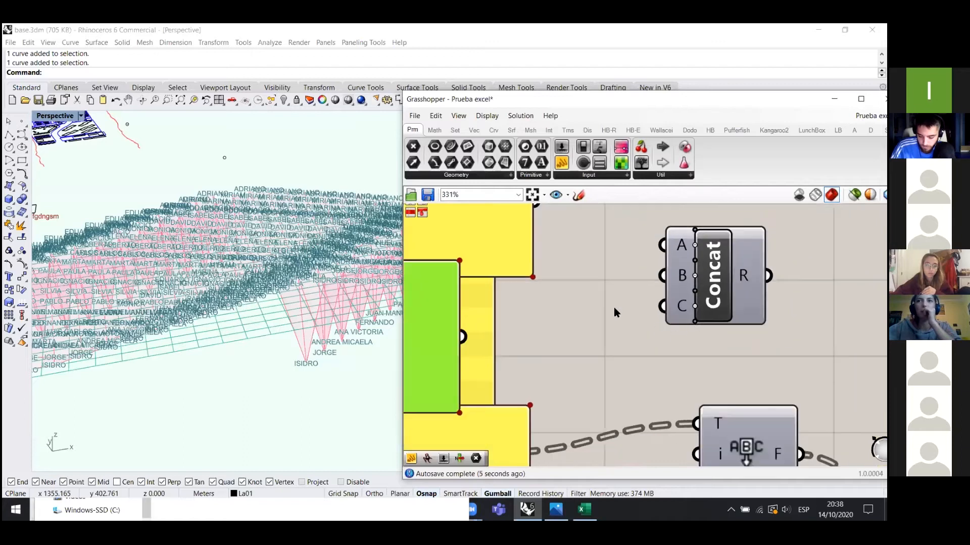
left_click_drag(568, 250, 649, 278)
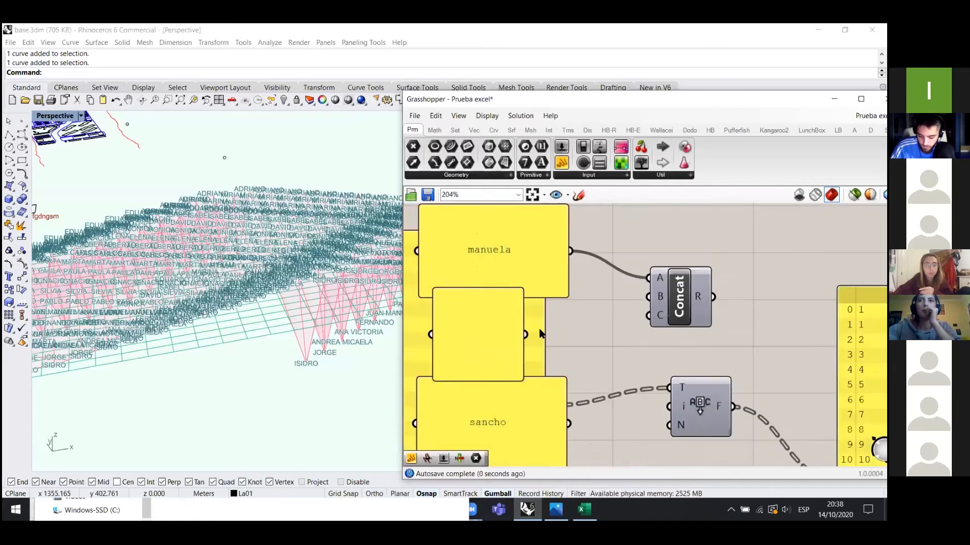
left_click_drag(527, 335, 641, 299)
left_click_drag(569, 423, 648, 315)
scroll(608, 294, "down", 2)
- Preview the joined full name in a new panel, then delete it and Concat
left_click_drag(562, 163, 755, 290)
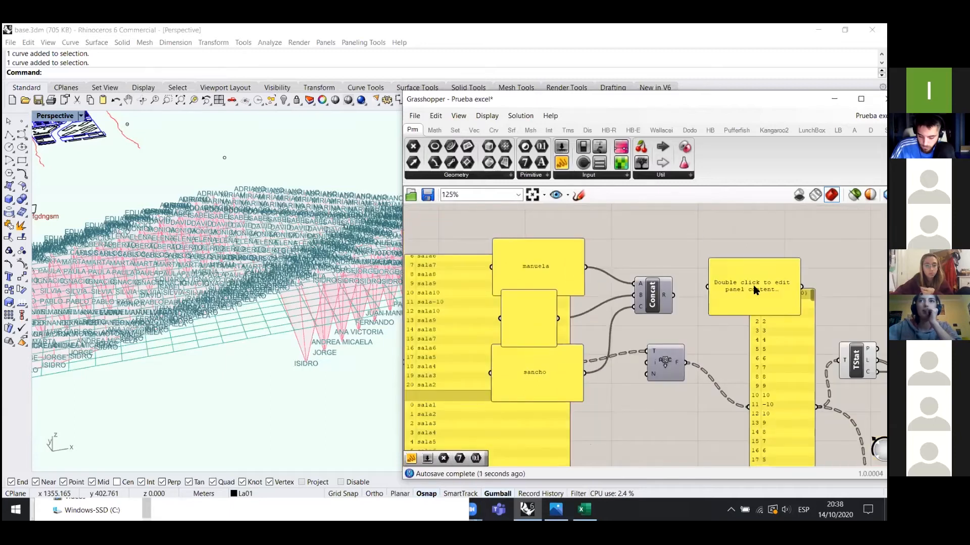
left_click_drag(672, 295, 707, 266)
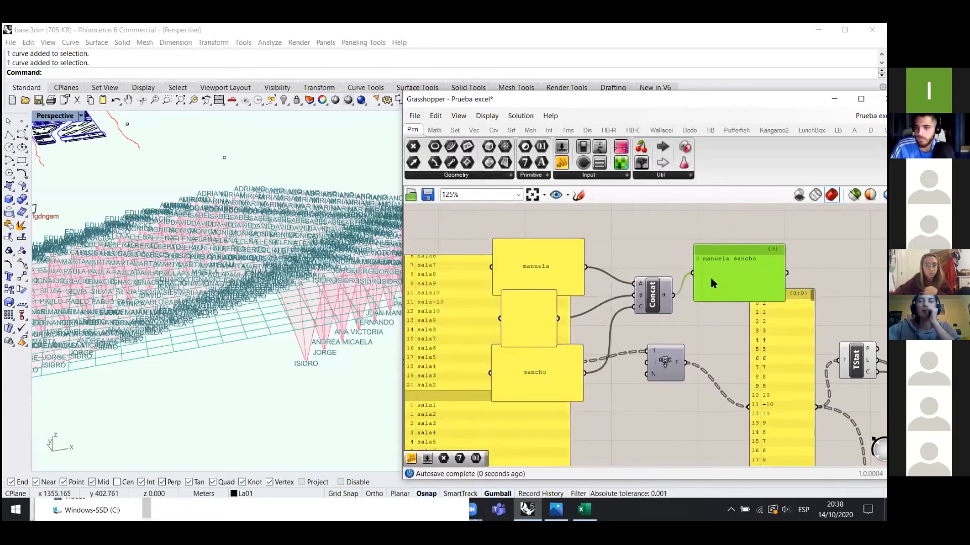
key("Delete")
left_click(655, 292)
key("Delete")
left_click(548, 262)
- Delete the first-name, blank and surname demo panels
key("Delete")
left_click(535, 323)
key("Delete")
left_click(565, 389)
scroll(565, 389, "down", 3)
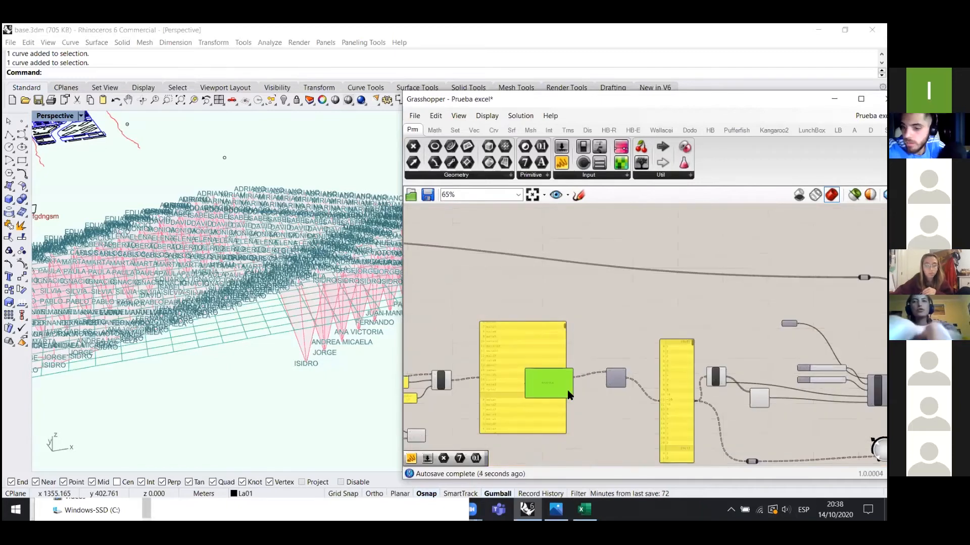
key("Delete")
scroll(589, 397, "down", 3)
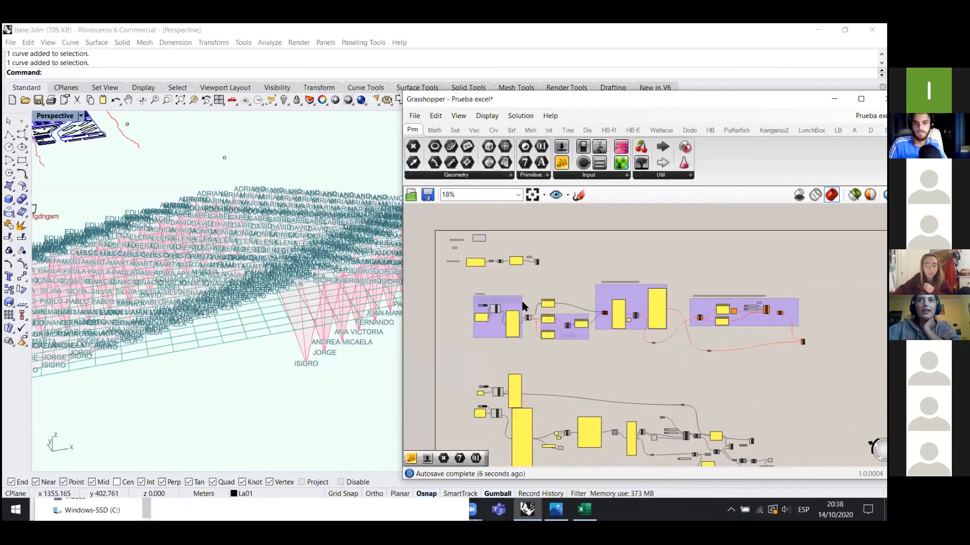
scroll(456, 331, "up", 5)
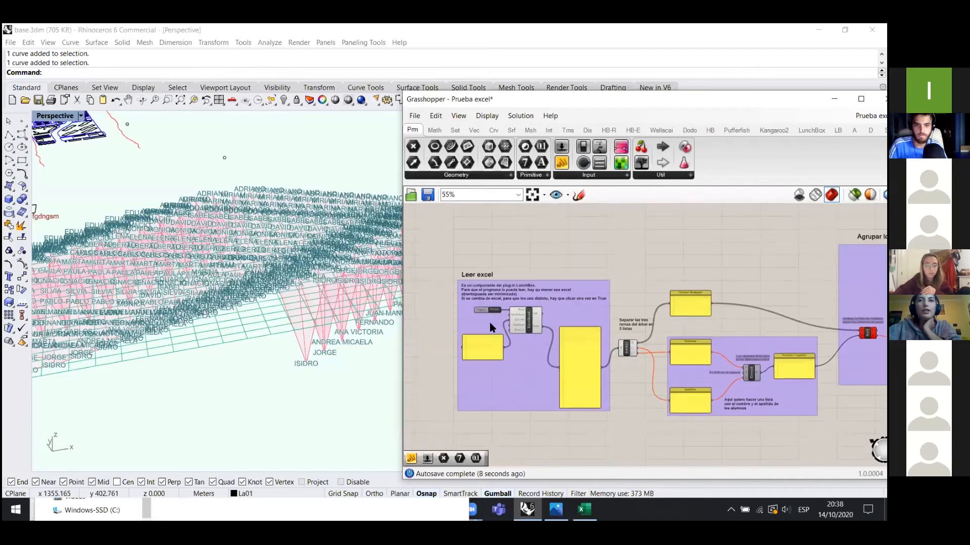
- Set the Excel read Toggle to False and view the Rhino grid from above
left_click(504, 309)
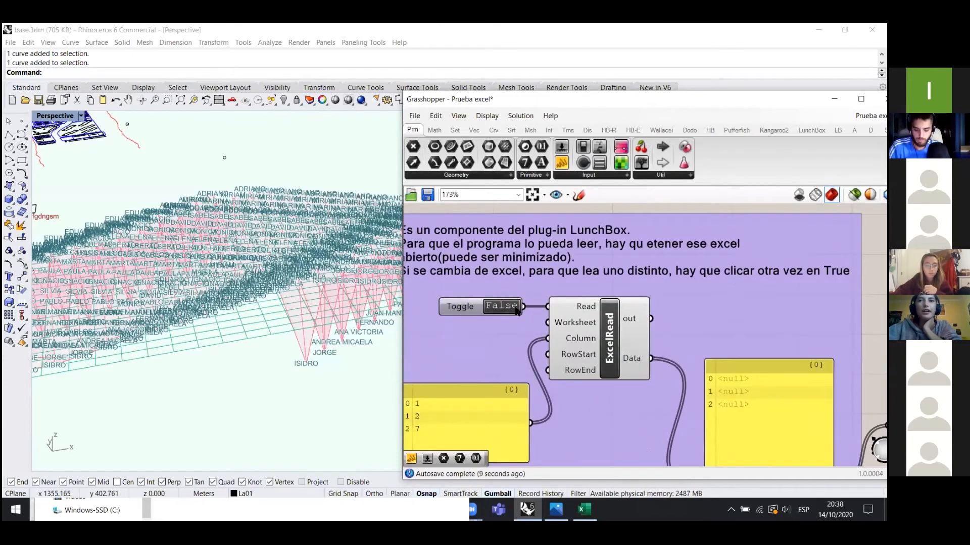
scroll(519, 322, "down", 5)
scroll(264, 329, "down", 4)
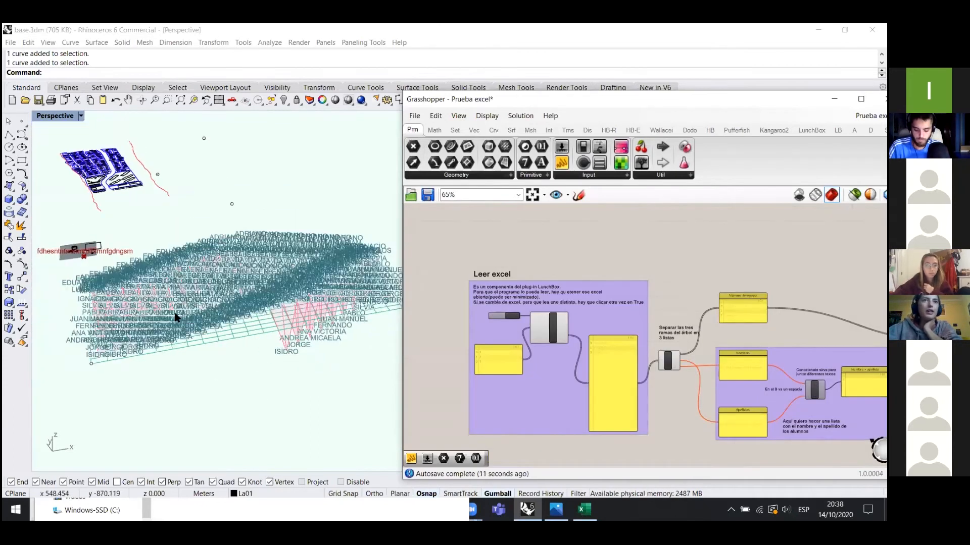
right_click_drag(187, 329, 174, 276)
scroll(213, 305, "up", 15)
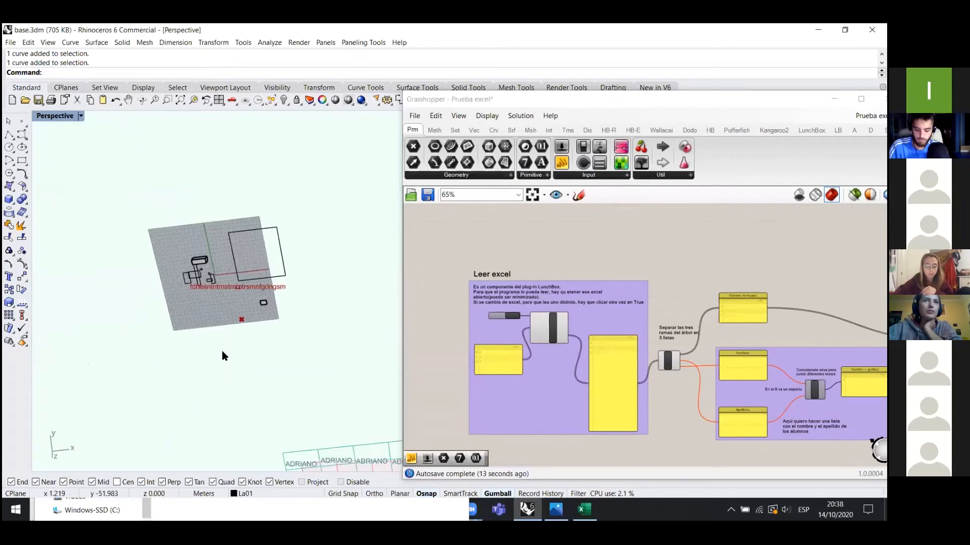
scroll(226, 321, "up", 6)
right_click_drag(254, 283, 295, 257)
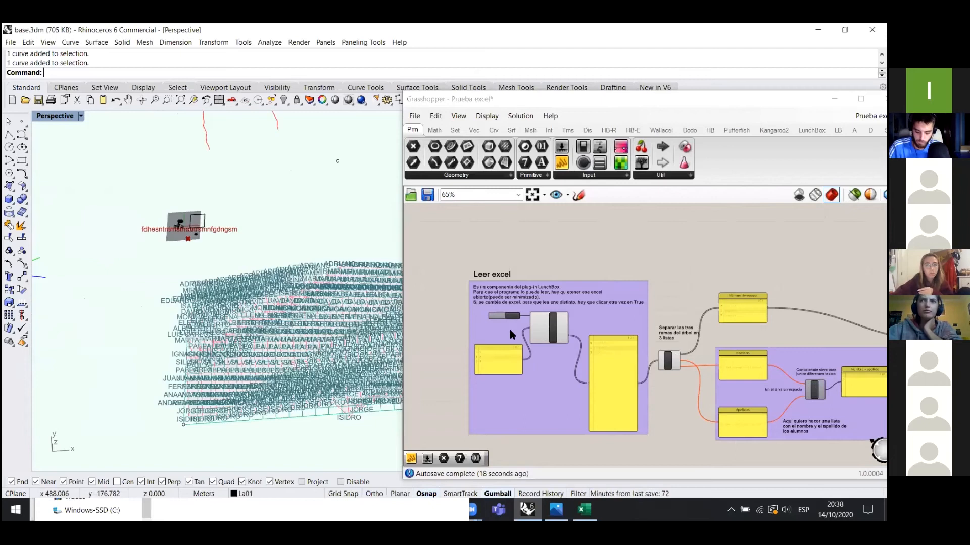
scroll(510, 324, "up", 4)
- Set the Toggle back to True to reload the student names, then bring Excel forward
double_click(518, 313)
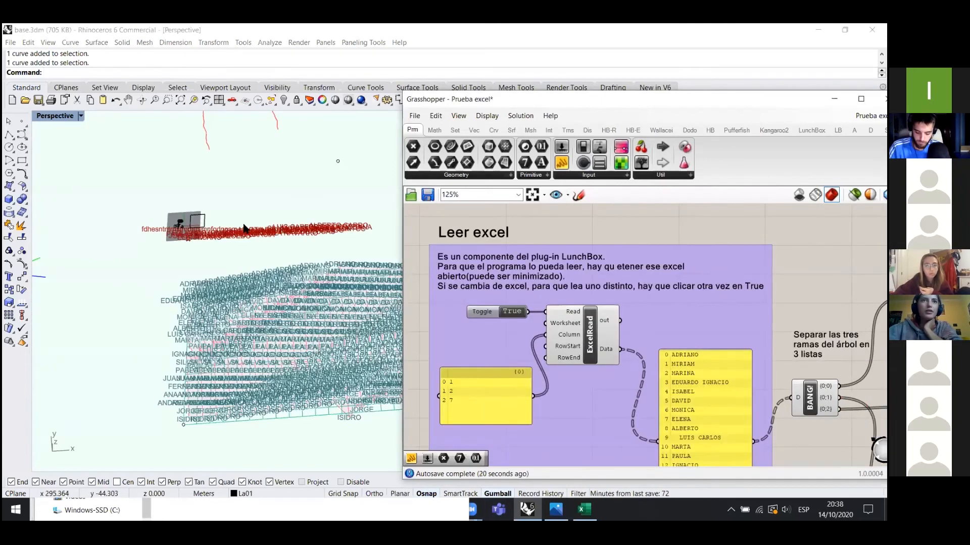
scroll(244, 228, "up", 4)
right_click_drag(238, 275, 273, 267)
scroll(277, 266, "up", 7)
scroll(278, 267, "down", 4)
right_click_drag(318, 341, 326, 374)
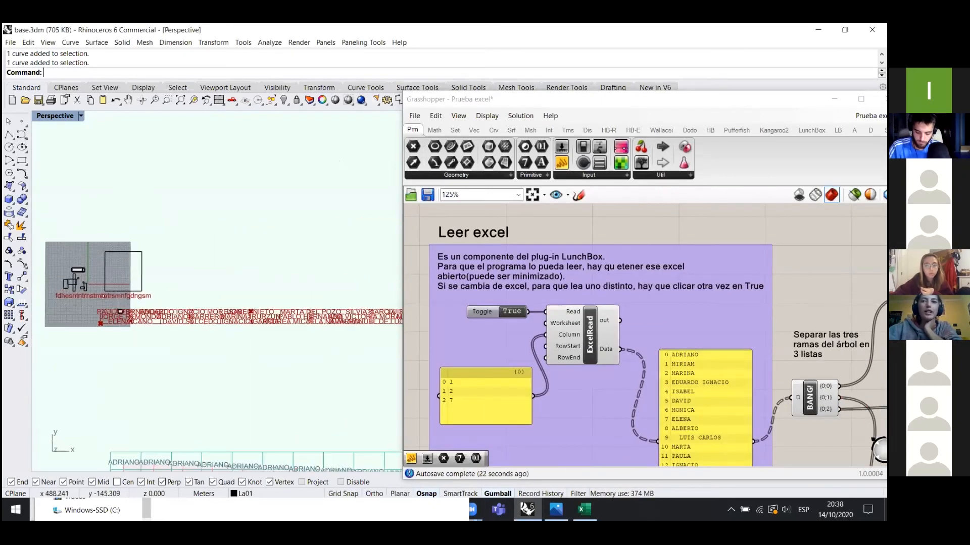
left_click(584, 509)
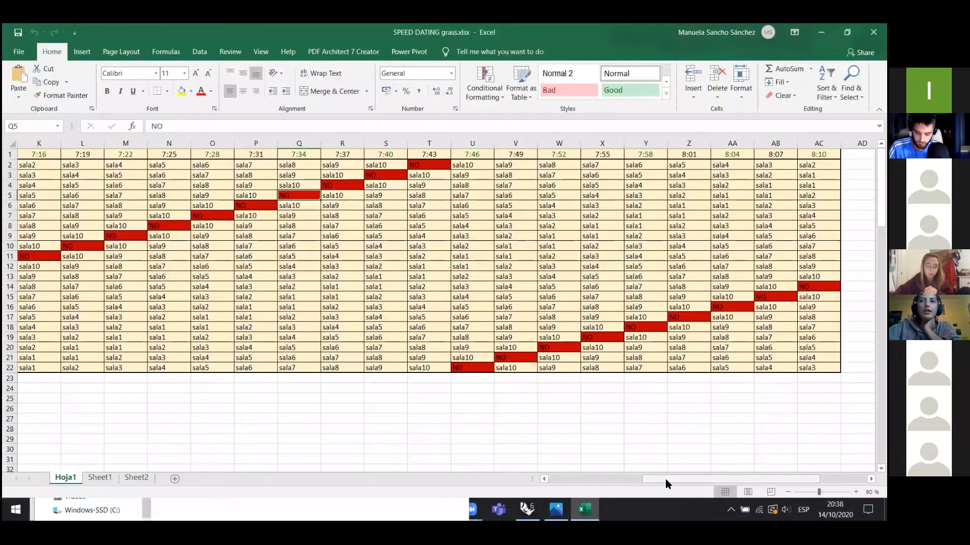
left_click_drag(665, 479, 568, 478)
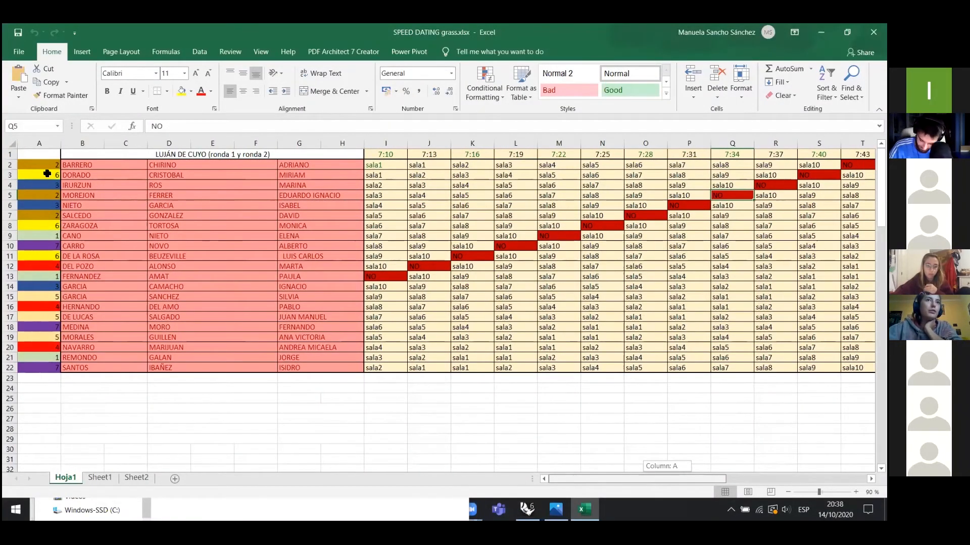
left_click(41, 286)
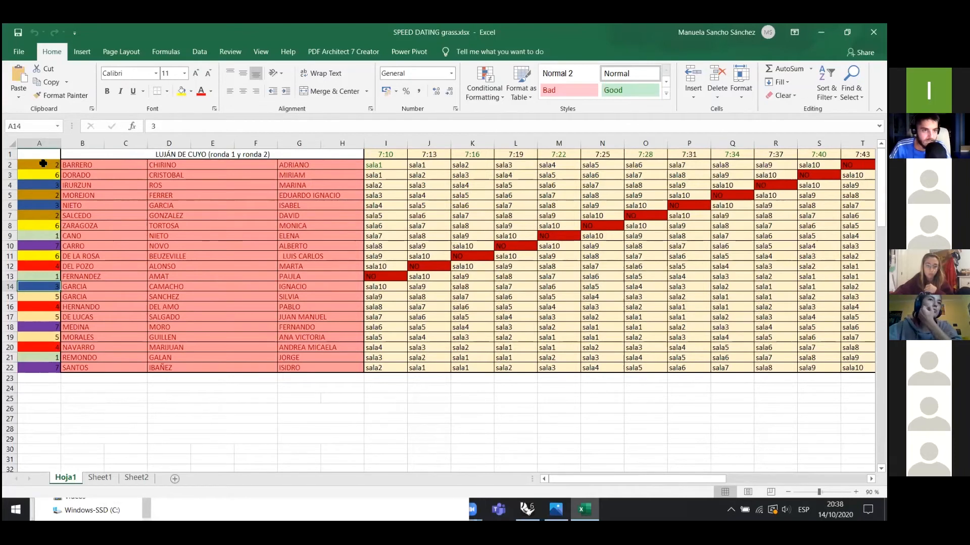
left_click(43, 164)
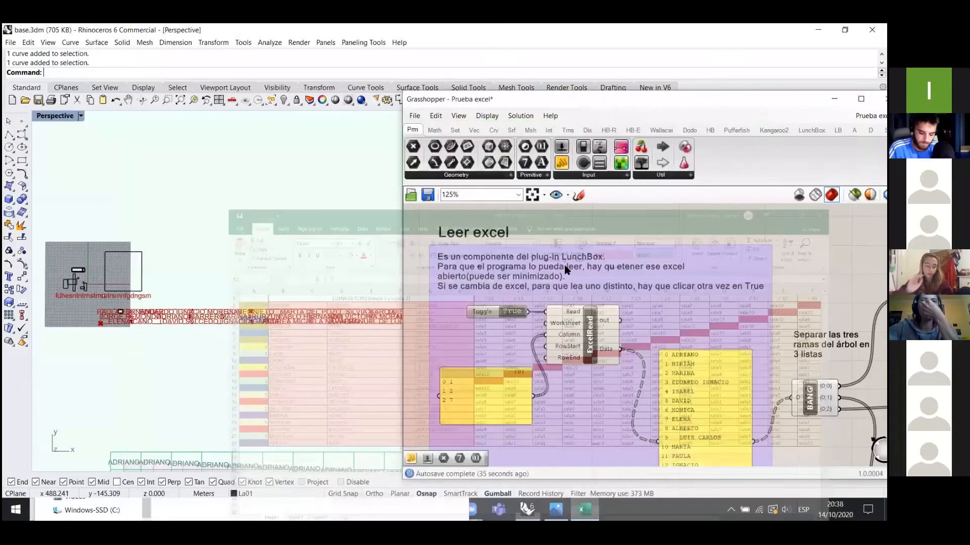
scroll(591, 317, "down", 3)
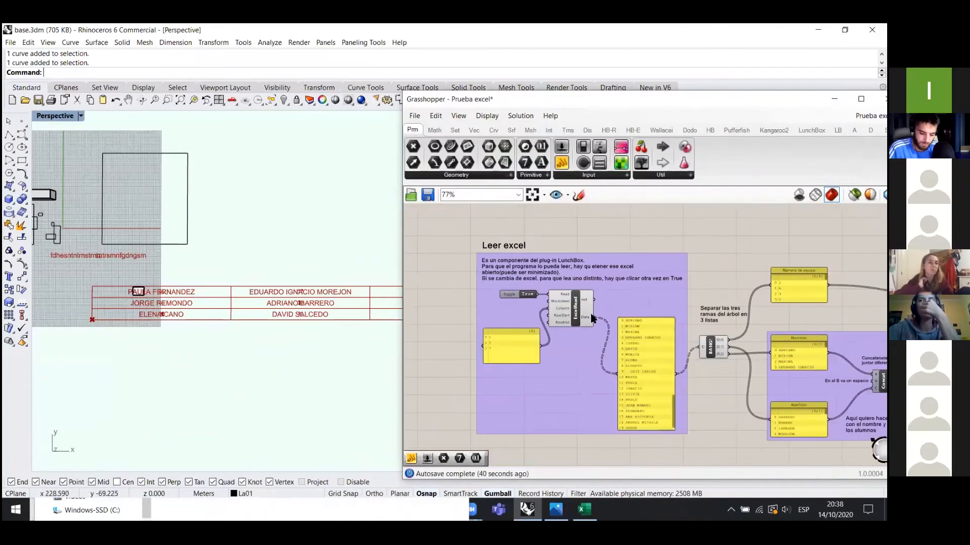
scroll(669, 355, "up", 3)
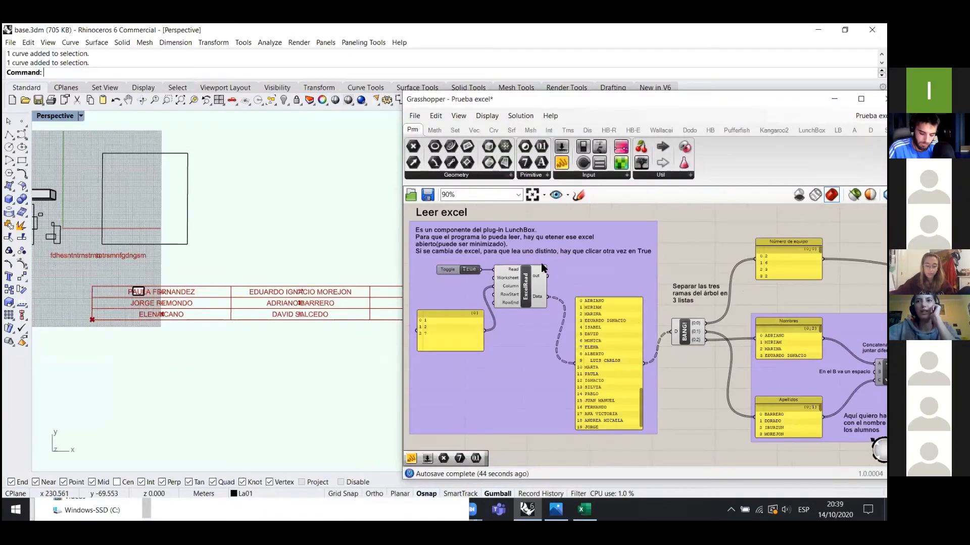
scroll(540, 267, "down", 3)
scroll(536, 242, "down", 5)
scroll(763, 403, "up", 3)
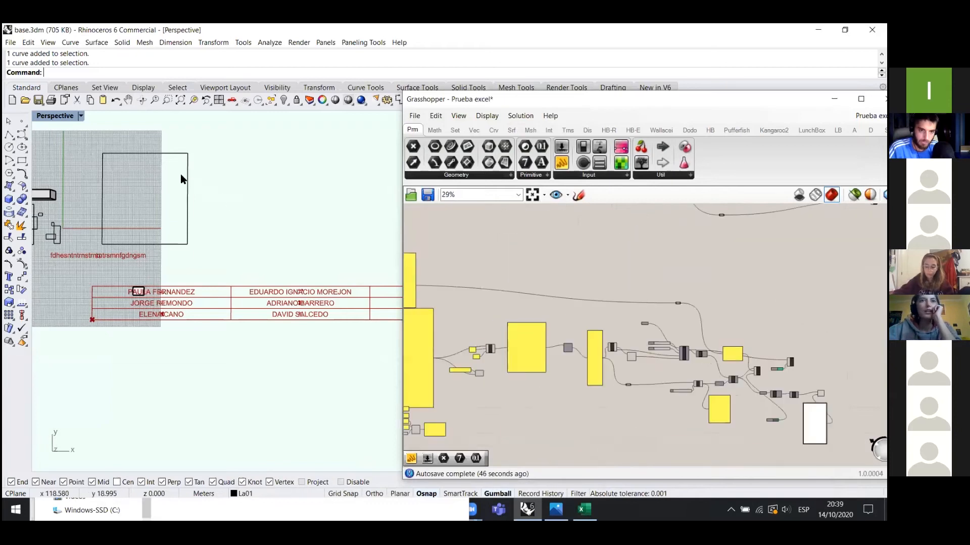
scroll(226, 201, "down", 3)
scroll(330, 362, "down", 7)
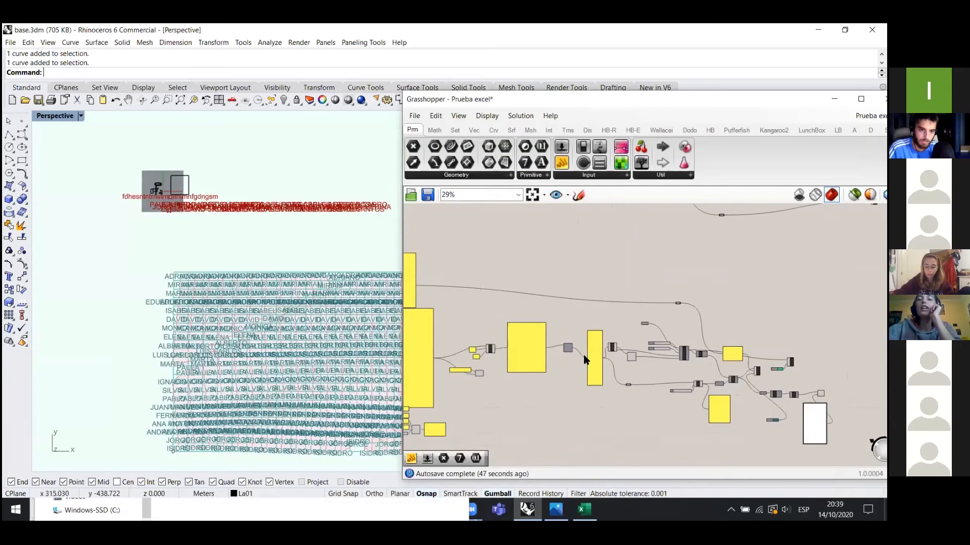
scroll(330, 361, "up", 8)
scroll(690, 422, "down", 4)
scroll(598, 294, "up", 6)
scroll(659, 290, "up", 1)
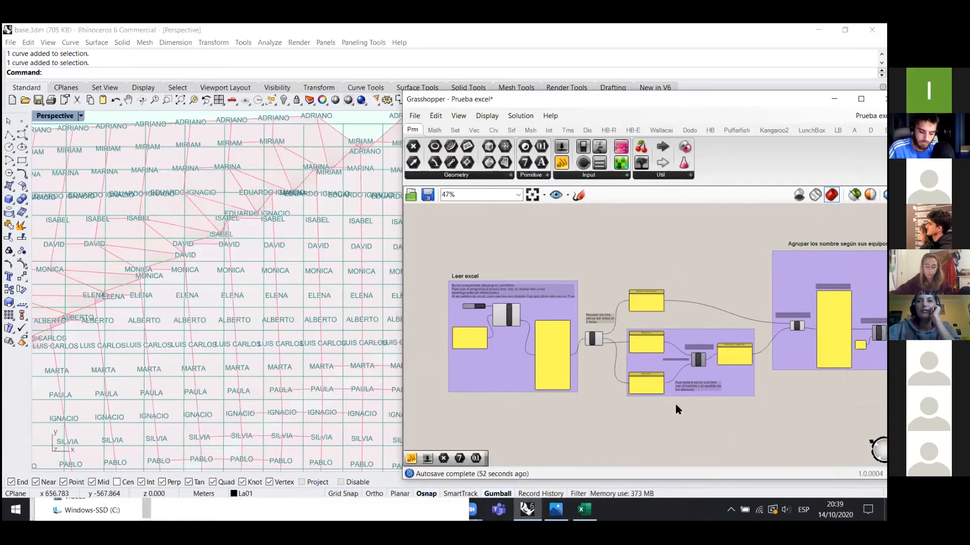
scroll(676, 406, "up", 5)
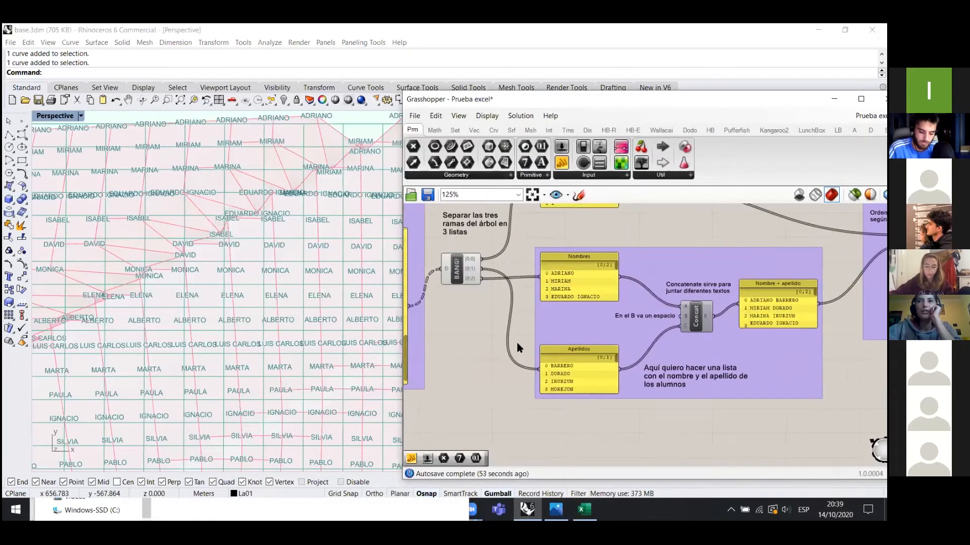
scroll(502, 317, "down", 6)
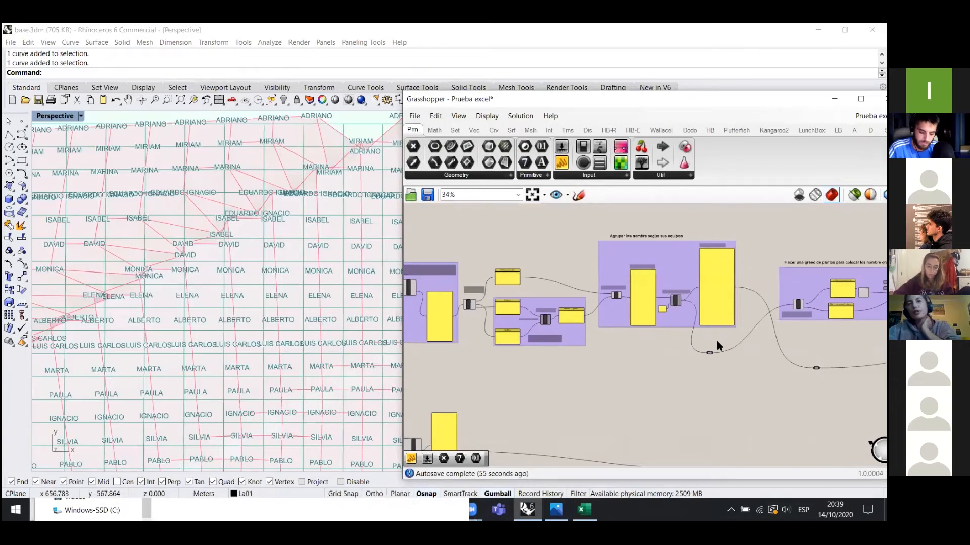
scroll(706, 265, "up", 3)
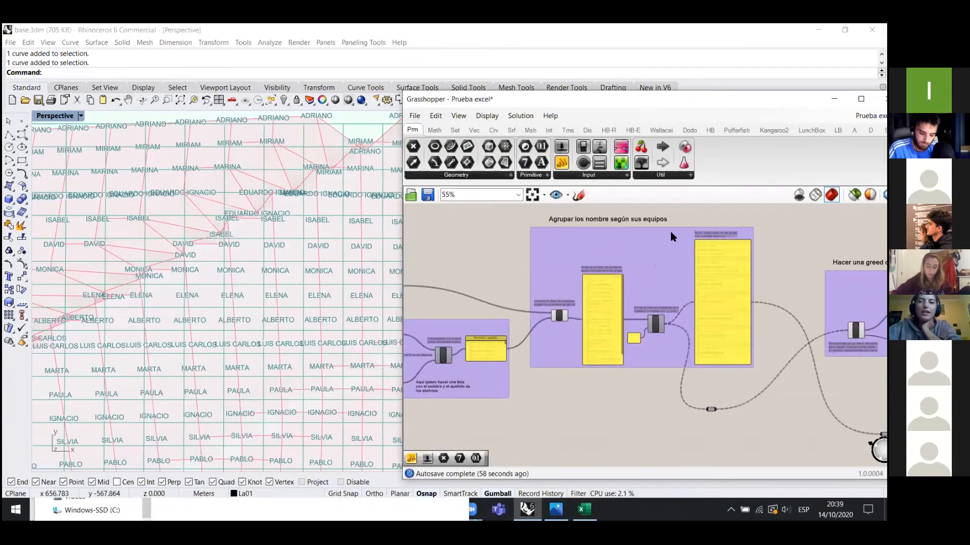
scroll(738, 244, "down", 6)
scroll(667, 313, "down", 2)
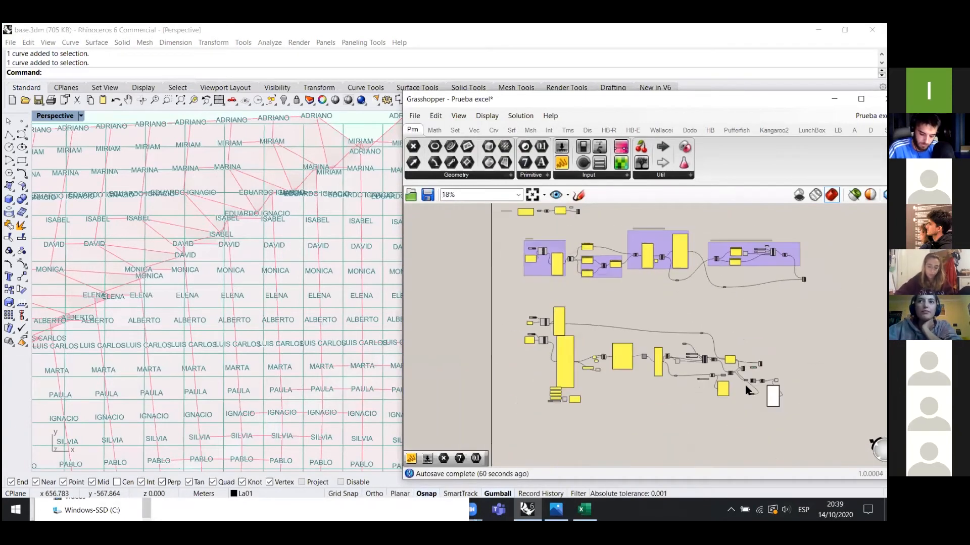
scroll(774, 345, "up", 9)
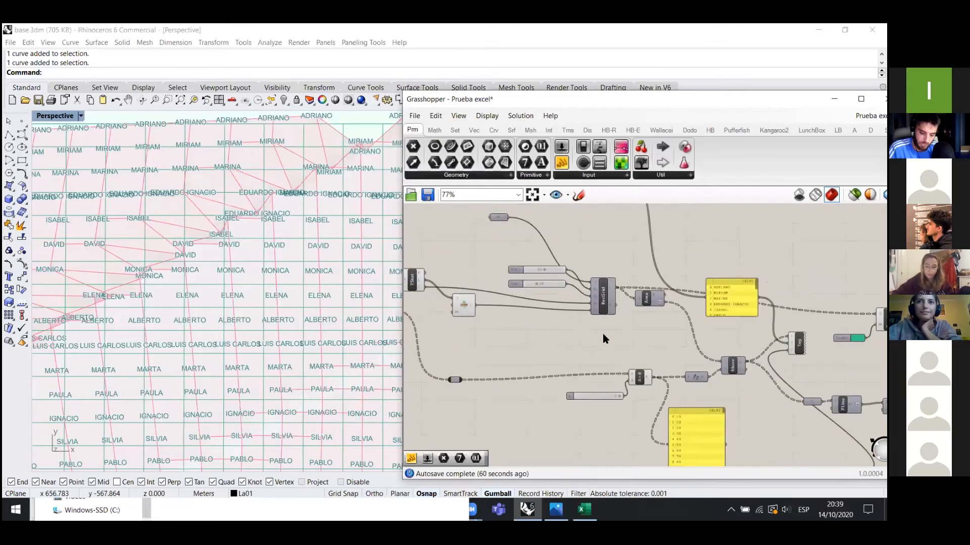
right_click_drag(412, 304, 583, 338)
scroll(583, 339, "up", 5)
scroll(565, 302, "down", 2)
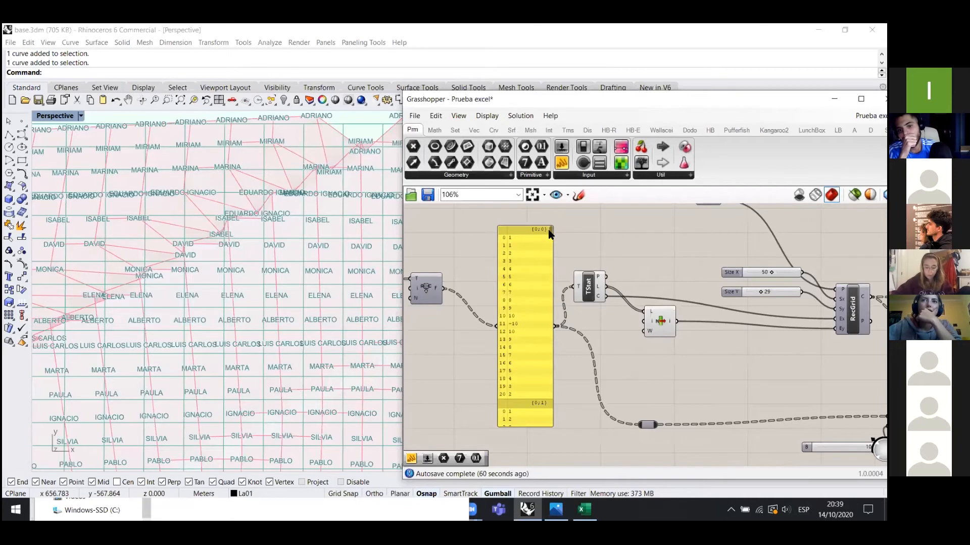
- Drag the sala room-name panel slightly lower, beside the Text Fragment component with start index 4
scroll(675, 317, "down", 4)
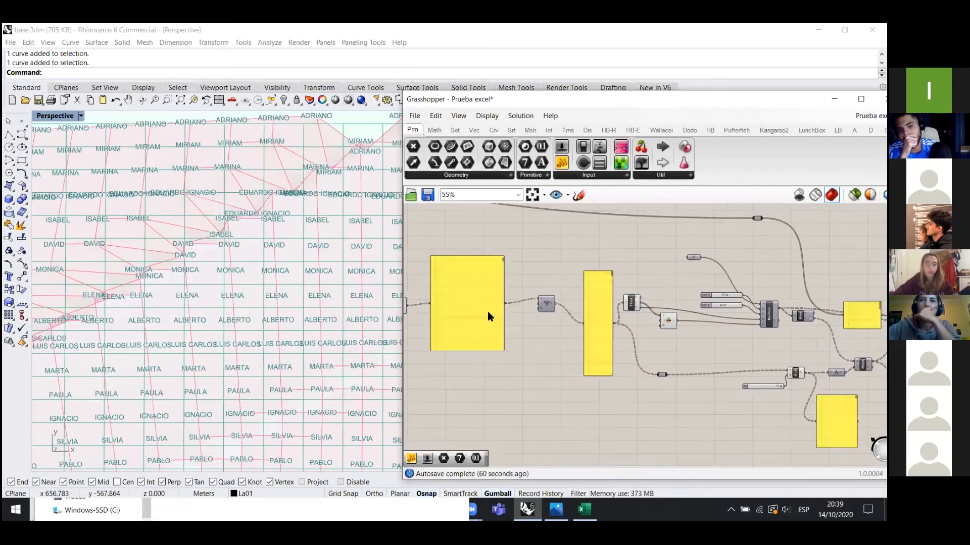
scroll(490, 313, "up", 5)
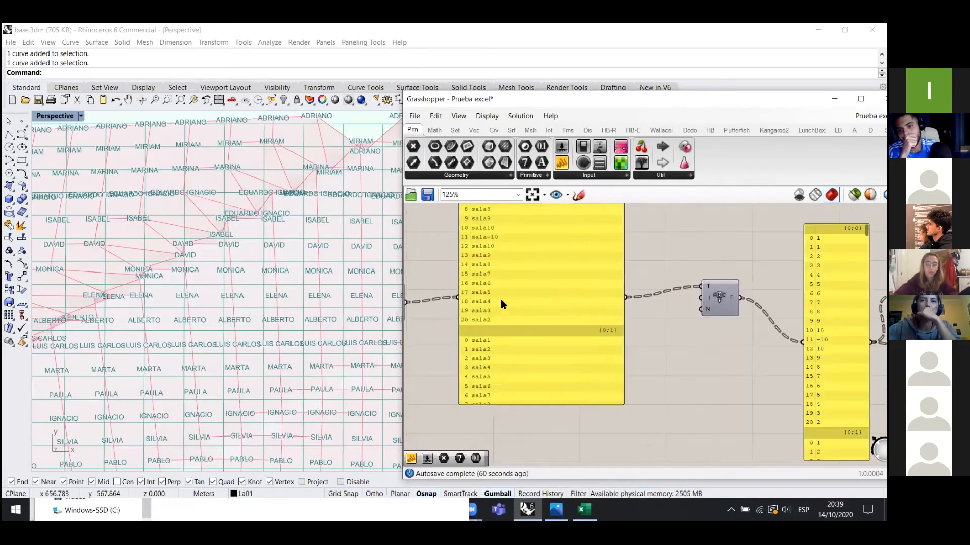
left_click_drag(489, 232, 495, 259)
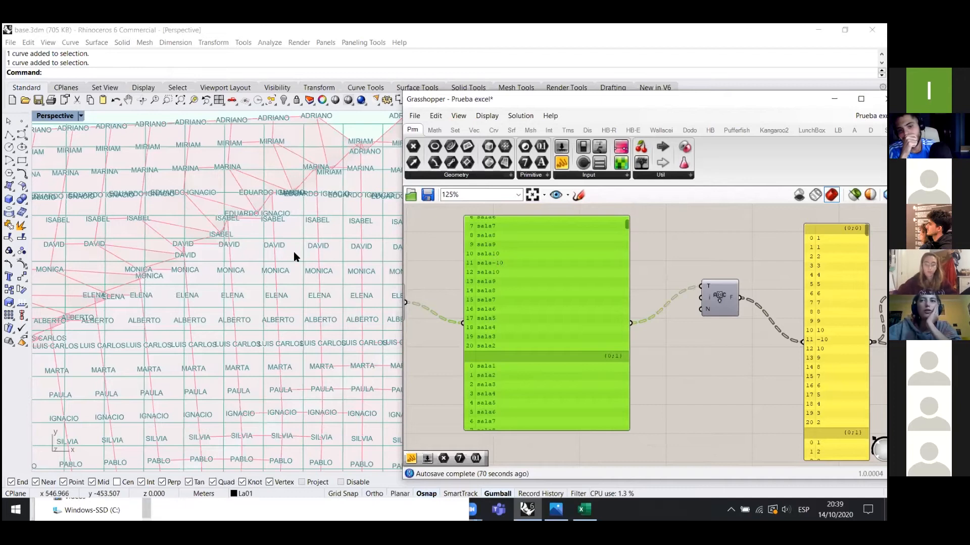
scroll(268, 237, "down", 3)
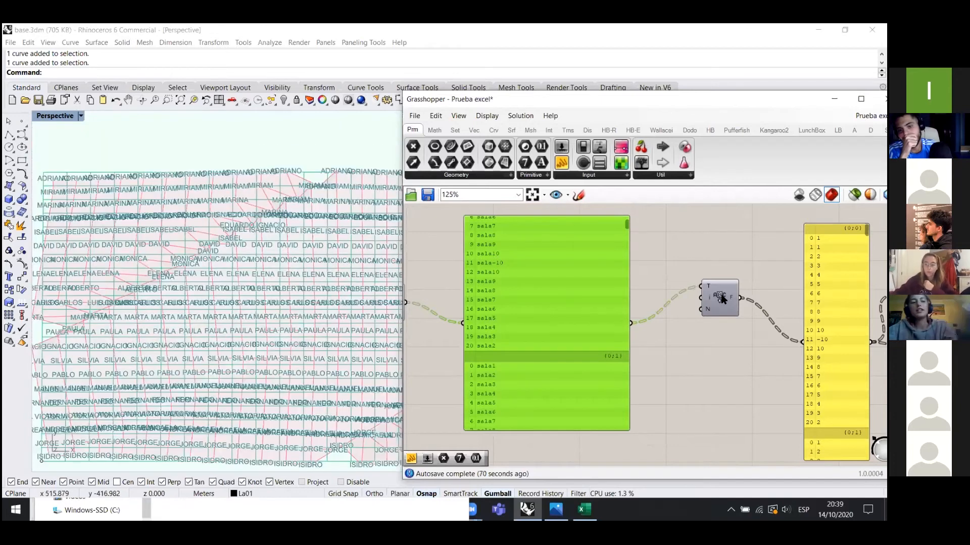
scroll(720, 303, "up", 2)
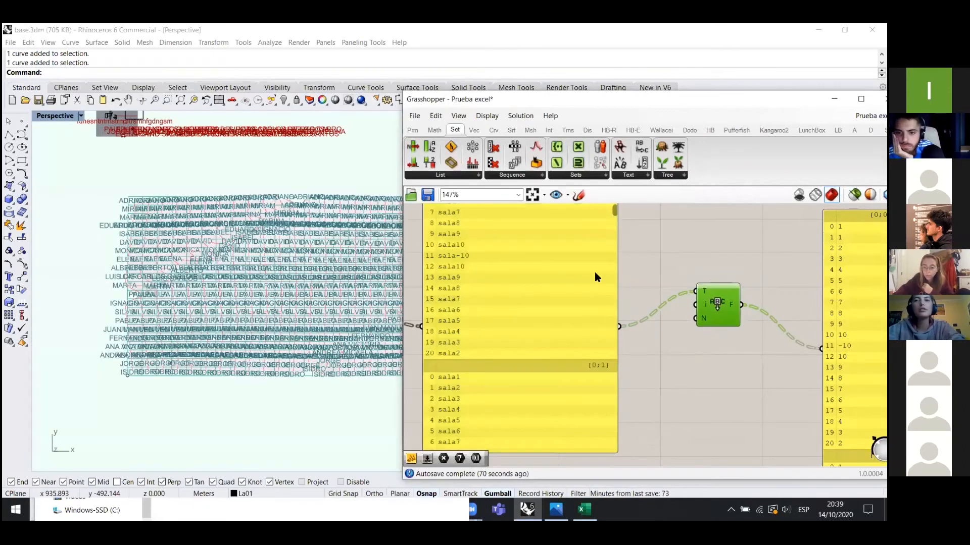
scroll(595, 275, "down", 3)
scroll(655, 298, "up", 1)
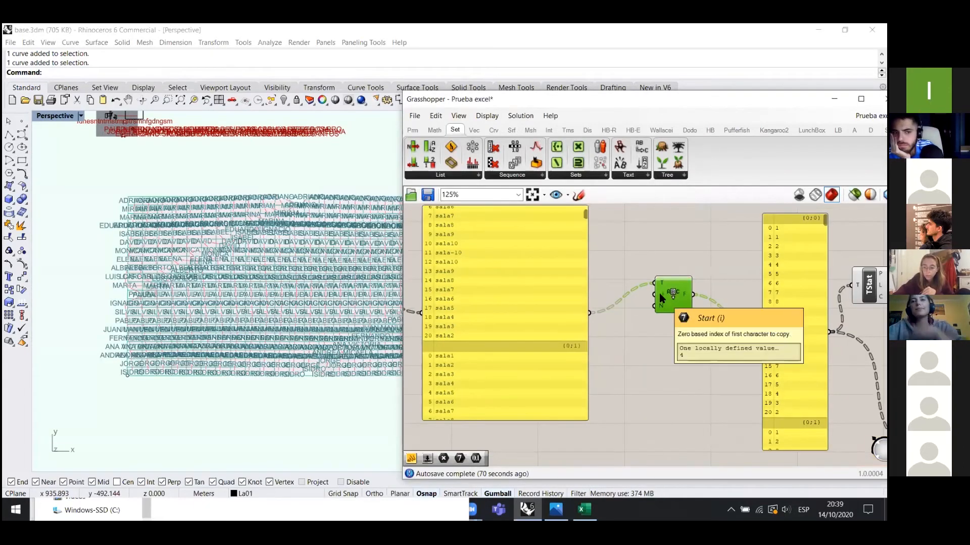
scroll(609, 291, "up", 1)
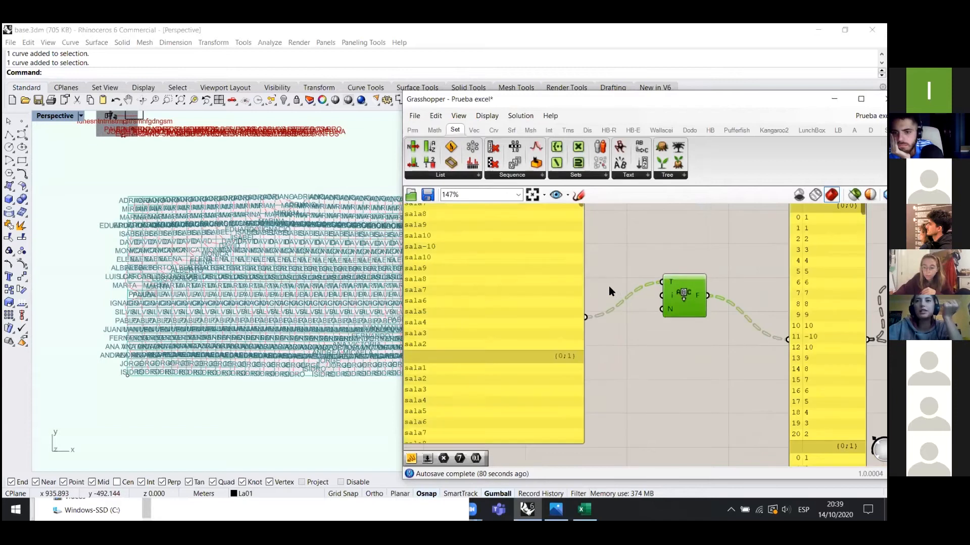
right_click(671, 298)
mouse_move(709, 406)
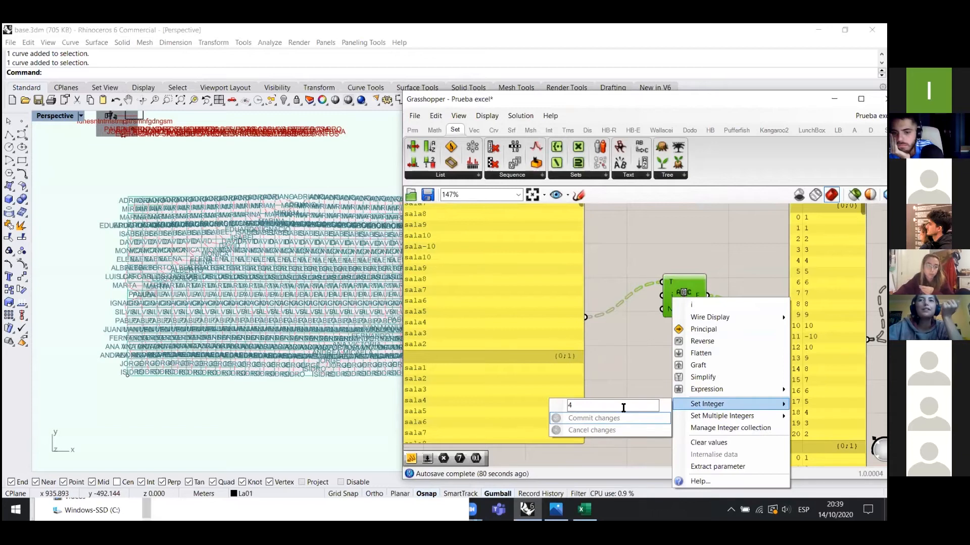
left_click(632, 325)
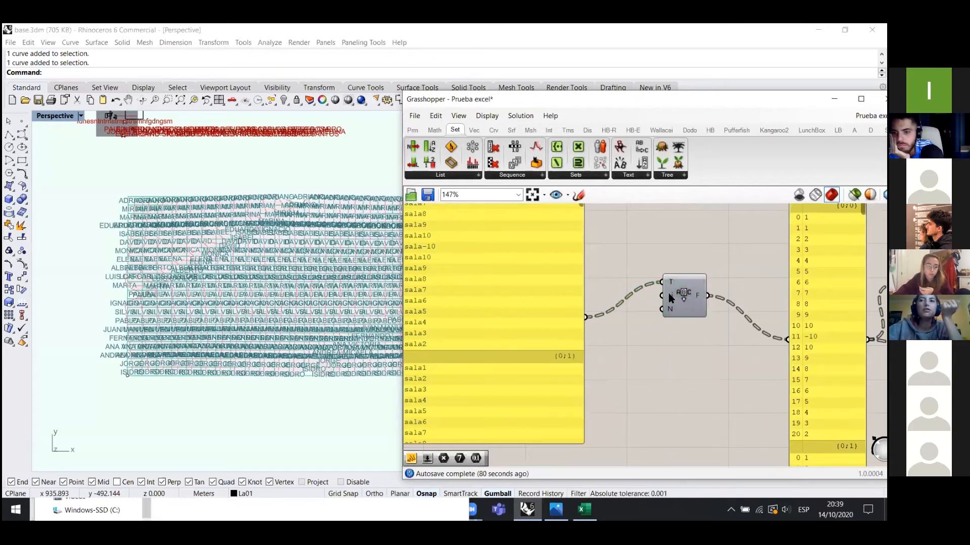
mouse_move(669, 295)
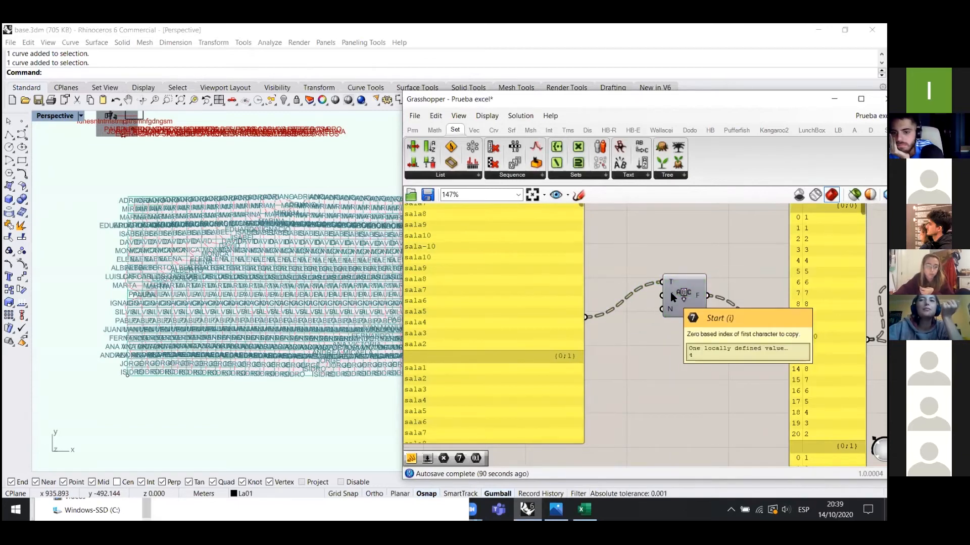
right_click(671, 295)
mouse_move(699, 404)
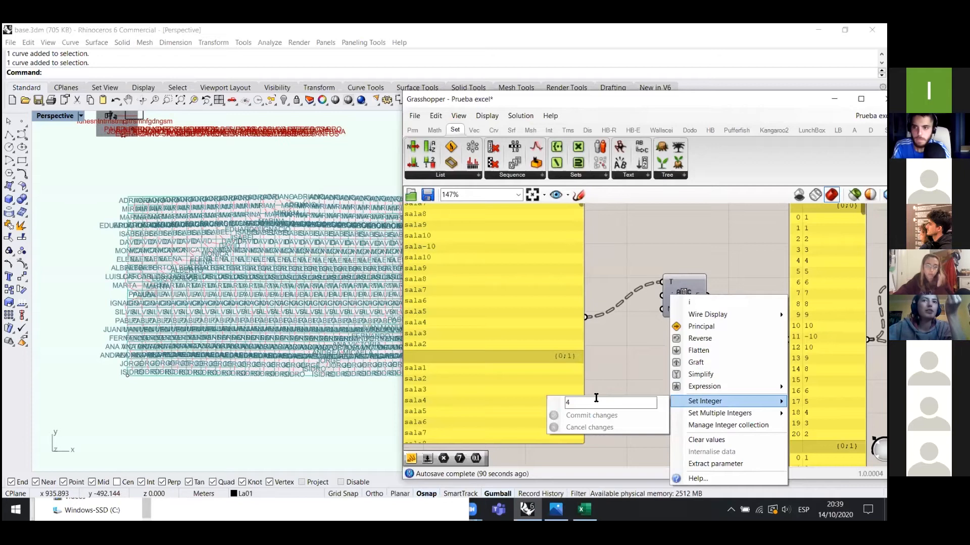
left_click(594, 402)
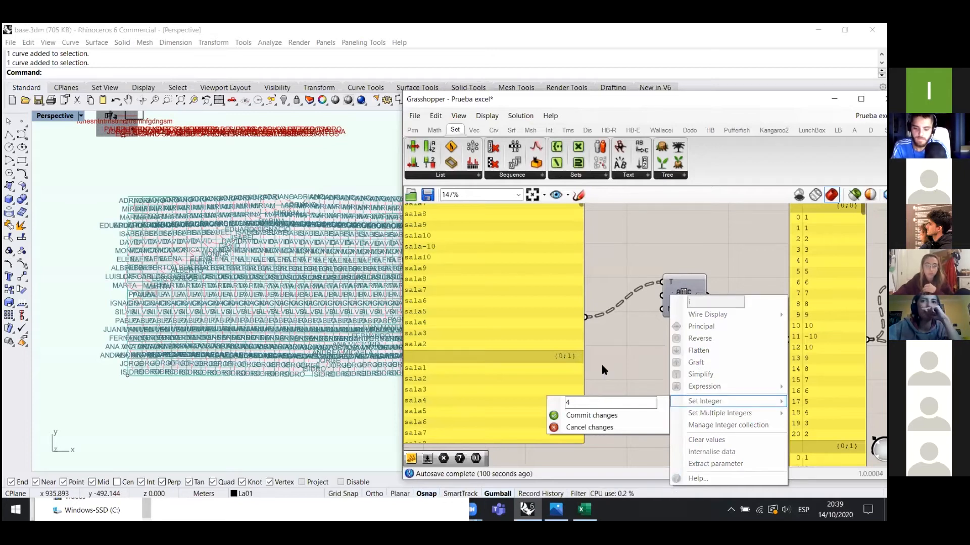
key("Return")
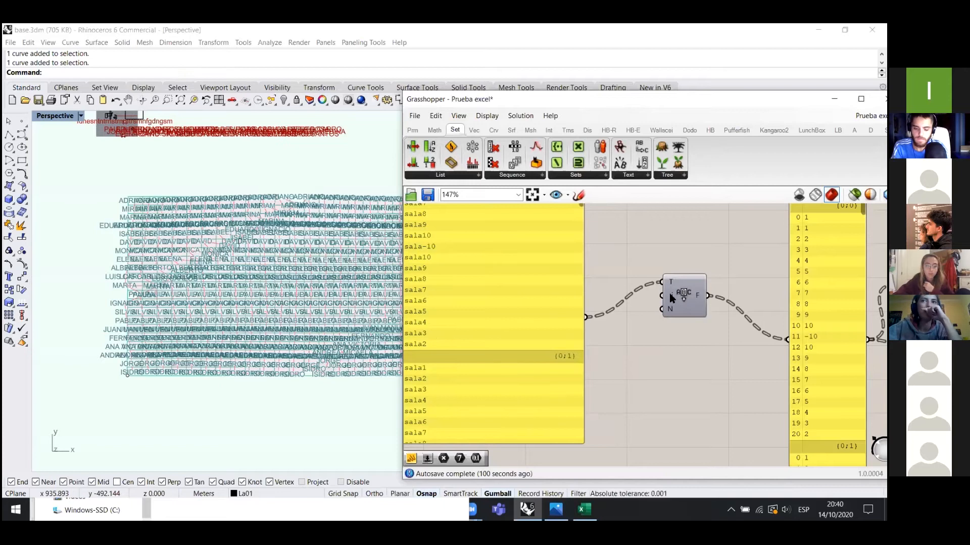
right_click(671, 295)
left_click_drag(586, 403, 533, 398)
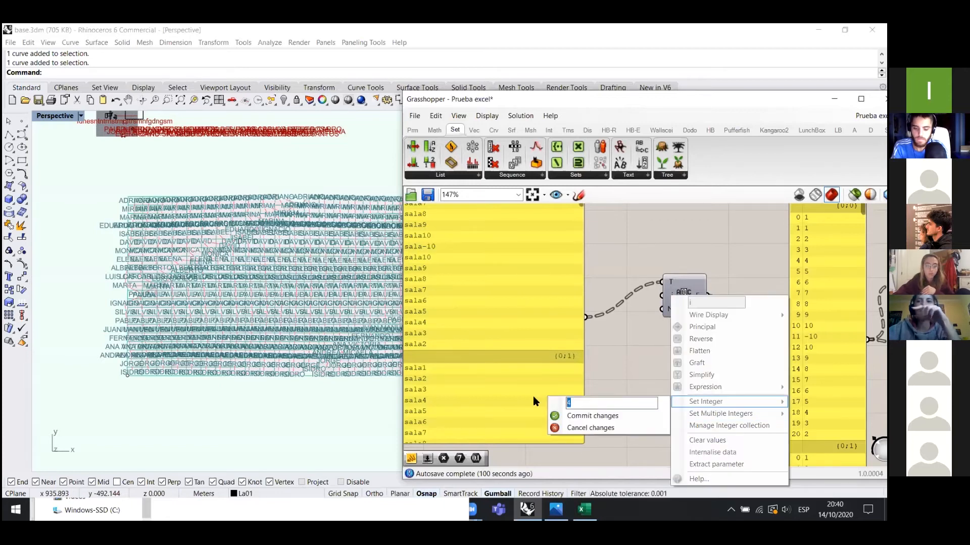
left_click(550, 417)
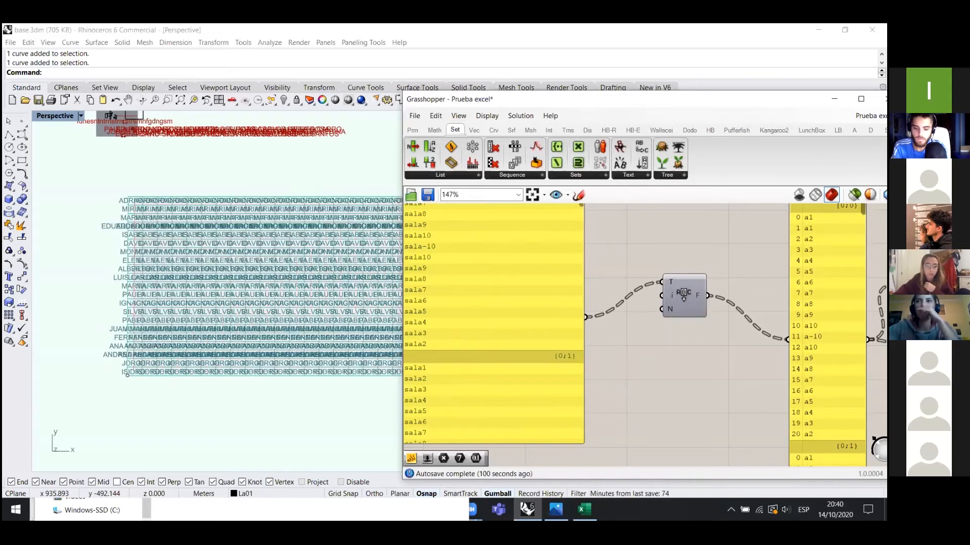
right_click(669, 297)
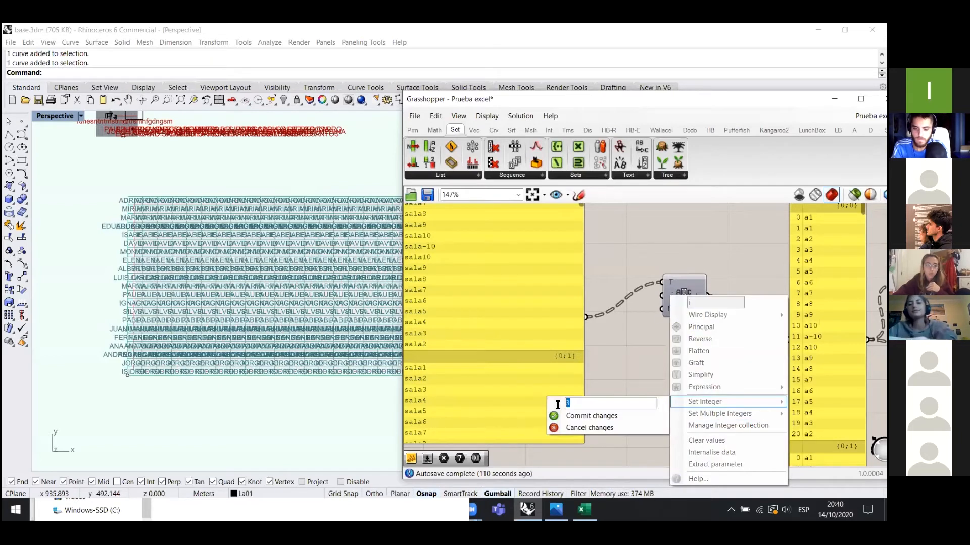
left_click(556, 414)
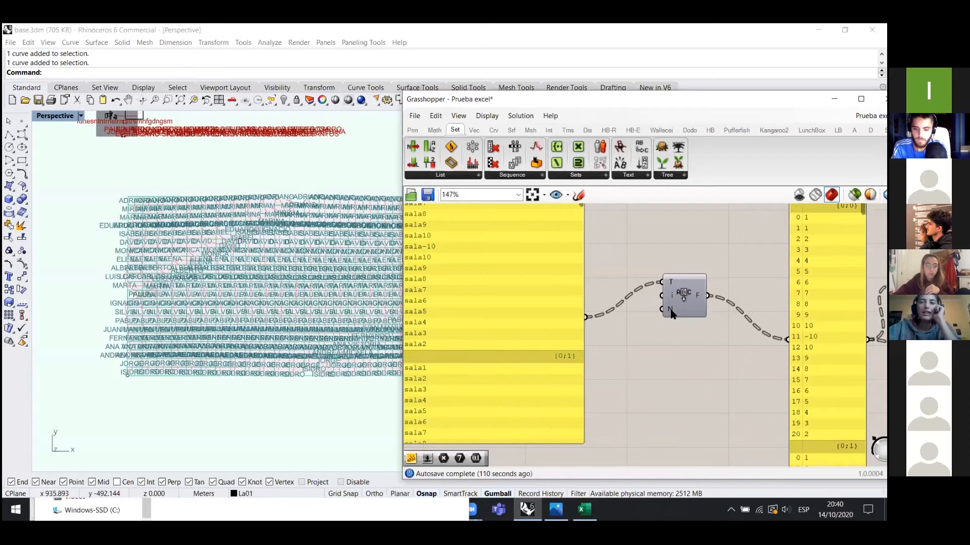
right_click(669, 310)
left_click(641, 355)
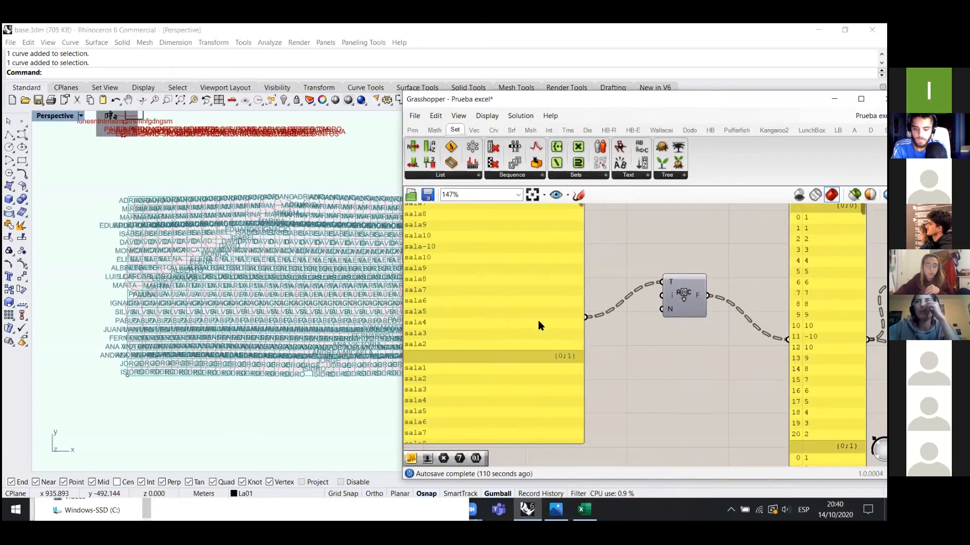
scroll(583, 297, "down", 3)
scroll(635, 282, "up", 1)
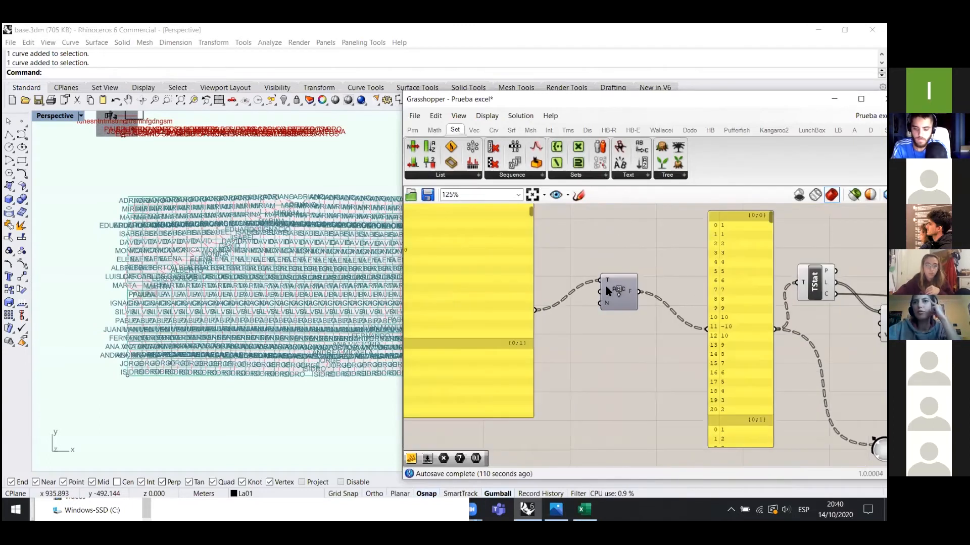
scroll(543, 292, "down", 1)
scroll(791, 293, "up", 2)
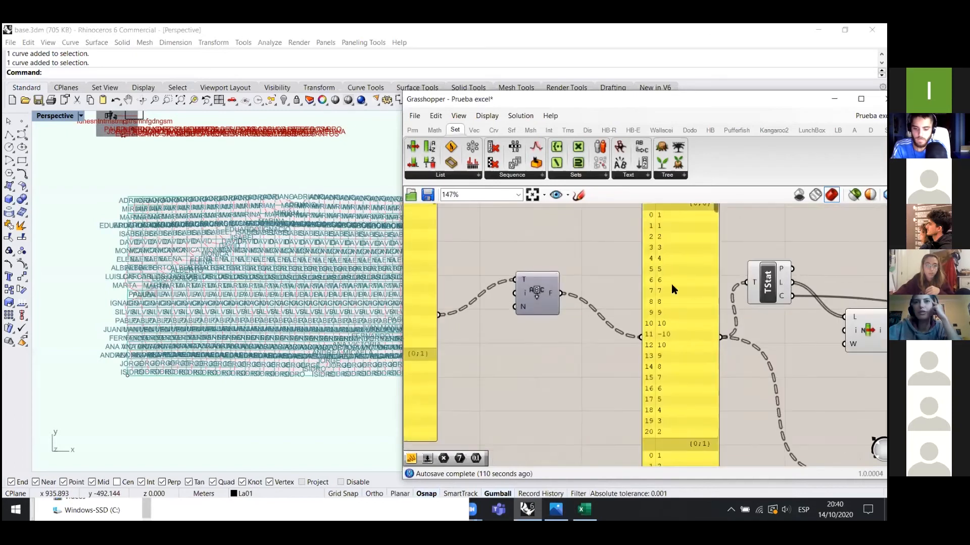
scroll(629, 303, "down", 2)
mouse_move(665, 239)
left_mouse_down()
mouse_move(661, 392)
mouse_move(676, 229)
left_mouse_up()
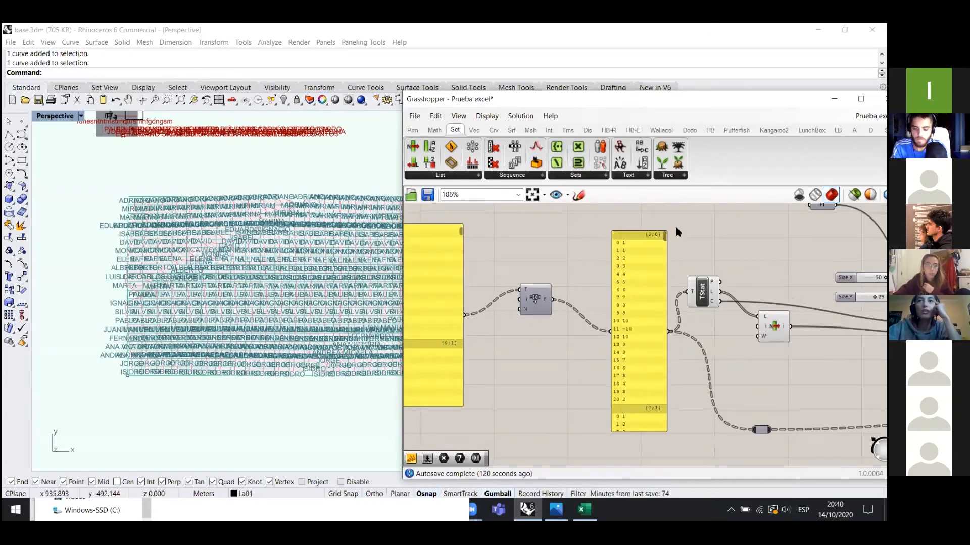
scroll(515, 308, "down", 3)
scroll(664, 326, "up", 2)
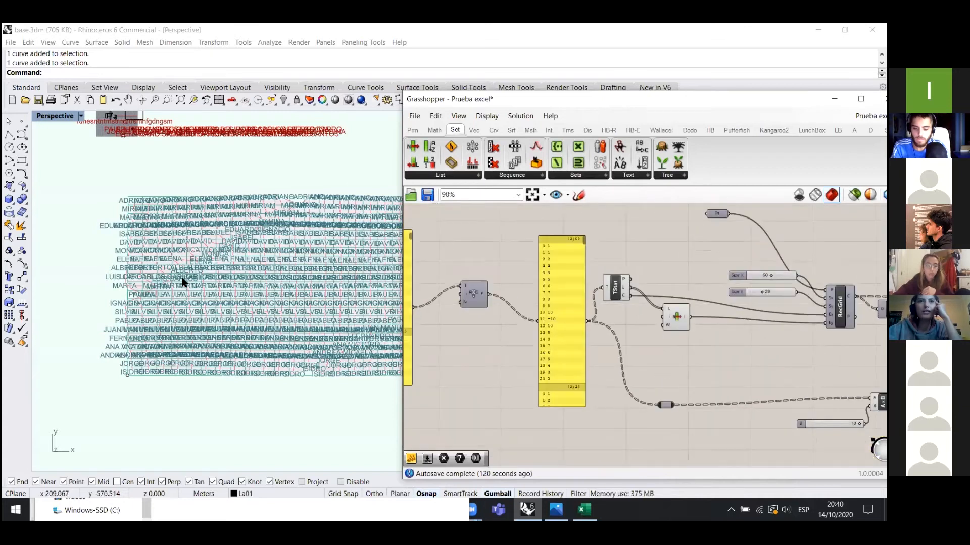
scroll(157, 263, "up", 2)
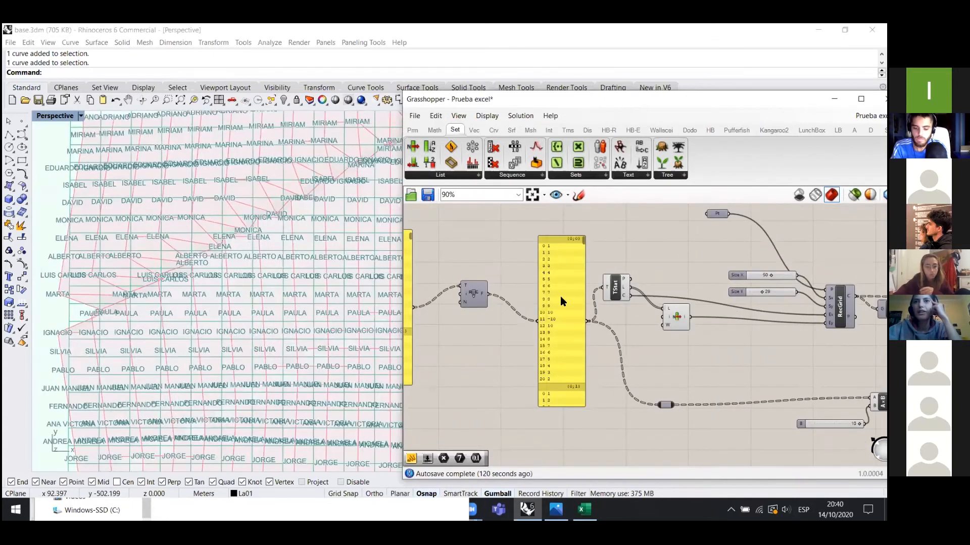
scroll(638, 286, "up", 3)
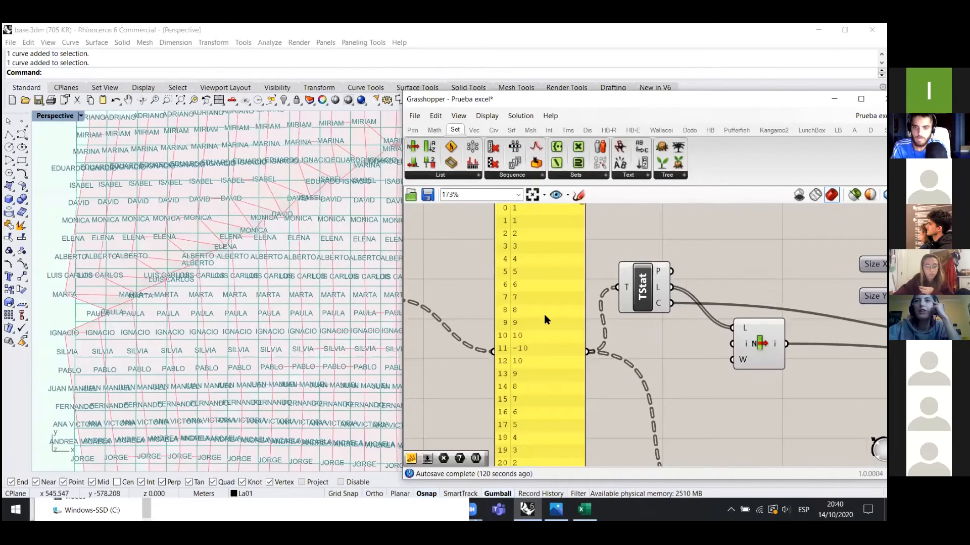
scroll(680, 395, "down", 3)
- Orbit the Rhino view to see the grid of name labels tilted
scroll(193, 279, "down", 3)
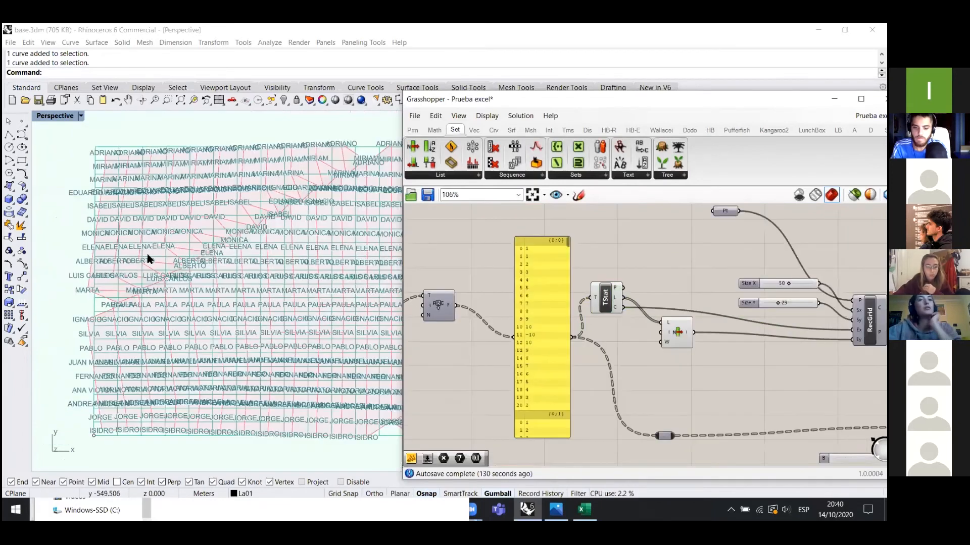
scroll(222, 298, "up", 2)
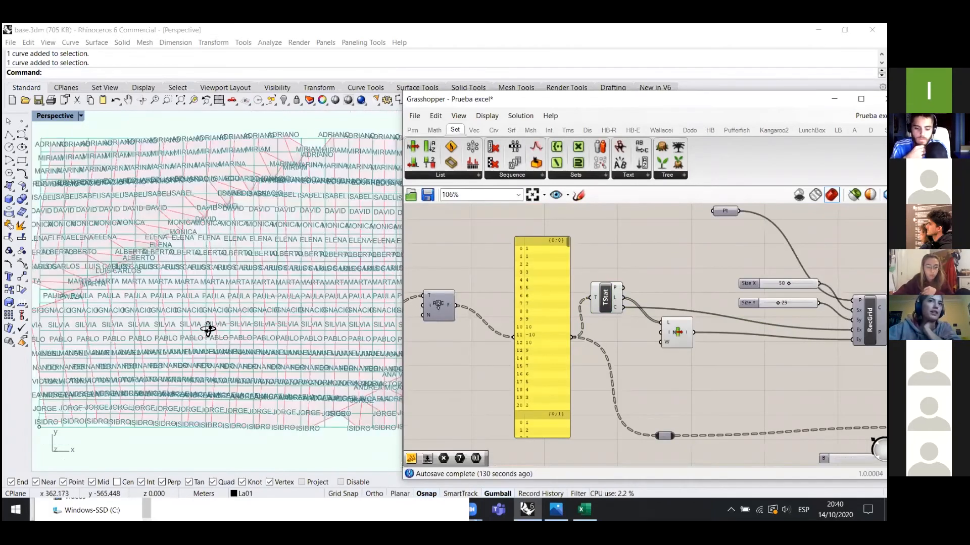
right_click_drag(217, 340, 254, 330)
scroll(252, 330, "down", 2)
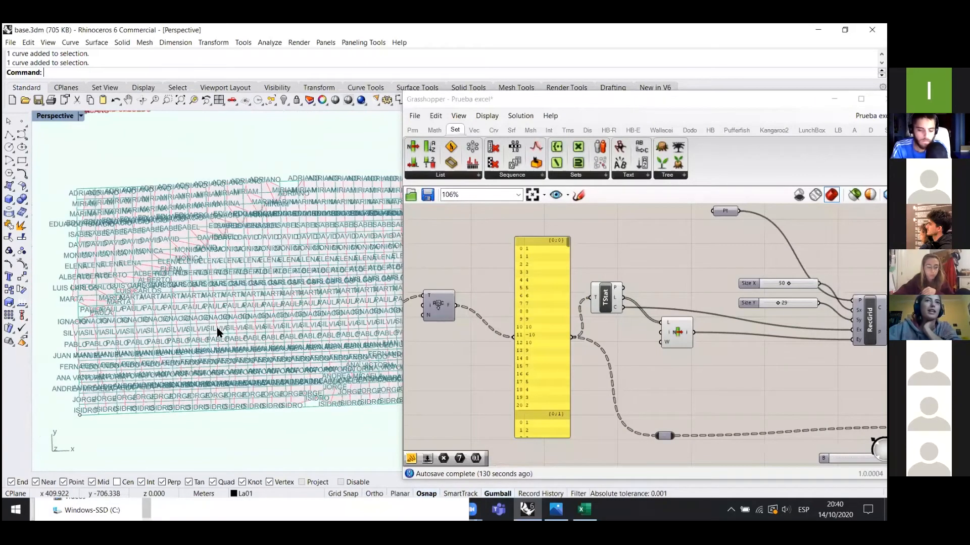
scroll(144, 298, "down", 1)
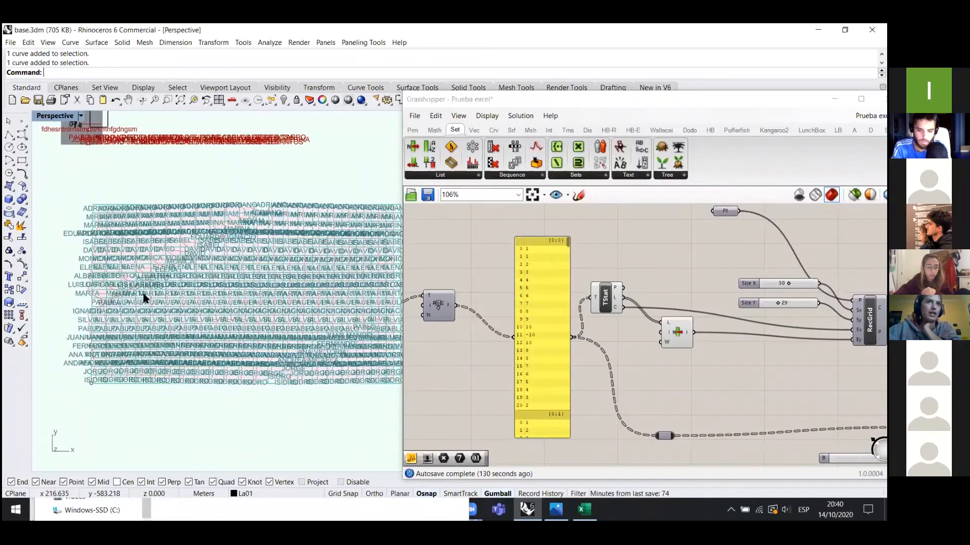
scroll(160, 289, "up", 2)
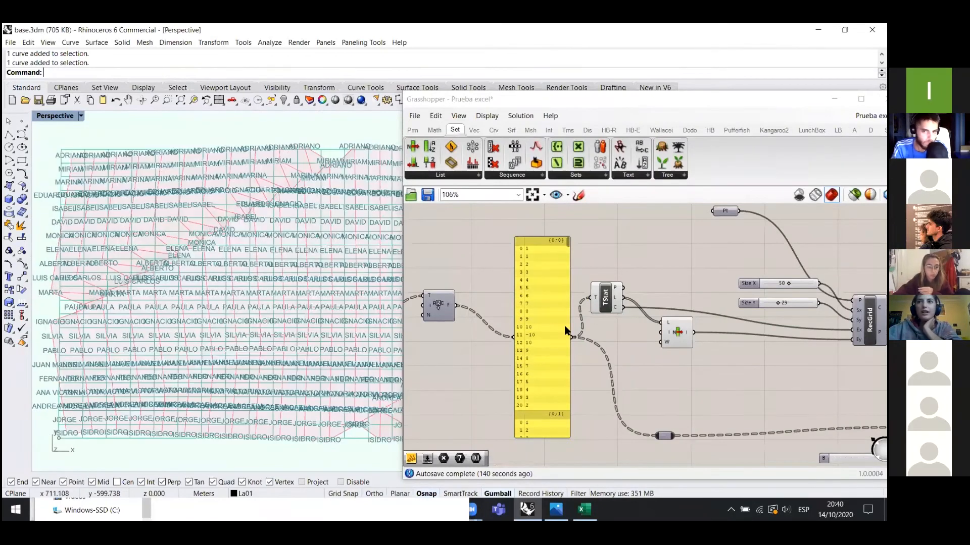
scroll(586, 328, "down", 7)
- Window-select the downstream components and disable their preview with Ctrl+Q
left_click_drag(804, 435, 586, 260)
key("ctrl+q")
left_click(603, 310)
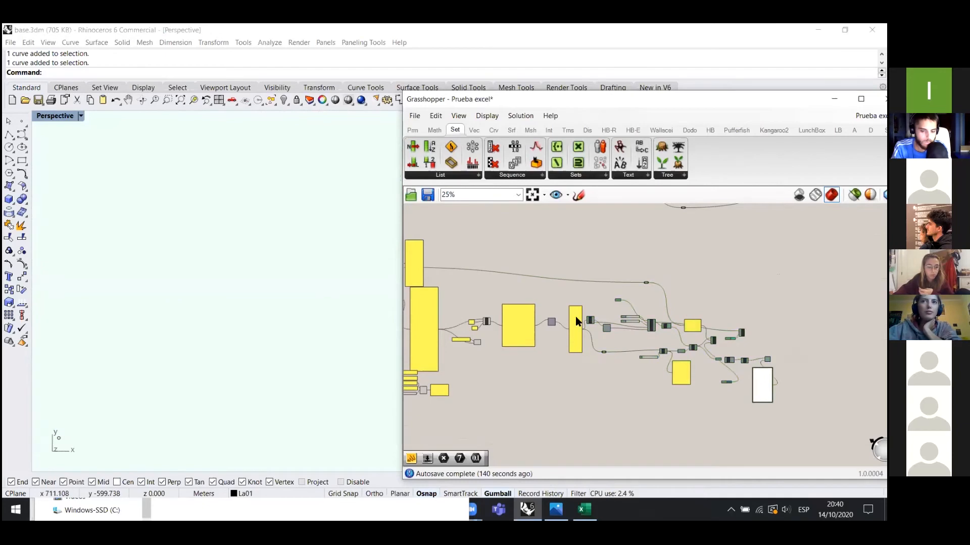
- Select the yellow values panel, the Tree Statistics component and the rectangular grid component
scroll(529, 337, "up", 8)
left_click(616, 322)
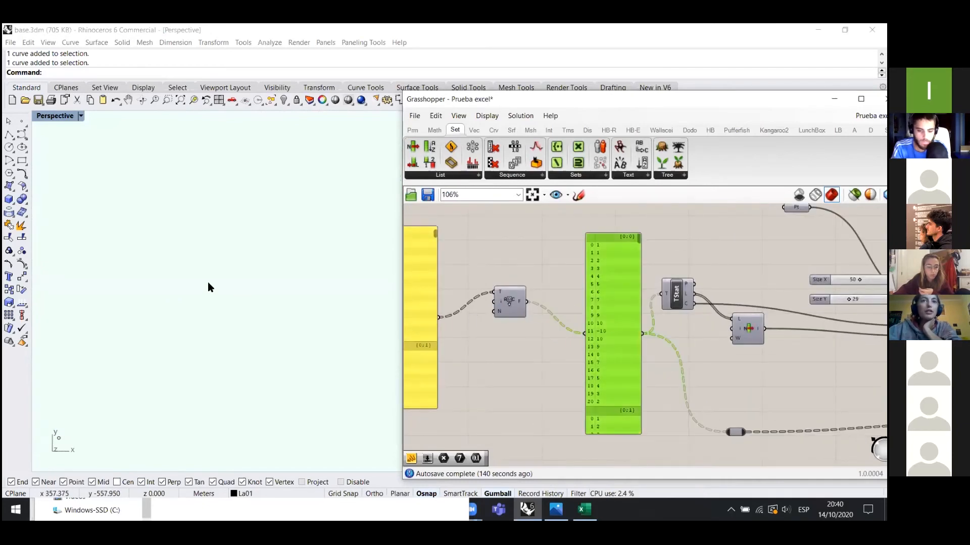
scroll(617, 354, "up", 3)
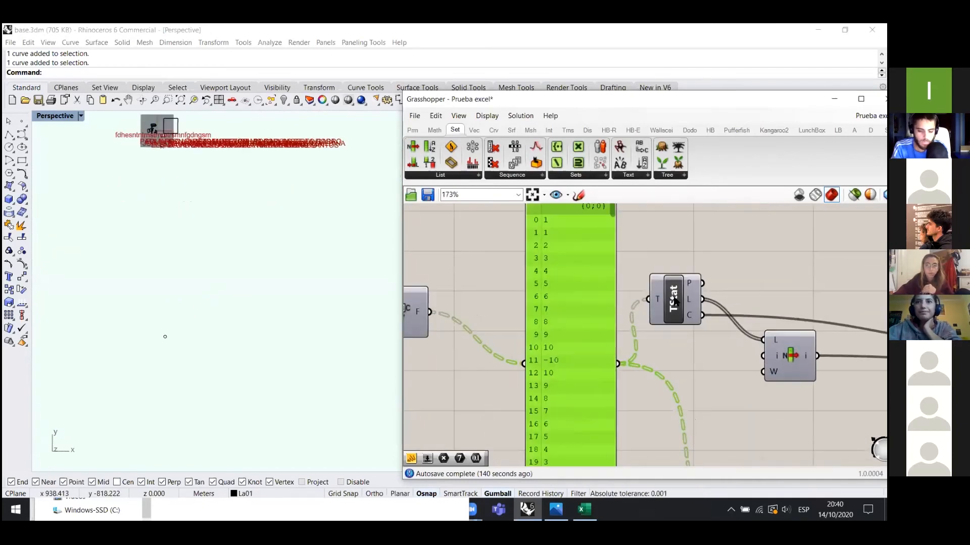
left_click(673, 304)
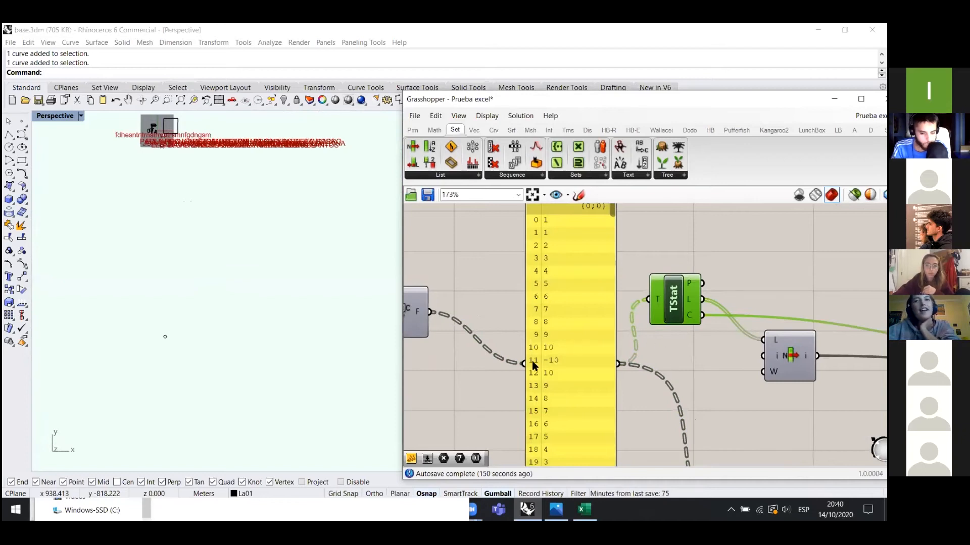
scroll(533, 361, "down", 4)
scroll(765, 373, "up", 3)
left_click(839, 328)
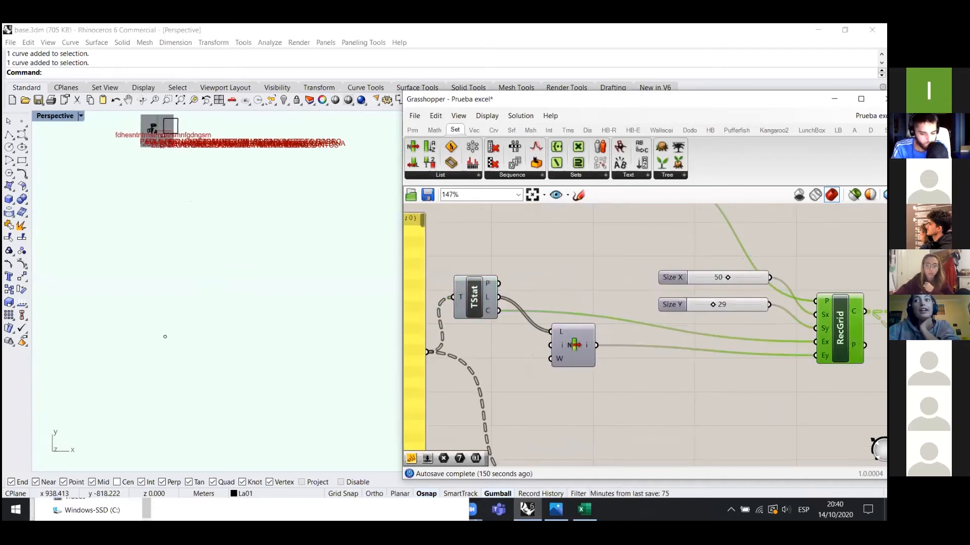
- Turn the rectangular grid component's preview back on and deselect it
middle_click(740, 384)
left_click(771, 336)
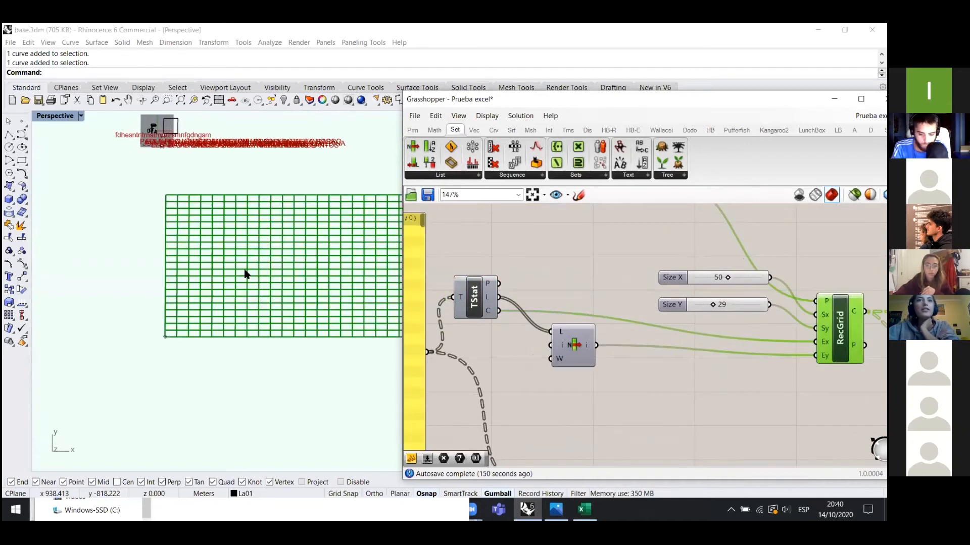
left_click(168, 298)
scroll(263, 228, "up", 6)
scroll(139, 278, "down", 6)
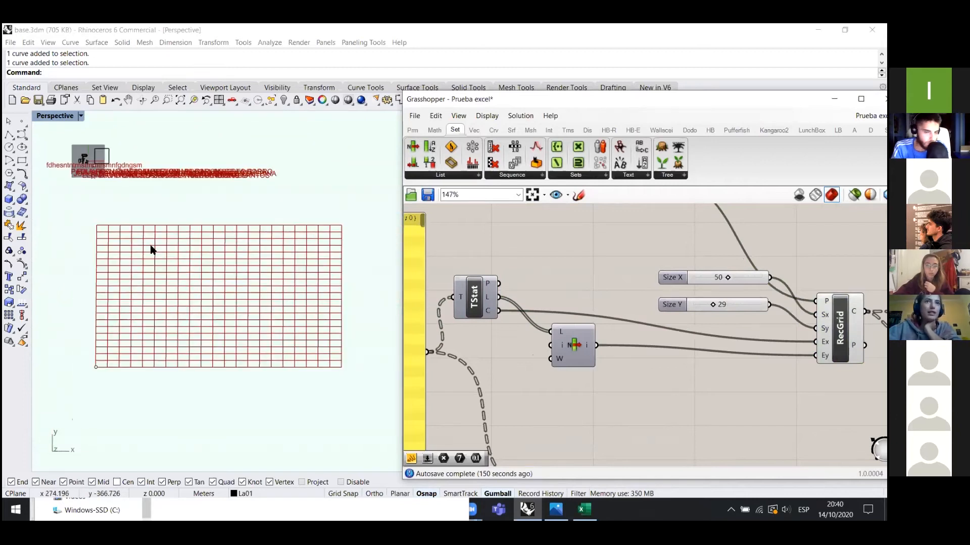
scroll(152, 249, "up", 2)
- In Excel, select the room data block I2:V22 to count its rows, then return to Rhino
left_click(584, 510)
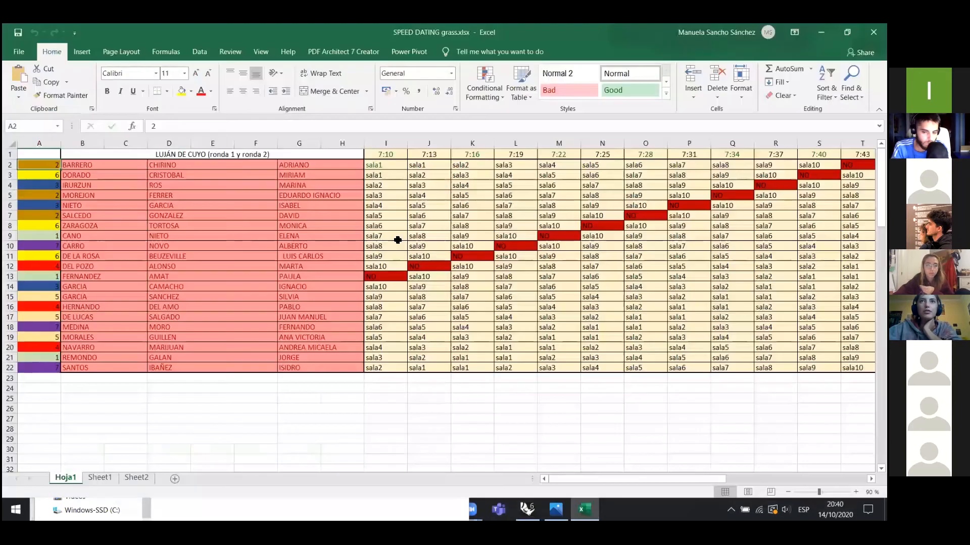
scroll(396, 240, "down", 1)
scroll(480, 197, "up", 1)
left_click_drag(385, 156, 796, 373)
key("alt+Tab")
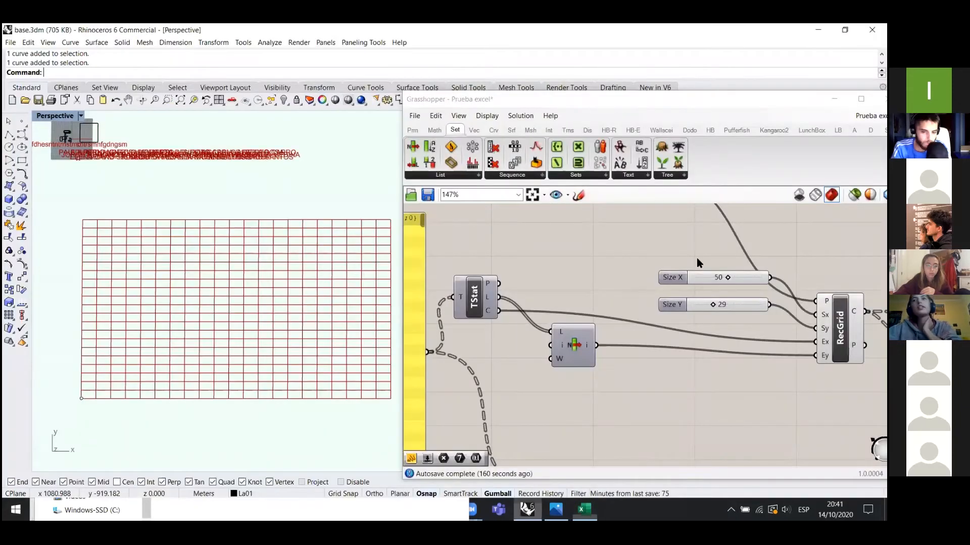
- Add a Square Grid component beside the rectangular grid, then delete it
right_click_drag(584, 357, 531, 368)
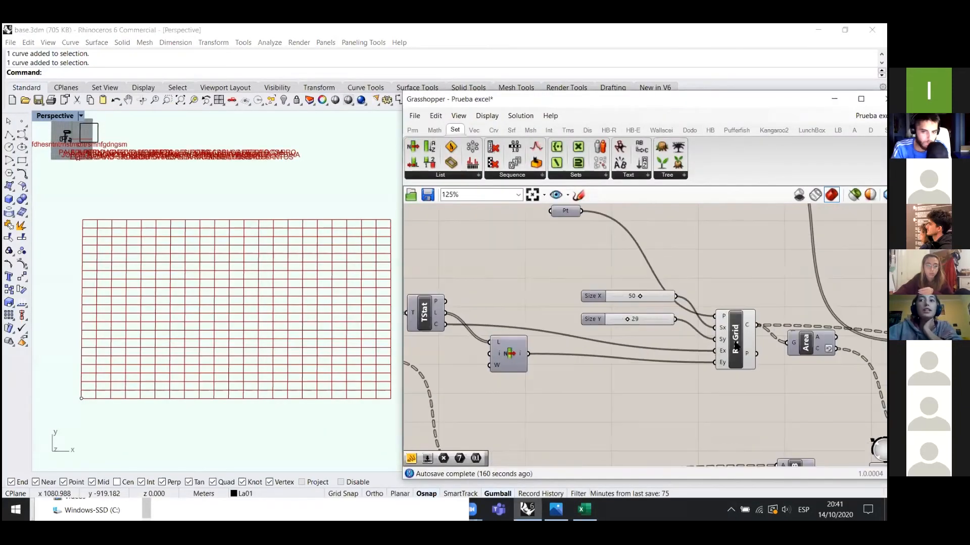
left_click(735, 339)
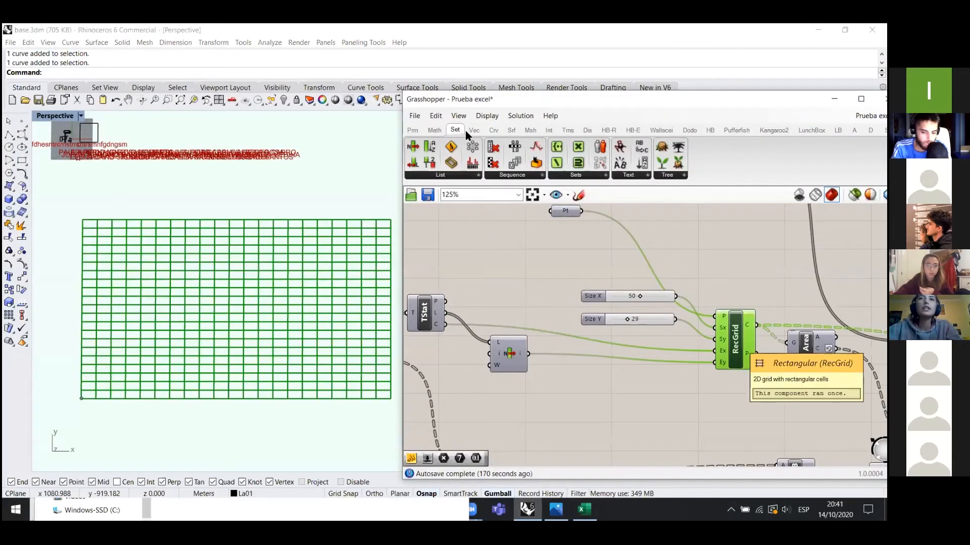
left_click(433, 131)
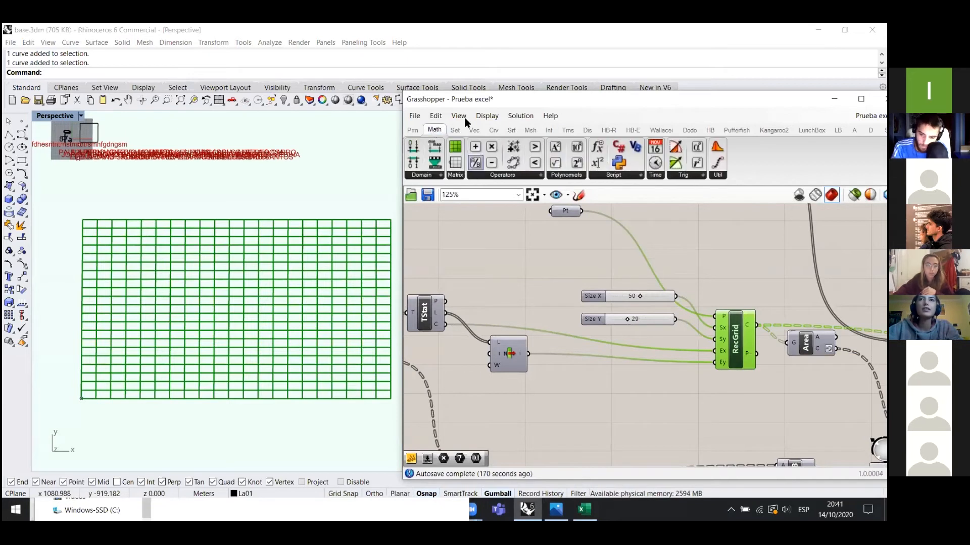
left_click(474, 131)
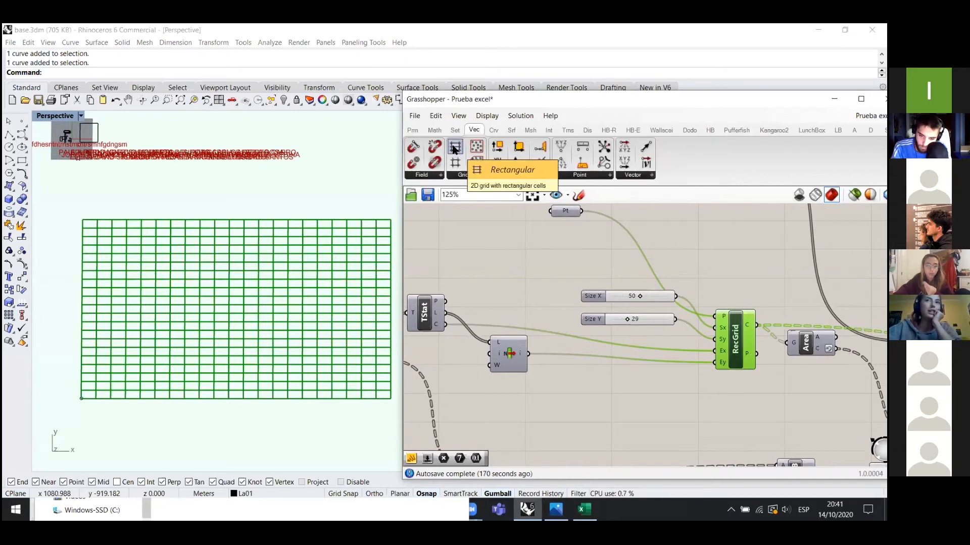
left_click_drag(455, 162, 716, 232)
left_click(716, 235)
scroll(722, 263, "up", 3)
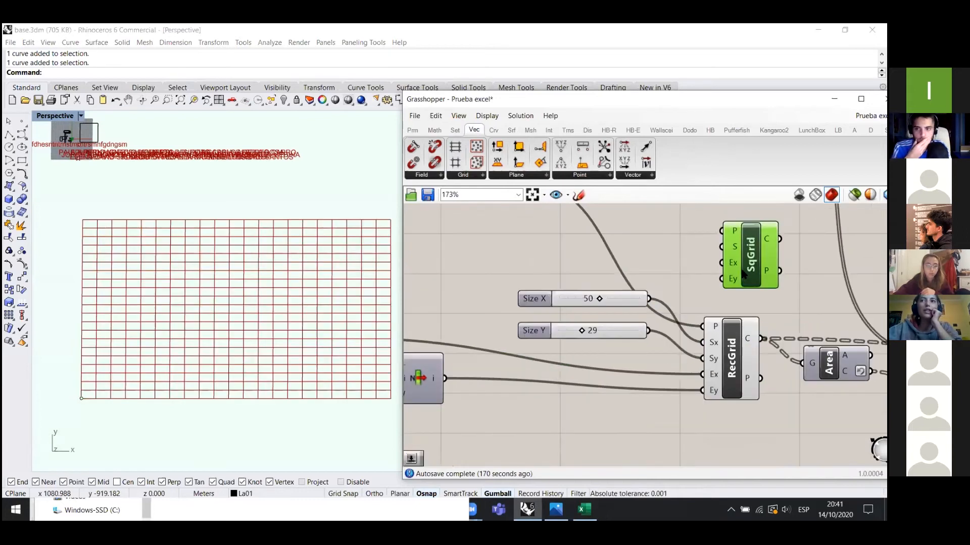
left_click_drag(723, 287, 721, 286)
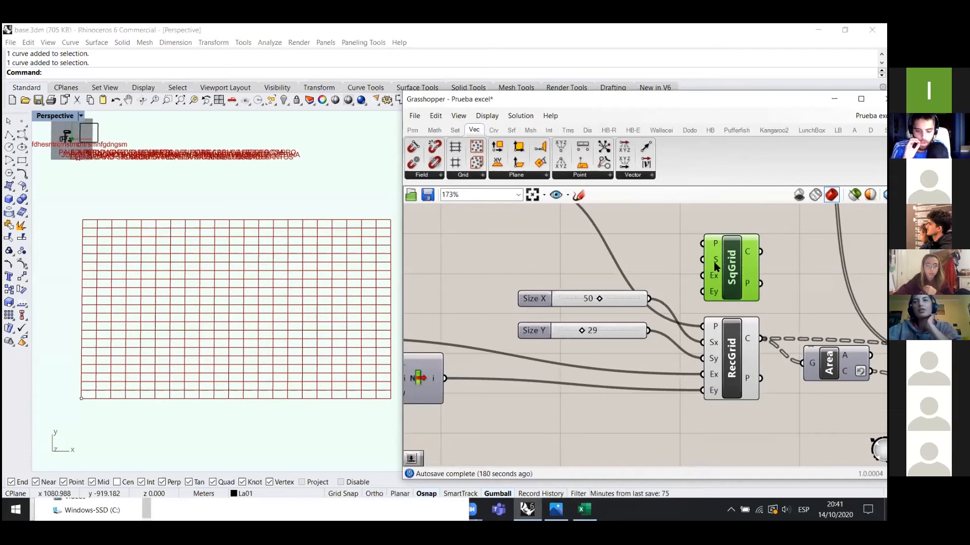
left_click_drag(714, 262, 701, 261)
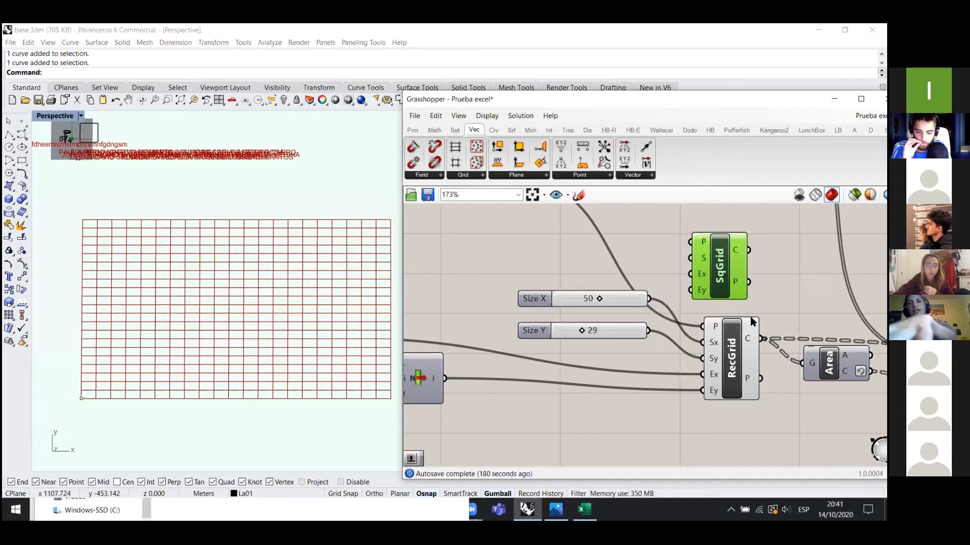
key("Delete")
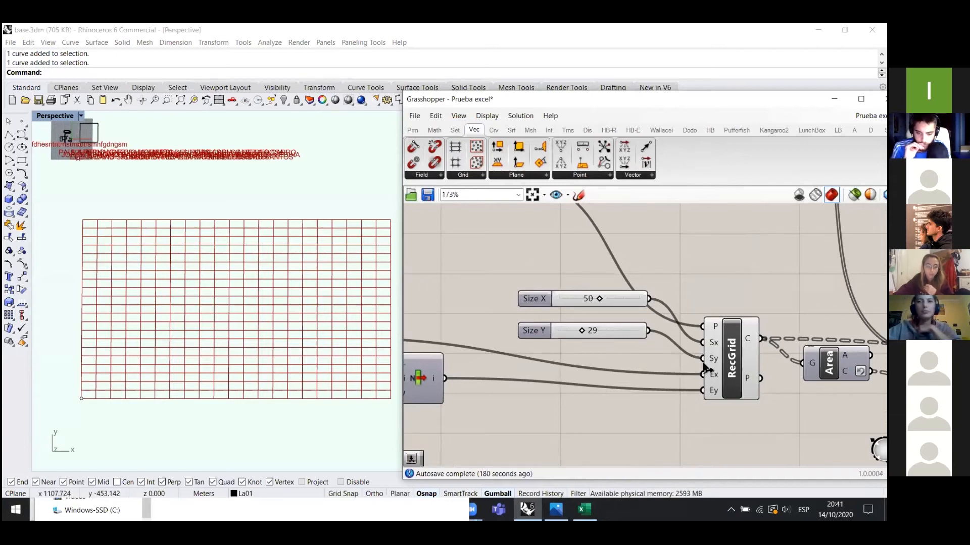
- Stack the Size X slider just above the Size Y slider
left_click_drag(623, 334, 612, 345)
left_click_drag(619, 298, 607, 328)
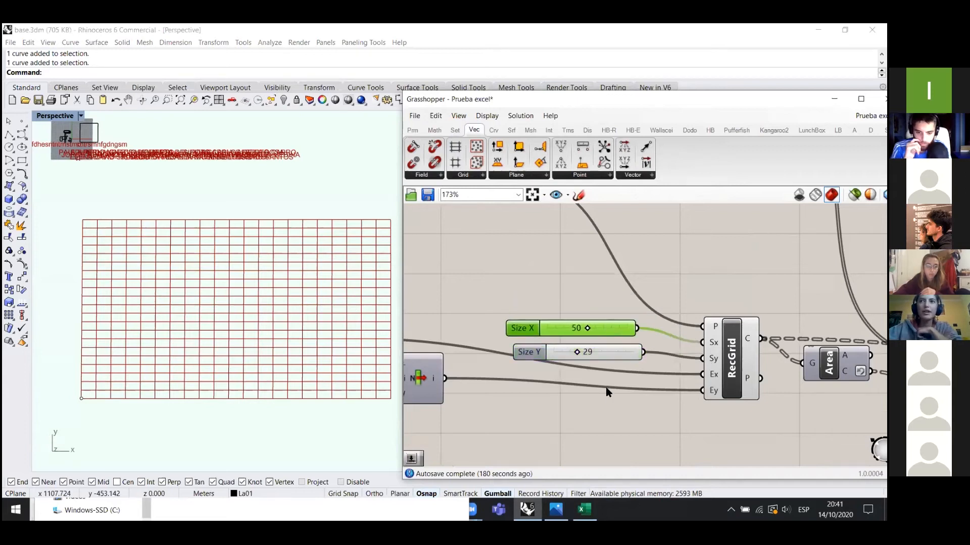
scroll(642, 423, "up", 2)
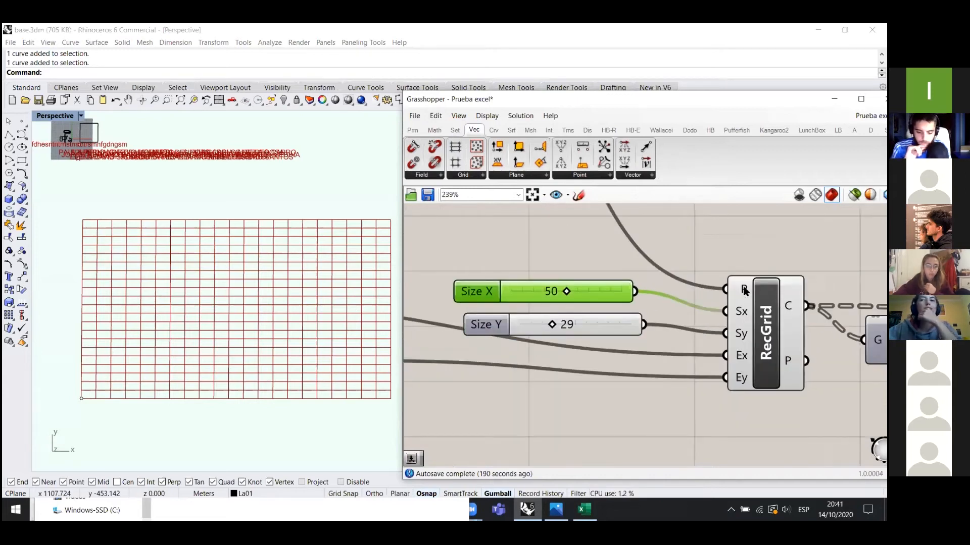
- Check the grid's base point parameter against its point in the Rhino viewport
mouse_move(744, 291)
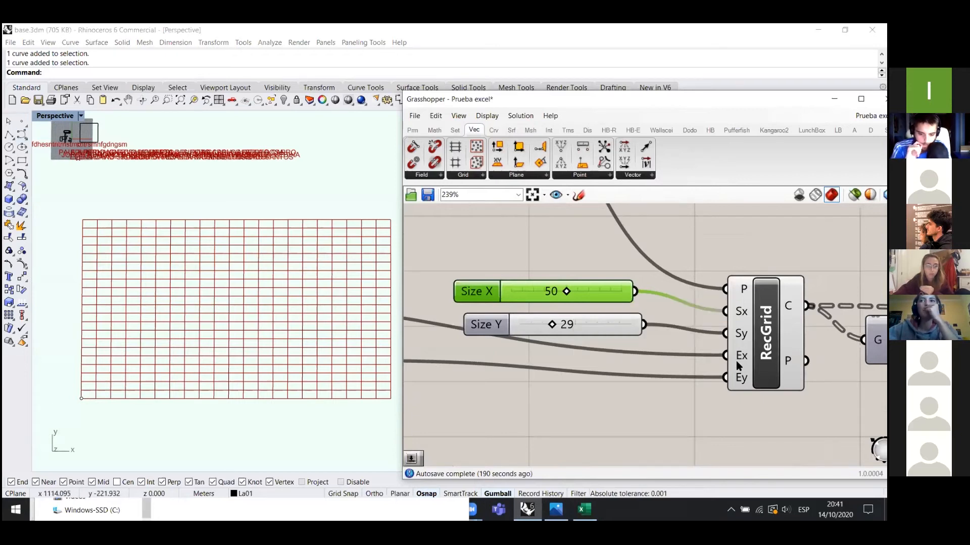
scroll(725, 366, "down", 4)
scroll(637, 262, "up", 3)
left_click(639, 299)
left_click_drag(61, 411, 100, 384)
left_click(608, 327)
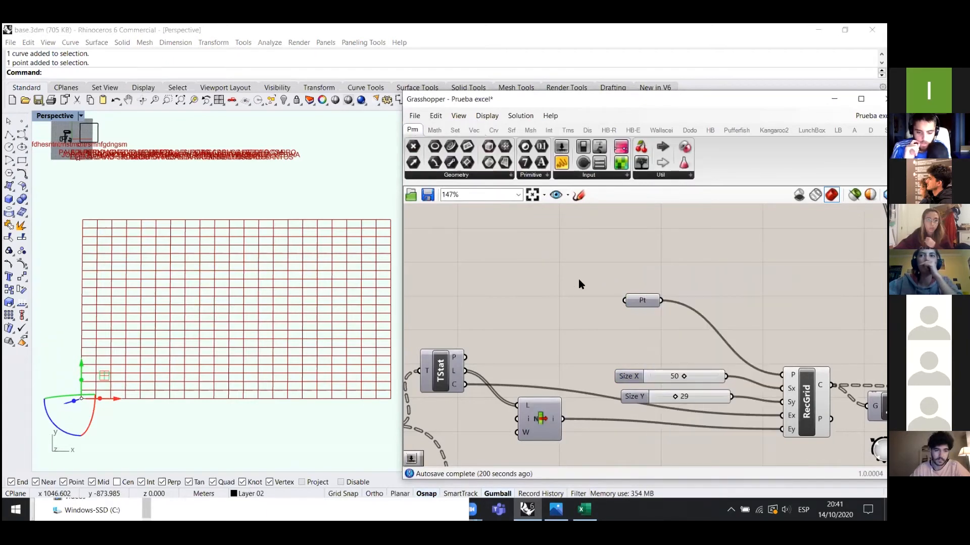
- Widen the grid cells by raising the Size X slider from 50
scroll(577, 278, "up", 3)
mouse_move(770, 343)
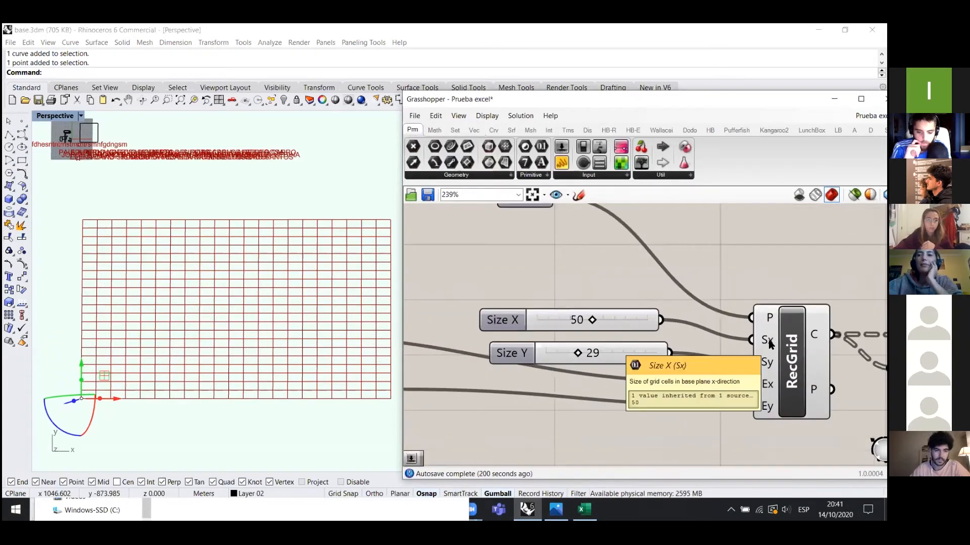
mouse_move(767, 364)
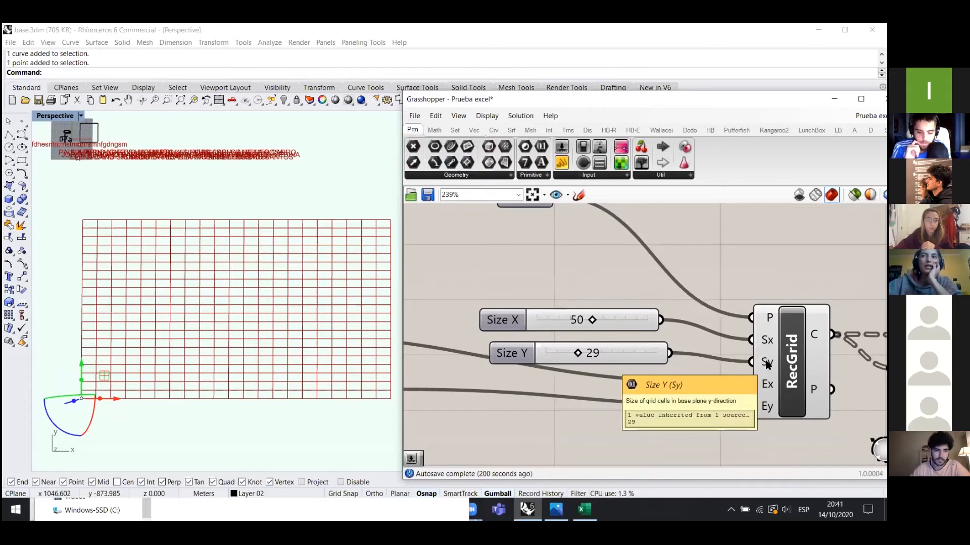
left_click_drag(609, 319, 601, 319)
- Select the rectangular grid, shift the value panel slightly left, and show the Sets component categories
scroll(547, 254, "down", 2)
scroll(701, 399, "up", 2)
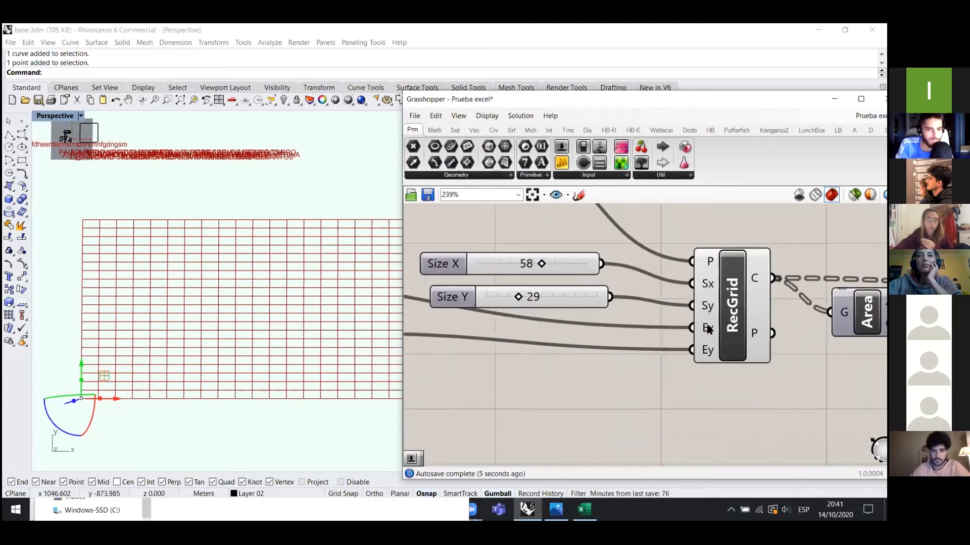
mouse_move(709, 330)
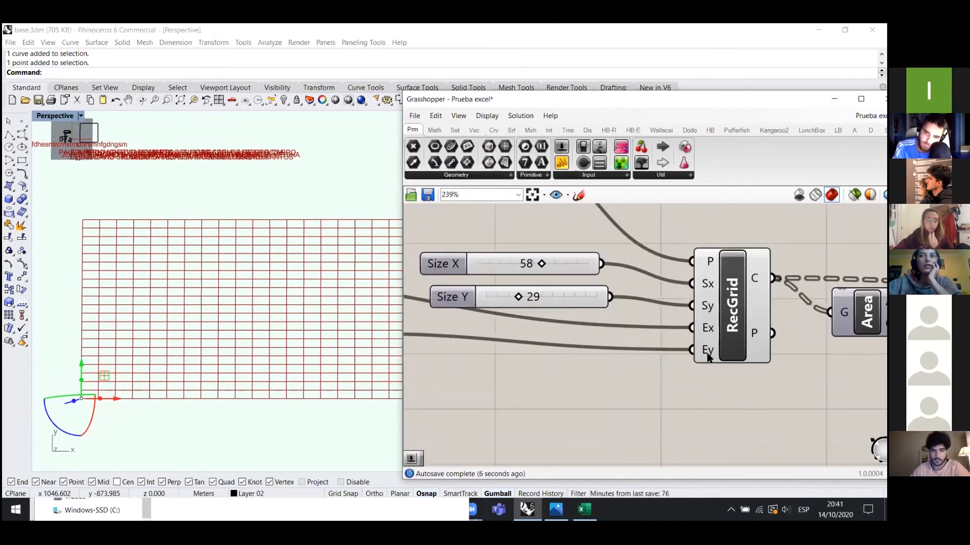
mouse_move(708, 357)
scroll(748, 293, "down", 5)
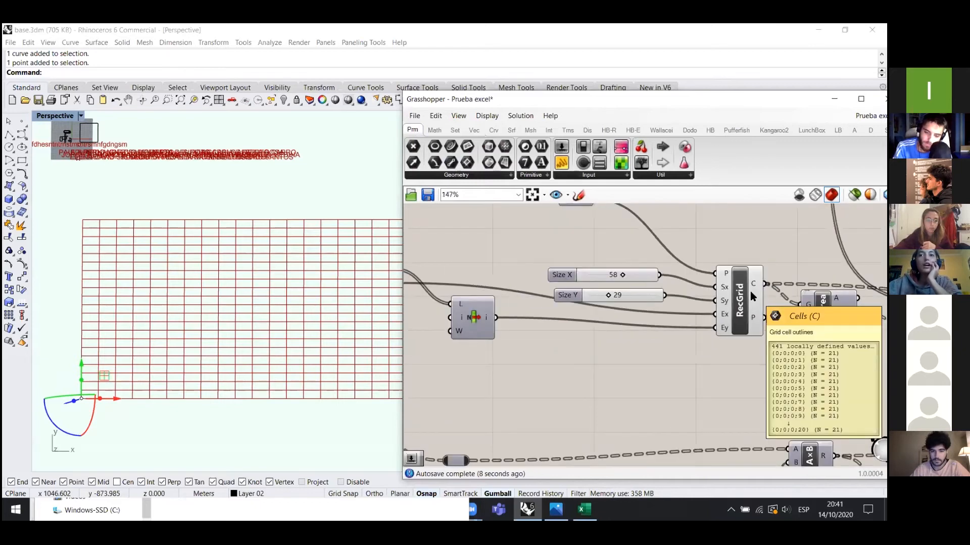
left_click(733, 301)
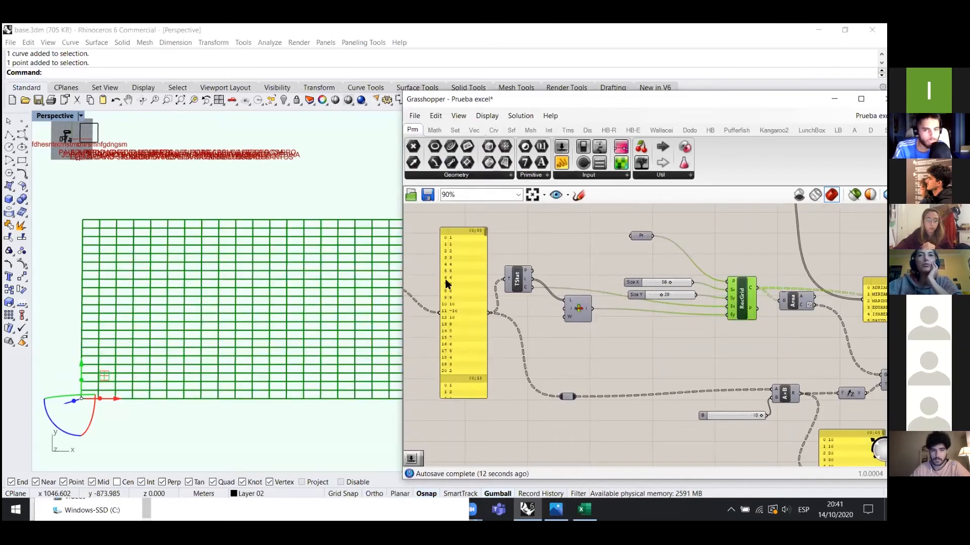
left_click_drag(456, 259, 446, 263)
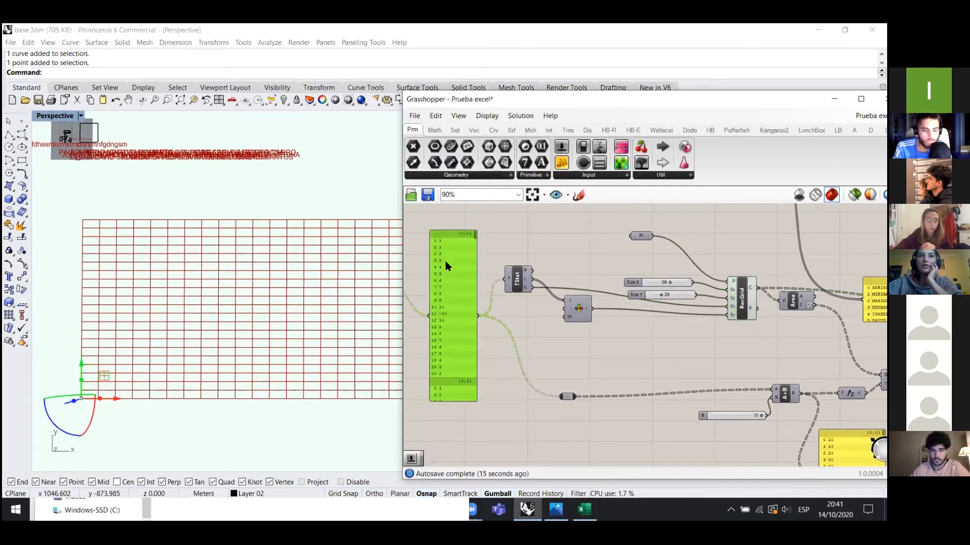
scroll(449, 282, "up", 2)
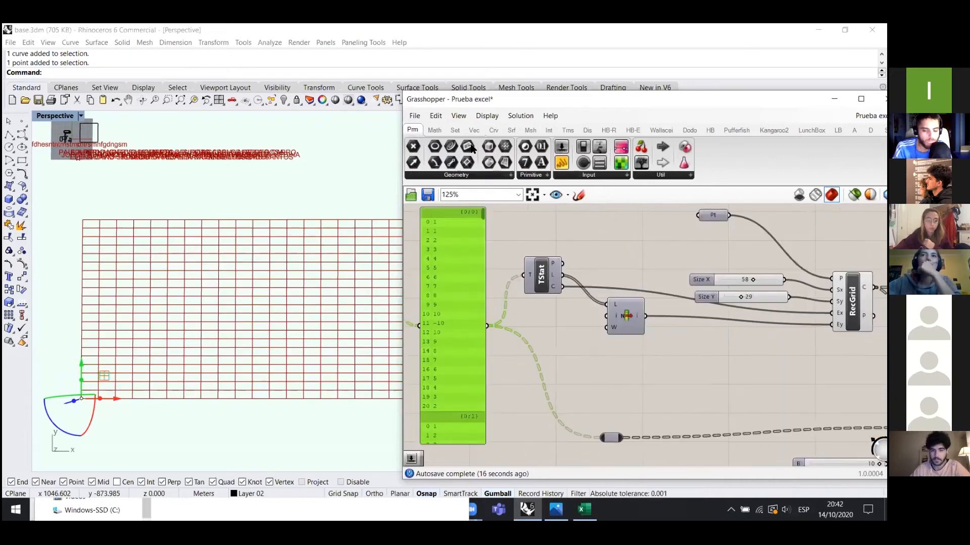
left_click(456, 131)
- Place a Tree Statistics component on the canvas, removing the accidental duplicate
left_click(668, 175)
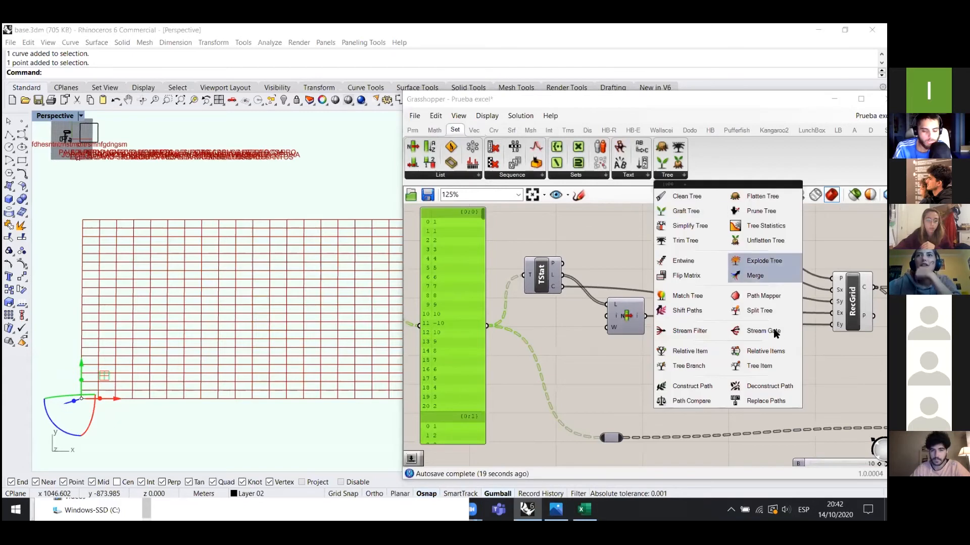
left_click(763, 227)
left_click(550, 337)
left_click_drag(553, 339, 559, 347)
key("Delete")
- Add a Panel beside Tree Statistics, wired to its branch paths output
scroll(554, 287, "up", 3)
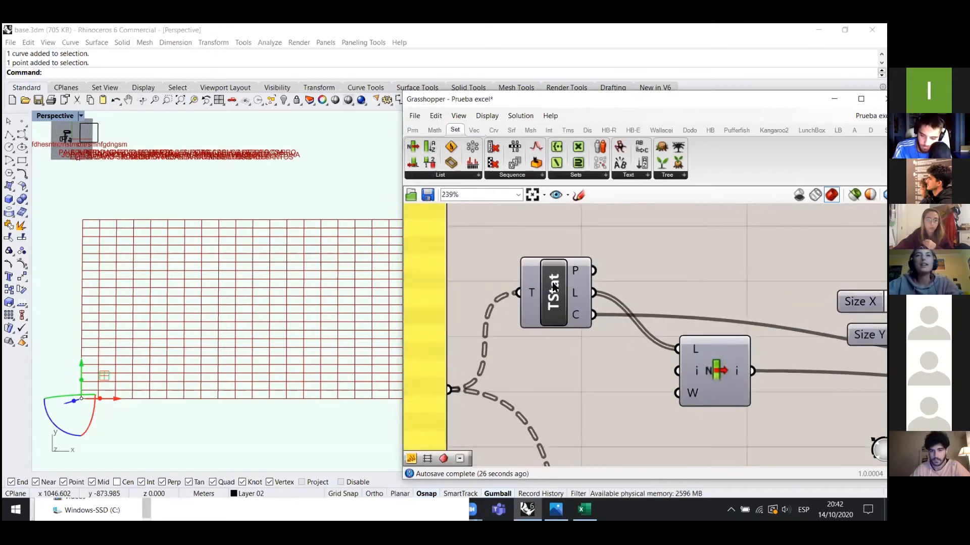
scroll(684, 275, "down", 1)
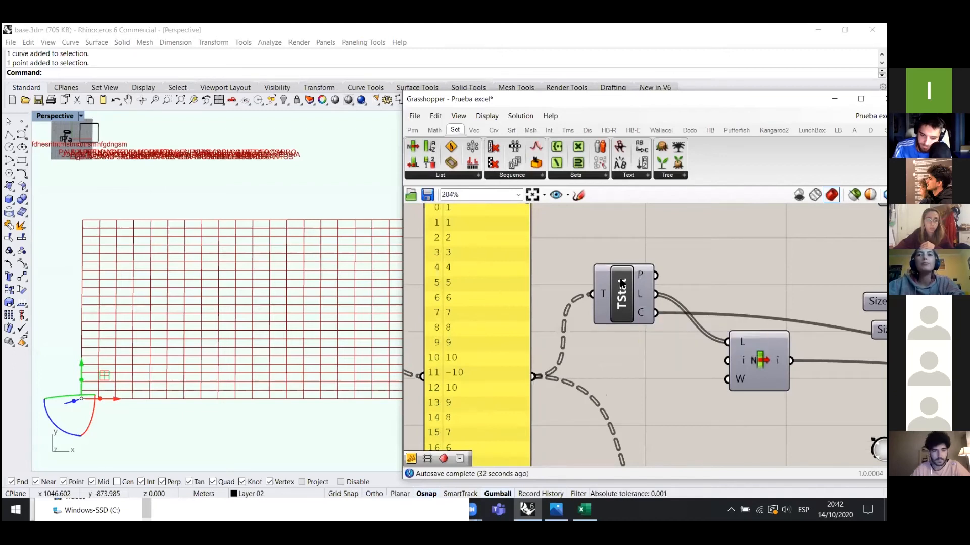
scroll(624, 283, "down", 2)
scroll(568, 216, "down", 1)
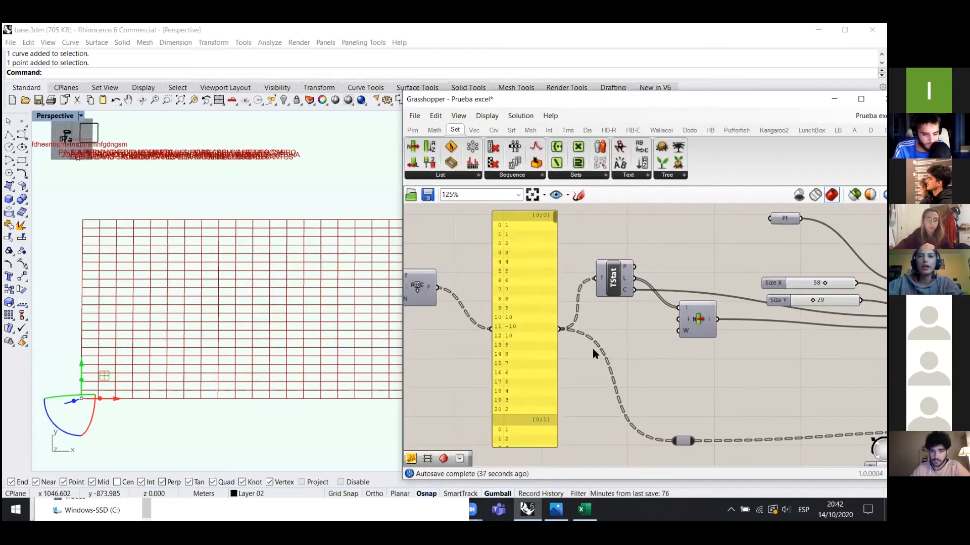
scroll(630, 282, "up", 3)
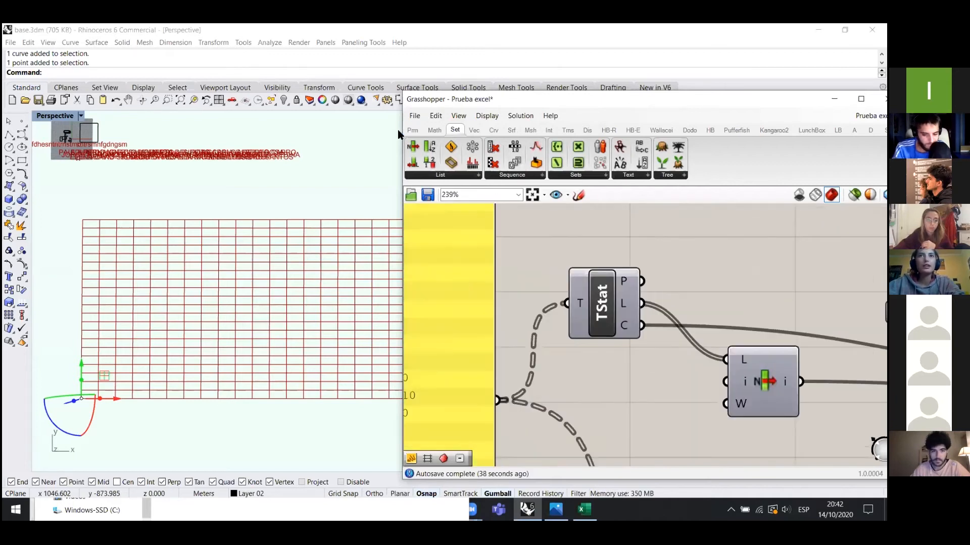
left_click(413, 130)
left_click(561, 163)
left_click(740, 268)
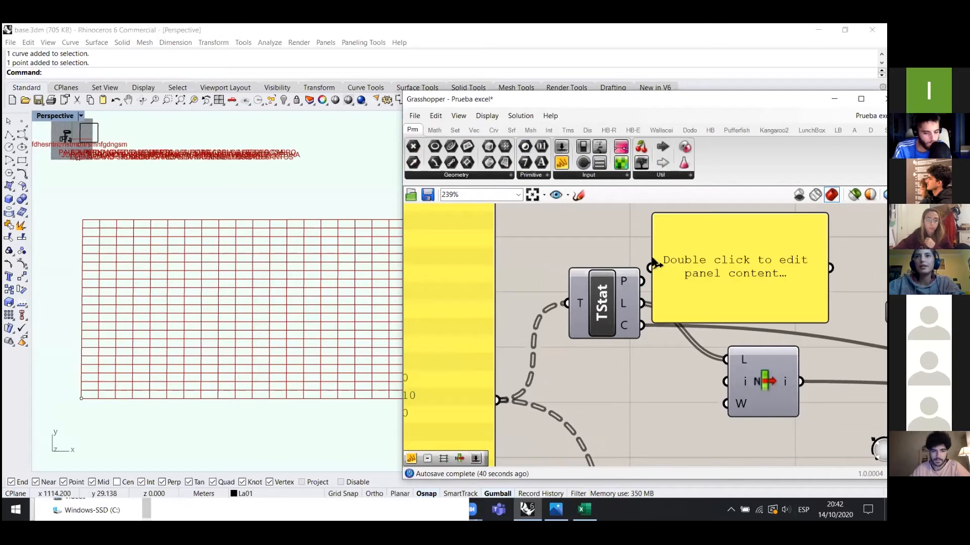
left_click_drag(655, 265, 642, 281)
- Rewire the panel to Tree Statistics' L output to list branch lengths of 21
scroll(723, 238, "down", 3)
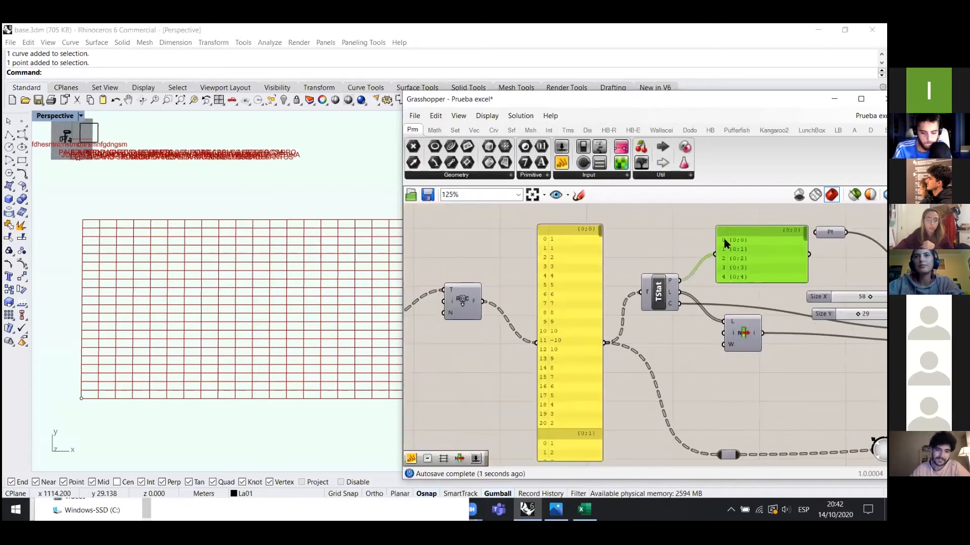
scroll(723, 238, "up", 1)
left_click_drag(673, 306, 715, 270)
scroll(671, 303, "up", 1)
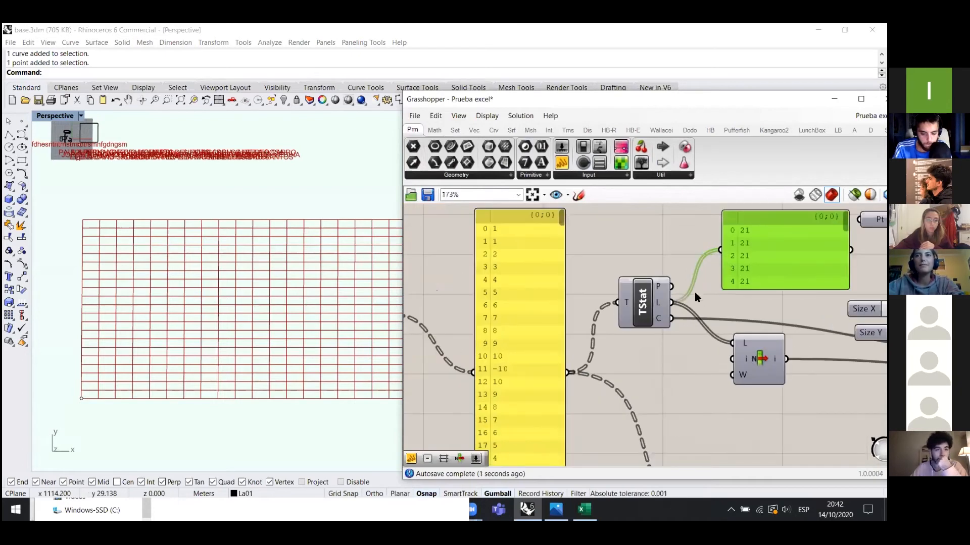
mouse_move(655, 301)
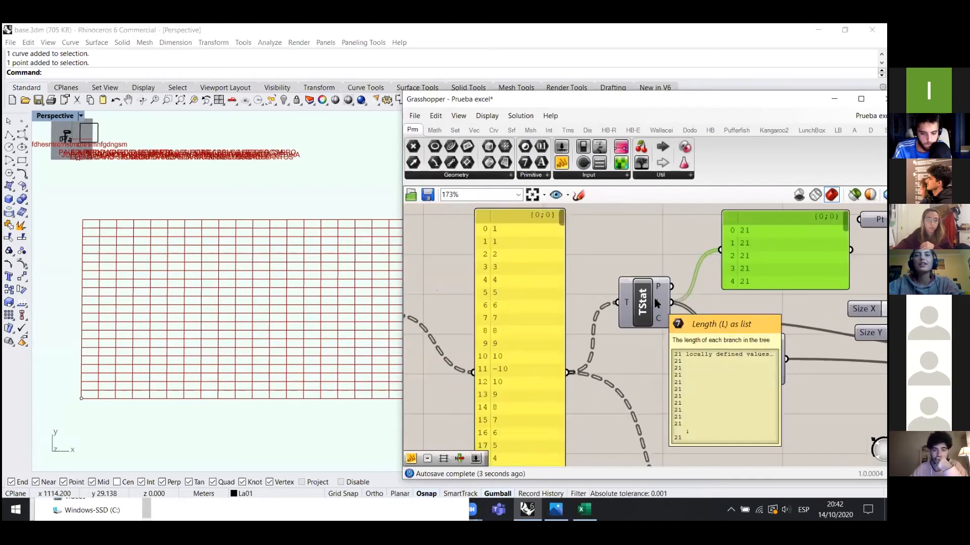
scroll(785, 250, "down", 3)
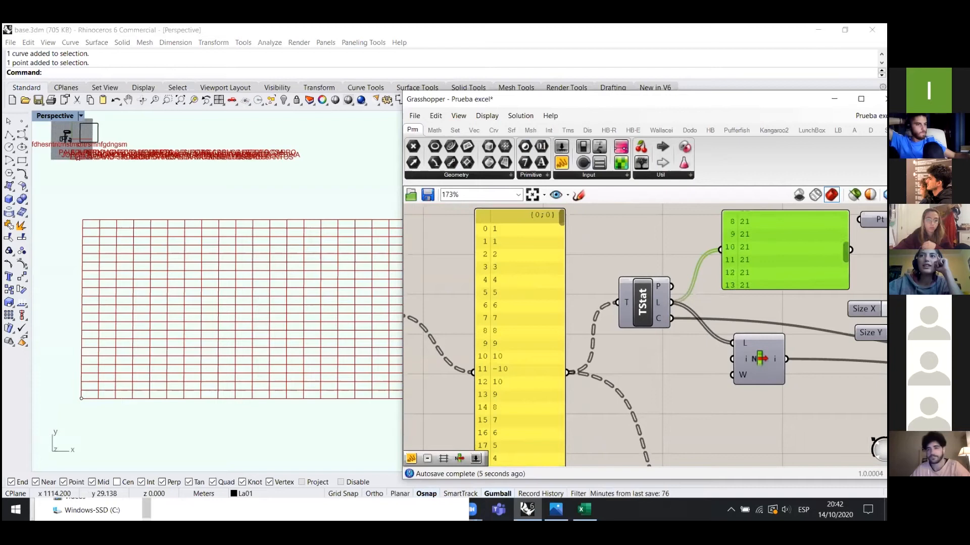
- Enlarge the branch-lengths panel to show more rows
left_click_drag(846, 252, 845, 221)
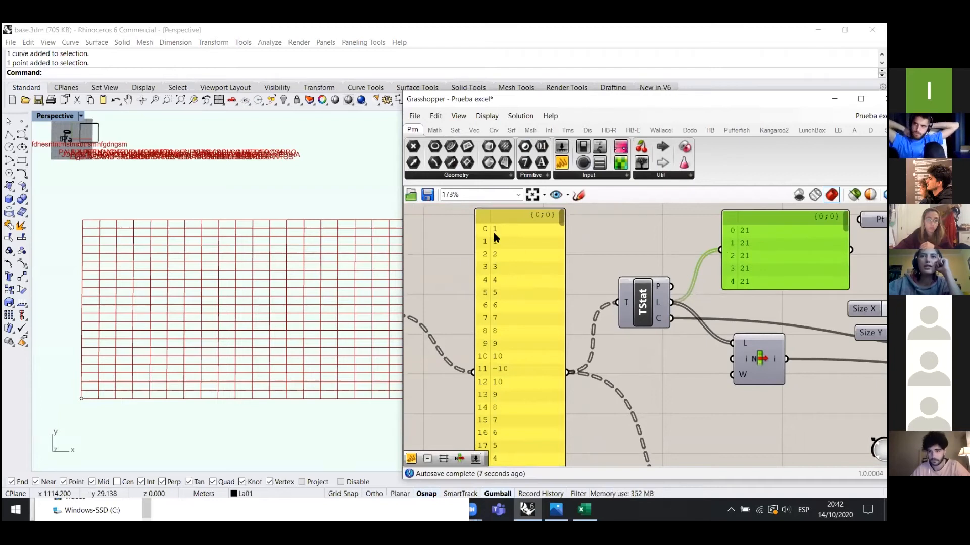
scroll(505, 224, "down", 2)
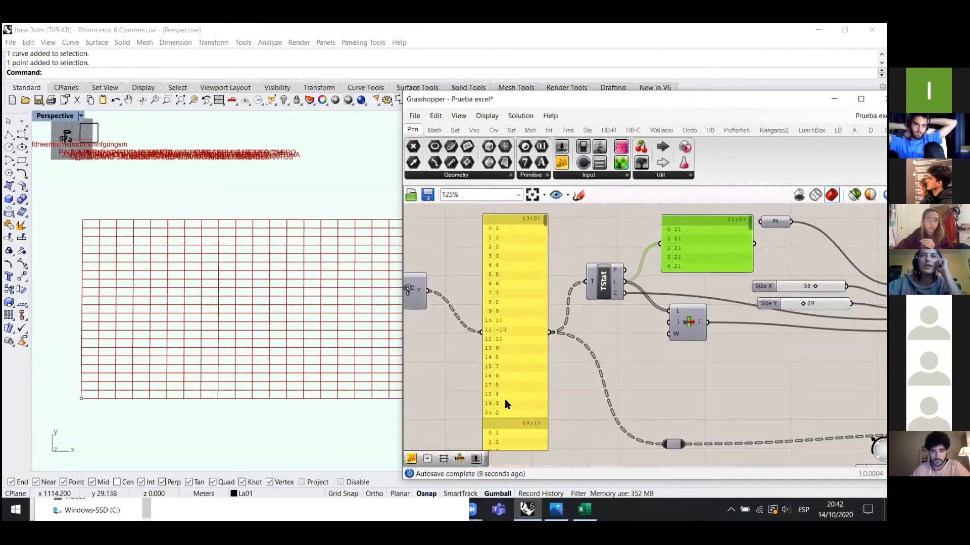
left_click_drag(732, 270, 733, 404)
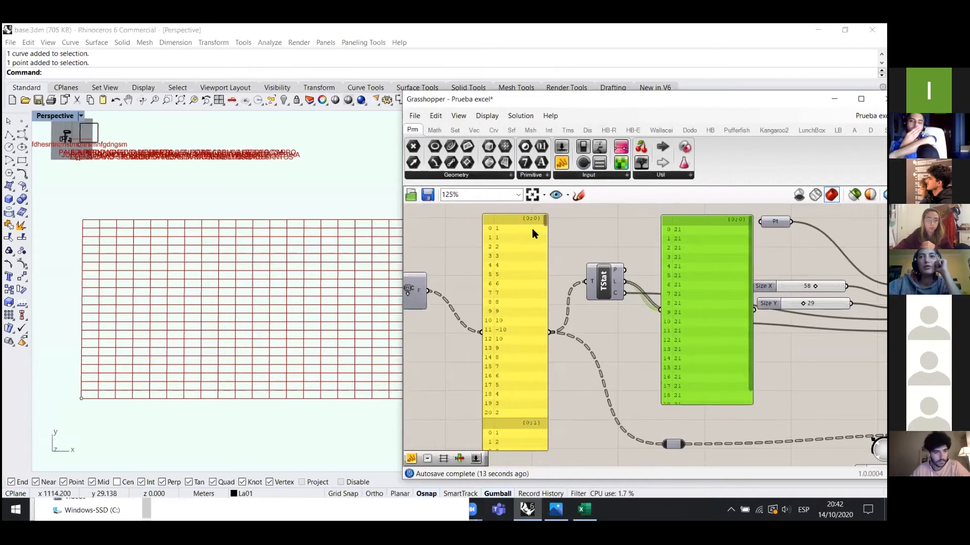
mouse_move(545, 222)
left_mouse_down()
mouse_move(545, 238)
mouse_move(546, 224)
left_mouse_up()
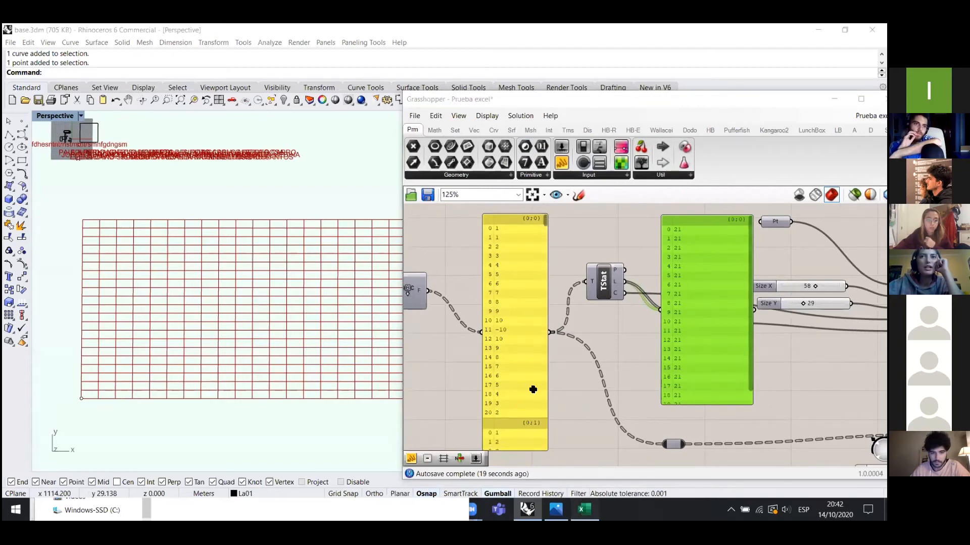
- Switch over to the Excel room sheet
key("alt+Tab")
key("alt+Tab")
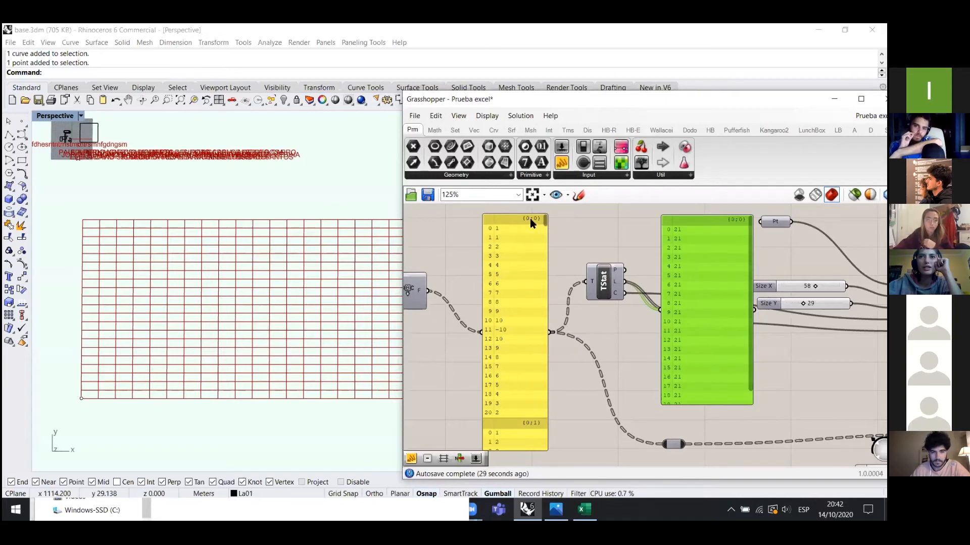
scroll(743, 339, "down", 5)
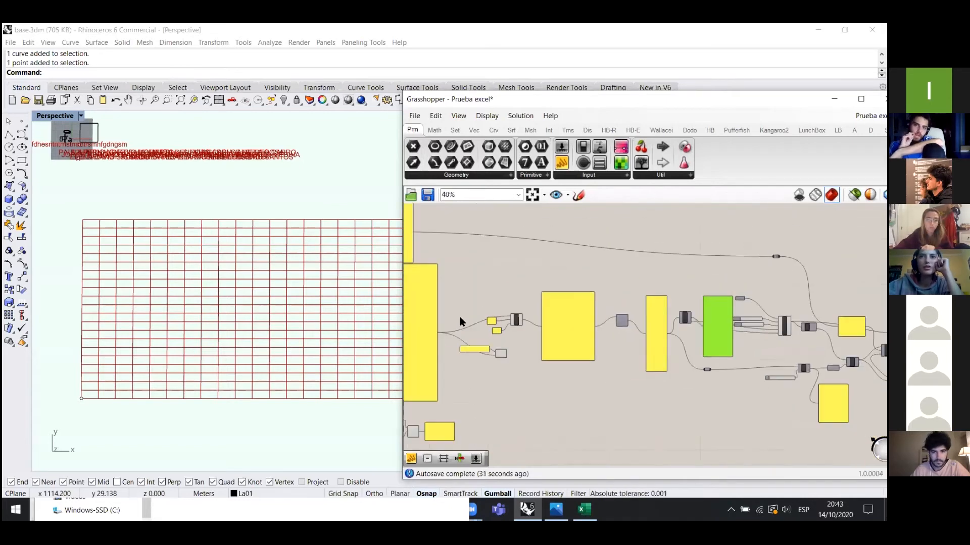
scroll(459, 317, "up", 3)
scroll(796, 338, "down", 2)
scroll(529, 303, "up", 5)
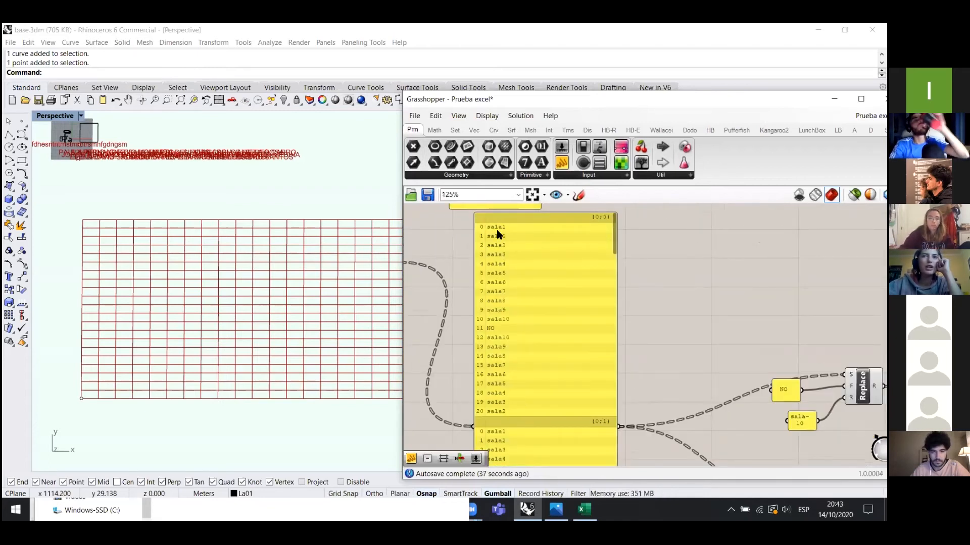
left_click(584, 510)
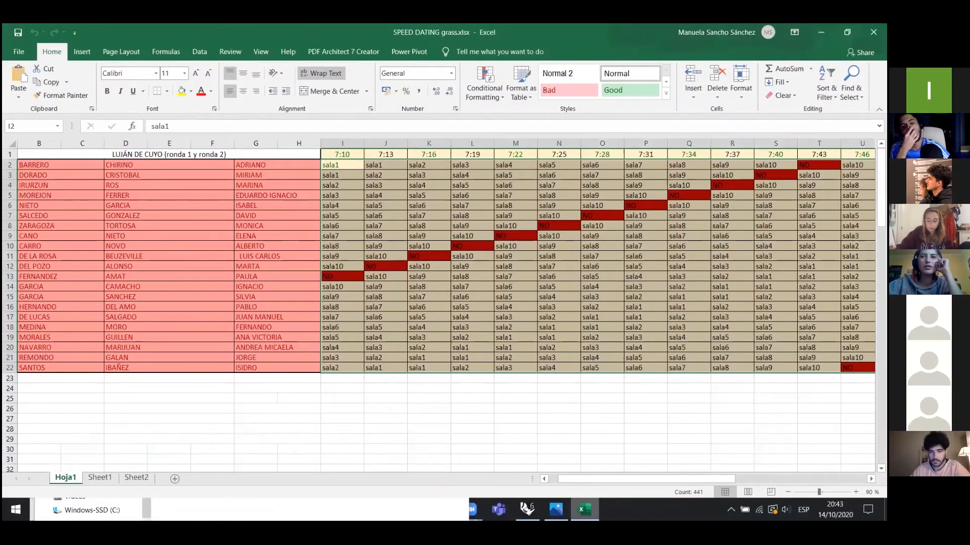
- Glance at the Zoom meeting window, go back to Excel, then bring Rhino and Grasshopper forward
mouse_move(527, 509)
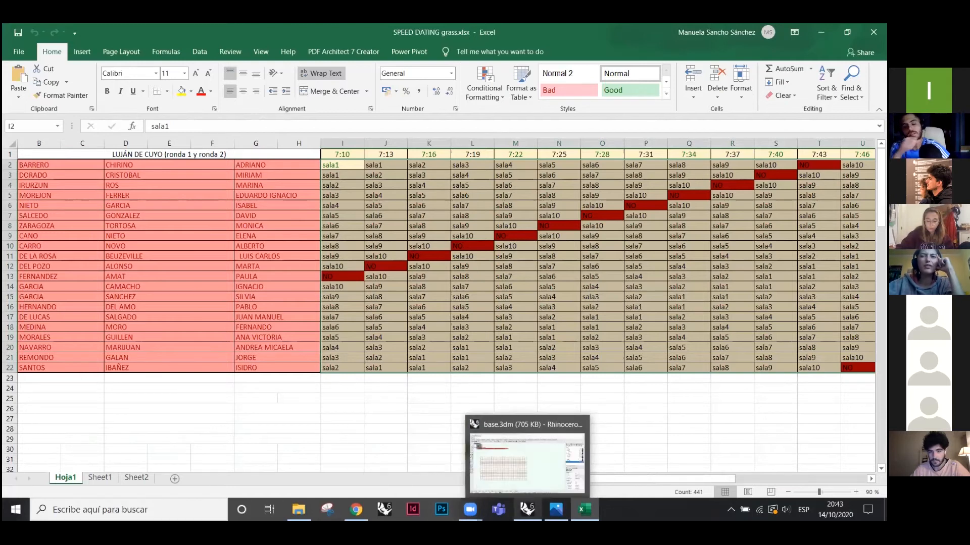
mouse_move(470, 509)
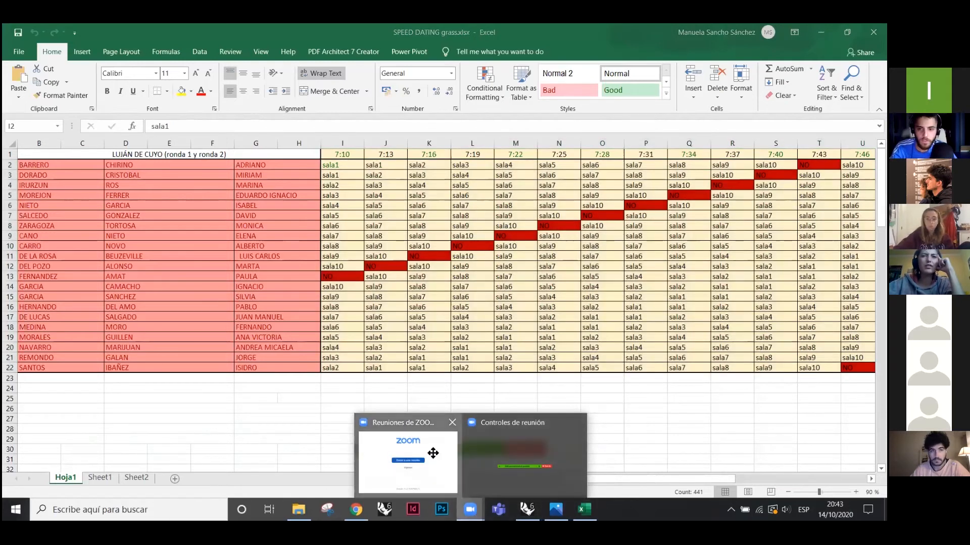
left_click(432, 453)
left_click(653, 396)
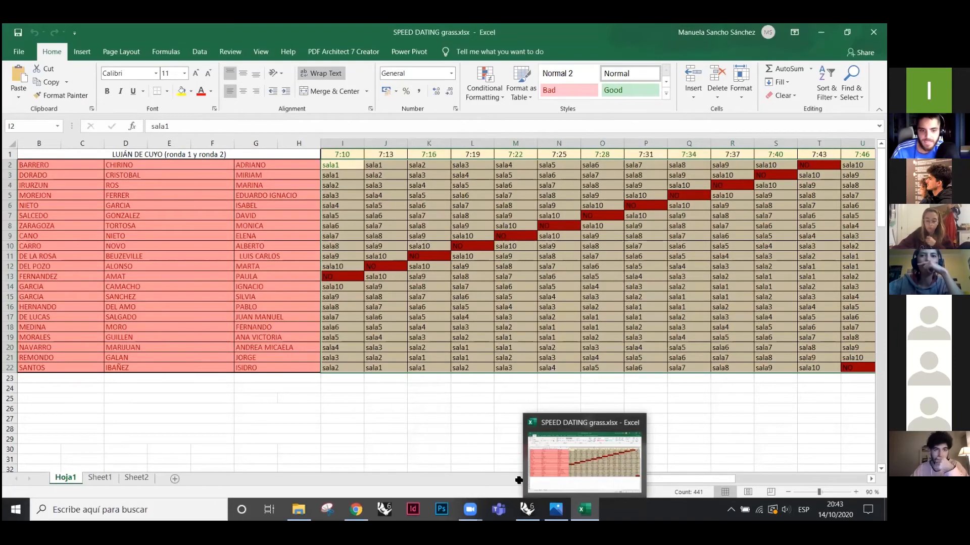
left_click(527, 510)
scroll(454, 297, "down", 5)
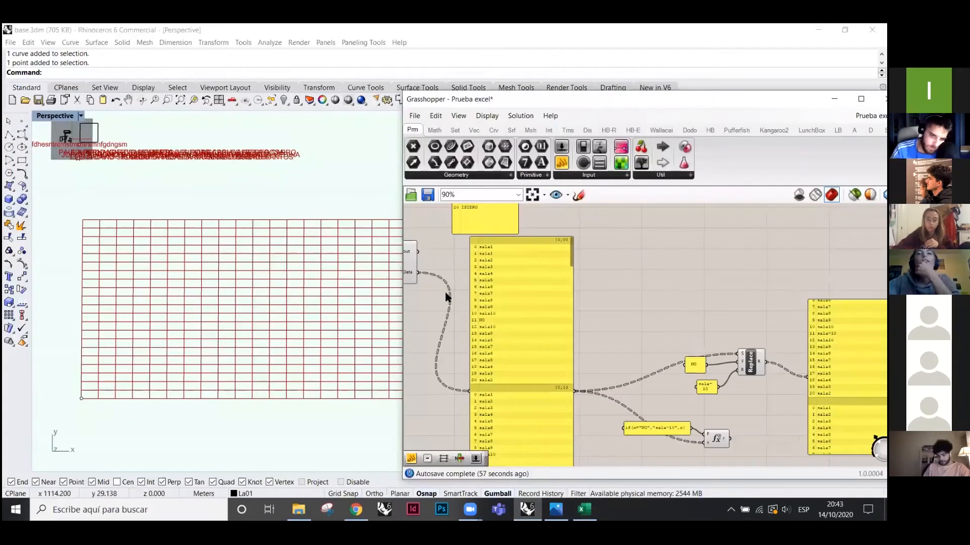
- Bring the later components into view and shift the panel further left
right_click_drag(864, 343, 550, 327)
scroll(641, 340, "up", 4)
scroll(581, 342, "down", 2)
scroll(624, 337, "down", 1)
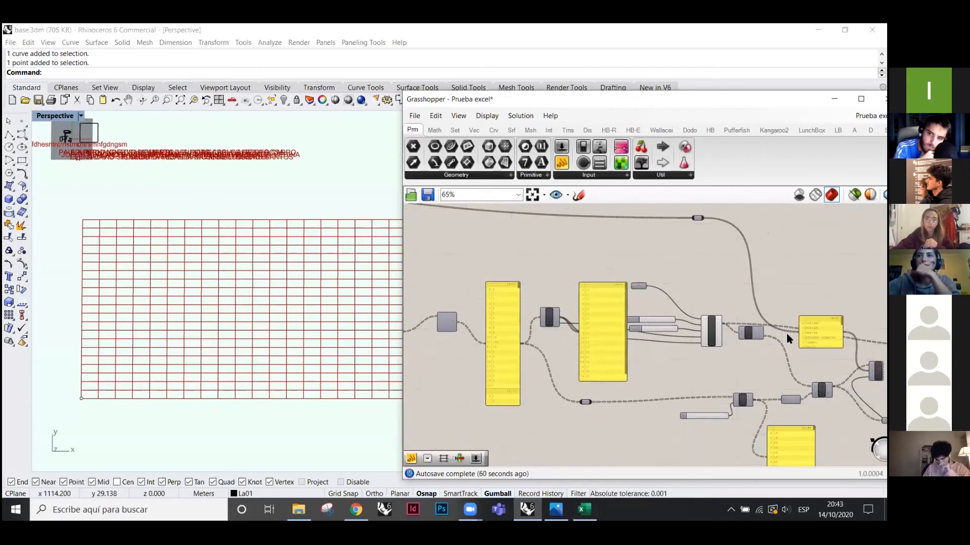
scroll(786, 334, "up", 3)
scroll(525, 349, "up", 2)
scroll(637, 349, "down", 6)
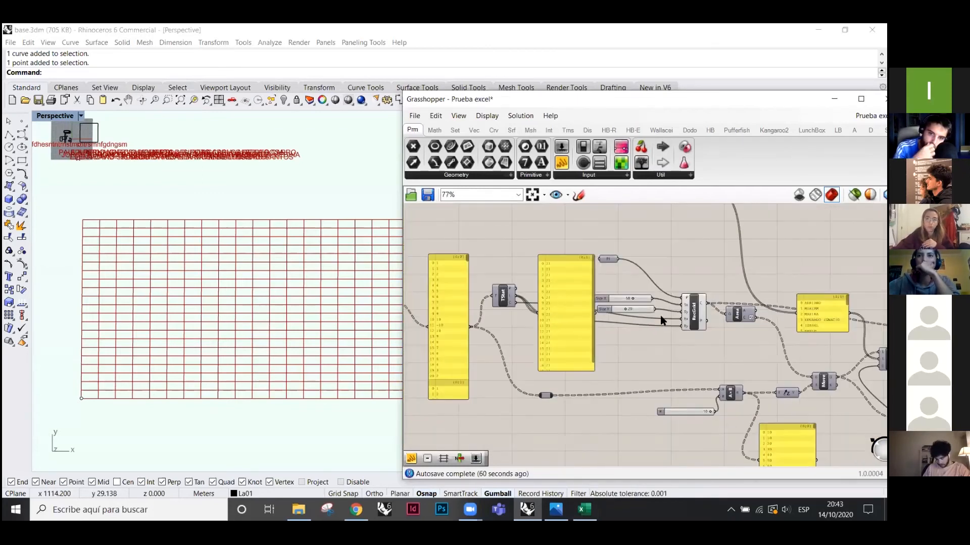
scroll(502, 326, "up", 4)
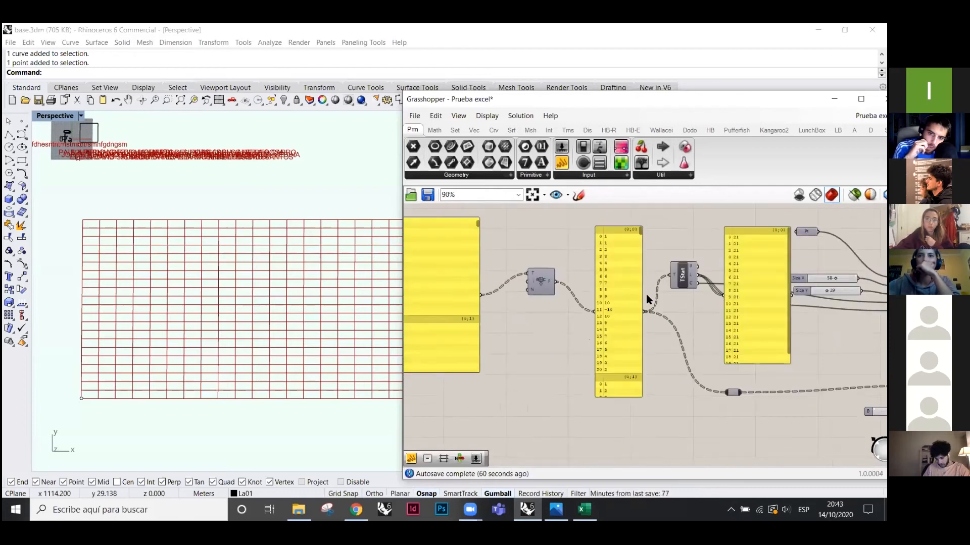
left_click_drag(638, 311, 620, 319)
- Reposition Tree Statistics down and left and set it to display as an icon
scroll(715, 324, "up", 2)
left_click_drag(684, 250, 664, 297)
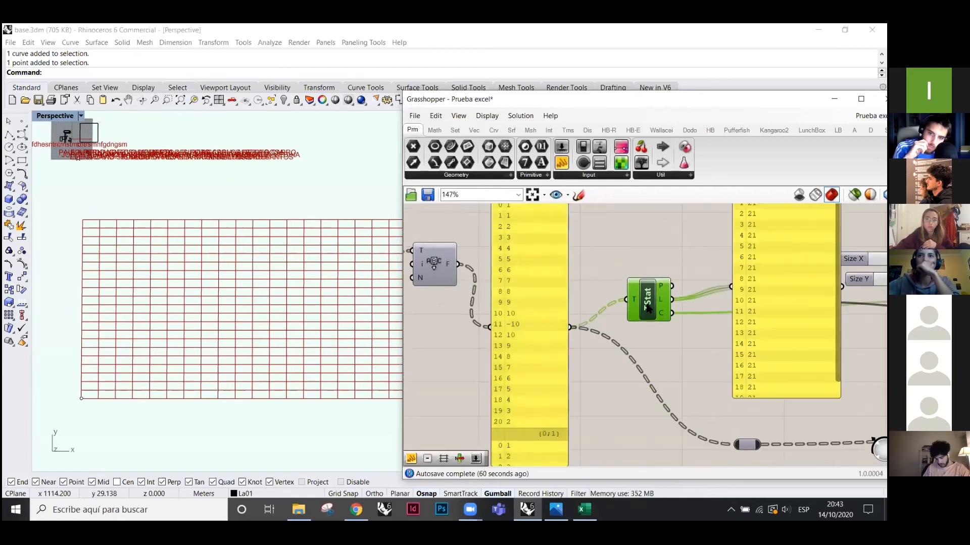
right_click(648, 305)
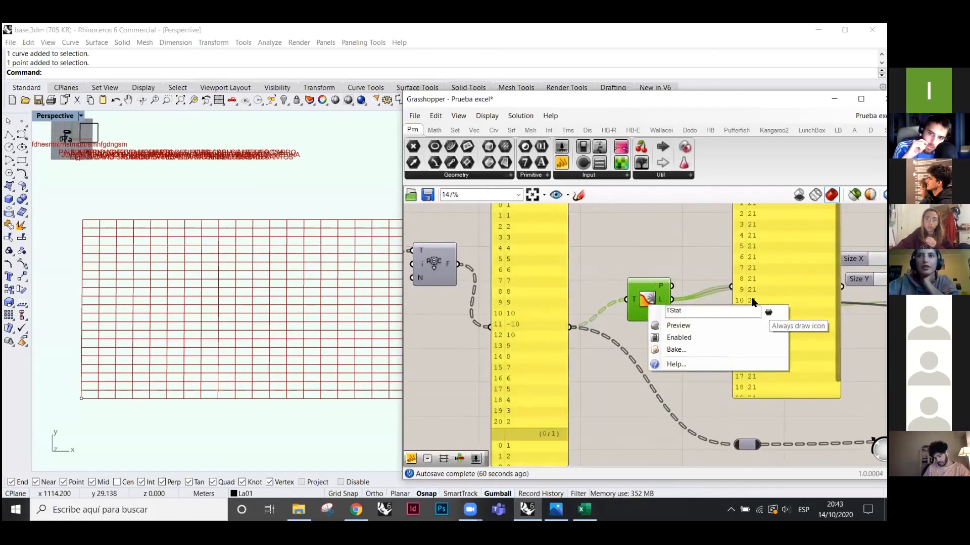
left_click(768, 314)
scroll(556, 359, "down", 3)
scroll(601, 374, "up", 1)
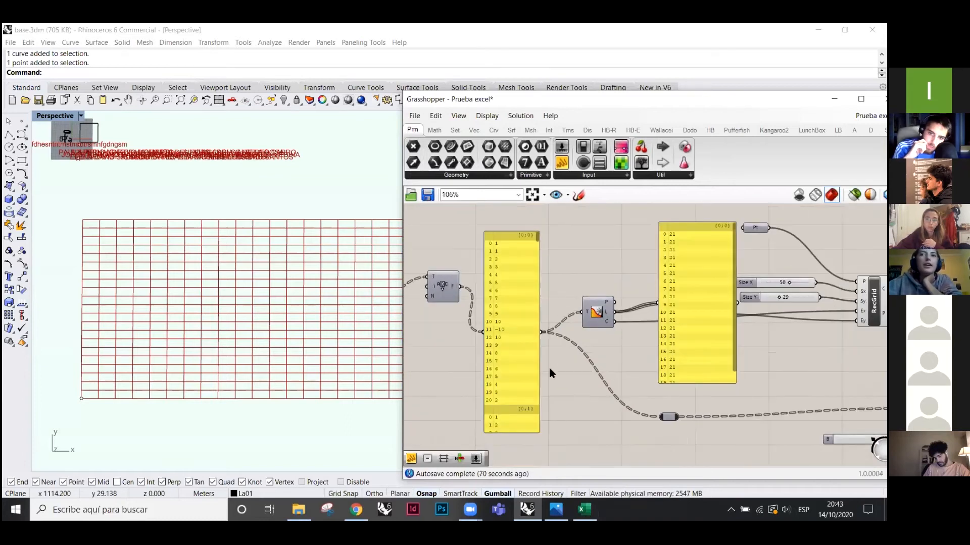
mouse_move(597, 317)
left_mouse_down()
mouse_move(580, 301)
mouse_move(590, 306)
left_mouse_up()
- Shorten the branch-length panel and move it up to uncover the hidden component
left_click_drag(716, 326, 689, 232)
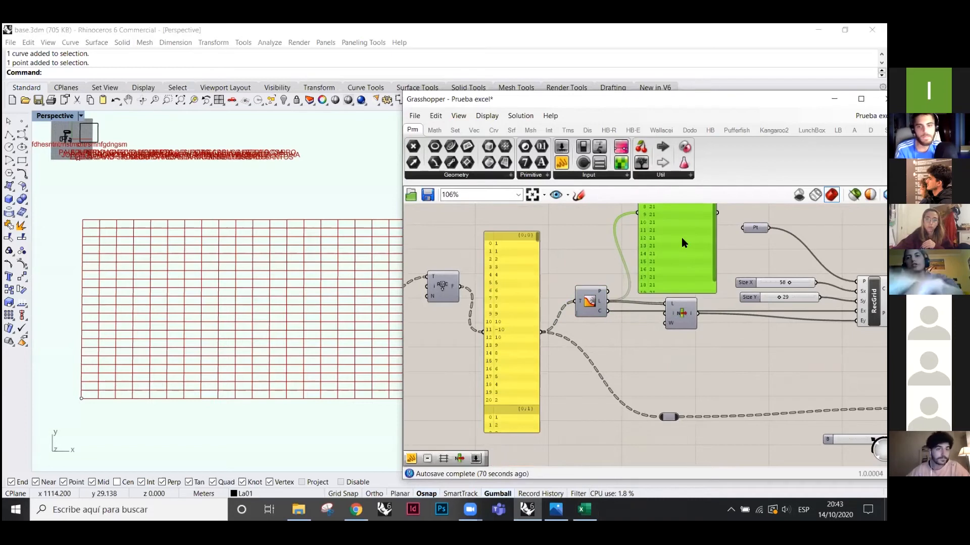
scroll(676, 303, "up", 2)
left_click_drag(697, 360, 651, 345)
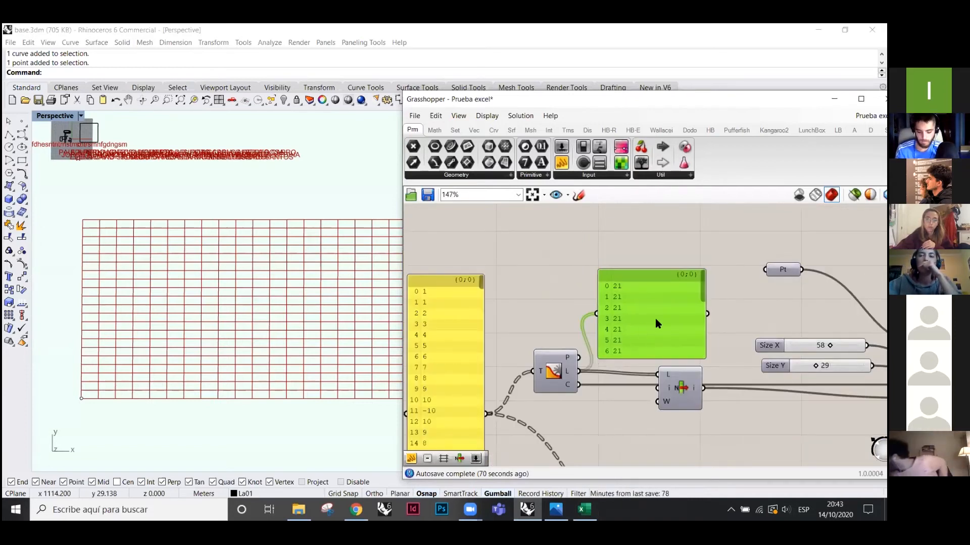
scroll(474, 253, "down", 1)
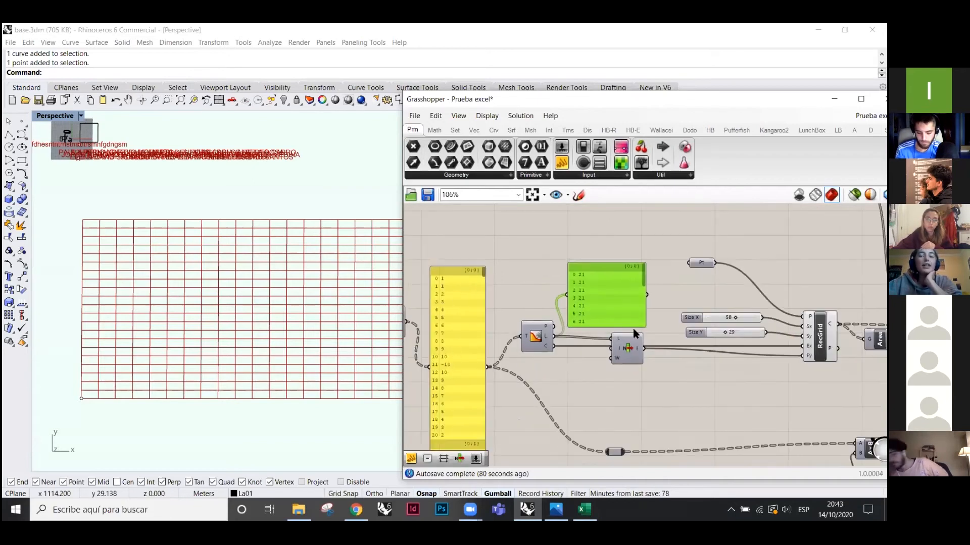
left_click_drag(596, 272, 607, 242)
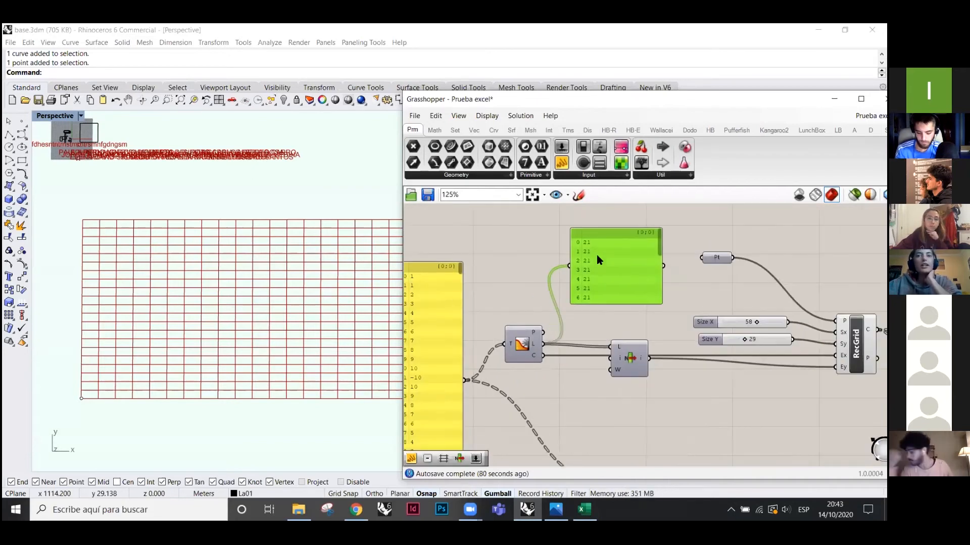
- Add a new panel showing Tree Statistics' branch count of 21
left_click_drag(565, 166, 543, 355)
left_click_drag(603, 382, 610, 419)
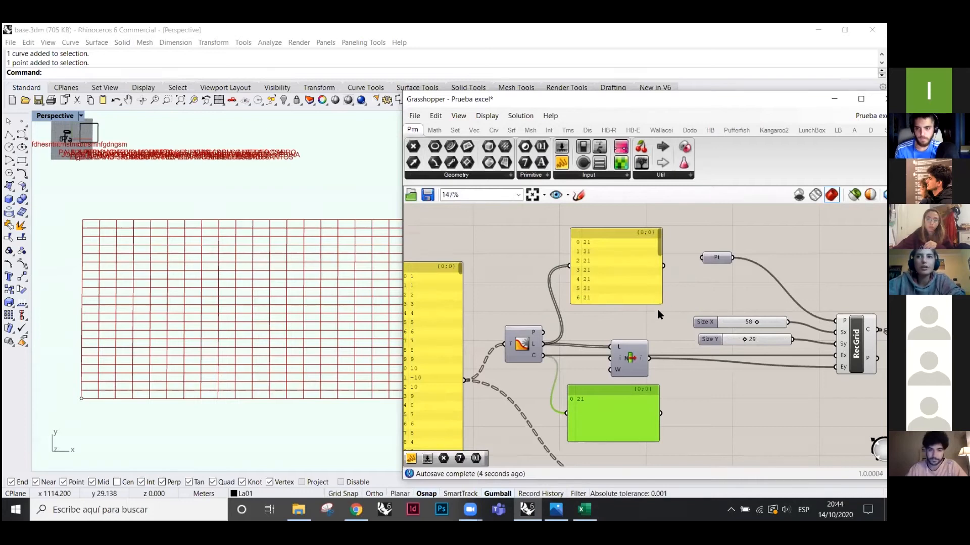
scroll(657, 309, "up", 2)
scroll(492, 311, "down", 2)
scroll(579, 362, "up", 1)
- Reposition List Item and the count panel, then feed the count into RecGrid's Ex input
left_click_drag(579, 360, 543, 339)
scroll(573, 324, "up", 2)
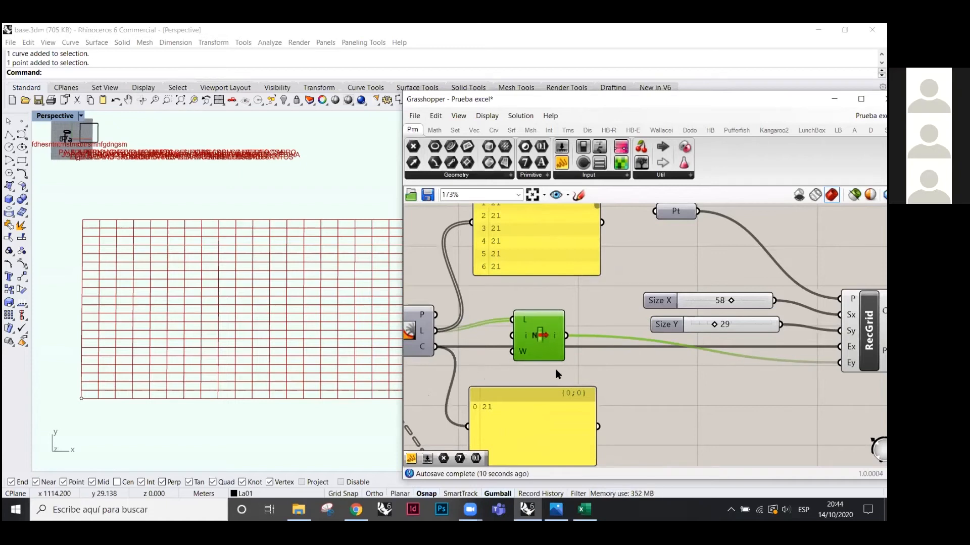
scroll(515, 335, "down", 1)
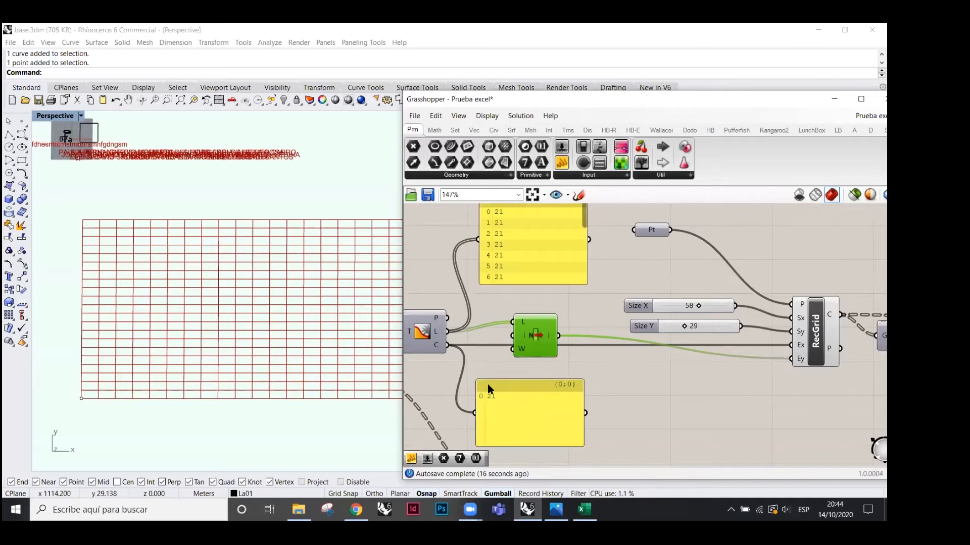
scroll(675, 383, "down", 2)
left_click(530, 385)
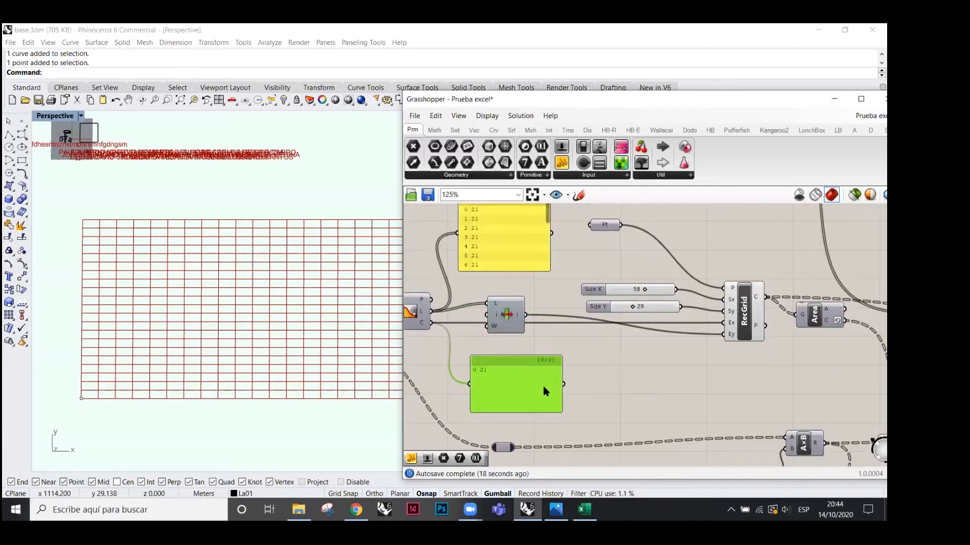
left_click_drag(565, 388, 534, 390)
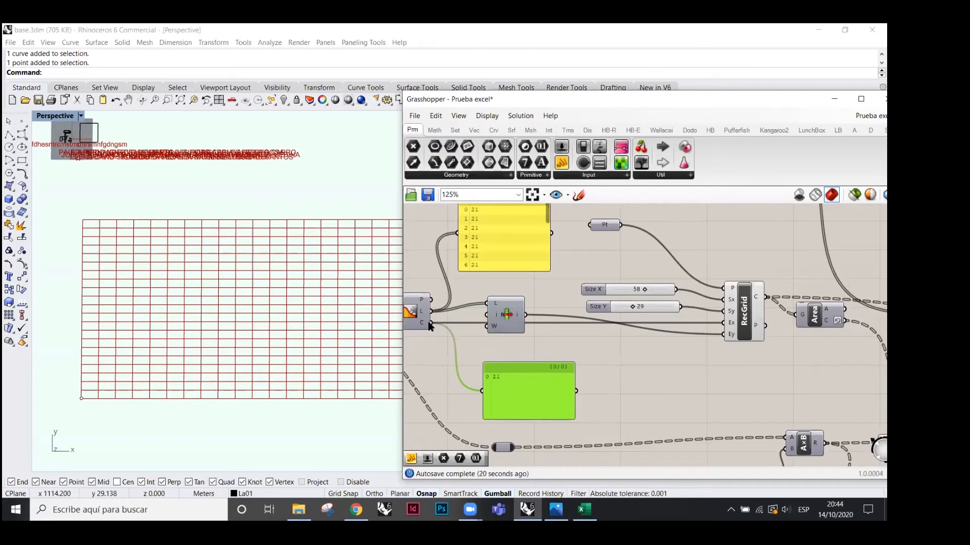
left_click_drag(555, 332, 728, 323)
scroll(68, 357, "down", 3)
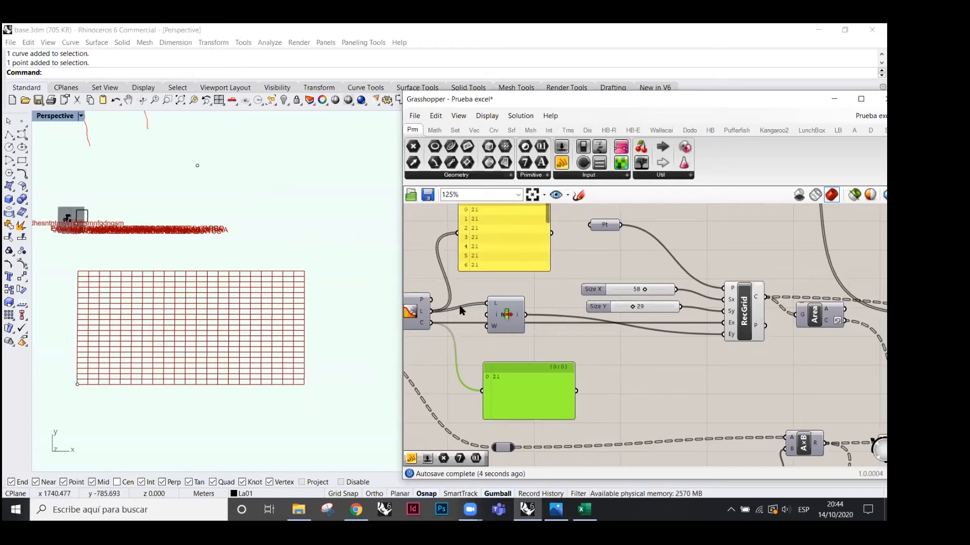
- Browse the List components and nudge the List Item component slightly right
scroll(655, 361, "up", 2)
left_click(549, 323)
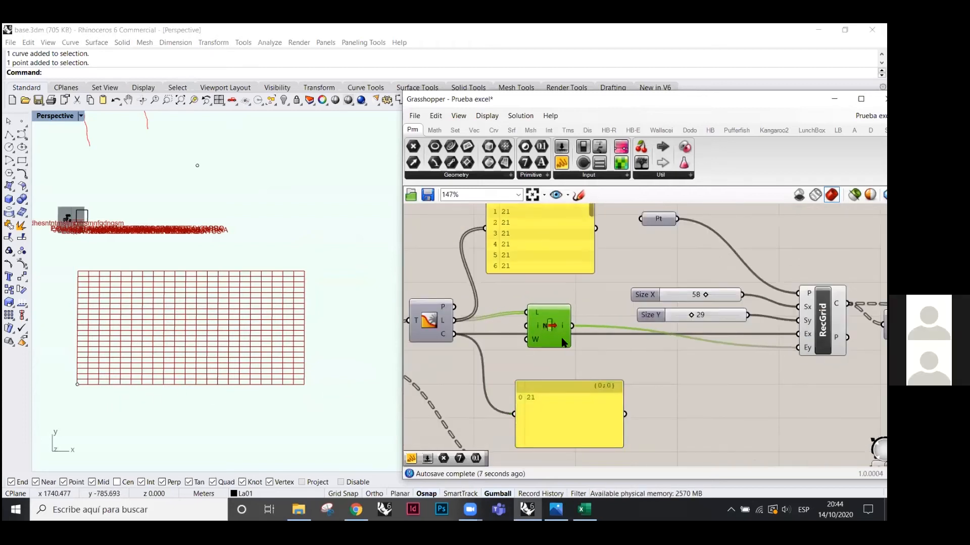
scroll(549, 323, "down", 1)
left_click(457, 131)
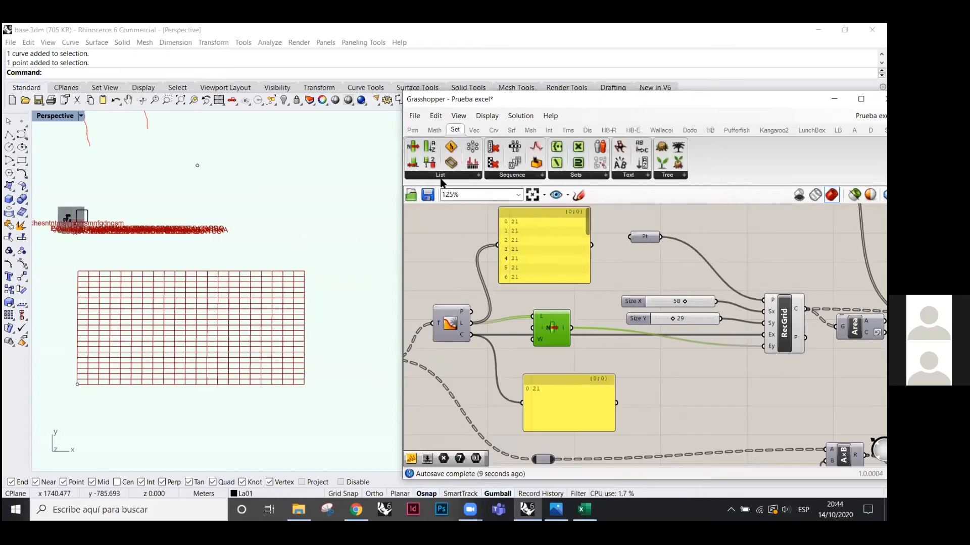
left_click(475, 175)
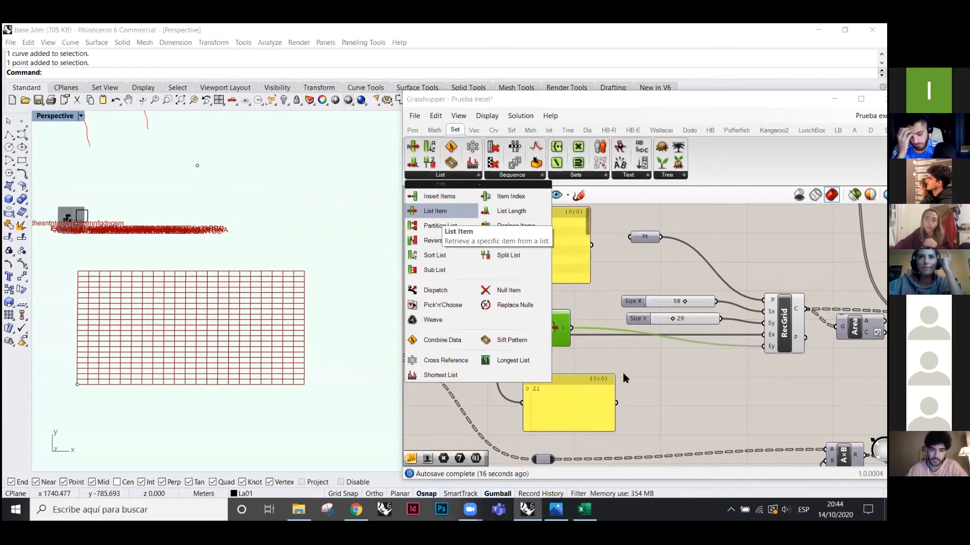
left_click(578, 367)
scroll(448, 315, "up", 3)
left_click_drag(607, 325, 624, 328)
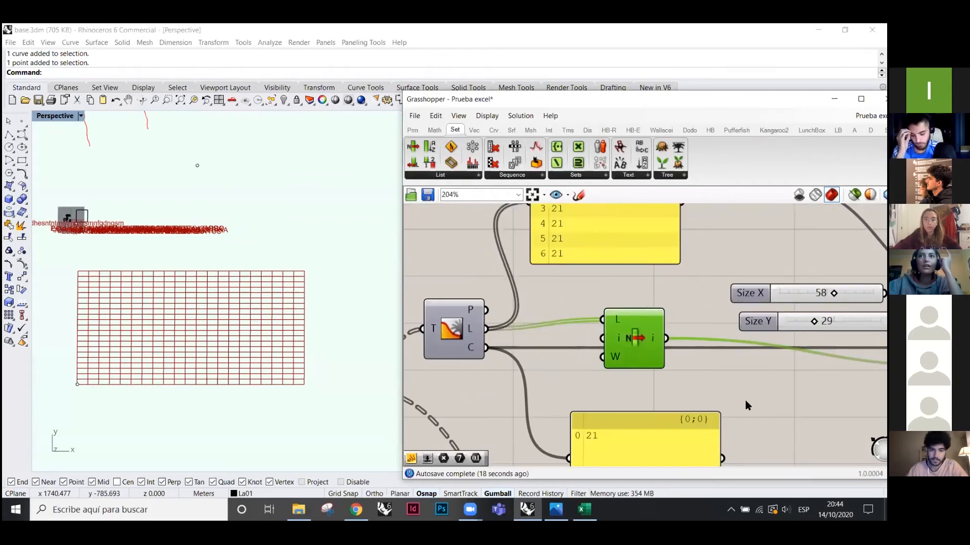
scroll(747, 406, "down", 2)
- Draw three rectangles in the Rhino viewport above the grid and move one down-right
left_click(28, 163)
left_click(287, 180)
left_click(309, 189)
right_click(284, 197)
left_click(287, 198)
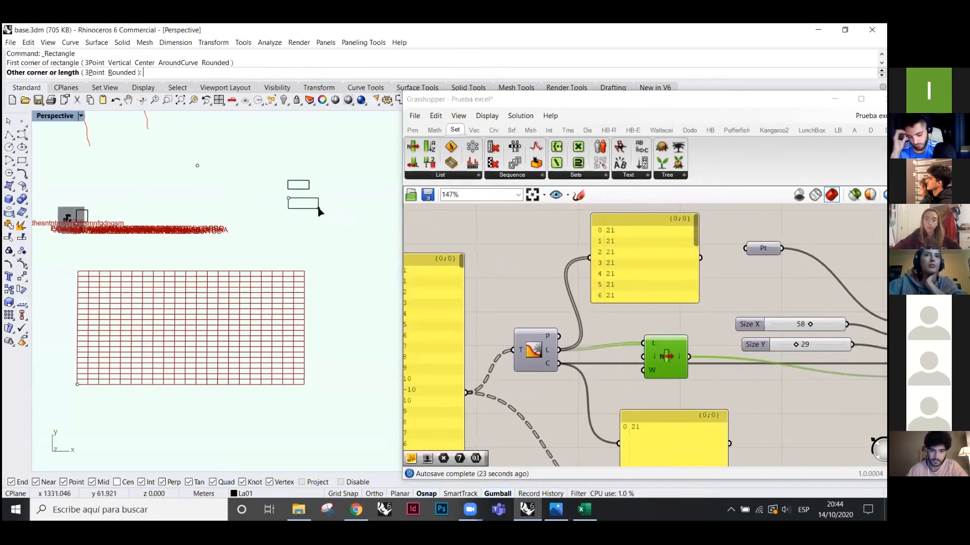
right_click_drag(301, 225, 360, 228)
left_click(313, 229)
mouse_move(306, 223)
left_mouse_down()
mouse_move(347, 258)
mouse_move(308, 233)
left_mouse_up()
left_click(346, 257)
- Add an empty Curve parameter to the Grasshopper canvas
scroll(300, 190, "up", 6)
left_click(413, 130)
left_click(434, 146)
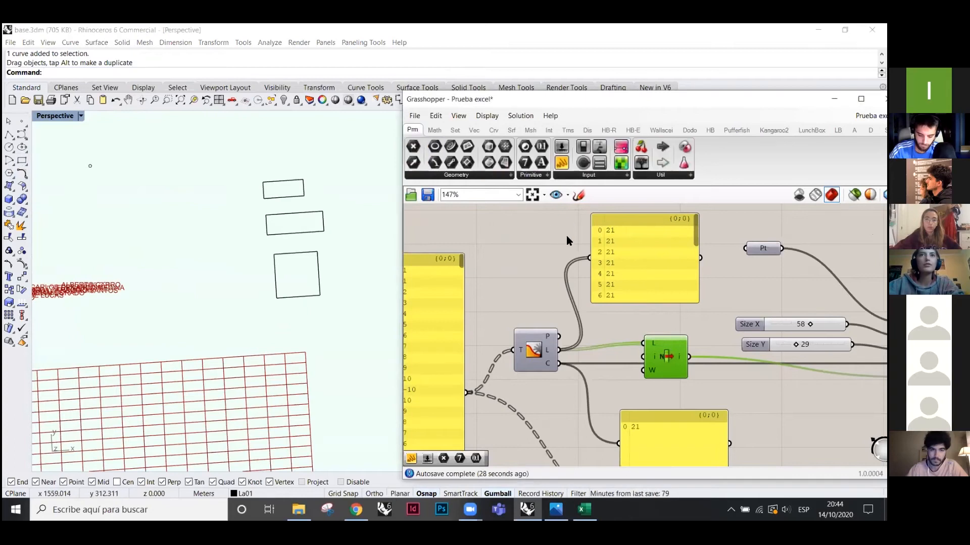
scroll(701, 372, "down", 5)
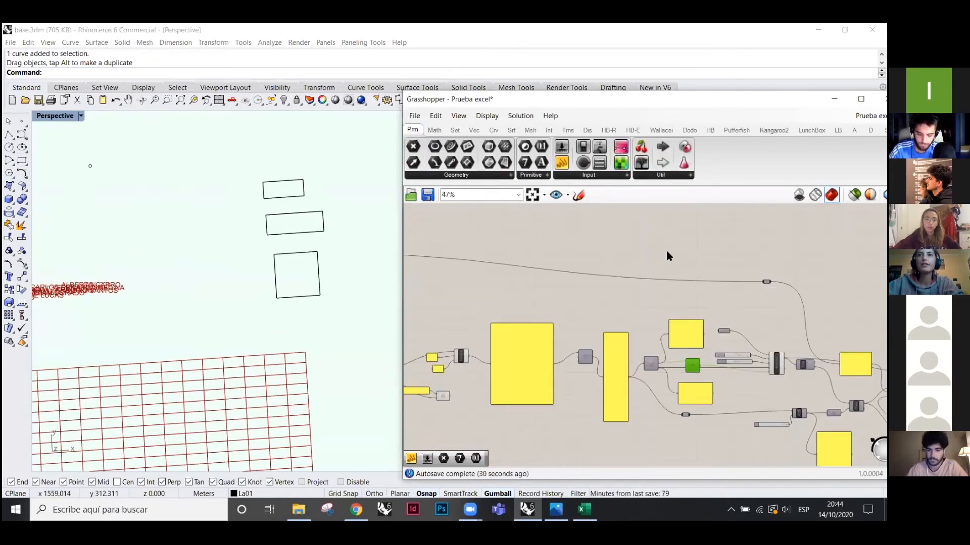
scroll(524, 272, "up", 2)
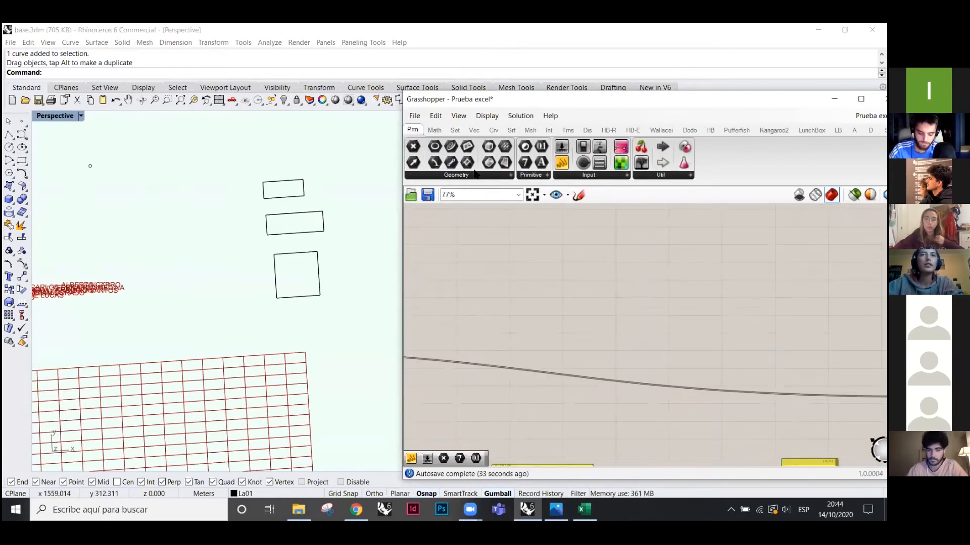
left_click_drag(550, 306, 549, 306)
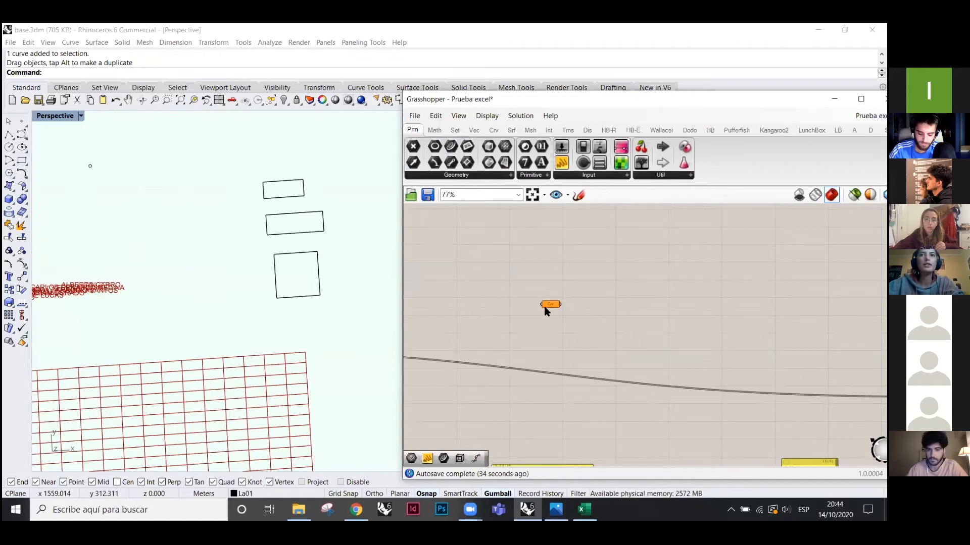
- Reference the three rectangles into the curve parameter with Set Multiple Curves
right_click(549, 304)
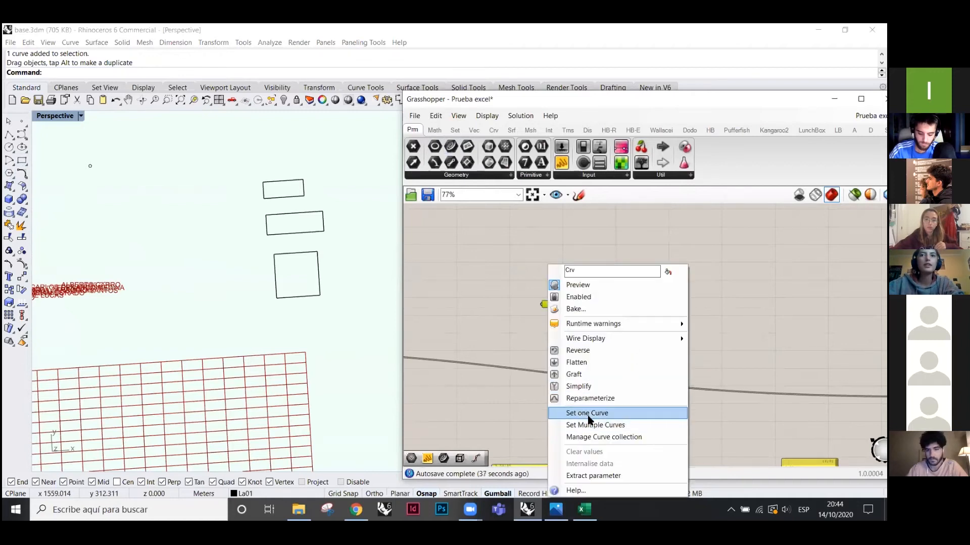
left_click(595, 425)
left_click_drag(309, 208, 546, 326)
scroll(545, 327, "up", 8)
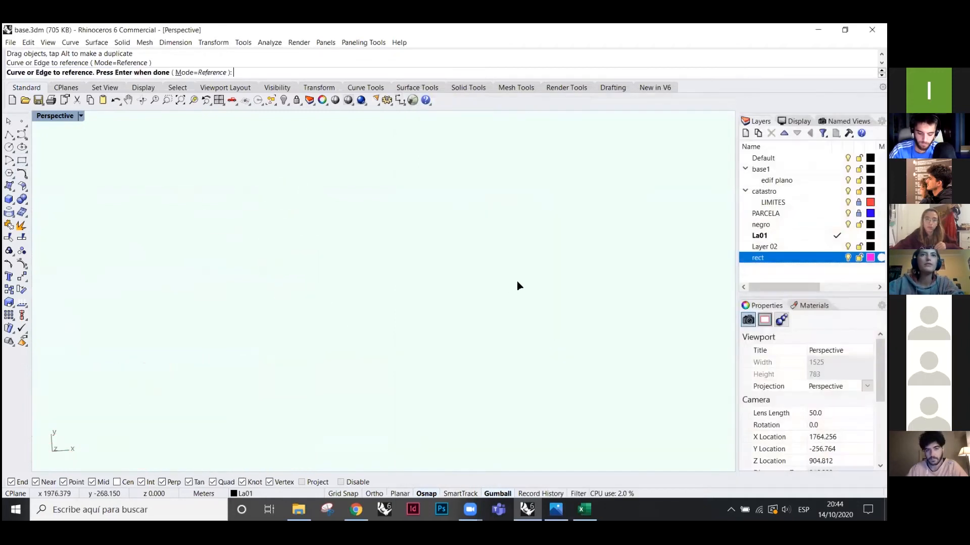
scroll(518, 276, "down", 8)
key("Return")
- Check the referenced curves in a panel, then delete that panel
scroll(556, 304, "up", 5)
left_click_drag(537, 295, 665, 303)
left_click(561, 163)
left_click(636, 297)
key("Delete")
- Add a List Item fed by the curves, with an Index slider starting at 0
left_click(455, 130)
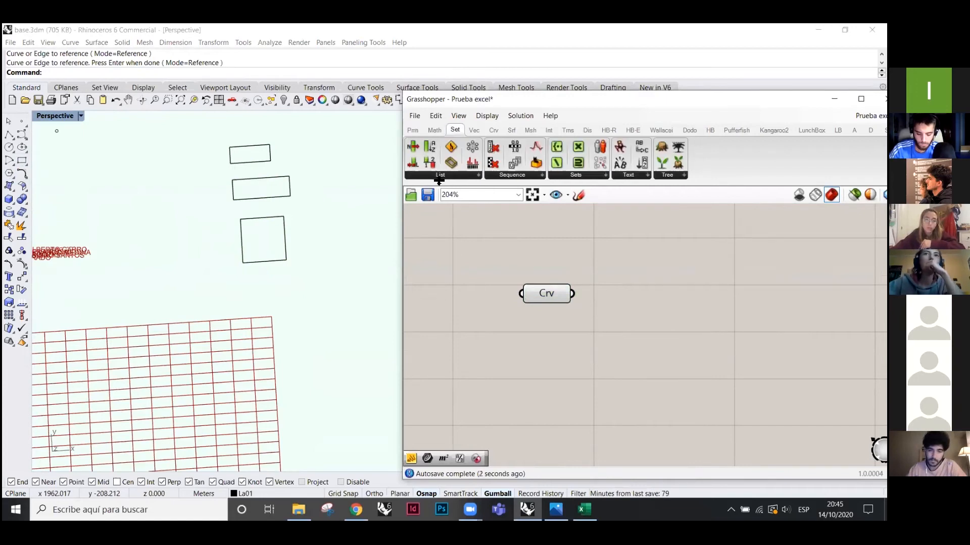
left_click_drag(691, 292, 624, 294)
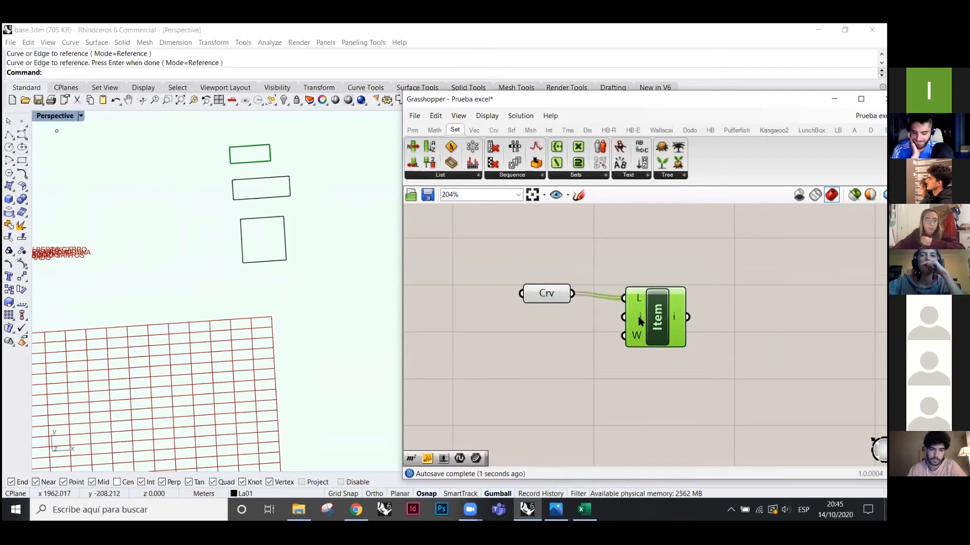
double_click(543, 341)
type("0<2")
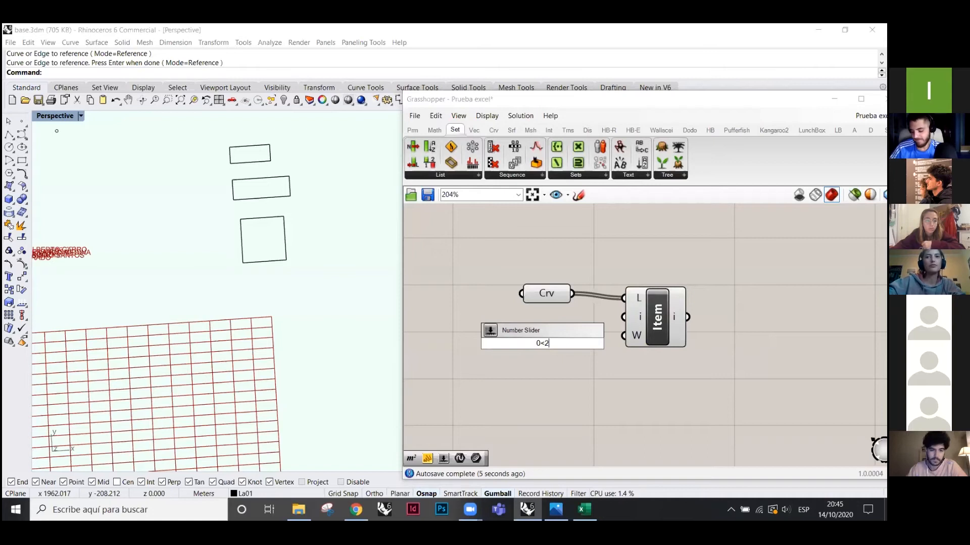
key("Return")
left_click(560, 341)
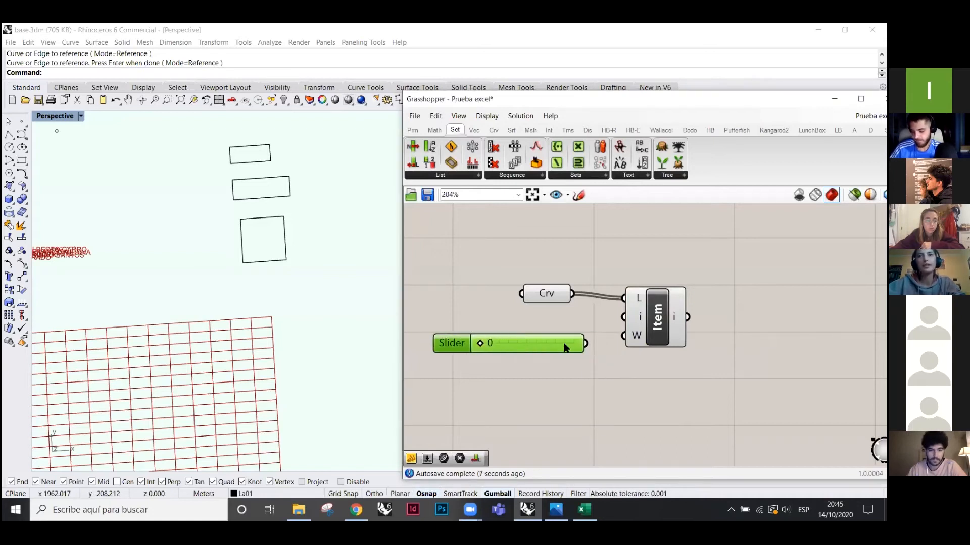
left_click_drag(586, 346, 623, 317)
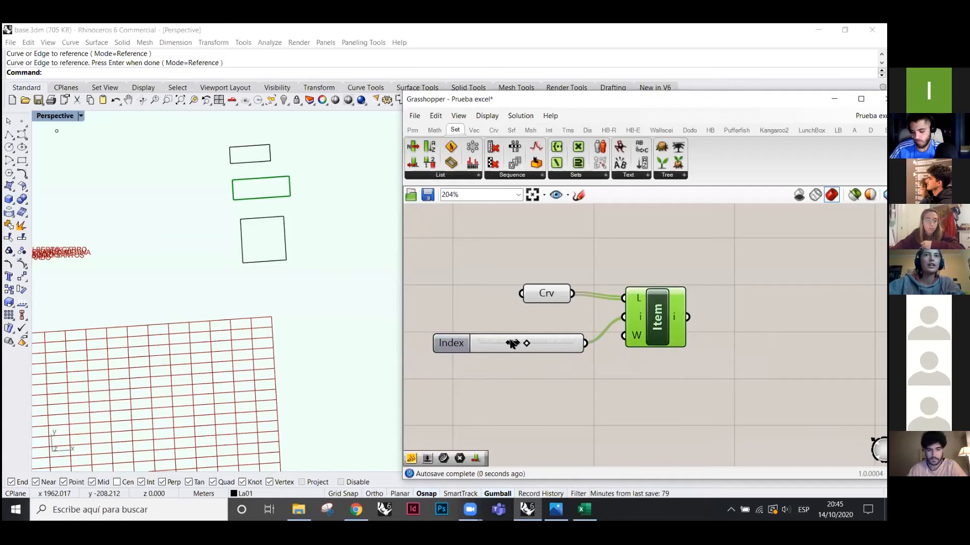
- Delete the curve parameter, slider and List Item demo components
left_click_drag(687, 372, 554, 298)
key("Delete")
scroll(598, 284, "down", 6)
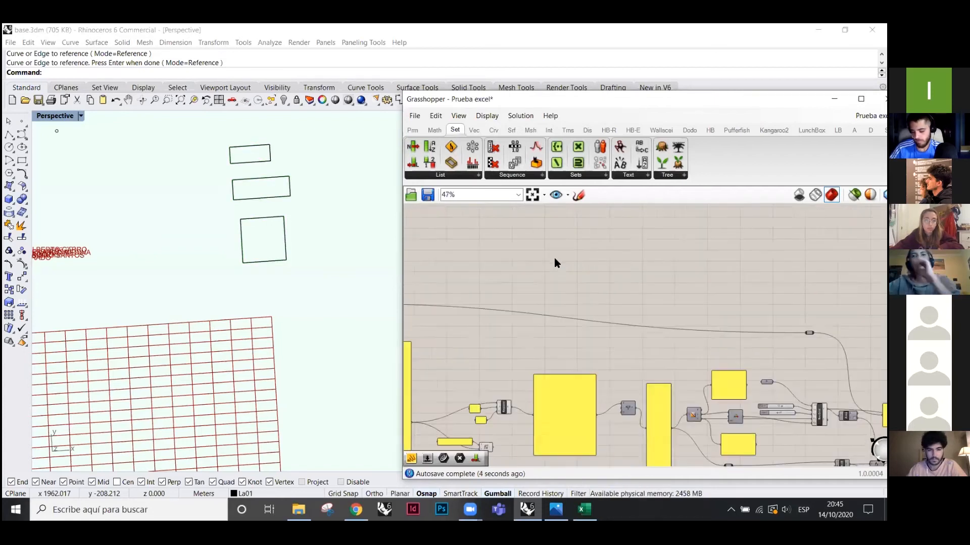
scroll(555, 263, "down", 1)
scroll(588, 345, "up", 5)
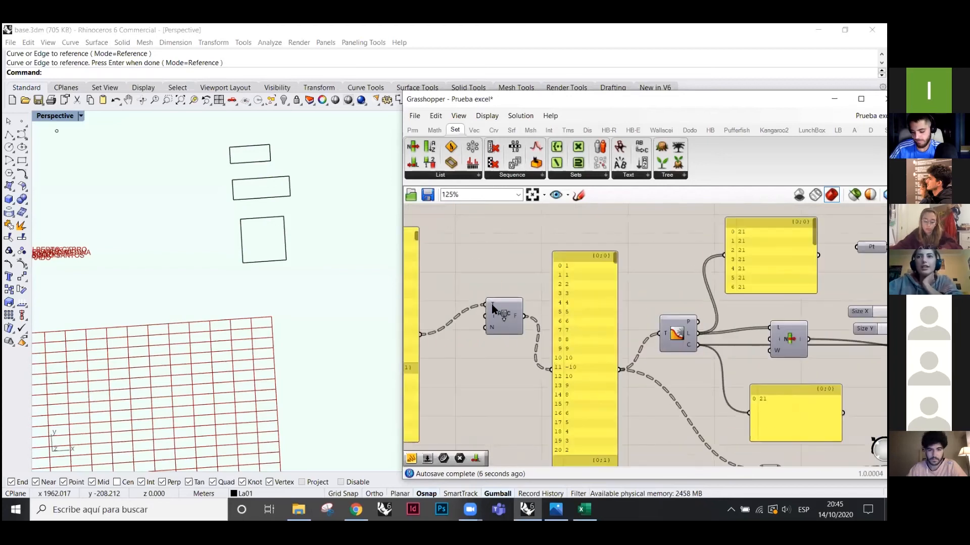
scroll(638, 318, "up", 2)
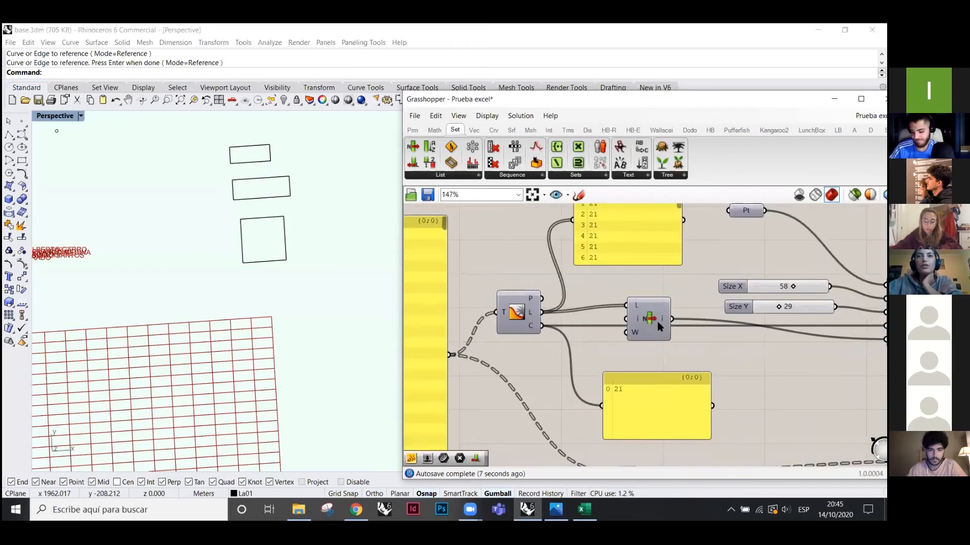
scroll(636, 313, "up", 2)
left_click_drag(642, 320, 655, 331)
scroll(623, 355, "down", 2)
mouse_move(528, 324)
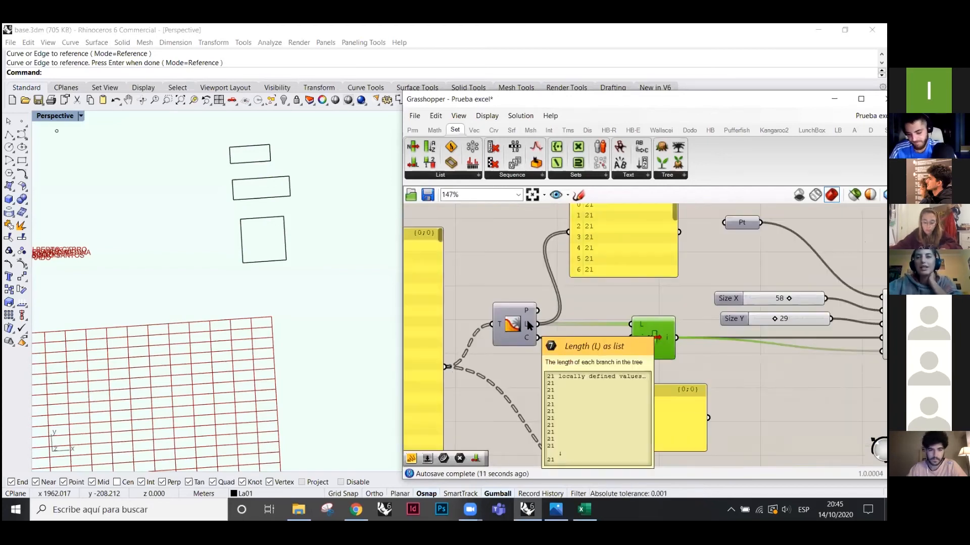
scroll(601, 320, "down", 3)
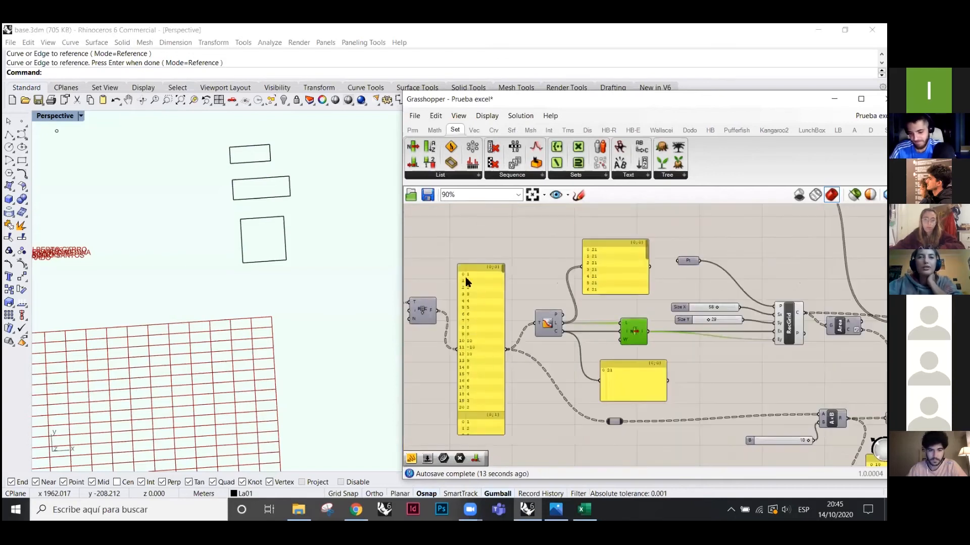
scroll(601, 323, "up", 2)
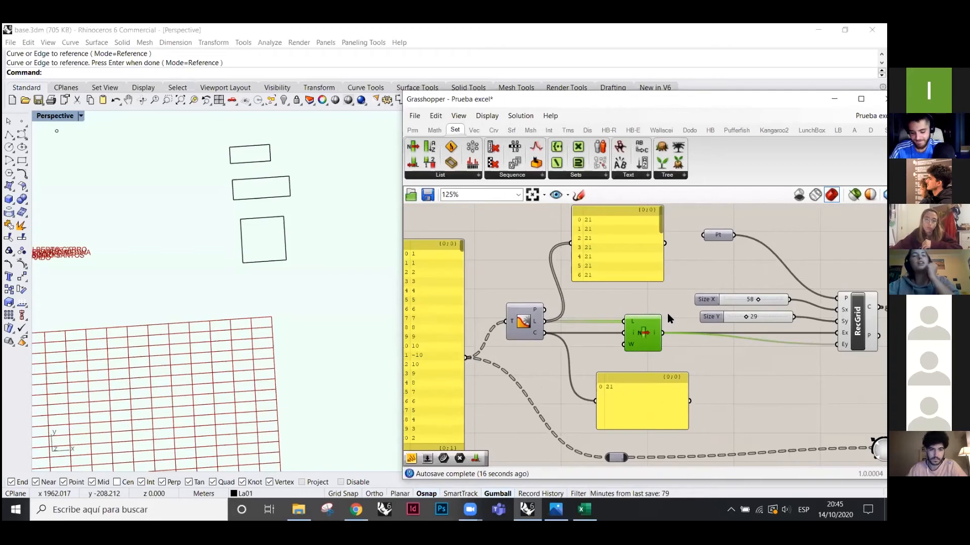
scroll(616, 340, "down", 1)
scroll(616, 340, "up", 2)
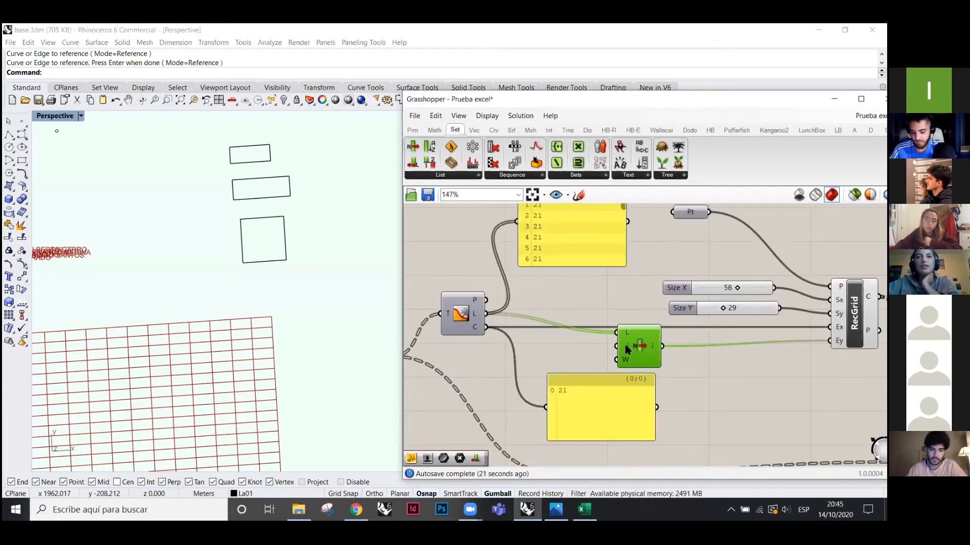
right_click(626, 347)
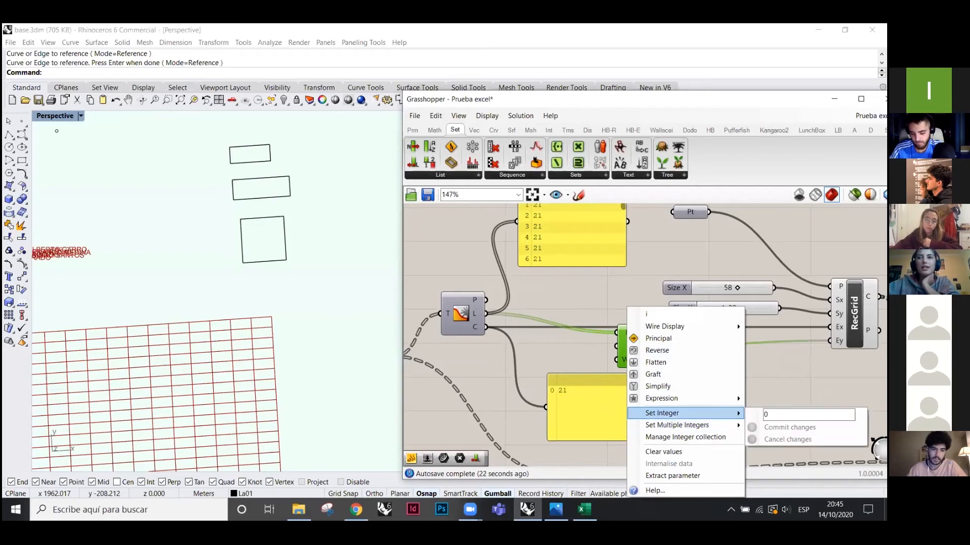
left_click(588, 353)
left_click(412, 130)
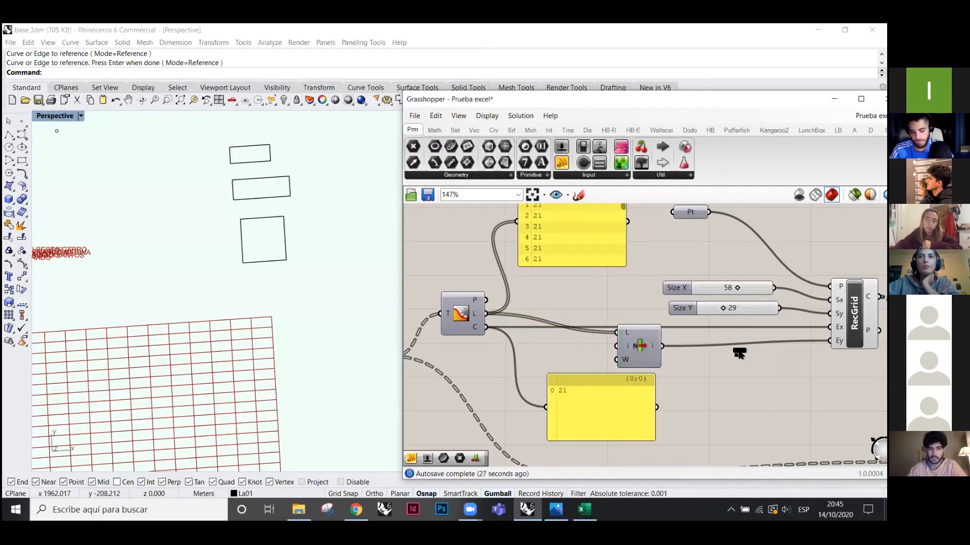
left_click_drag(739, 354, 741, 355)
left_click_drag(690, 377, 695, 381)
mouse_move(735, 387)
left_mouse_down()
mouse_move(717, 382)
mouse_move(740, 380)
left_mouse_up()
key("Delete")
scroll(575, 331, "down", 3)
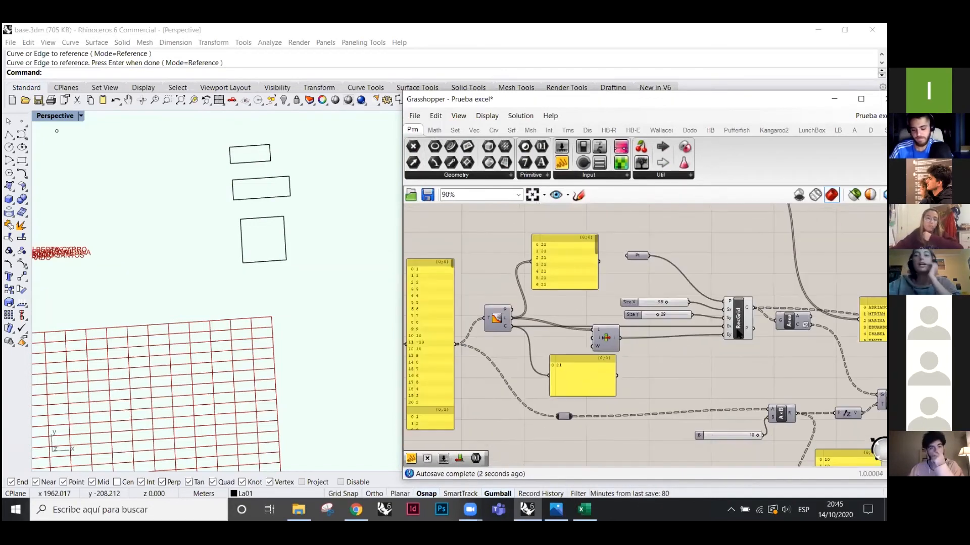
scroll(745, 305, "up", 3)
left_click(739, 316)
scroll(309, 248, "down", 9)
scroll(194, 305, "up", 7)
right_click_drag(238, 321, 120, 255)
scroll(234, 315, "down", 6)
scroll(593, 329, "down", 3)
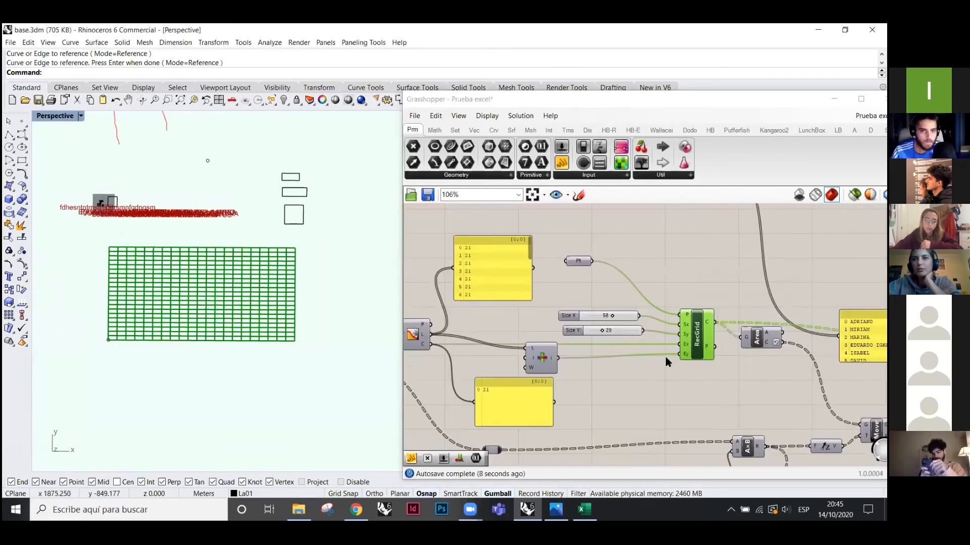
mouse_move(682, 324)
left_mouse_down()
mouse_move(682, 348)
mouse_move(680, 327)
left_mouse_up()
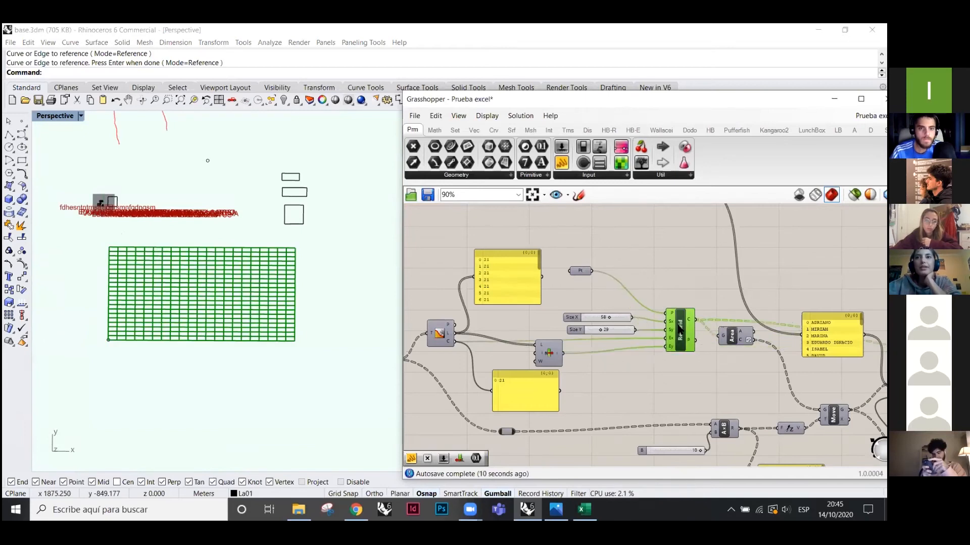
scroll(598, 294, "down", 3)
scroll(707, 332, "up", 5)
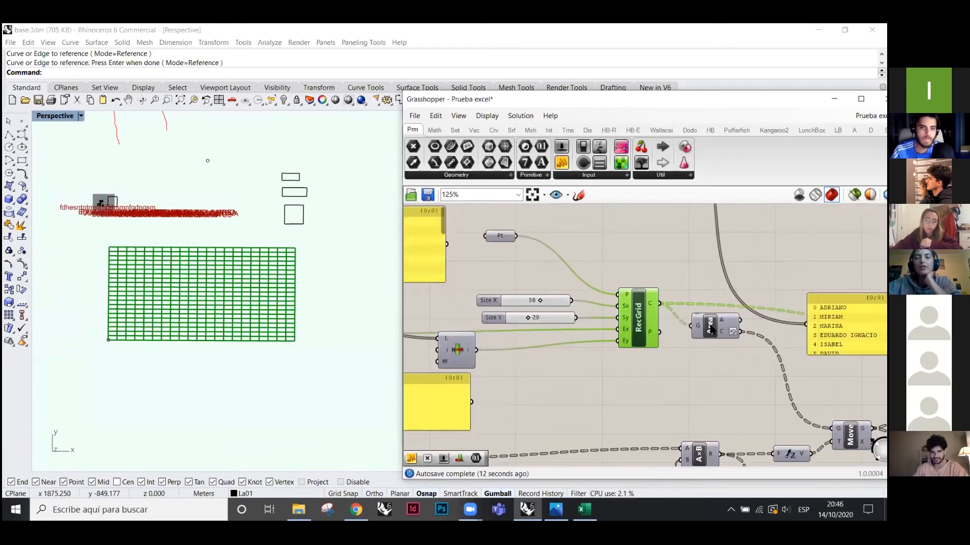
left_click(711, 325)
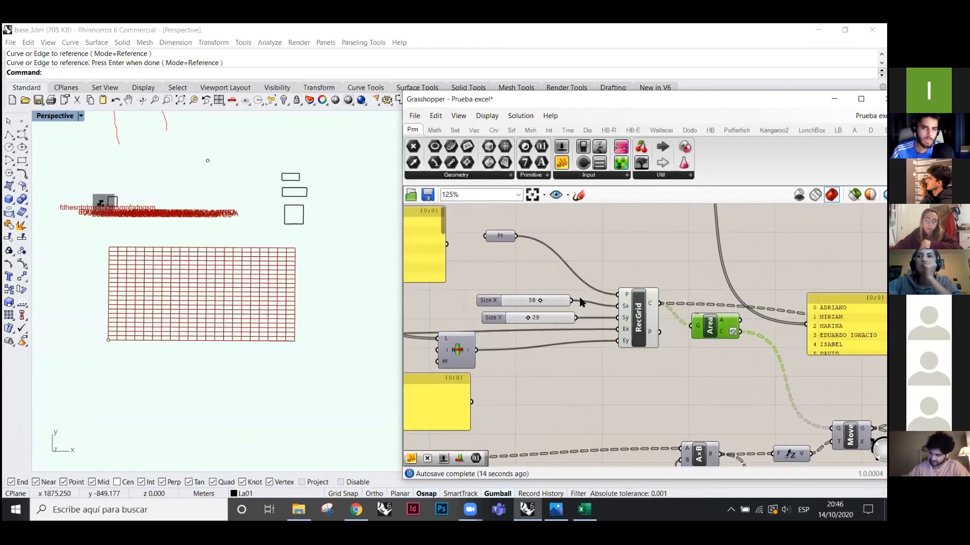
scroll(586, 299, "down", 2)
left_click(775, 404)
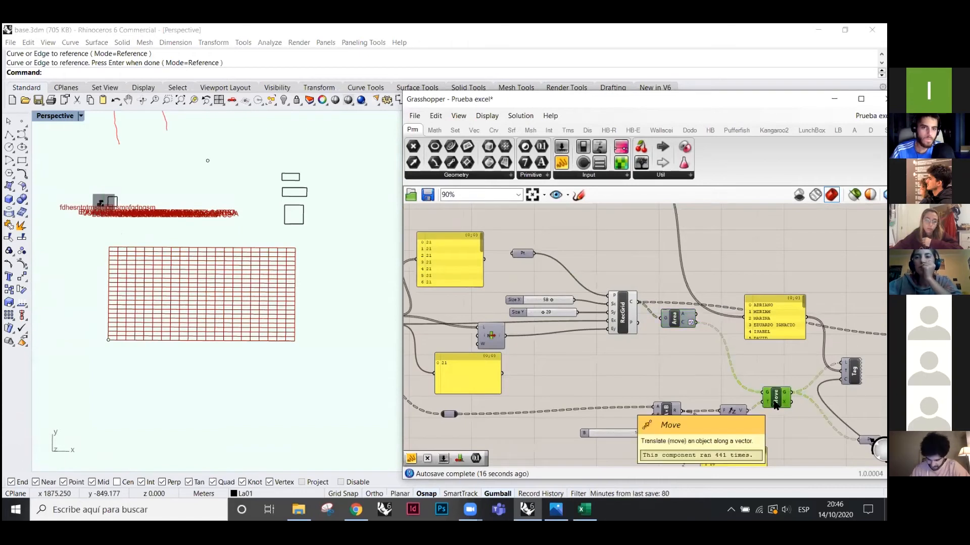
left_click(684, 378)
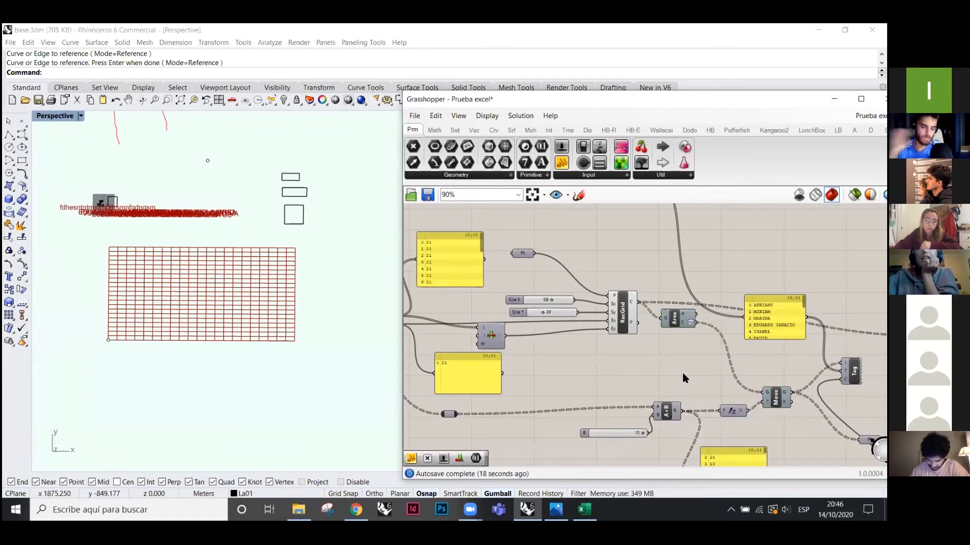
left_click(677, 320)
scroll(678, 331, "down", 3)
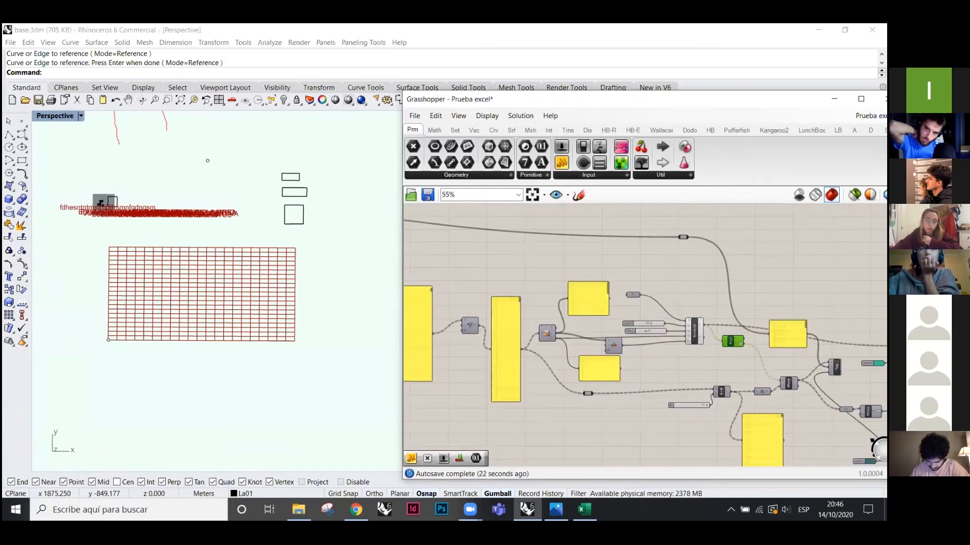
scroll(773, 374, "up", 3)
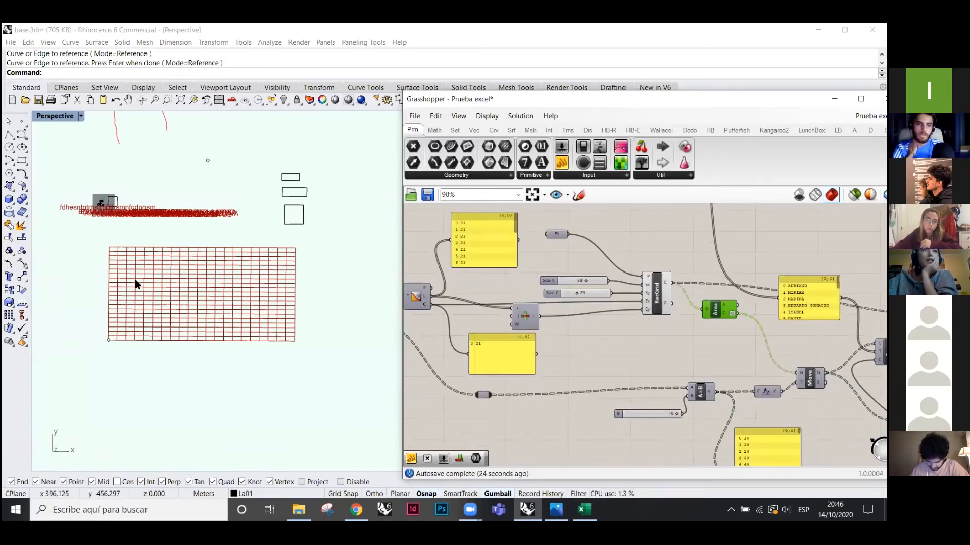
scroll(134, 281, "up", 1)
scroll(134, 283, "up", 4)
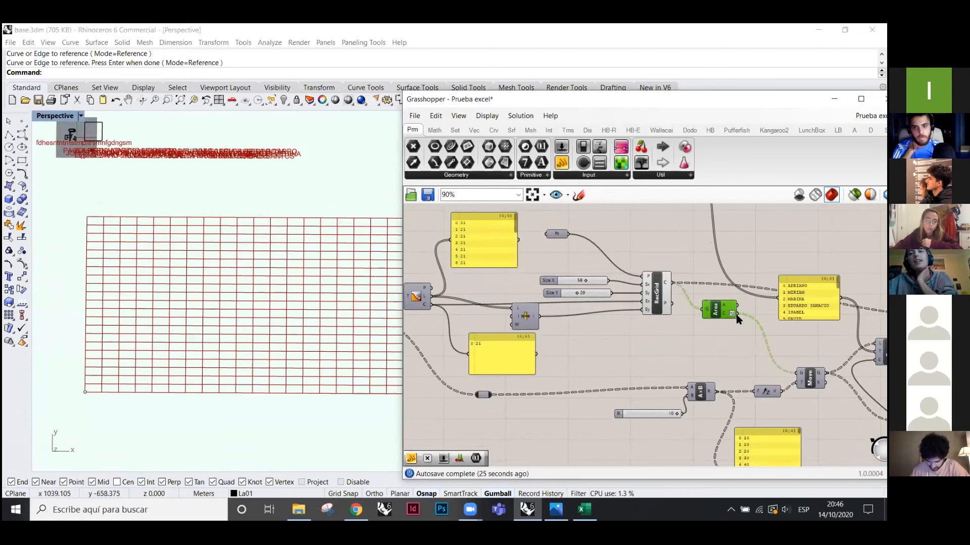
scroll(666, 288, "up", 3)
mouse_move(643, 315)
left_mouse_down()
mouse_move(643, 329)
mouse_move(634, 315)
left_mouse_up()
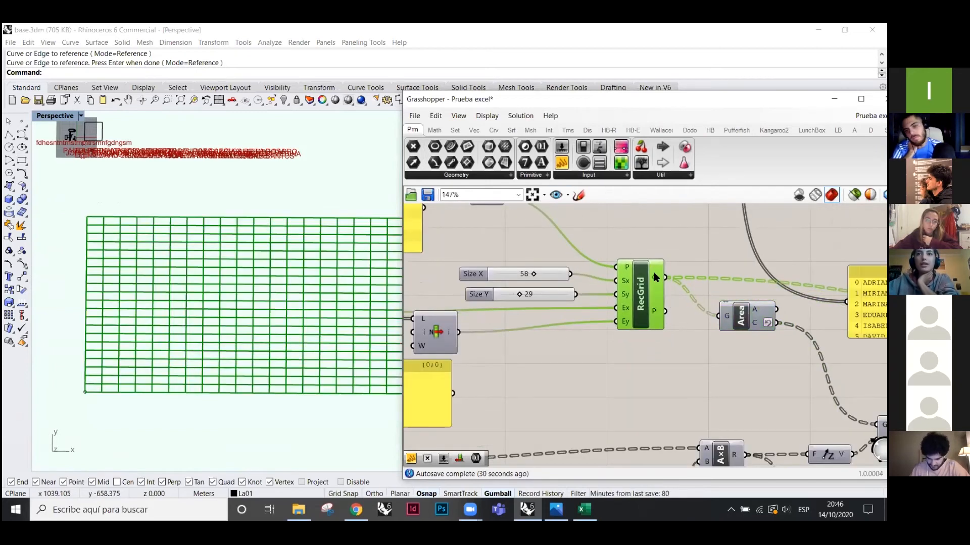
mouse_move(655, 280)
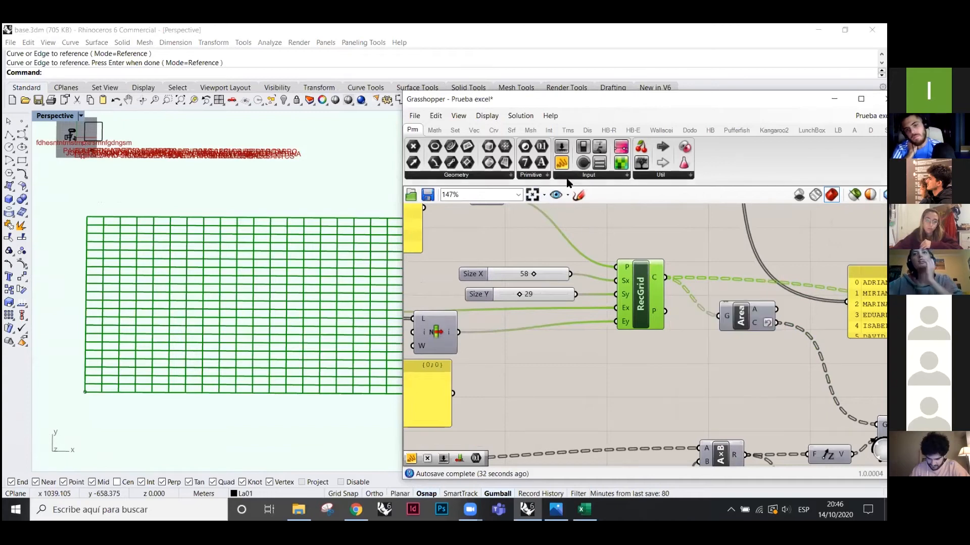
- Add a List Item component and feed it the RecGrid cells
left_click(460, 129)
left_click(413, 147)
left_click(719, 259)
left_click_drag(666, 277, 762, 379)
- Wire an Index slider at 0 into List Item's index, then place an empty panel
double_click(672, 393)
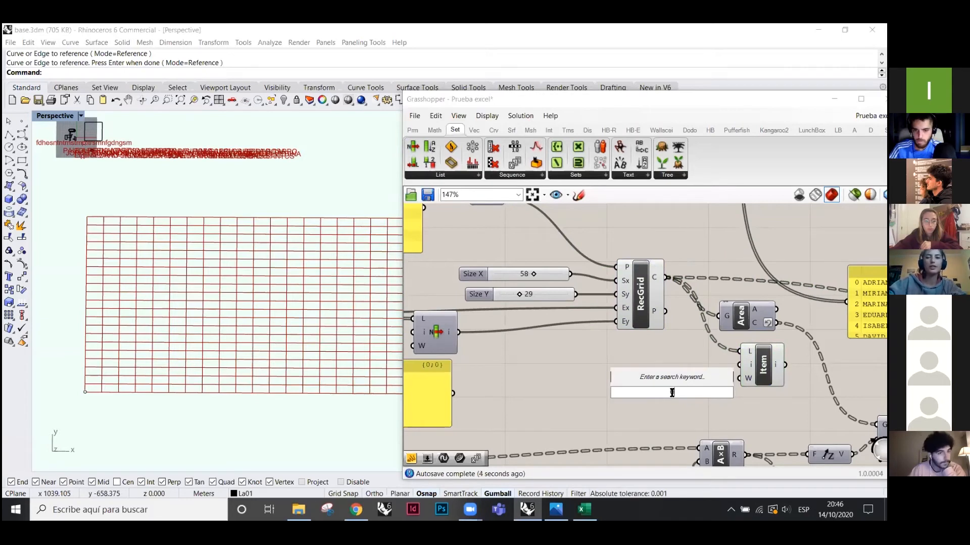
type("0<21")
key("Return")
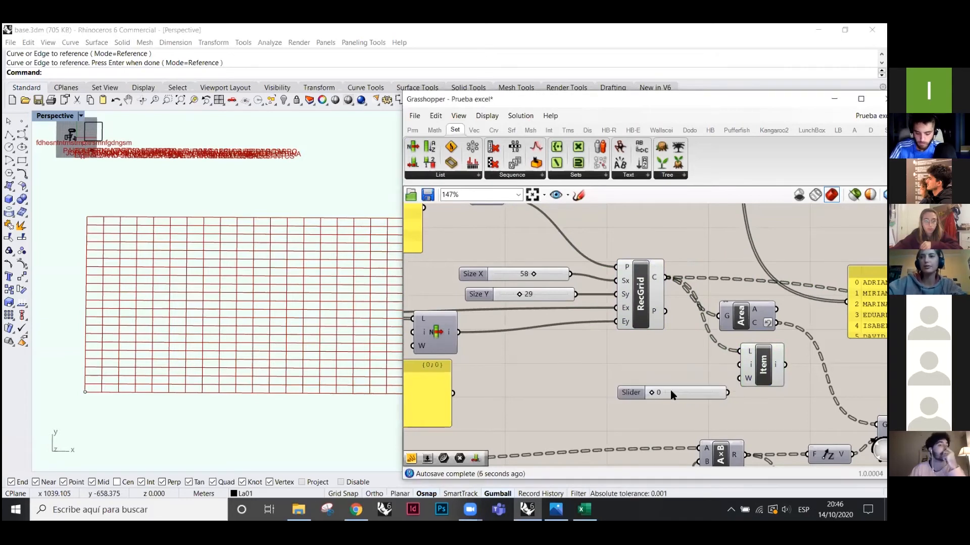
left_click_drag(693, 397, 740, 365)
left_click_drag(766, 375, 764, 386)
mouse_move(611, 385)
left_mouse_down()
mouse_move(651, 383)
mouse_move(610, 382)
left_mouse_up()
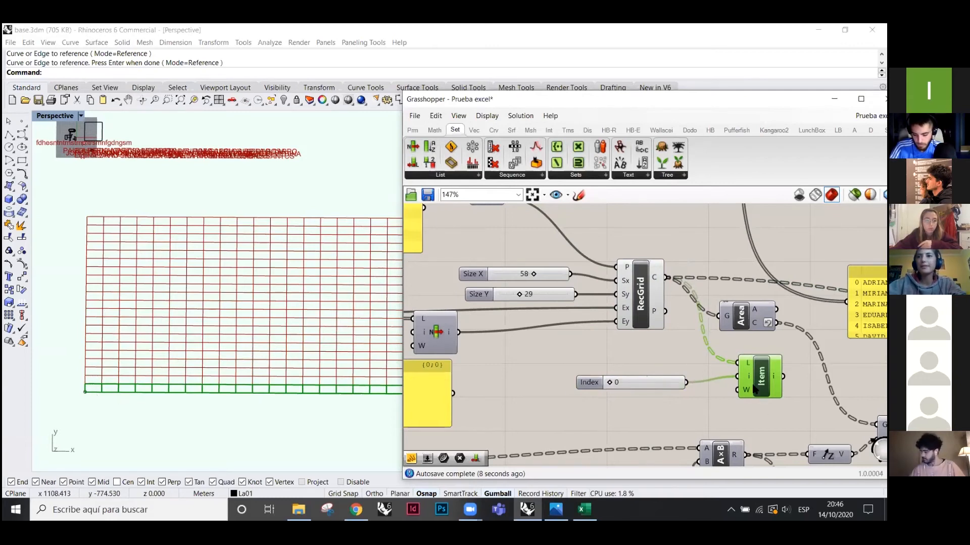
left_click_drag(754, 389, 747, 402)
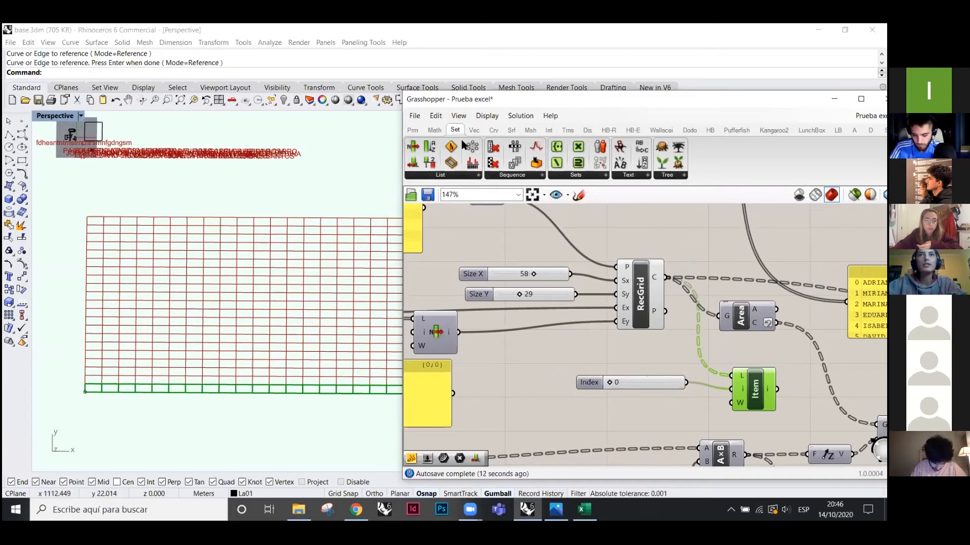
left_click(566, 160)
left_click(741, 317)
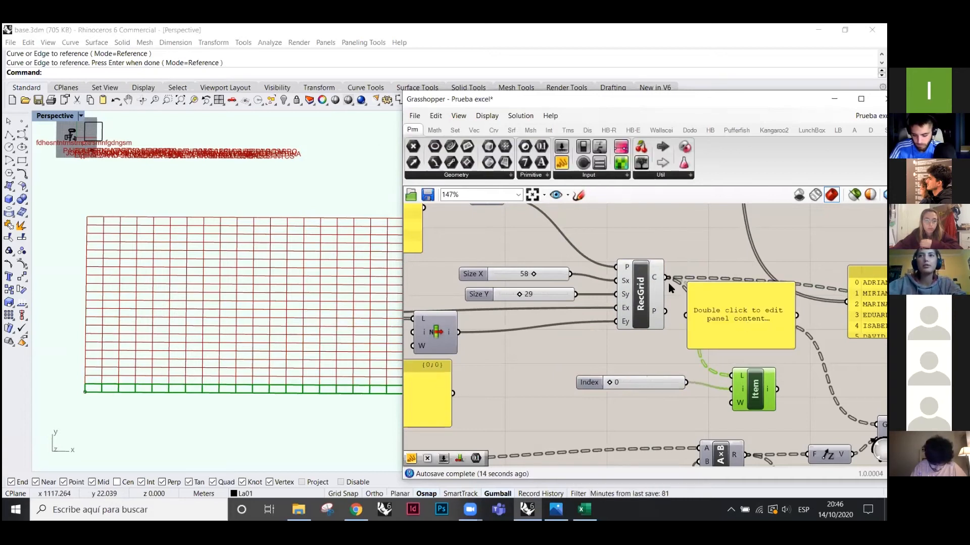
- Inspect the grid's cell rectangles in a panel and flatten the cells output
left_click_drag(672, 284, 752, 427)
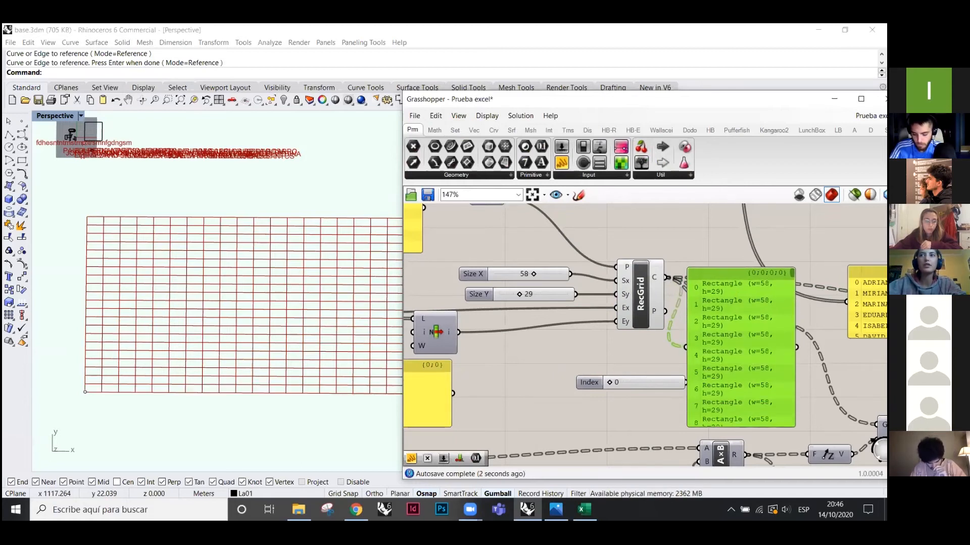
scroll(791, 373, "down", 10)
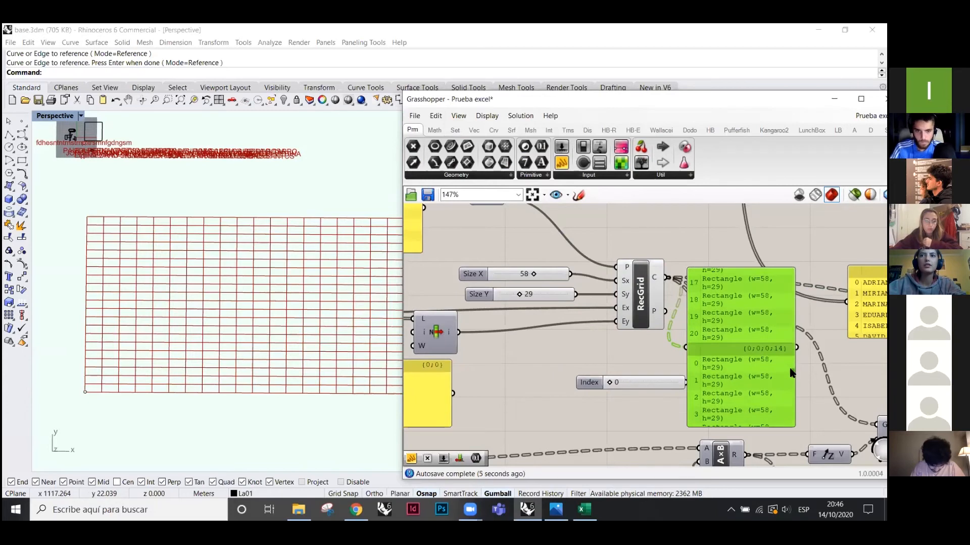
left_click_drag(726, 317, 758, 318)
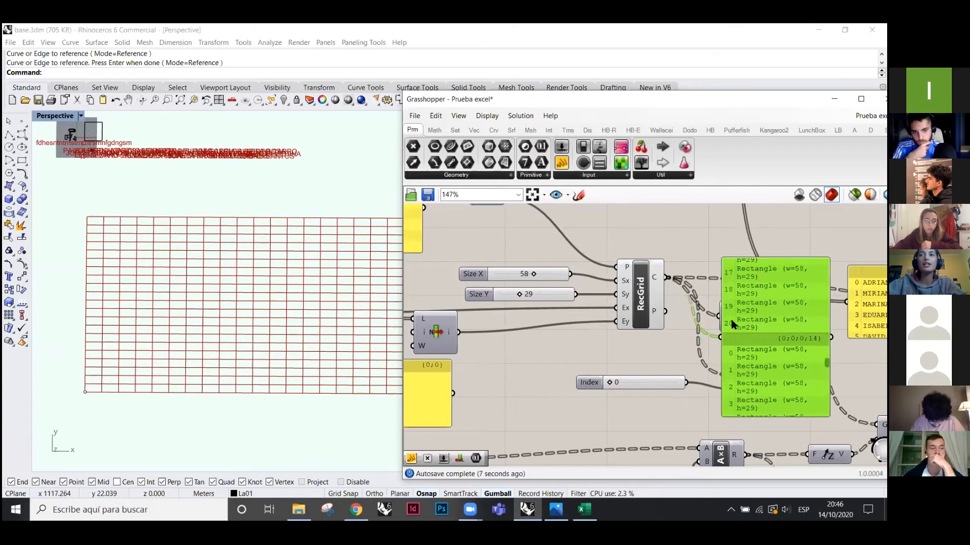
right_click(655, 279)
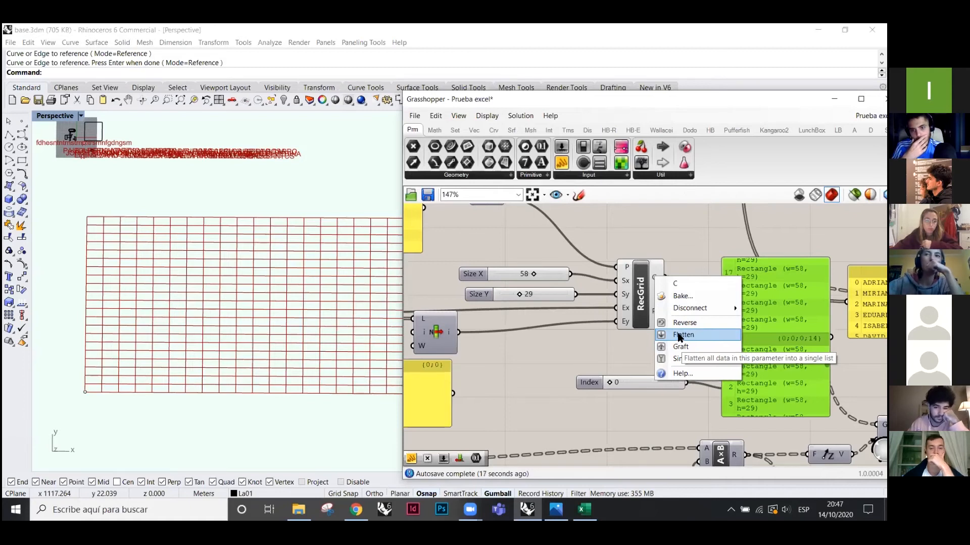
left_click(680, 336)
- Delete the panel, wire the flattened cells to List Item, and raise the index to 21
left_click_drag(758, 293, 747, 266)
left_click_drag(767, 323, 743, 329)
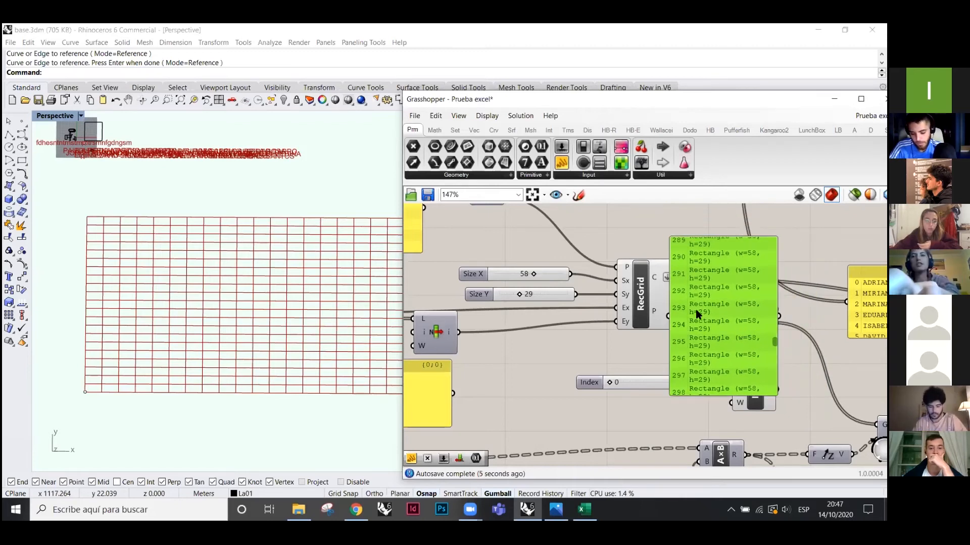
key("Delete")
left_click_drag(677, 278, 737, 375)
left_click(754, 394)
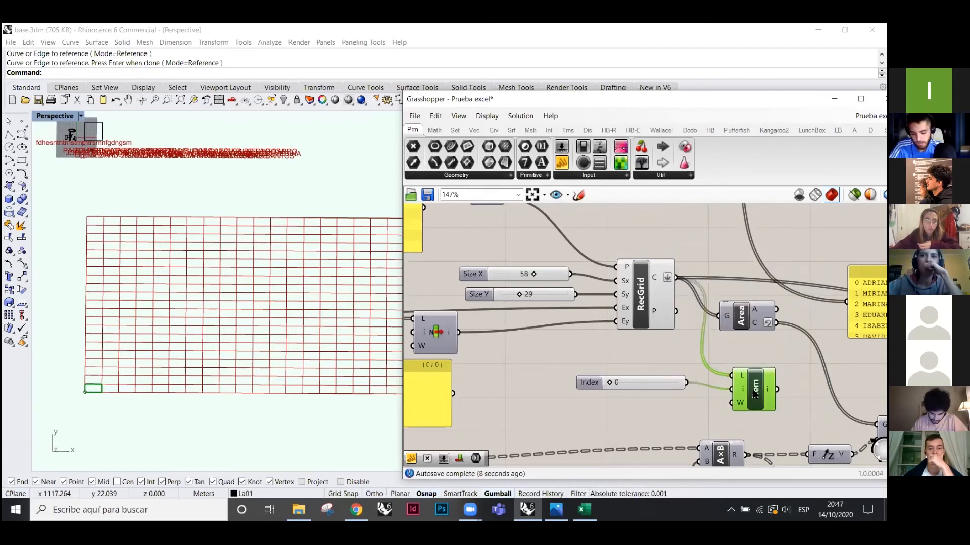
left_click_drag(610, 386, 691, 376)
- Set the Index slider's maximum value to 200
double_click(589, 383)
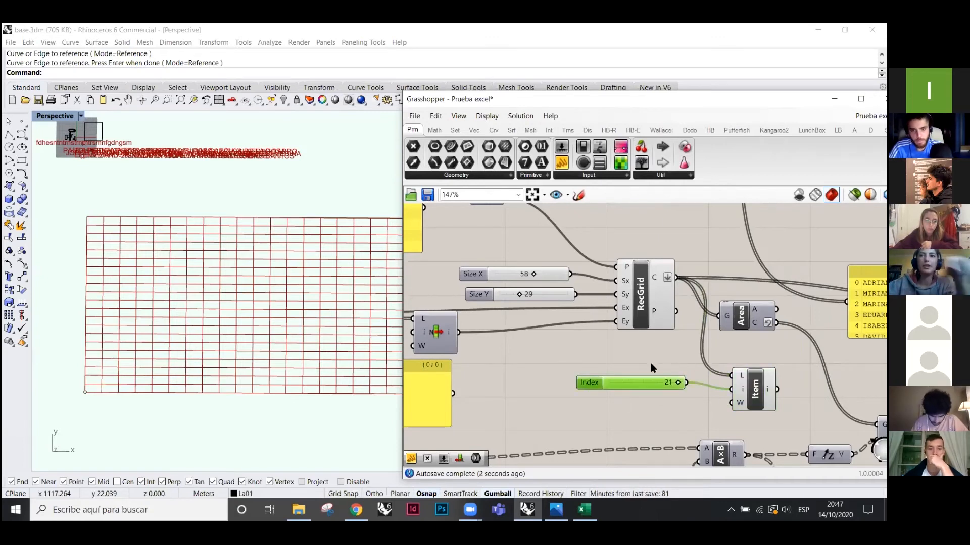
double_click(647, 404)
type("200")
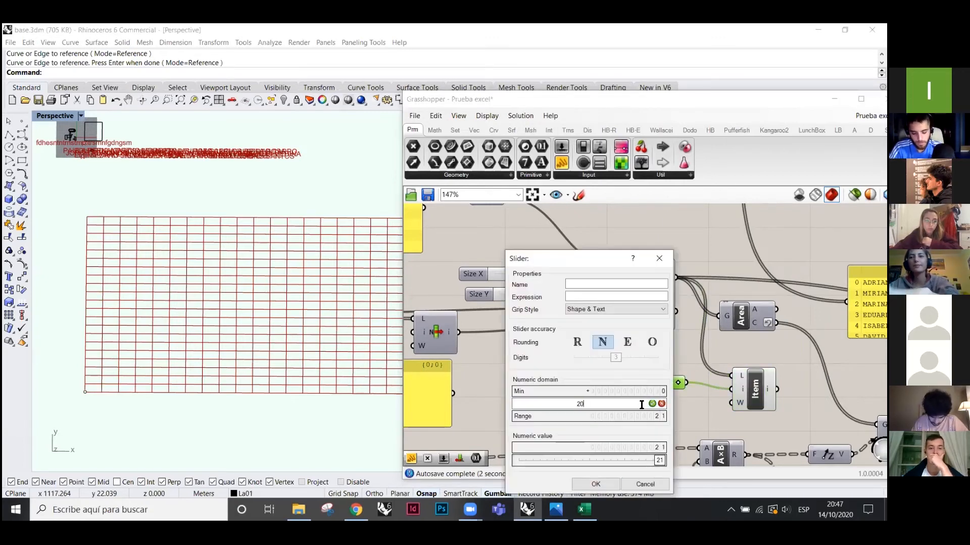
key("Return")
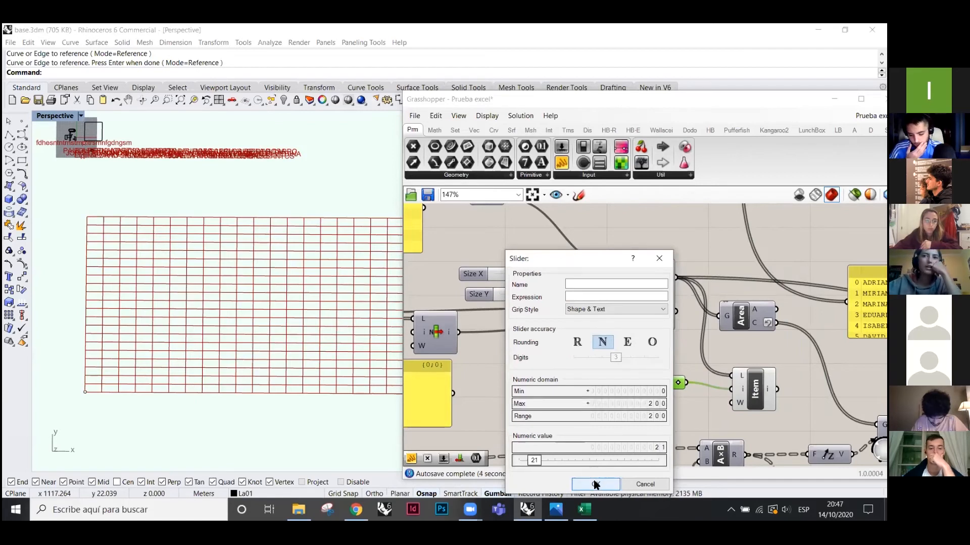
left_click(595, 484)
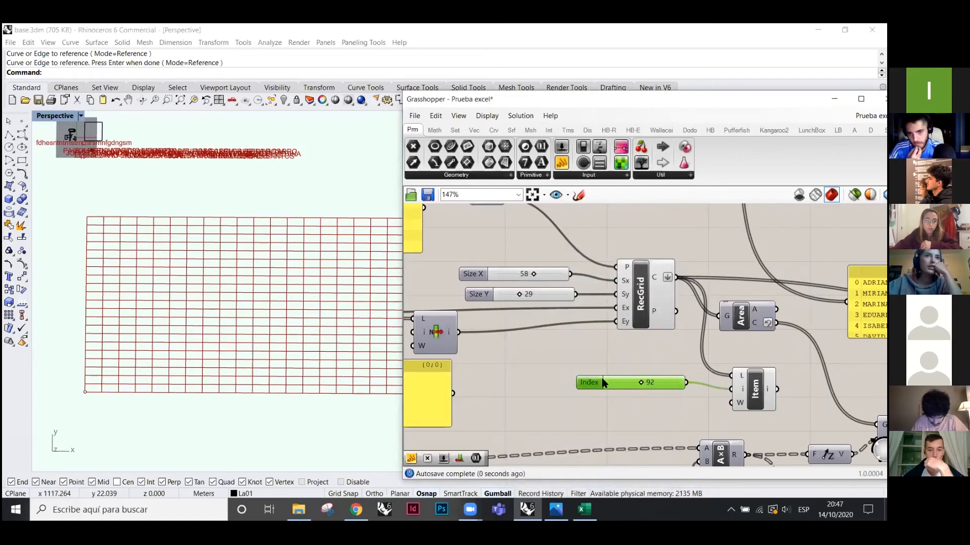
- Move the index to 46, then 159, and flatten the grid's cell output
left_click_drag(636, 389, 620, 389)
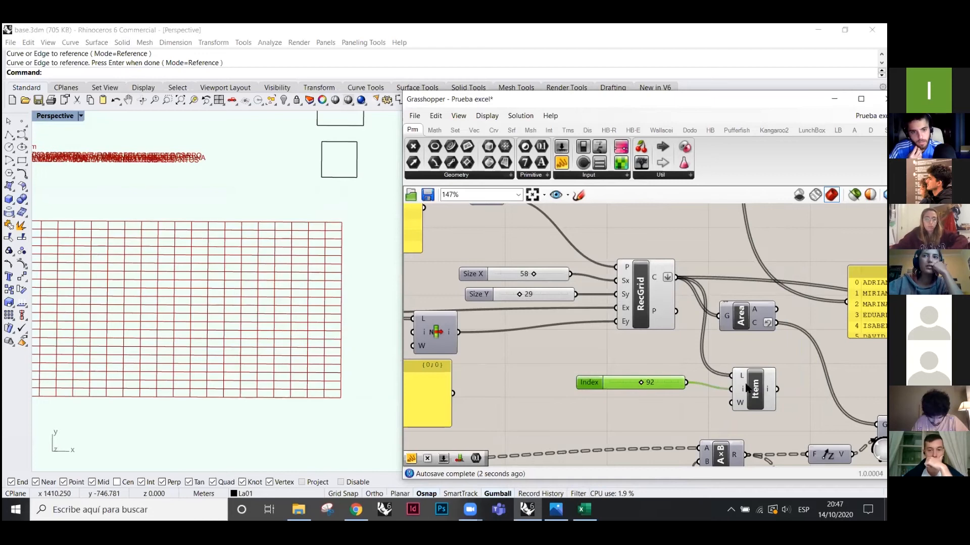
scroll(173, 318, "down", 2)
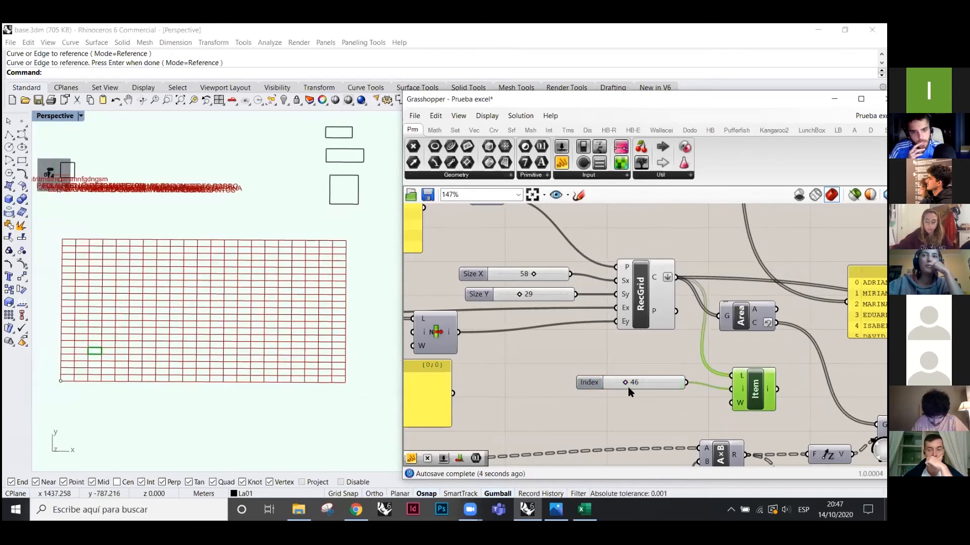
left_click_drag(628, 385, 664, 385)
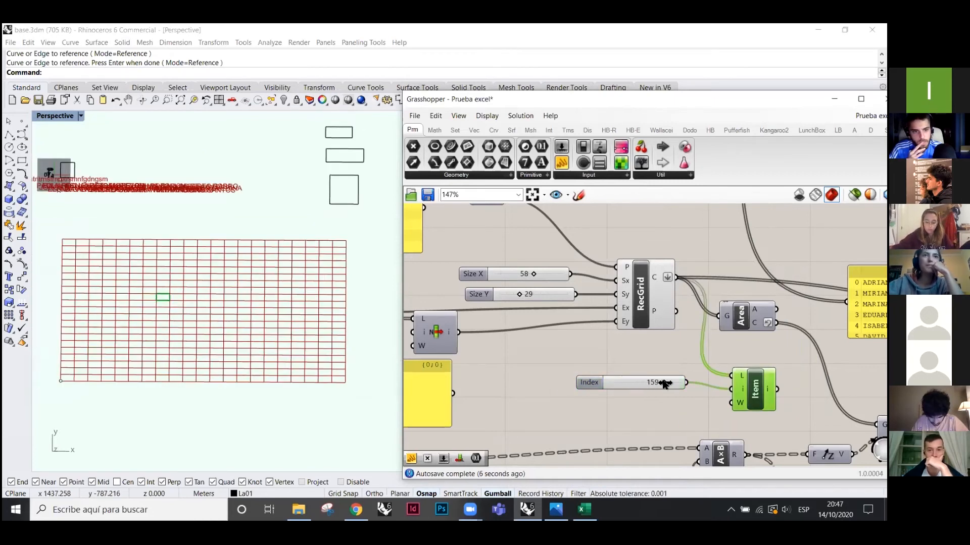
scroll(780, 395, "up", 2)
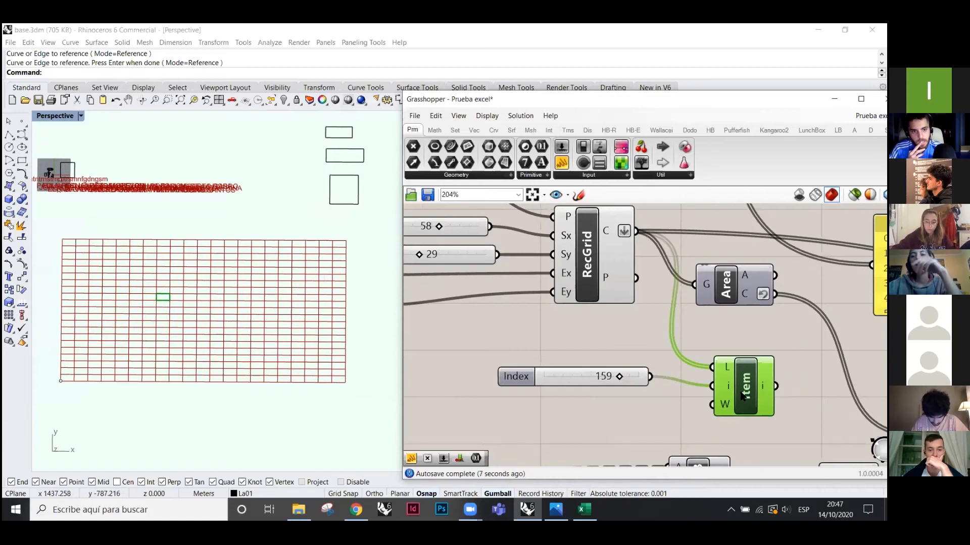
right_click(620, 231)
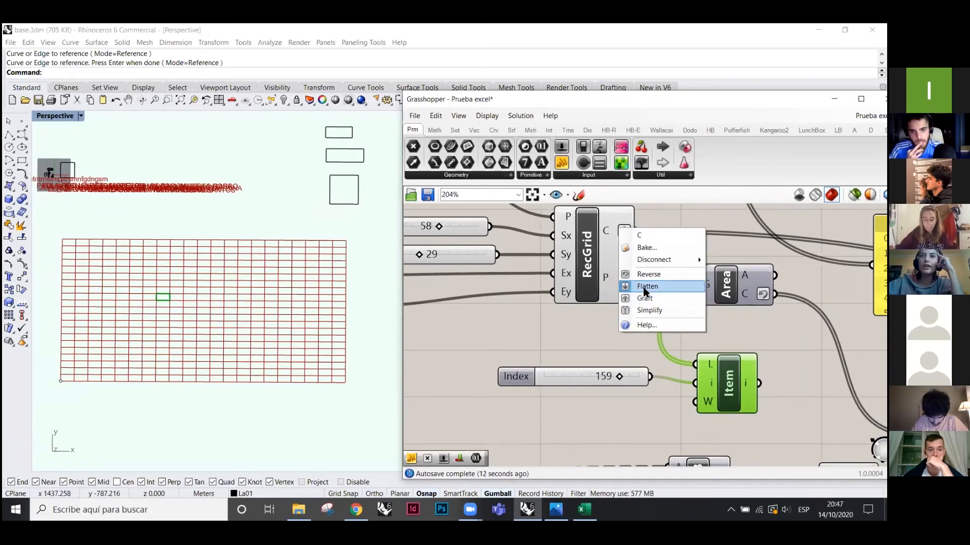
left_click(647, 286)
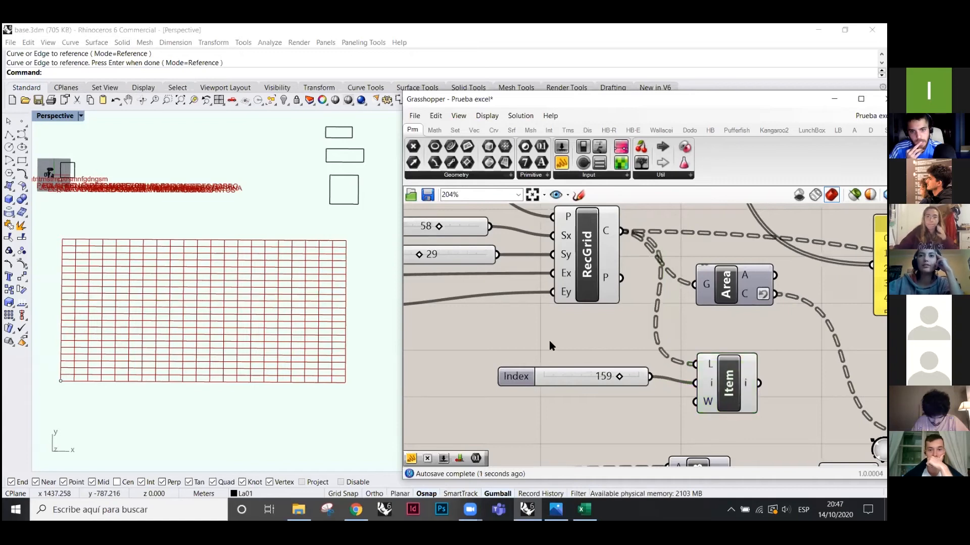
- Graft the Excel Read Data names output into one branch per name
scroll(462, 355, "down", 10)
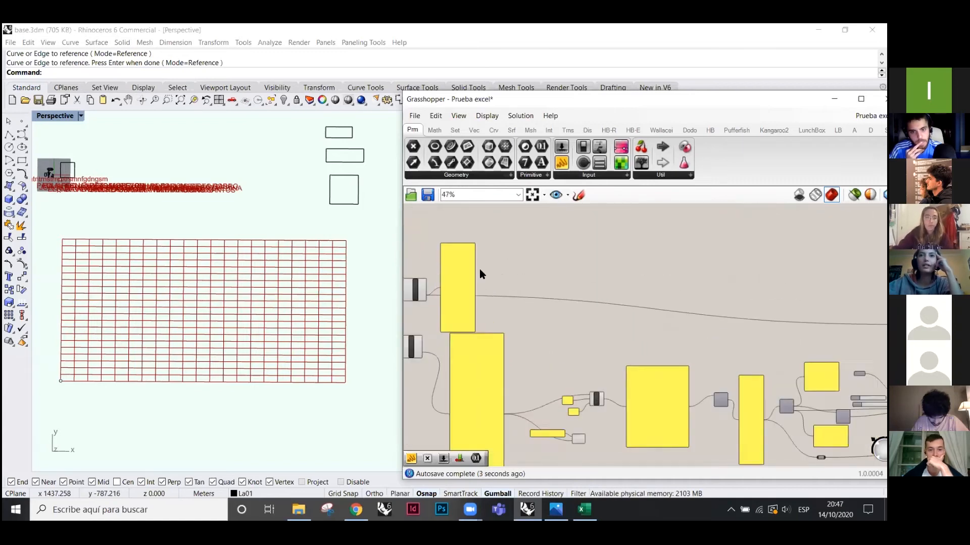
scroll(426, 275, "up", 5)
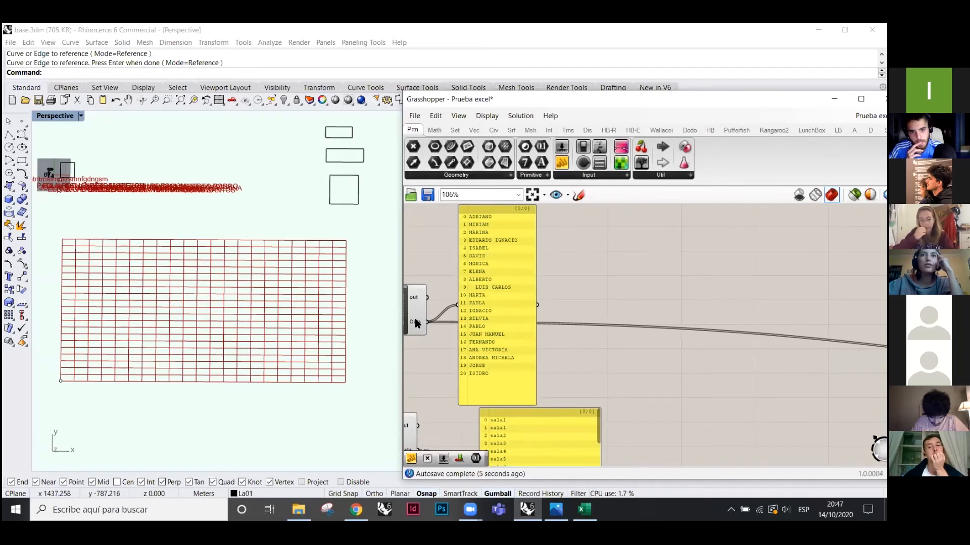
right_click(417, 323)
left_click(454, 385)
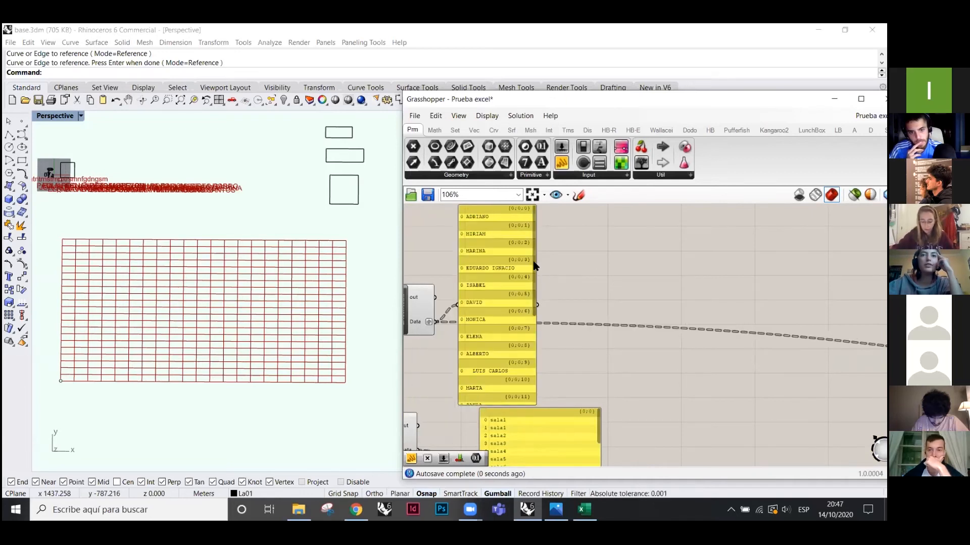
- Delete the names panel beside the Excel reader
scroll(493, 355, "down", 1)
scroll(483, 242, "up", 1)
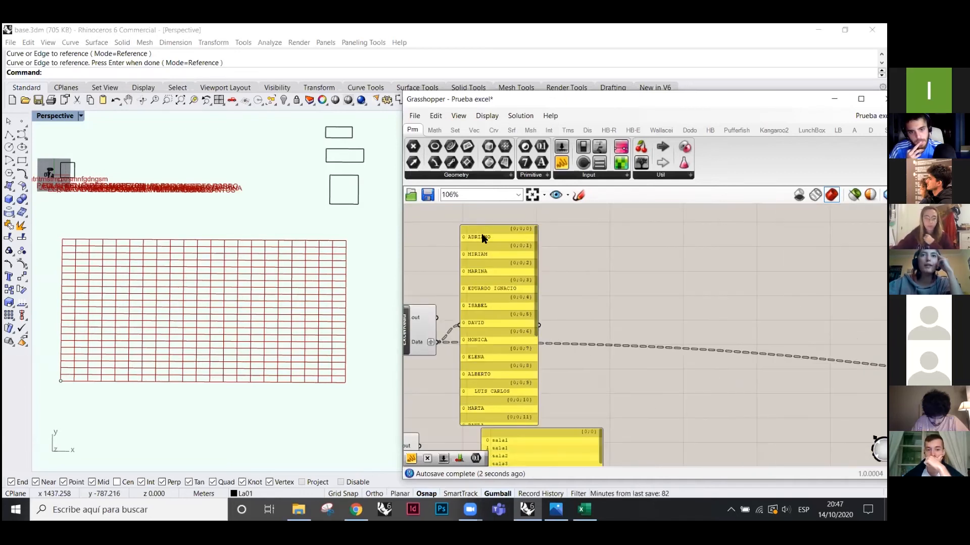
mouse_move(536, 256)
left_mouse_down()
mouse_move(531, 361)
mouse_move(541, 242)
left_mouse_up()
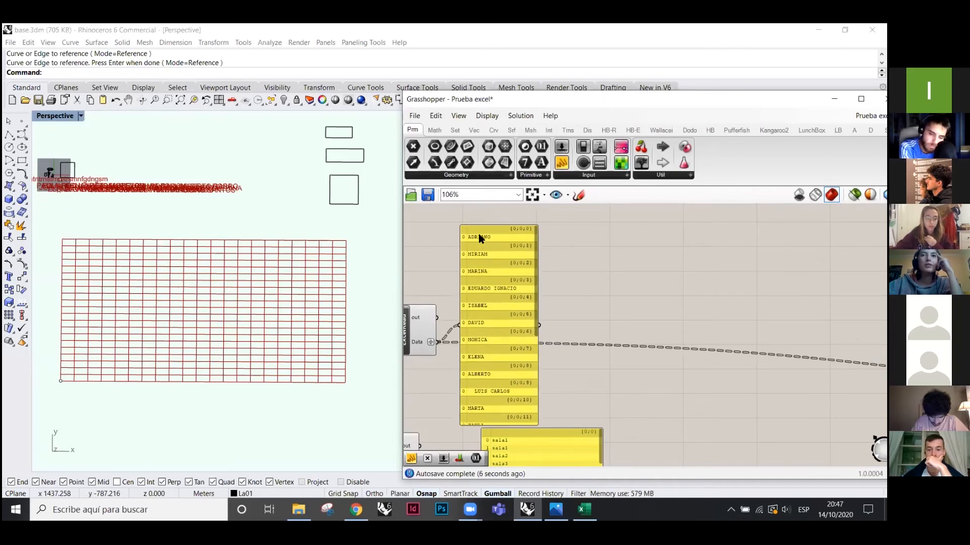
left_click_drag(486, 261, 535, 259)
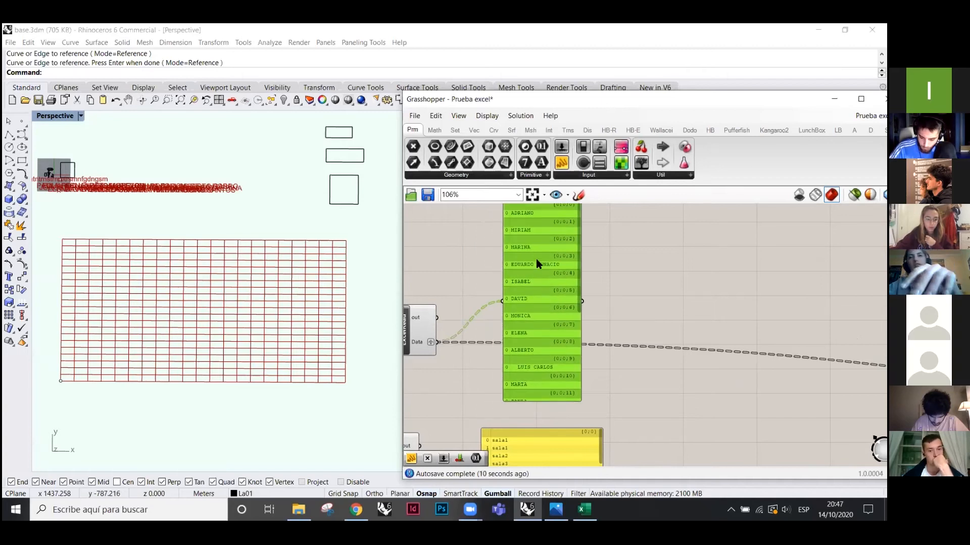
scroll(511, 326, "down", 2)
key("Delete")
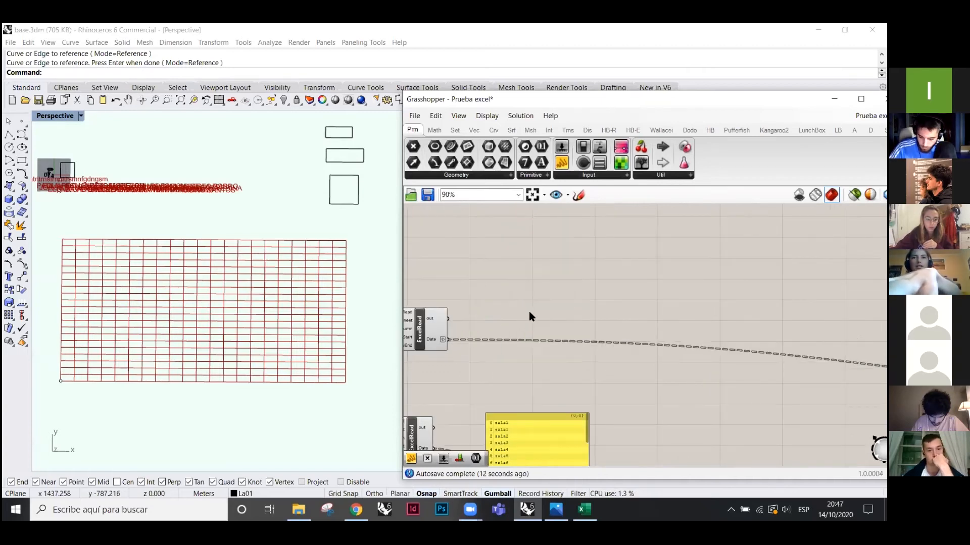
- Reposition the RecGrid and Area components and bring up Area's preview menu
scroll(528, 313, "down", 4)
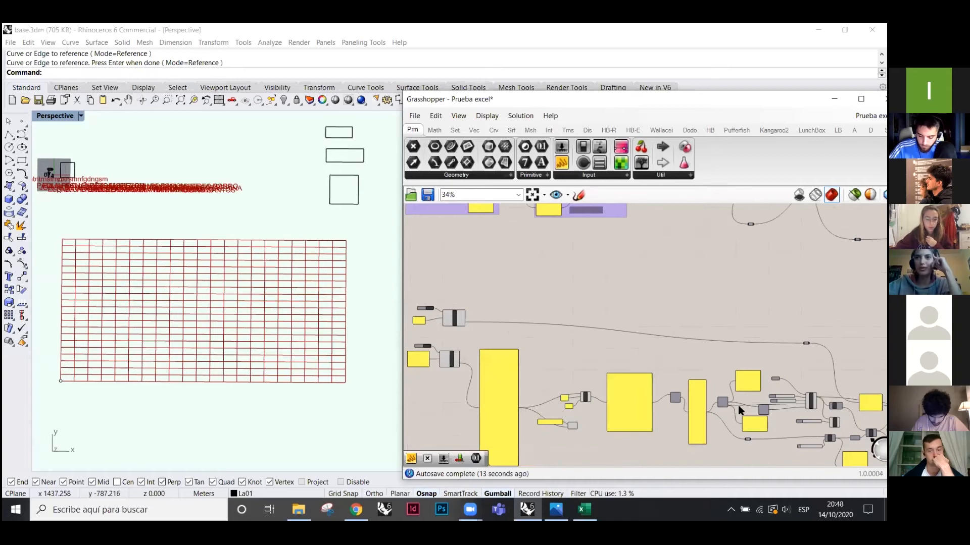
scroll(720, 365, "up", 6)
scroll(714, 387, "down", 2)
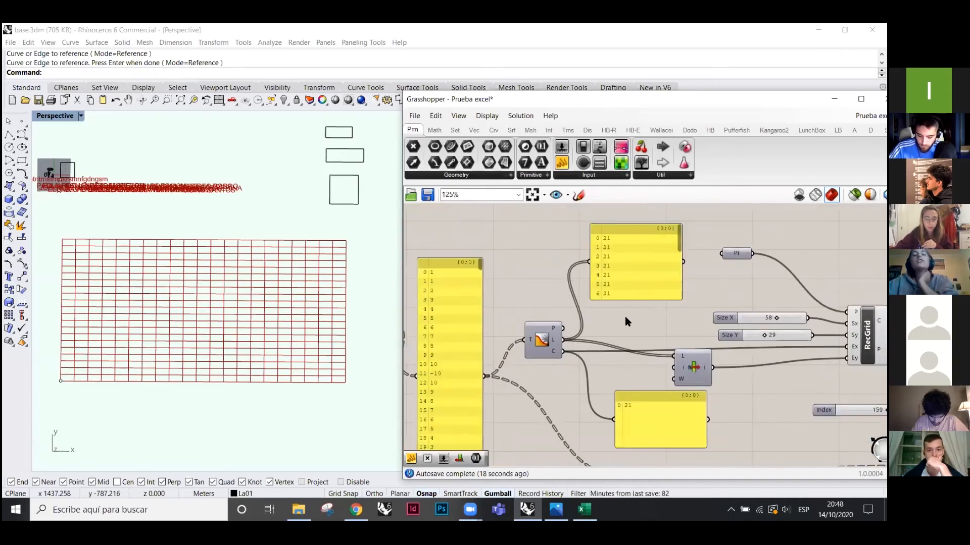
scroll(519, 309, "down", 1)
scroll(636, 308, "up", 2)
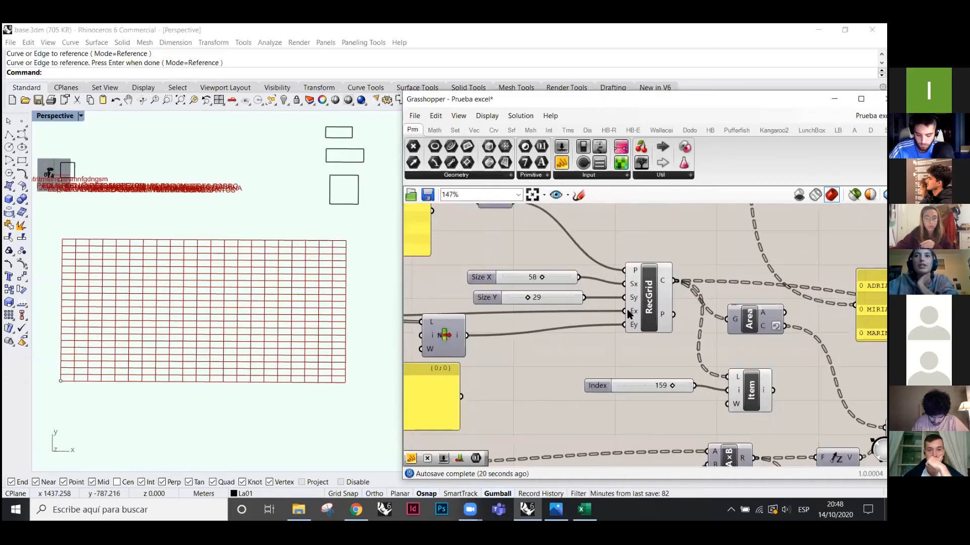
left_click(636, 308)
left_click_drag(635, 307, 643, 293)
mouse_move(761, 324)
left_mouse_down()
mouse_move(749, 333)
mouse_move(757, 330)
left_mouse_up()
scroll(553, 312, "down", 3)
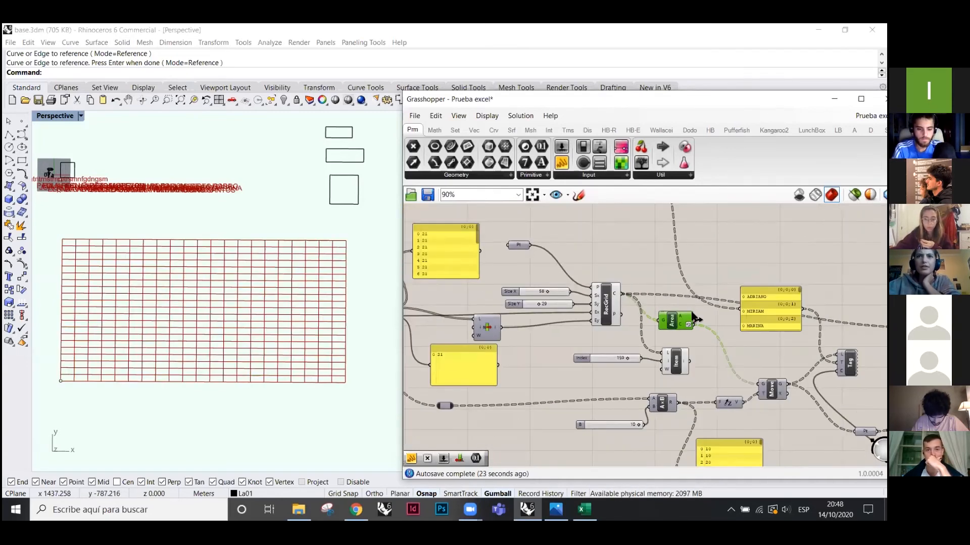
scroll(674, 331, "up", 3)
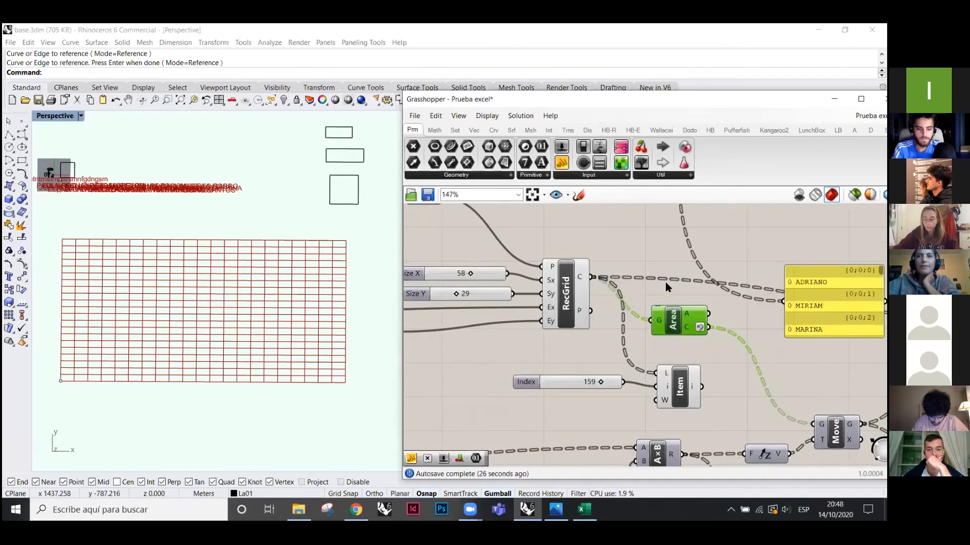
right_click(668, 248)
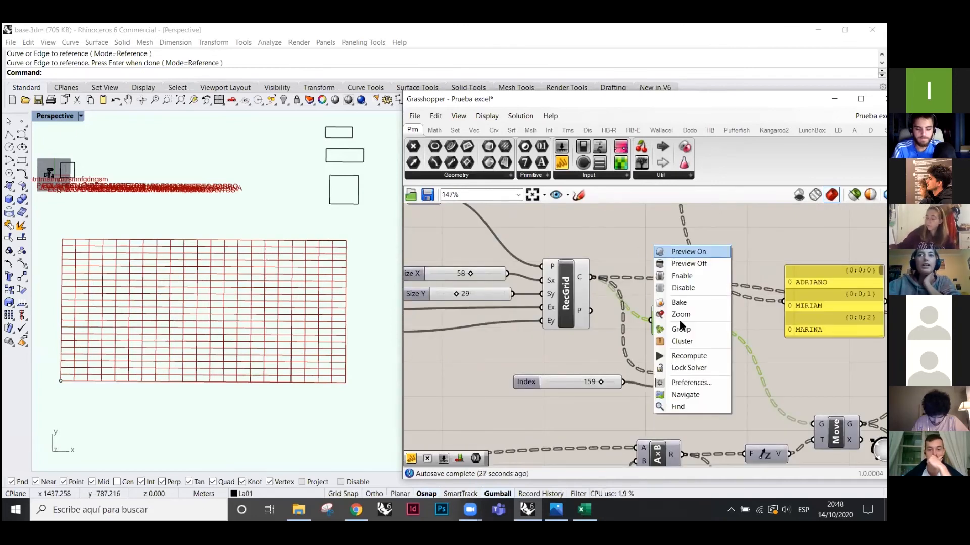
- Preview the Area component's cell centroids, inspect them, then turn the preview off
left_click(688, 252)
left_click(637, 328)
left_click(673, 320)
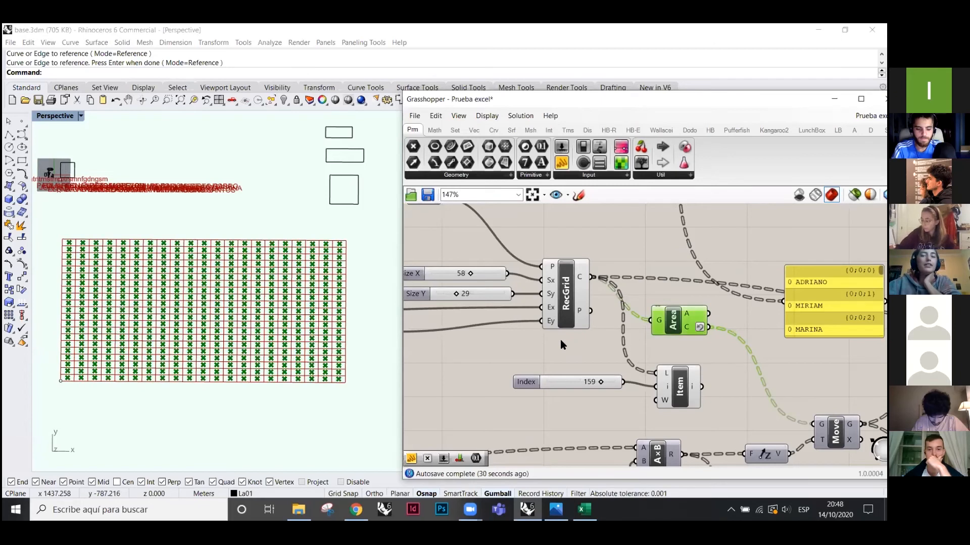
left_click(607, 241)
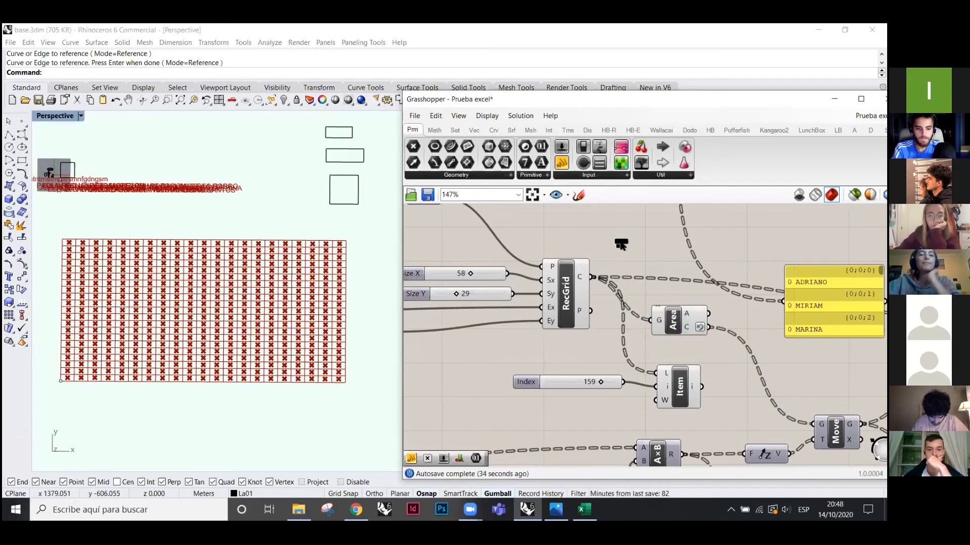
left_click(564, 284)
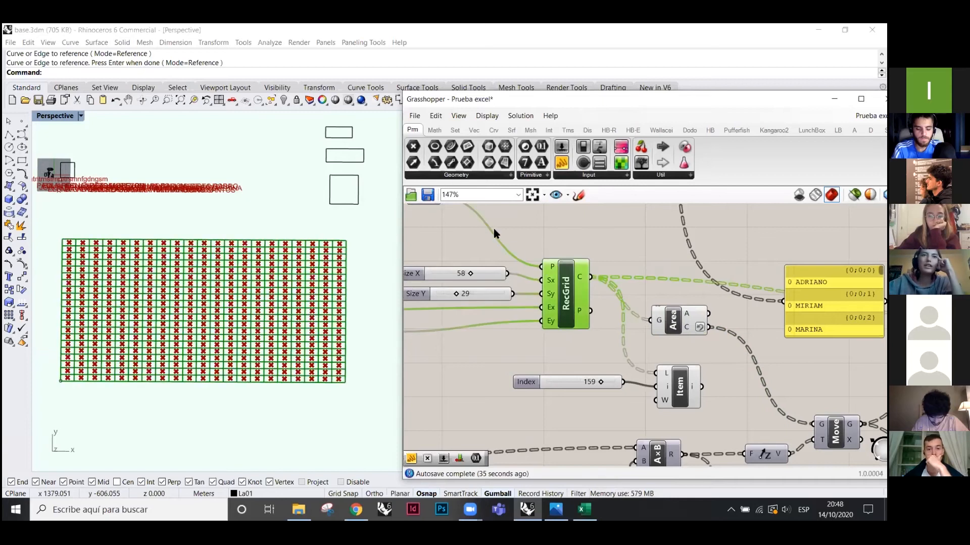
left_click(675, 318)
right_click(639, 234)
left_click(659, 244)
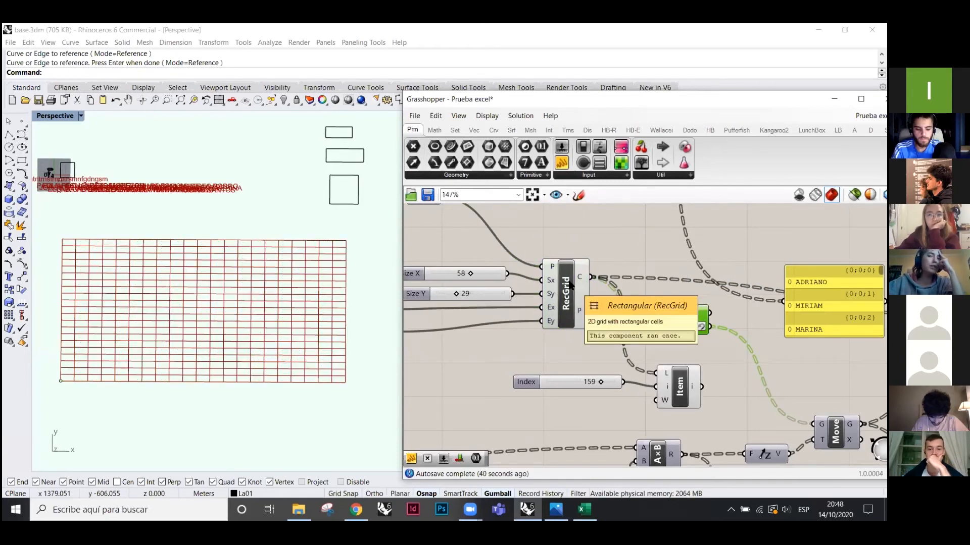
- Try a point parameter on the grid's points, then delete it
mouse_move(581, 278)
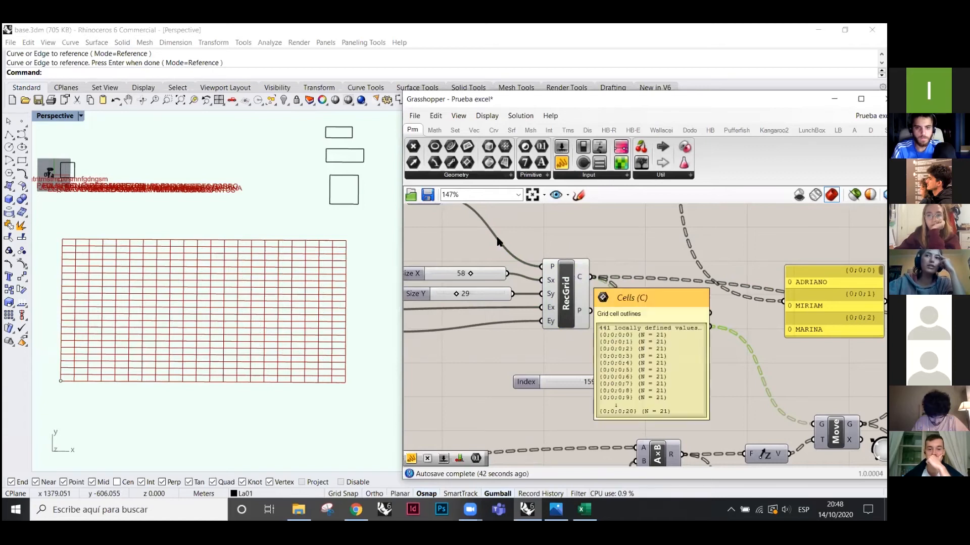
left_click(413, 147)
scroll(635, 322, "up", 3)
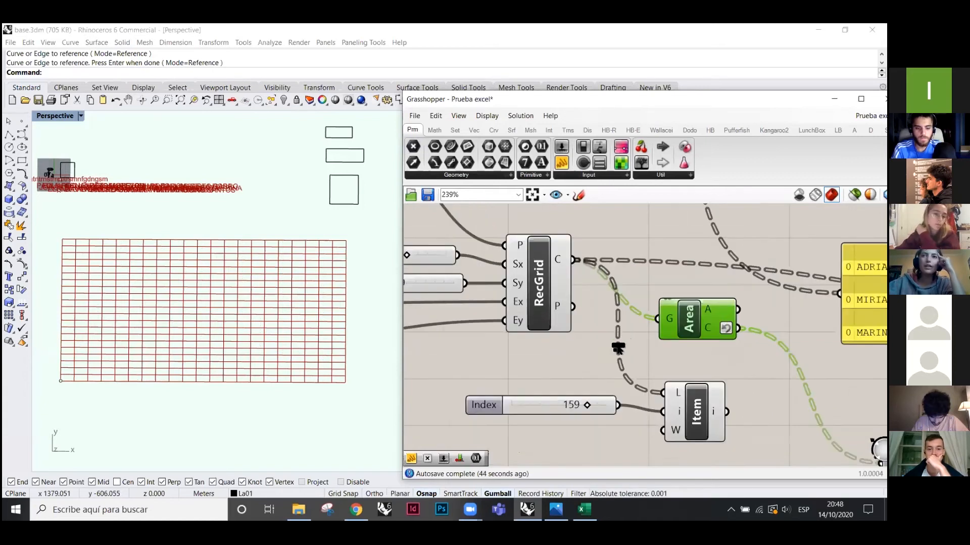
left_click(595, 353)
left_click_drag(561, 305, 580, 353)
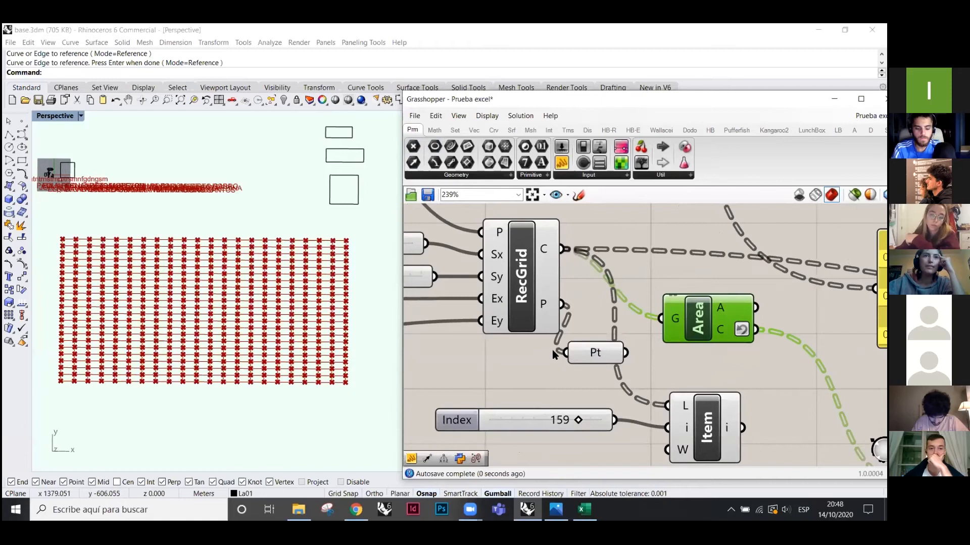
left_click(595, 353)
key("Delete")
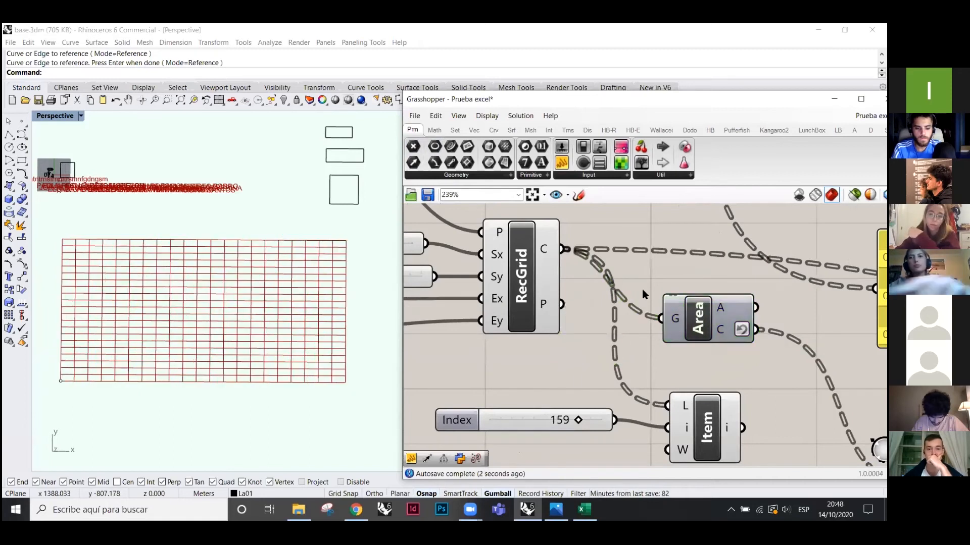
- Shift the Area component left and turn its centroid preview back on
scroll(689, 315, "down", 1)
left_click(691, 314)
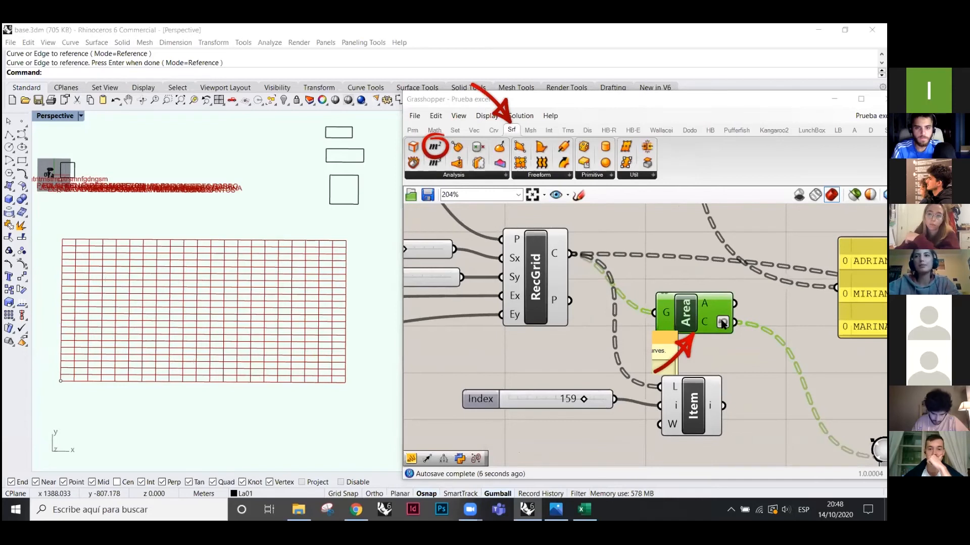
left_click_drag(684, 305, 670, 303)
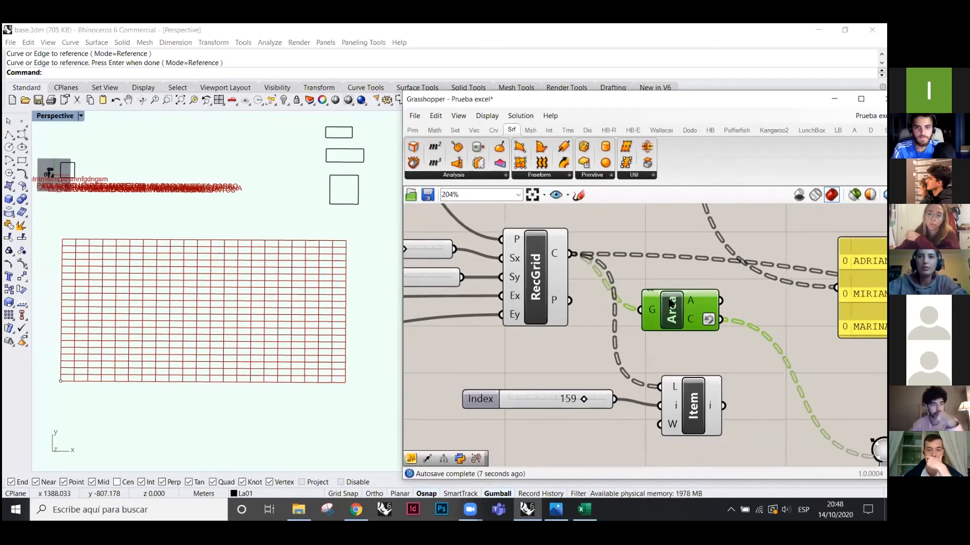
scroll(651, 305, "down", 3)
right_click(640, 245)
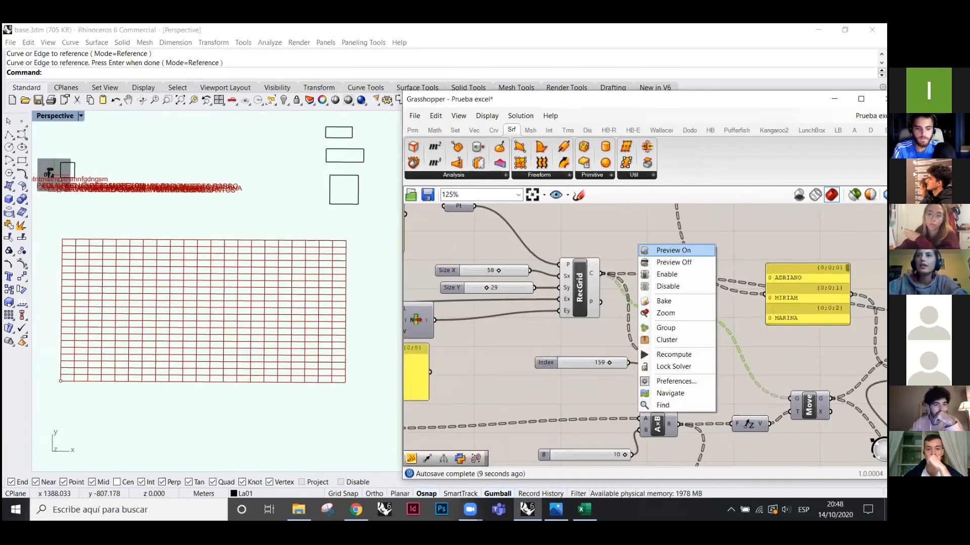
left_click(662, 250)
- Delete the Index slider and List Item component
left_click(678, 368)
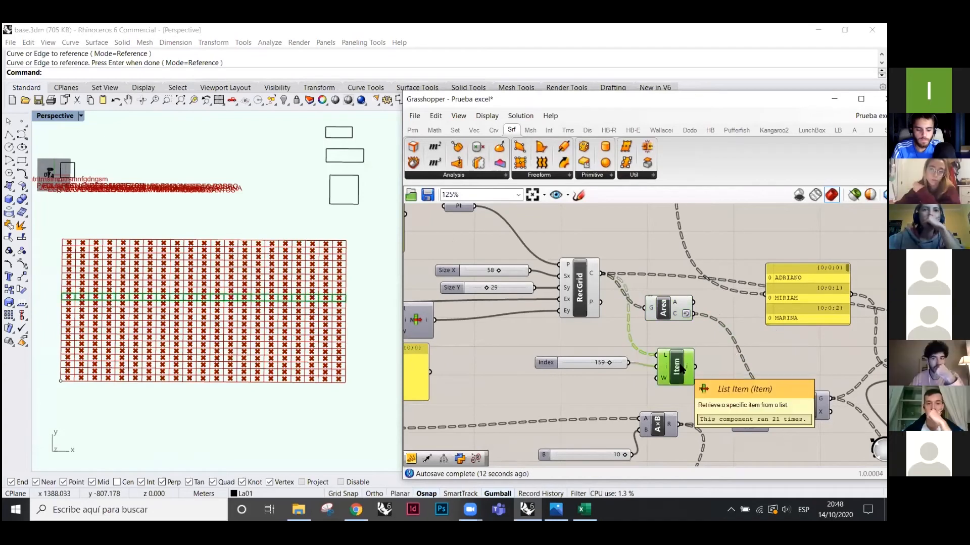
left_click(605, 362, "shift")
key("Delete")
scroll(598, 338, "down", 2)
scroll(715, 402, "up", 2)
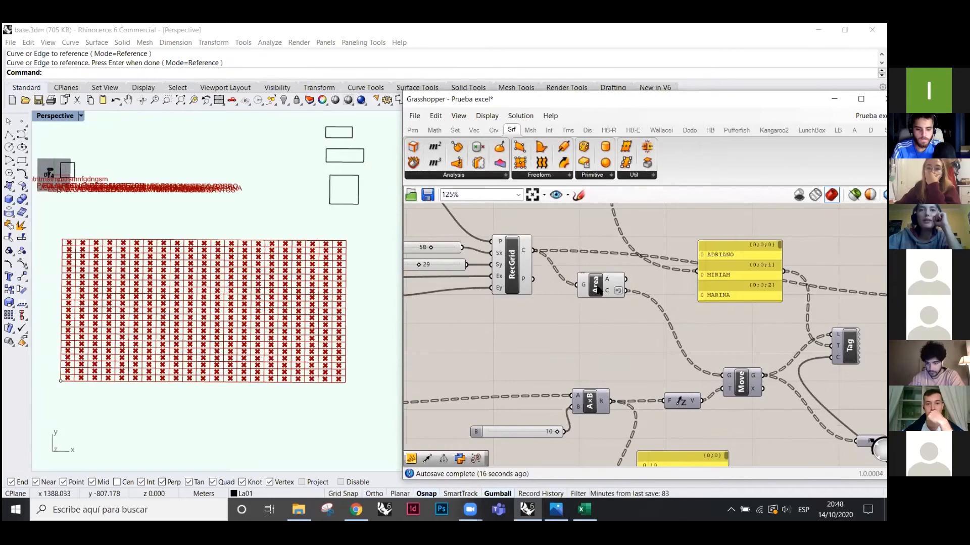
left_click(596, 285)
scroll(595, 285, "down", 1)
scroll(732, 323, "down", 2)
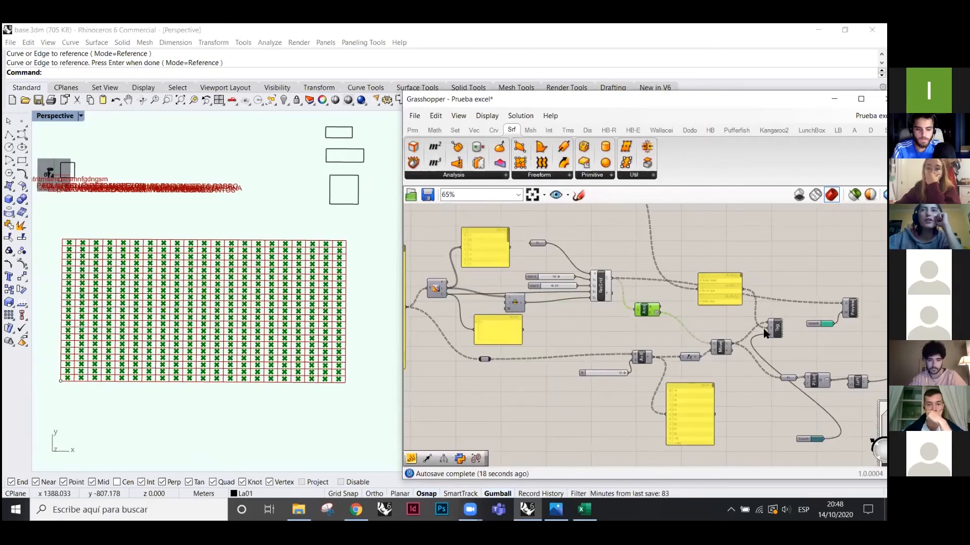
scroll(533, 316, "up", 4)
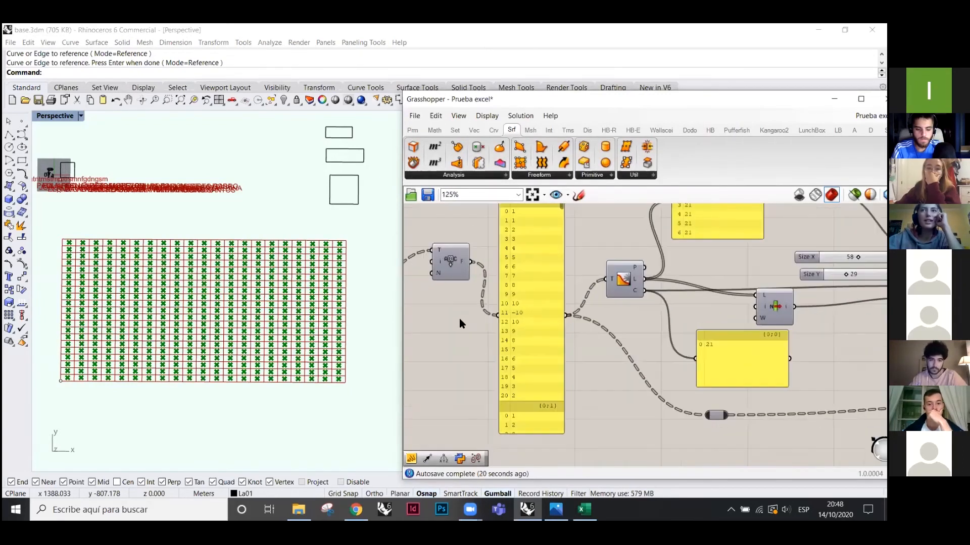
scroll(717, 354, "down", 2)
scroll(789, 328, "up", 2)
left_click(780, 328)
left_click_drag(711, 360, 701, 358)
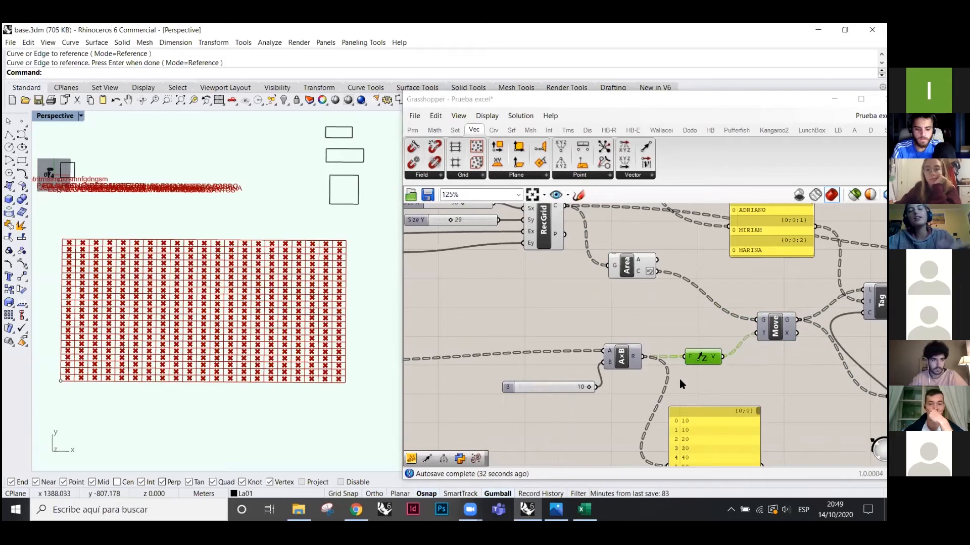
scroll(813, 374, "down", 1)
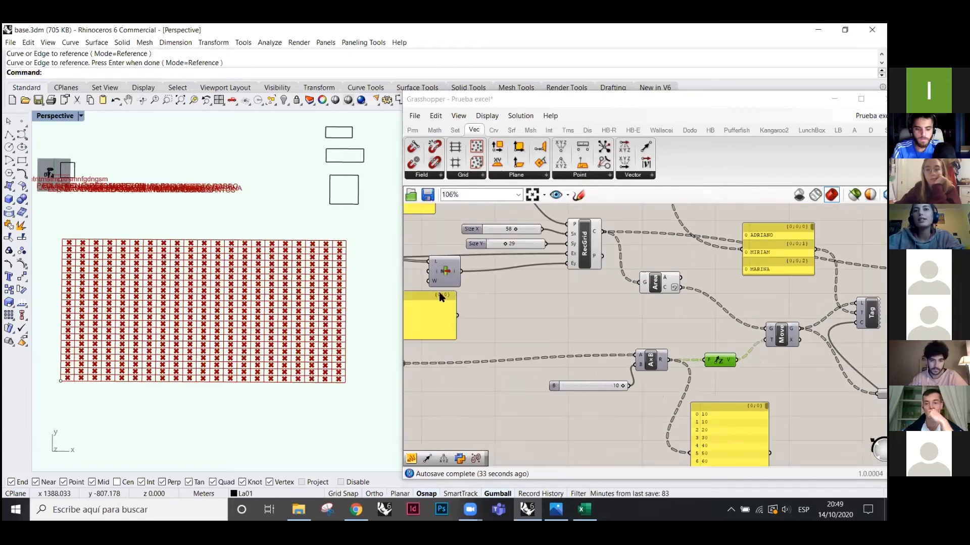
right_click_drag(408, 362, 567, 369)
scroll(561, 369, "down", 1)
left_click_drag(433, 304, 430, 356)
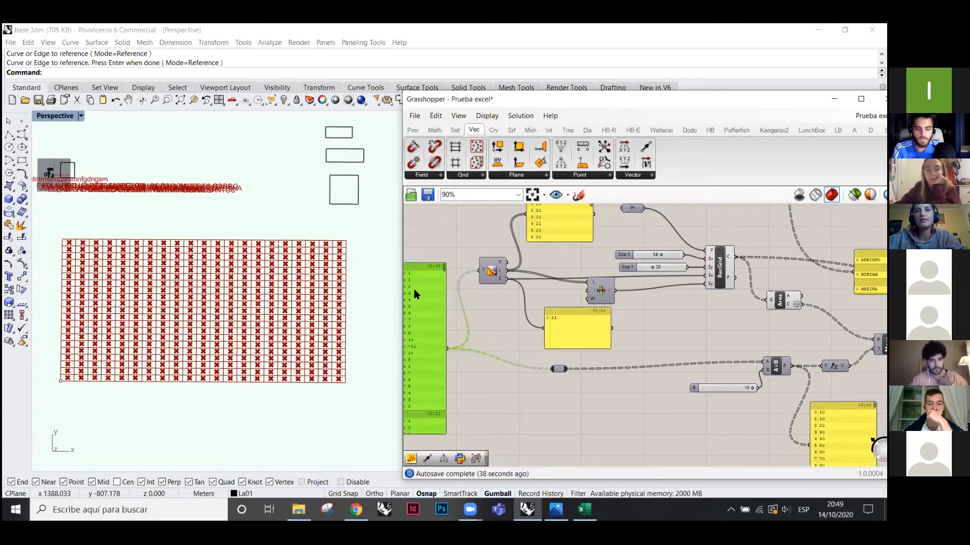
scroll(413, 362, "down", 2)
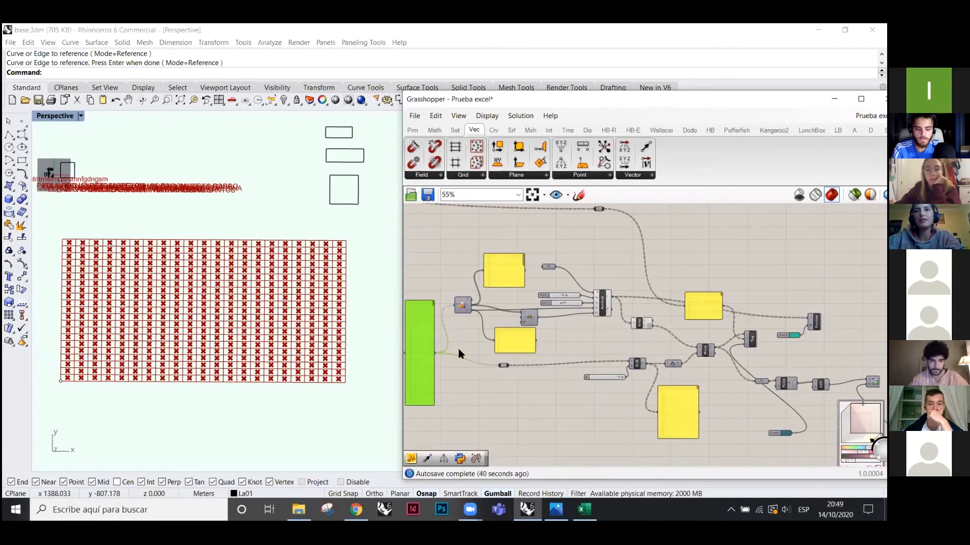
scroll(419, 357, "up", 1)
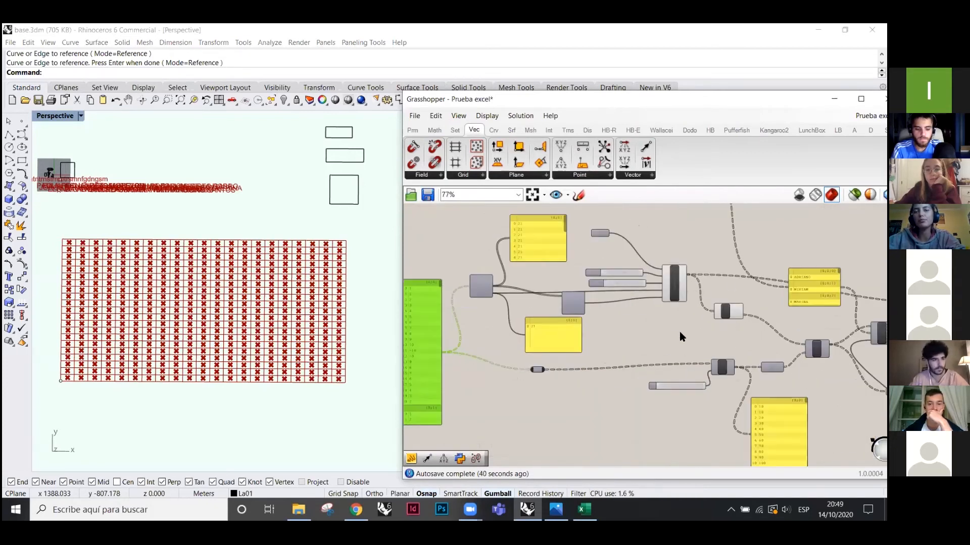
scroll(735, 383, "up", 3)
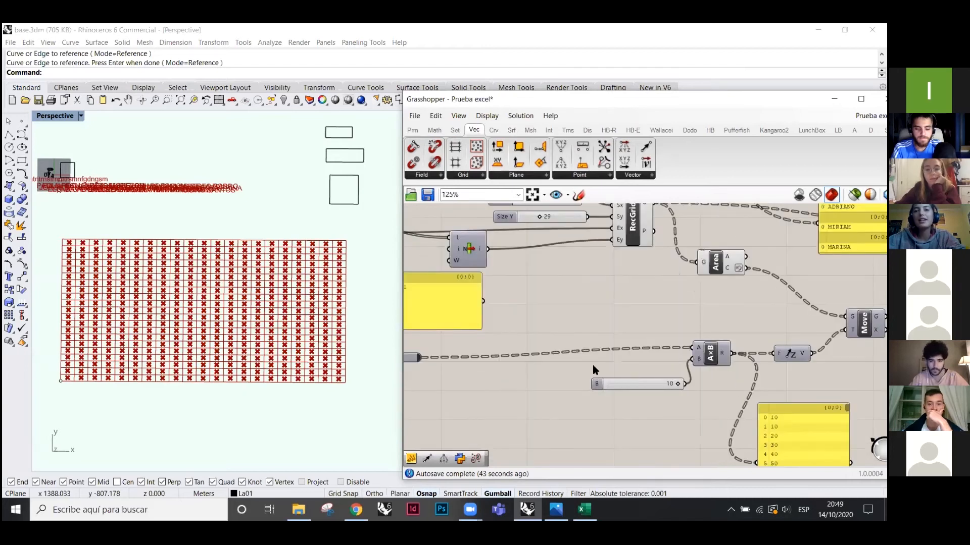
scroll(592, 366, "up", 2)
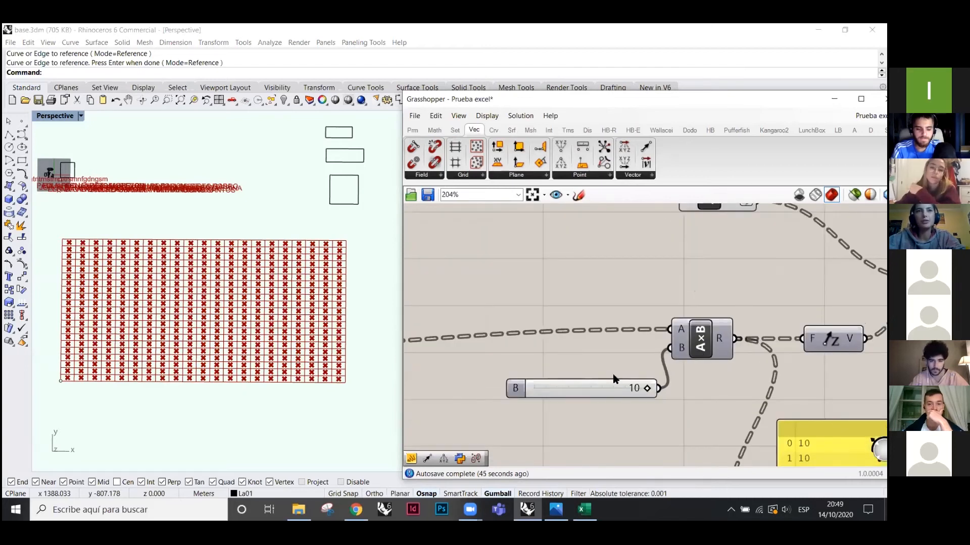
left_click_drag(701, 337, 701, 345)
scroll(522, 346, "down", 3)
left_click(786, 313)
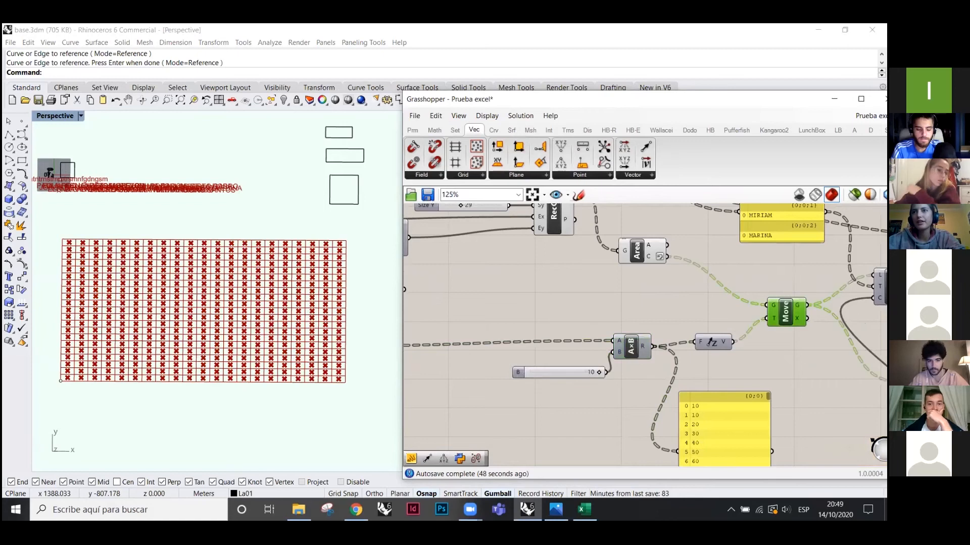
- Enable the Move component and orbit the Rhino view to see the raised centroids
right_click(825, 358)
left_click(837, 359)
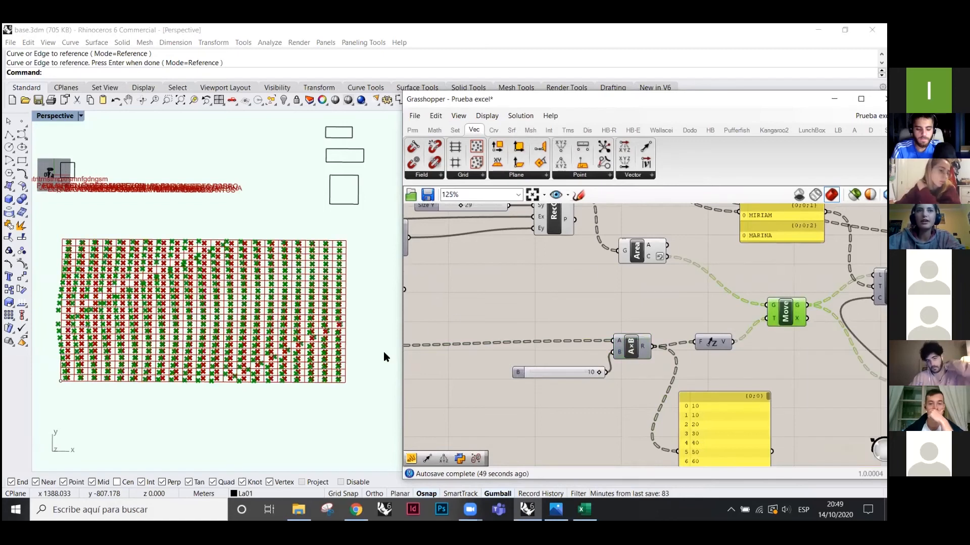
right_click_drag(213, 371, 295, 323)
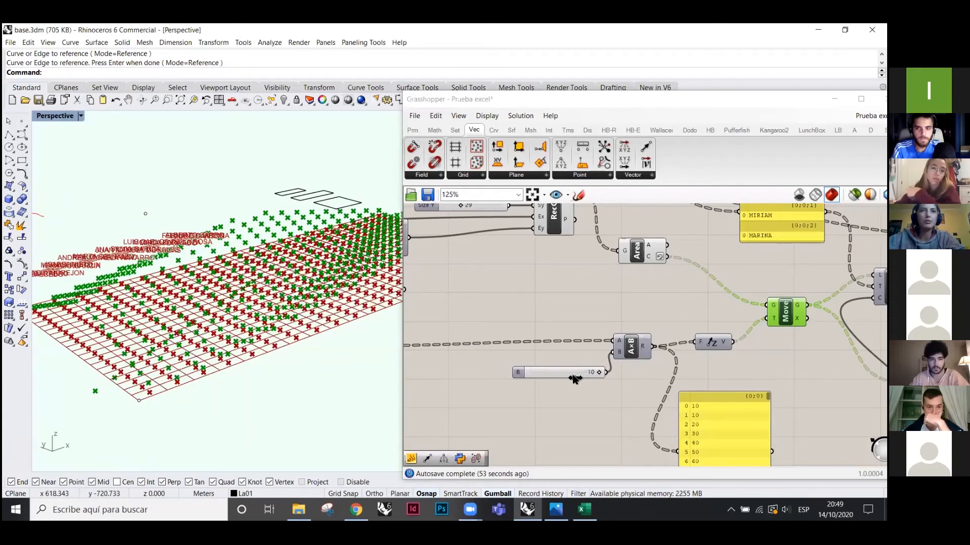
scroll(571, 375, "up", 2)
- Try multiplier B at 3, undo back to 10, and select the A×B component
left_click_drag(589, 376, 545, 375)
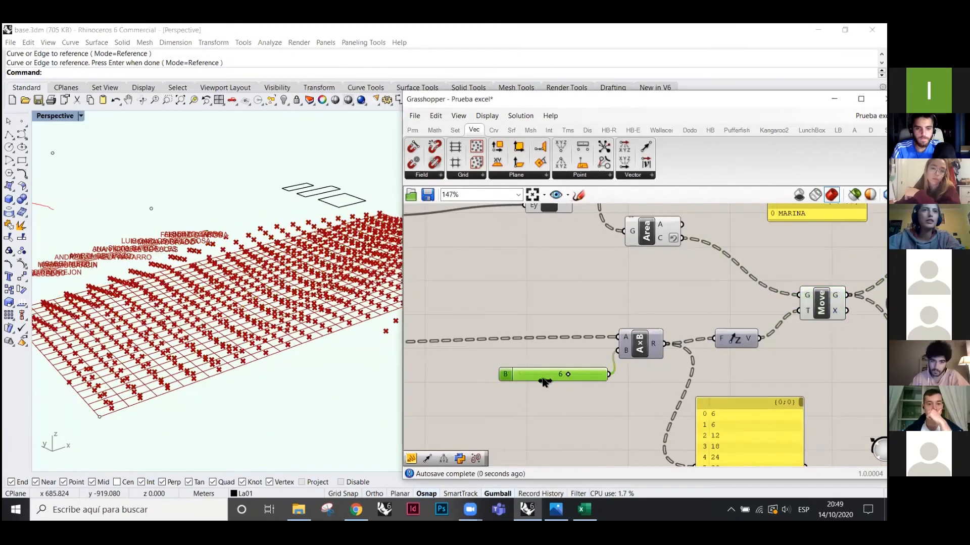
key("ctrl+z")
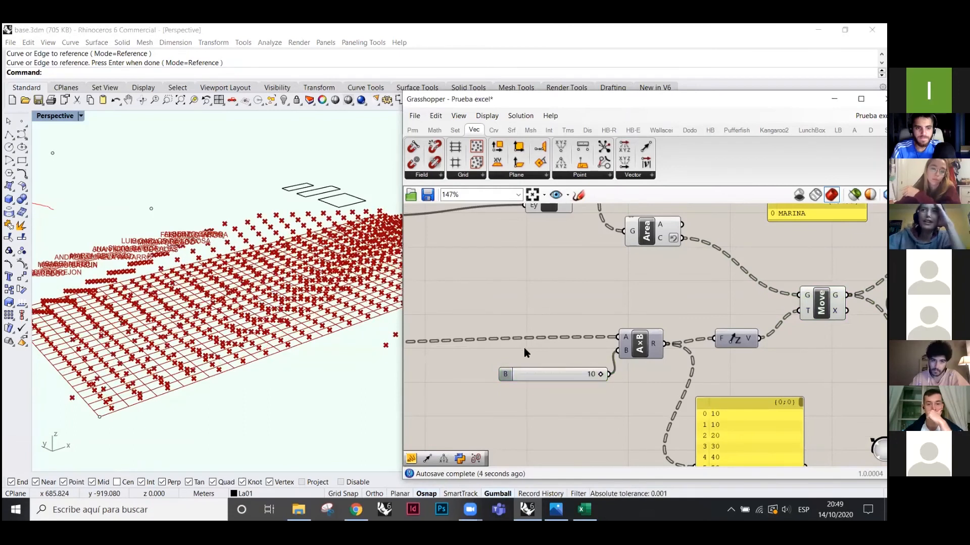
scroll(606, 346, "down", 3)
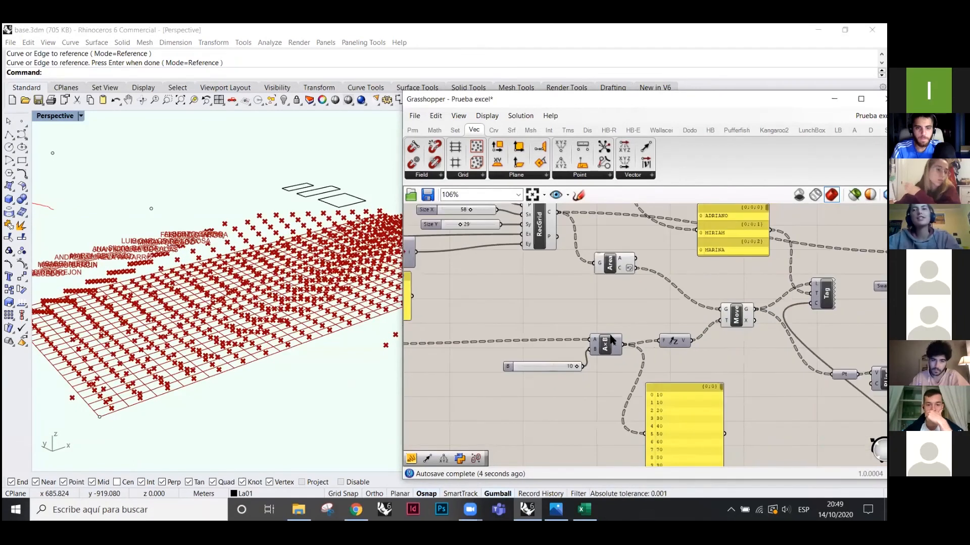
left_click(605, 344)
scroll(606, 344, "up", 3)
- Place a math Operators component on the canvas, then delete it
left_click(435, 129)
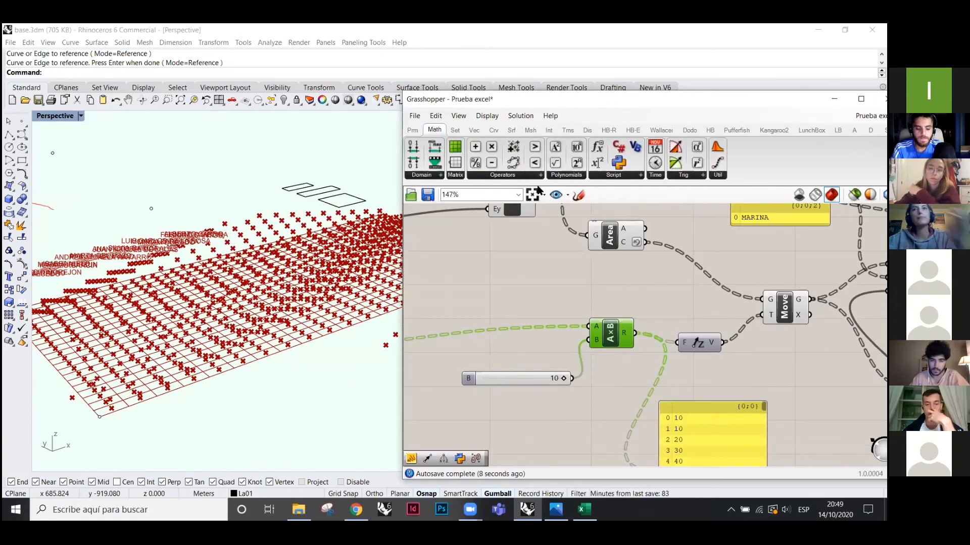
left_click(496, 176)
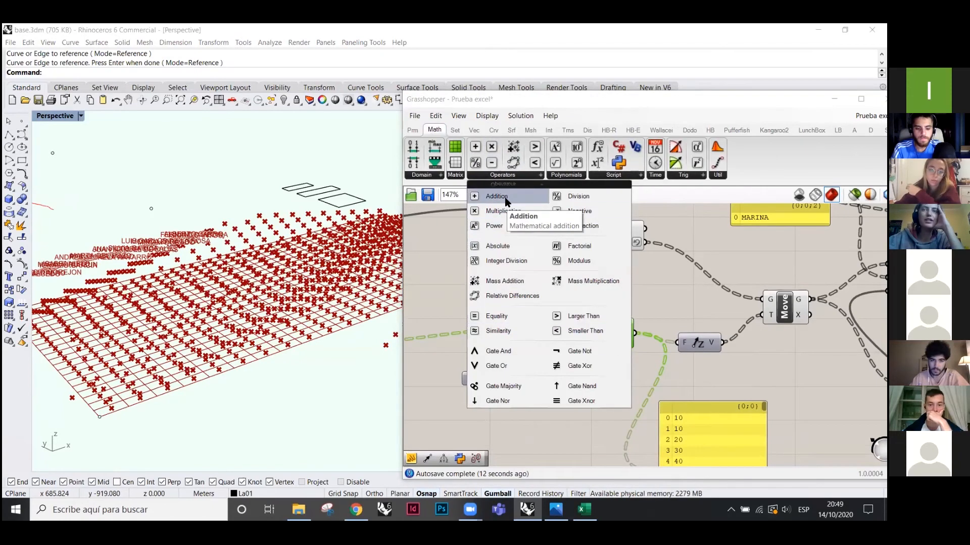
left_click(520, 298)
key("Delete")
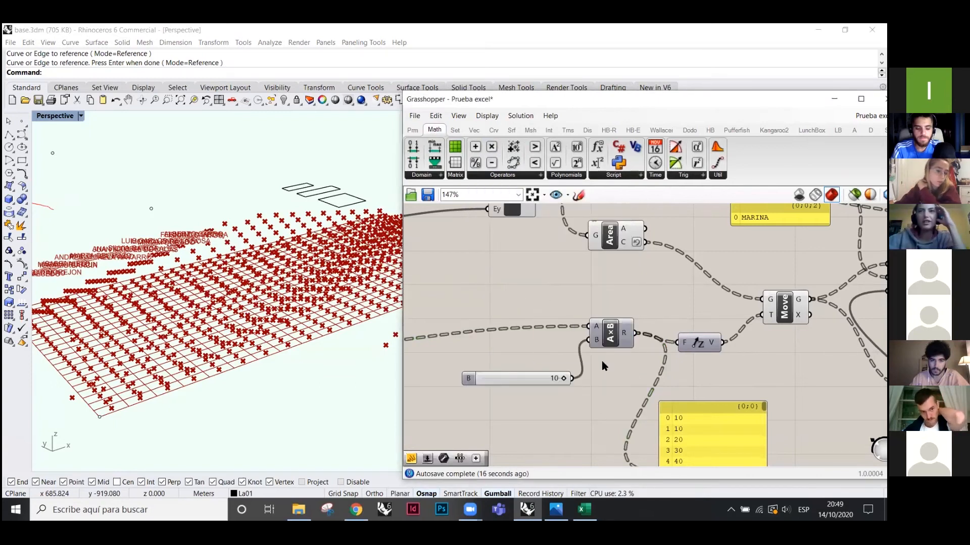
- Add extra C and D inputs to the multiplication component, then undo them
scroll(611, 336, "up", 8)
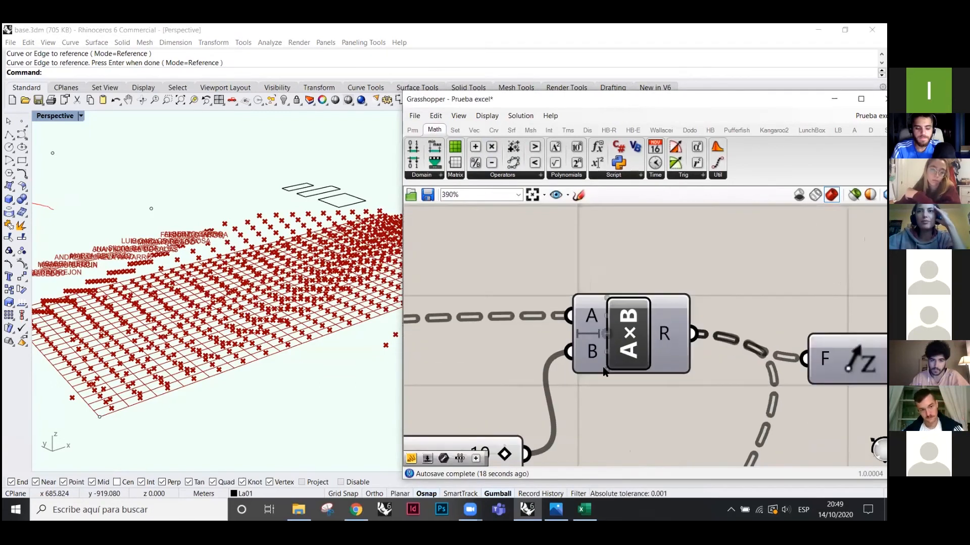
left_click(609, 374)
left_click(610, 381)
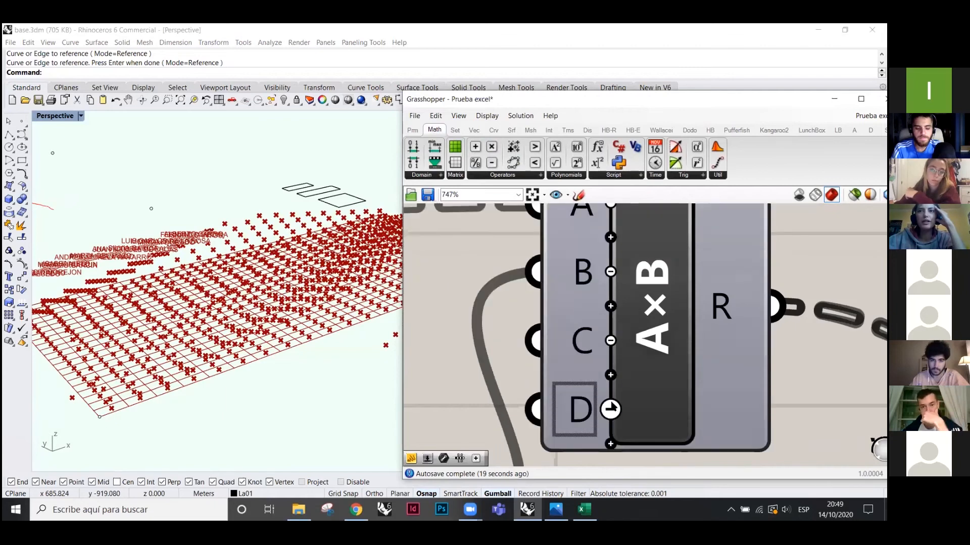
key("ctrl+z")
key("ctrl+z")
scroll(513, 316, "down", 5)
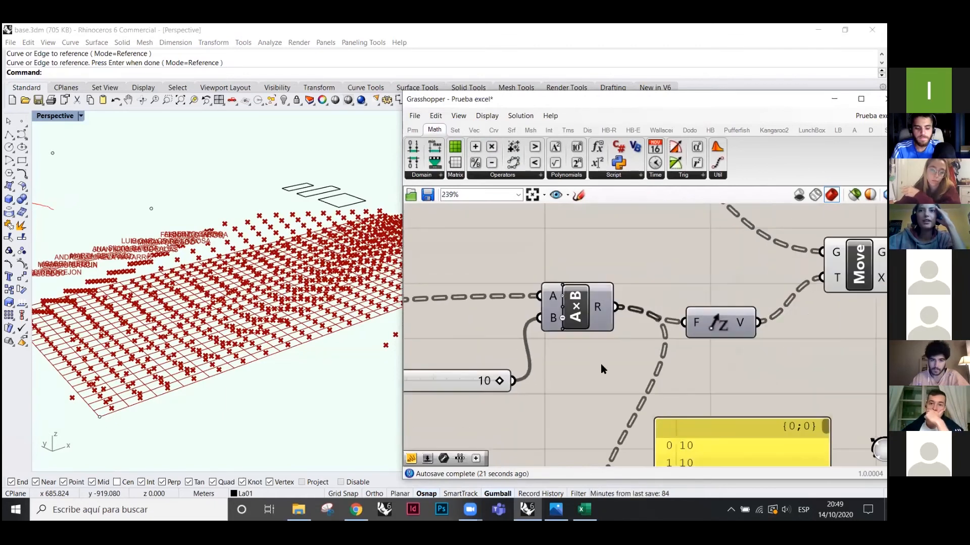
scroll(505, 344, "down", 5)
- Select the value panel and the Move component to highlight the raised points
left_click(620, 401)
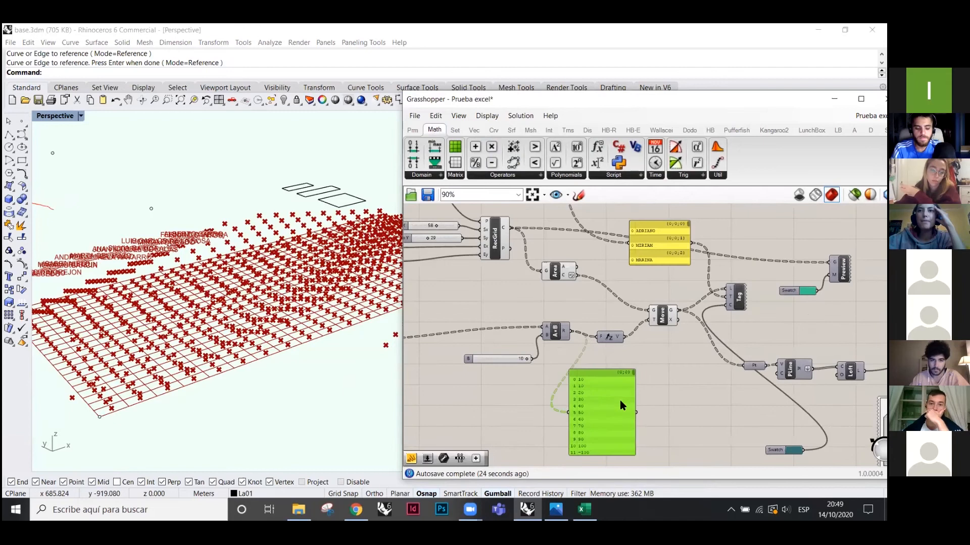
scroll(700, 322, "up", 3)
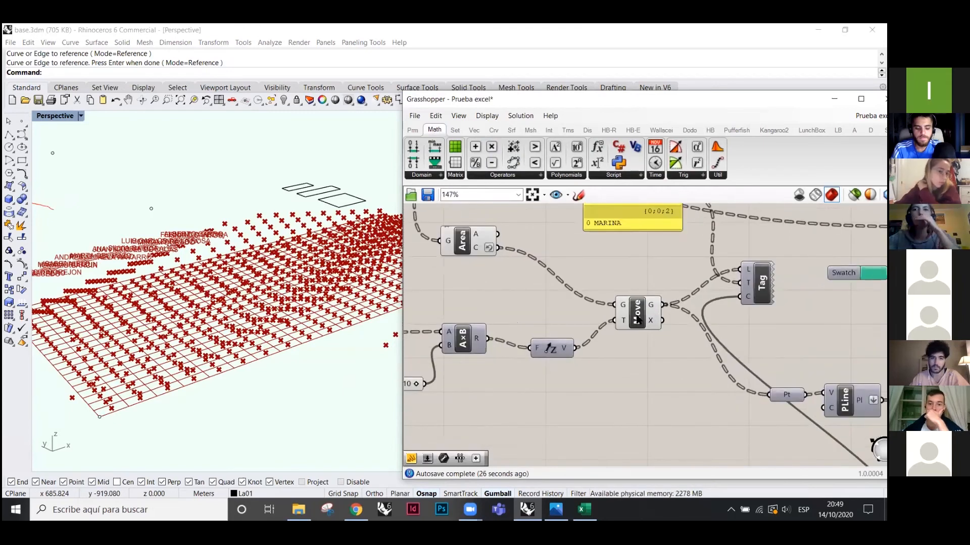
left_click(637, 313)
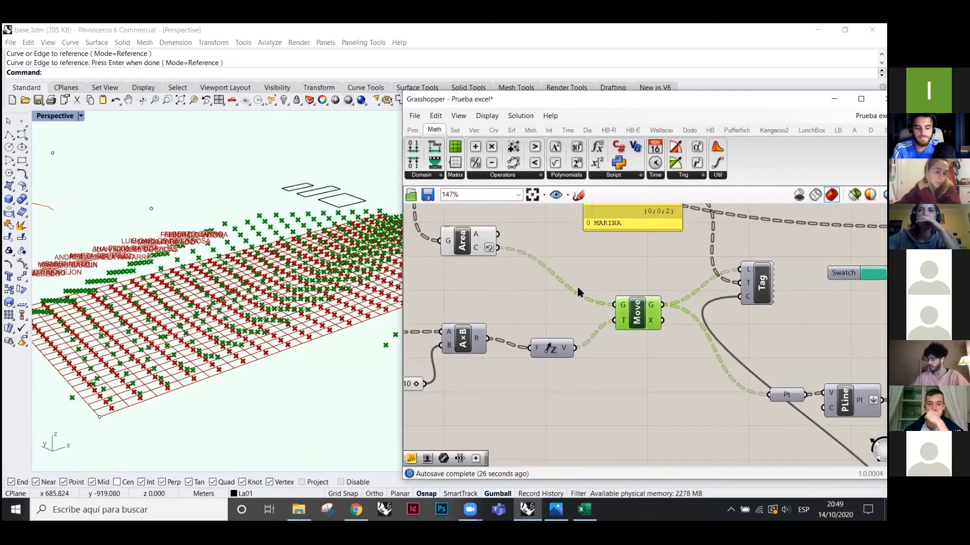
scroll(484, 273, "down", 3)
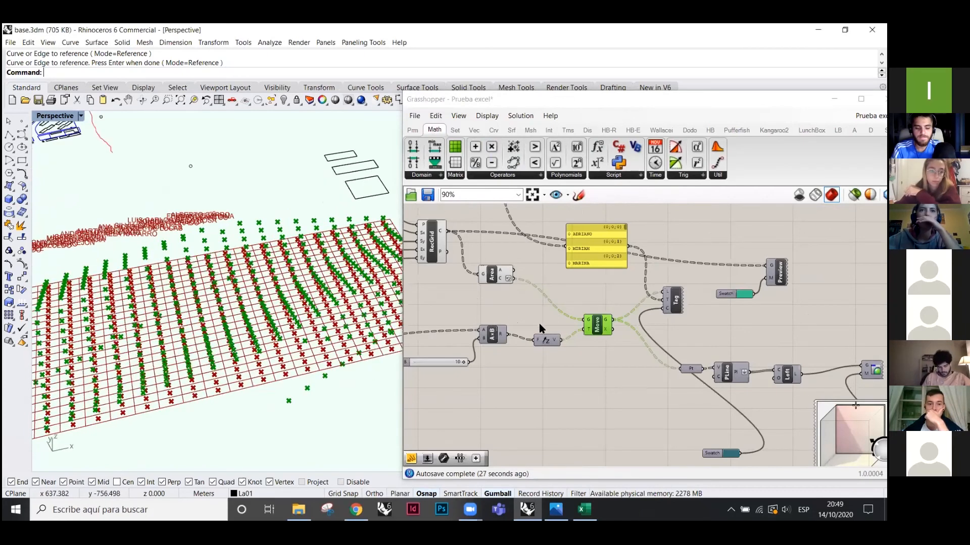
- Turn off the Area component's preview so only the lifted centroids display
left_click(489, 275)
right_click(447, 301)
left_click(489, 319)
left_click(597, 325)
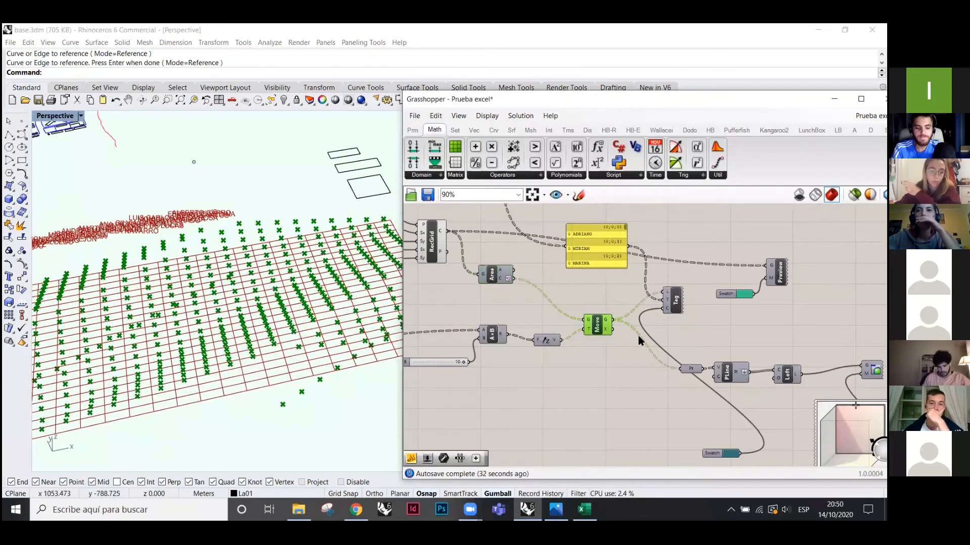
- Orbit the Rhino view to inspect the raised points, then select the Tag component
scroll(651, 290, "up", 2)
scroll(605, 295, "down", 1)
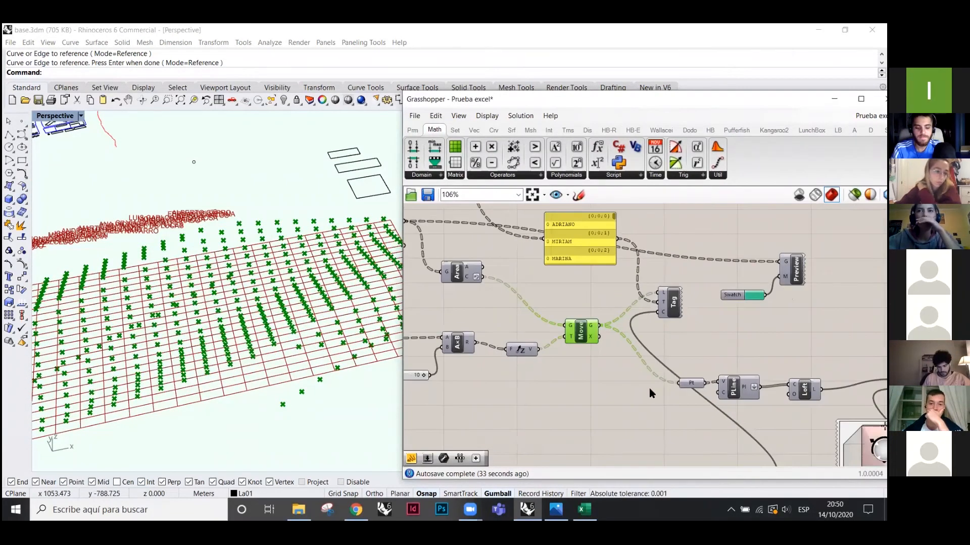
scroll(632, 338, "up", 2)
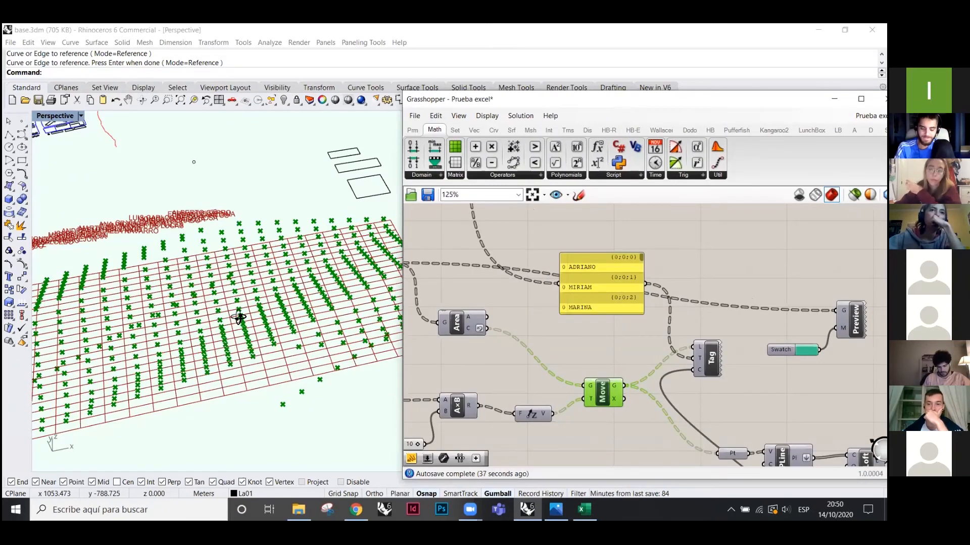
right_click_drag(342, 311, 324, 323)
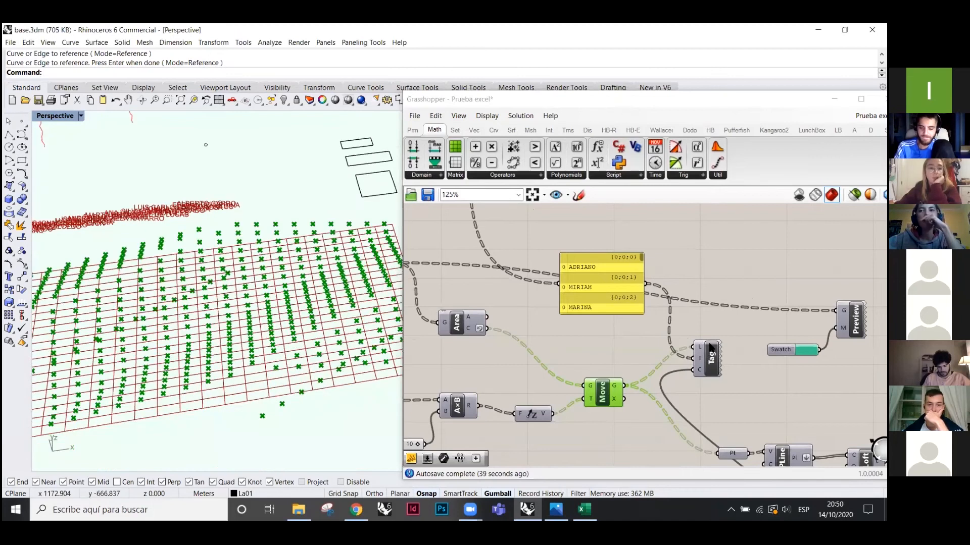
left_click(713, 354)
scroll(715, 352, "up", 2)
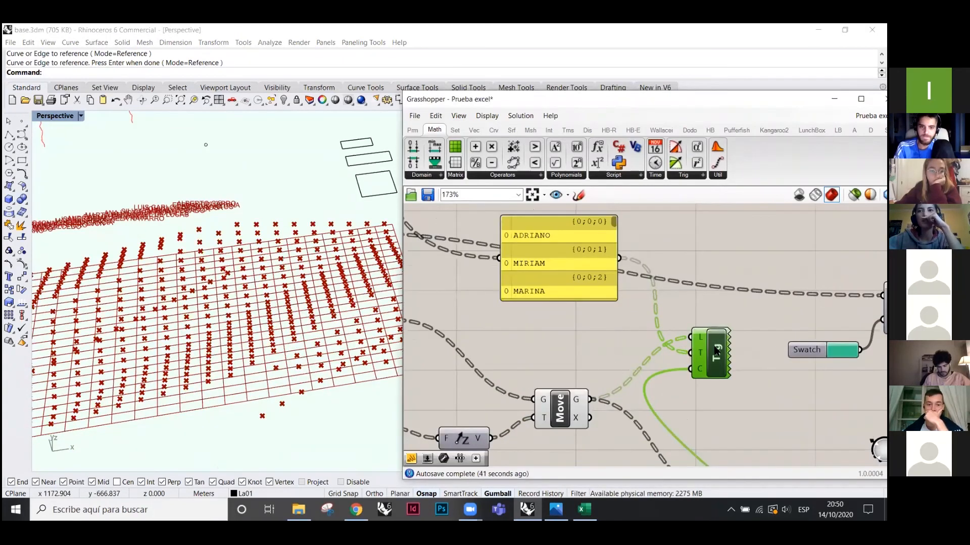
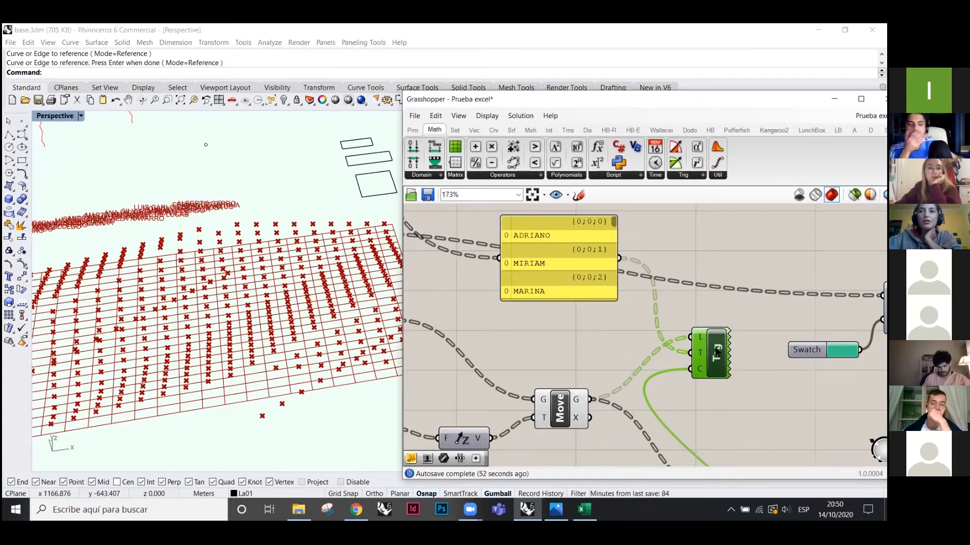
- Zoom out on the canvas and display the Params tab's geometry, primitive and input components
scroll(747, 361, "down", 4)
scroll(744, 360, "down", 4)
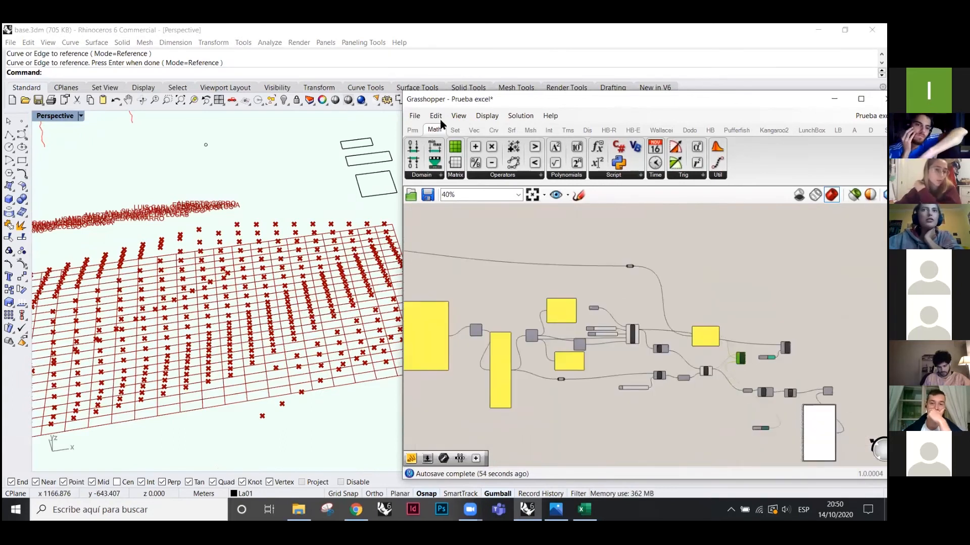
left_click(413, 130)
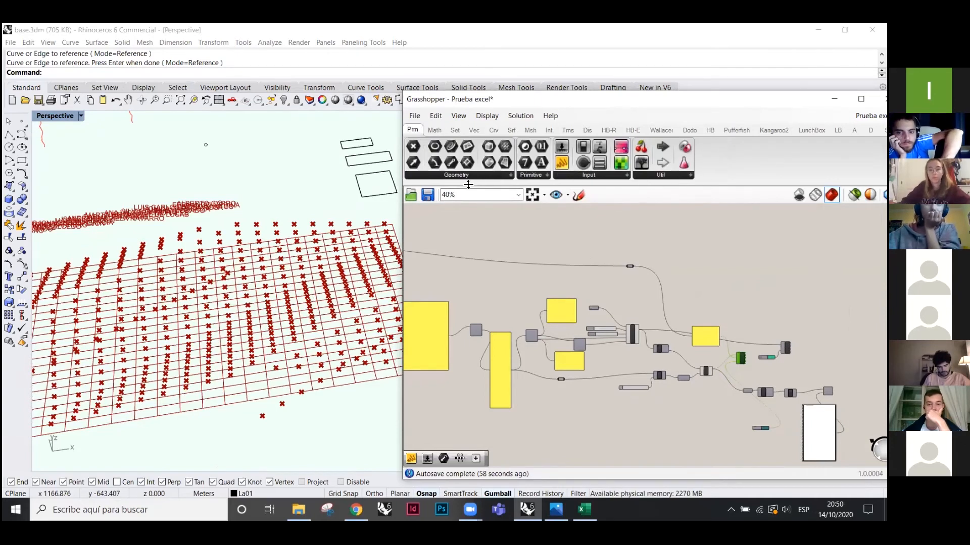
left_click(533, 176)
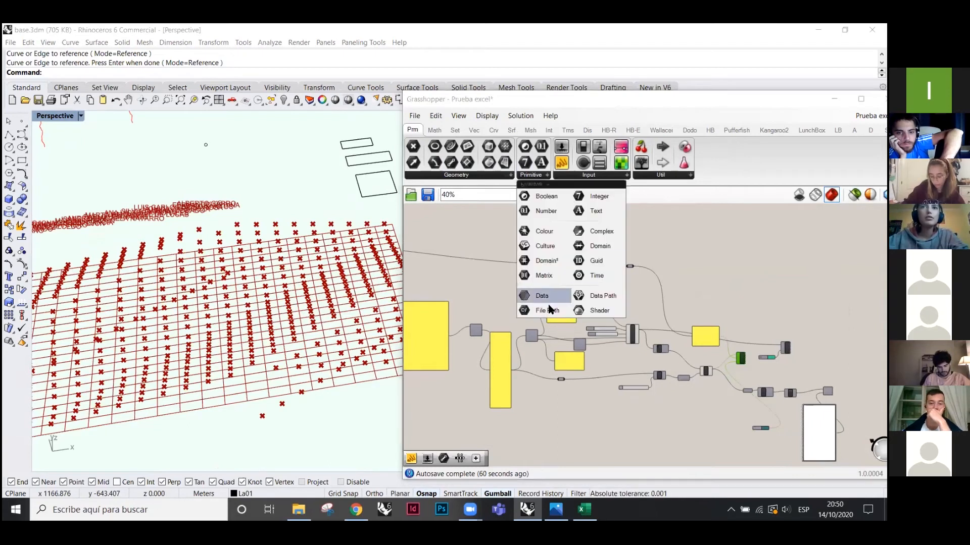
left_click_drag(548, 351, 548, 352)
scroll(536, 343, "up", 8)
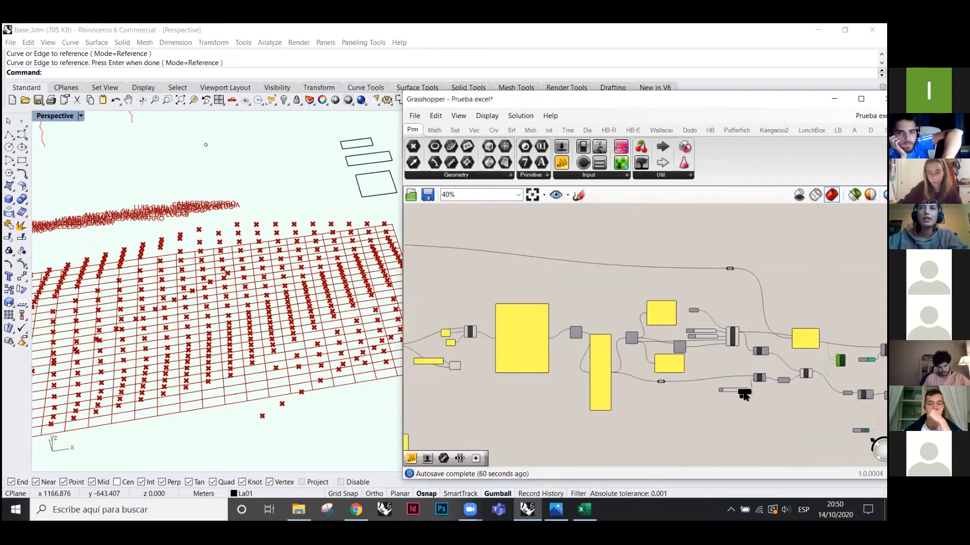
scroll(637, 345, "down", 3)
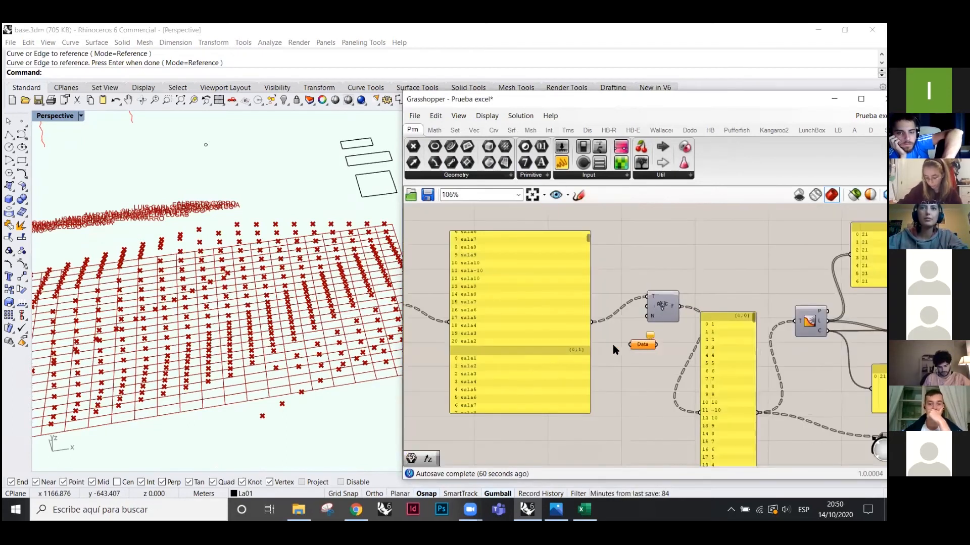
left_click_drag(642, 347, 625, 401)
scroll(703, 389, "down", 3)
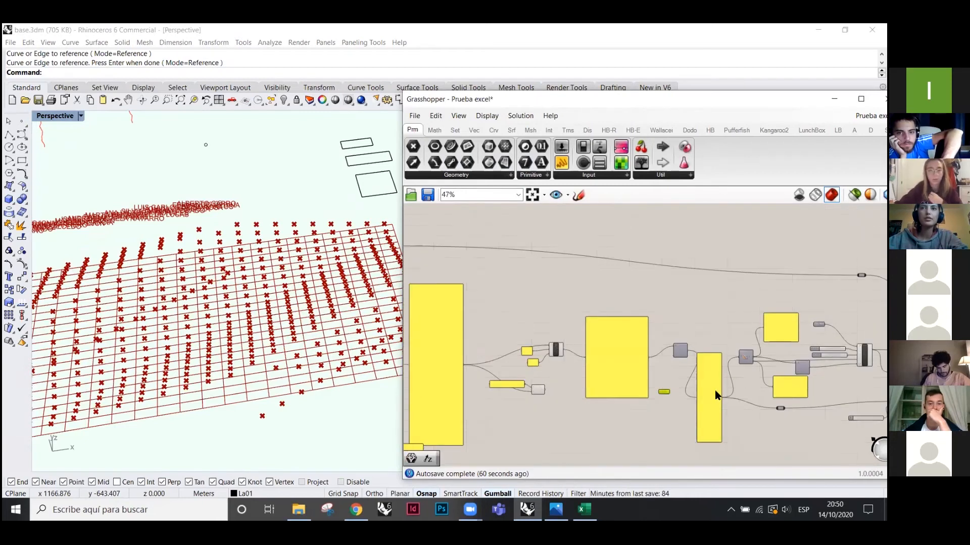
scroll(488, 366, "up", 1)
scroll(445, 355, "up", 4)
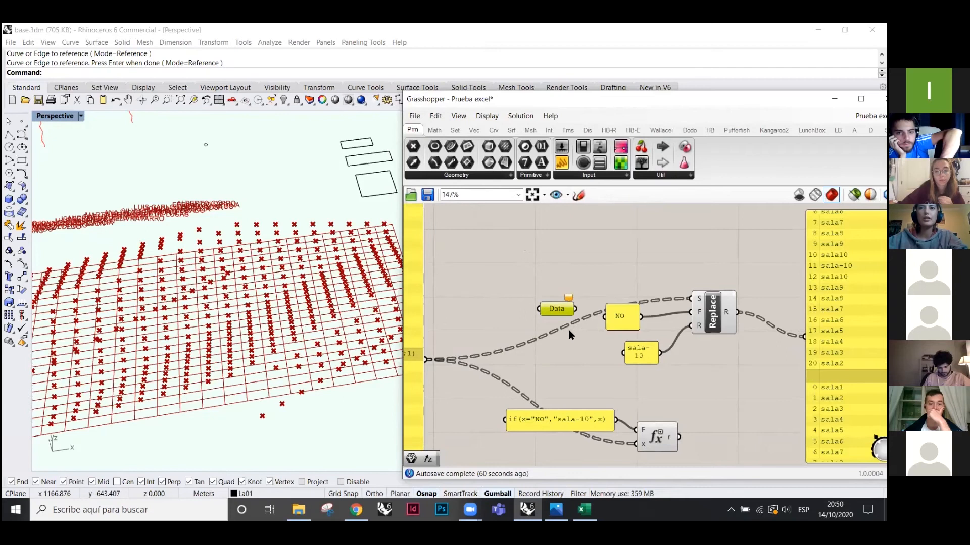
left_click_drag(429, 359, 539, 309)
left_click_drag(556, 309, 772, 414)
scroll(568, 329, "down", 2)
scroll(556, 348, "down", 4)
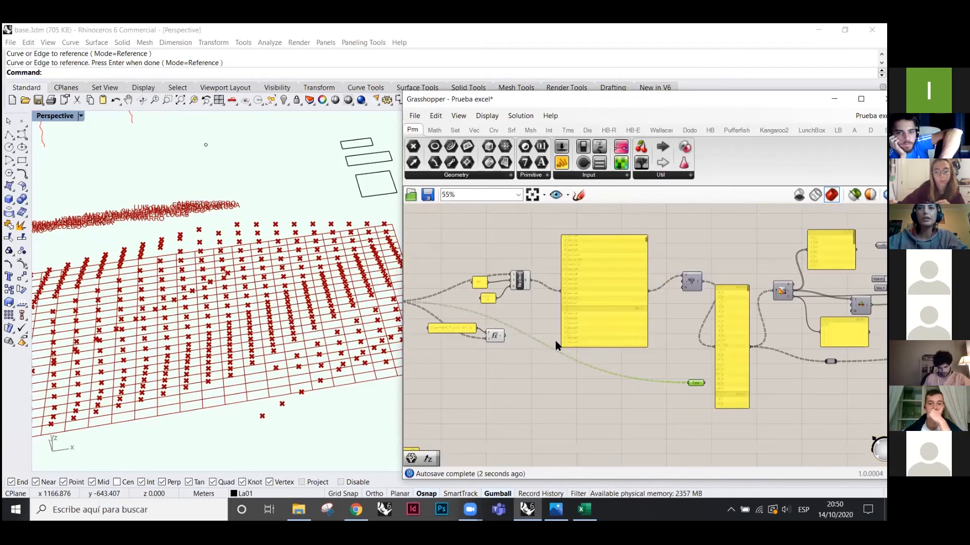
scroll(543, 337, "up", 4)
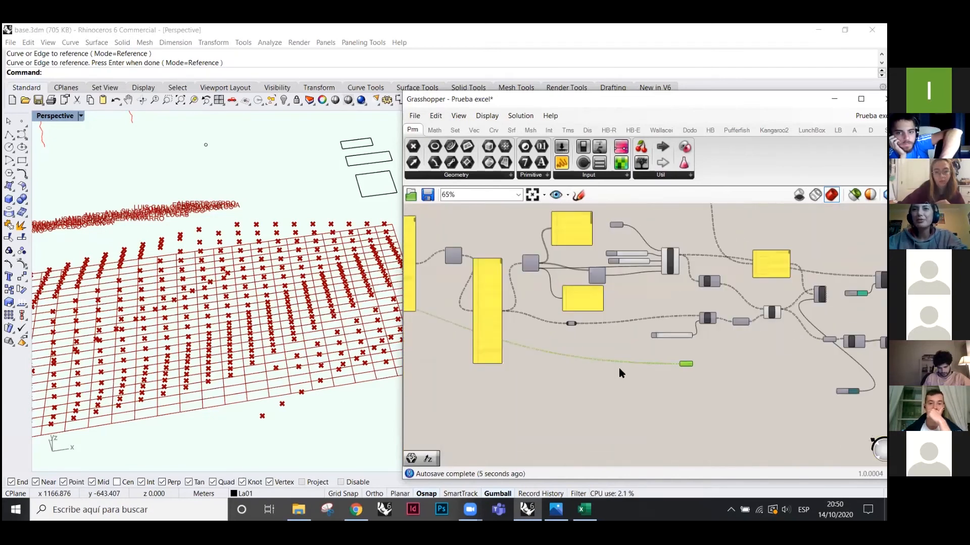
scroll(574, 404, "down", 2)
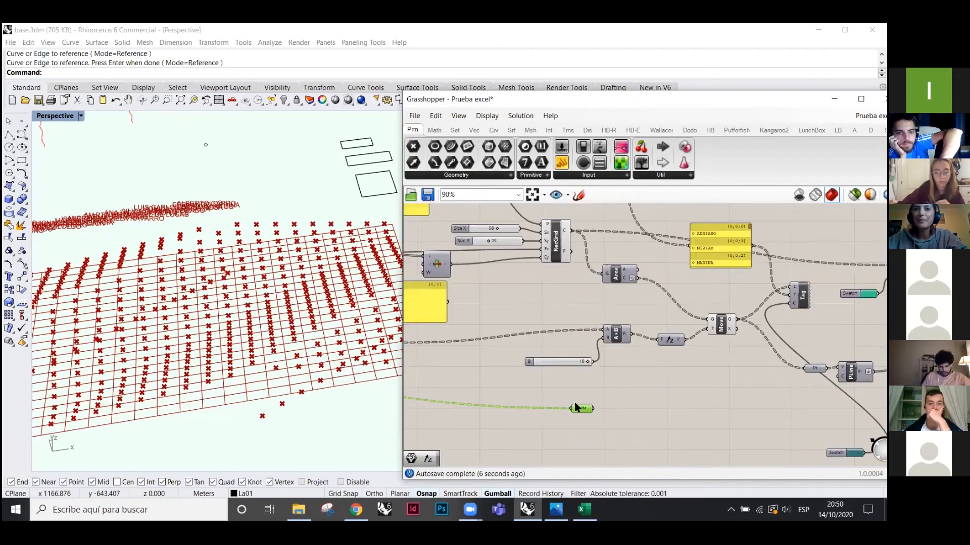
scroll(575, 405, "up", 1)
left_click_drag(574, 418, 762, 370)
scroll(620, 359, "down", 2)
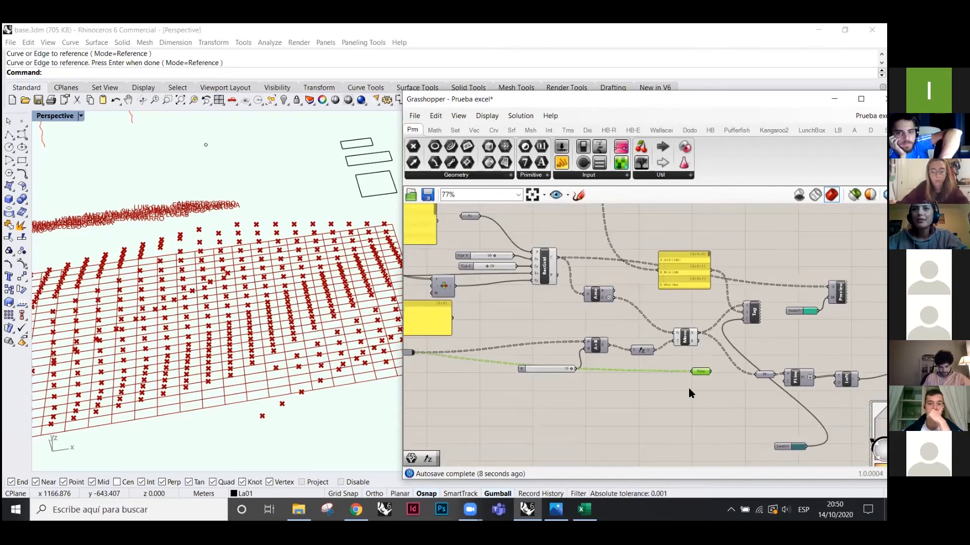
scroll(753, 335, "up", 3)
left_click_drag(684, 393, 741, 286)
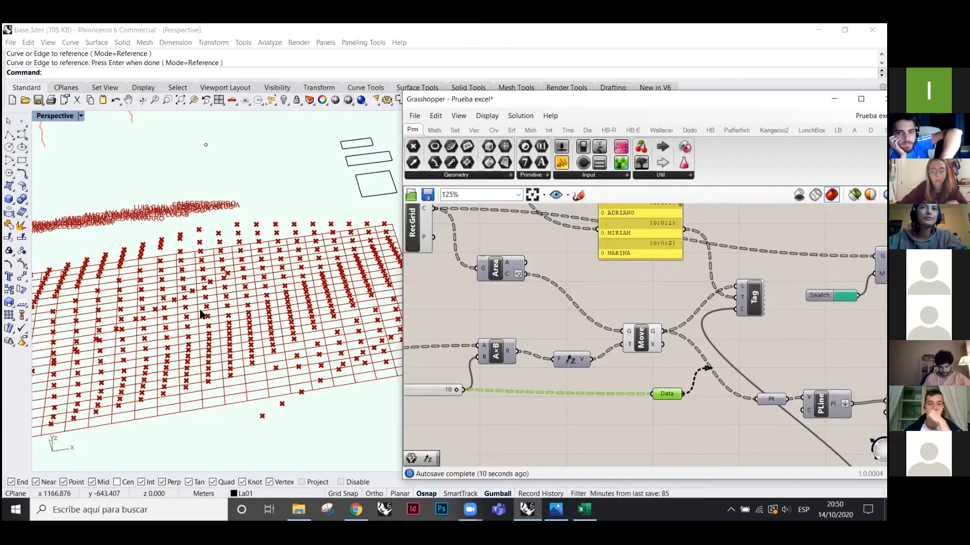
left_click_drag(674, 391, 608, 287)
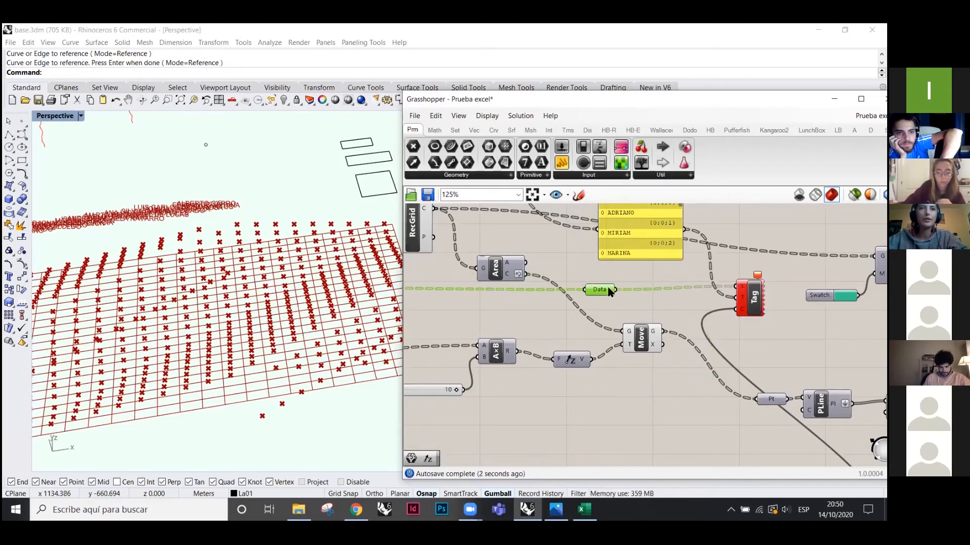
key("Delete")
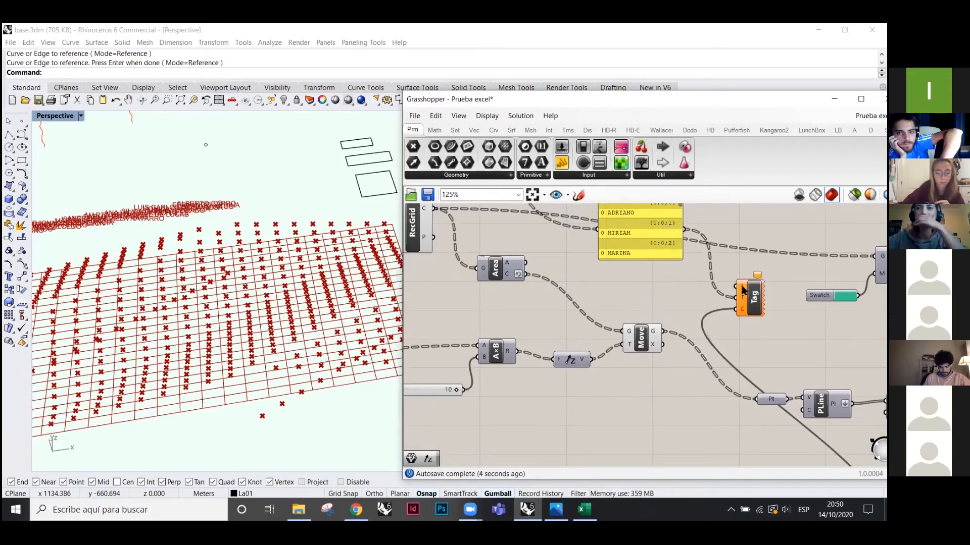
scroll(728, 361, "down", 1)
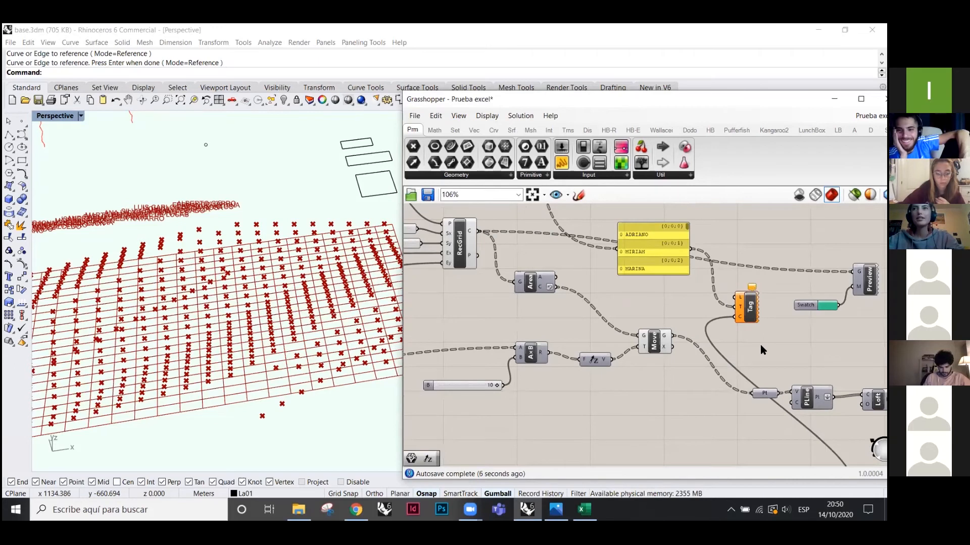
key("ctrl+z")
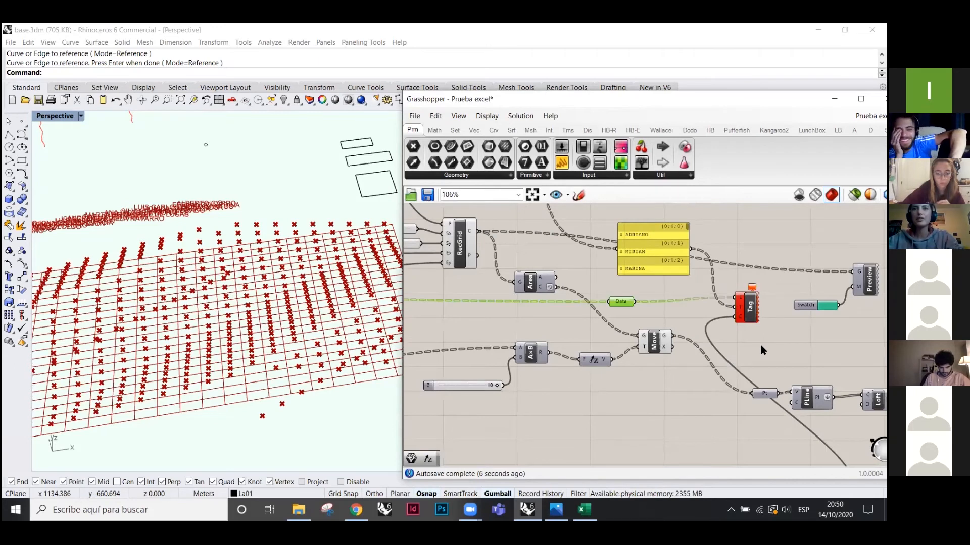
key("ctrl+z")
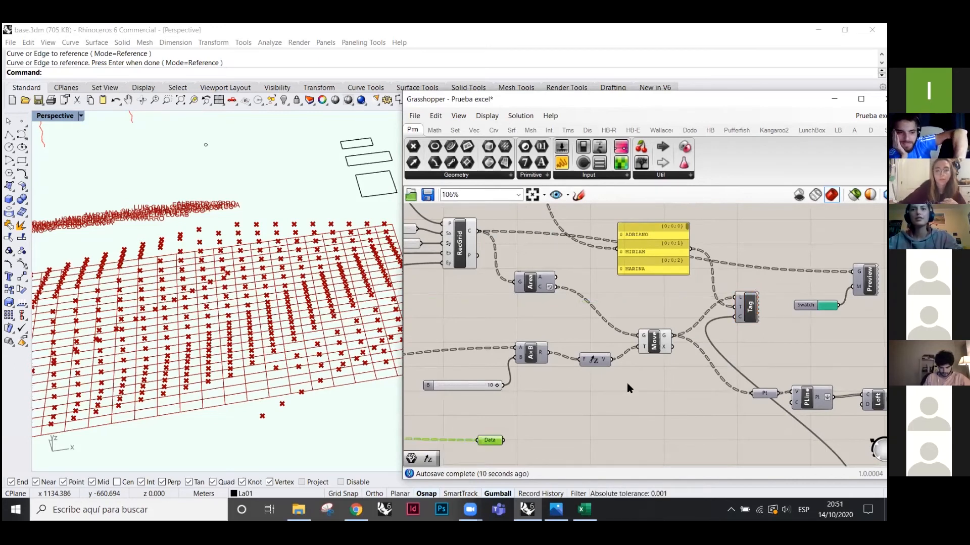
key("ctrl+z")
right_click_drag(713, 301, 709, 316)
right_click_drag(743, 349, 742, 374)
- Select the Tag component and zoom the canvas toward the ExcelRead output
left_click(745, 346)
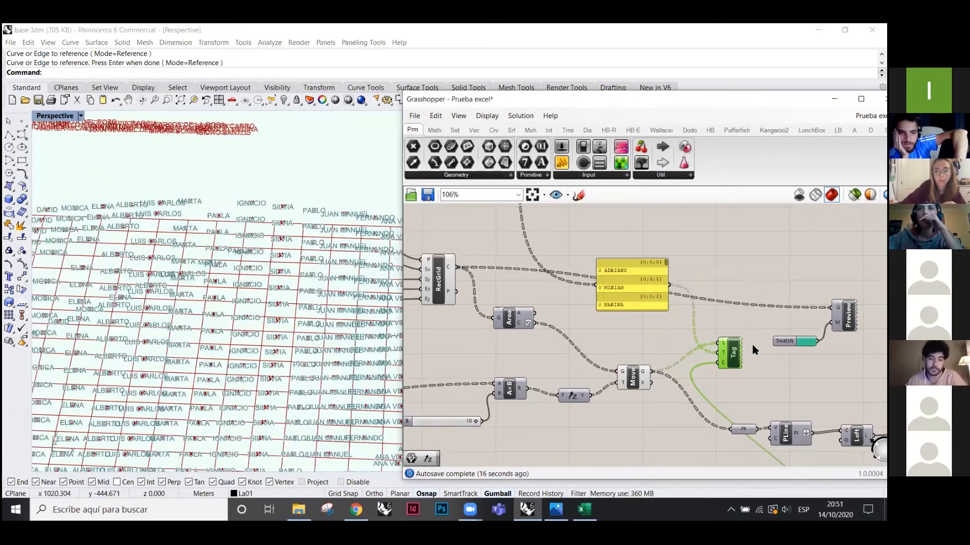
scroll(672, 328, "down", 5)
scroll(734, 334, "down", 1)
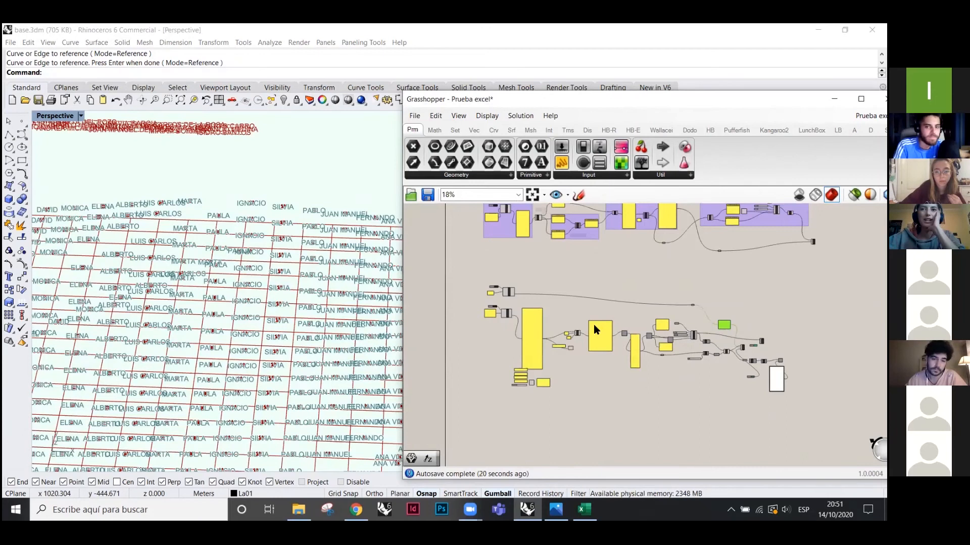
scroll(596, 332, "down", 1)
scroll(597, 335, "up", 7)
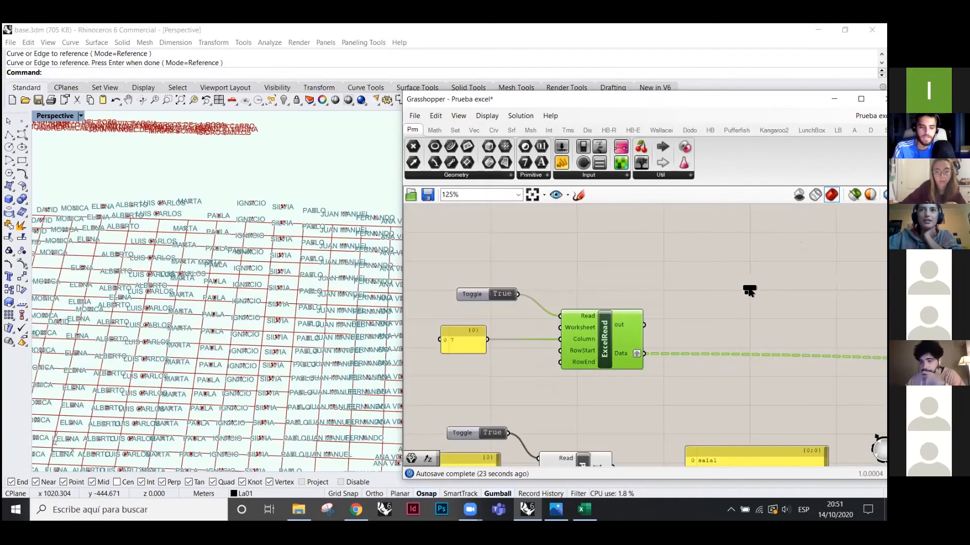
- Ungraft ExcelRead's Data output so names flow as one list, and enlarge the name panel
right_click(635, 355)
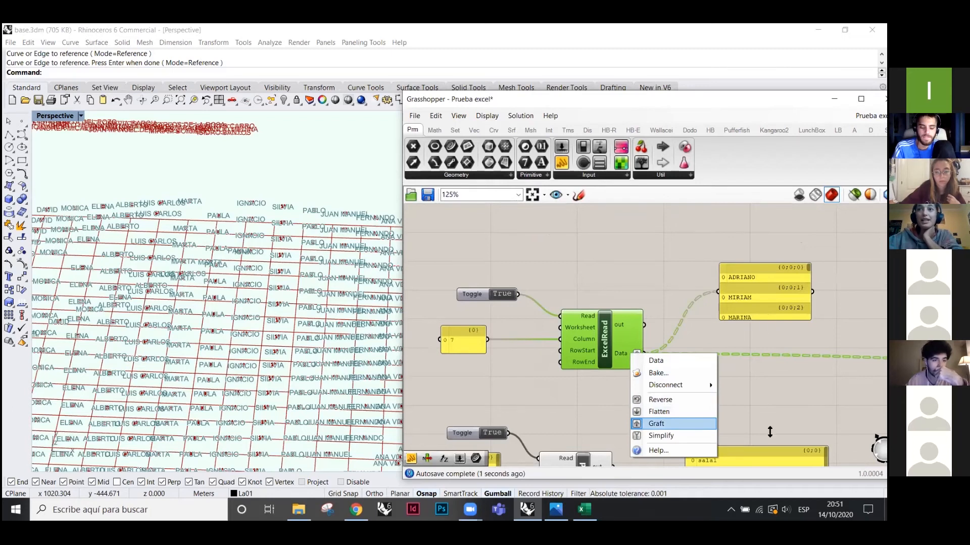
left_click(656, 423)
left_click_drag(770, 320, 770, 440)
scroll(558, 271, "down", 3)
scroll(702, 299, "up", 2)
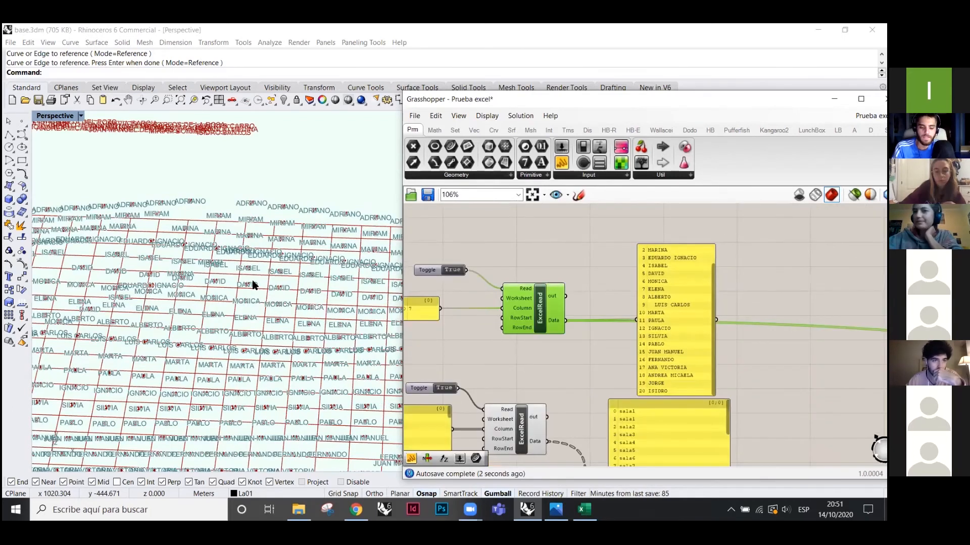
right_click_drag(248, 292, 249, 284)
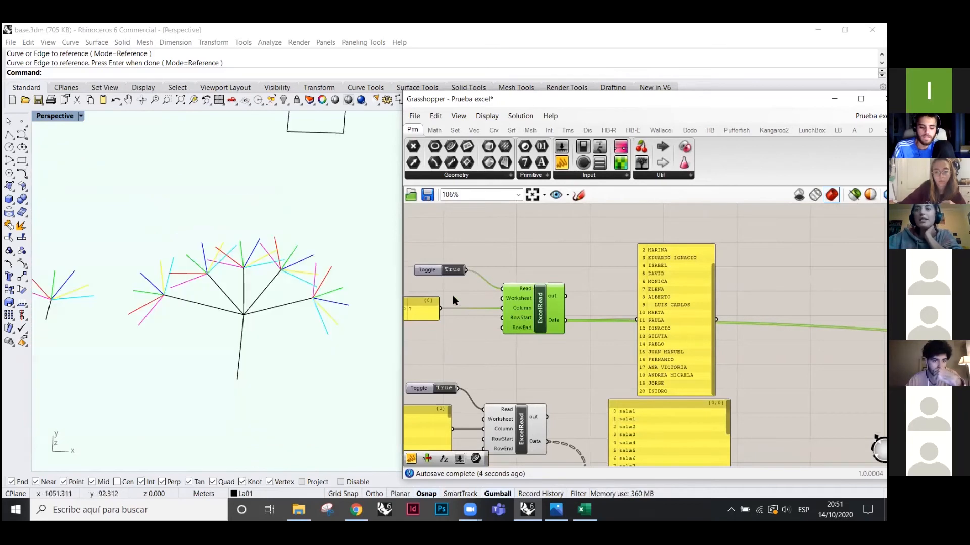
scroll(454, 298, "down", 5)
scroll(590, 314, "up", 5)
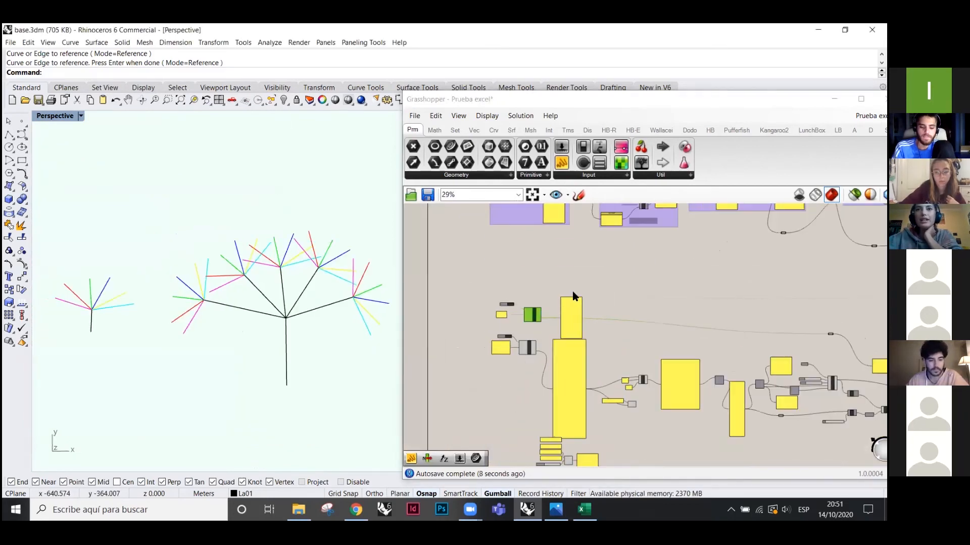
scroll(459, 276, "down", 5)
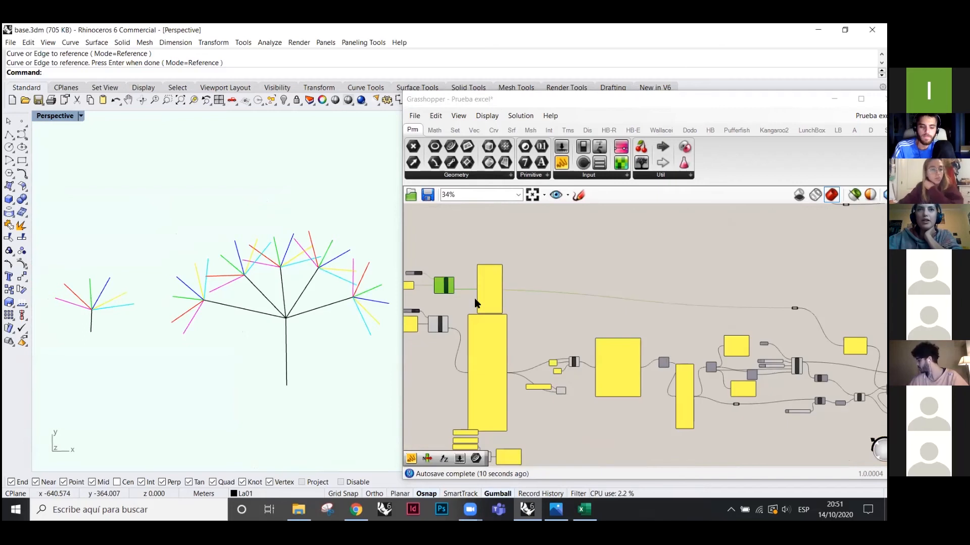
scroll(441, 286, "up", 6)
left_click_drag(114, 343, 56, 317)
left_click(92, 319)
left_click(119, 348)
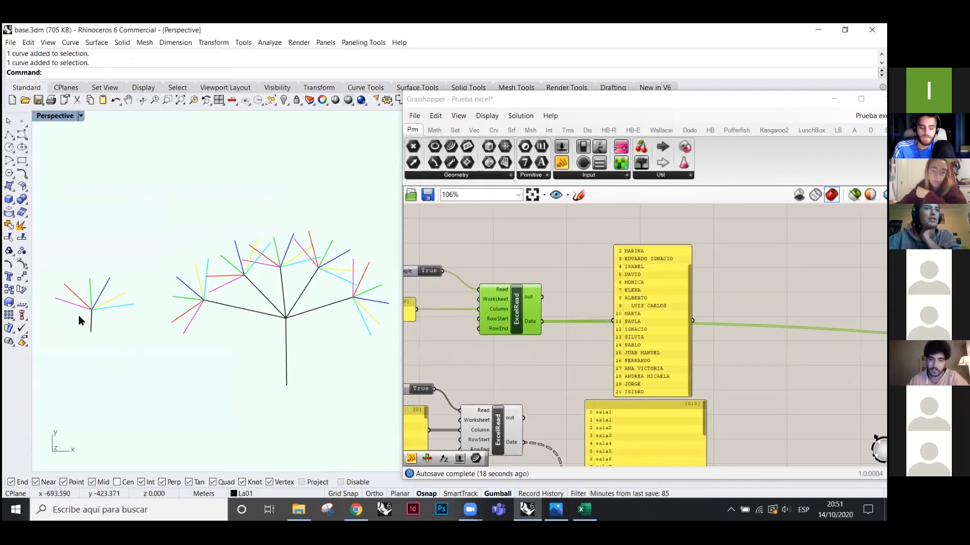
left_click(68, 303)
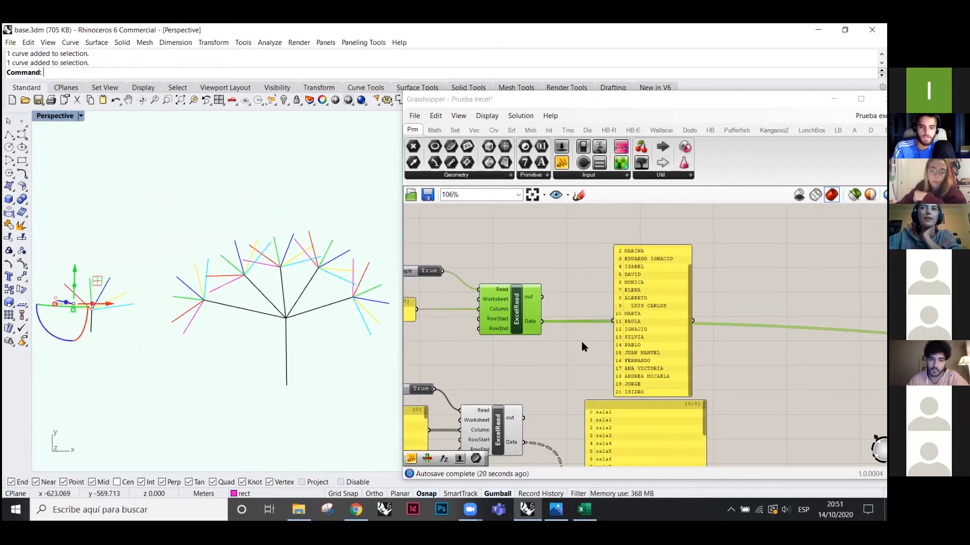
left_click(72, 292)
left_click(110, 284)
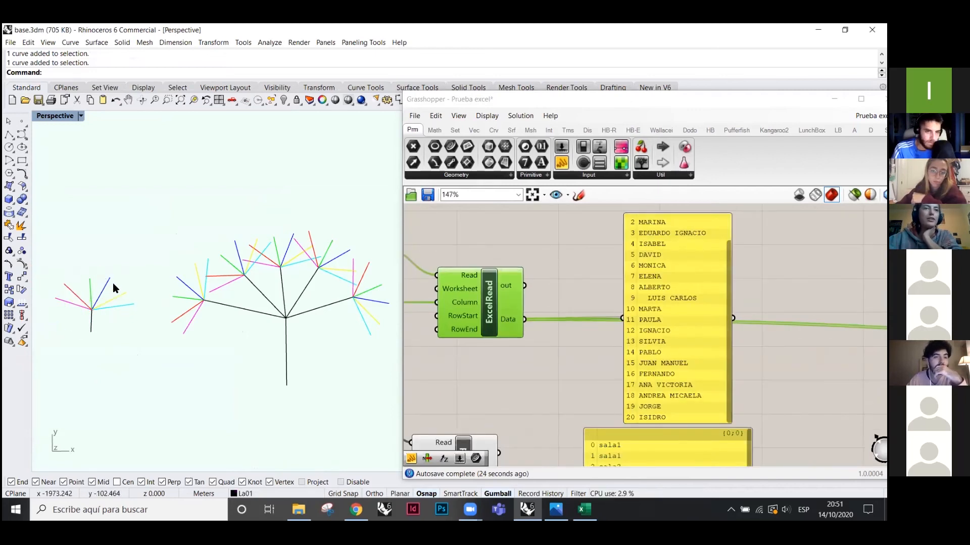
scroll(114, 251, "down", 4)
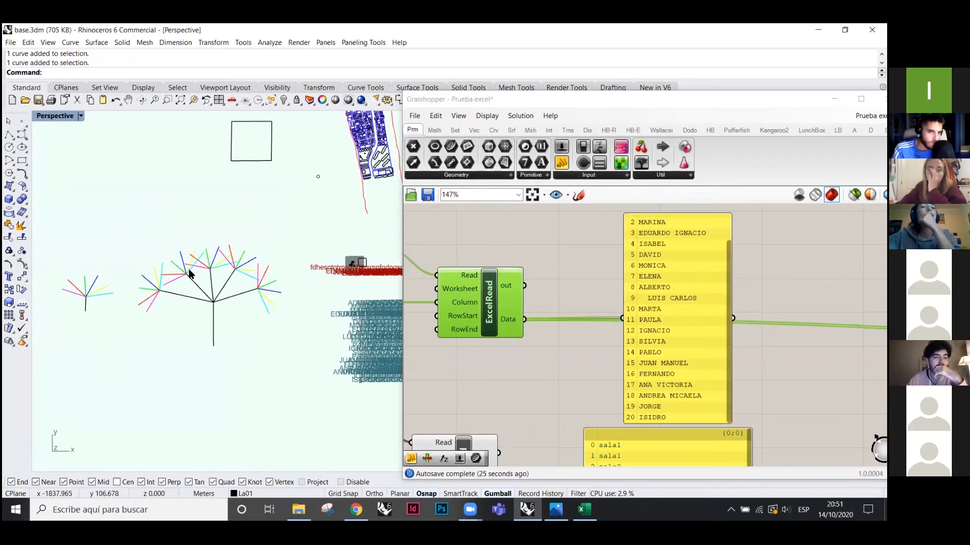
scroll(190, 271, "up", 2)
scroll(610, 276, "down", 6)
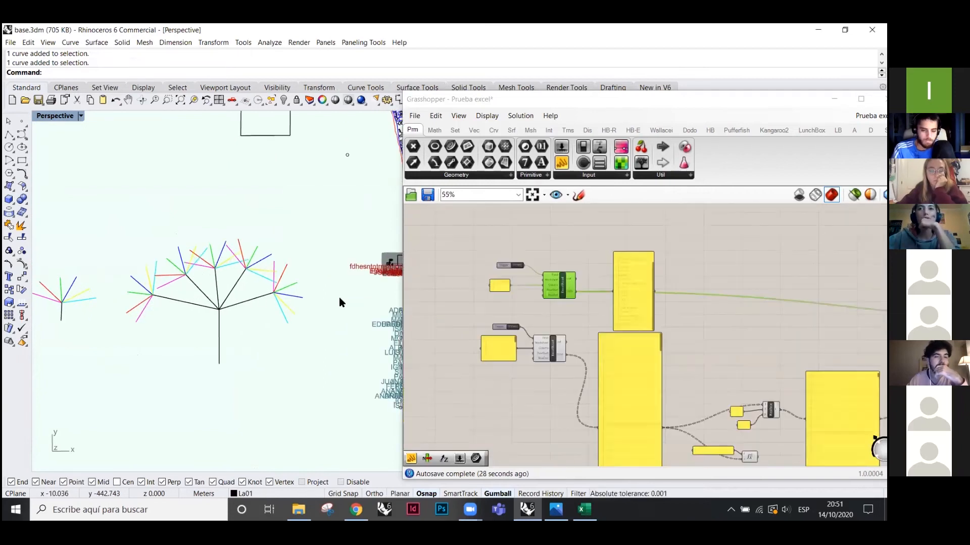
scroll(605, 411, "up", 4)
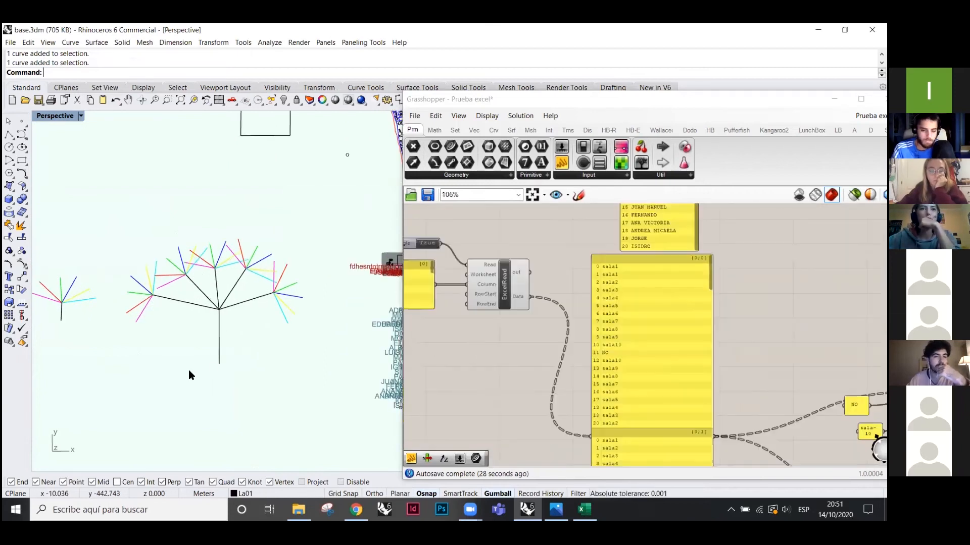
left_click(595, 241)
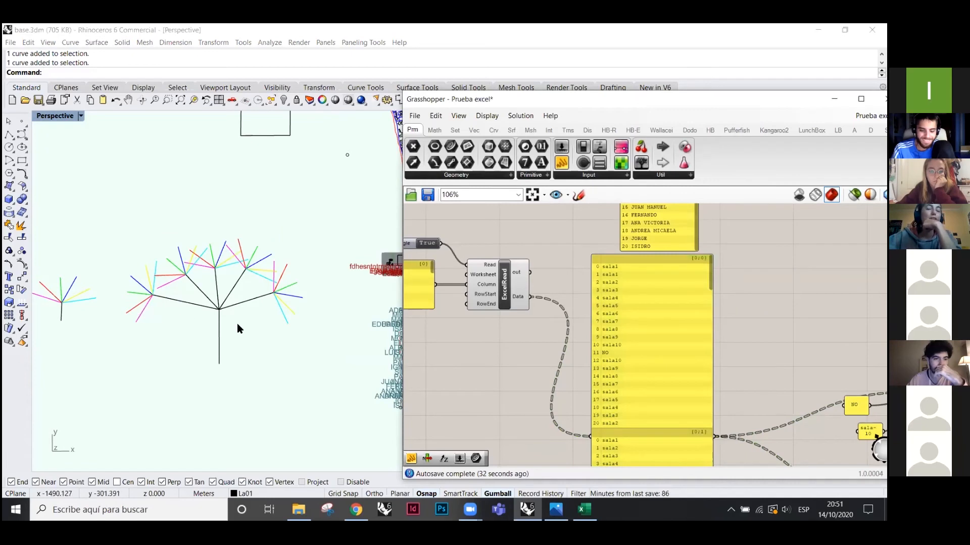
left_click(41, 298)
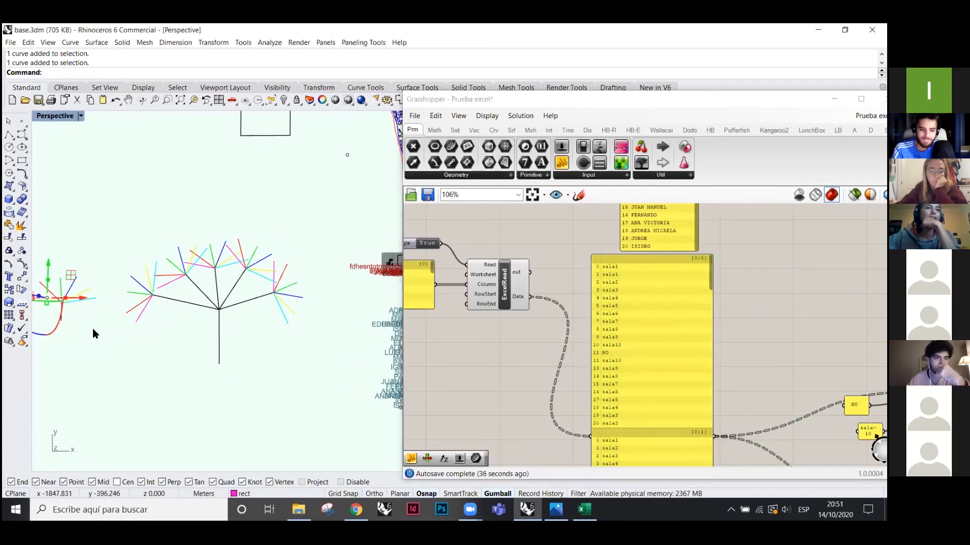
left_click(113, 362)
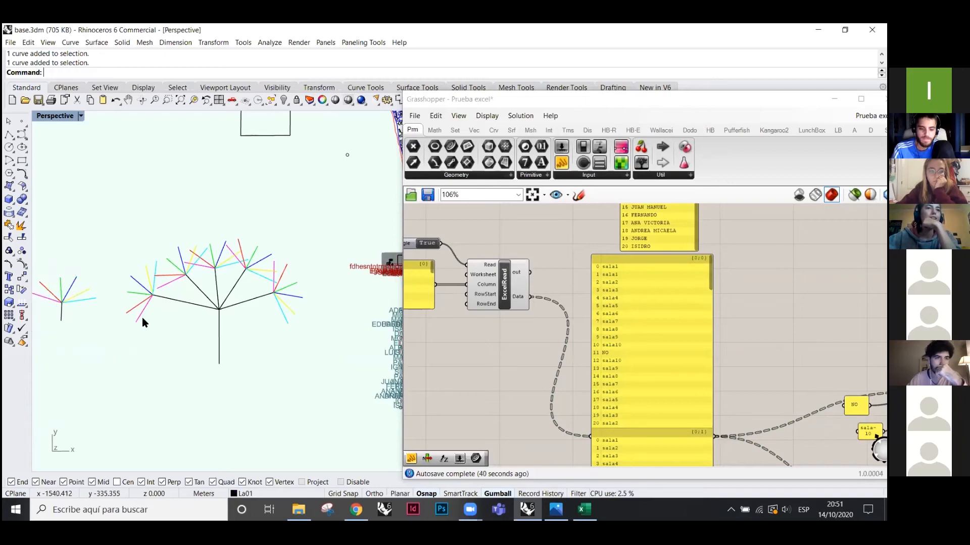
left_click(168, 284)
left_click(138, 325)
left_click(141, 316)
left_click(178, 278)
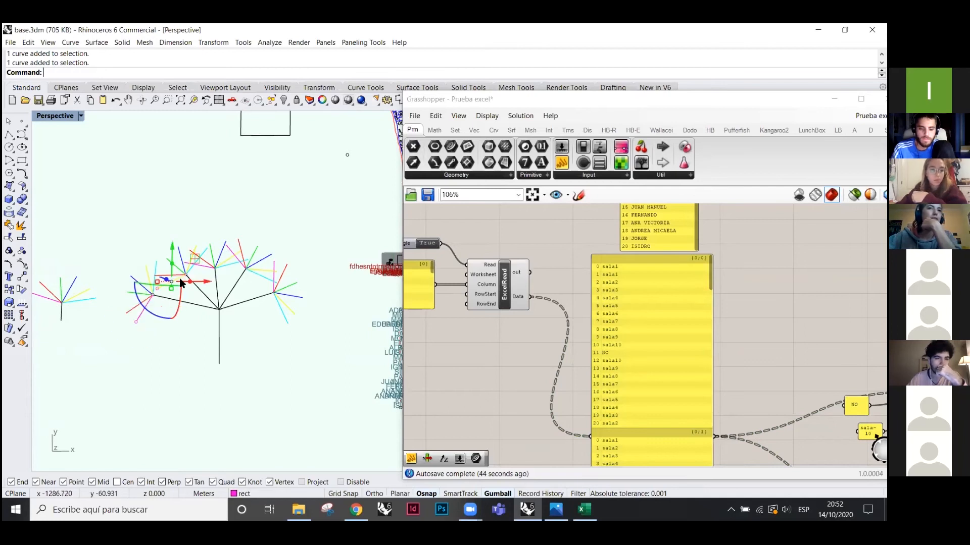
left_click(207, 267)
left_click(130, 317)
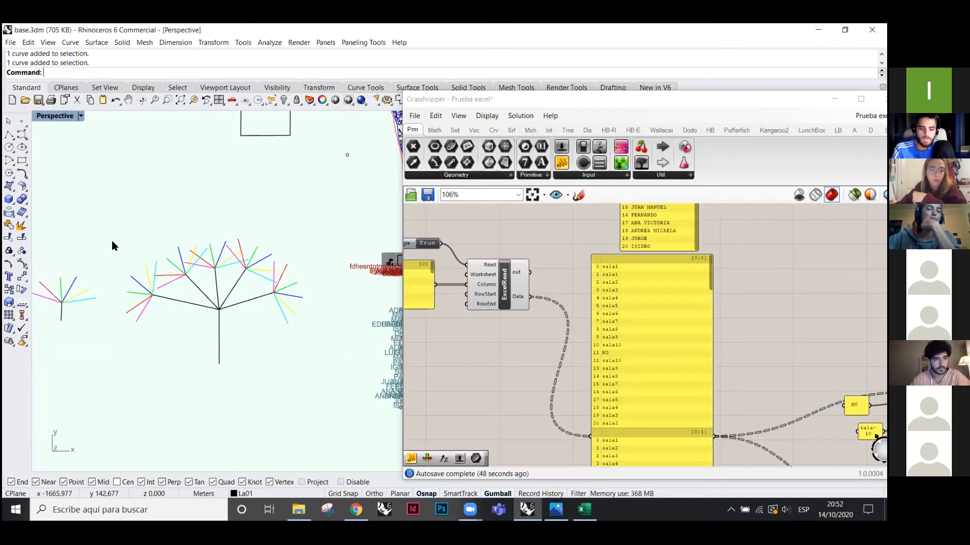
scroll(112, 241, "down", 4)
right_click_drag(270, 295, 150, 287, "shift")
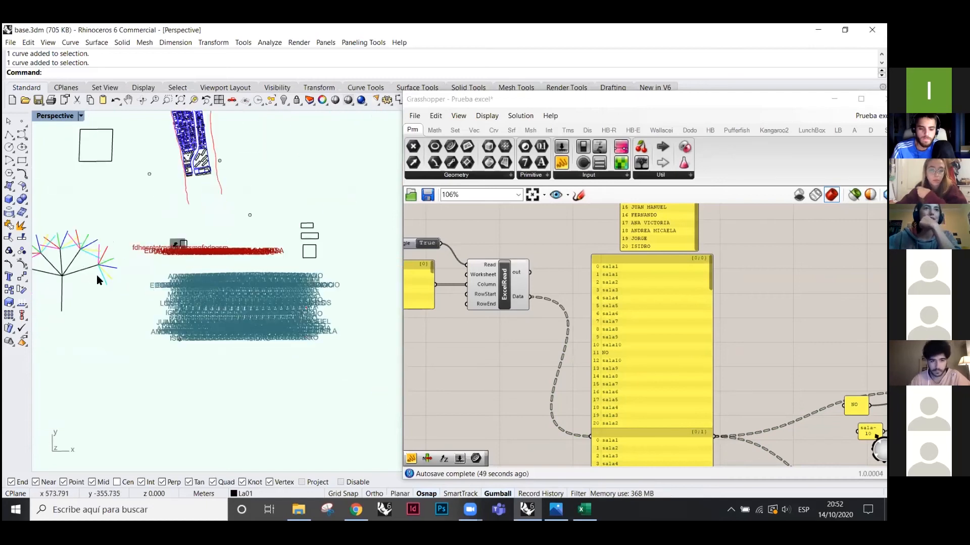
scroll(238, 289, "up", 8)
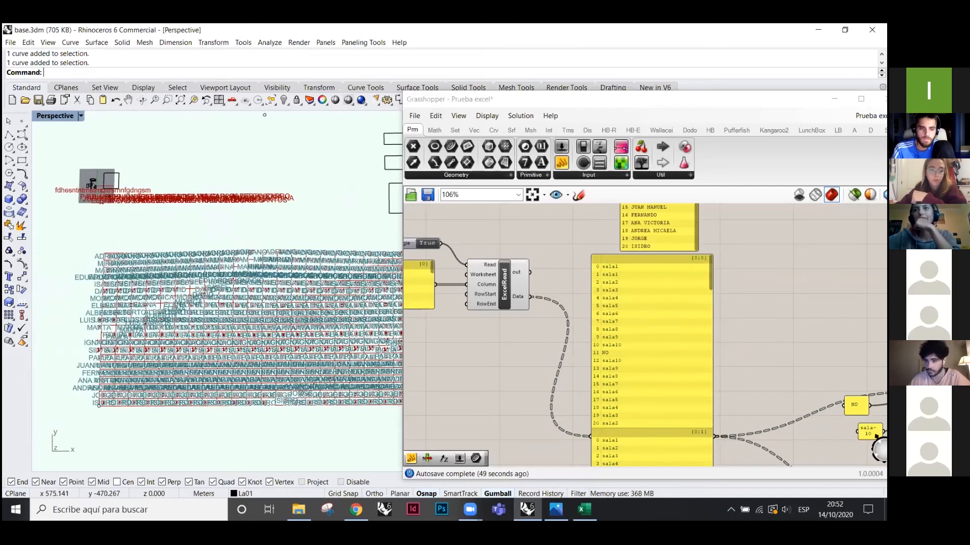
scroll(172, 289, "up", 4)
scroll(508, 340, "down", 2)
right_click_drag(707, 337, 495, 340)
right_click_drag(766, 337, 553, 347)
scroll(553, 348, "up", 2)
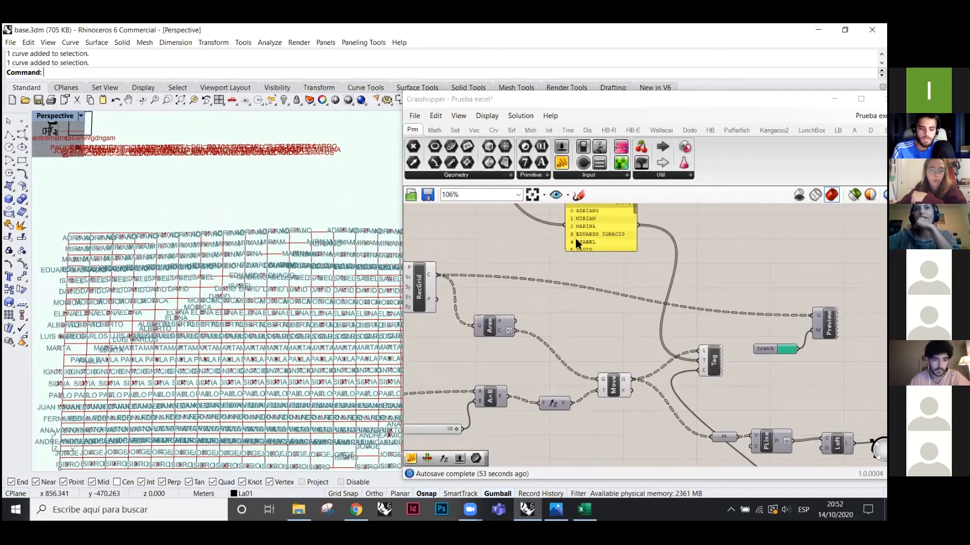
scroll(577, 244, "up", 2)
left_click(566, 257)
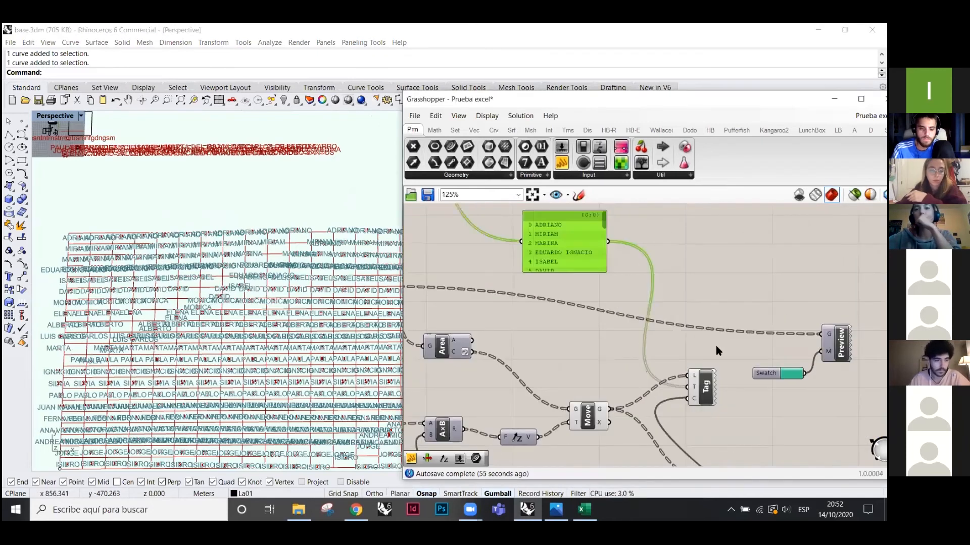
left_click(706, 388)
scroll(712, 388, "up", 2)
scroll(144, 257, "down", 2)
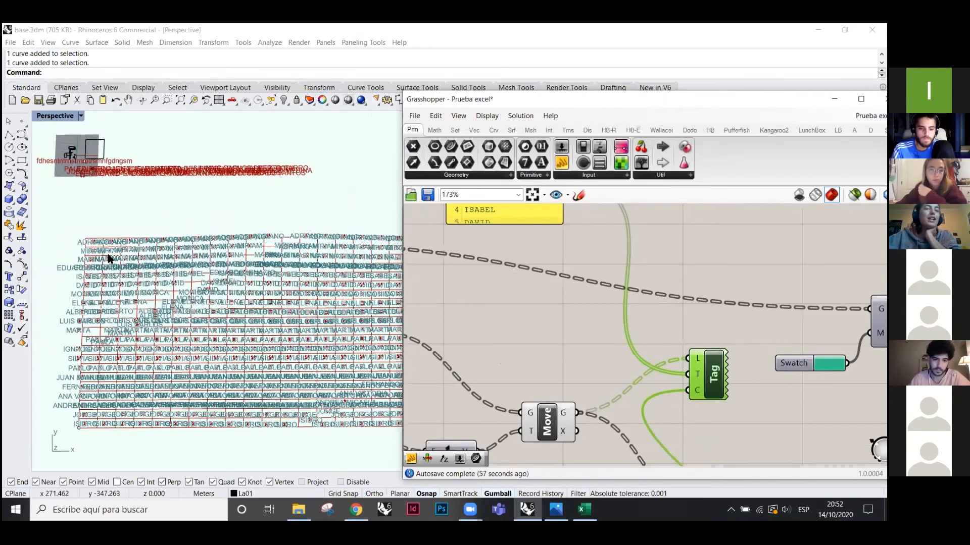
scroll(137, 255, "up", 3)
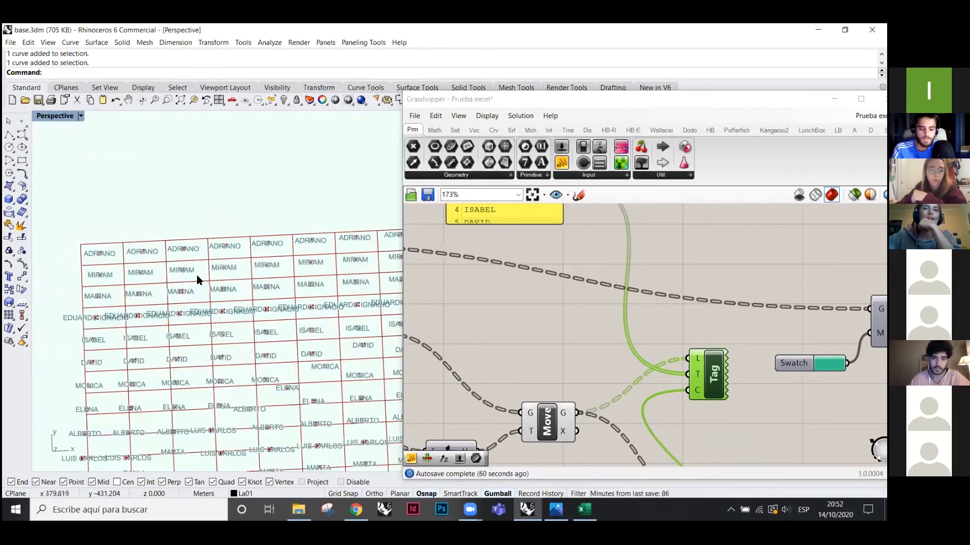
- Graft ExcelRead's Data output so each name gets its own branch
scroll(228, 234, "down", 2)
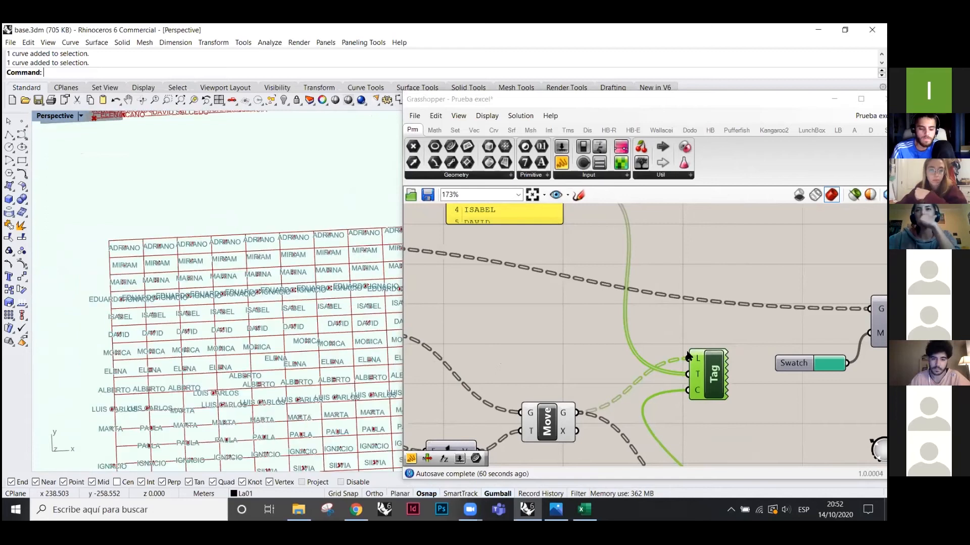
scroll(687, 388, "down", 6)
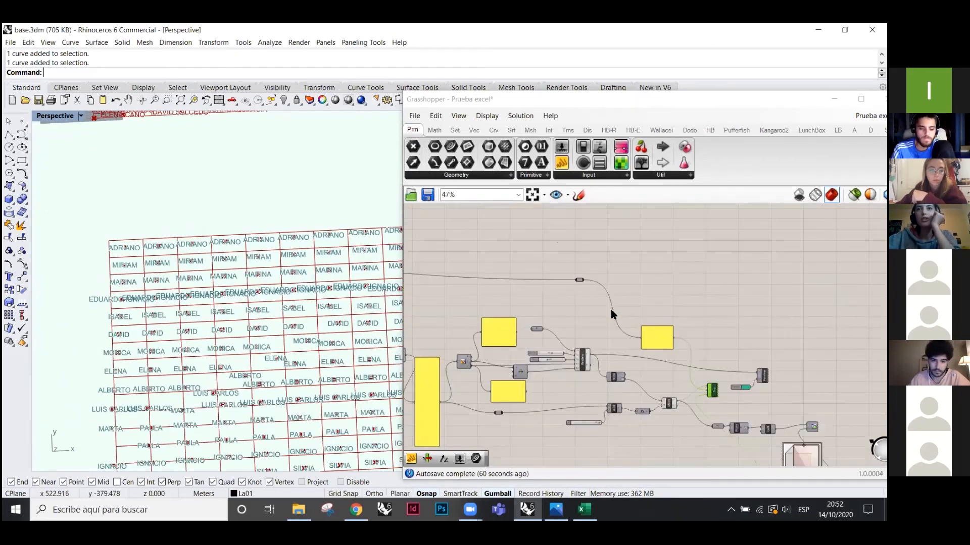
scroll(441, 298, "up", 6)
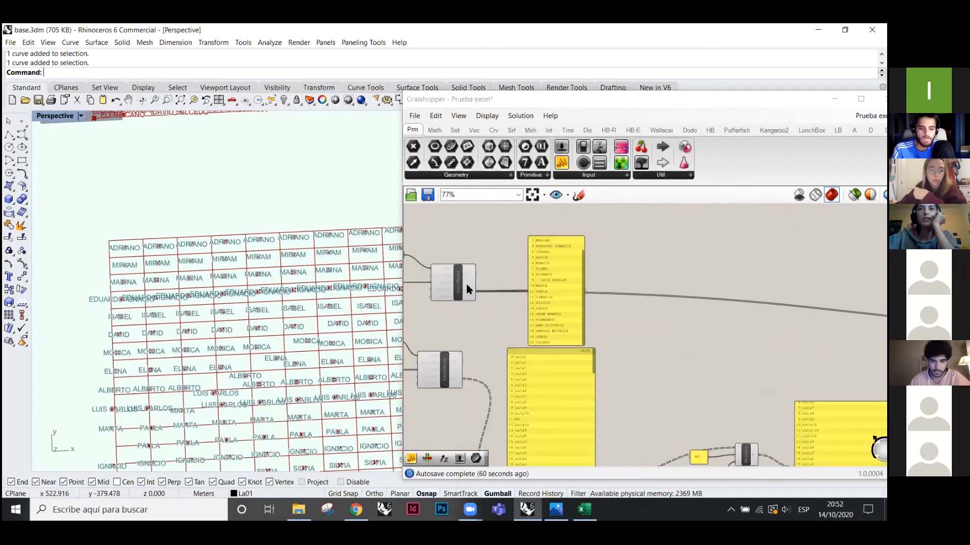
right_click(477, 299)
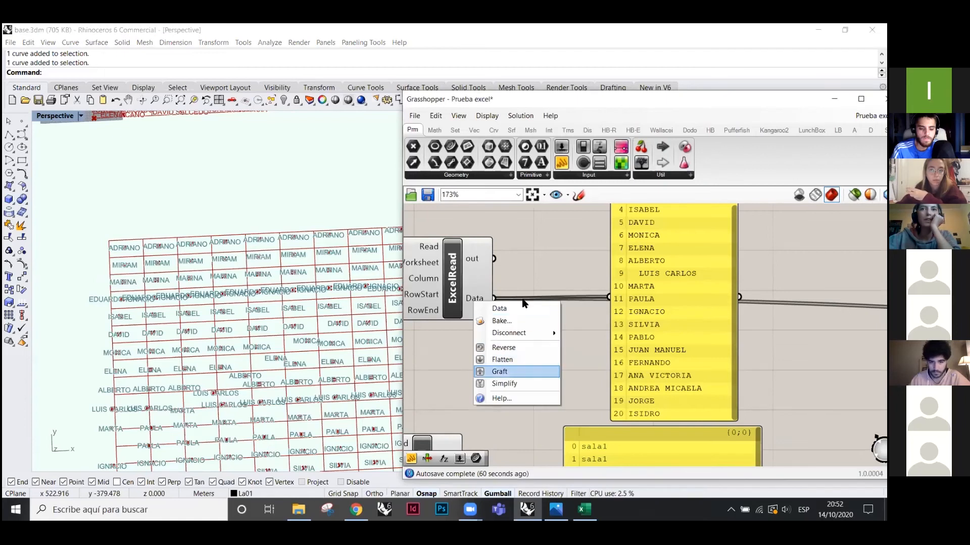
left_click(500, 371)
scroll(705, 344, "down", 1)
left_click_drag(704, 341, 708, 220)
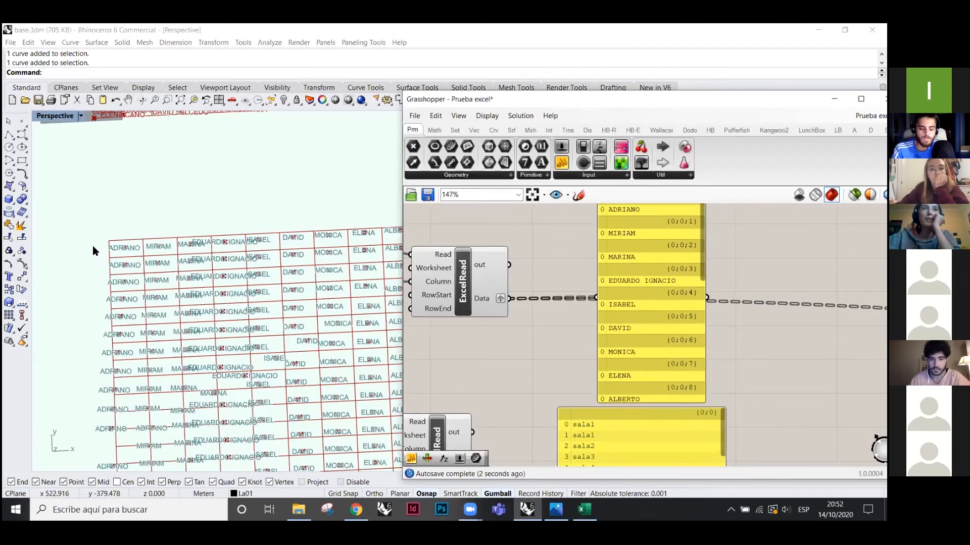
scroll(656, 343, "down", 1)
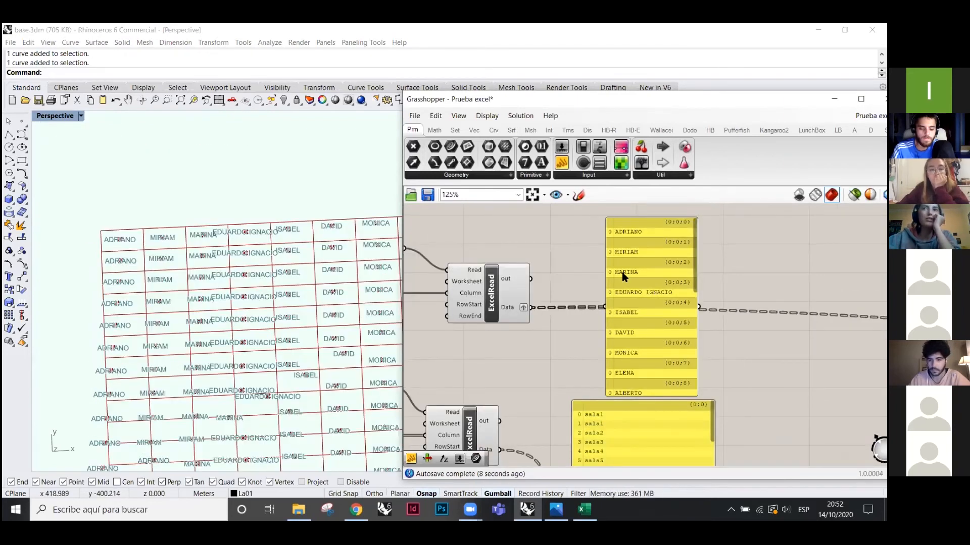
- Remove the graft from ExcelRead's Data output again
right_click(523, 307)
left_click(539, 377)
scroll(779, 357, "down", 5)
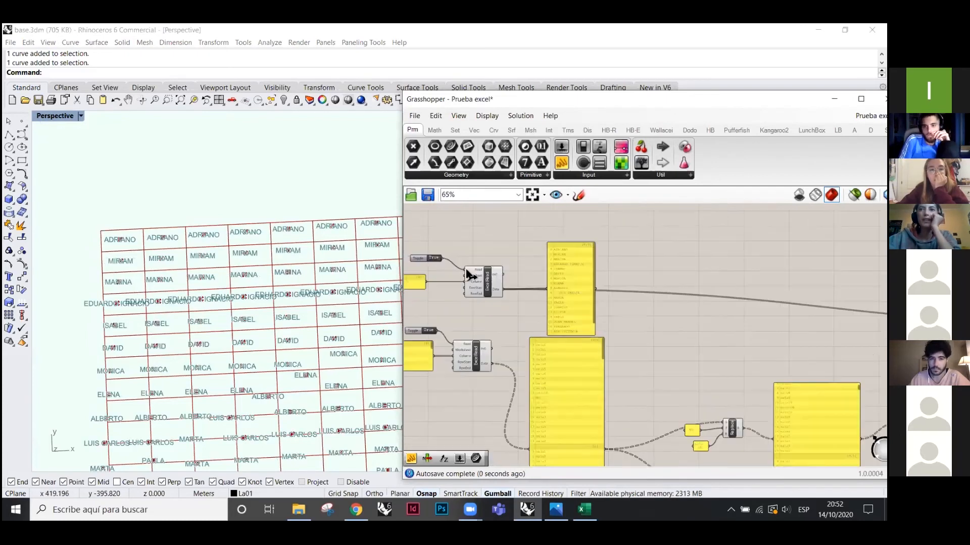
scroll(779, 358, "up", 5)
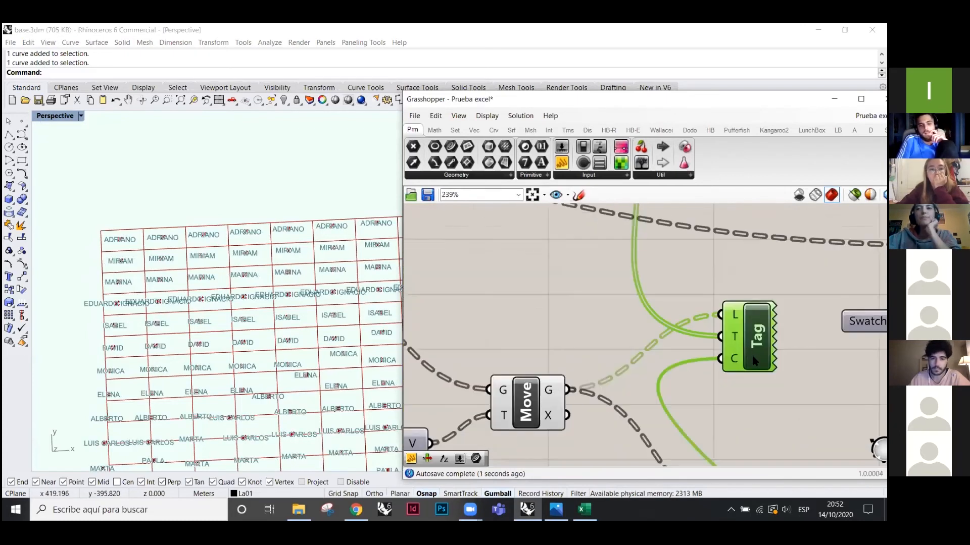
scroll(641, 394, "down", 1)
scroll(639, 390, "down", 2)
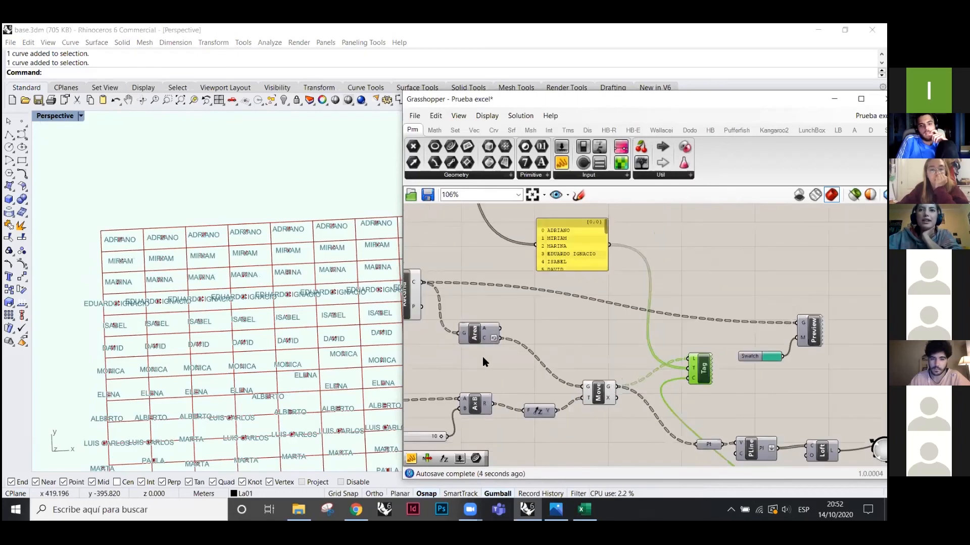
scroll(484, 358, "up", 2)
- Change the data option on Area's C output to reorder the cell centres
right_click(497, 331)
left_click(513, 389)
scroll(103, 255, "down", 1)
scroll(119, 344, "down", 1)
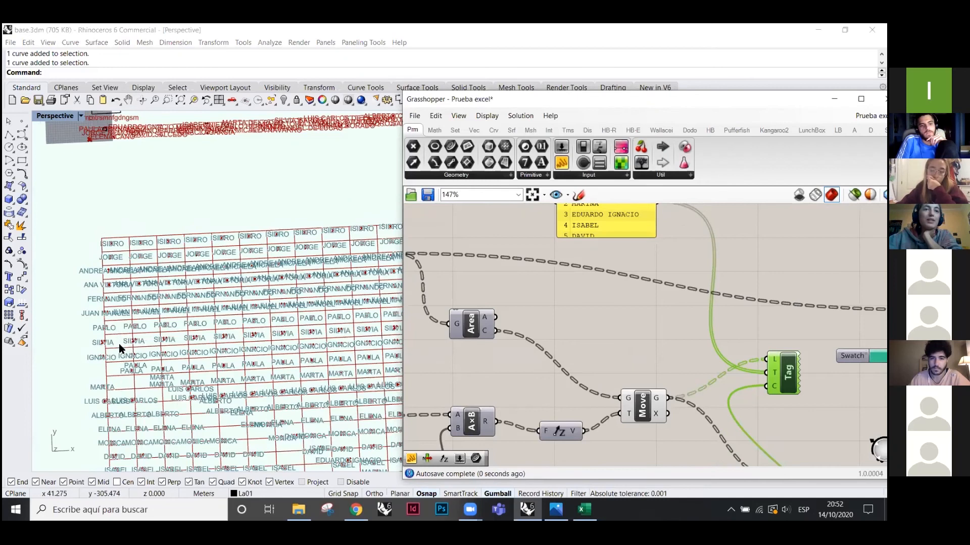
scroll(124, 431, "down", 1)
scroll(134, 437, "down", 1)
scroll(134, 437, "up", 2)
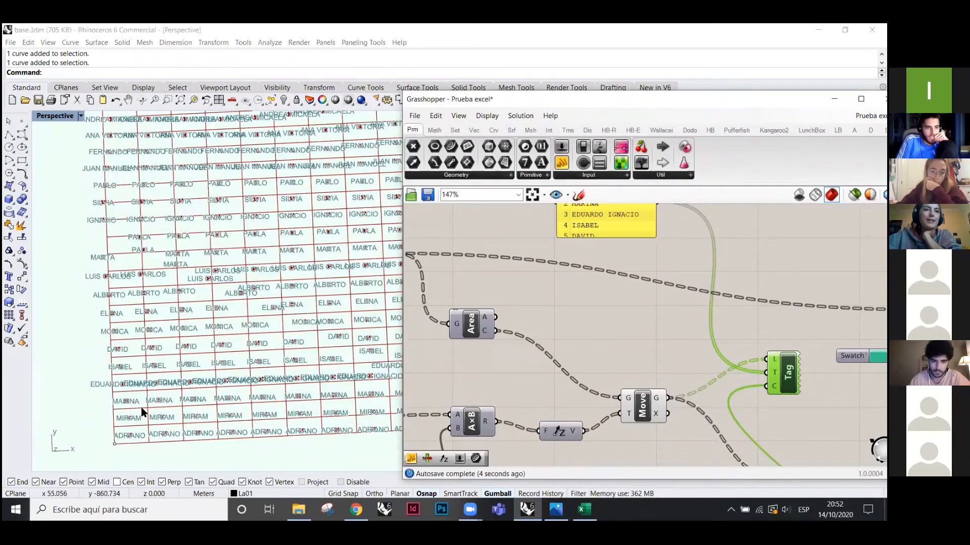
scroll(141, 407, "down", 3)
- Select the grid's corner point in Rhino to check where the name order starts
left_click_drag(101, 420, 174, 444)
left_click(174, 445)
left_click_drag(101, 419, 147, 441)
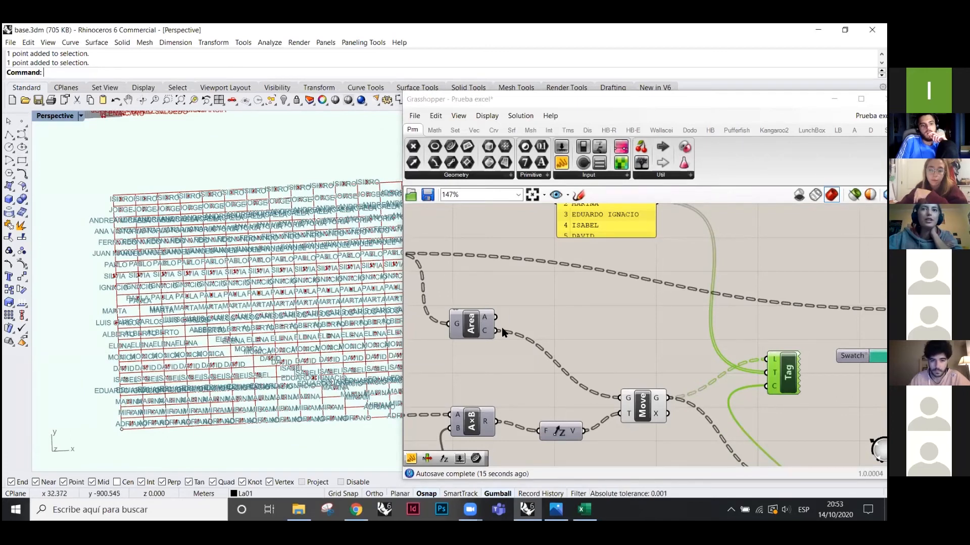
scroll(667, 346, "down", 1)
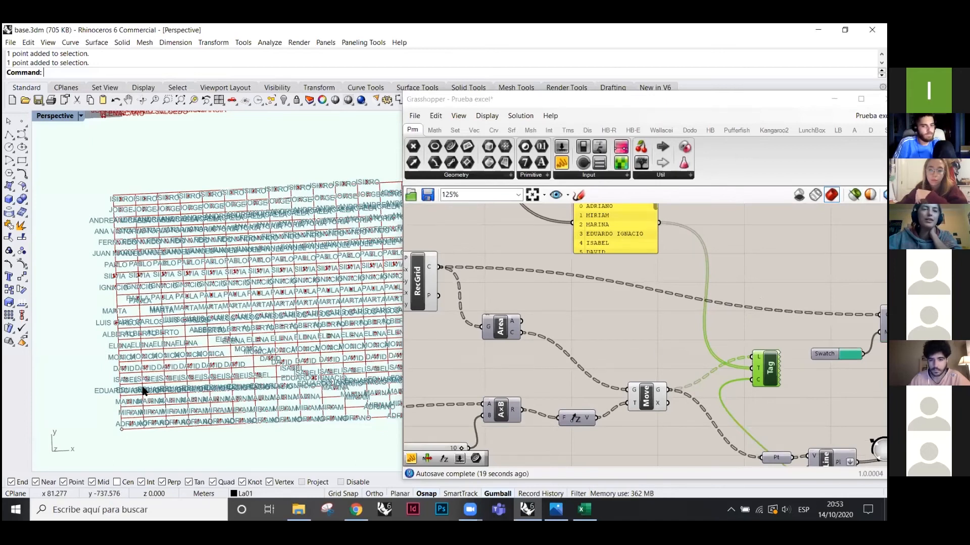
scroll(630, 320, "down", 1)
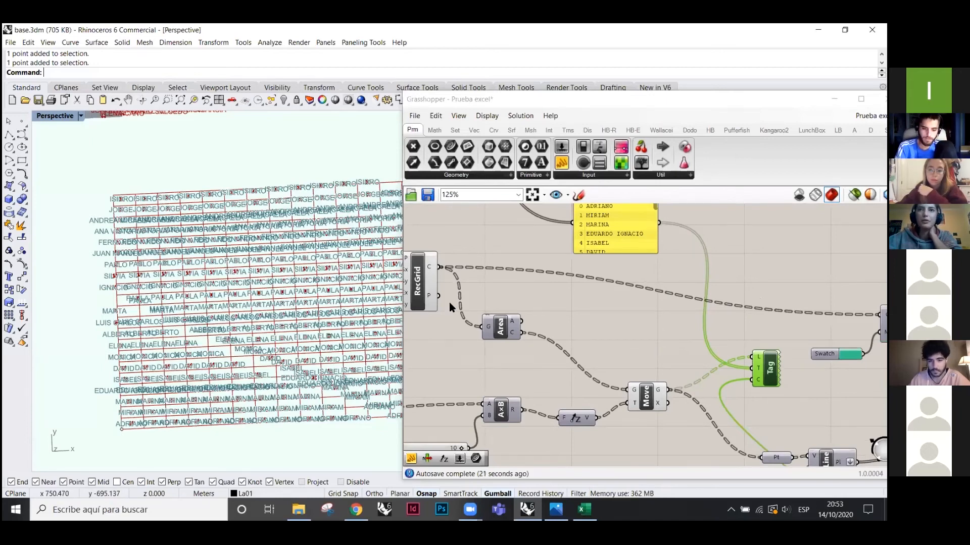
left_click_drag(99, 442, 156, 411)
left_click(483, 331)
scroll(536, 334, "up", 2)
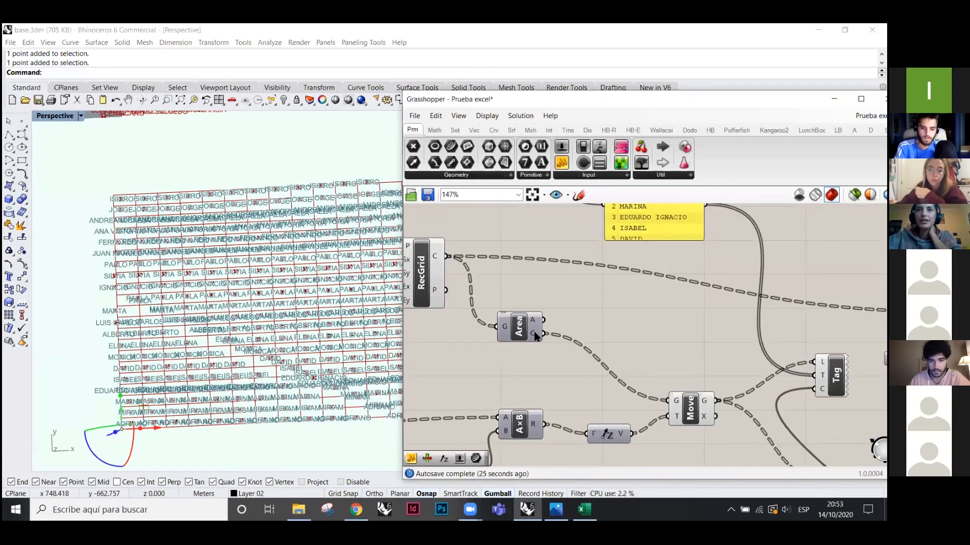
- Reverse the order of Area's cell centres and orbit over the flipped name grid
right_click(539, 336)
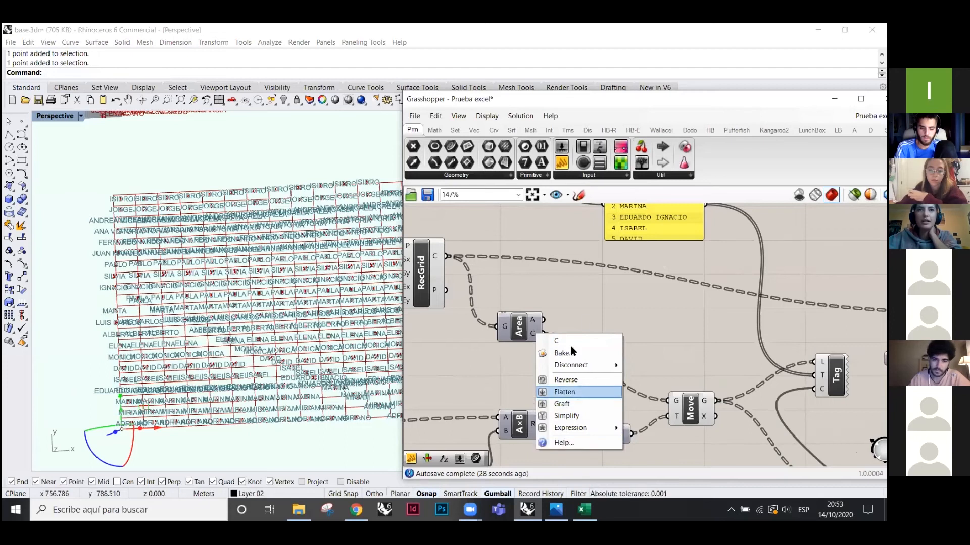
left_click(566, 380)
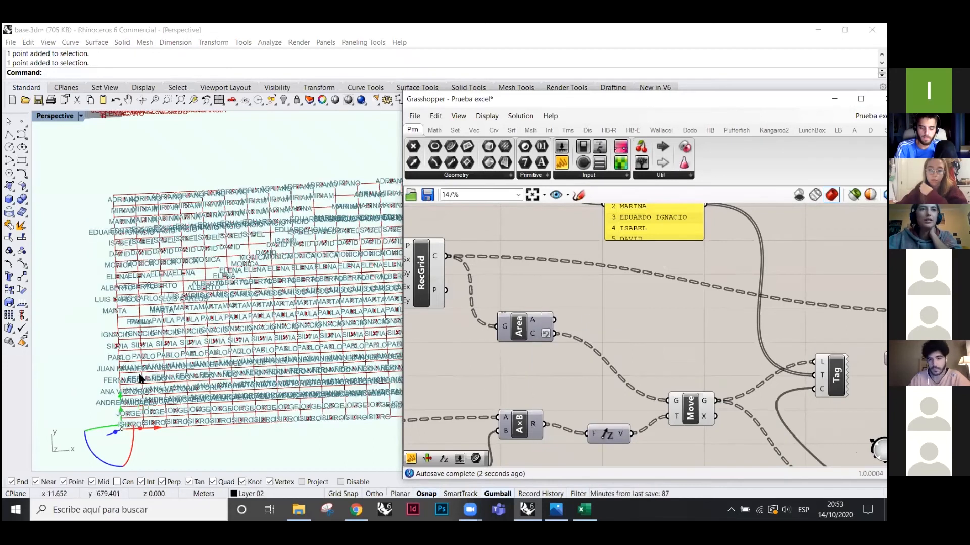
right_click_drag(76, 353, 319, 298)
scroll(250, 331, "up", 4)
right_click_drag(250, 331, 222, 306)
scroll(233, 319, "down", 5)
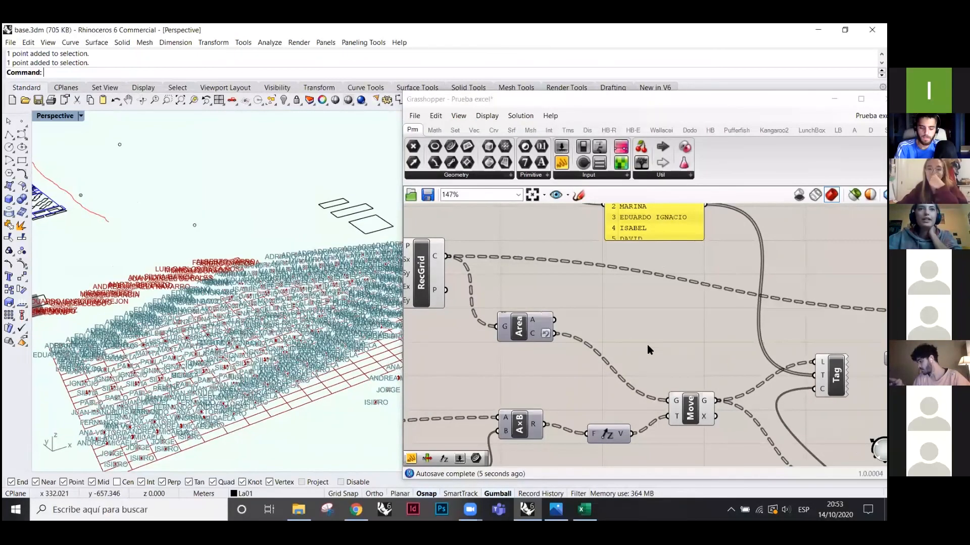
scroll(565, 323, "down", 3)
scroll(645, 370, "up", 2)
- Reposition the Tag component and select the RecGrid component to check its preview
right_click_drag(771, 359, 634, 358)
mouse_move(635, 358)
left_mouse_down()
mouse_move(636, 337)
mouse_move(636, 363)
left_mouse_up()
left_click(675, 364)
scroll(750, 370, "down", 4)
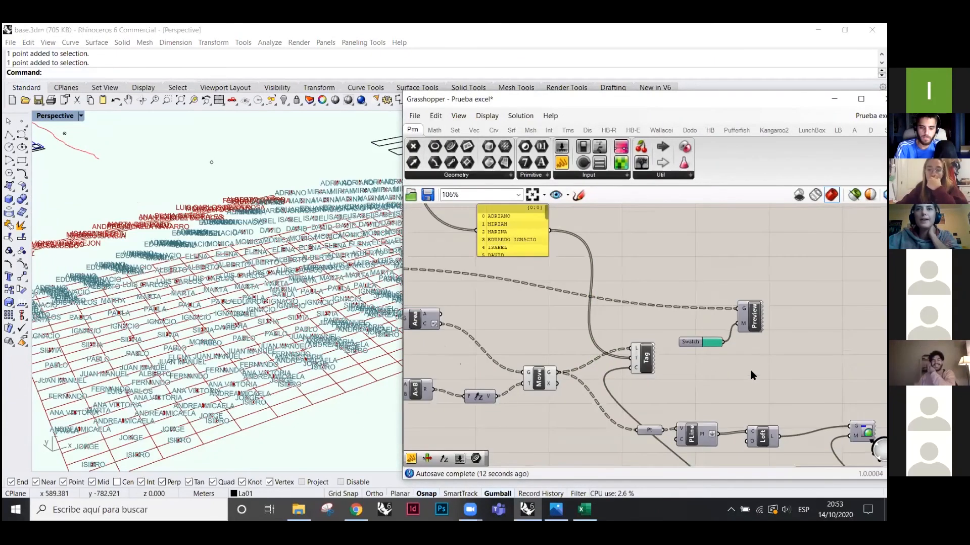
scroll(526, 303, "up", 3)
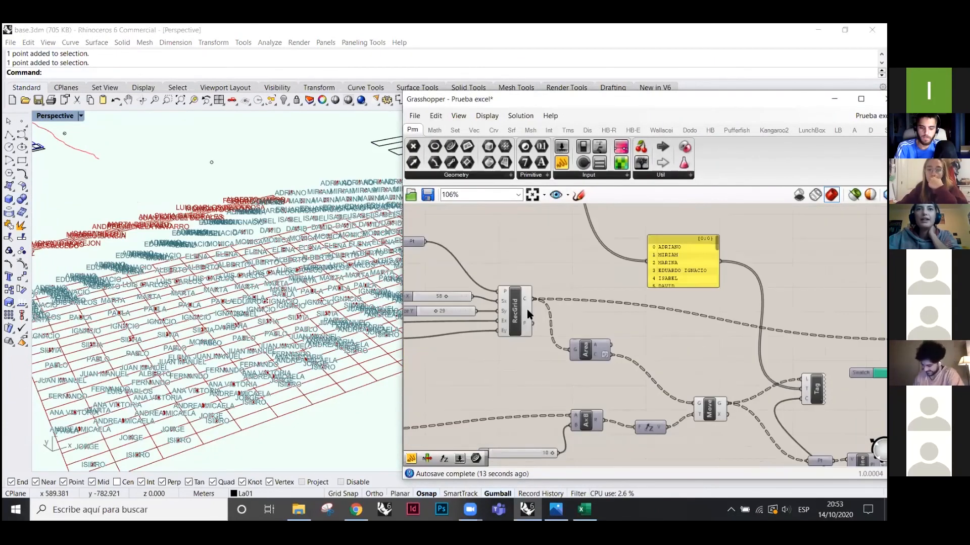
left_click(526, 306)
scroll(526, 305, "down", 1)
scroll(768, 332, "down", 2)
- Turn on preview for the Custom Preview and Swatch so the grid shows teal
left_click_drag(777, 362, 737, 311)
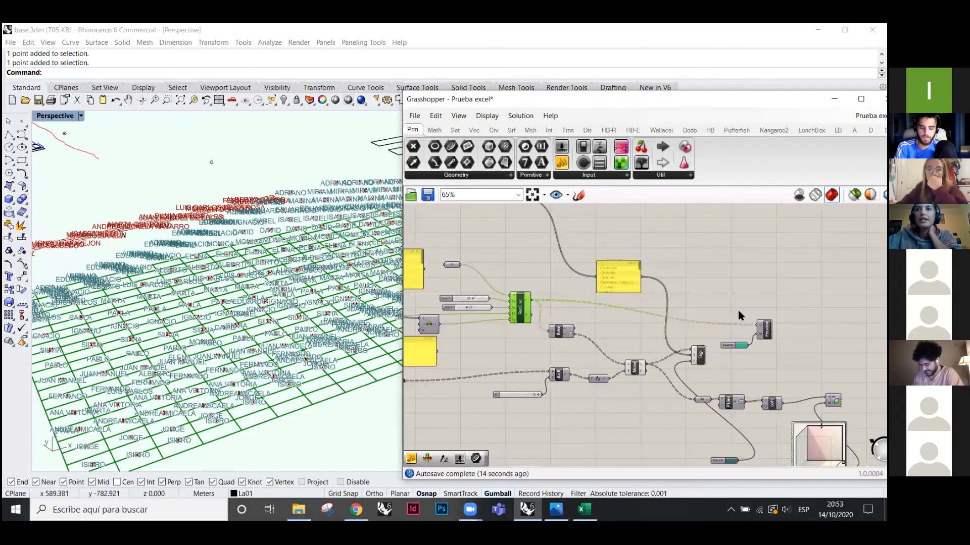
right_click(791, 275)
left_click(826, 282)
left_click(566, 287)
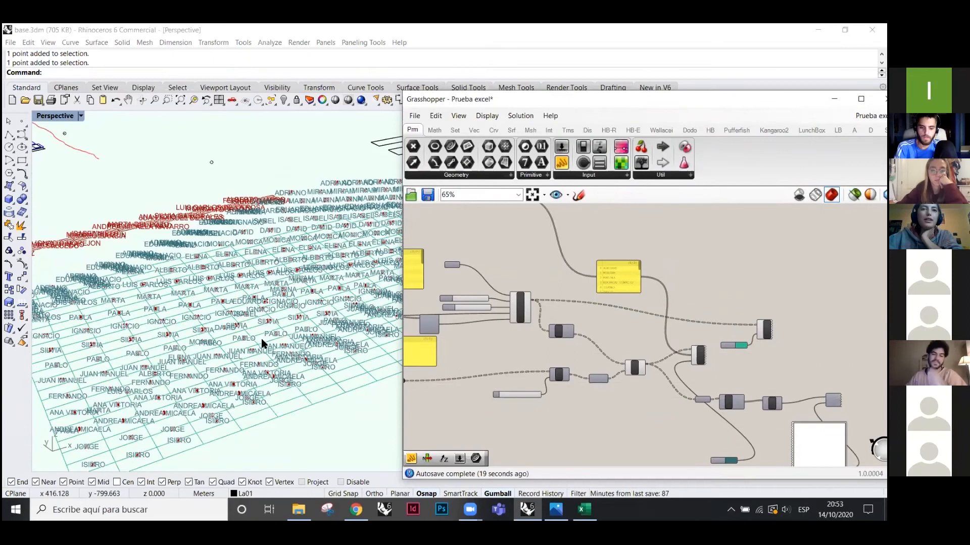
scroll(262, 341, "up", 9)
scroll(178, 331, "down", 6)
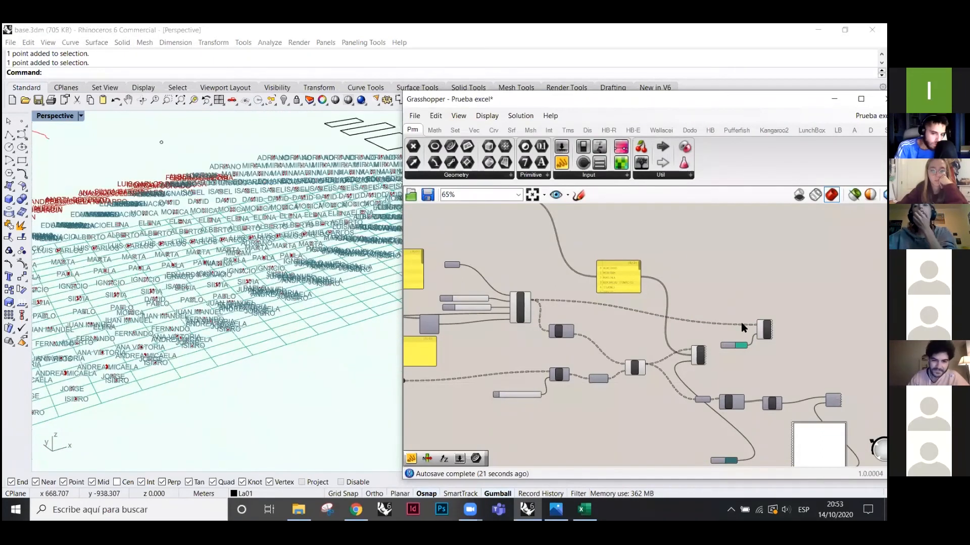
scroll(738, 324, "up", 2)
left_click(588, 132)
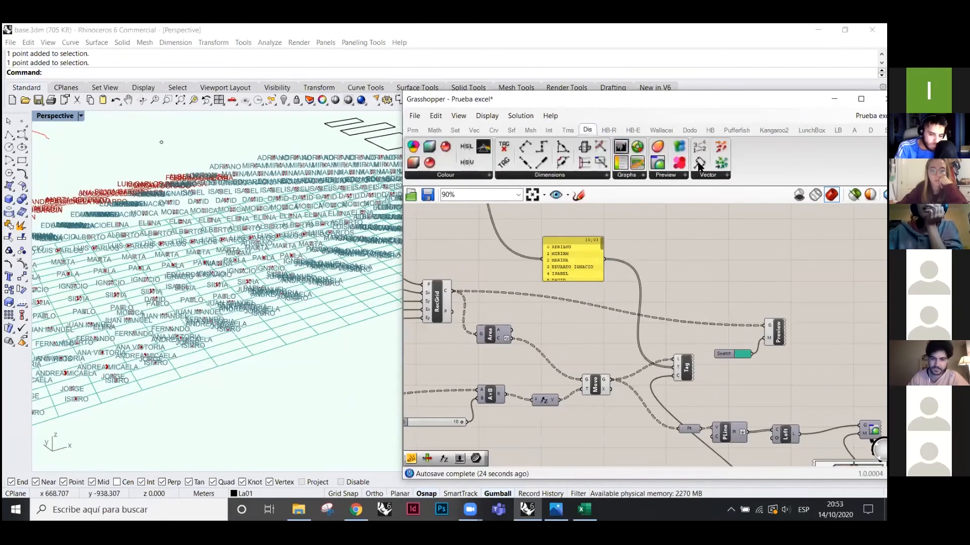
left_click(666, 175)
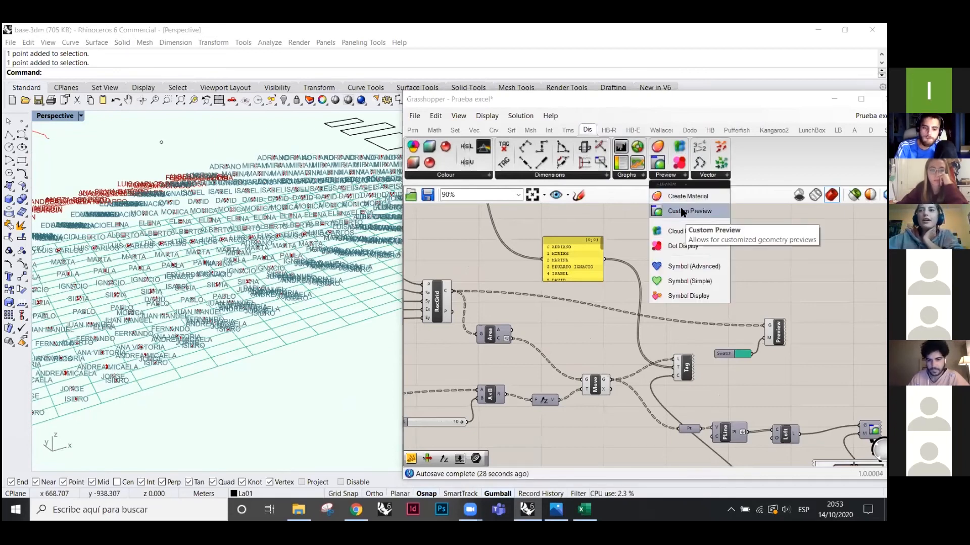
left_click_drag(689, 212, 741, 284)
scroll(748, 338, "up", 2)
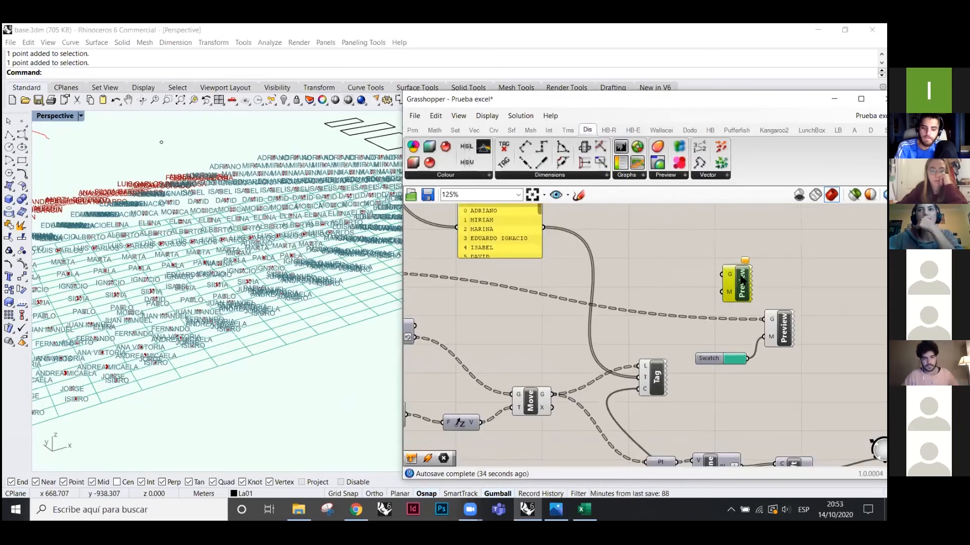
left_click_drag(742, 281, 746, 281)
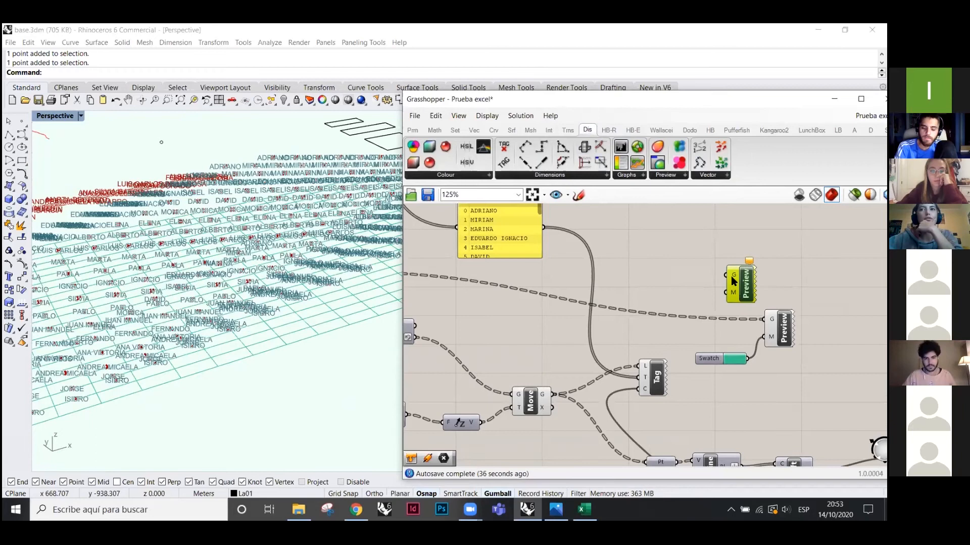
key("Delete")
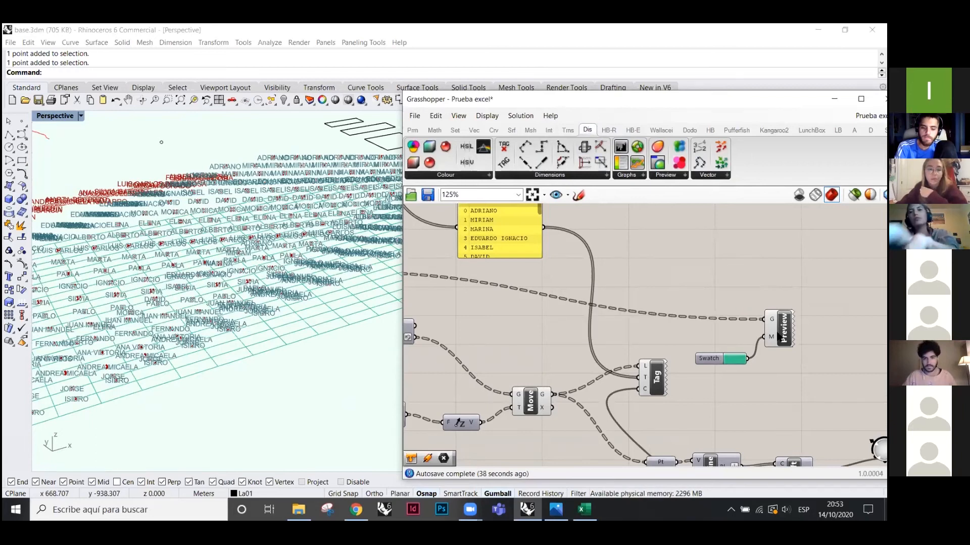
scroll(775, 328, "up", 2)
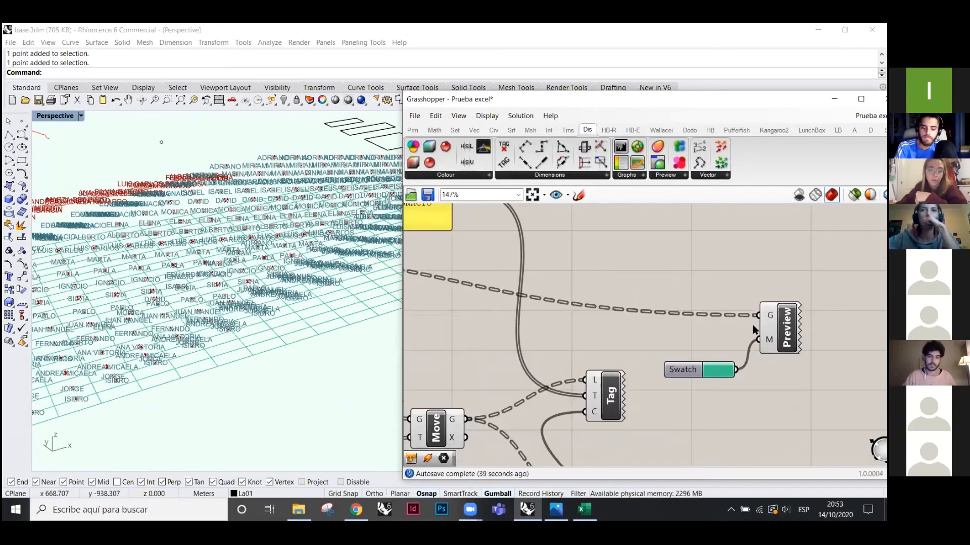
scroll(803, 331, "down", 3)
scroll(789, 336, "up", 4)
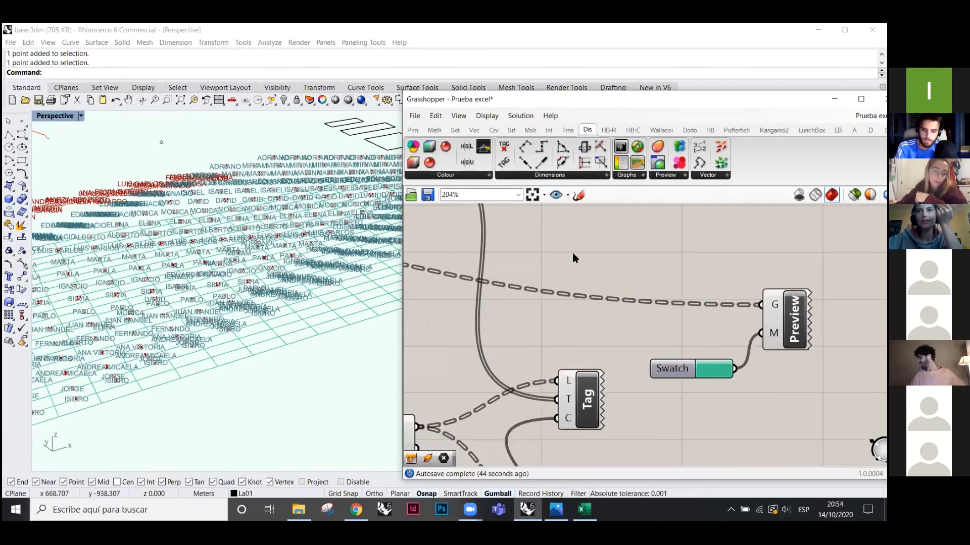
left_click(413, 130)
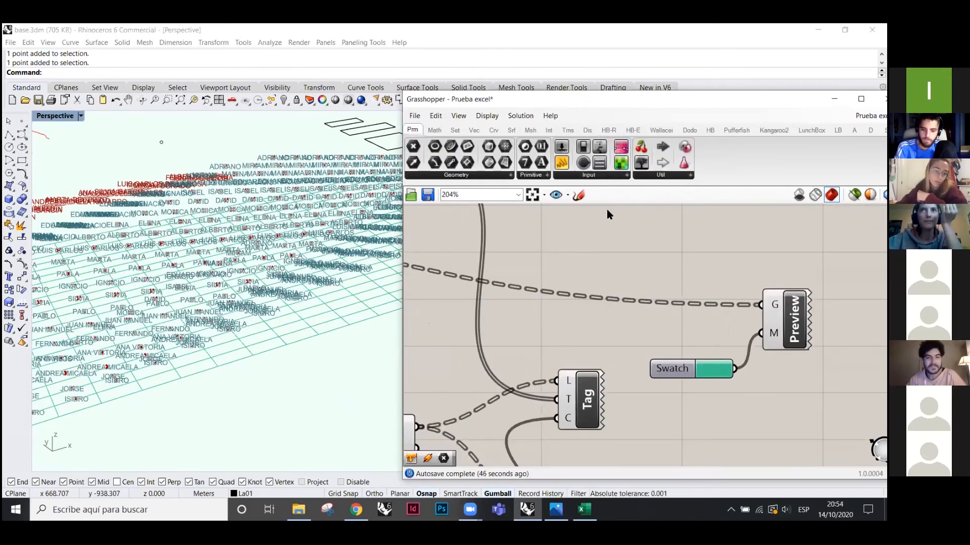
left_click(627, 175)
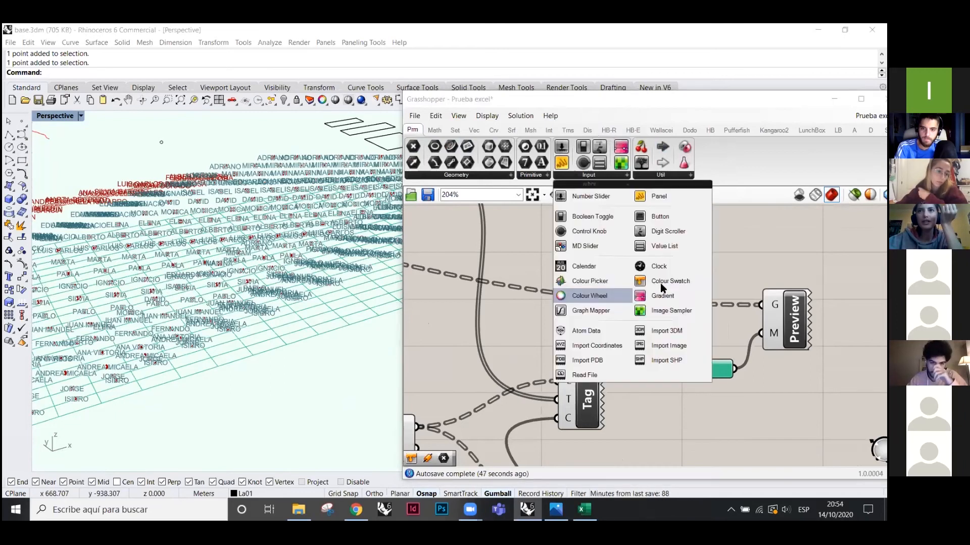
left_click_drag(678, 283, 674, 264)
left_click(689, 271)
key("Delete")
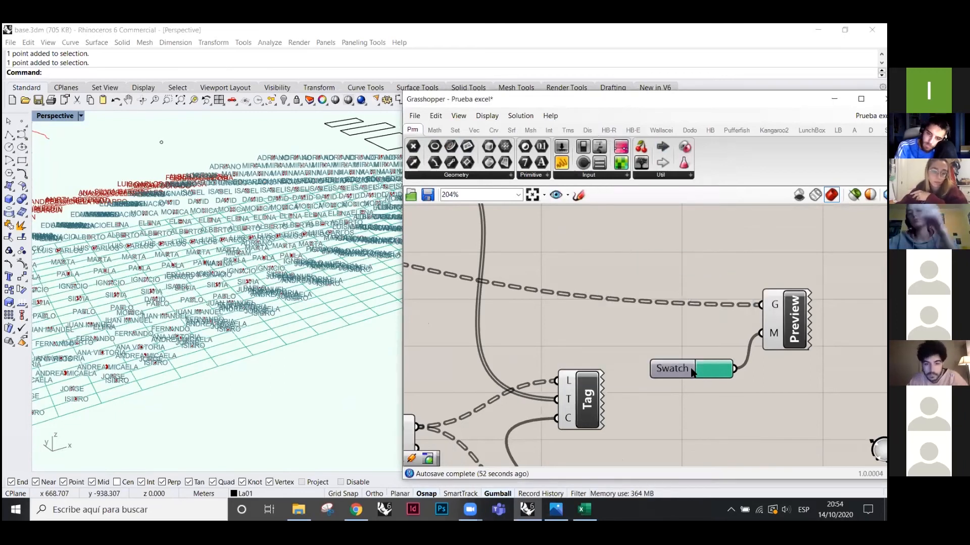
- Change the swatch colour from teal to magenta and view the whole grid
left_click(709, 368)
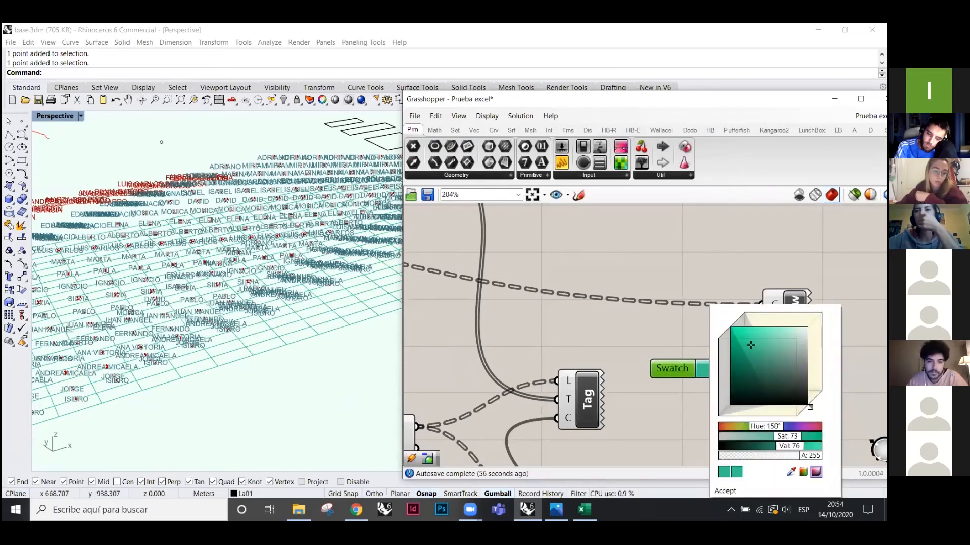
left_click_drag(770, 428, 804, 427)
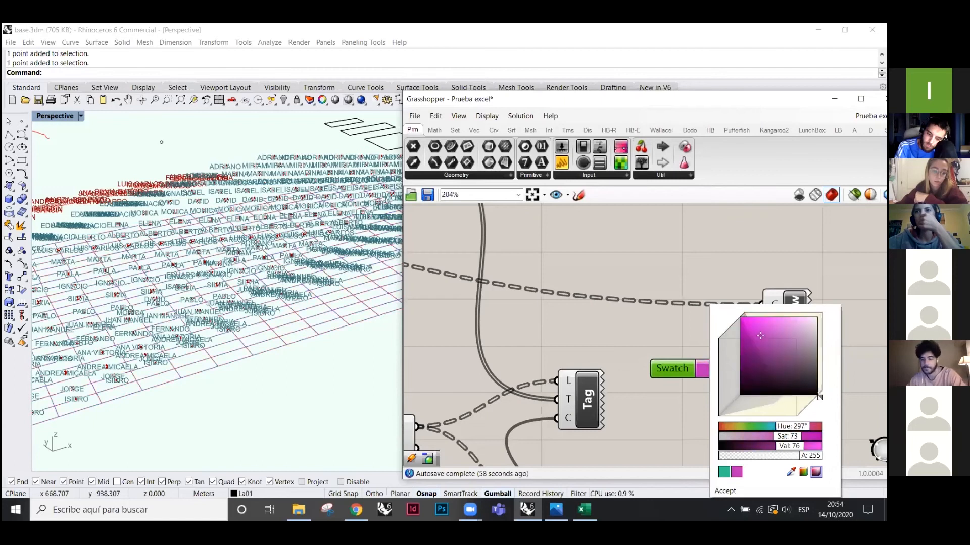
left_click(630, 317)
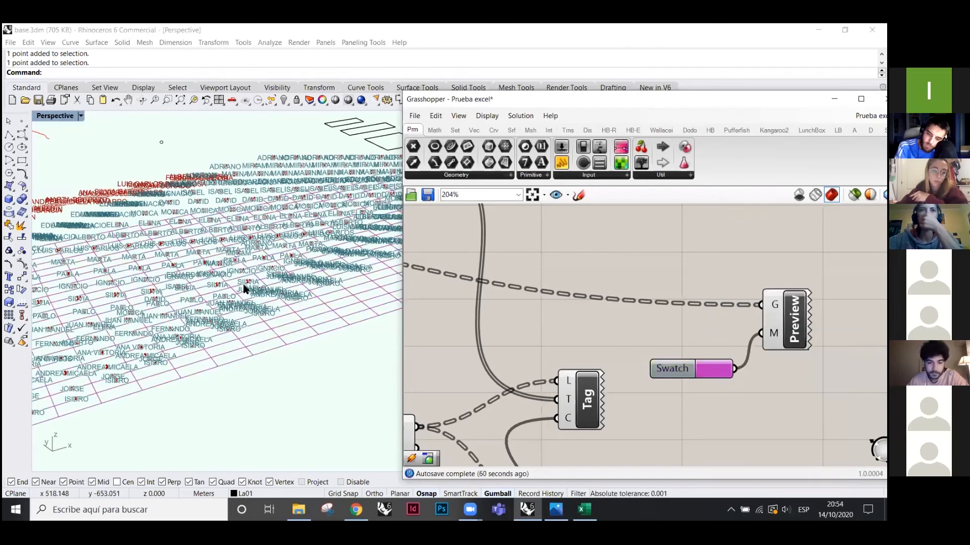
right_click_drag(244, 289, 303, 343)
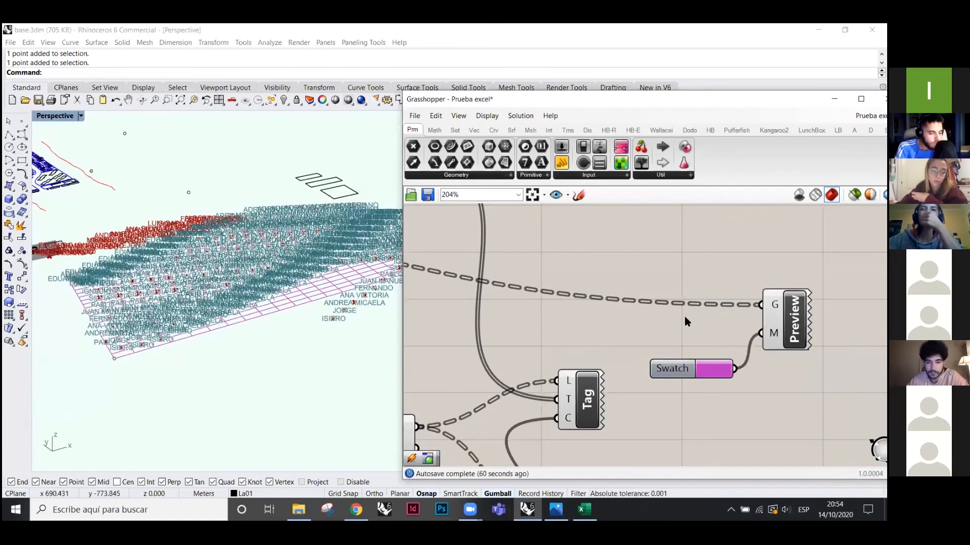
right_click_drag(303, 283, 273, 298)
scroll(155, 304, "up", 6)
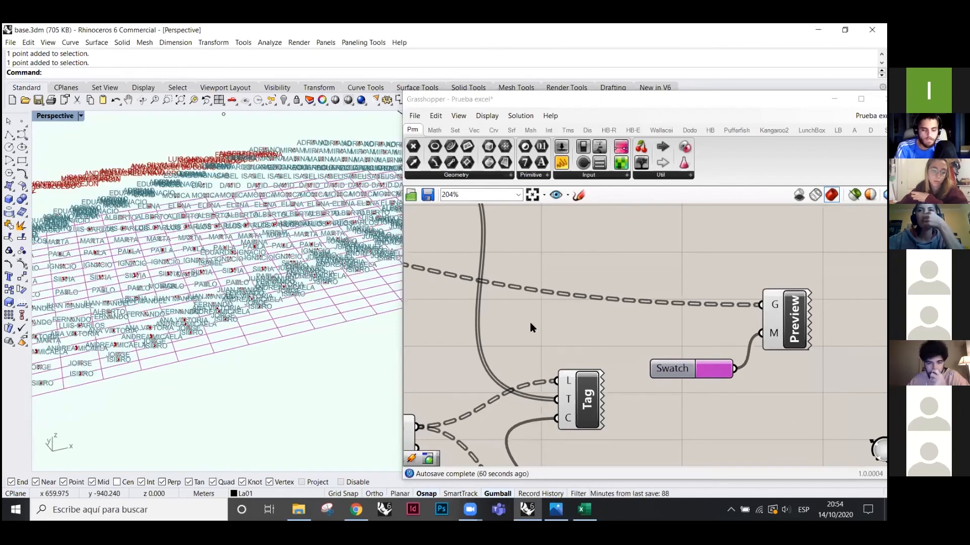
scroll(529, 322, "down", 3)
- Nudge the Pt component and turn on the PLine component's polyline preview
left_click(542, 331)
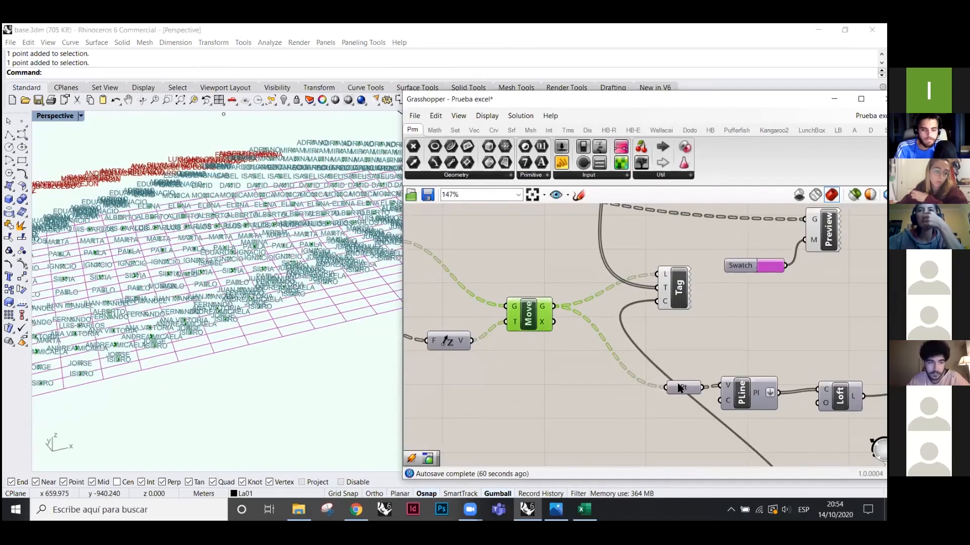
left_click_drag(675, 387, 657, 386)
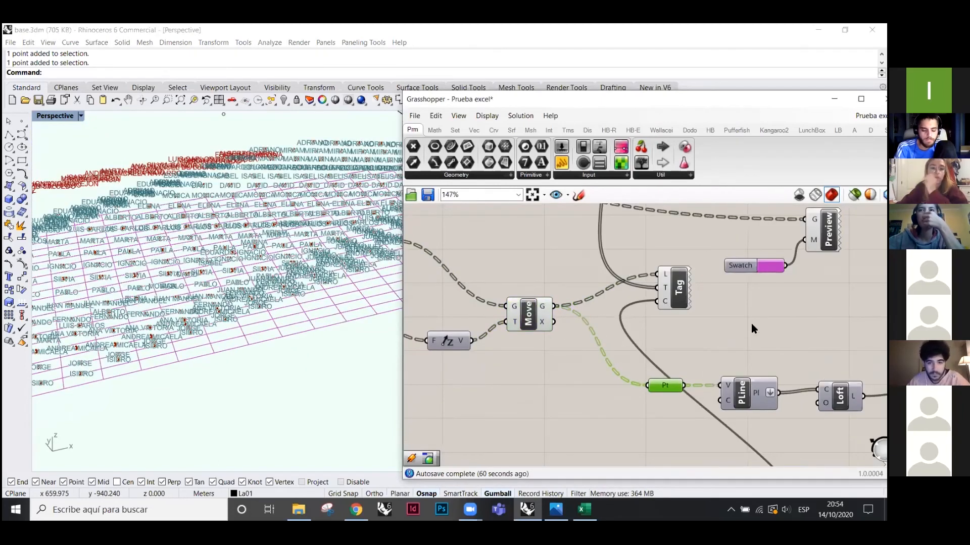
left_click(745, 399)
right_click(721, 331)
left_click(755, 335)
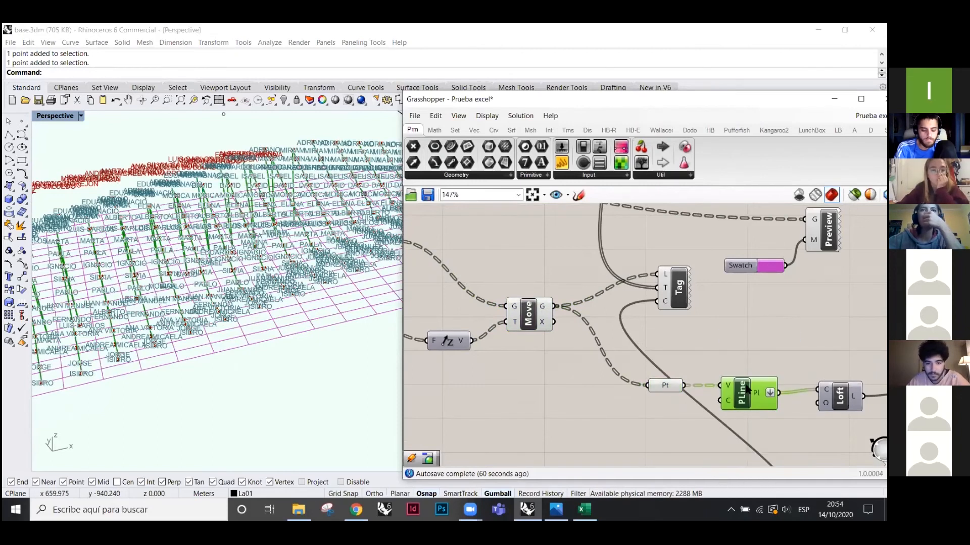
left_click(750, 391, "ctrl+alt")
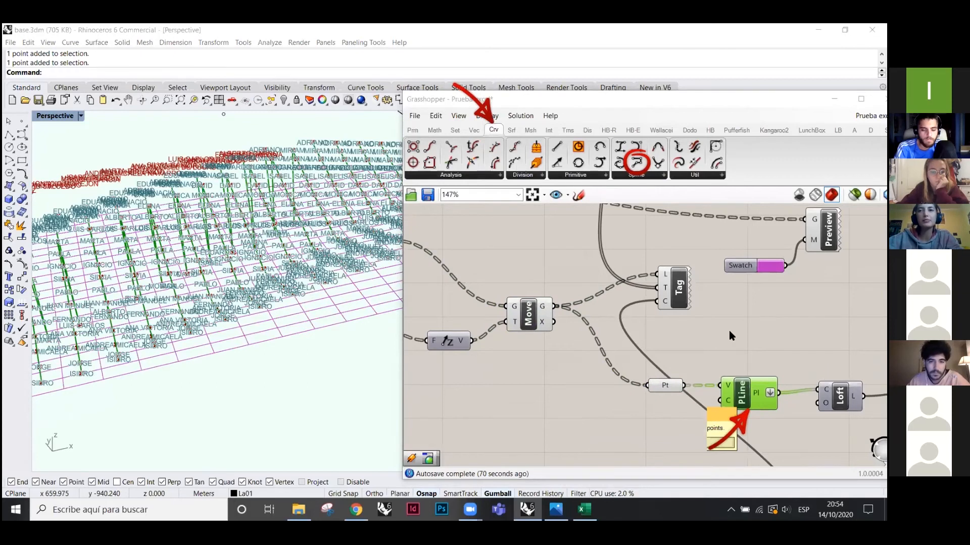
- Check the speed-dating Excel workbook, then enable the Loft preview for the green surface
key("alt+Tab")
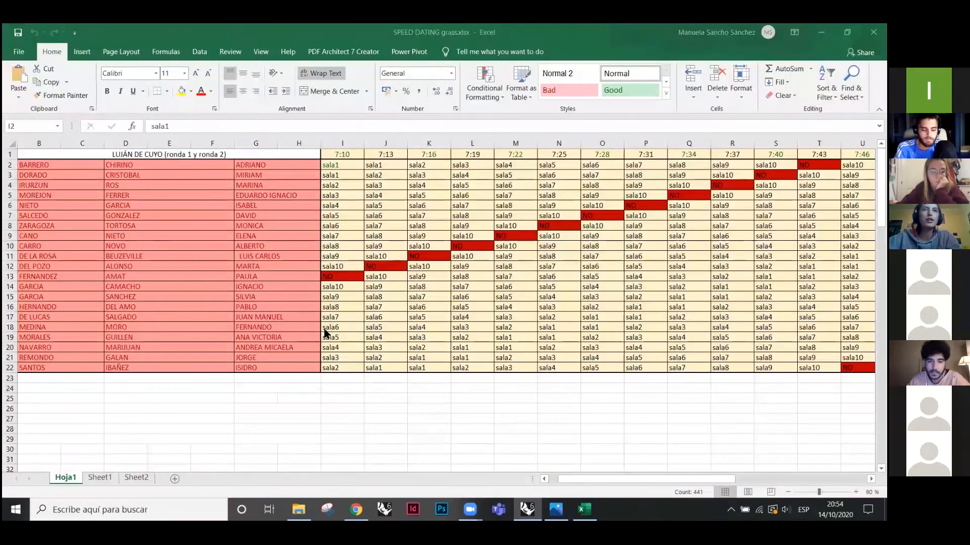
key("alt+Tab")
right_click_drag(841, 397, 735, 360)
left_click(736, 361)
right_click(745, 301)
left_click(777, 308)
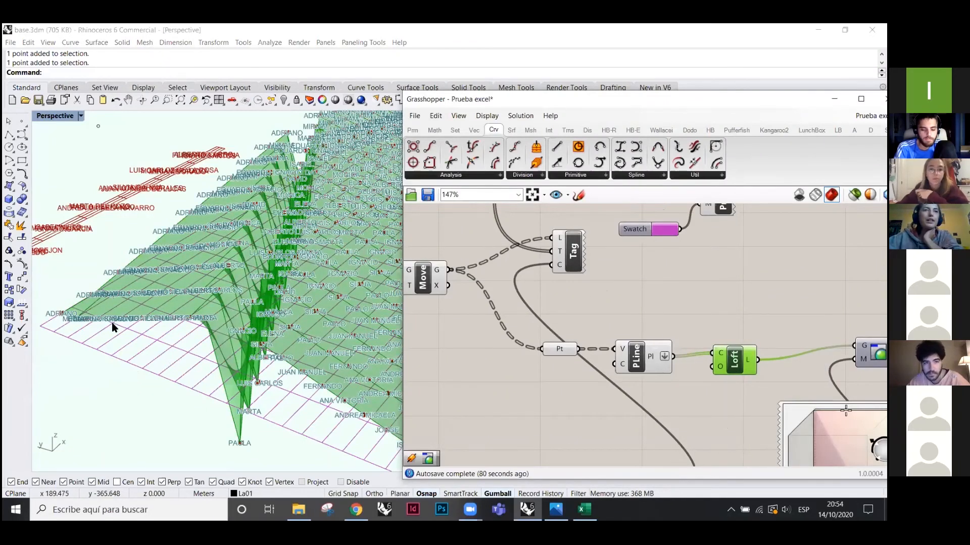
right_click_drag(114, 325, 61, 337)
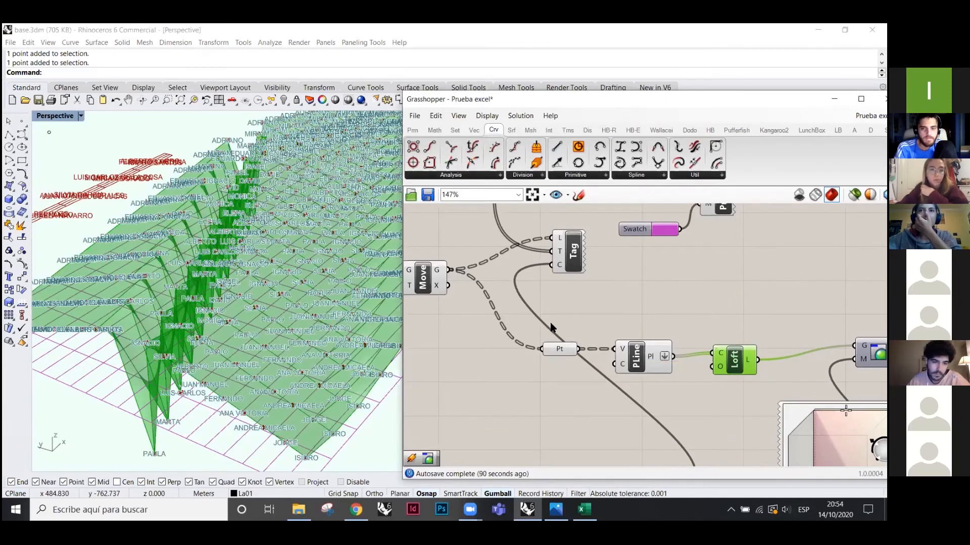
left_click(697, 337)
right_click_drag(711, 347, 656, 339)
left_click_drag(676, 355, 680, 346)
scroll(707, 310, "down", 4)
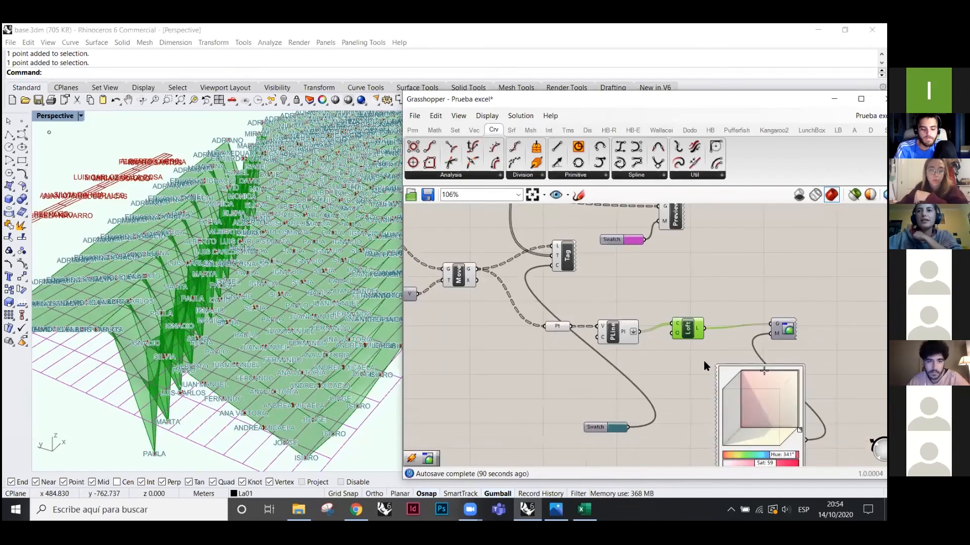
scroll(694, 294, "up", 3)
right_click(736, 240)
left_click(679, 266)
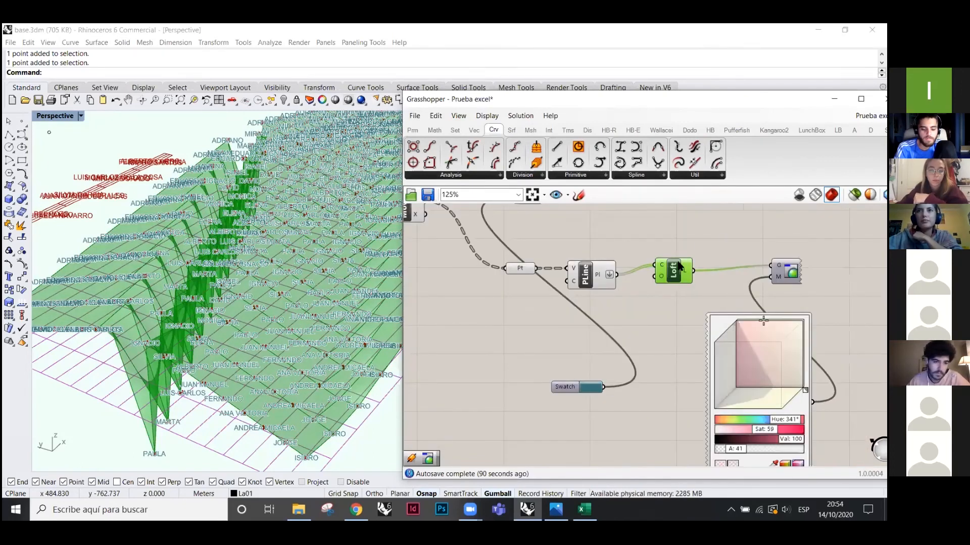
left_click(781, 278)
- Adjust the preview colour's saturation, value and hue to a pale teal
scroll(766, 293, "down", 1)
left_click_drag(745, 307, 724, 320)
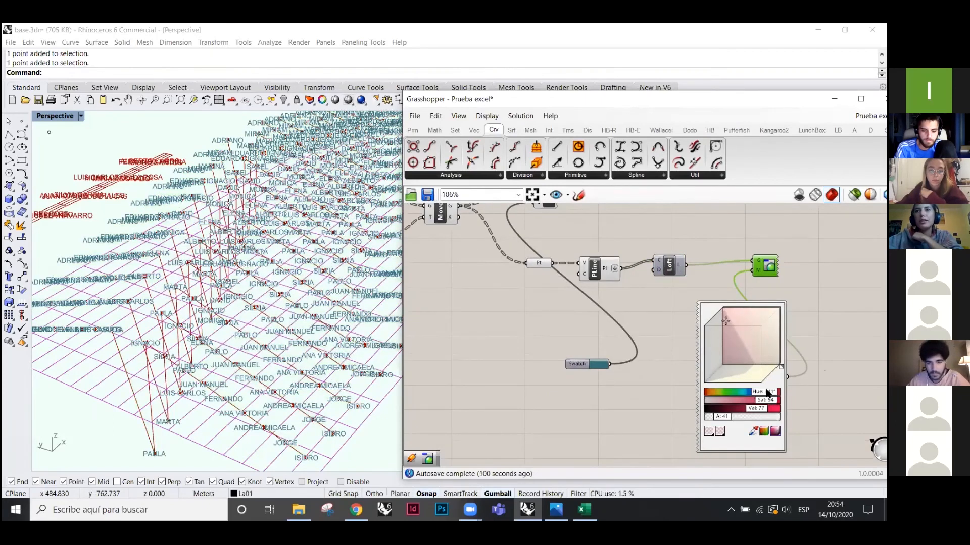
scroll(763, 400, "up", 3)
left_click_drag(783, 352, 724, 328)
scroll(725, 331, "down", 1)
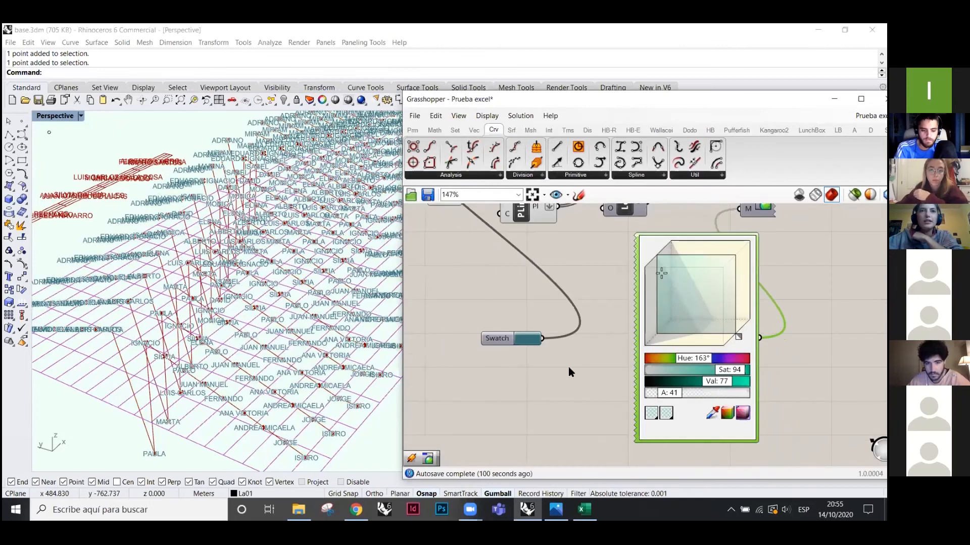
scroll(730, 385, "down", 2)
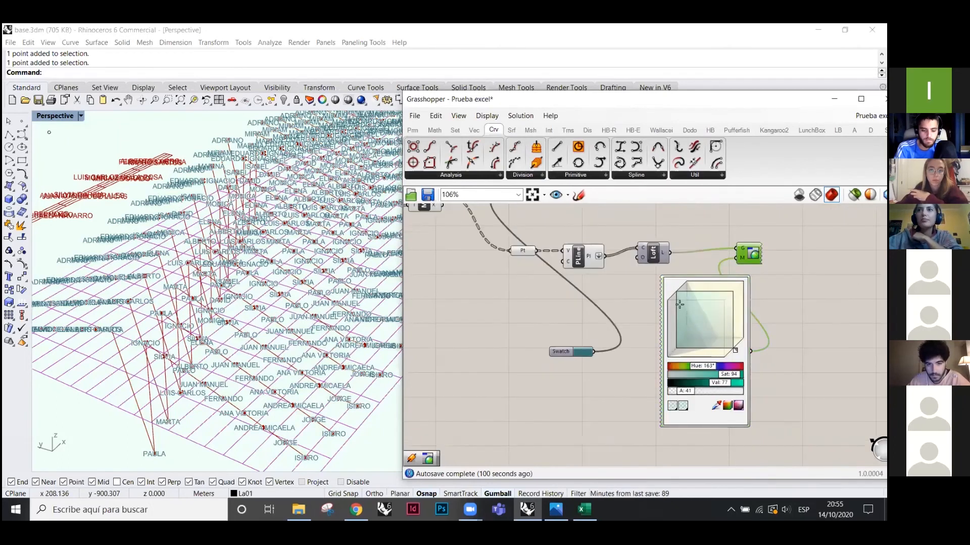
- Turn on preview of the lofted surfaces and orbit the Rhino view around them
right_click(809, 263)
left_click(844, 269)
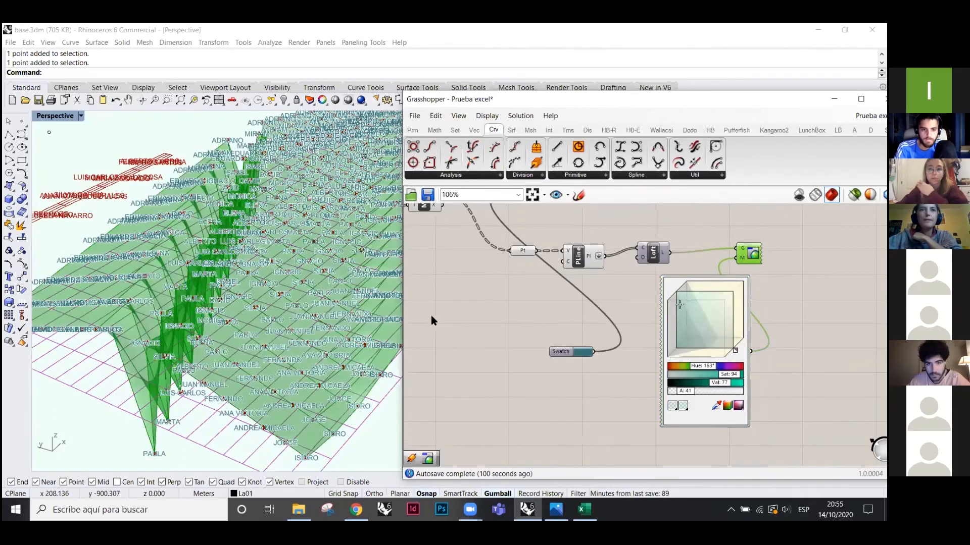
right_click_drag(206, 298, 207, 347)
scroll(201, 322, "up", 3)
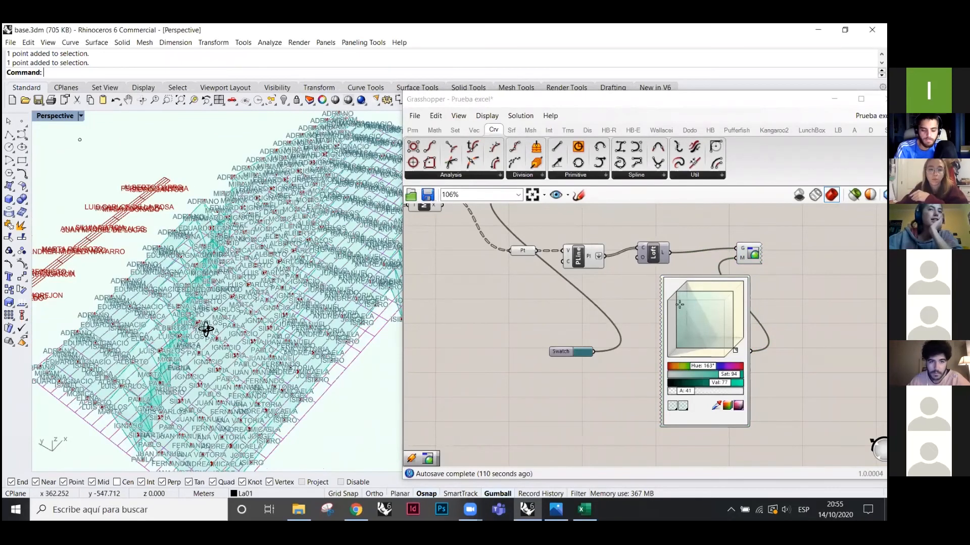
right_click_drag(285, 366, 206, 335)
scroll(207, 336, "up", 2)
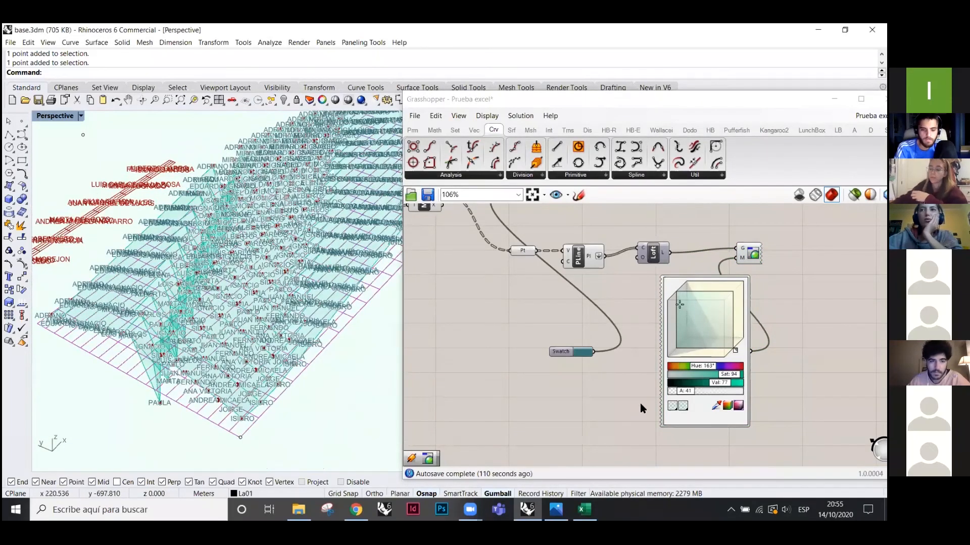
scroll(642, 405, "down", 2)
scroll(654, 303, "down", 4)
scroll(659, 262, "up", 6)
scroll(628, 256, "down", 1)
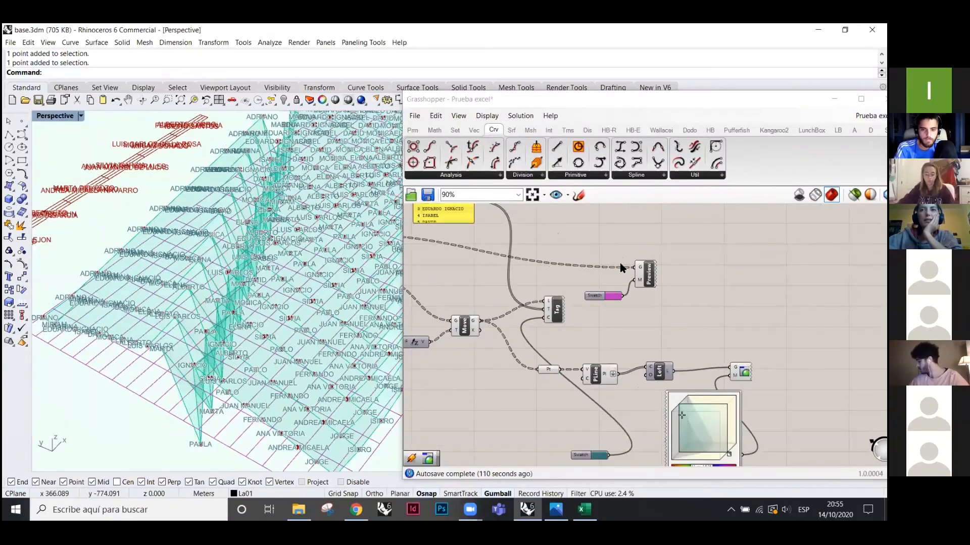
- Select the Preview component and zoom the canvas to inspect it
left_click(647, 284)
scroll(647, 285, "up", 3)
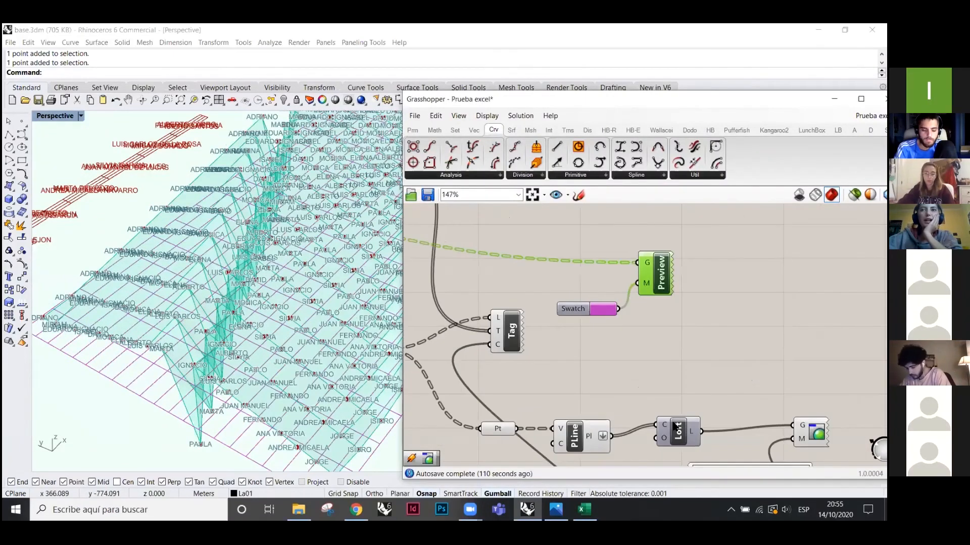
scroll(656, 314, "down", 2)
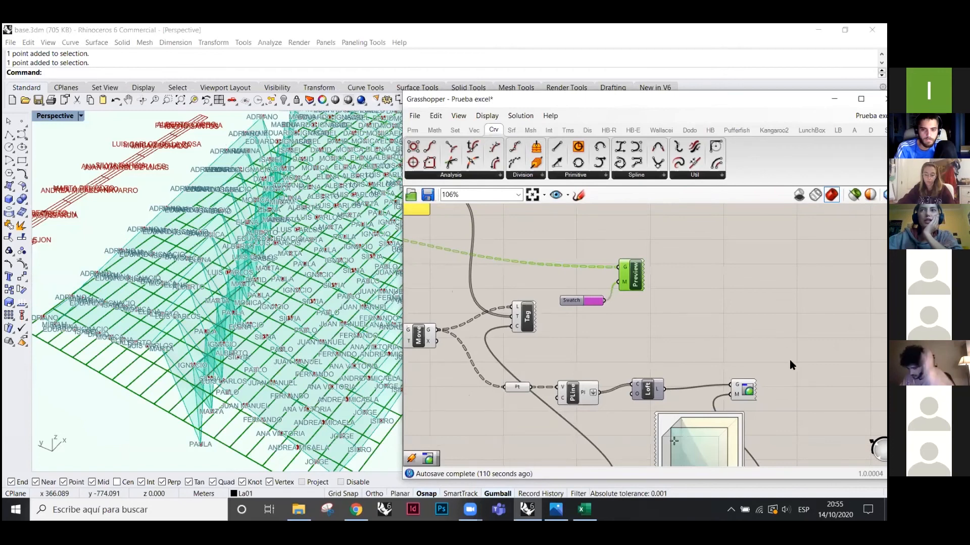
- Bake the Custom Preview's lofted surface into Rhino with the default attributes
scroll(783, 372, "up", 2)
right_click(782, 373)
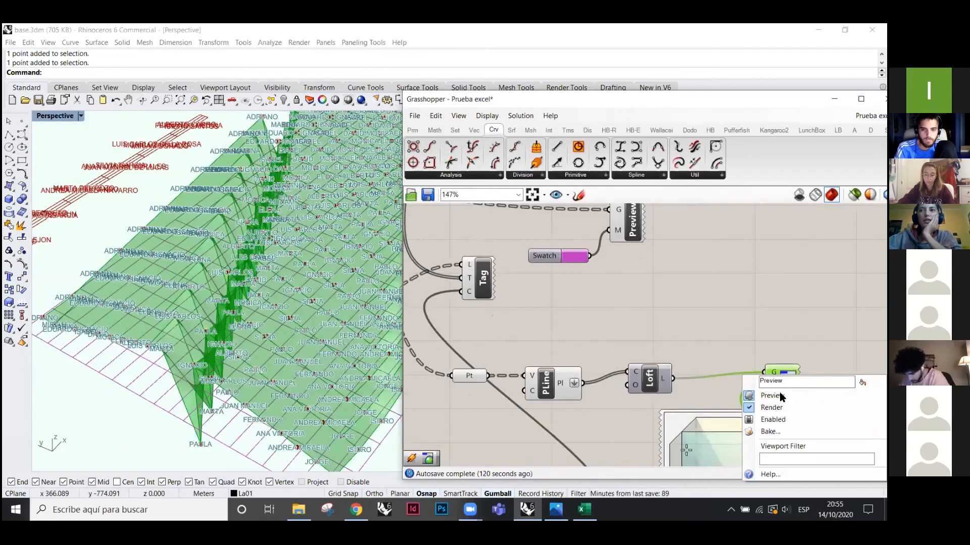
left_click(768, 429)
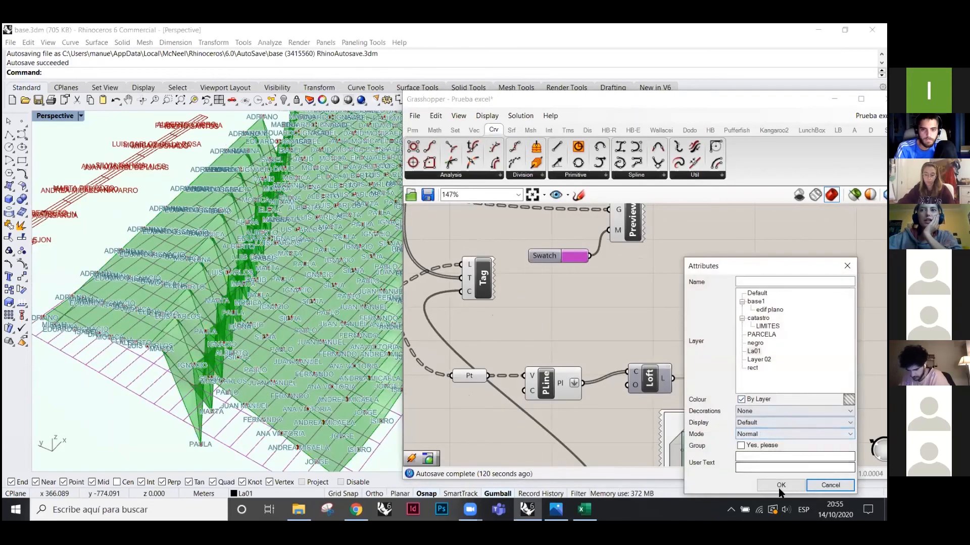
left_click(780, 486)
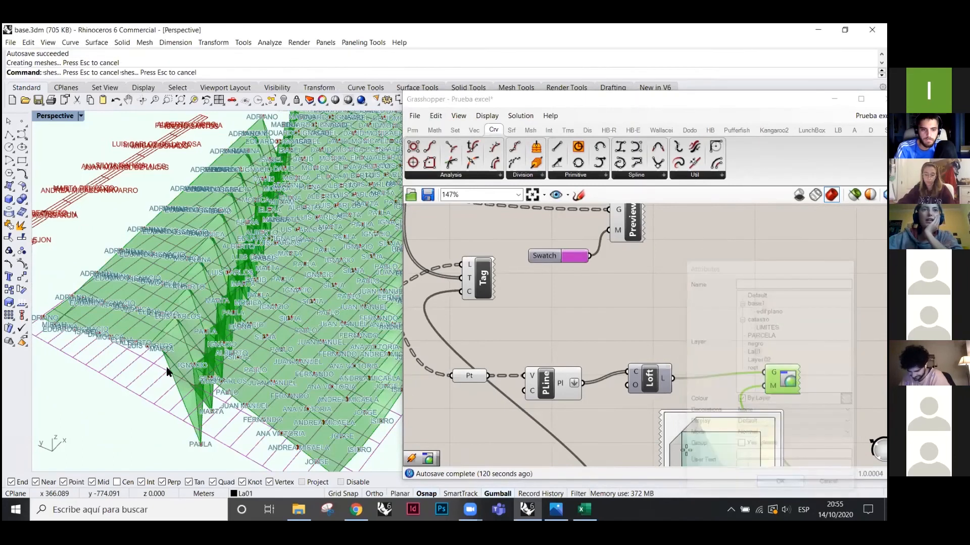
scroll(125, 287, "down", 8)
scroll(78, 120, "up", 3)
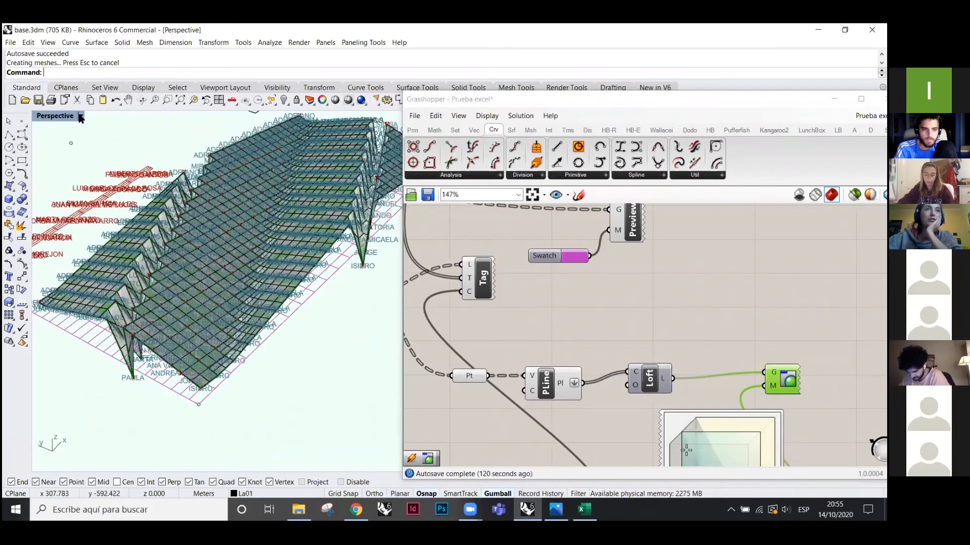
- Copy the baked surface to the lower right, then delete the original
left_click(173, 357)
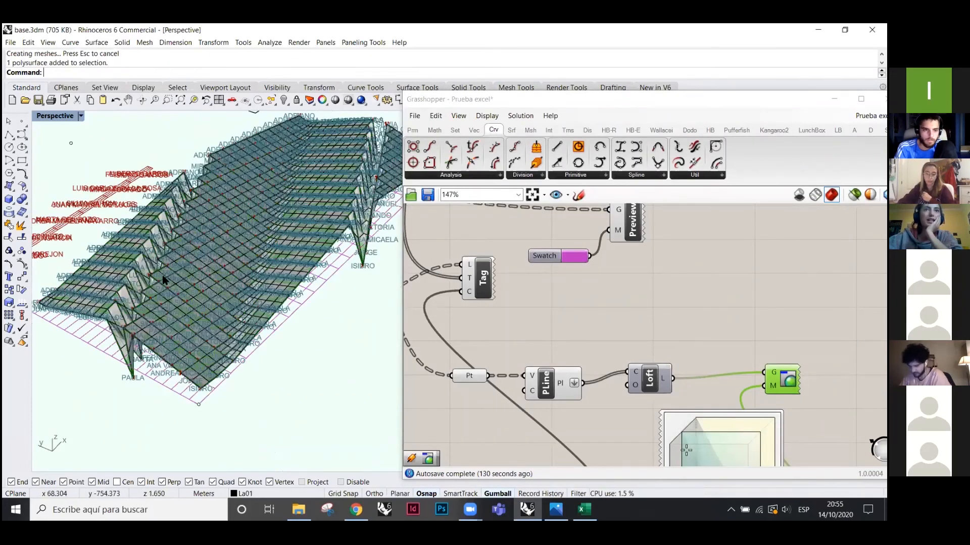
scroll(209, 261, "down", 3)
scroll(301, 312, "down", 6)
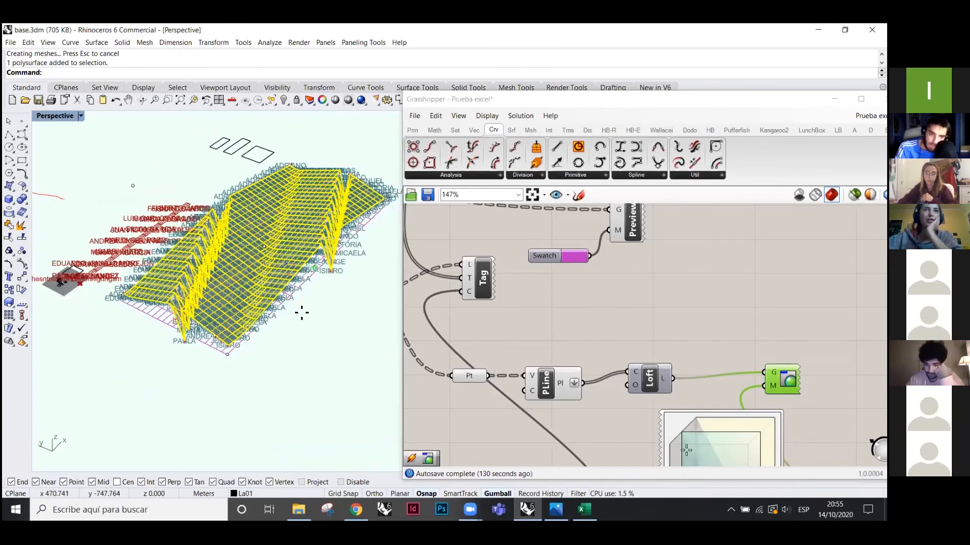
left_click(8, 290)
left_click(220, 219)
left_click(302, 312)
key("Return")
scroll(192, 283, "up", 2)
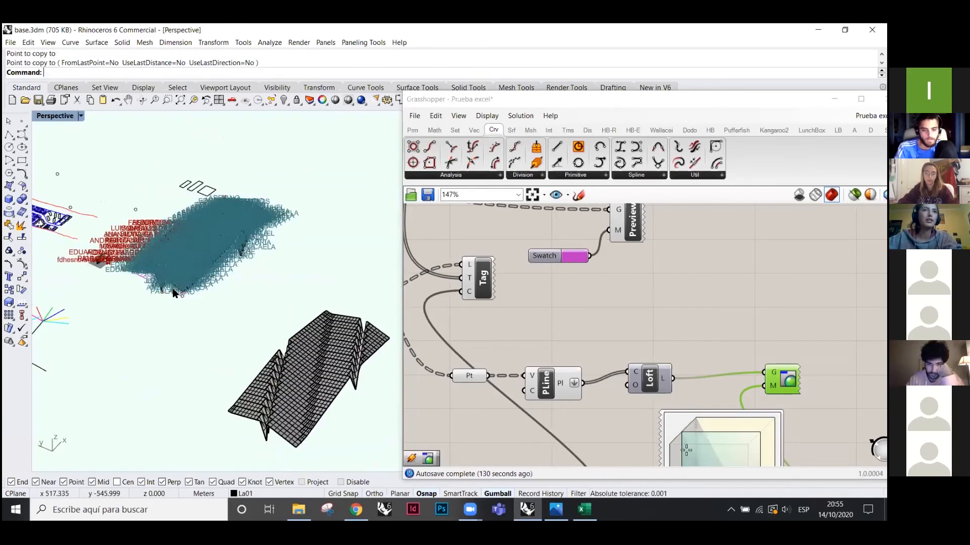
left_click(224, 232)
scroll(79, 125, "up", 3)
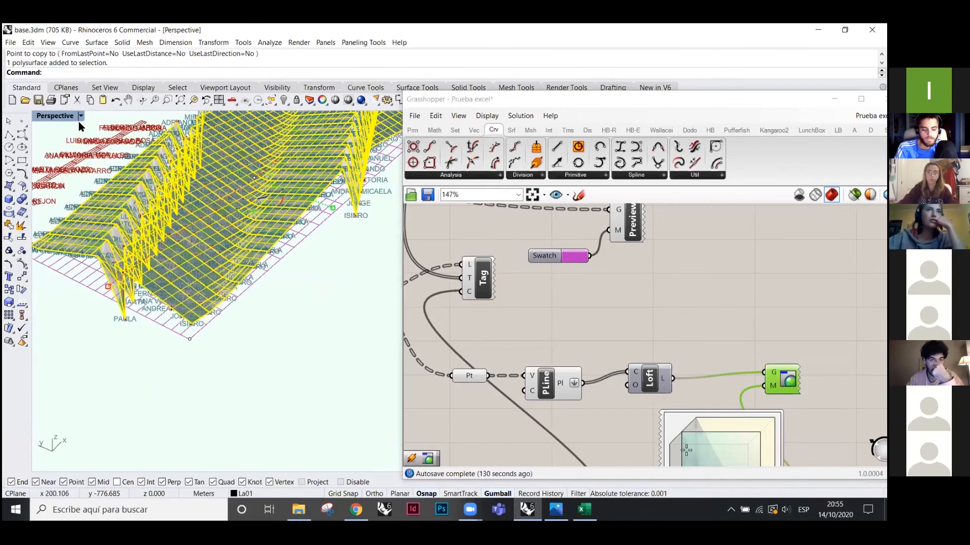
key("Delete")
- Switch Perspective to Arctic then Wireframe display and delete the baked copy
left_click(81, 116)
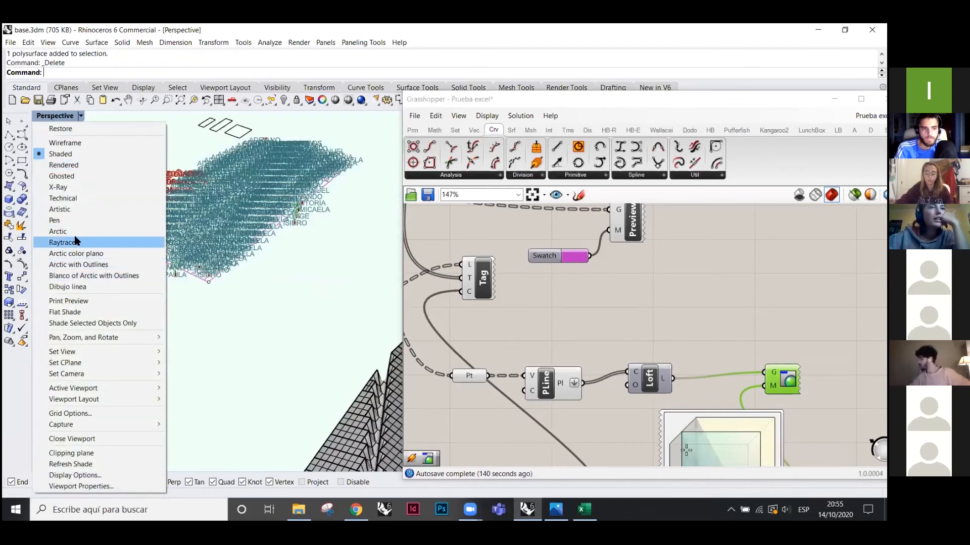
left_click(76, 233)
scroll(186, 255, "down", 2)
right_click_drag(186, 255, 110, 208, "shift")
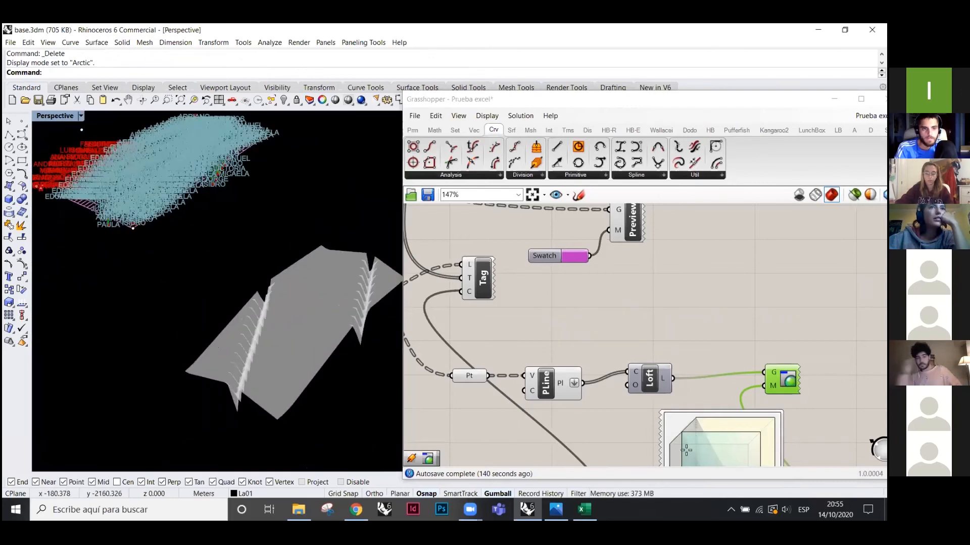
left_click(80, 116)
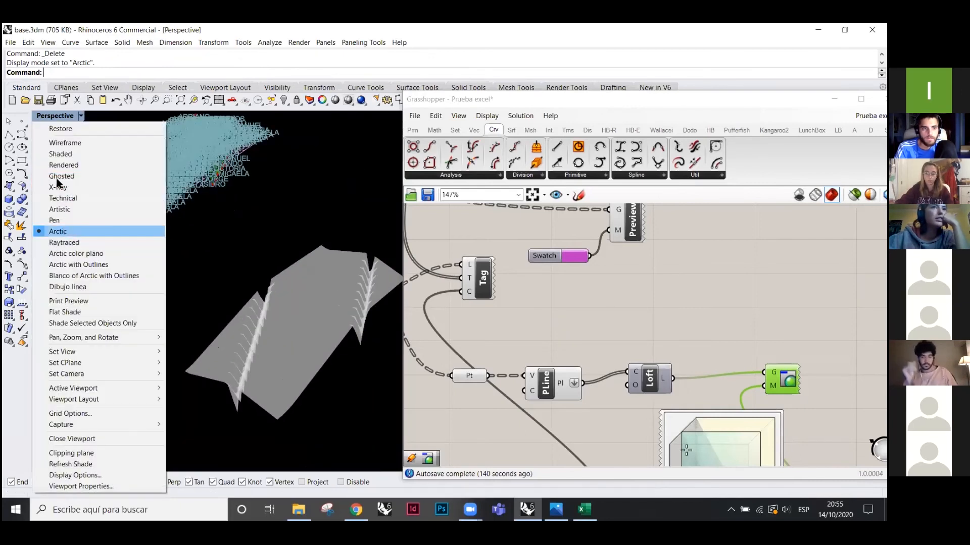
left_click(64, 143)
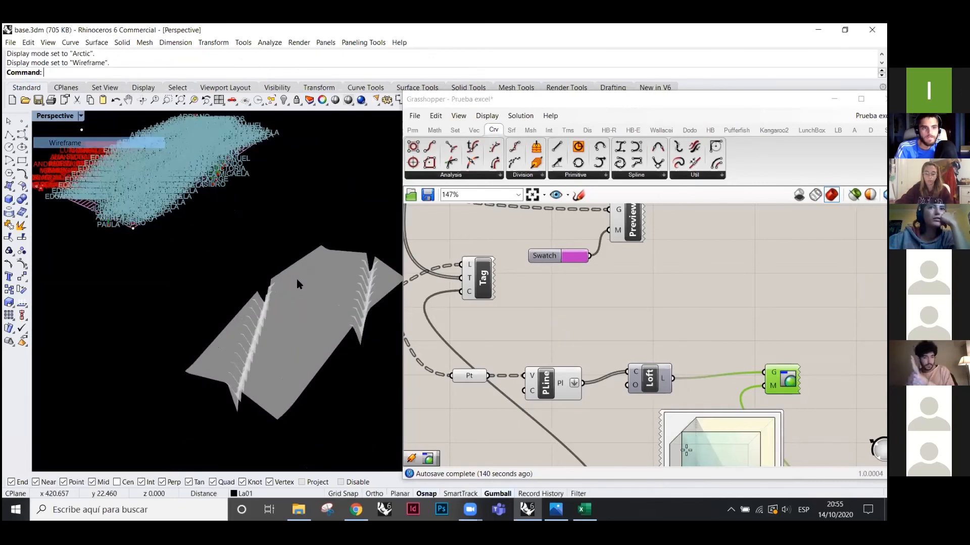
left_click(327, 306)
key("Delete")
scroll(237, 156, "up", 4)
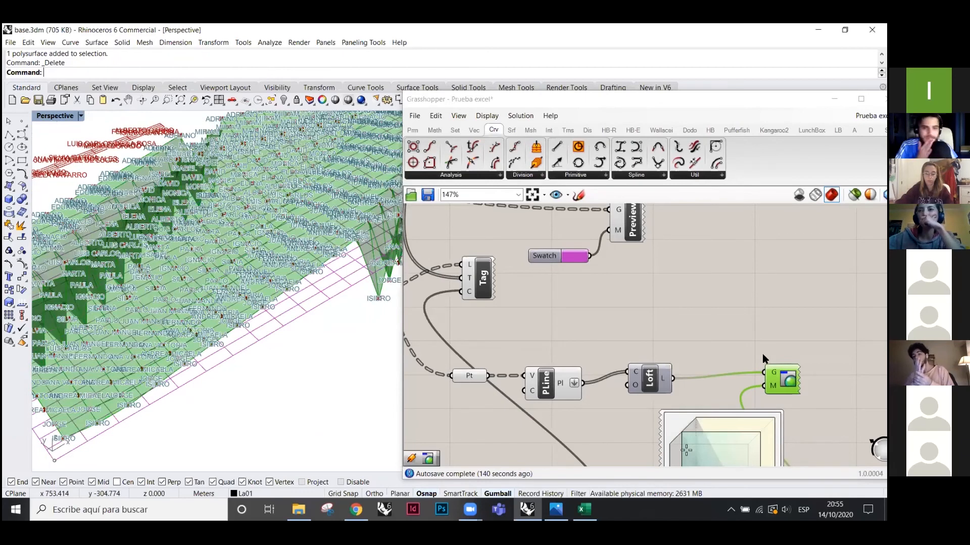
- Darken the Colour Swatch preview colour of the lofted surfaces and move the swatch lower left
scroll(620, 301, "down", 2)
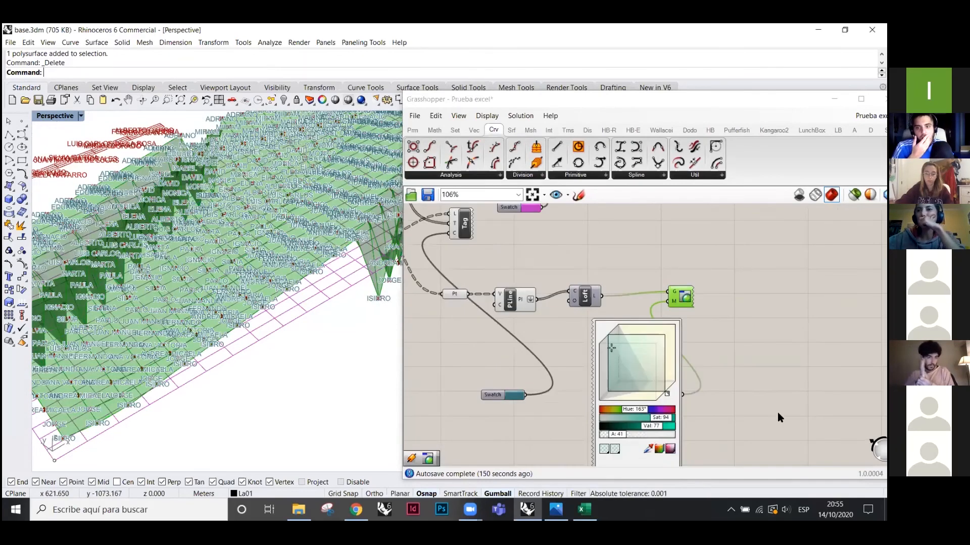
left_click(761, 343)
mouse_move(622, 382)
left_mouse_down()
mouse_move(639, 369)
mouse_move(630, 378)
left_mouse_up()
scroll(732, 316, "down", 1)
left_click_drag(683, 332, 662, 348)
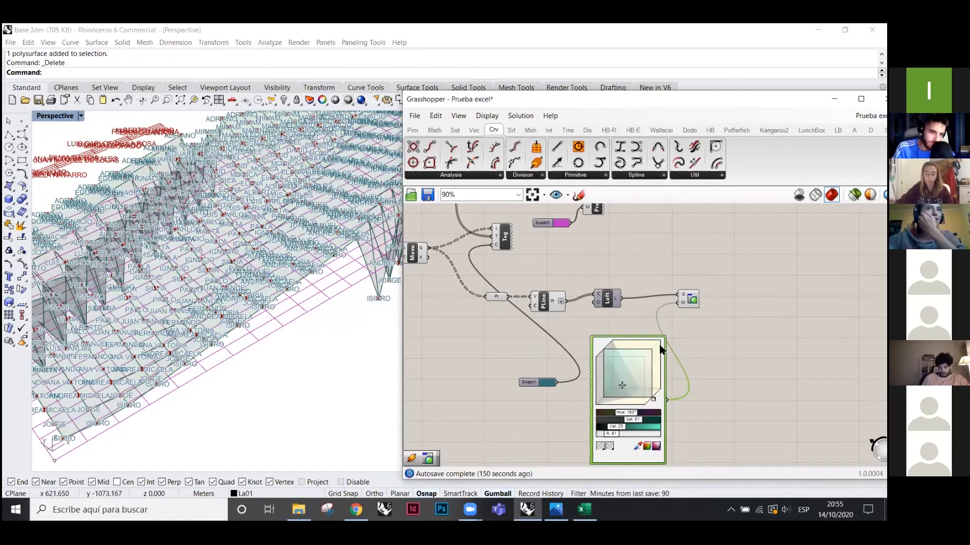
scroll(647, 356, "down", 3)
scroll(625, 275, "up", 3)
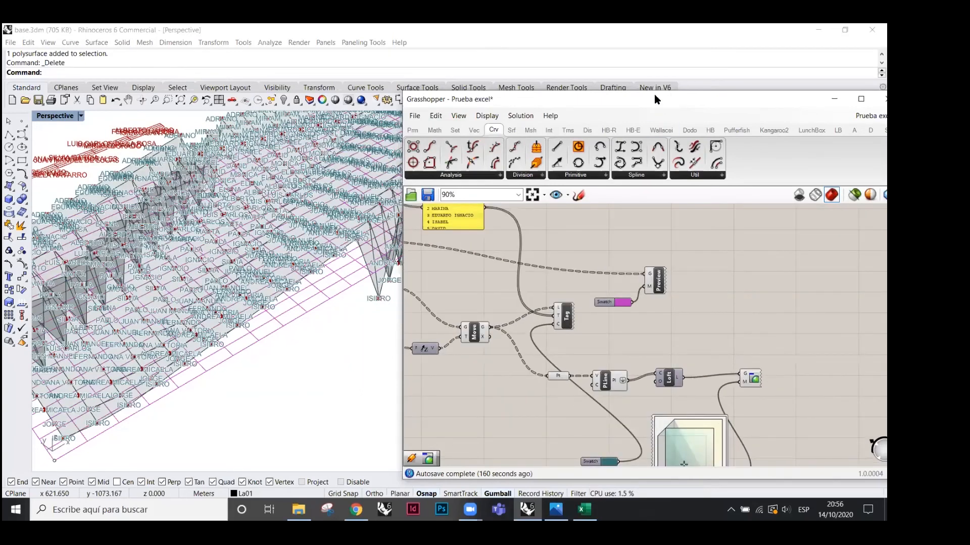
- Move the Grasshopper window up-left to uncover Rhino's Layers panel, then bring up File Explorer
left_click_drag(655, 96, 706, 125)
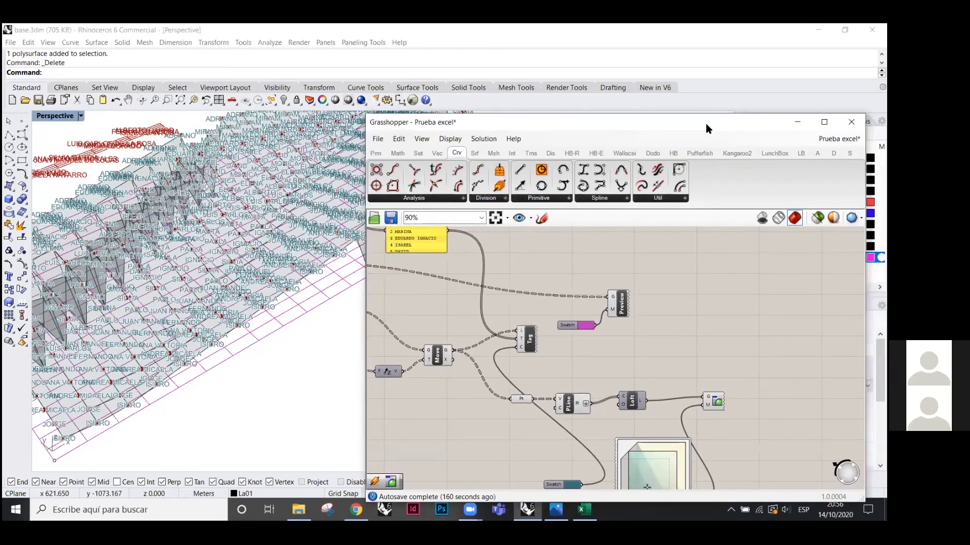
left_click_drag(706, 124, 539, 58)
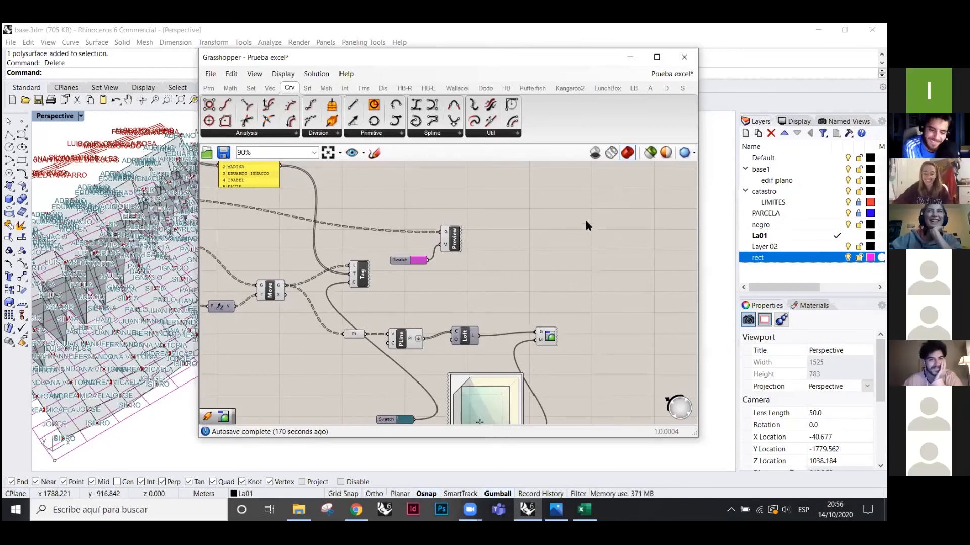
left_click(666, 77)
left_click(536, 277)
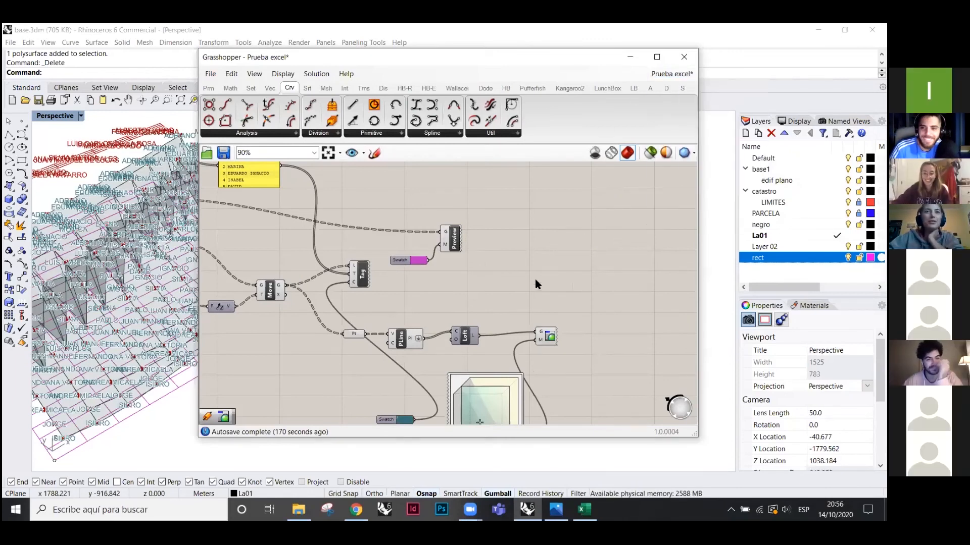
left_click(299, 509)
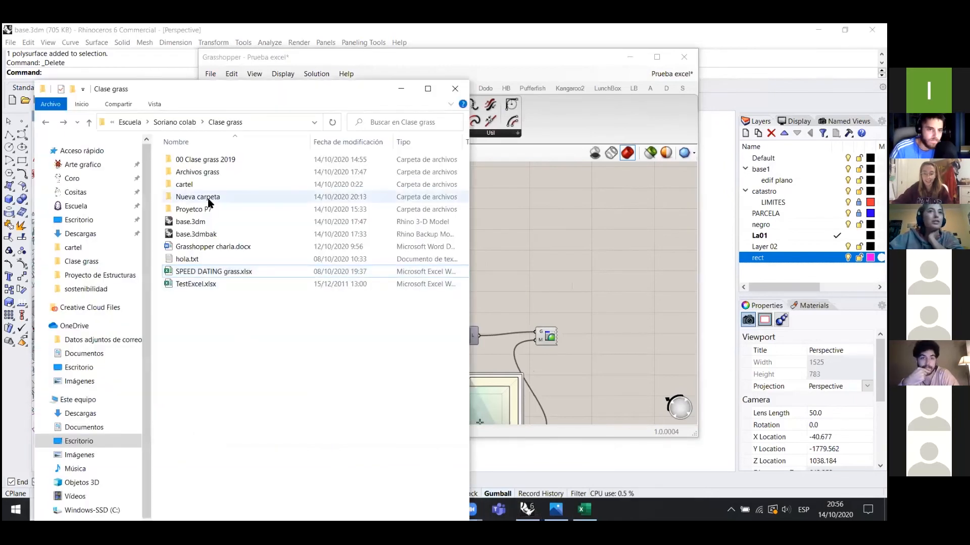
- Open the Archivos grass folder, select cartografia sorter.gh, and start opening a definition in Grasshopper
double_click(198, 172)
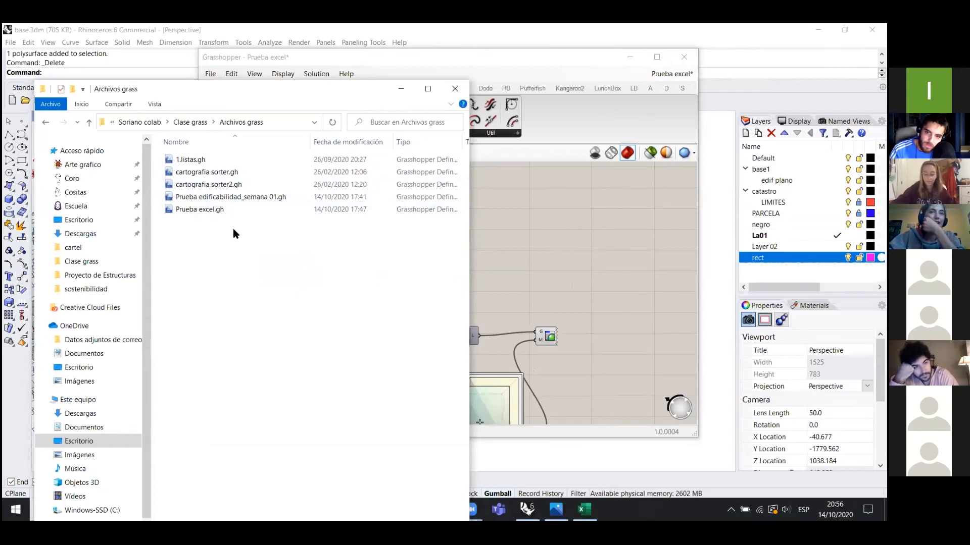
left_click(223, 173)
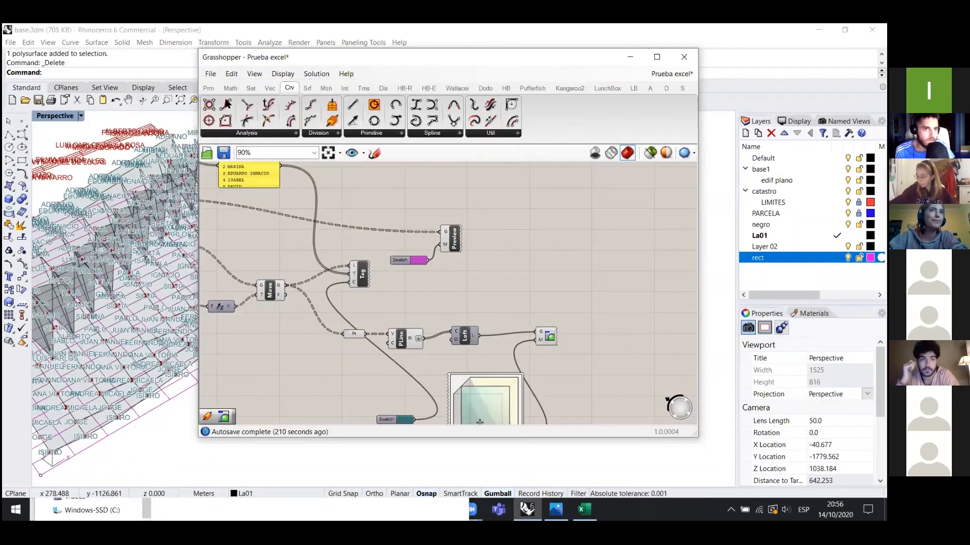
left_click(210, 75)
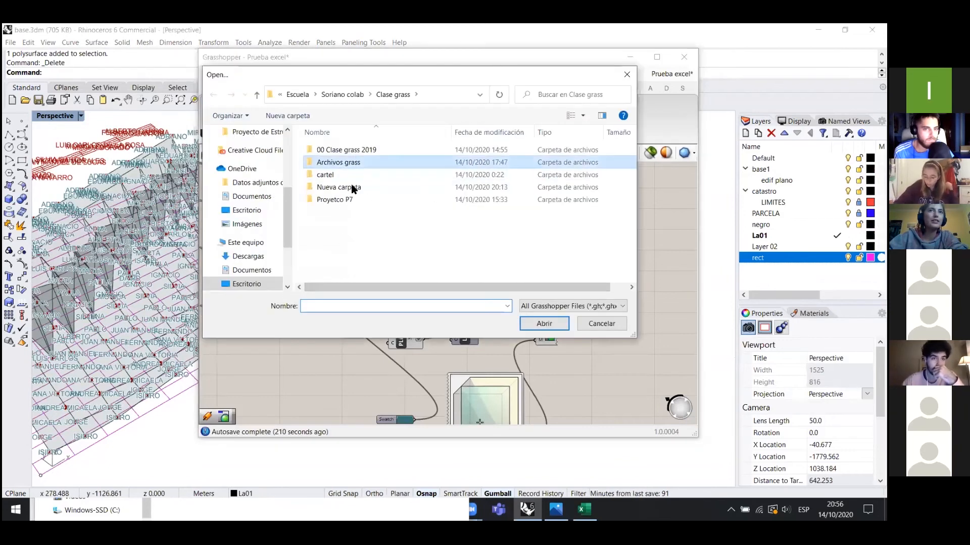
- Open cartografia sorter.gh and orbit the Rhino view toward a top view of the parcels and grid
double_click(341, 163)
double_click(341, 163)
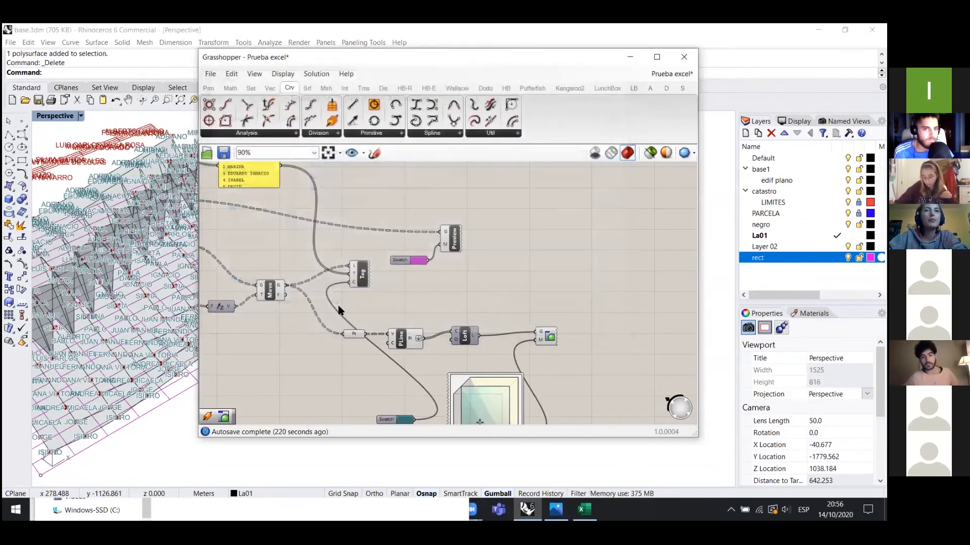
scroll(407, 297, "up", 2)
scroll(605, 300, "down", 1)
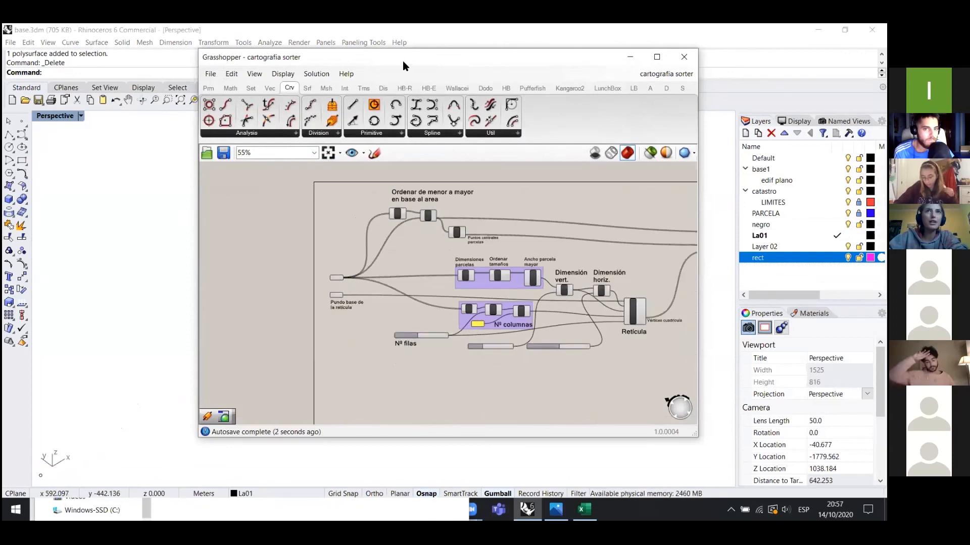
left_click_drag(407, 59, 729, 112)
scroll(344, 352, "down", 10)
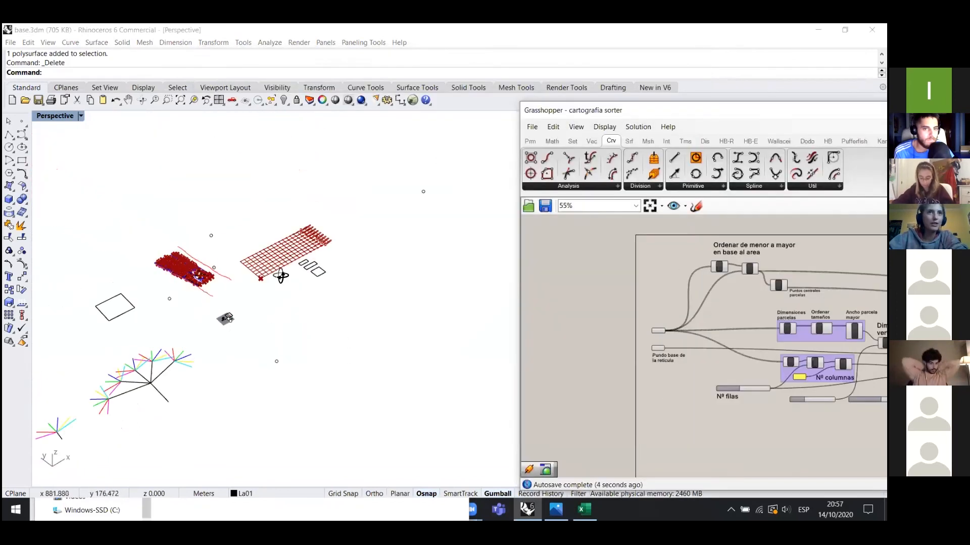
right_click_drag(224, 347, 320, 356)
scroll(320, 356, "down", 6)
scroll(283, 224, "up", 14)
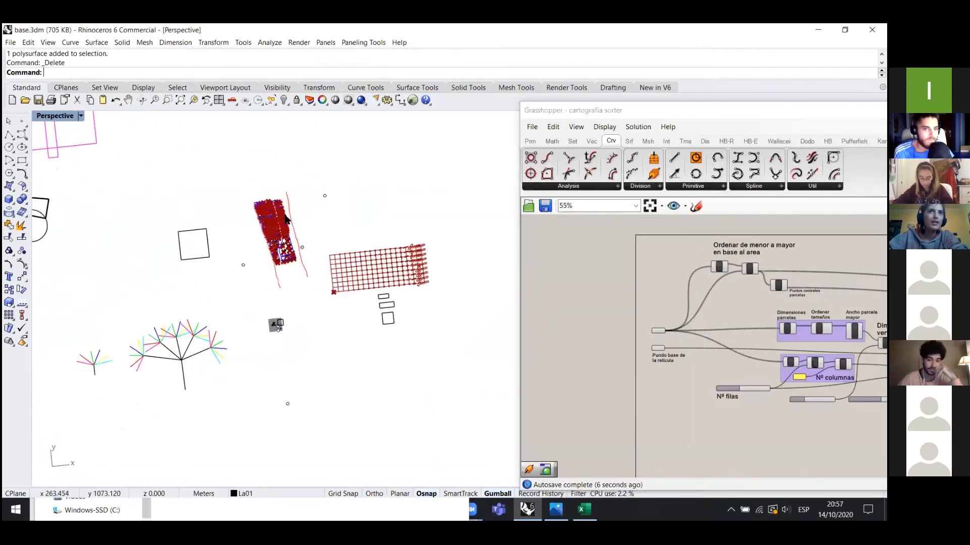
left_click_drag(650, 108, 448, 56)
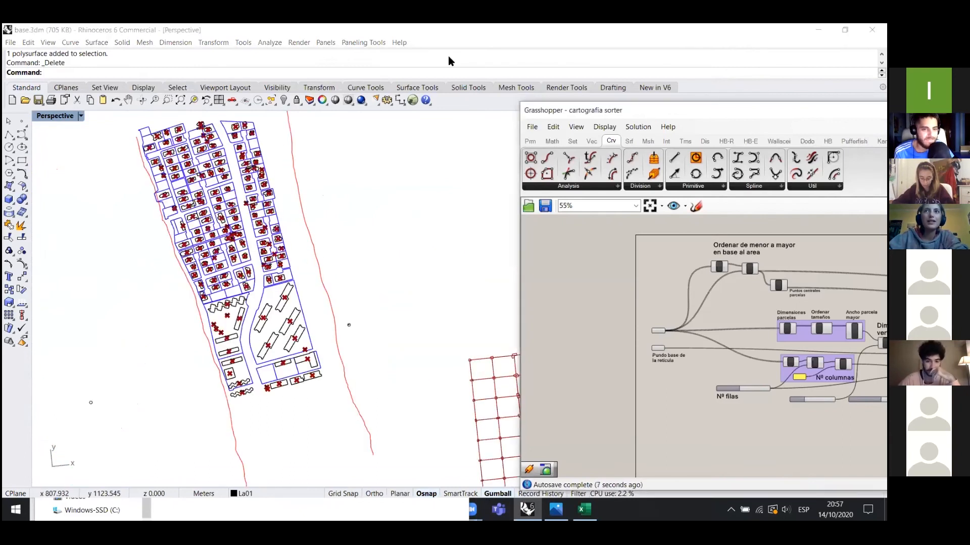
scroll(83, 254, "down", 6)
scroll(195, 223, "up", 6)
scroll(97, 239, "down", 6)
scroll(292, 350, "up", 2)
right_click_drag(291, 350, 222, 306, "shift")
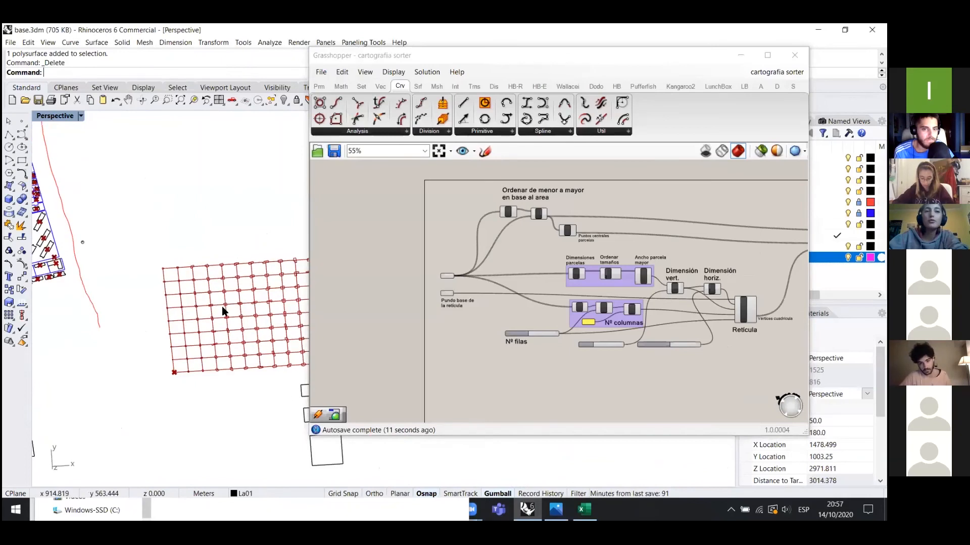
- Reposition the Grasshopper window and pan the canvas to reveal the Mover components
scroll(134, 326, "down", 2)
scroll(131, 329, "down", 2)
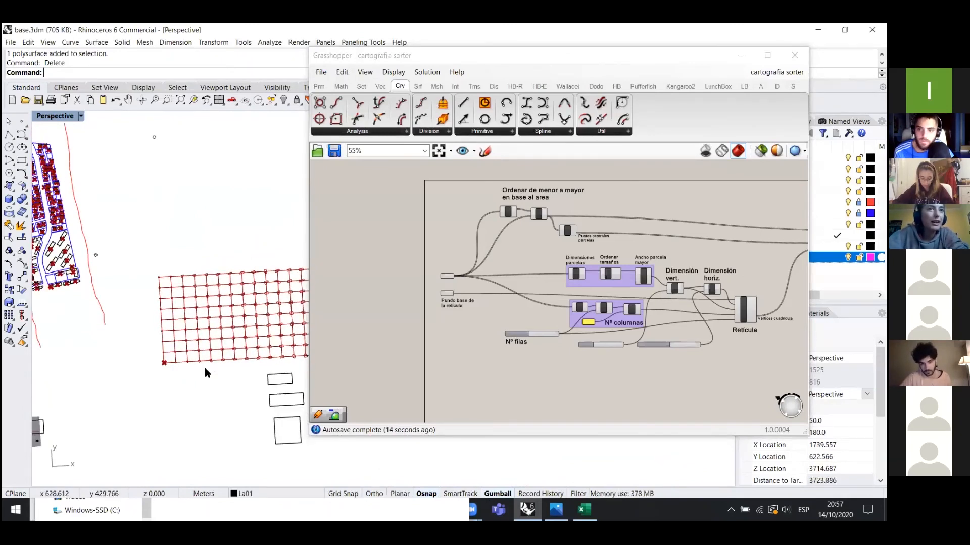
scroll(205, 369, "down", 2)
scroll(200, 367, "up", 2)
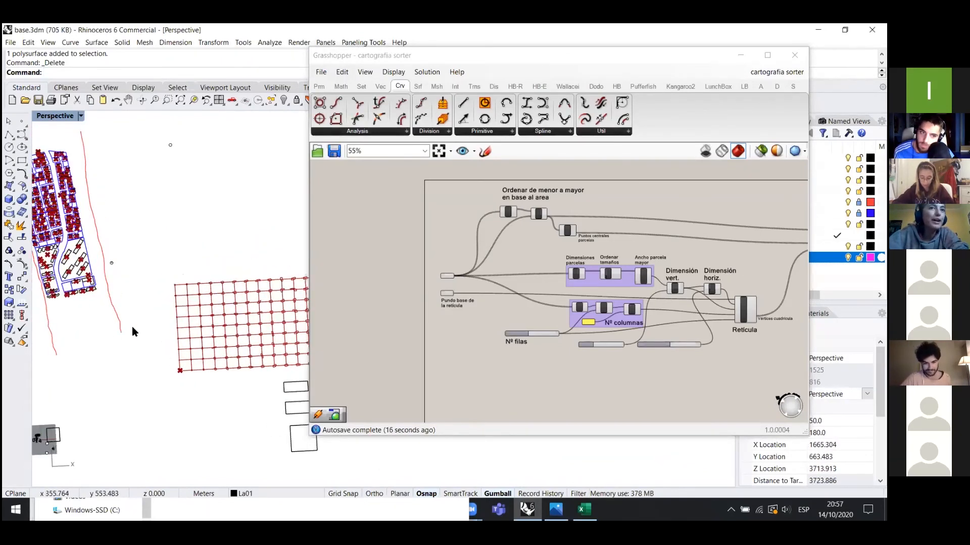
scroll(286, 320, "up", 4)
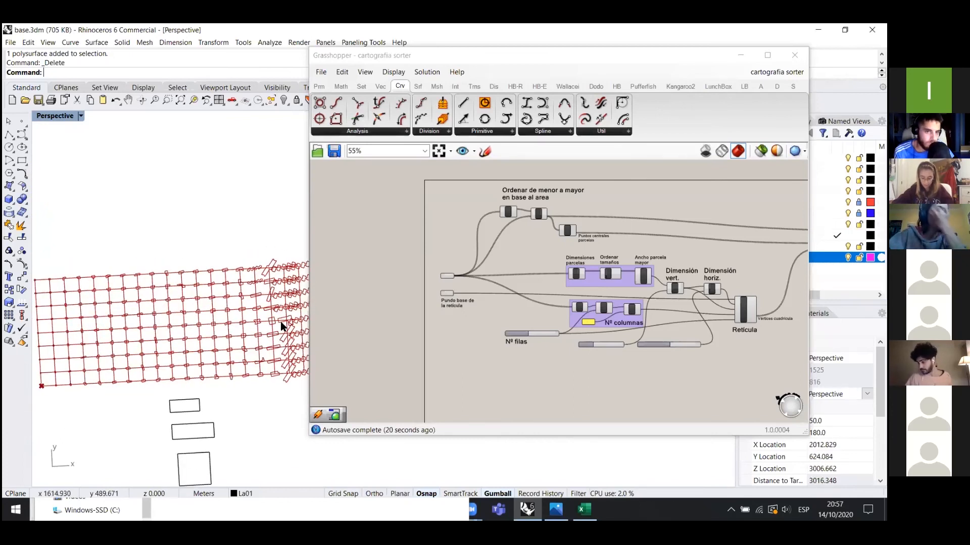
scroll(279, 331, "down", 1)
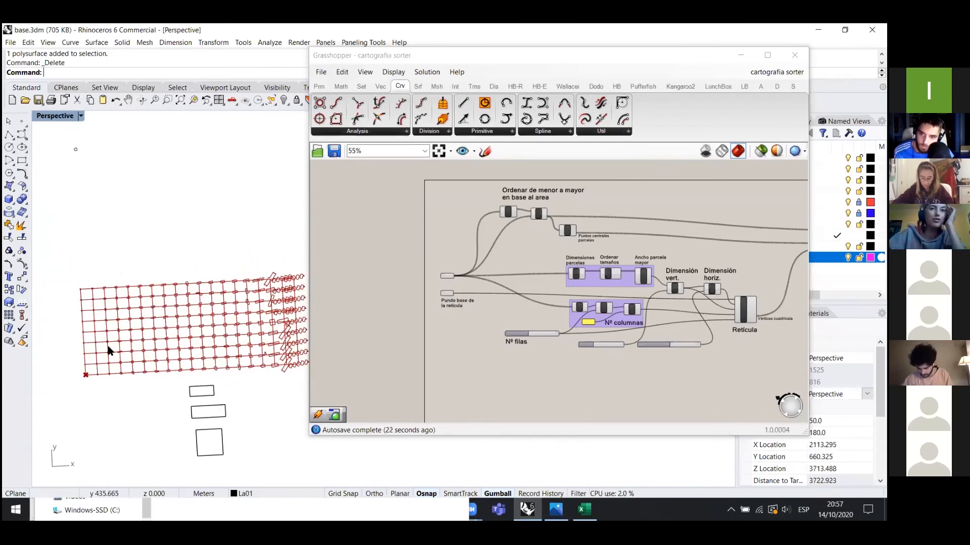
left_click(451, 58)
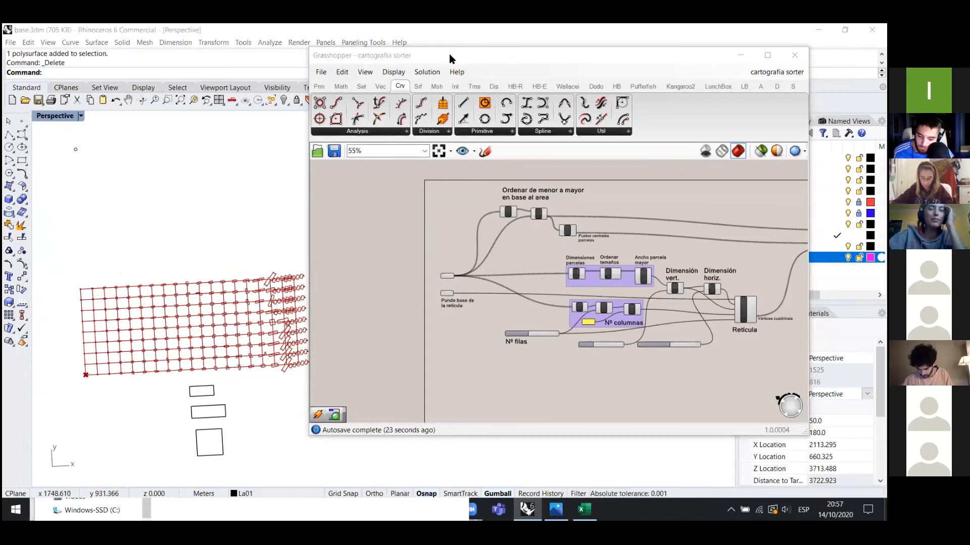
left_click_drag(451, 58, 486, 66)
scroll(283, 354, "down", 3)
scroll(118, 284, "up", 5)
scroll(118, 285, "up", 4)
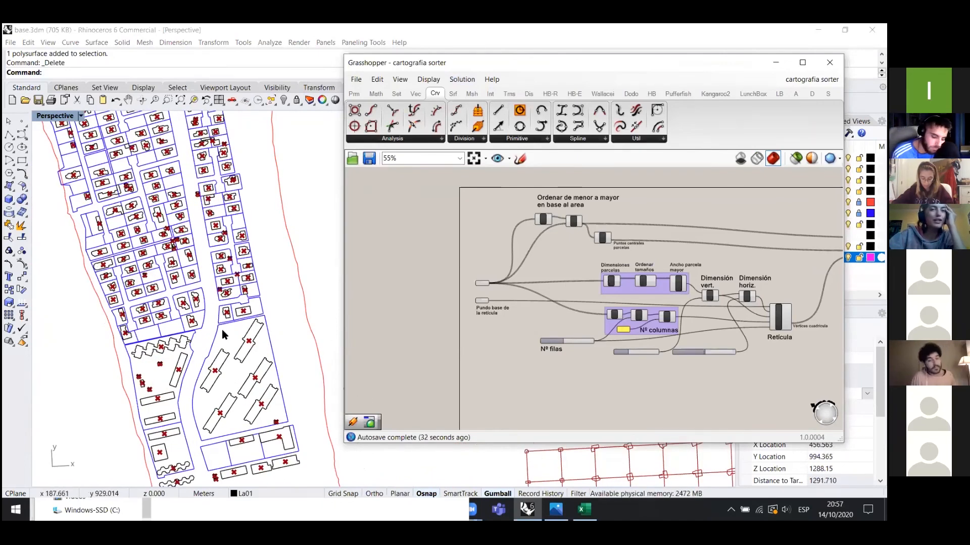
scroll(562, 261, "down", 2)
scroll(617, 318, "up", 3)
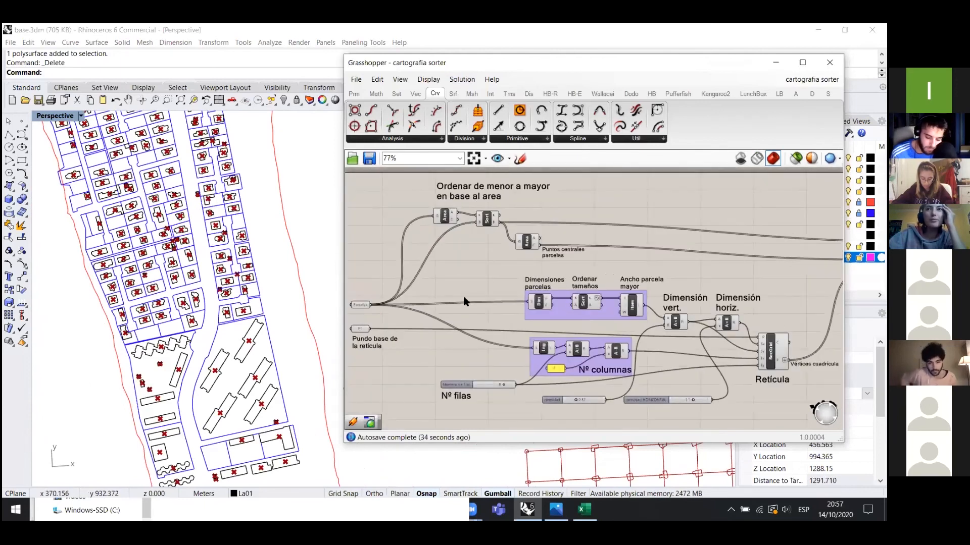
scroll(404, 295, "down", 1)
right_click_drag(723, 264, 583, 268)
scroll(583, 267, "down", 1)
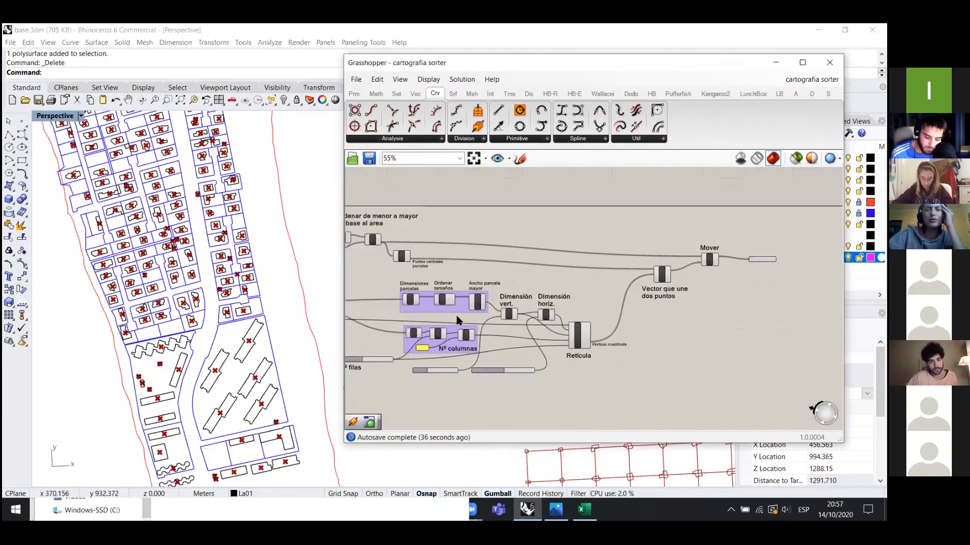
scroll(622, 296, "down", 1)
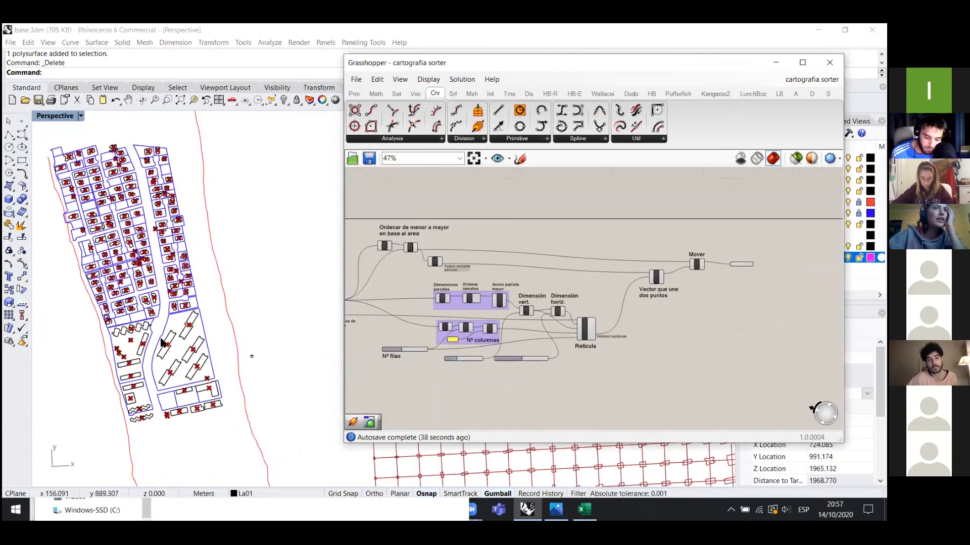
scroll(158, 324, "up", 2)
- Check a parcel curve, pan over the red grid, then bring back the Archivos grass folder
left_click(177, 342)
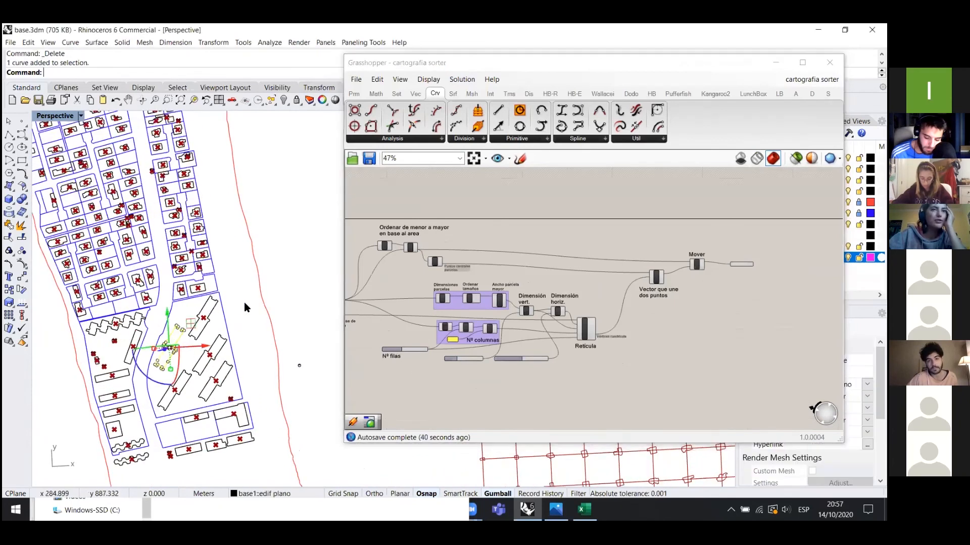
left_click(237, 291)
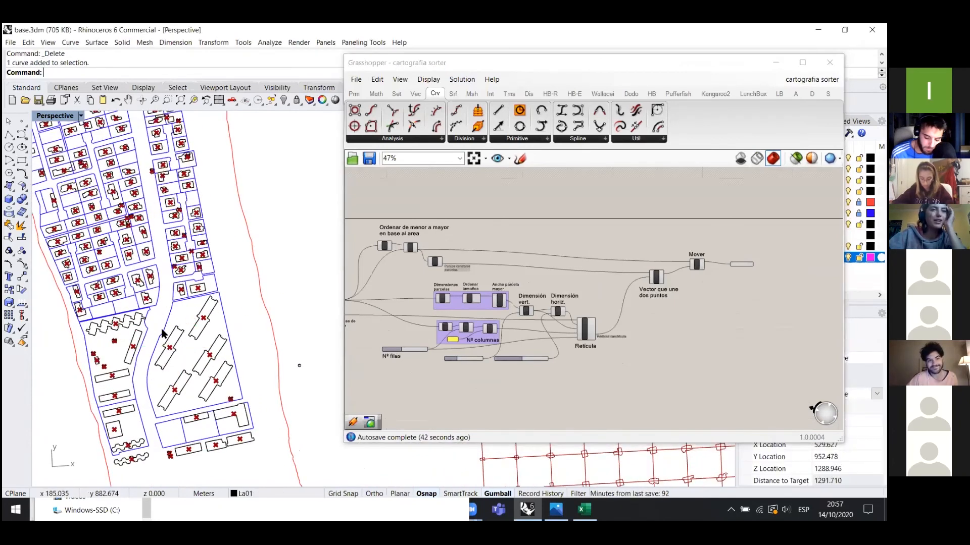
scroll(87, 306, "down", 6)
scroll(303, 354, "down", 2)
right_click_drag(303, 355, 39, 301, "shift")
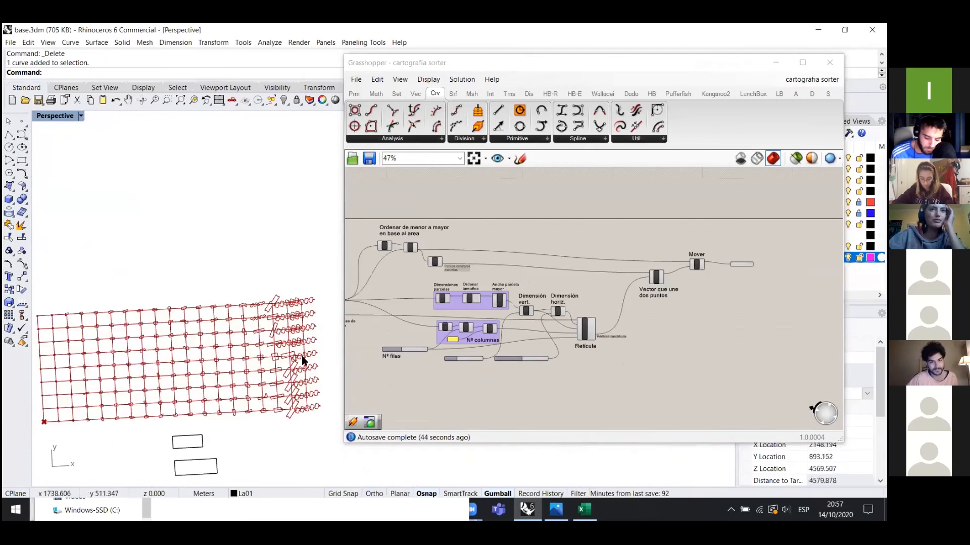
scroll(296, 341, "up", 6)
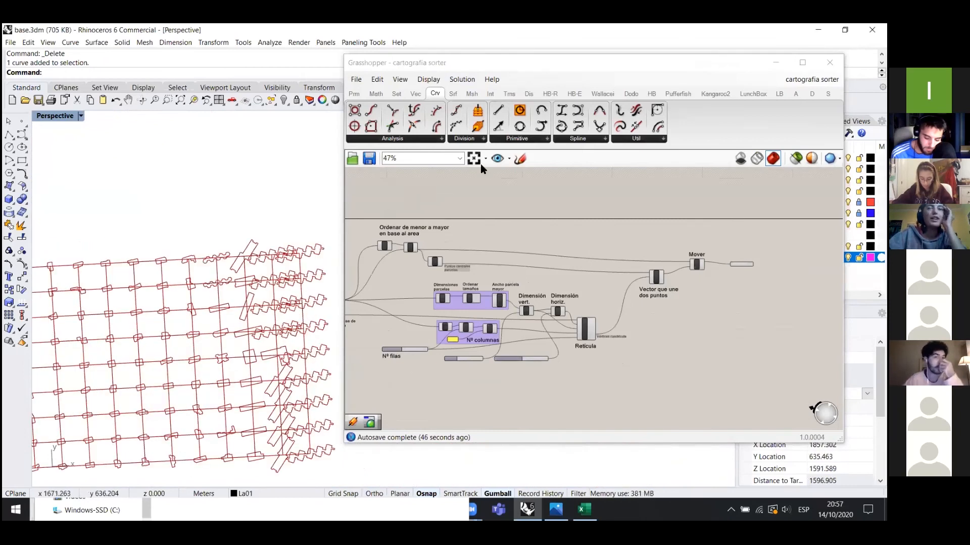
left_click(370, 66)
left_click_drag(556, 64, 377, 80)
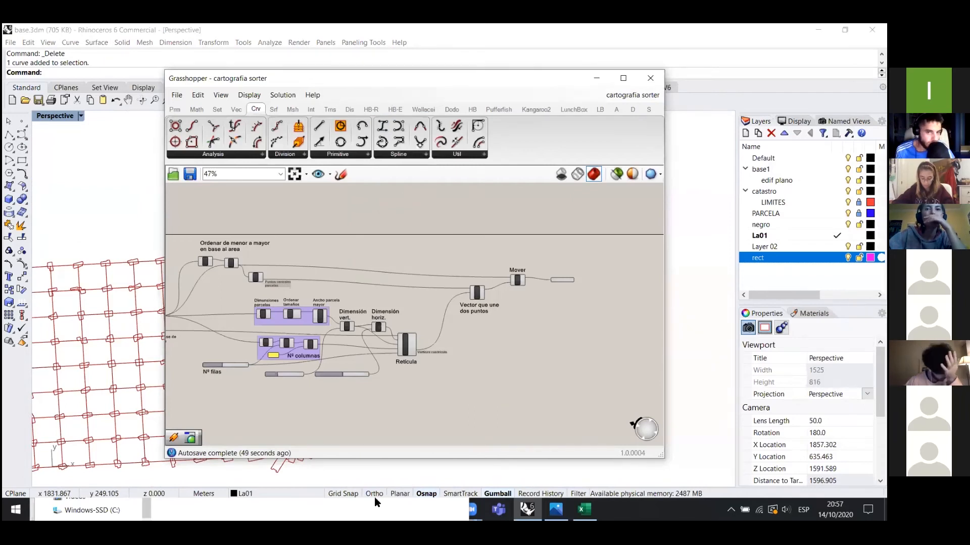
left_click_drag(392, 84, 654, 89)
left_click(252, 511)
- Load Prueba edificabilidad_semana 01.gh onto the canvas and minimize Explorer to reveal the model
left_click_drag(232, 198, 638, 225)
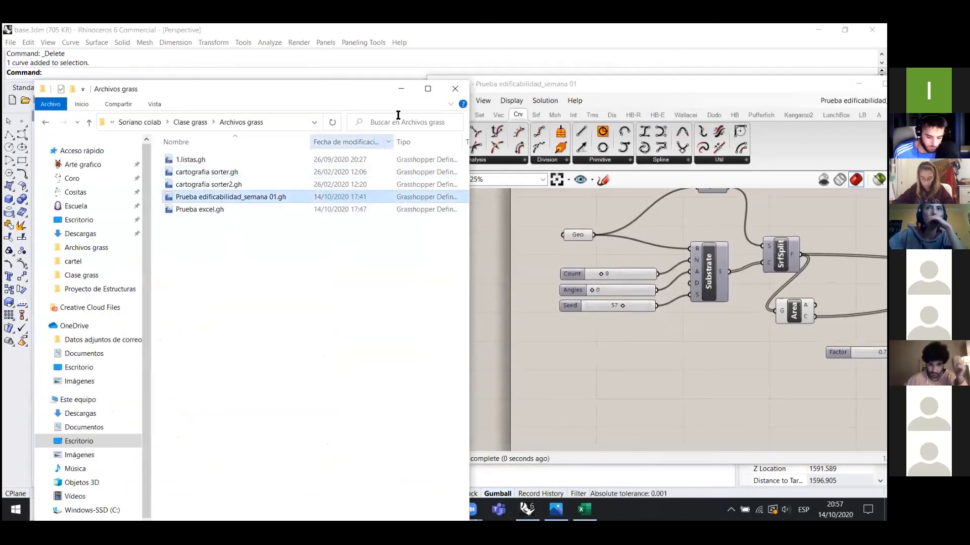
left_click(399, 89)
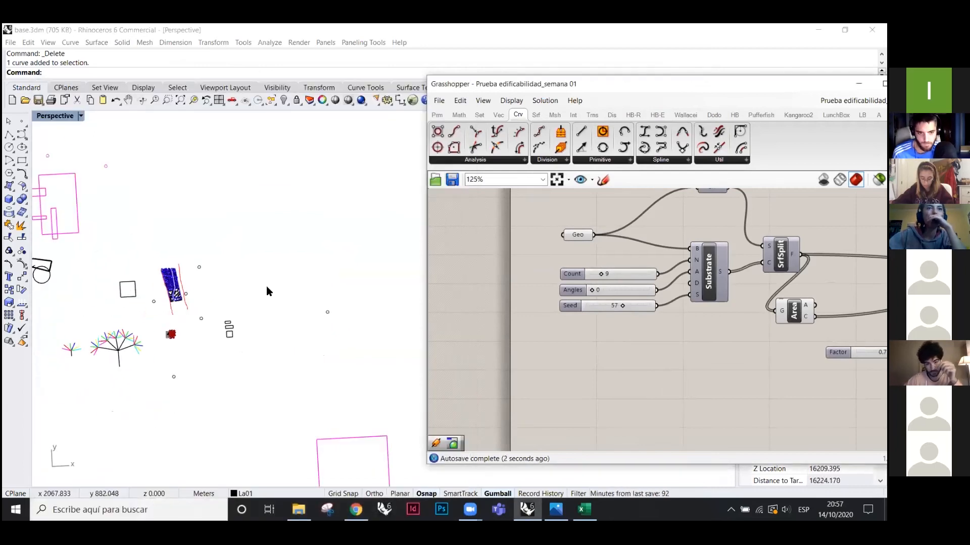
scroll(226, 267, "down", 5)
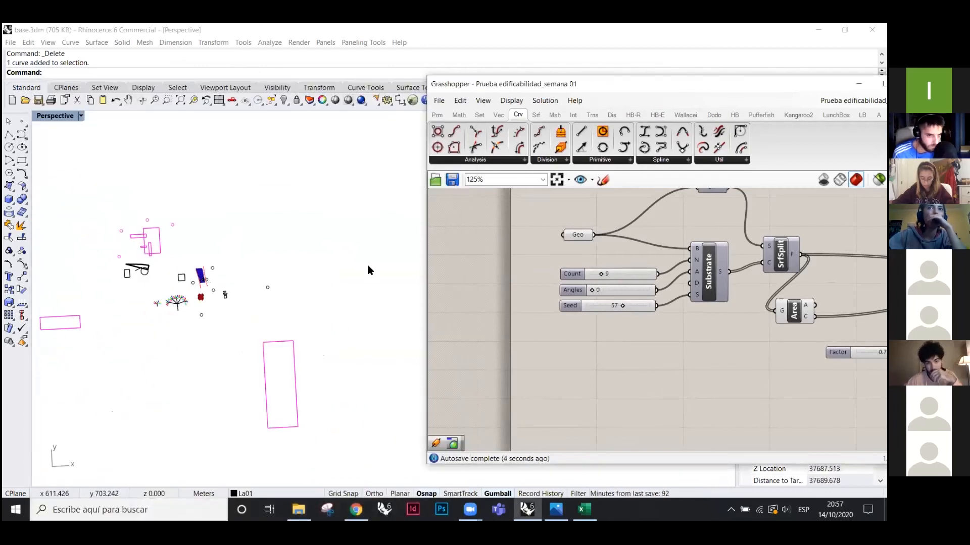
left_click_drag(586, 84, 458, 69)
scroll(438, 339, "down", 1)
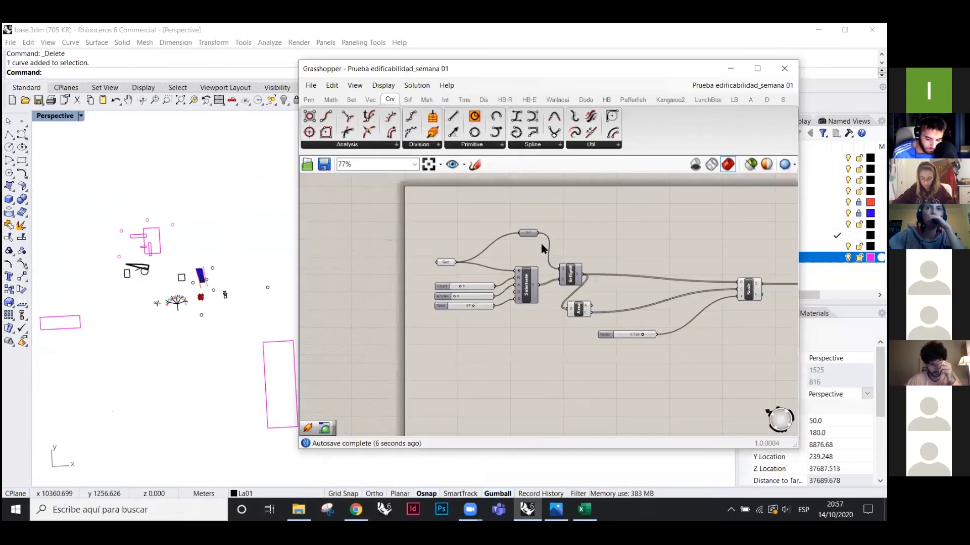
scroll(182, 318, "up", 5)
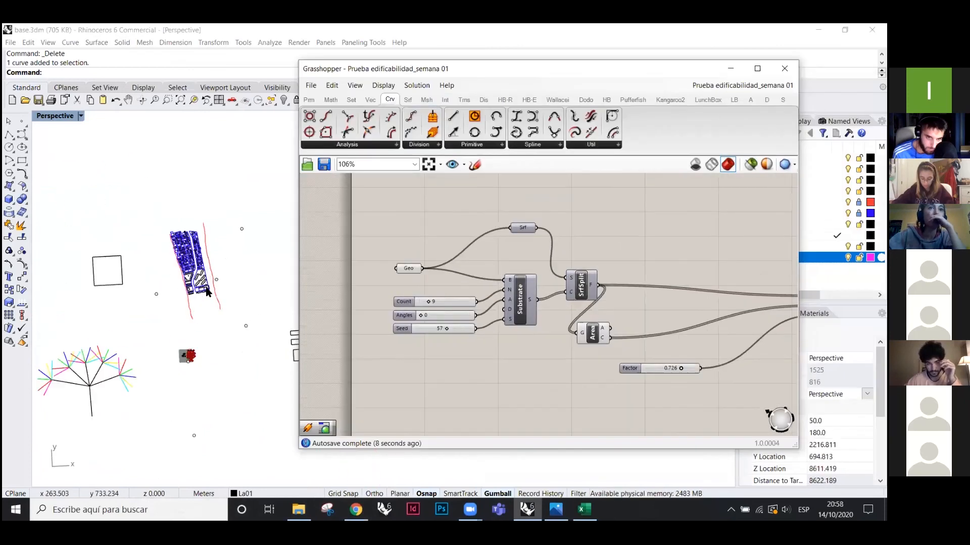
scroll(194, 327, "down", 3)
scroll(193, 327, "up", 8)
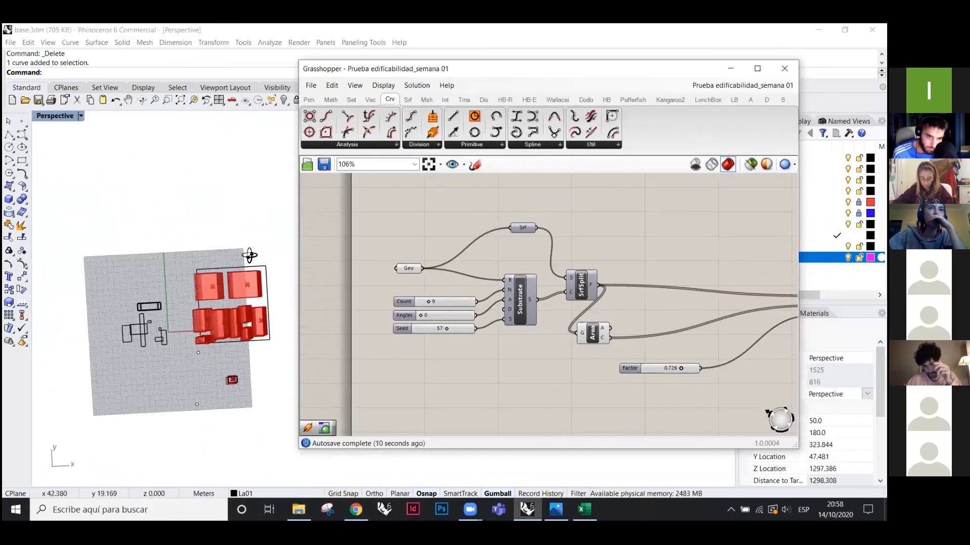
- Orbit the Perspective view around the stacked translucent red floor slabs
right_click_drag(192, 306, 424, 75)
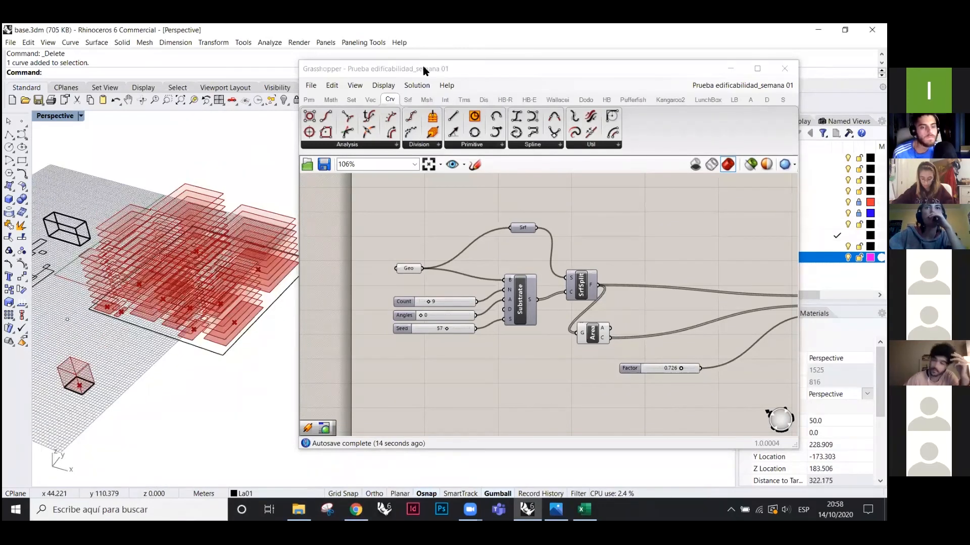
left_click_drag(424, 69, 459, 65)
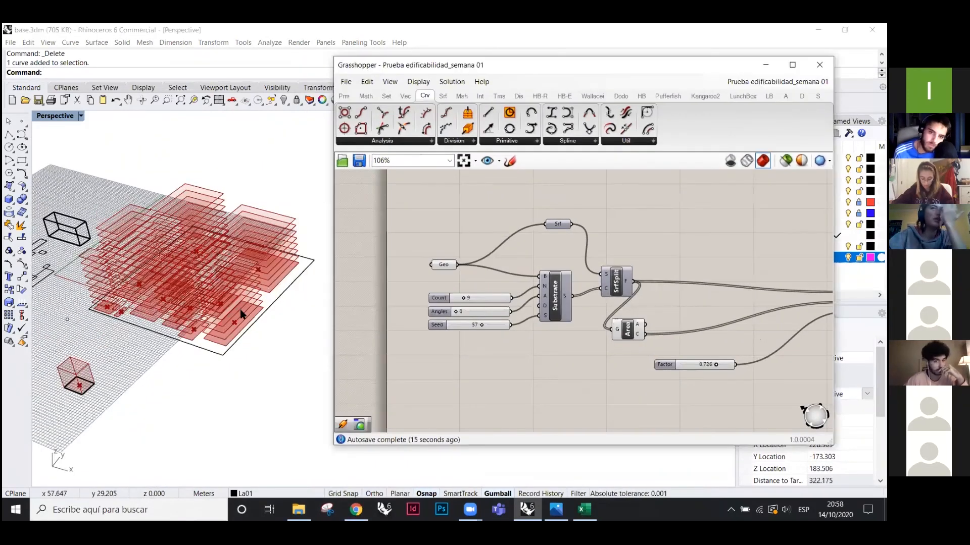
scroll(216, 310, "up", 2)
scroll(217, 309, "down", 2)
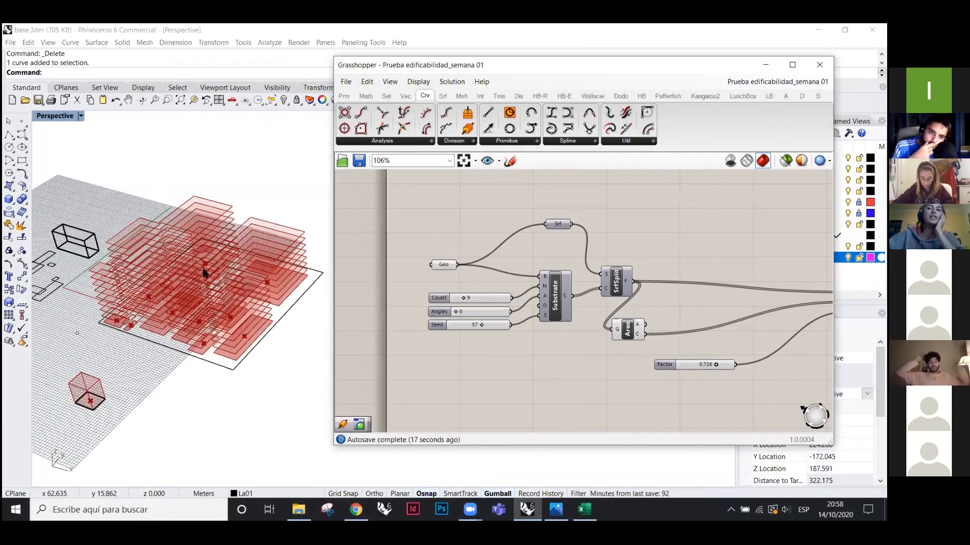
left_click(227, 316)
right_click_drag(212, 311, 232, 321)
right_click_drag(294, 299, 284, 332)
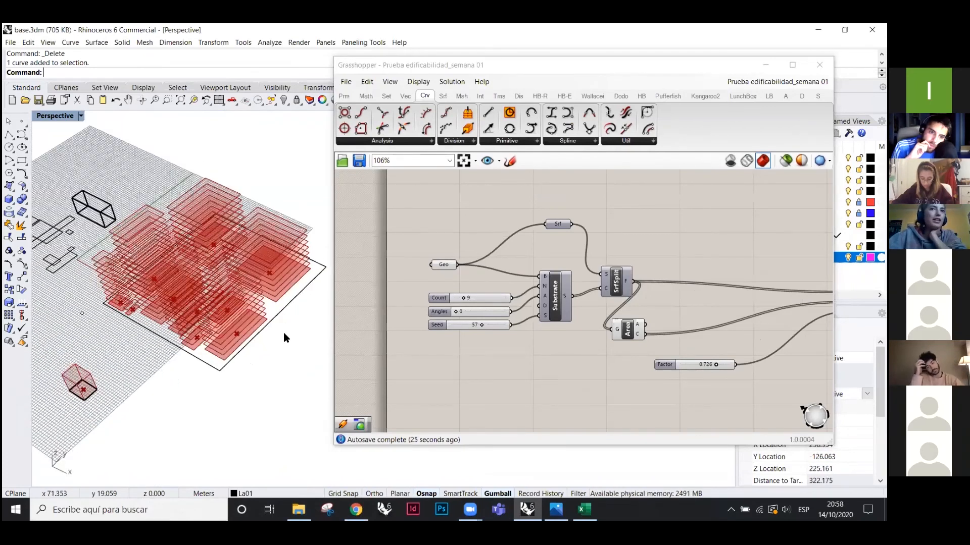
left_click(218, 262)
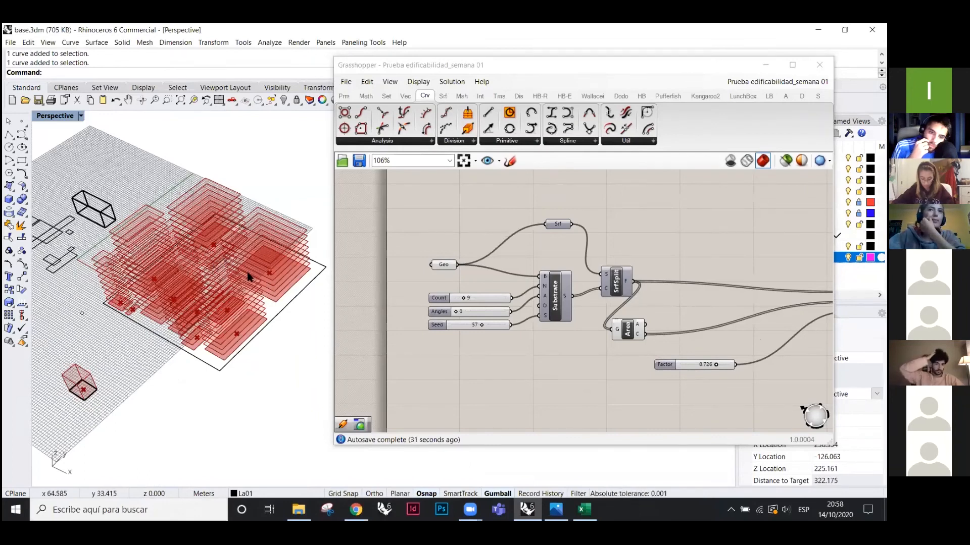
- Set the Angles slider to 21 and orbit around the red slab stack
scroll(439, 240, "down", 3)
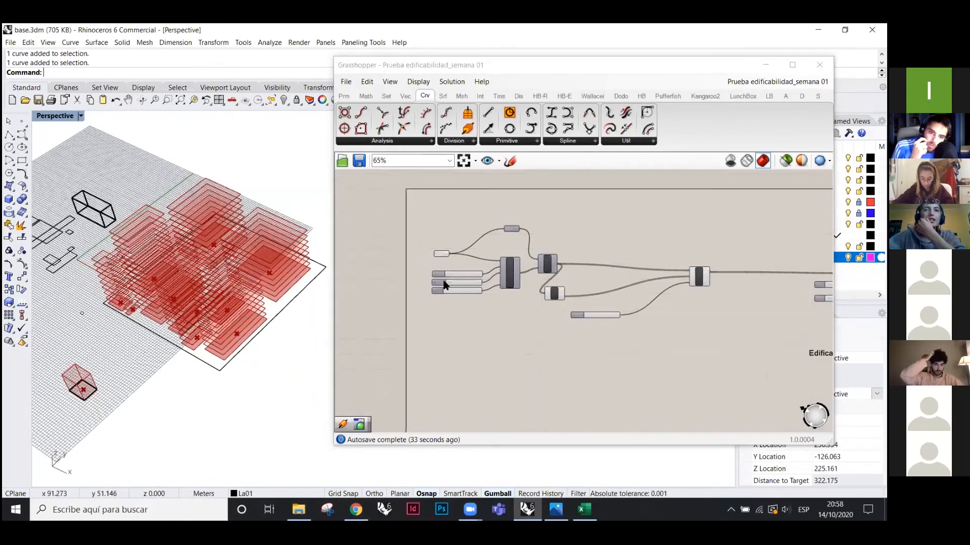
scroll(447, 241, "up", 4)
mouse_move(271, 342)
right_mouse_down()
mouse_move(268, 324)
mouse_move(262, 335)
right_mouse_up()
right_click_drag(245, 303, 211, 333)
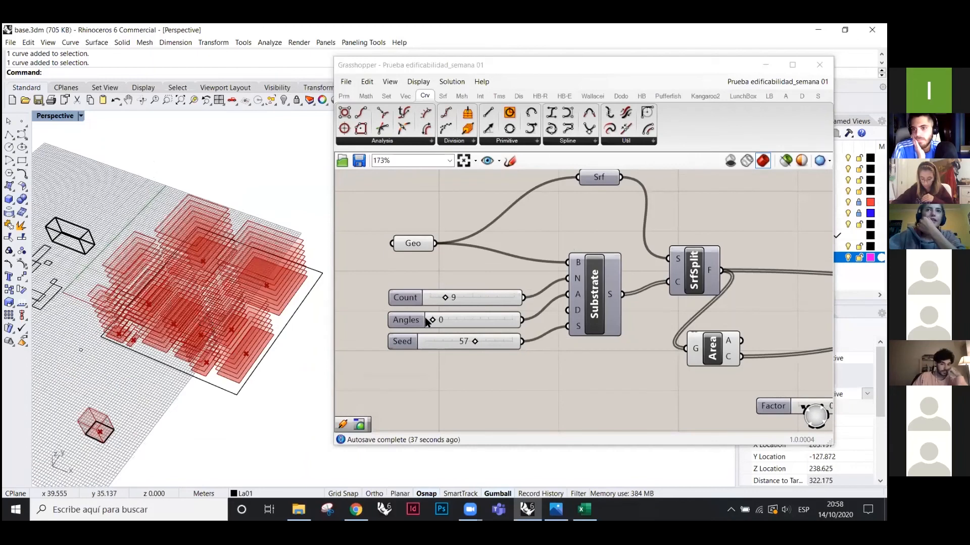
left_click_drag(438, 322, 448, 324)
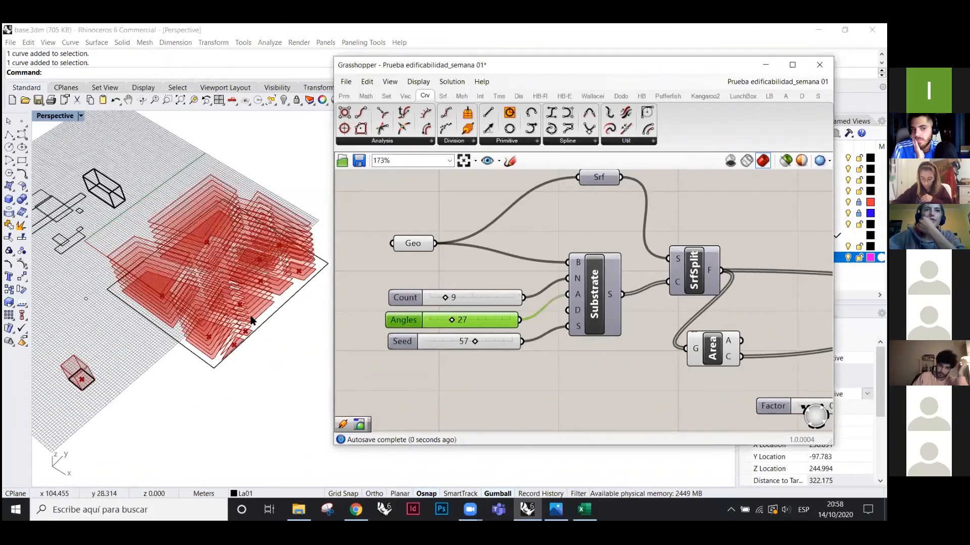
right_click_drag(265, 307, 175, 300)
- Change the Seed to 65, regenerating the slabs into tall towers over the parcels
scroll(176, 300, "up", 2)
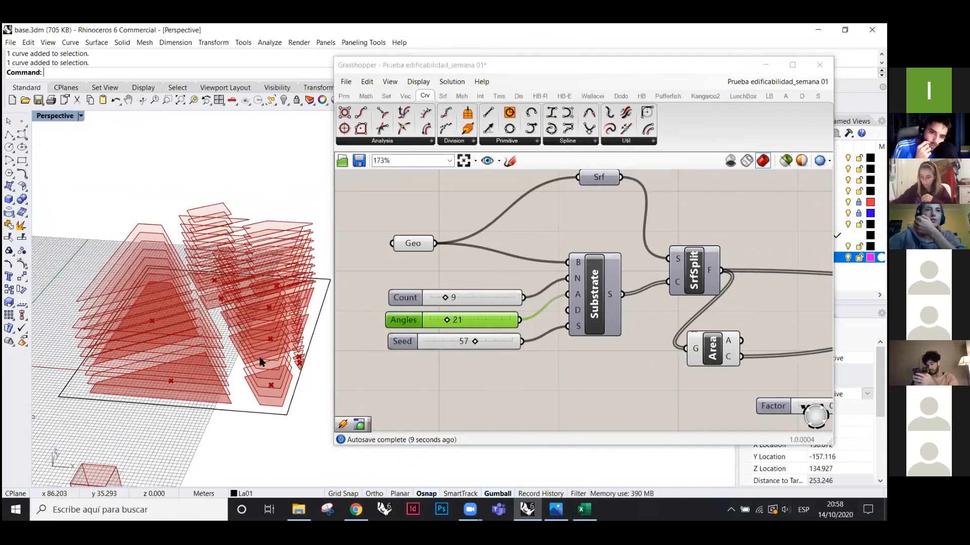
right_click_drag(213, 336, 176, 338)
scroll(175, 337, "down", 4)
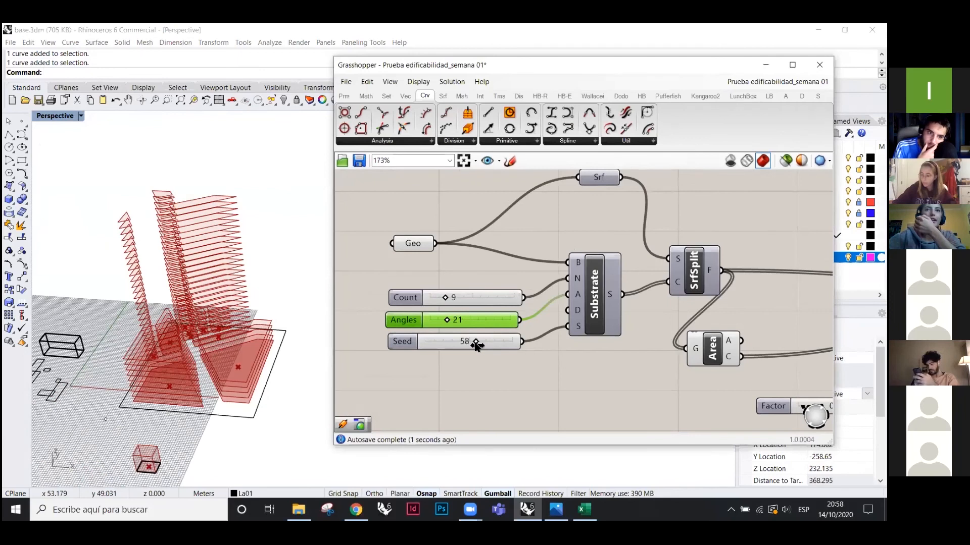
left_click_drag(461, 344, 448, 344)
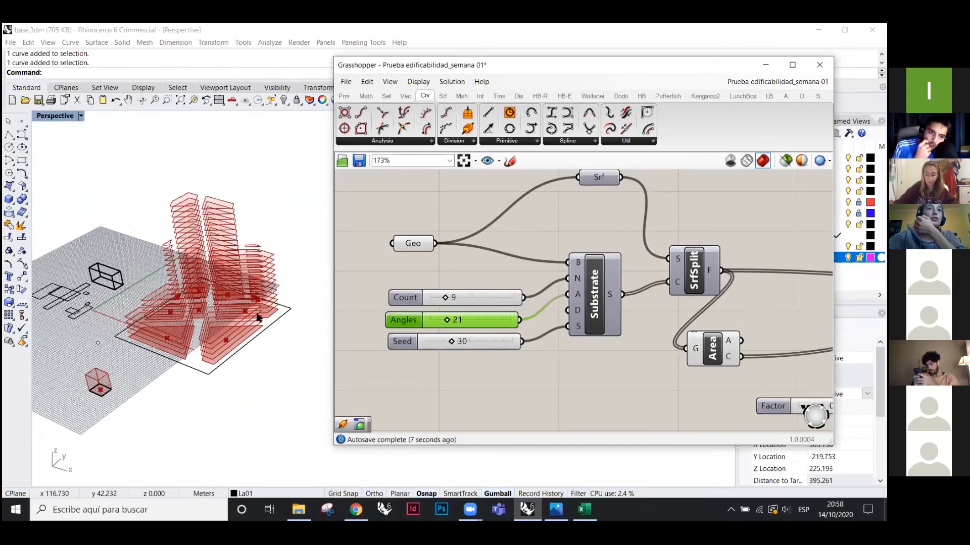
right_click_drag(236, 270, 216, 346)
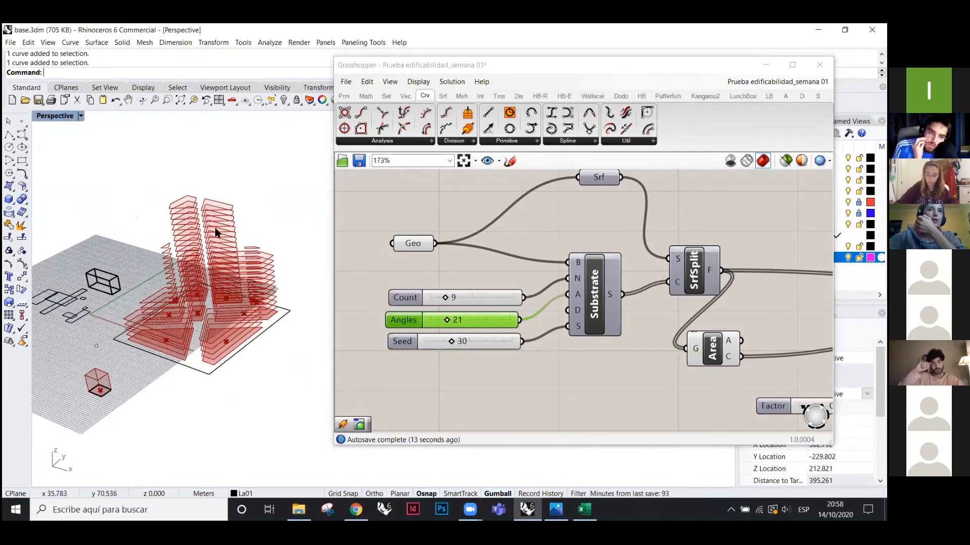
scroll(215, 233, "up", 2)
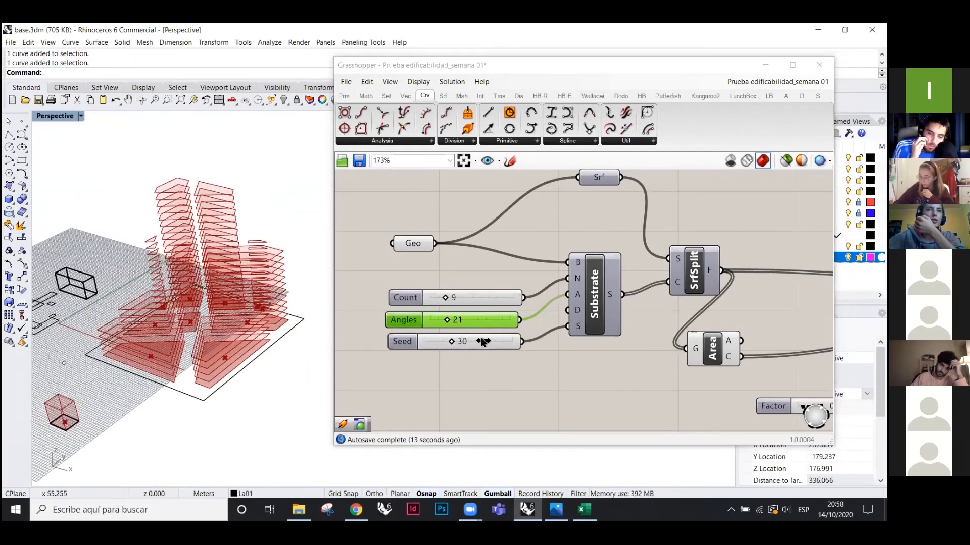
left_click_drag(452, 342, 483, 342)
scroll(394, 295, "down", 2)
- Zoom to the Calcular volumen edificio group and raise Edificabilidad from 164 to 191
scroll(559, 387, "down", 5)
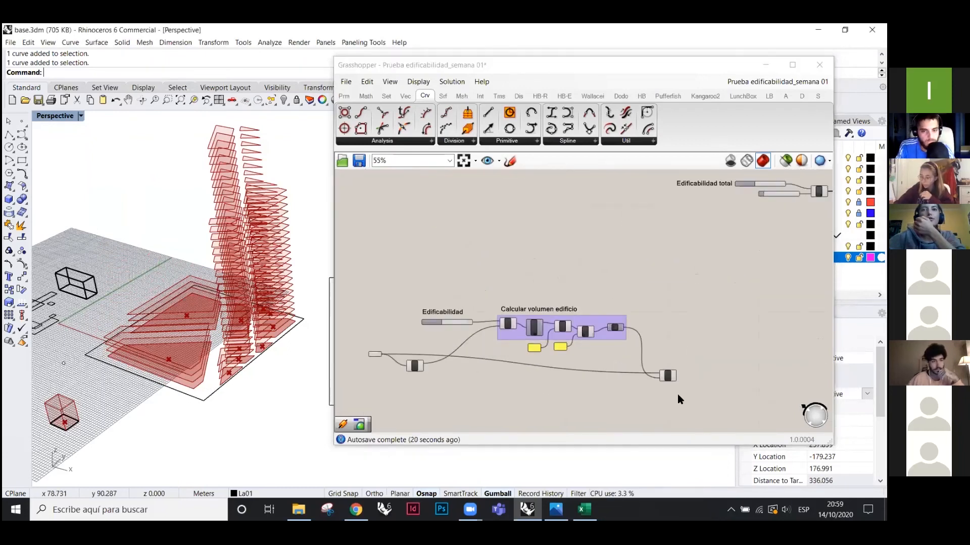
scroll(93, 383, "up", 10)
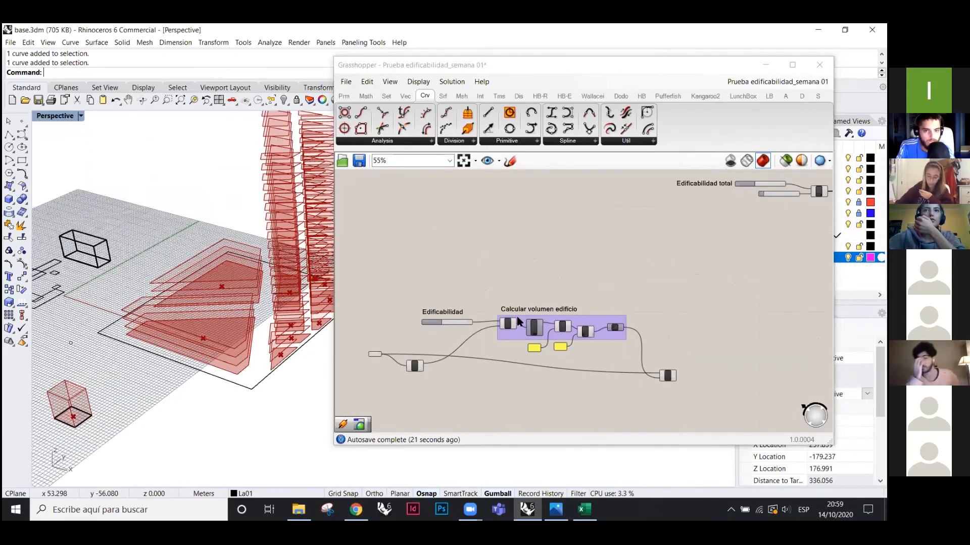
scroll(436, 288, "up", 4)
scroll(389, 305, "down", 3)
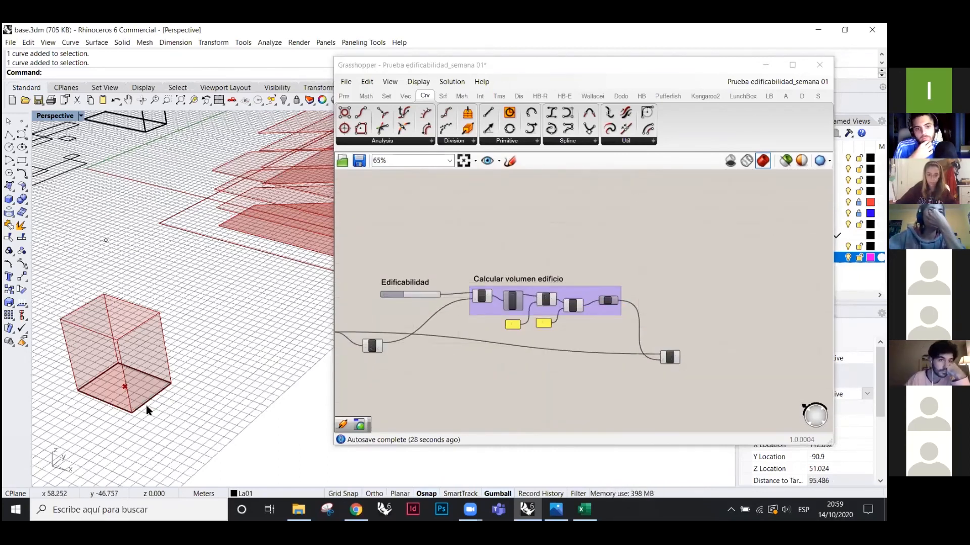
scroll(361, 332, "up", 3)
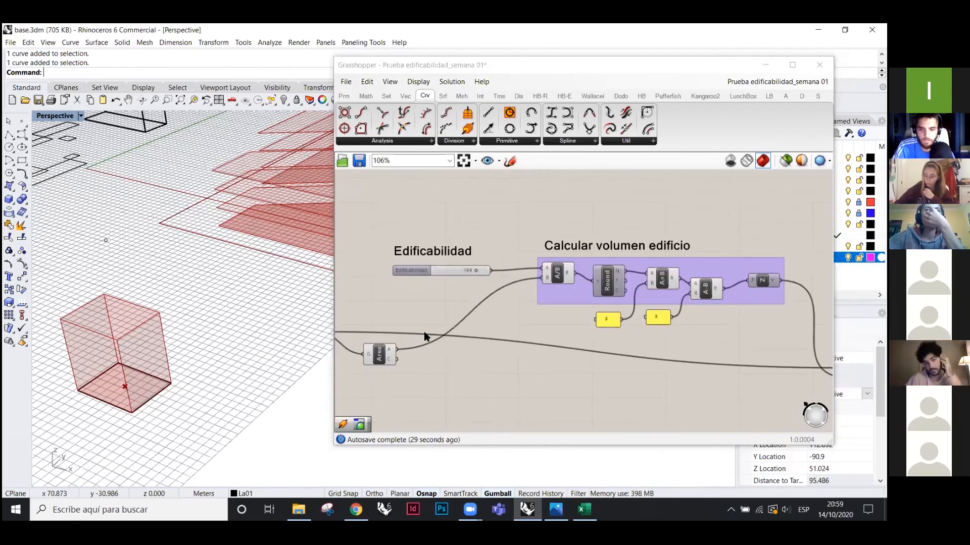
right_click_drag(422, 337, 527, 346)
scroll(407, 332, "up", 4)
left_click(407, 332)
scroll(399, 323, "down", 2)
left_click(622, 255)
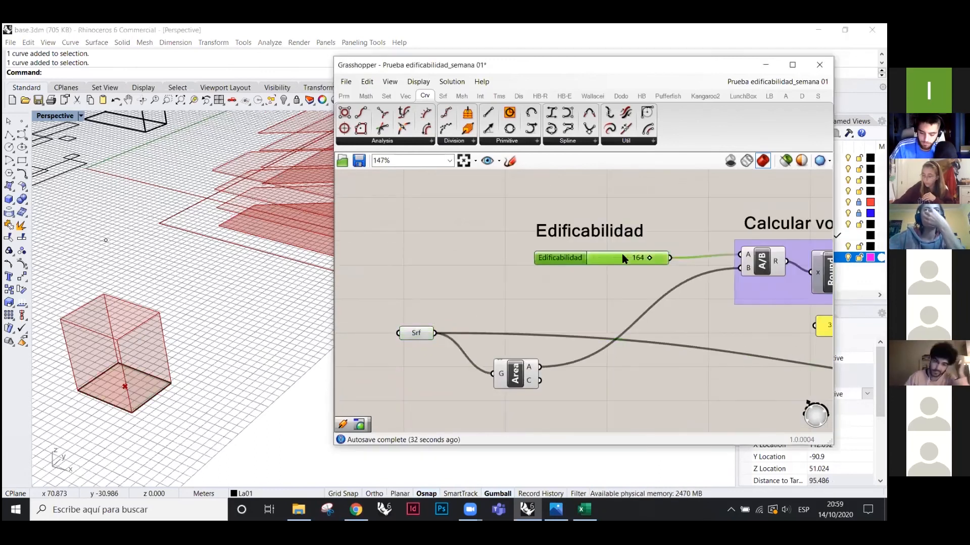
mouse_move(651, 260)
left_mouse_down()
mouse_move(630, 259)
mouse_move(661, 262)
left_mouse_up()
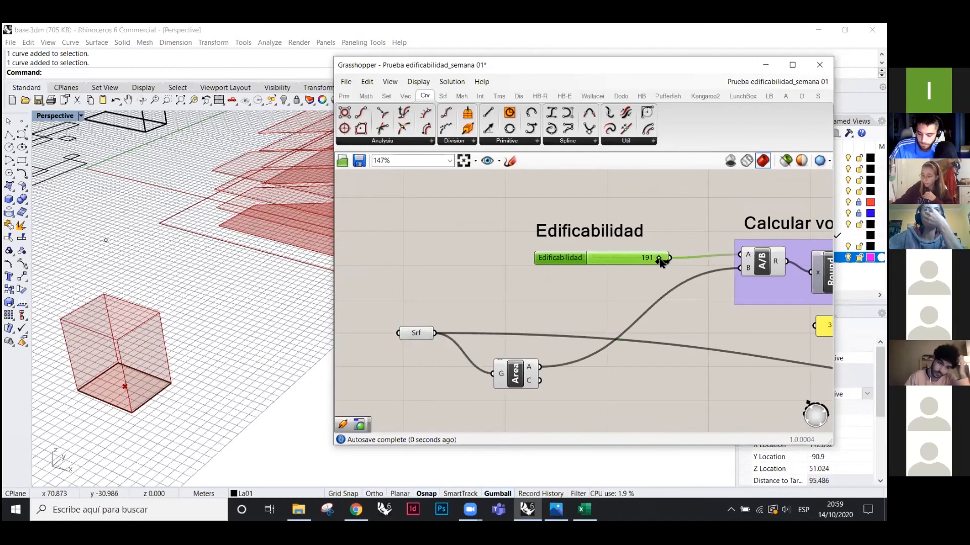
scroll(658, 262, "down", 6)
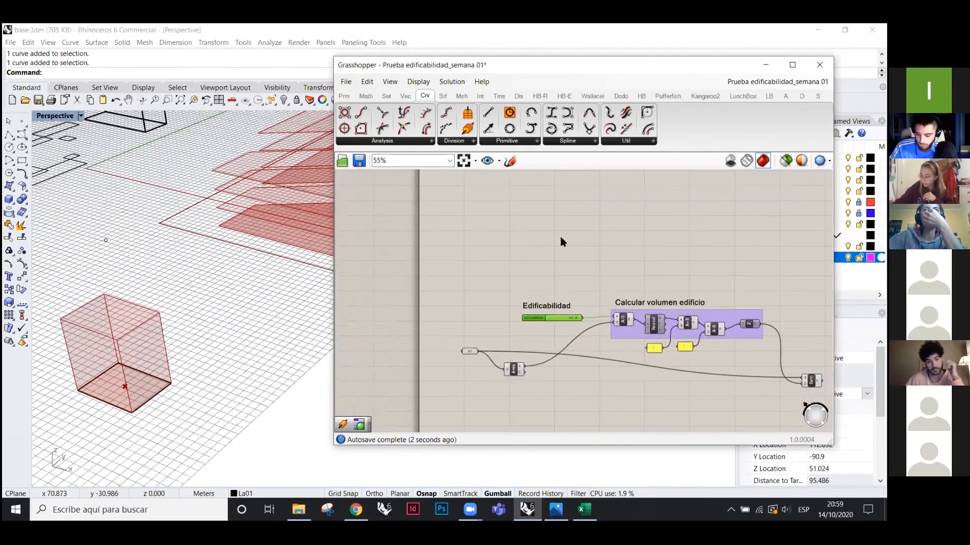
- Bring the Substrate and SrfSplit nodes into view and orbit to see the whole site
right_click_drag(519, 174, 465, 262)
scroll(465, 262, "up", 6)
scroll(516, 319, "down", 2)
scroll(413, 249, "up", 2)
scroll(410, 256, "down", 3)
scroll(152, 298, "down", 4)
right_click_drag(152, 298, 389, 269)
scroll(369, 255, "up", 5)
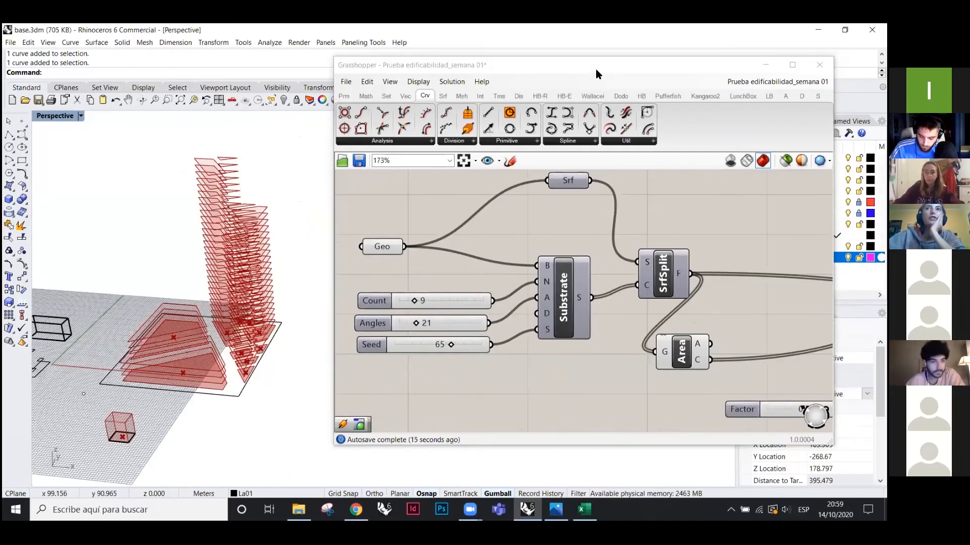
- Move the Grasshopper window aside and return File Explorer to the Clase grass folder
left_click_drag(589, 68, 503, 89)
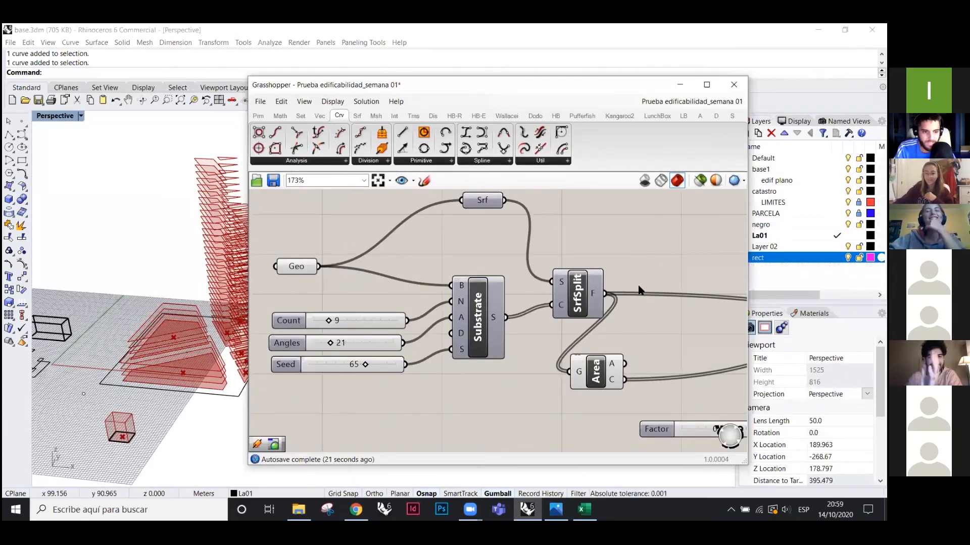
left_click_drag(587, 86, 512, 85)
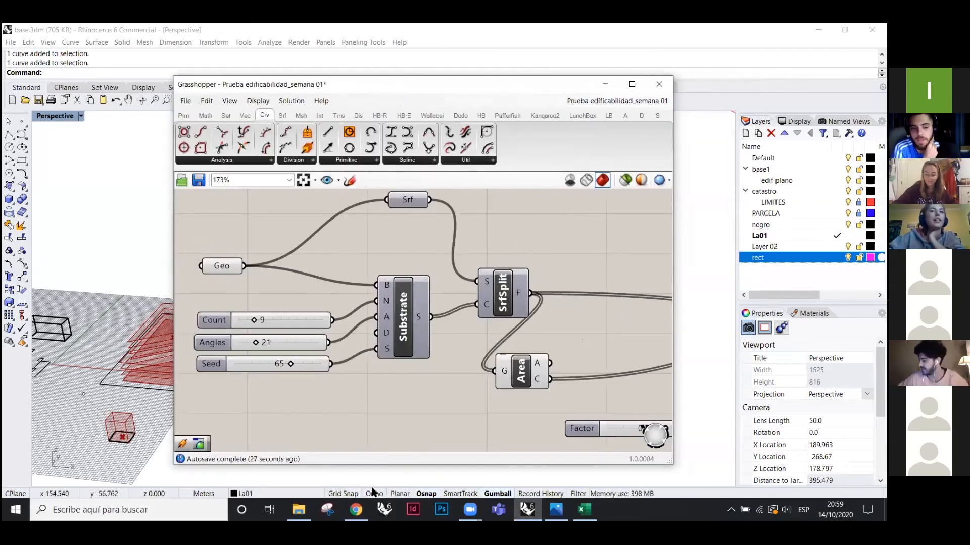
left_click(298, 510)
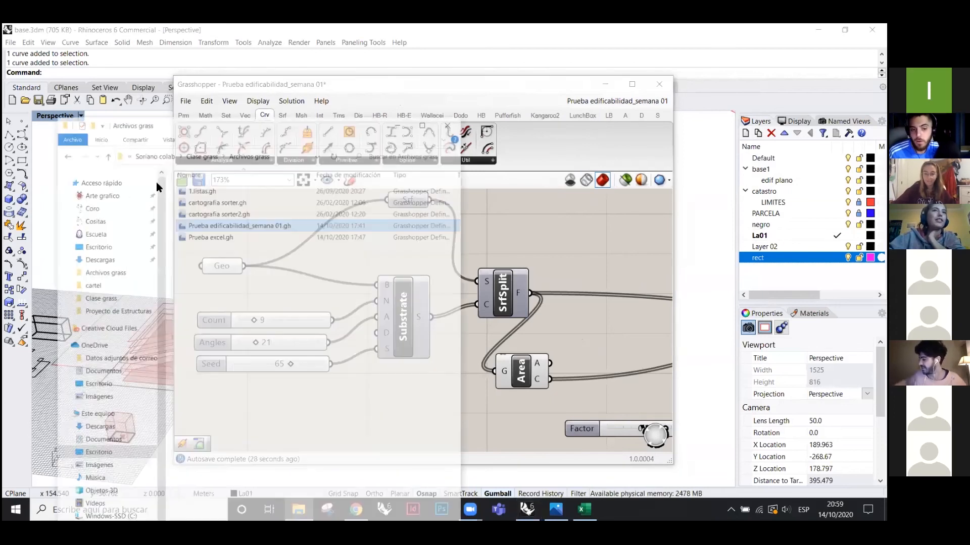
left_click(45, 123)
left_click(231, 285)
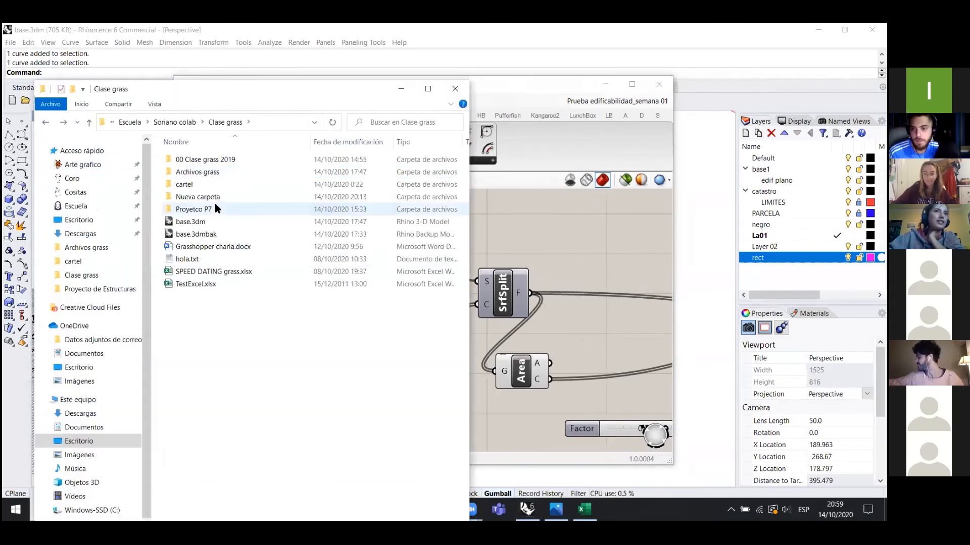
- Open Algoritmo todo.3dm from the Proyetco P7 folder in Rhino
double_click(199, 210)
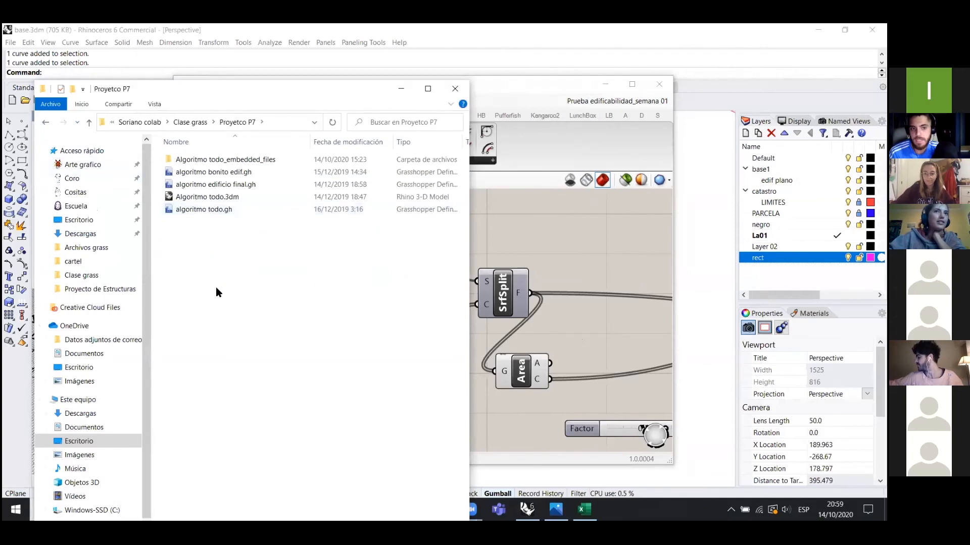
left_click(46, 122)
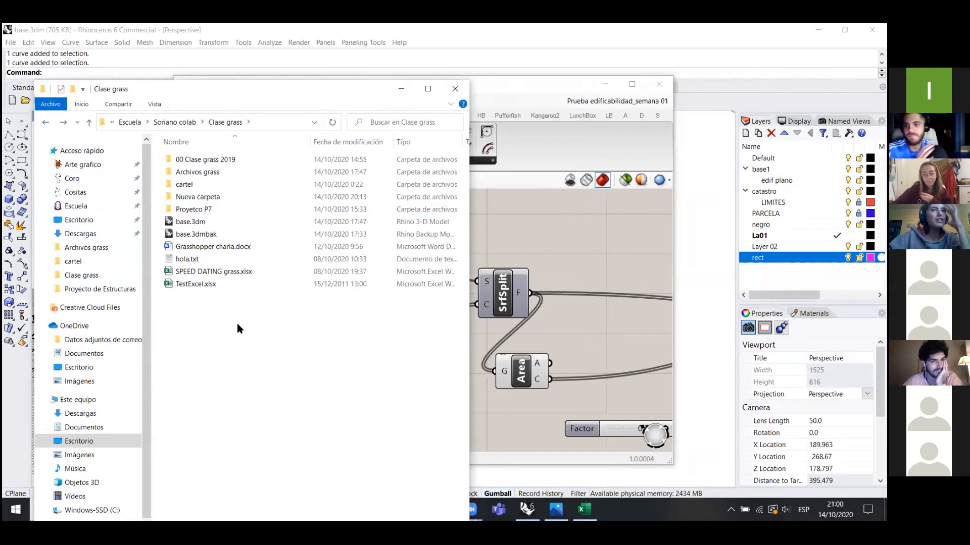
double_click(209, 211)
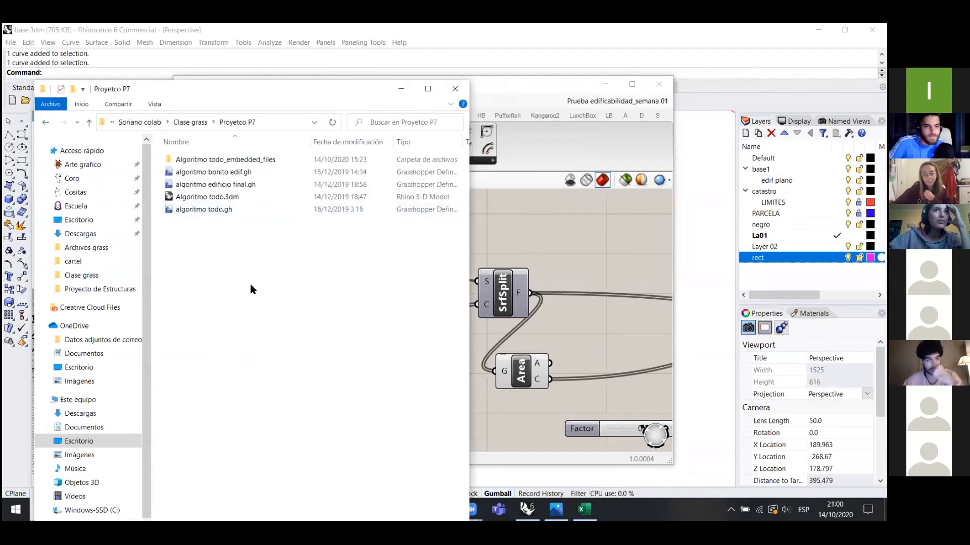
double_click(234, 197)
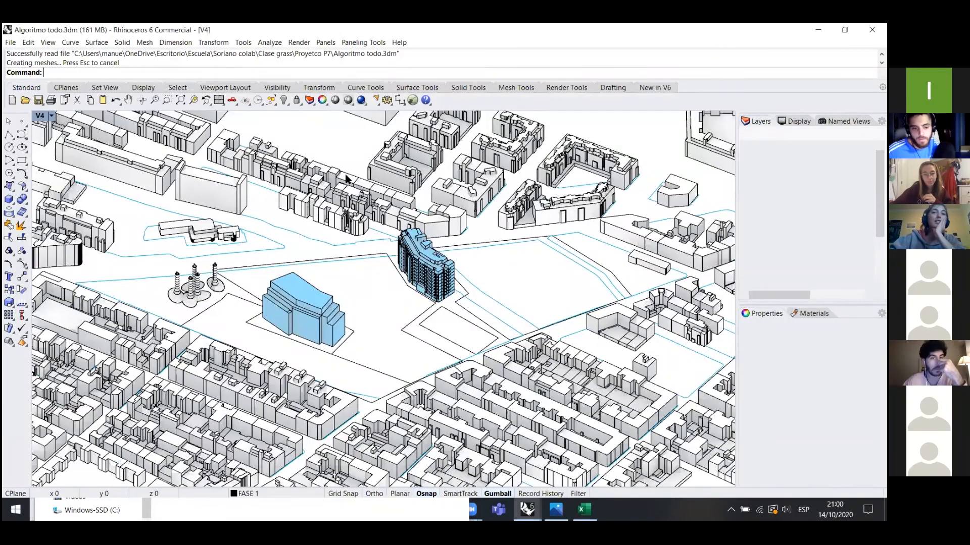
- Launch Grasshopper, dismiss the version warning, and open algoritmo edificio final.gh from Proyecto P7
left_click(410, 100)
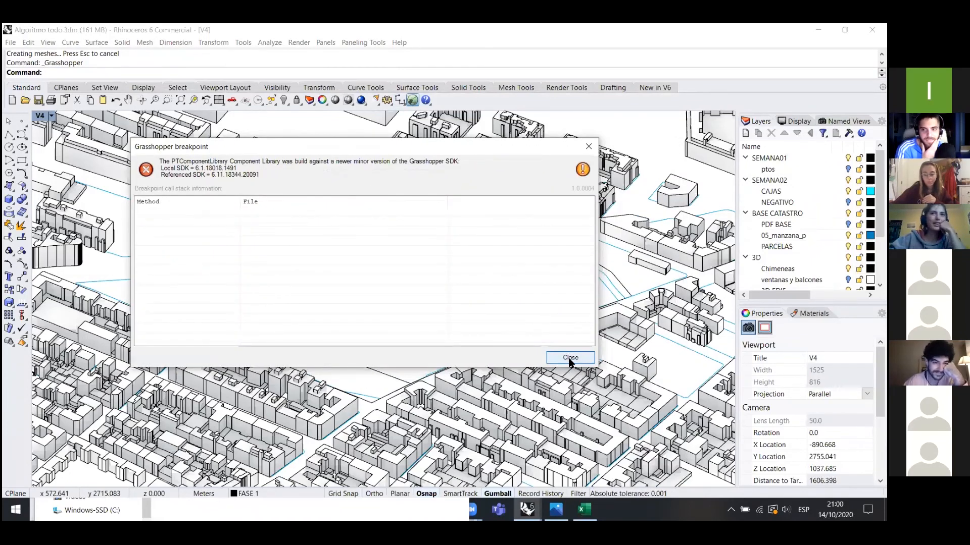
left_click(569, 359)
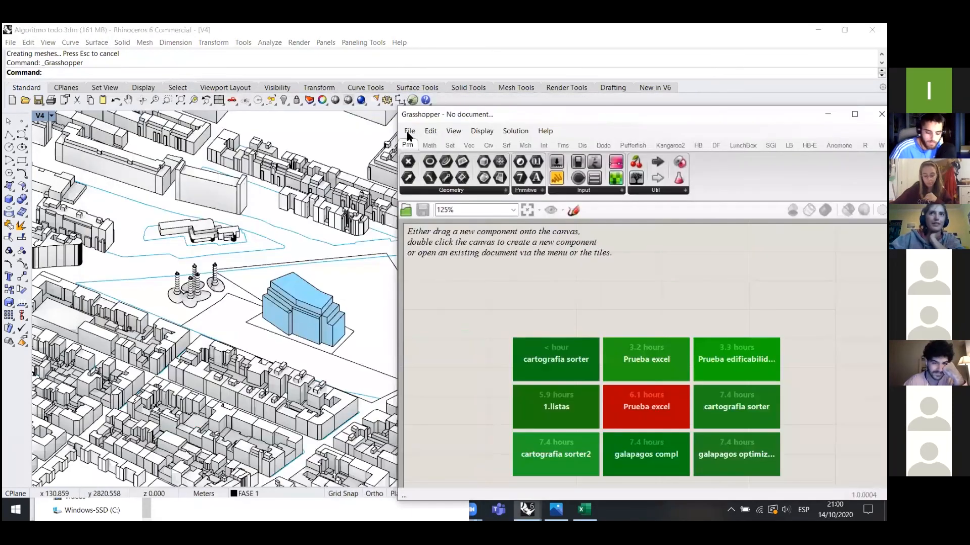
left_click(410, 131)
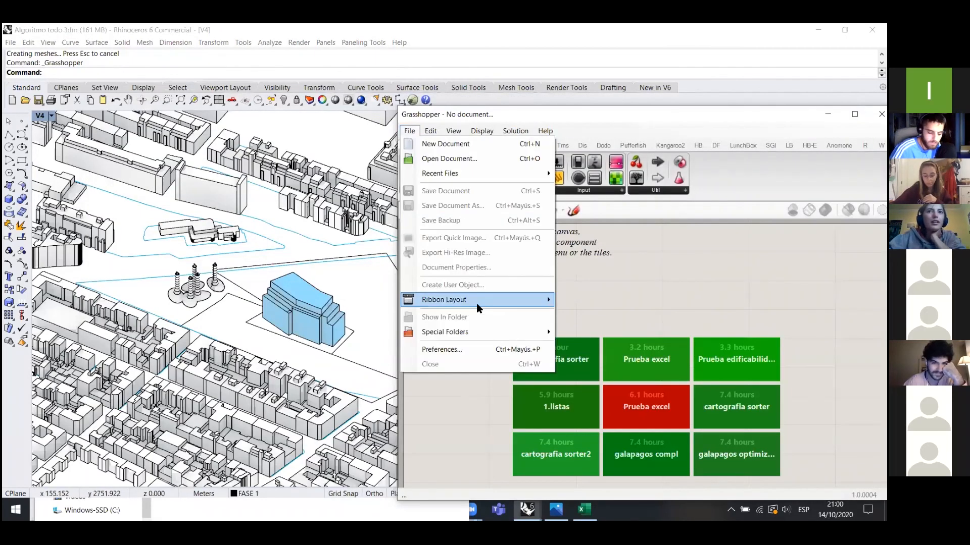
left_click(449, 159)
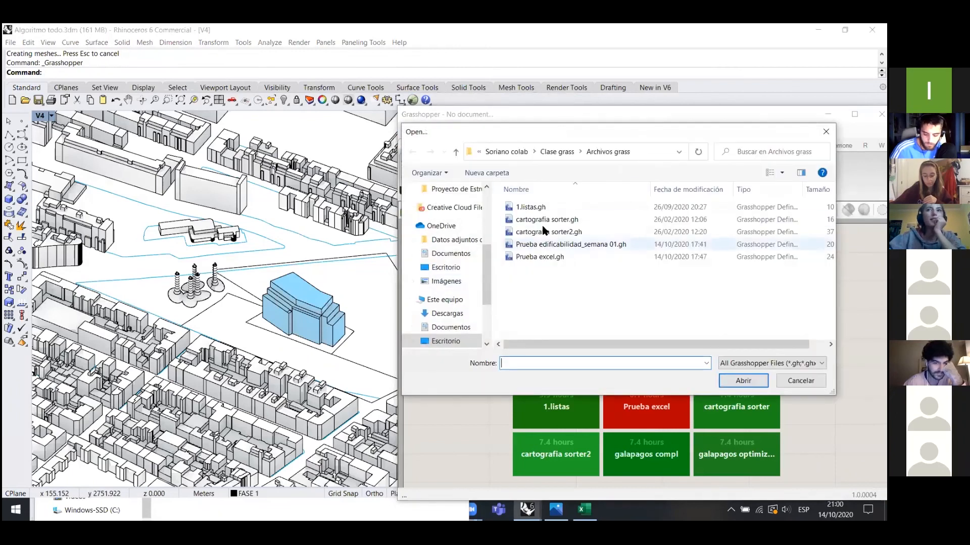
left_click(549, 153)
double_click(545, 257)
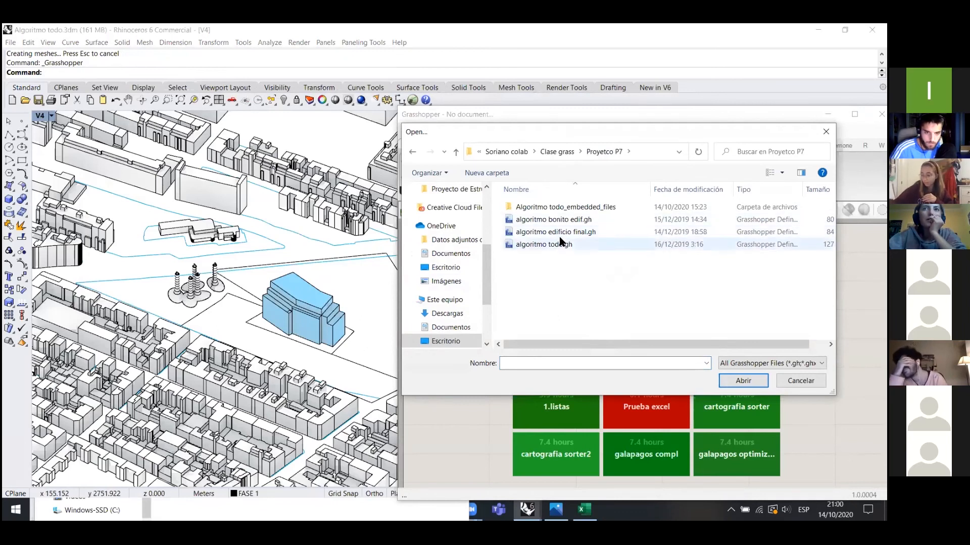
double_click(561, 232)
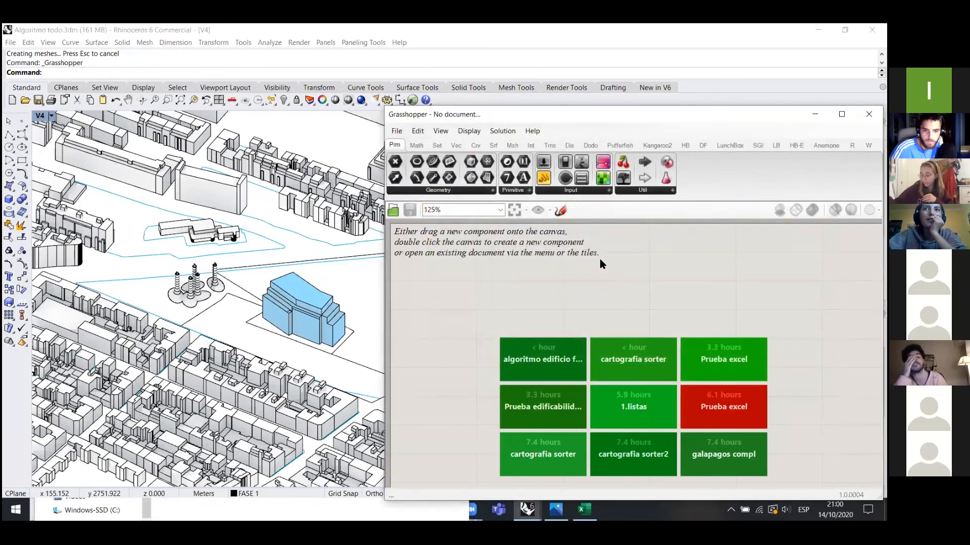
- Zoom and orbit the city model to review the pink floors and yellow volumes from plan and oblique views
scroll(458, 356, "down", 5)
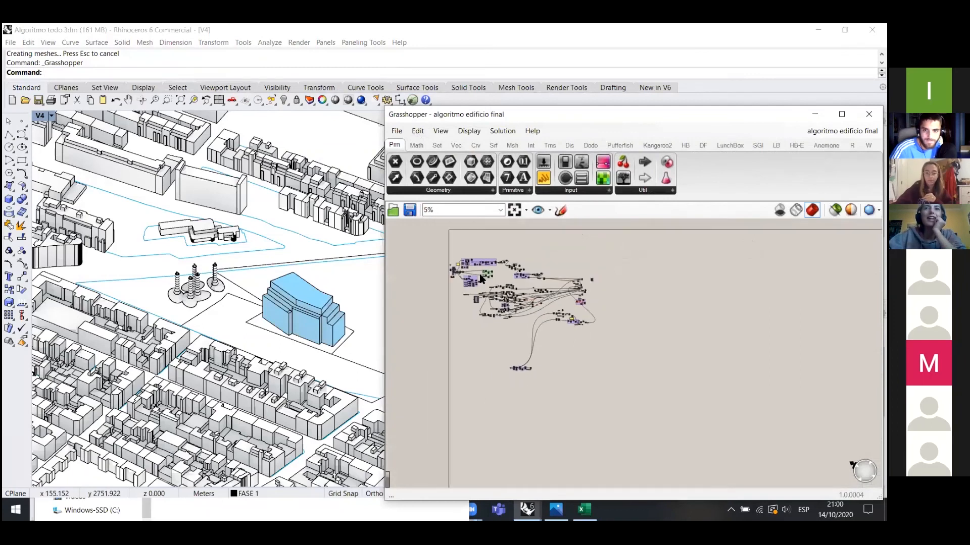
scroll(484, 261, "up", 4)
scroll(484, 263, "up", 2)
scroll(500, 267, "down", 1)
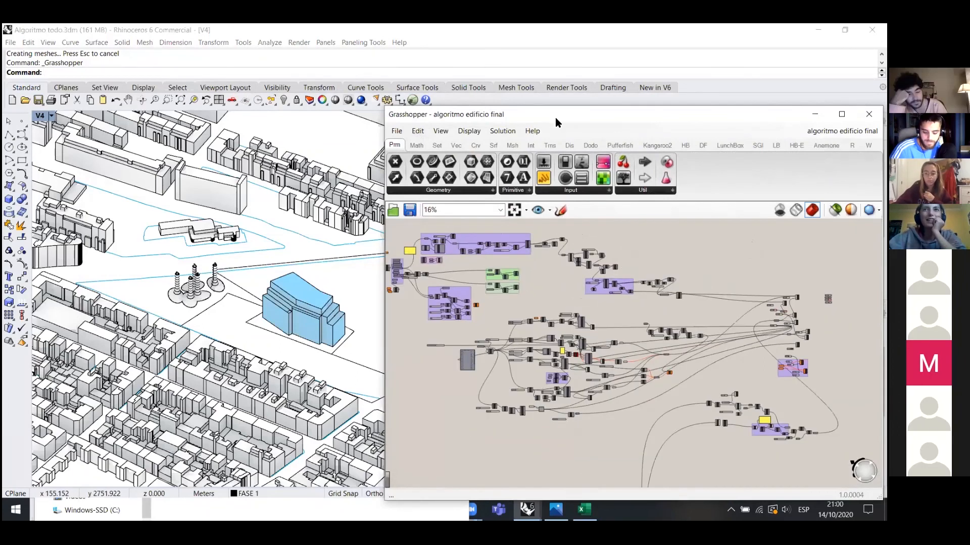
left_click_drag(538, 102, 522, 92)
scroll(224, 325, "down", 1)
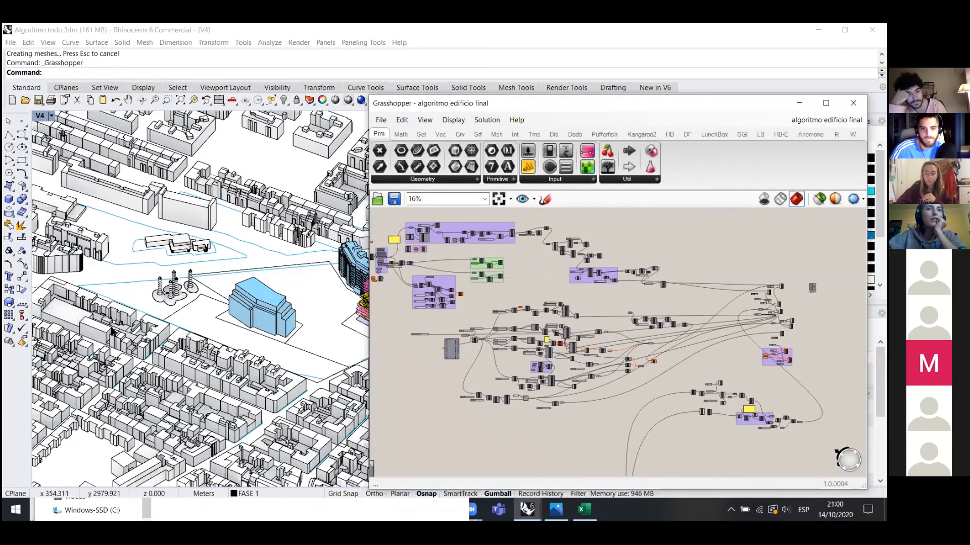
scroll(225, 331, "down", 1)
scroll(227, 385, "up", 1)
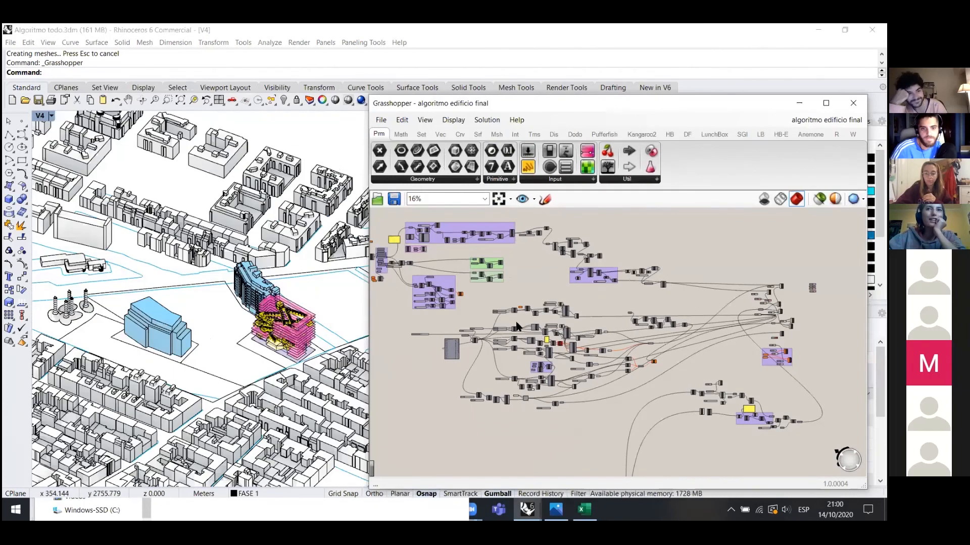
right_click_drag(151, 252, 148, 281)
scroll(433, 290, "up", 5)
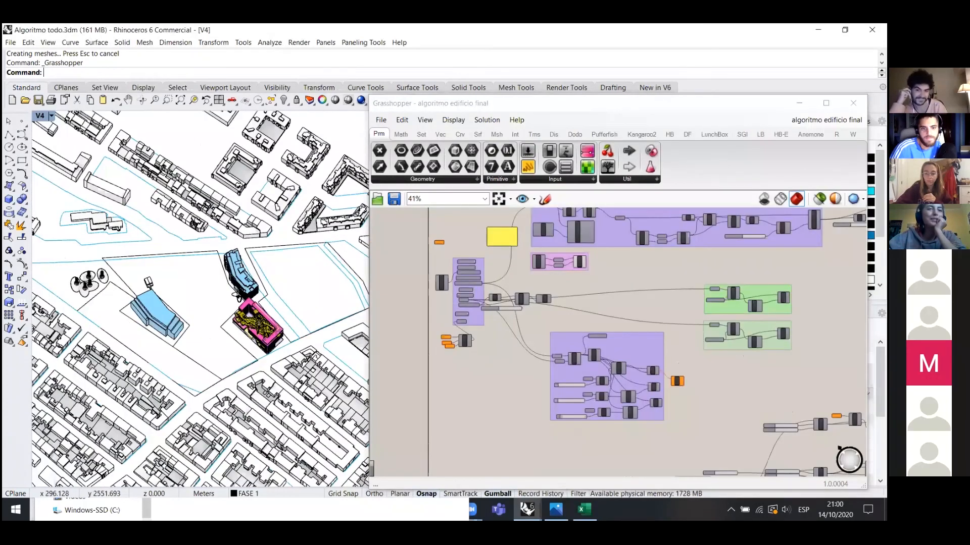
scroll(436, 279, "up", 3)
right_click_drag(236, 295, 303, 353)
scroll(305, 328, "down", 4)
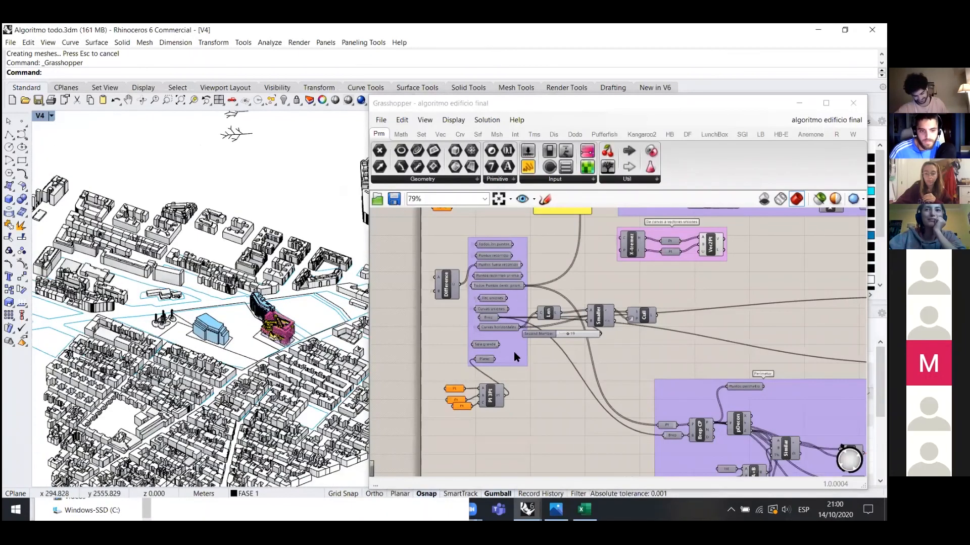
scroll(570, 331, "down", 8)
scroll(576, 259, "up", 4)
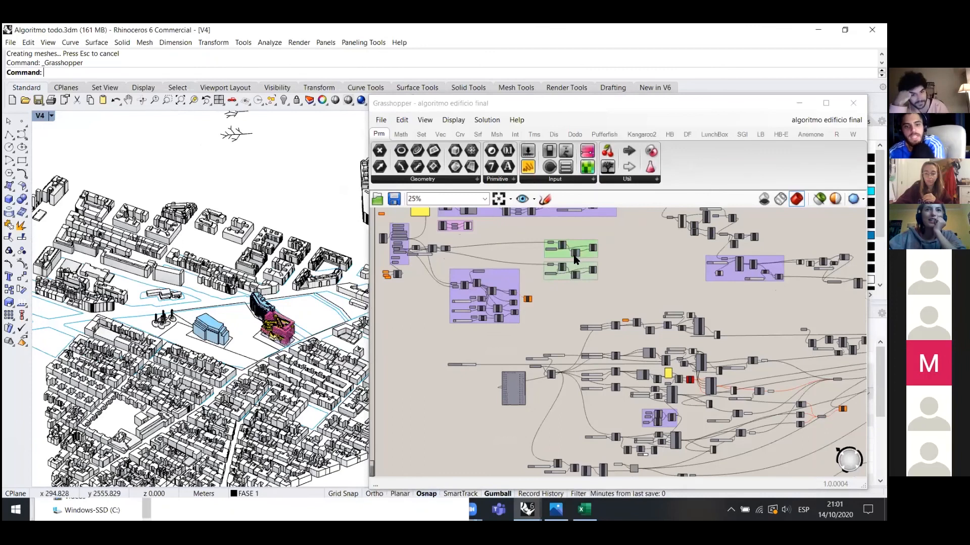
scroll(576, 260, "down", 1)
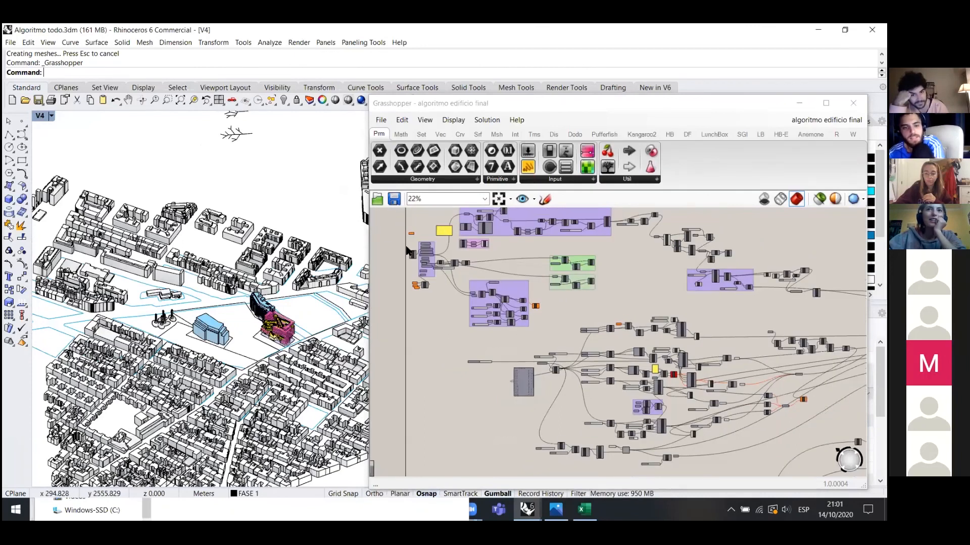
scroll(408, 251, "up", 5)
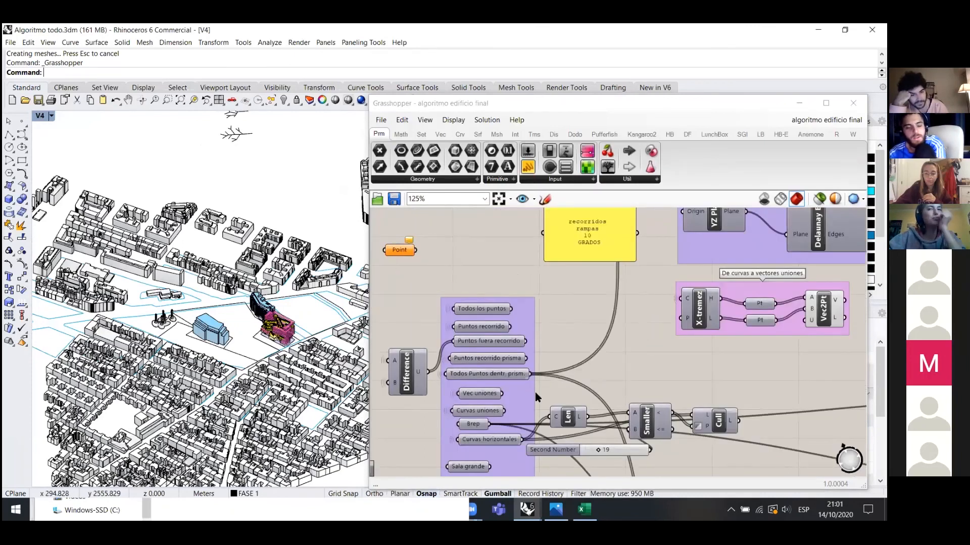
scroll(492, 233, "down", 4)
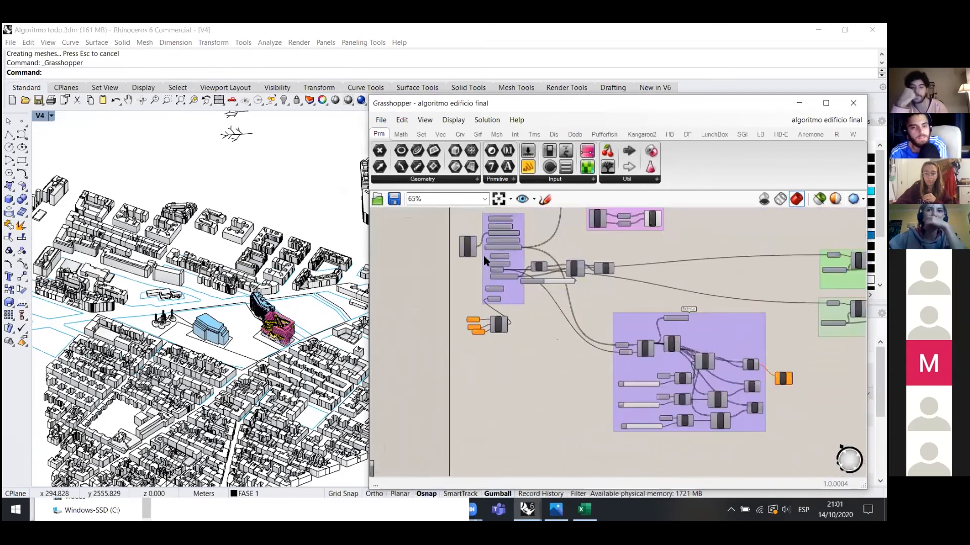
scroll(483, 256, "down", 3)
scroll(484, 273, "up", 6)
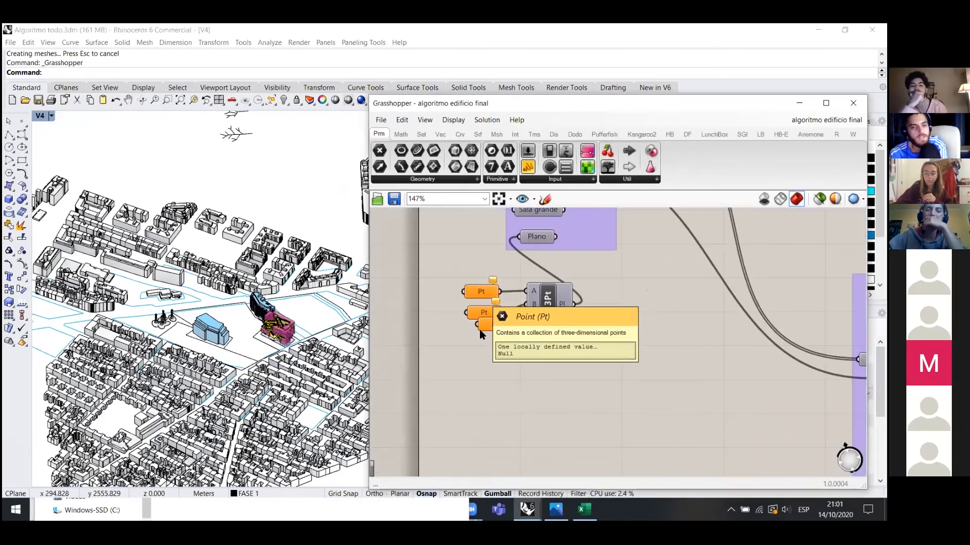
scroll(504, 362, "down", 1)
scroll(236, 345, "up", 1)
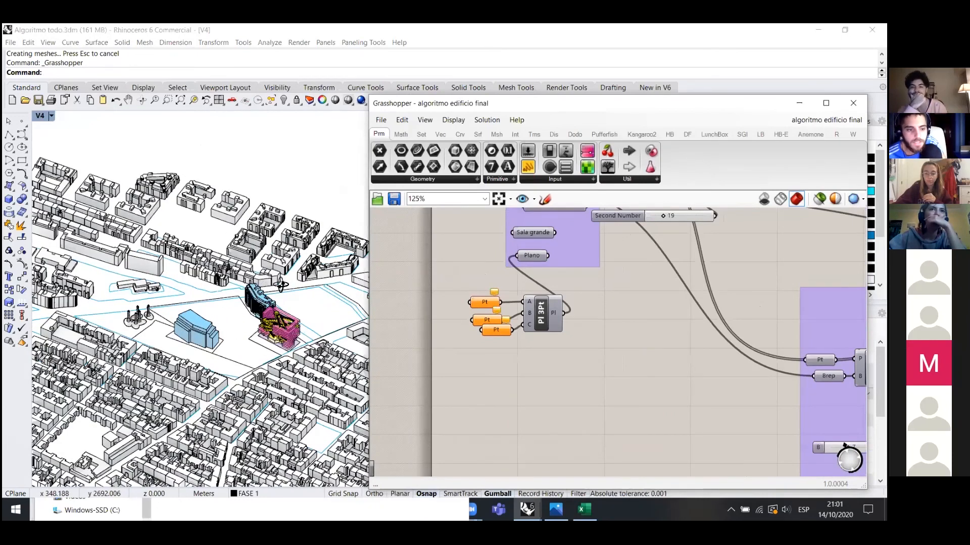
scroll(281, 286, "up", 1)
scroll(151, 292, "down", 3)
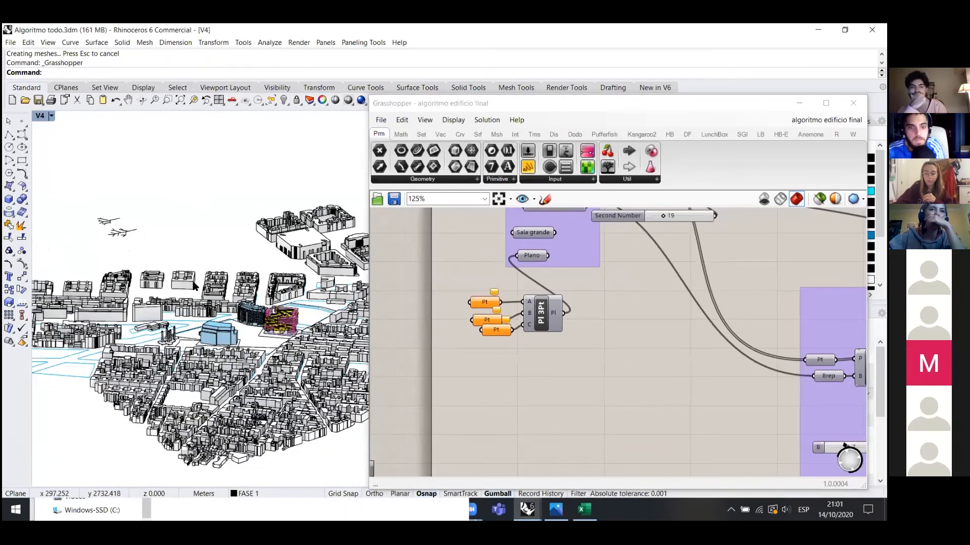
- Move the definition window off the model and collapse it to reveal the full viewport
right_click_drag(228, 292, 136, 319)
scroll(137, 318, "down", 2)
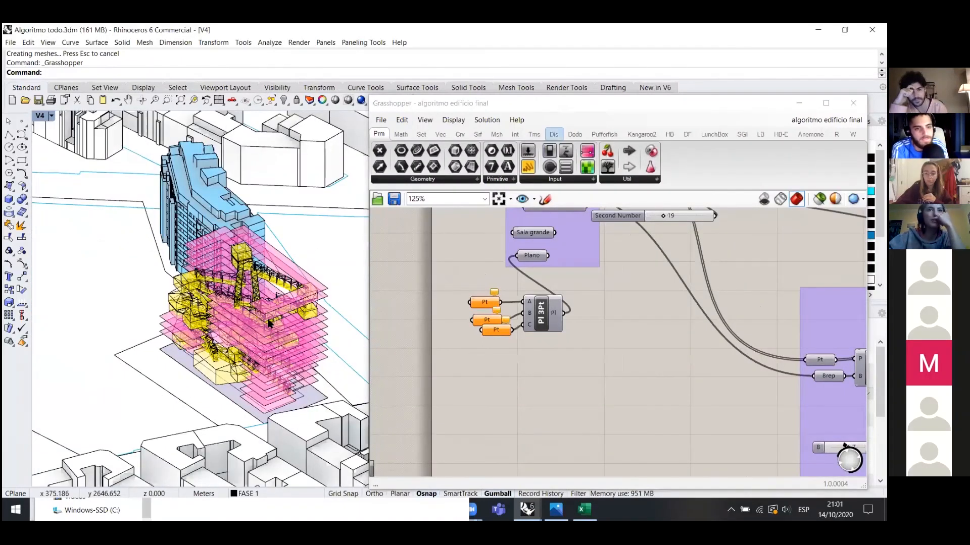
left_click_drag(557, 103, 314, 137)
right_click_drag(368, 318, 386, 308)
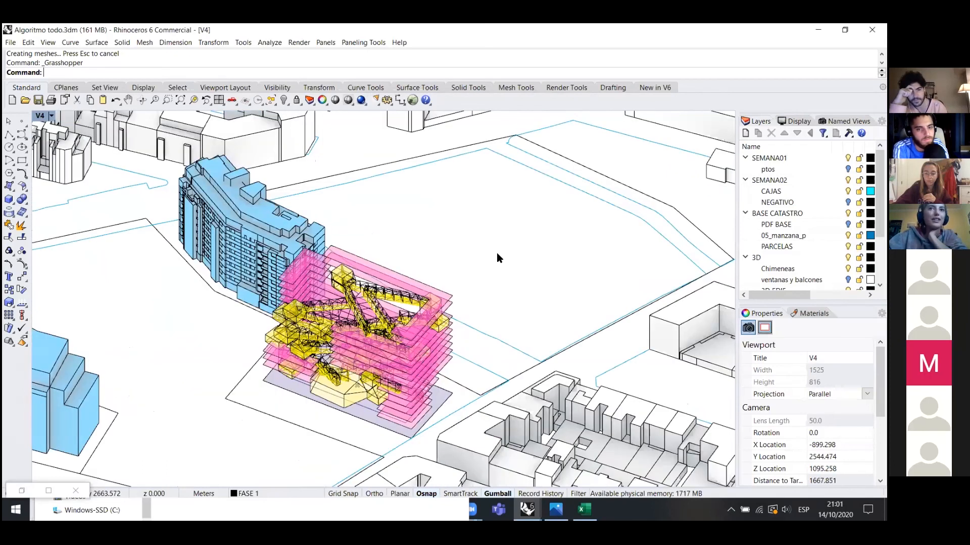
- Show the cyan massing box again and Scale1D it narrower in one direction
right_click_drag(497, 257, 327, 236)
left_click(286, 100)
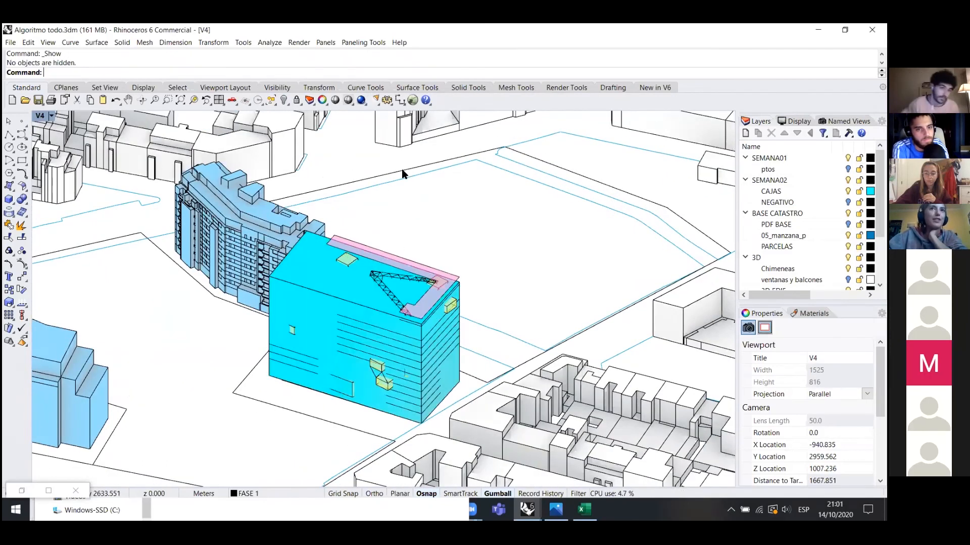
left_click(305, 270)
middle_click(400, 248)
left_click(390, 250)
left_click(403, 249)
left_click(279, 279)
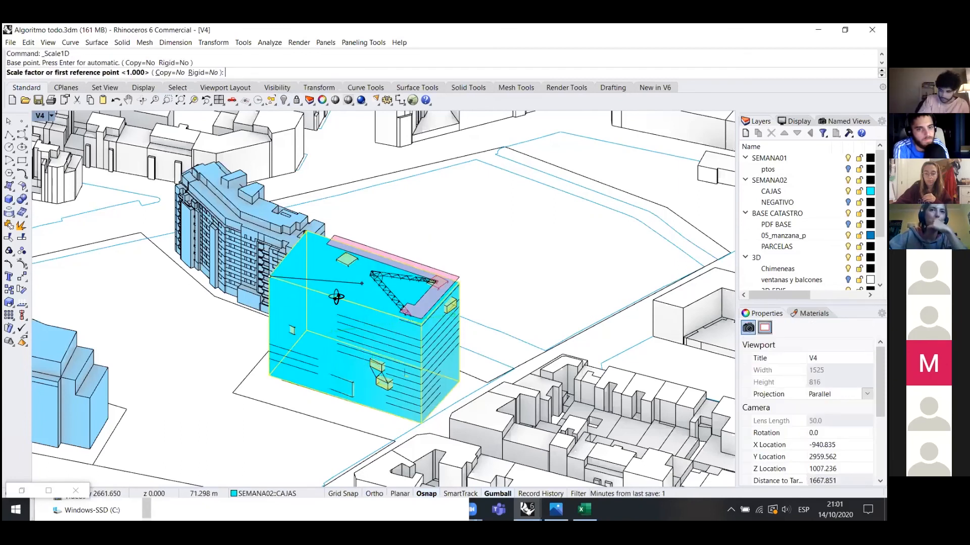
right_click_drag(377, 370, 364, 365)
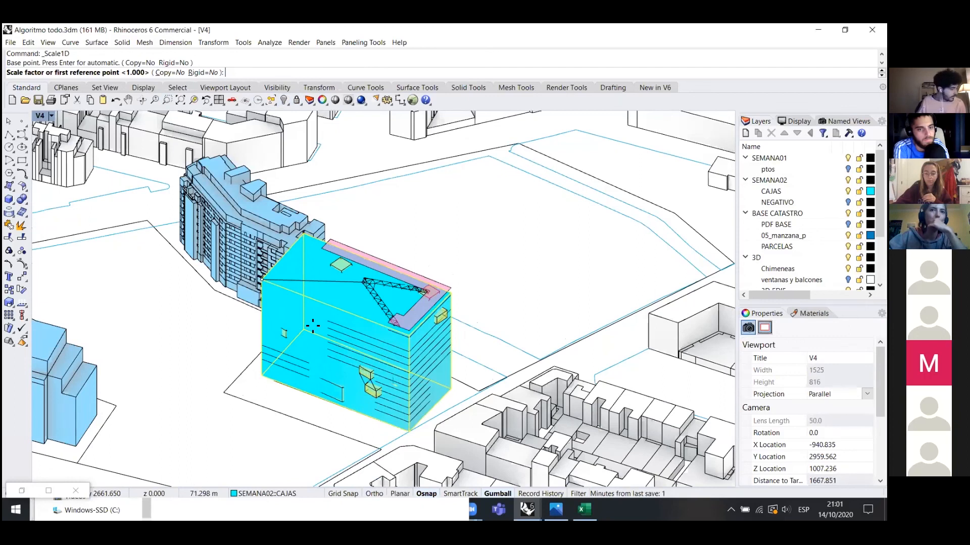
right_click_drag(313, 326, 288, 343)
left_click(360, 364)
left_click(311, 330)
right_click(283, 100)
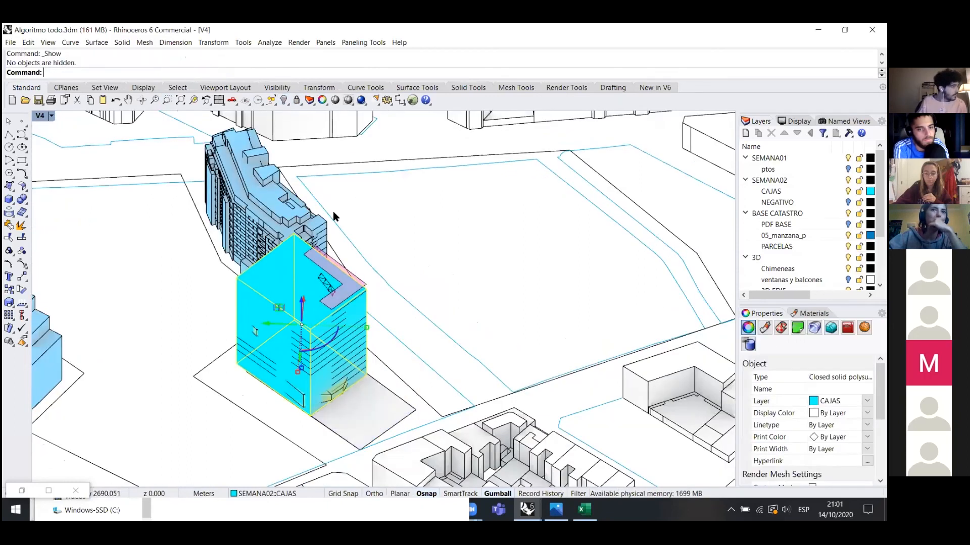
- Hide the narrowed cyan massing box from the visibility commands
left_click(277, 88)
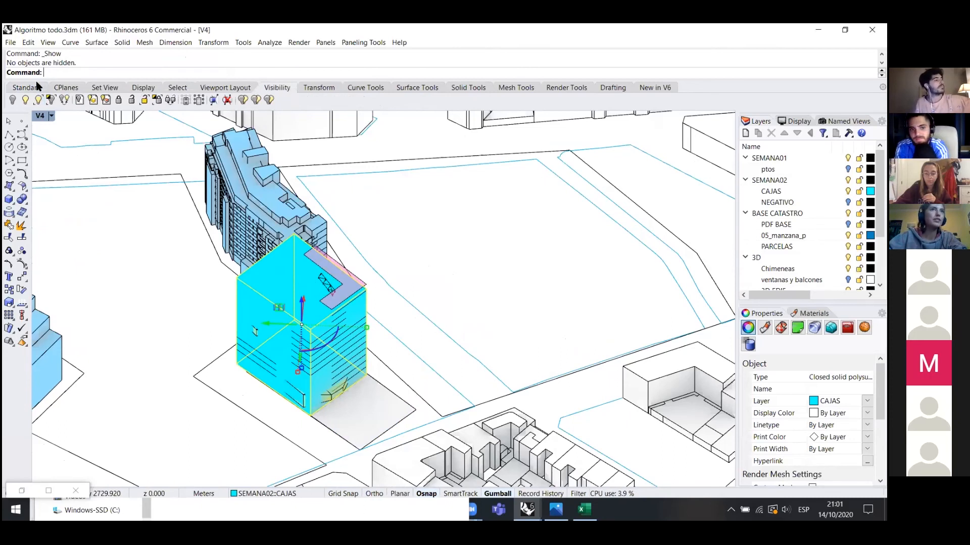
left_click(25, 87)
left_click(285, 100)
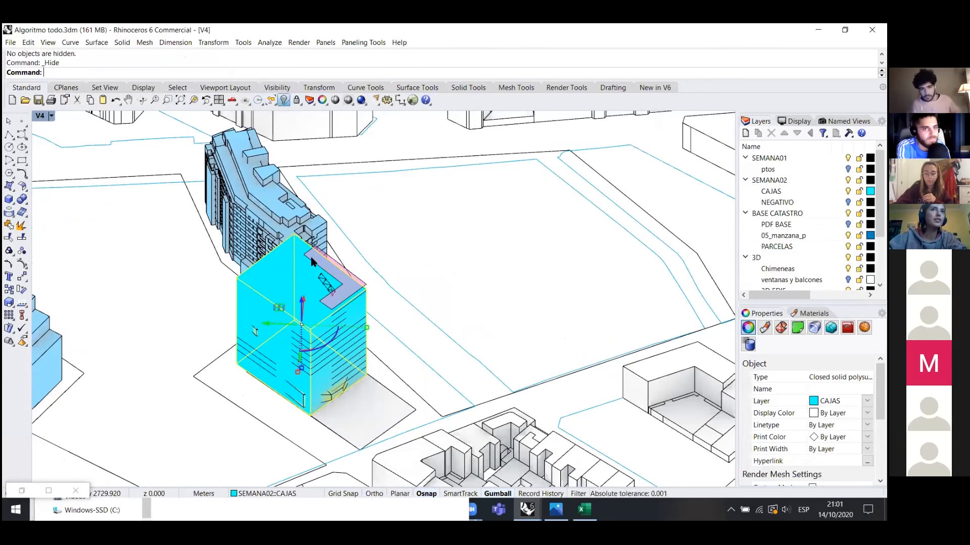
right_click_drag(346, 319, 391, 296)
scroll(296, 299, "up", 3)
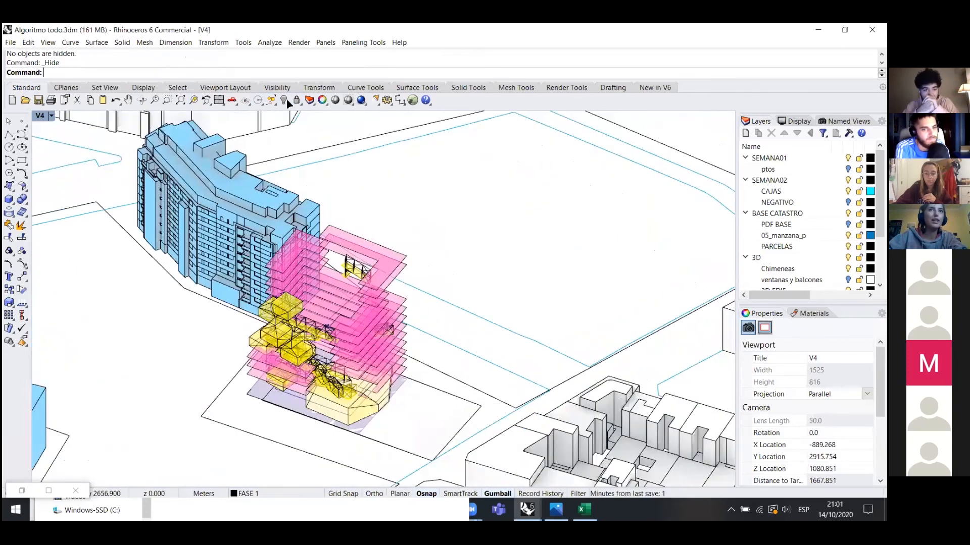
- Show the cyan box again, move it beside the pink stacked floors, then hide it
key("ctrl+alt+h")
right_click_drag(286, 276, 294, 279)
left_click(295, 279)
middle_click(362, 269)
left_click(362, 269)
left_click(279, 304)
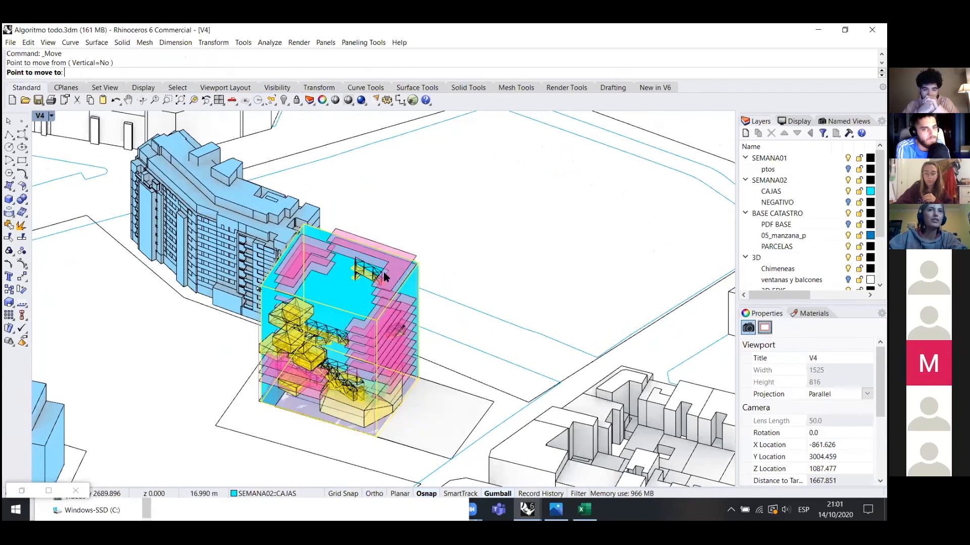
right_click_drag(319, 269, 244, 269)
middle_click(244, 270)
left_click(244, 269)
left_click(206, 282)
left_click(286, 349)
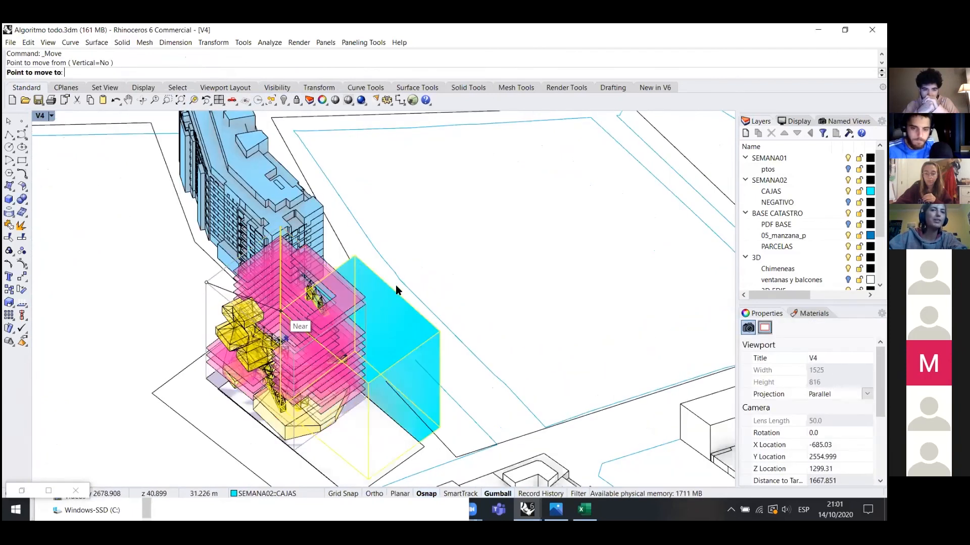
scroll(396, 285, "down", 2)
key("ctrl+h")
right_click_drag(416, 361, 469, 132)
- Bring Prueba edificabilidad_semana 01 over base.3dm to the front, dismissing the meeting app previews
left_click(413, 100)
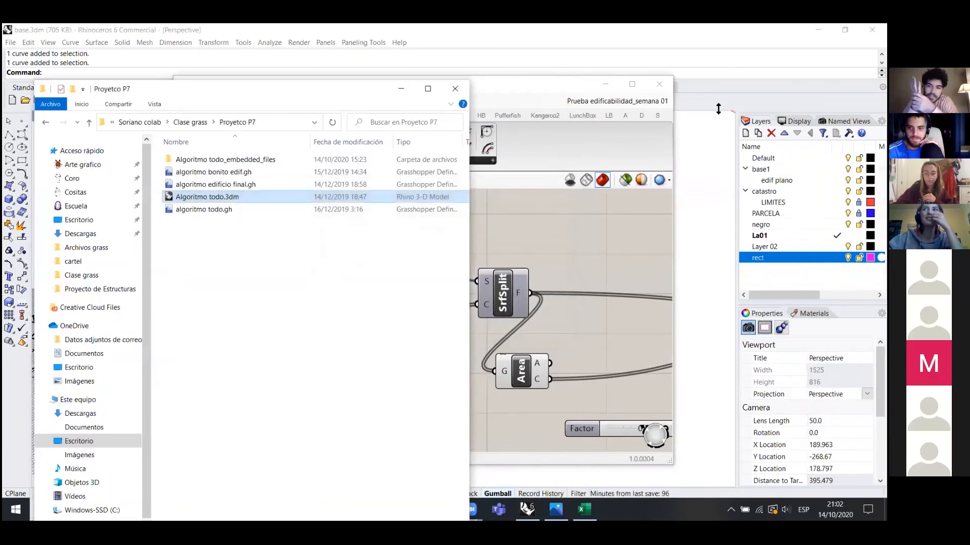
left_click(528, 509)
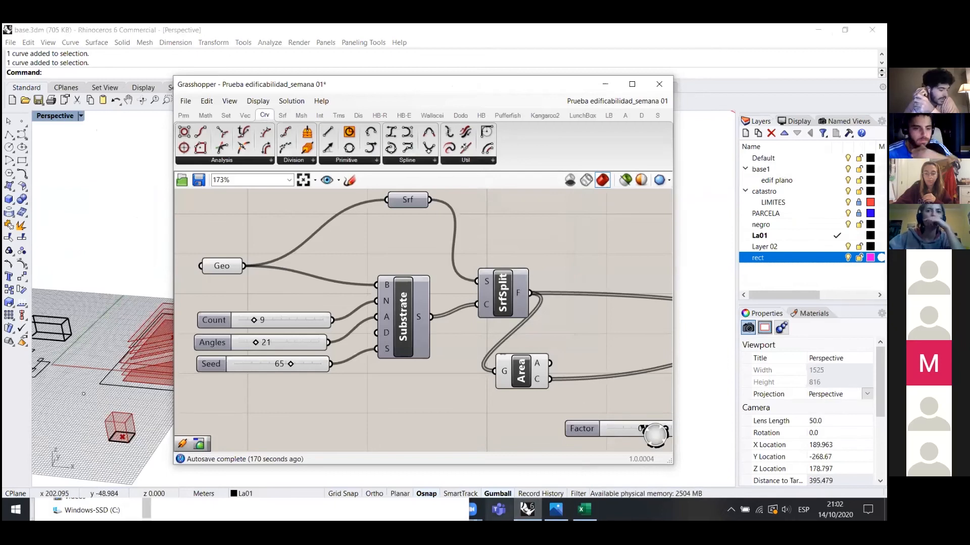
left_click(469, 509)
left_click(495, 456)
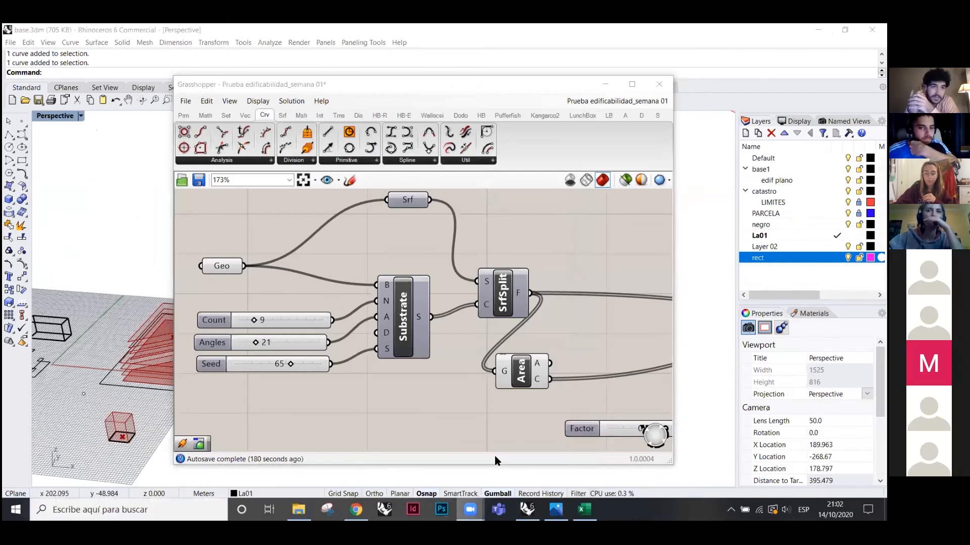
mouse_move(470, 510)
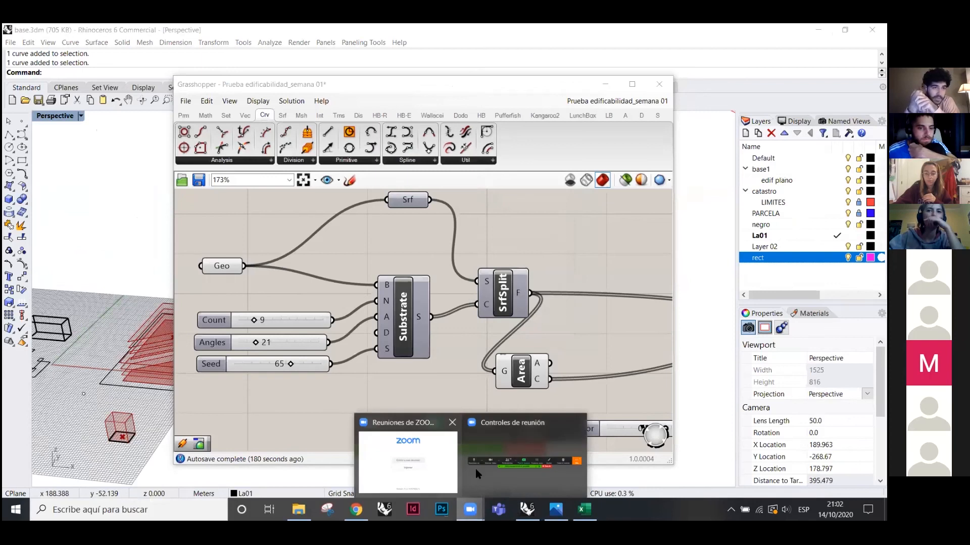